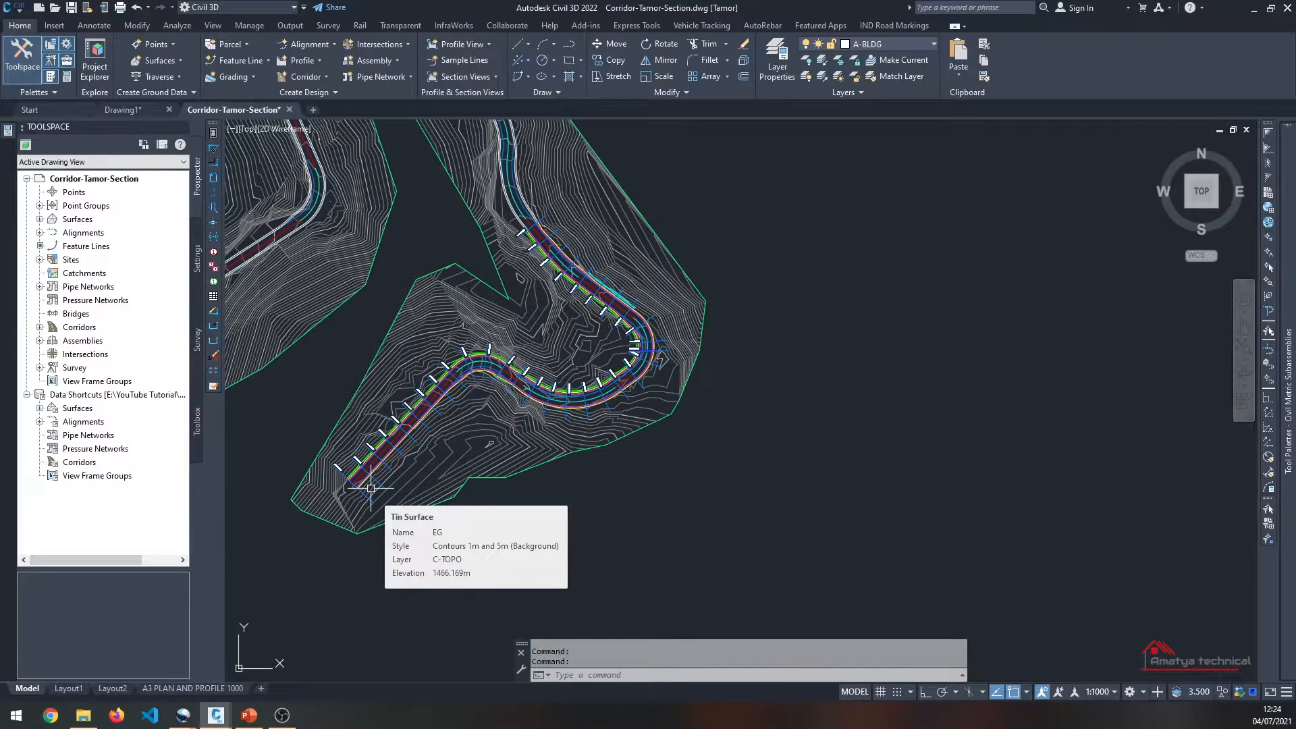
scroll(371, 488, up, 4)
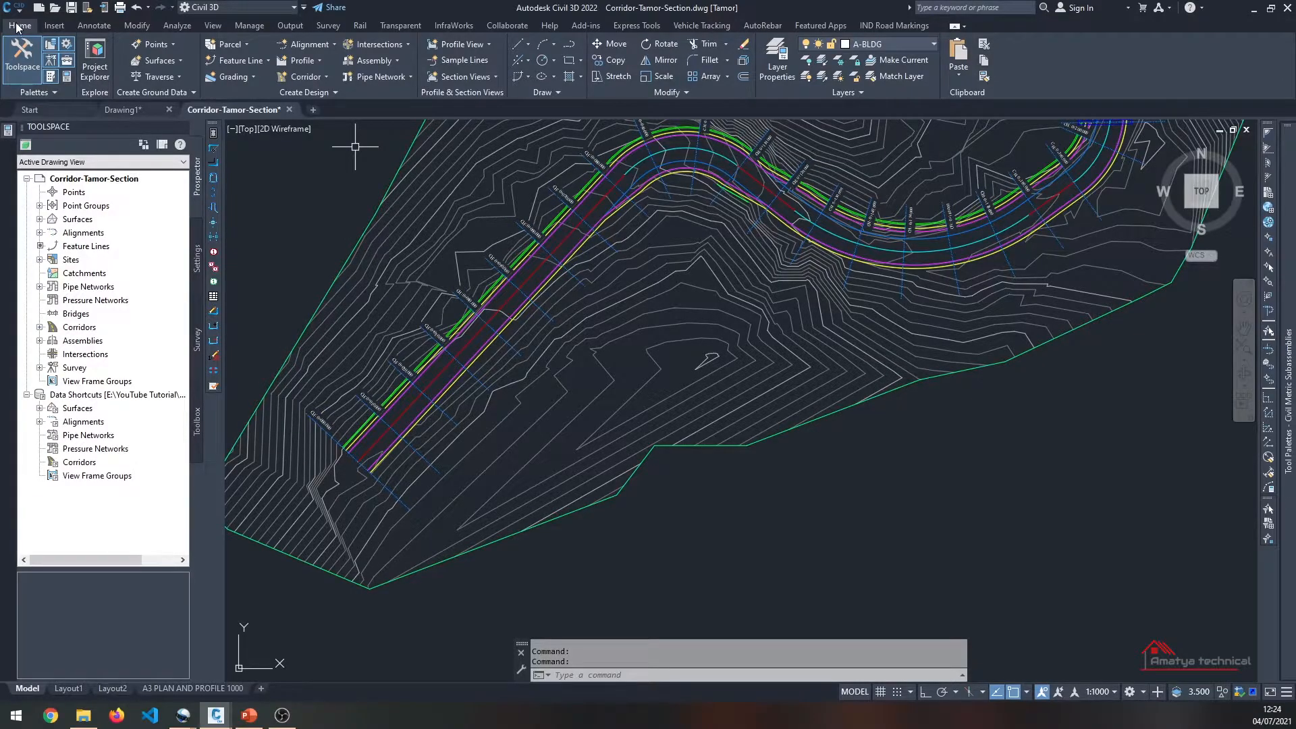
click(489, 81)
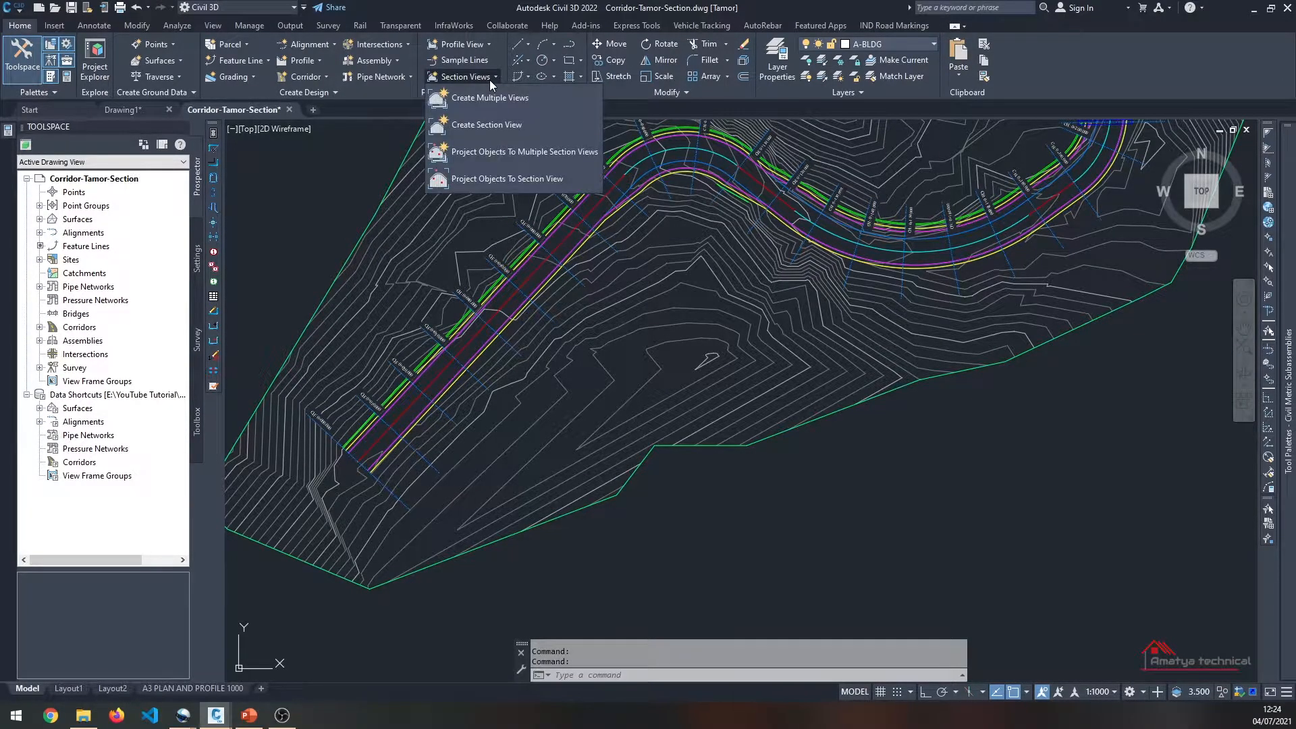
click(491, 103)
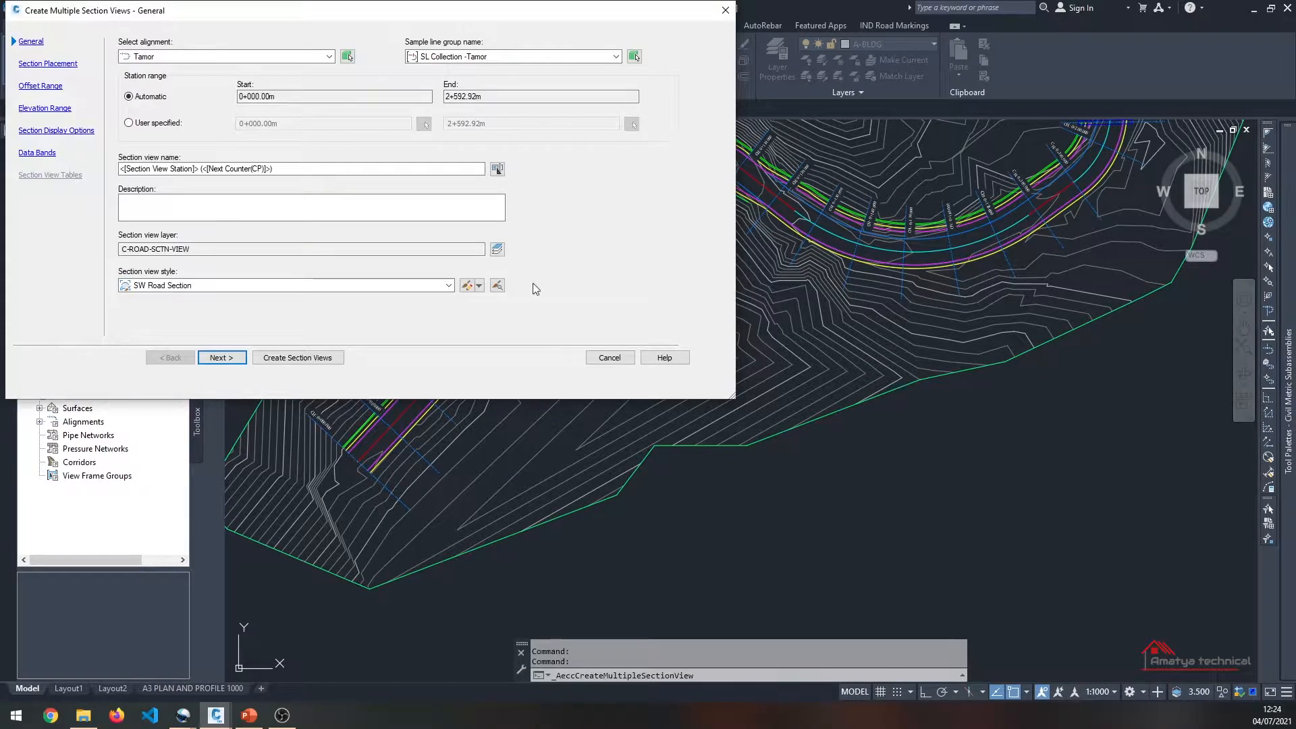
click(609, 358)
scroll(378, 432, down, 5)
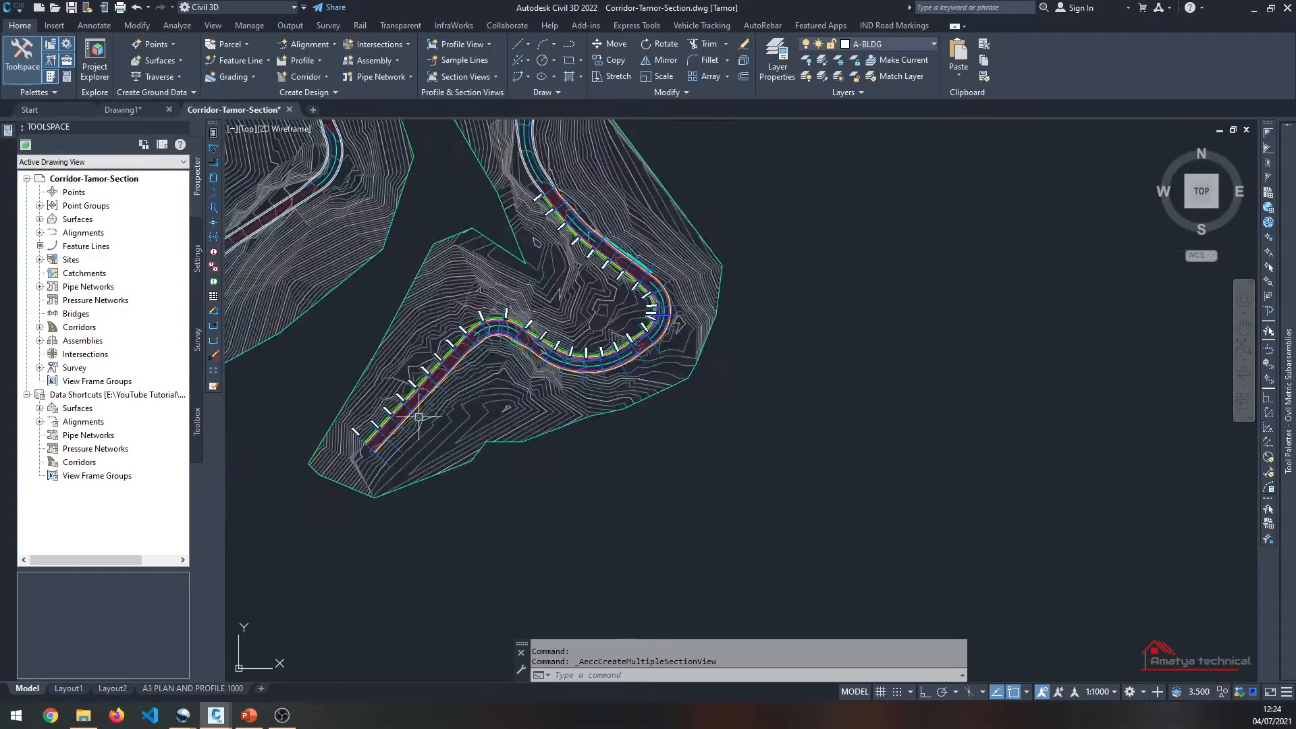
Step: Start creating multiple section views from the sample line at CH 0+040
scroll(449, 378, up, 3)
scroll(406, 395, up, 4)
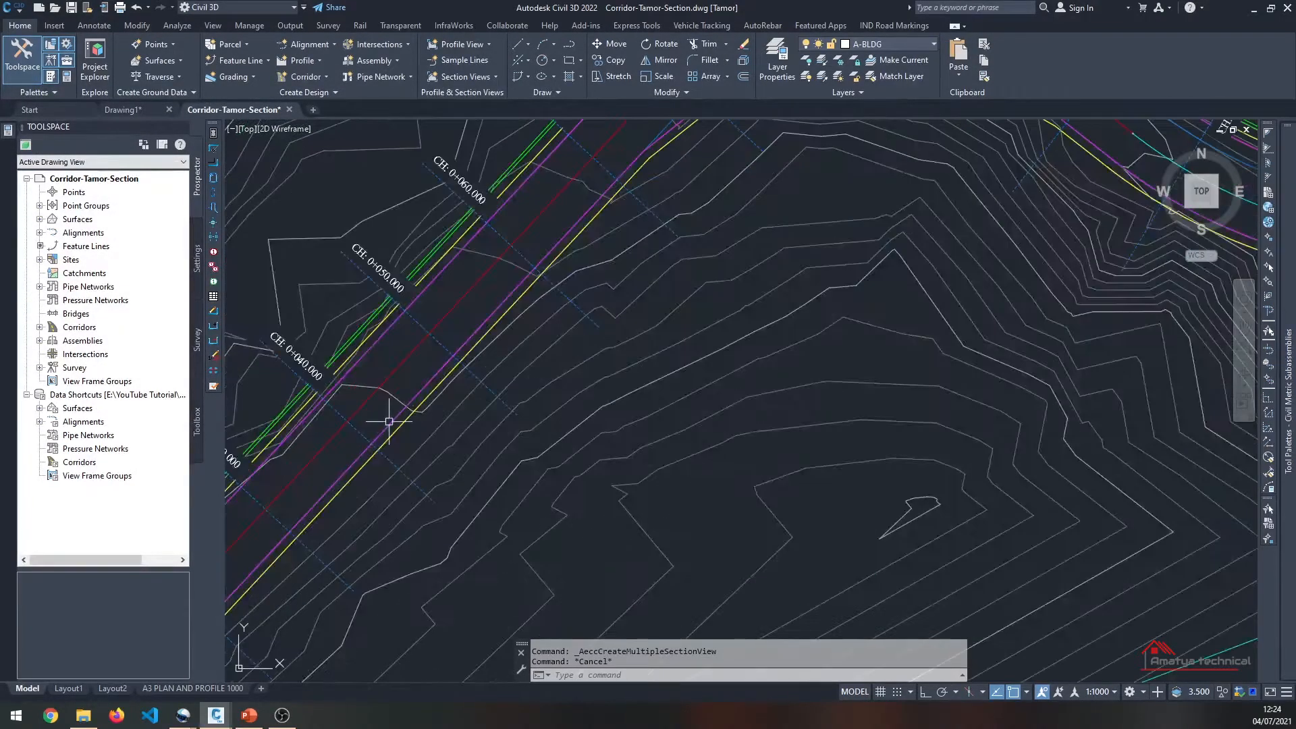
click(421, 487)
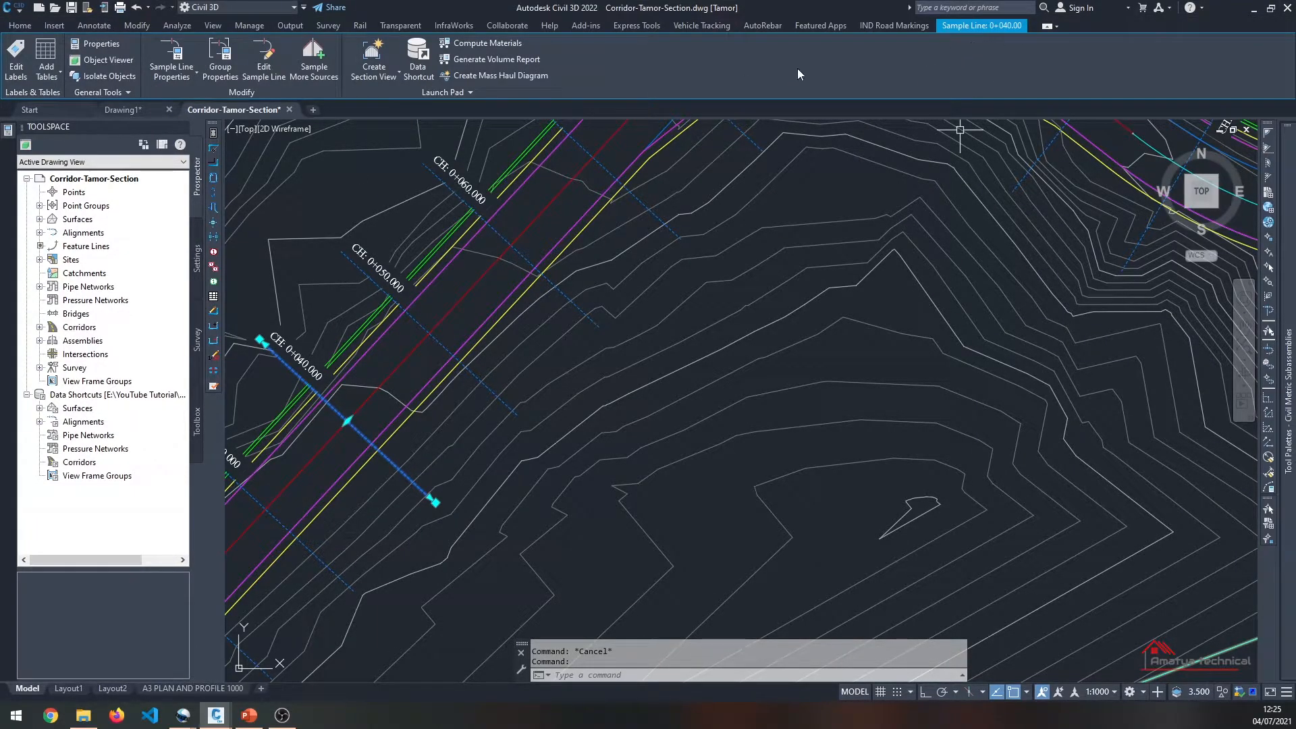
click(387, 77)
click(387, 77)
click(388, 79)
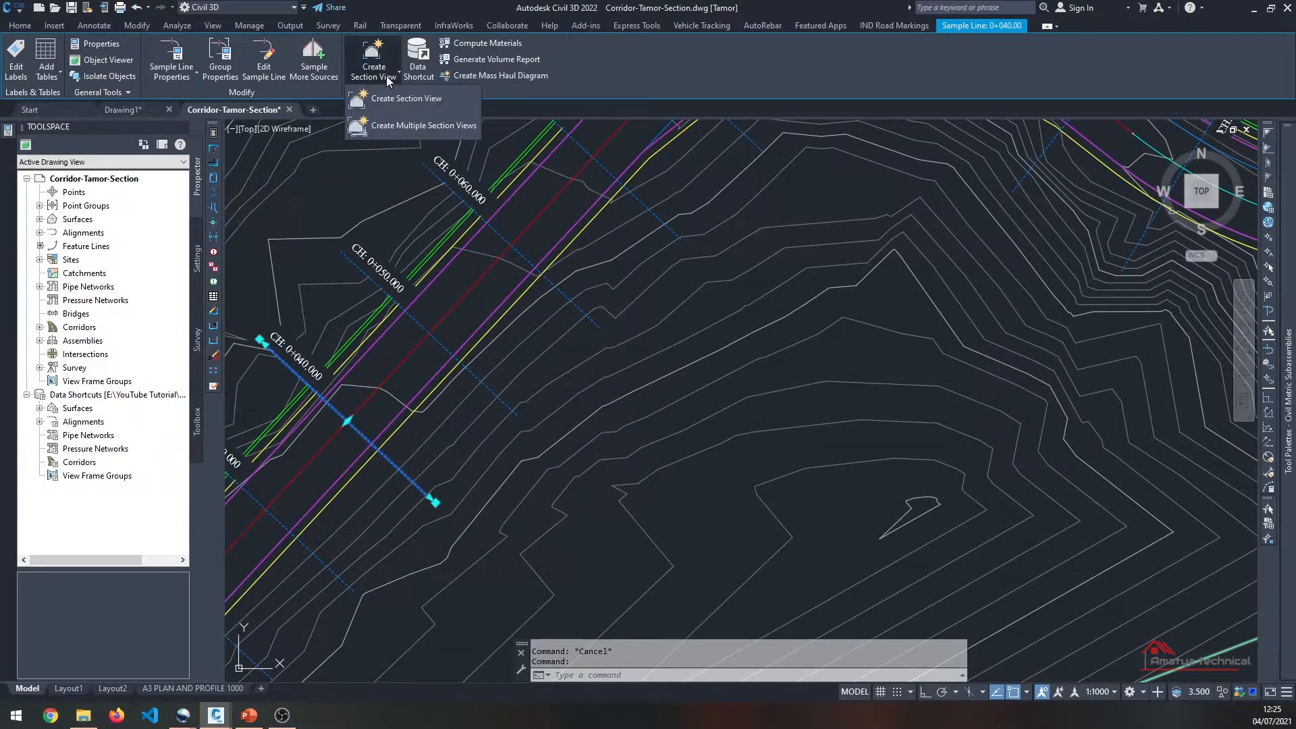
click(397, 126)
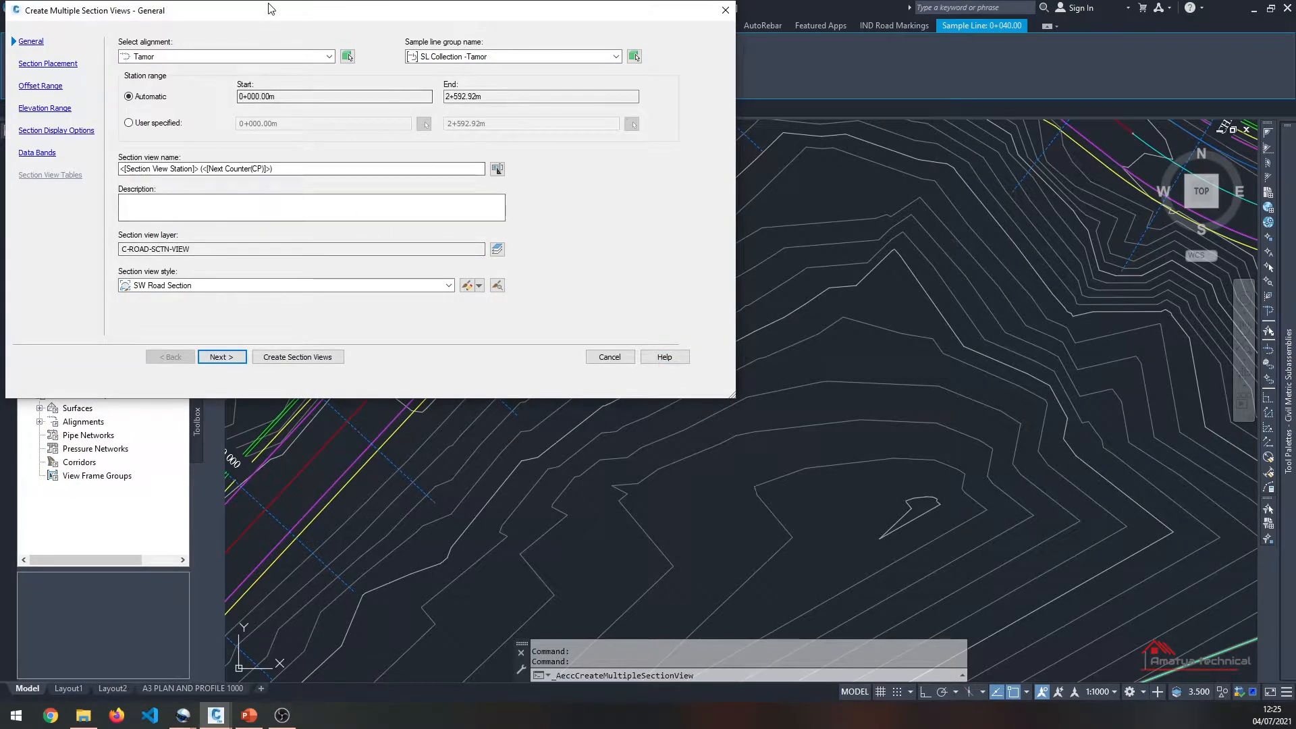
drag(269, 4, 543, 132)
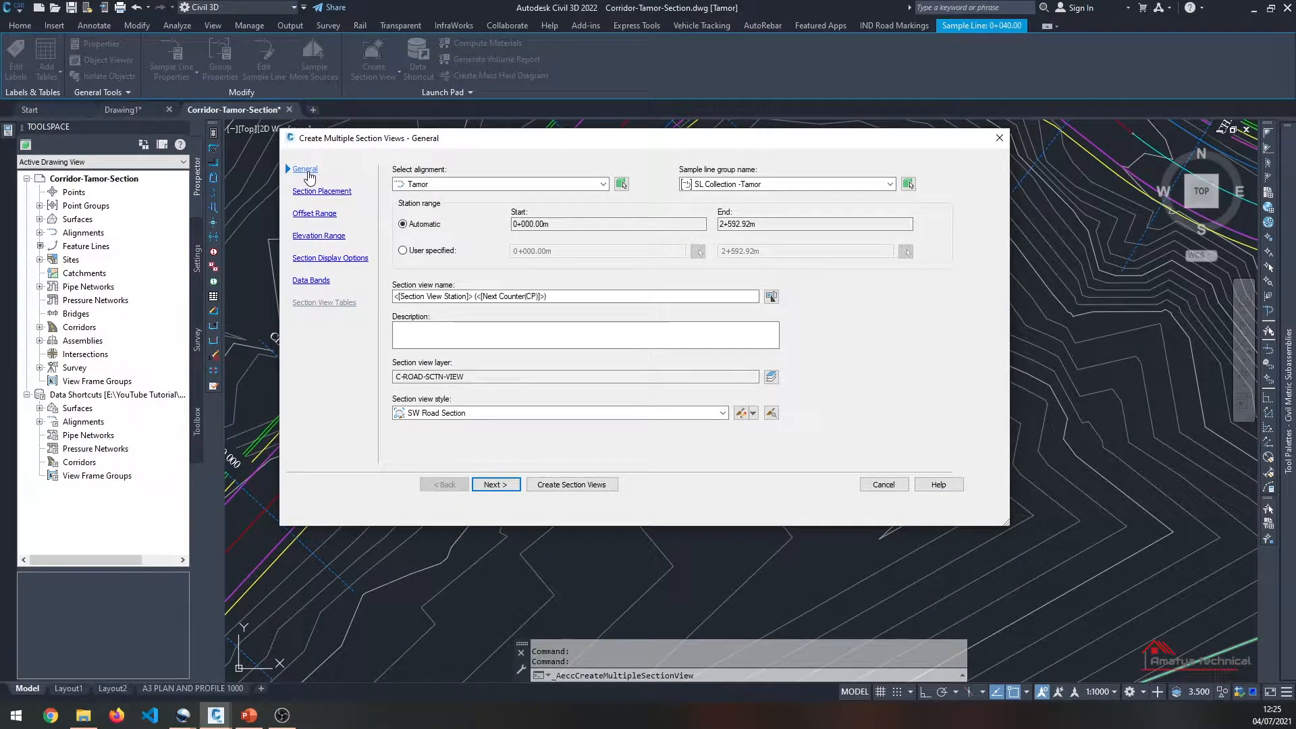
Step: Choose Tamor as the alignment and SL Collection -Tamor as the sample line group
click(452, 185)
click(457, 196)
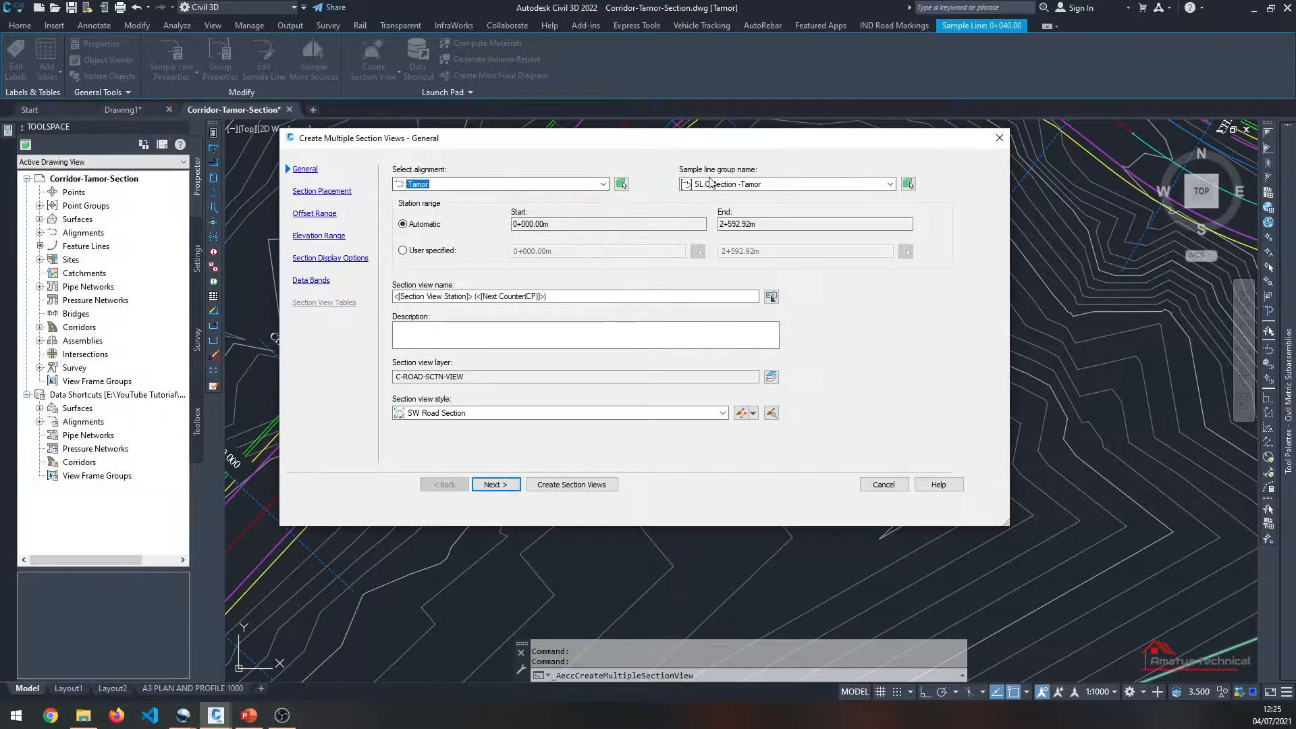
click(802, 186)
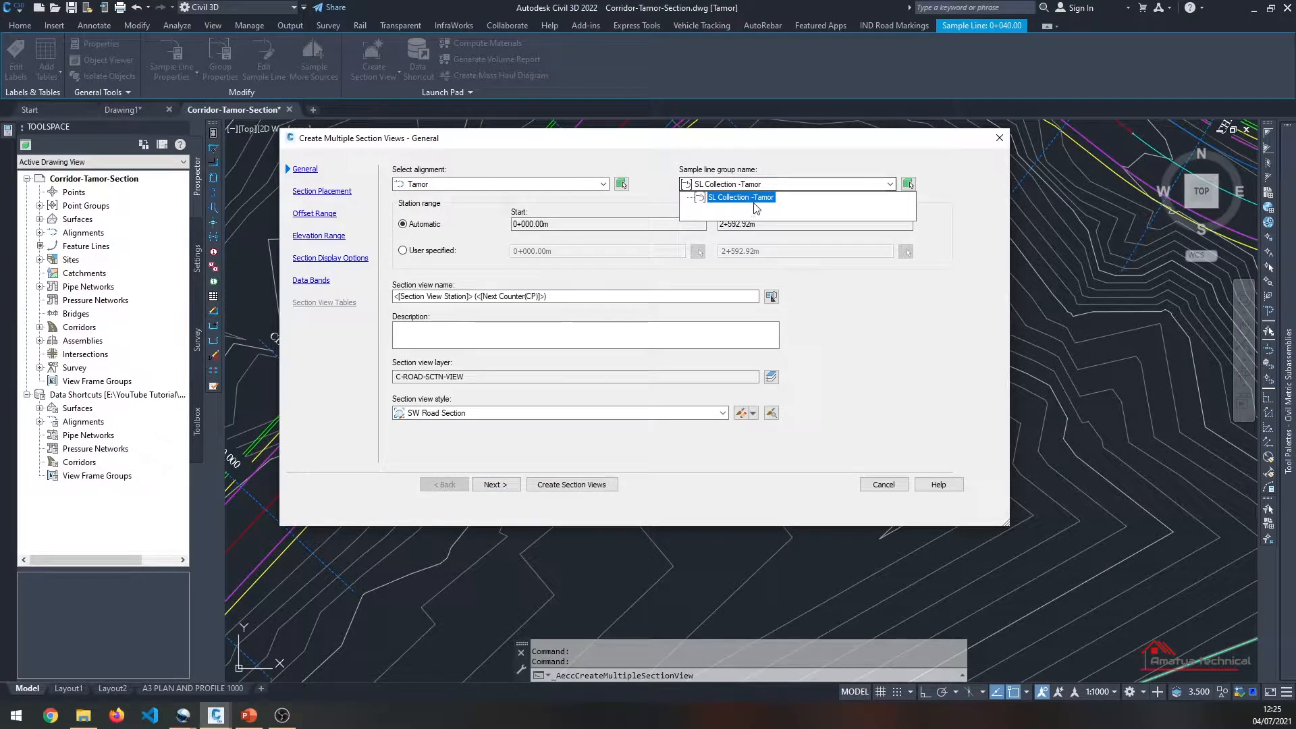
click(696, 215)
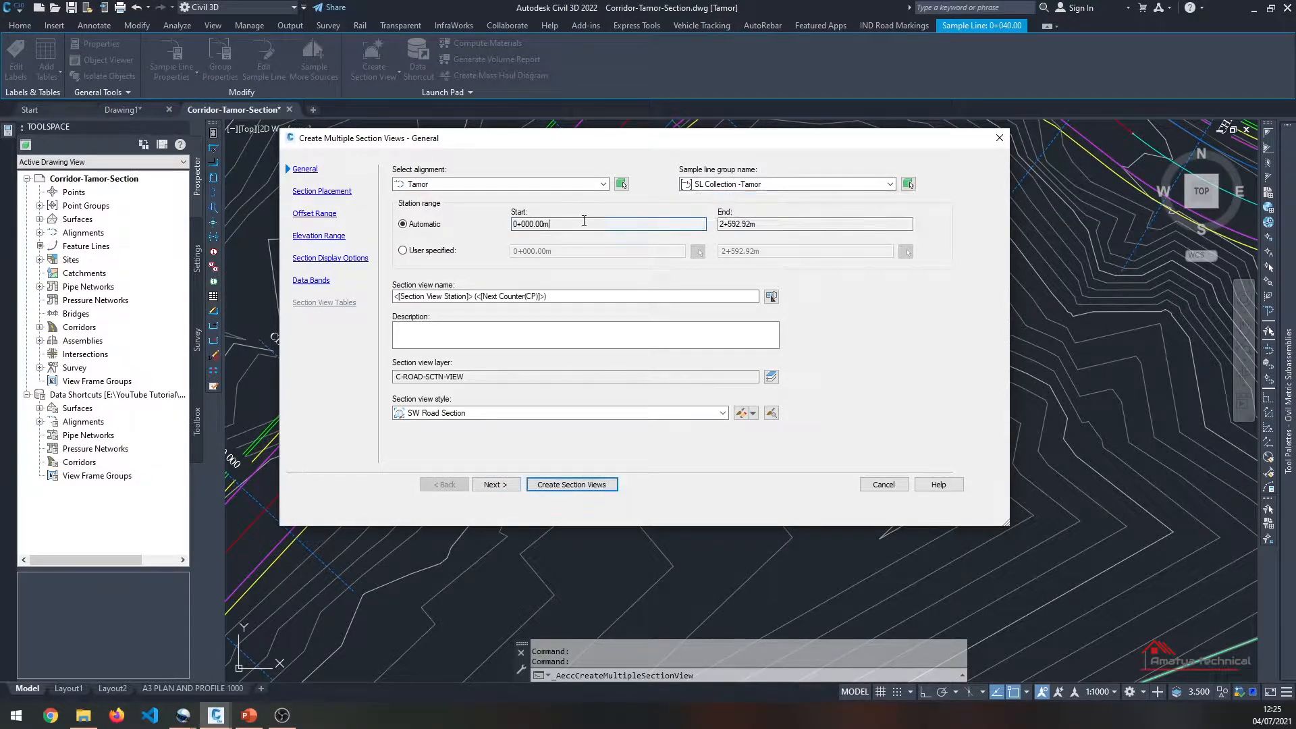
Step: Switch the station range to user specified and set its end station to 300
click(403, 251)
key(Tab)
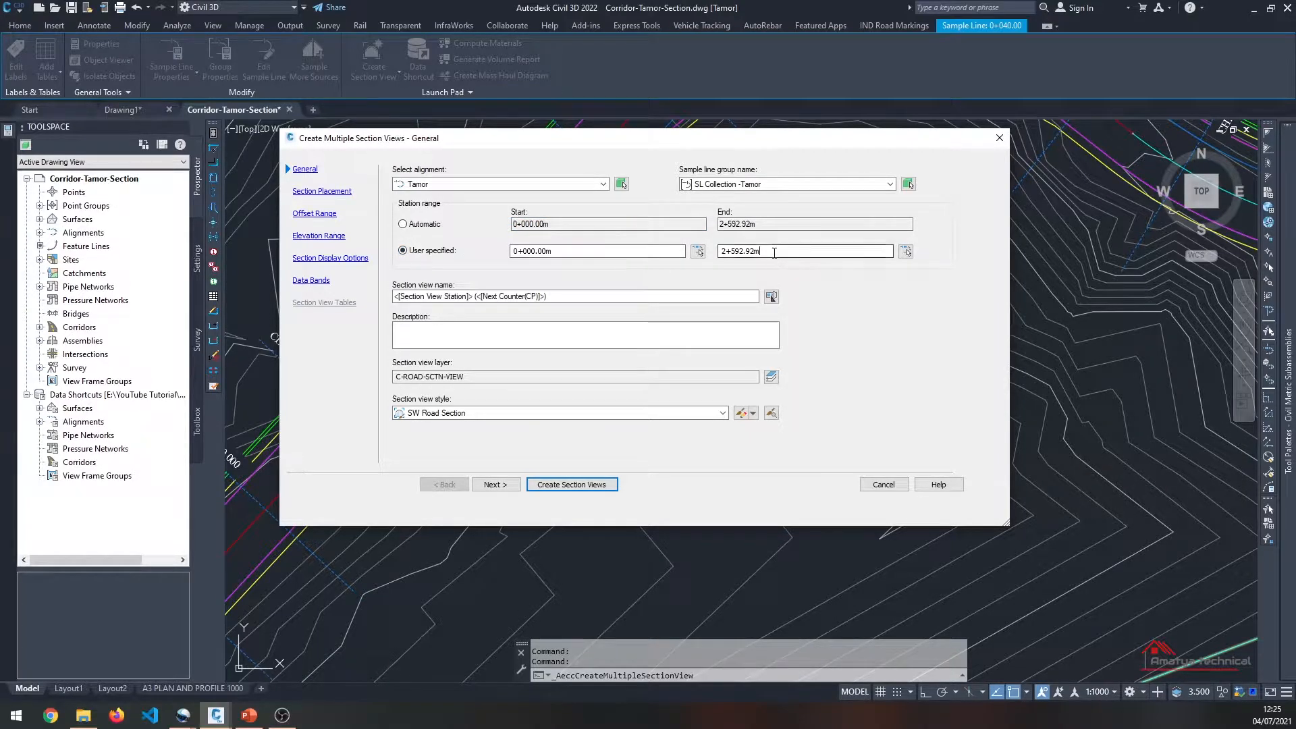
text(300)
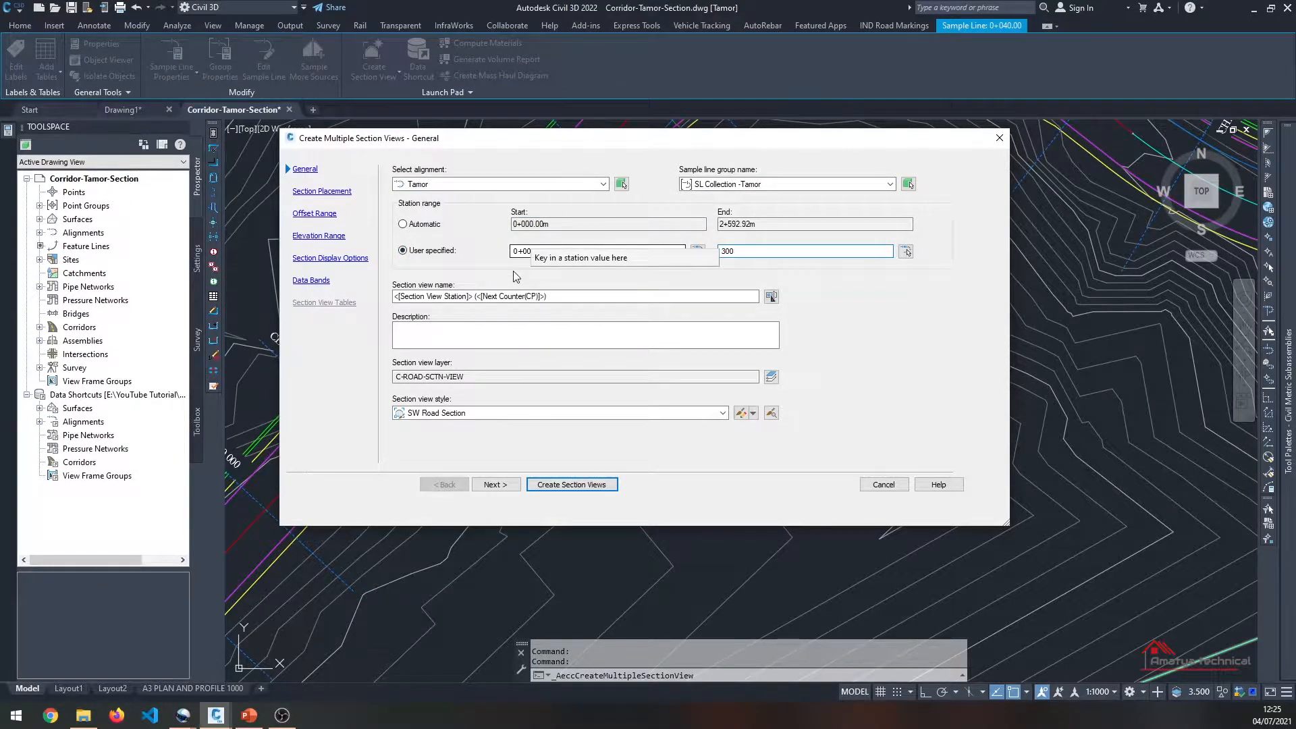
key(Tab)
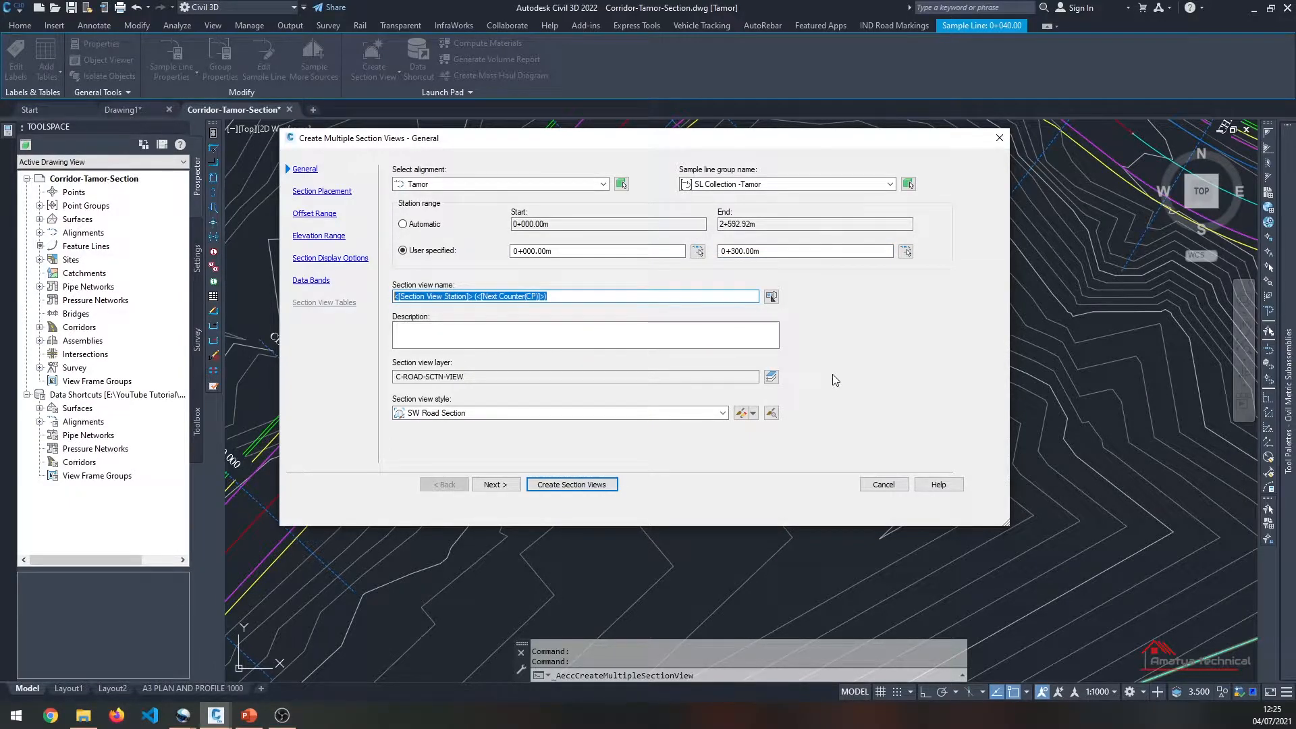
Step: Name the section views "Cross sectionTamor" and choose the SW Road Section view style
text(Cross sec)
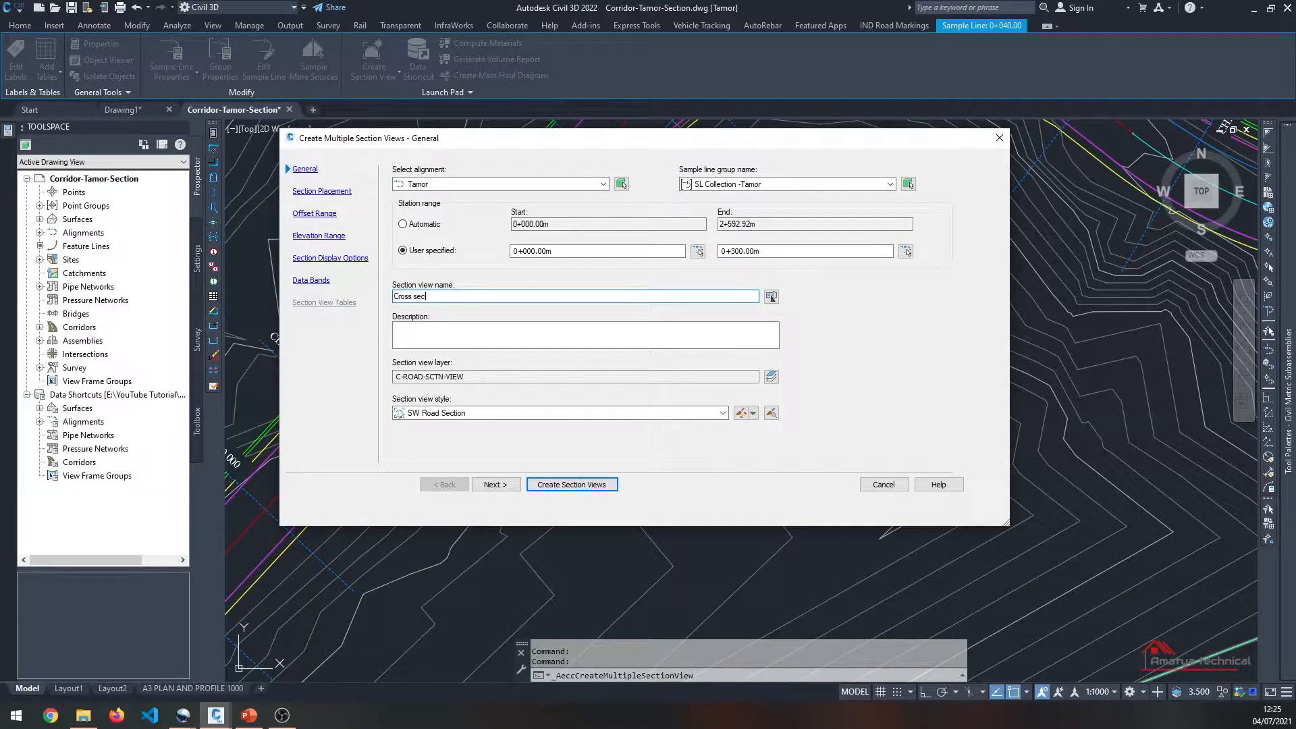
text(tionTamor)
click(492, 339)
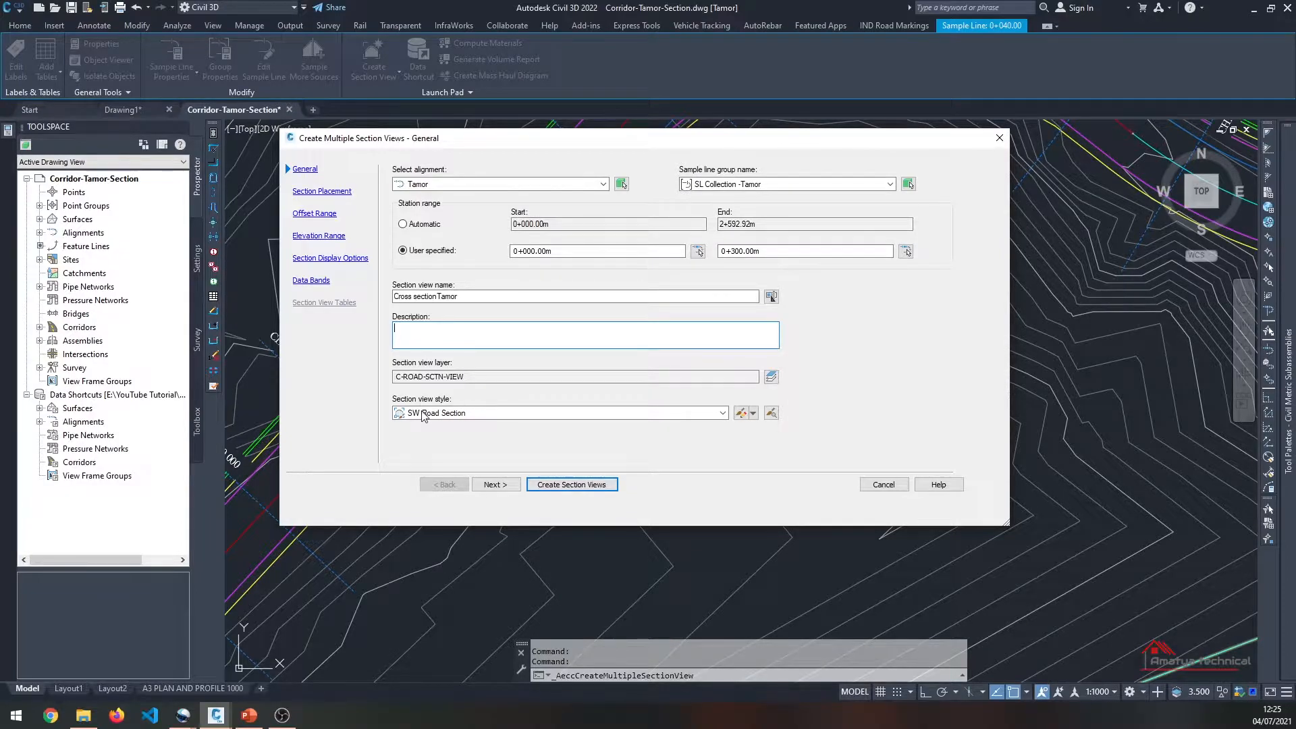
click(463, 414)
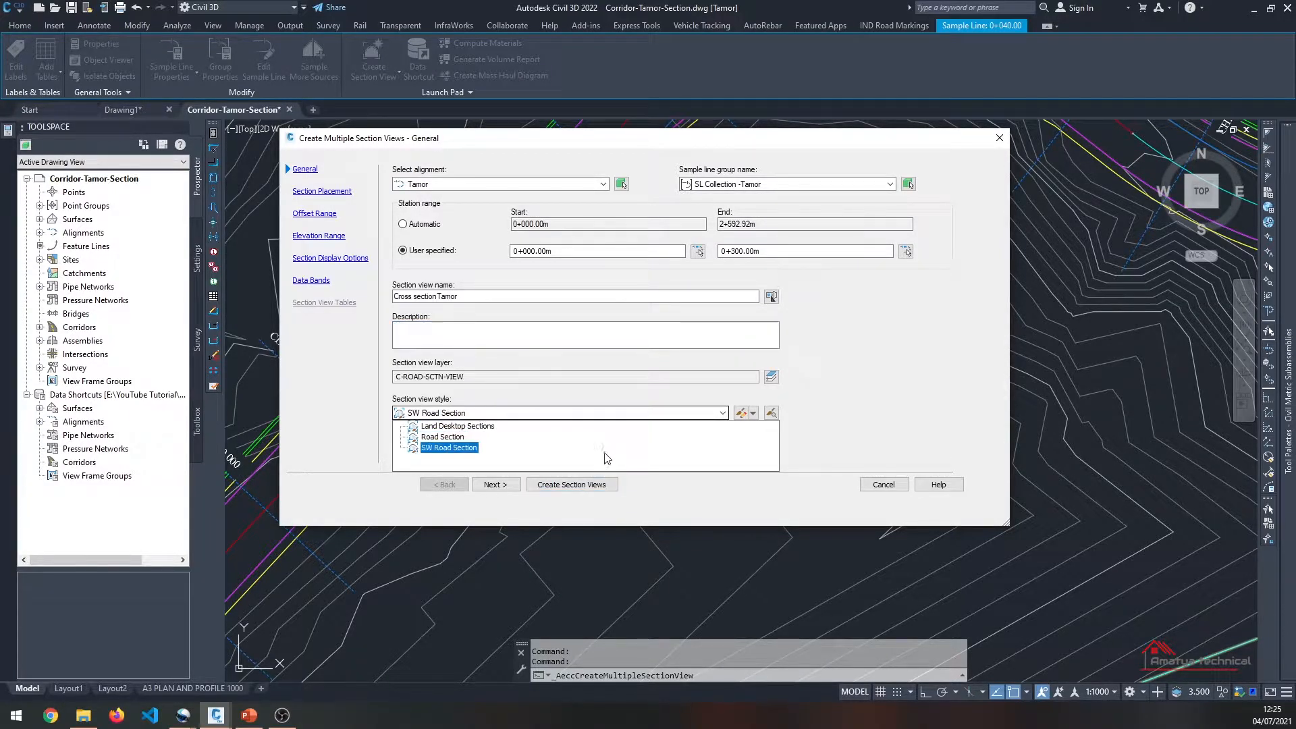
click(449, 448)
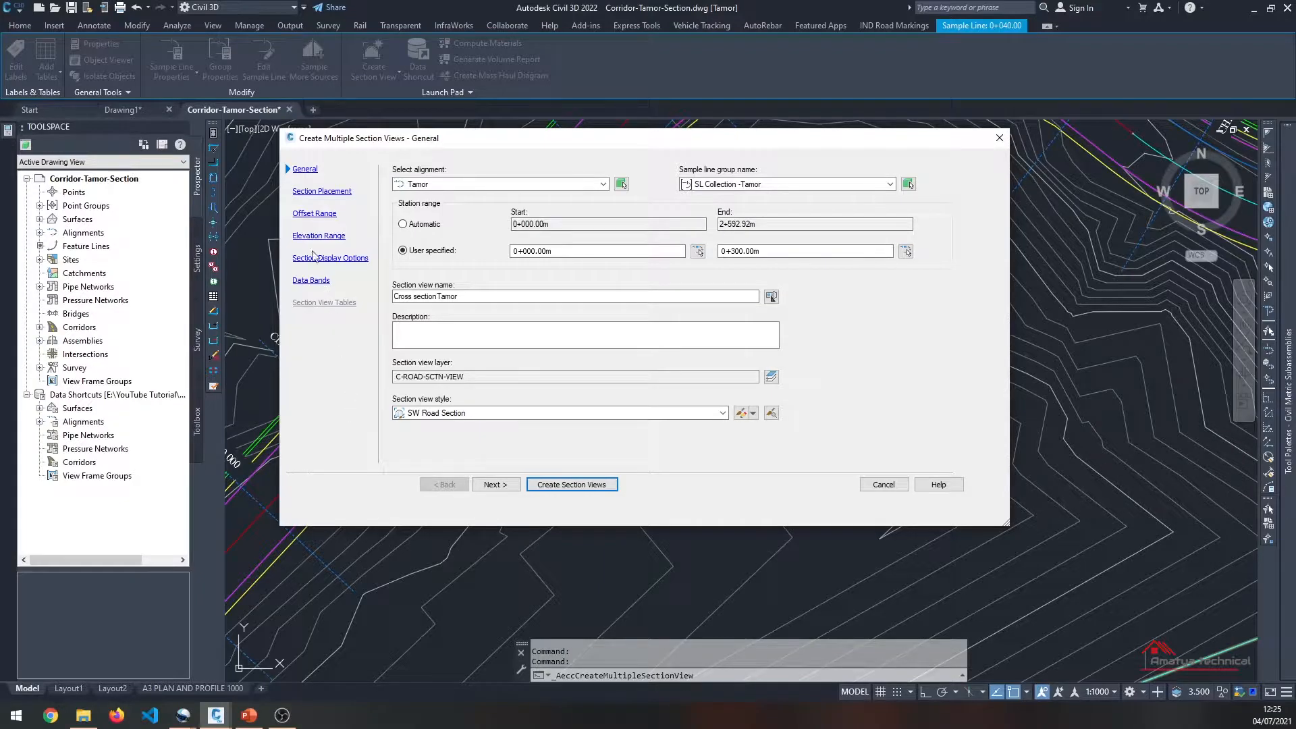
Step: Choose the group plot style for the draft section placement
click(322, 191)
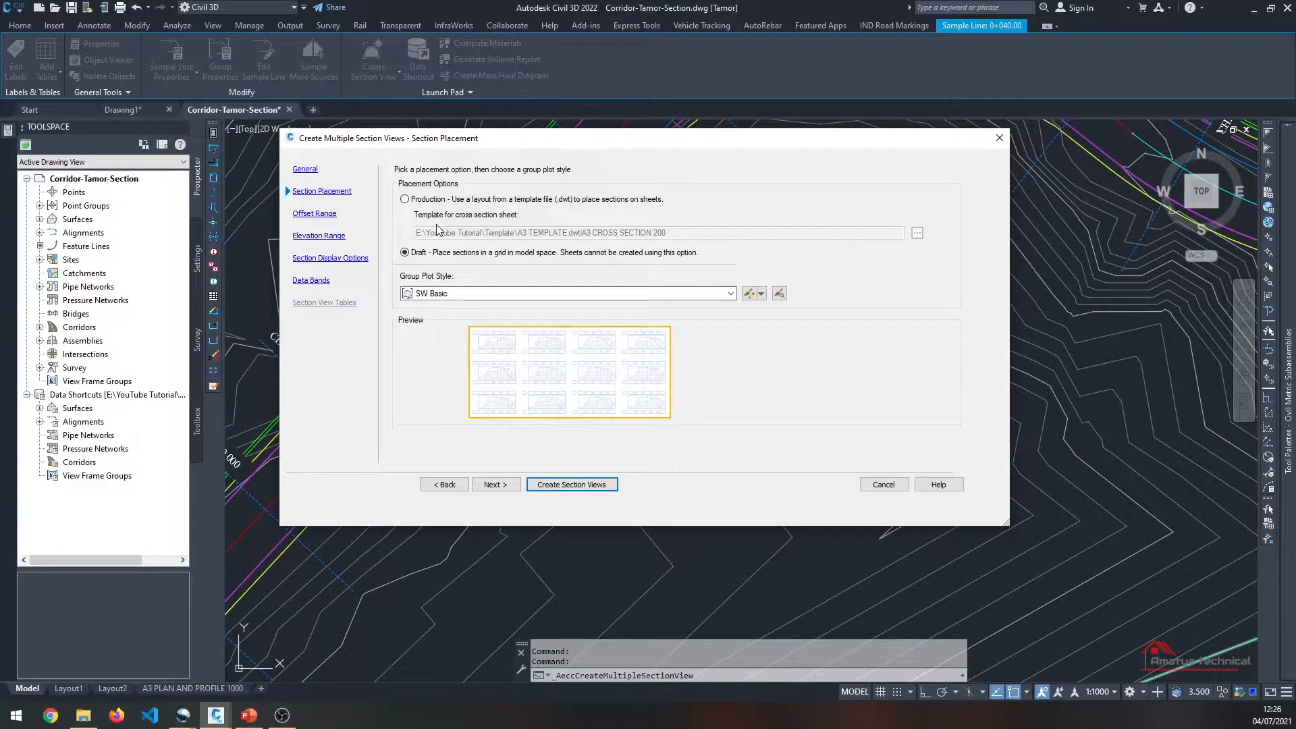
click(455, 298)
click(444, 322)
Step: Set the user-specified offset range to -10 m left and 10 m right, and open the section display options
click(315, 214)
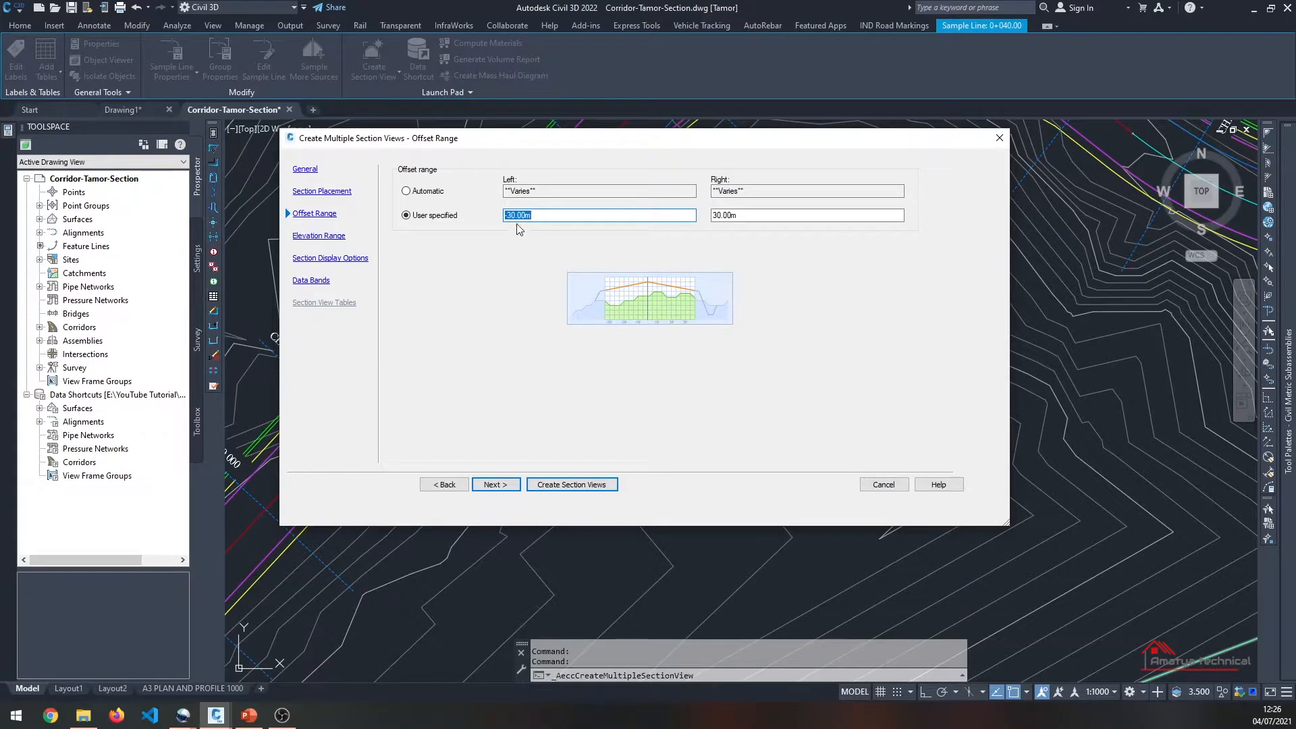
click(513, 216)
drag(717, 216, 705, 218)
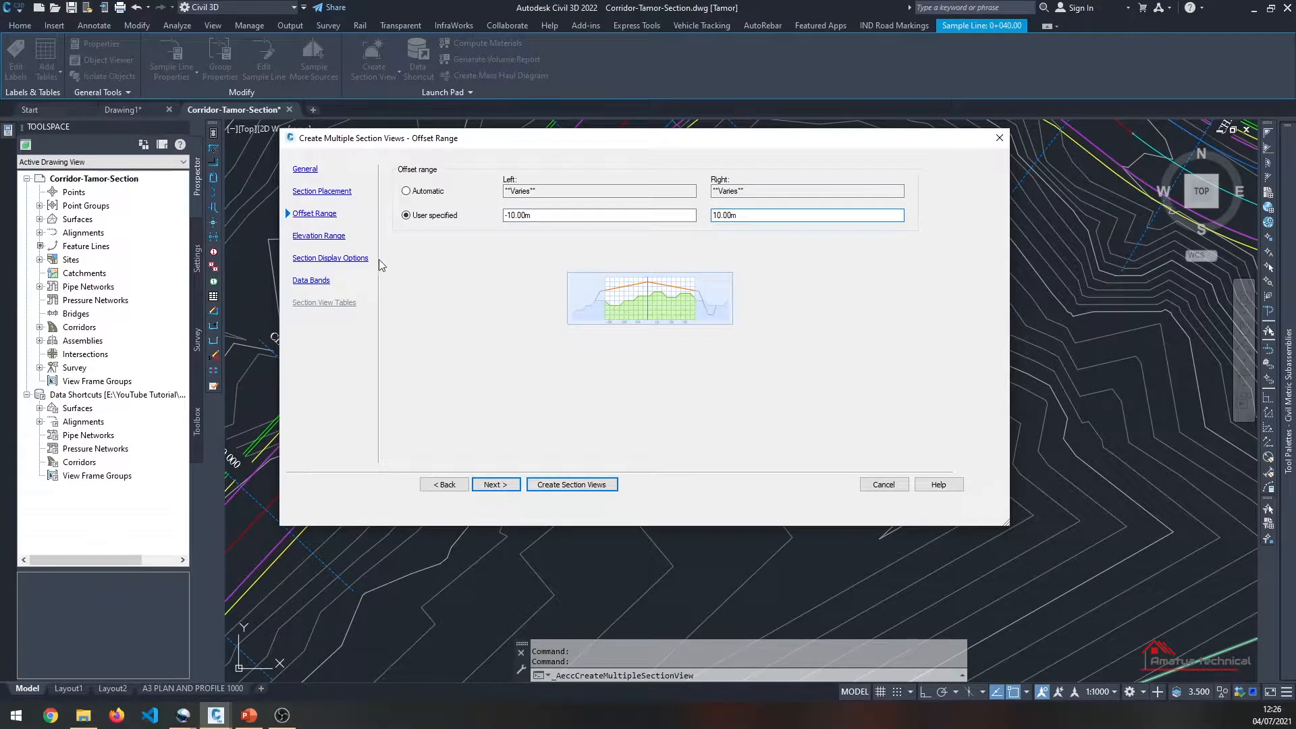
click(337, 237)
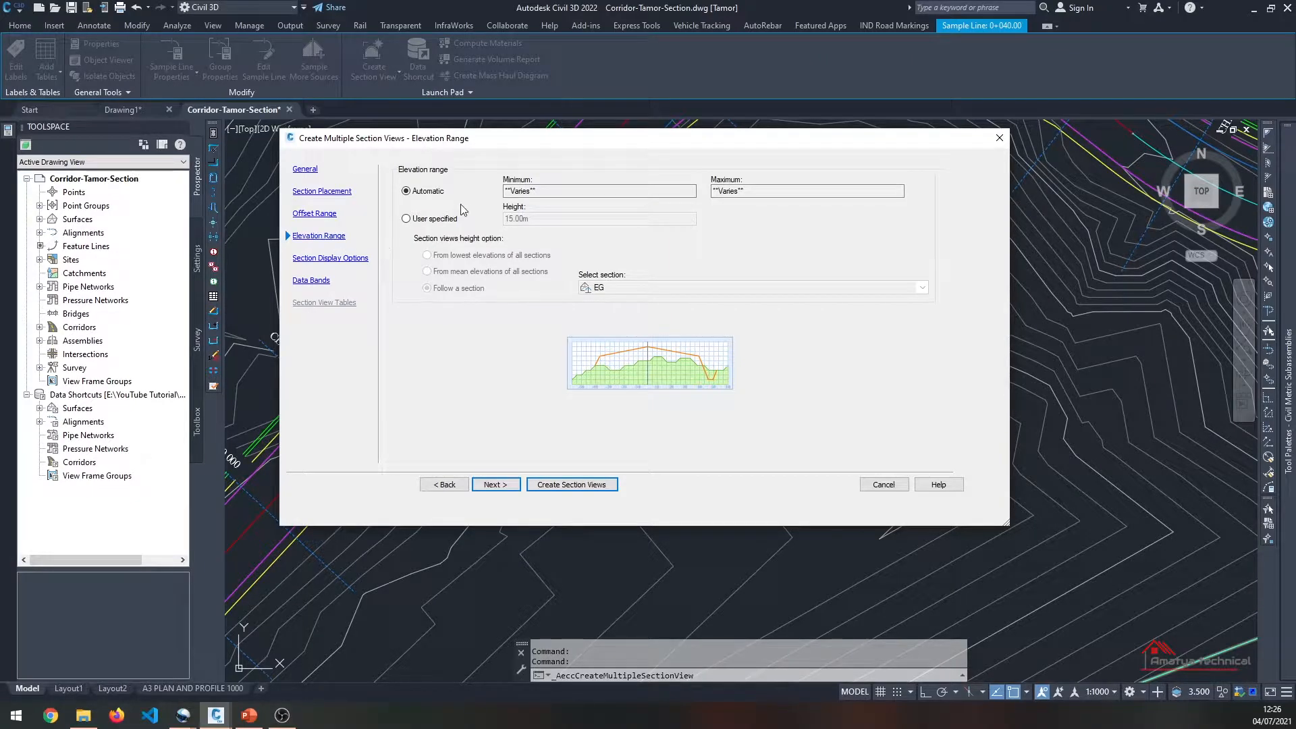
click(343, 258)
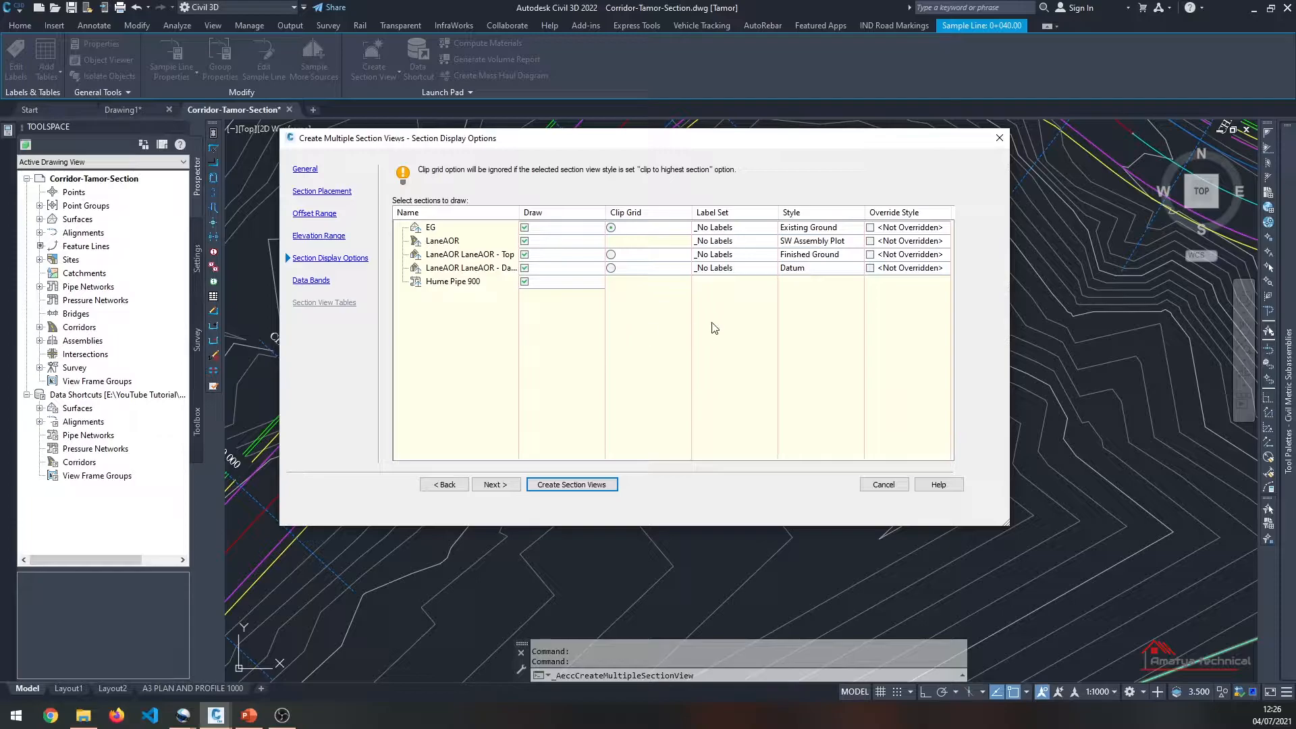
Step: Assign the EG Section Labels label set to the EG section
click(751, 228)
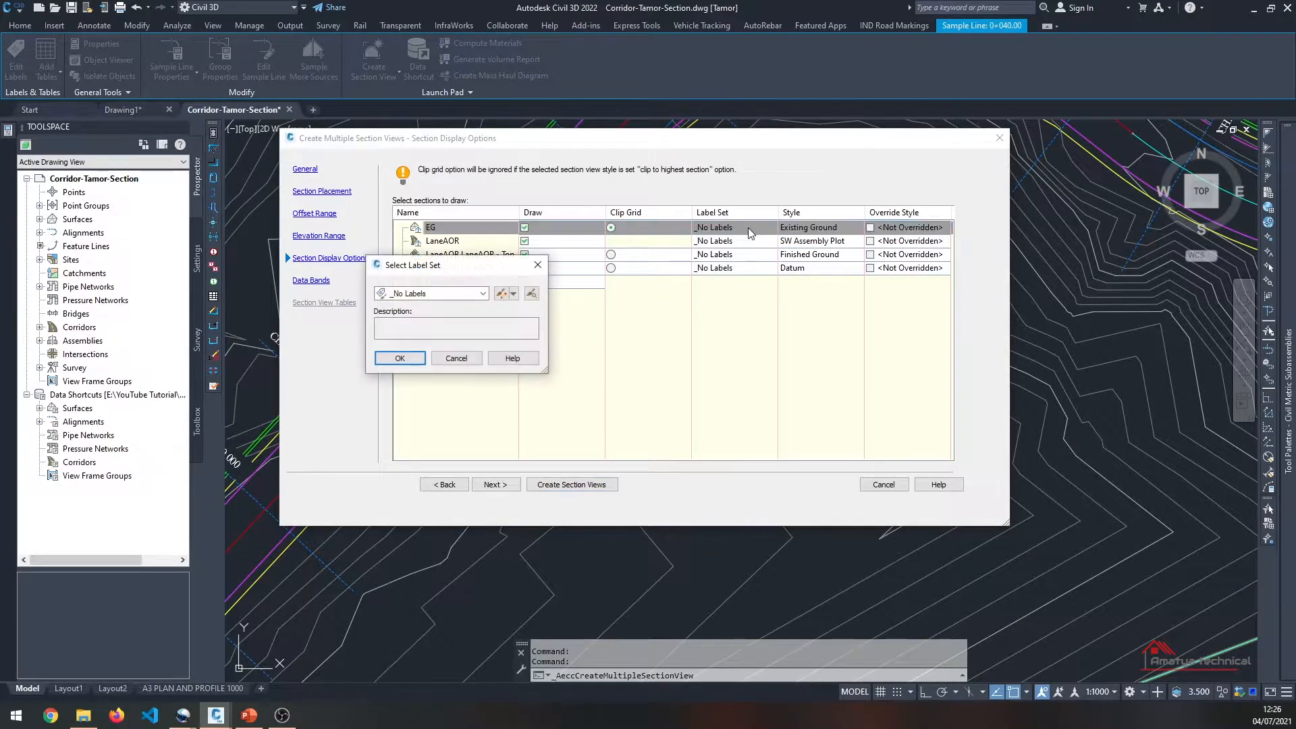
click(412, 294)
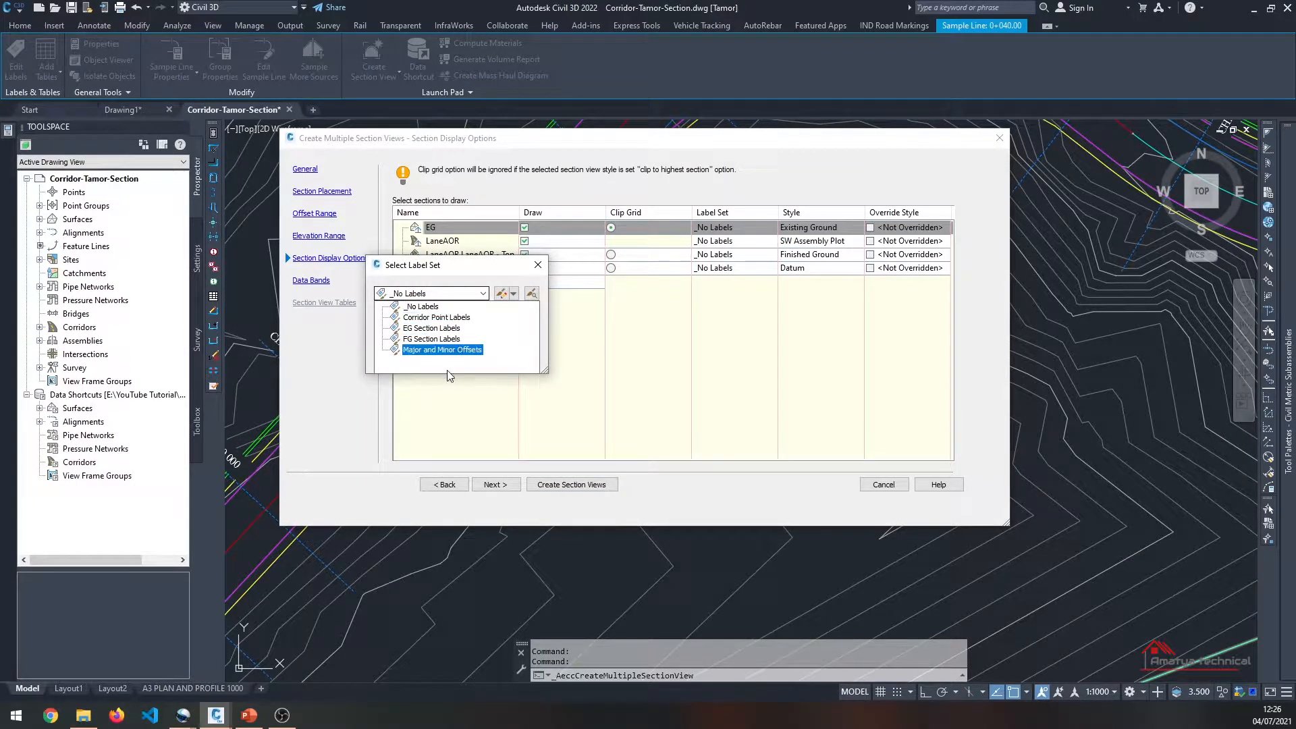
click(442, 350)
click(435, 328)
click(446, 297)
click(433, 328)
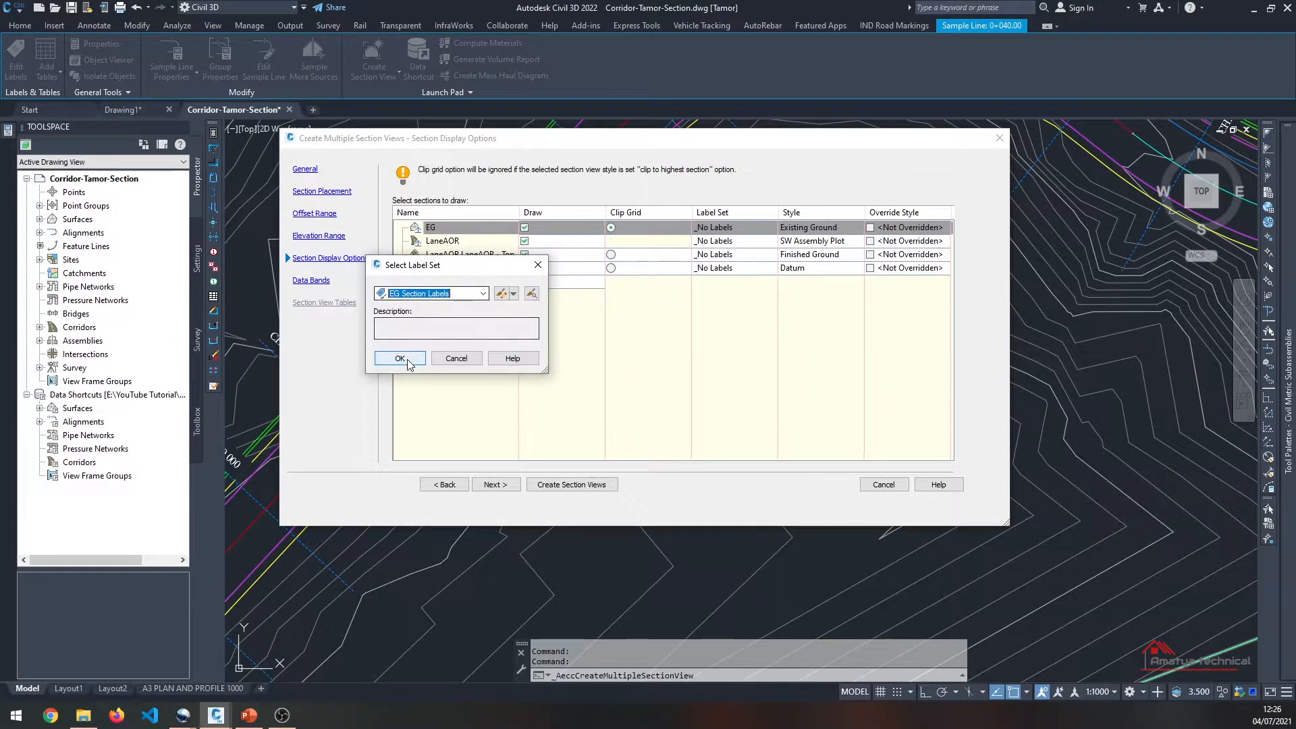
click(400, 358)
click(743, 242)
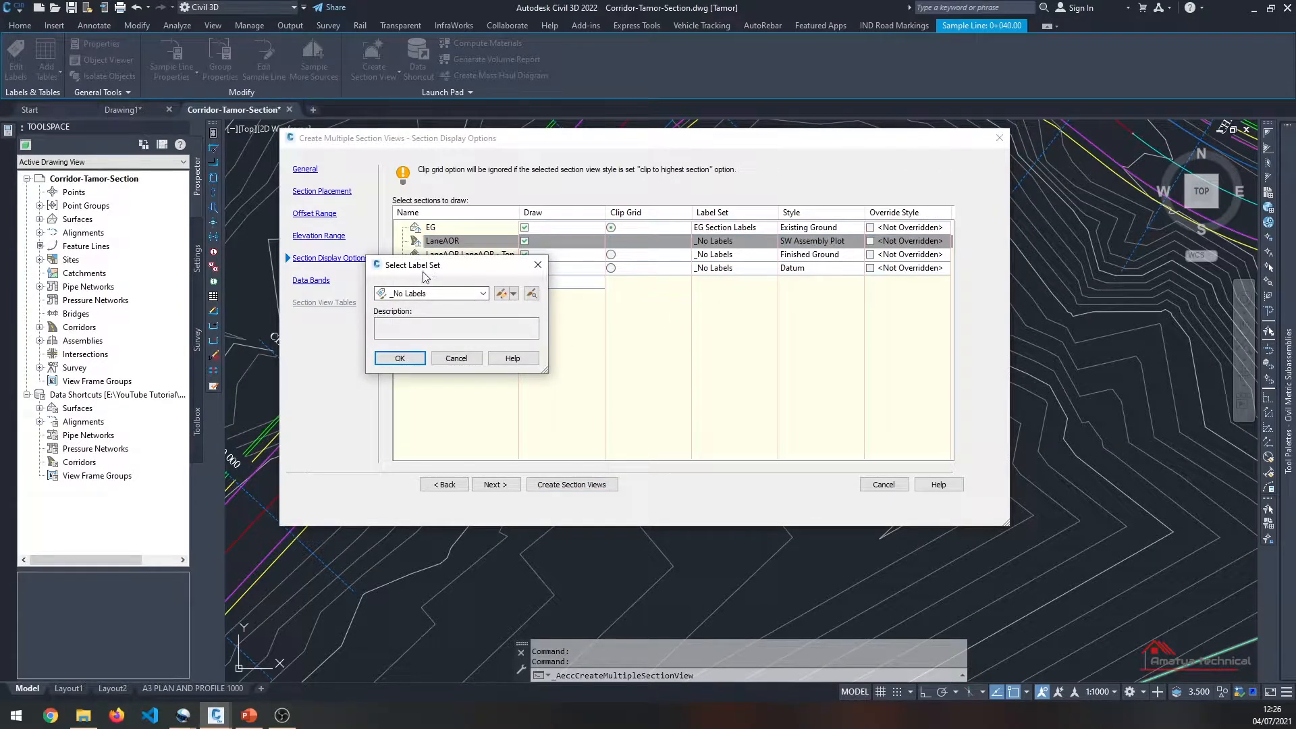
drag(423, 279, 575, 328)
click(595, 342)
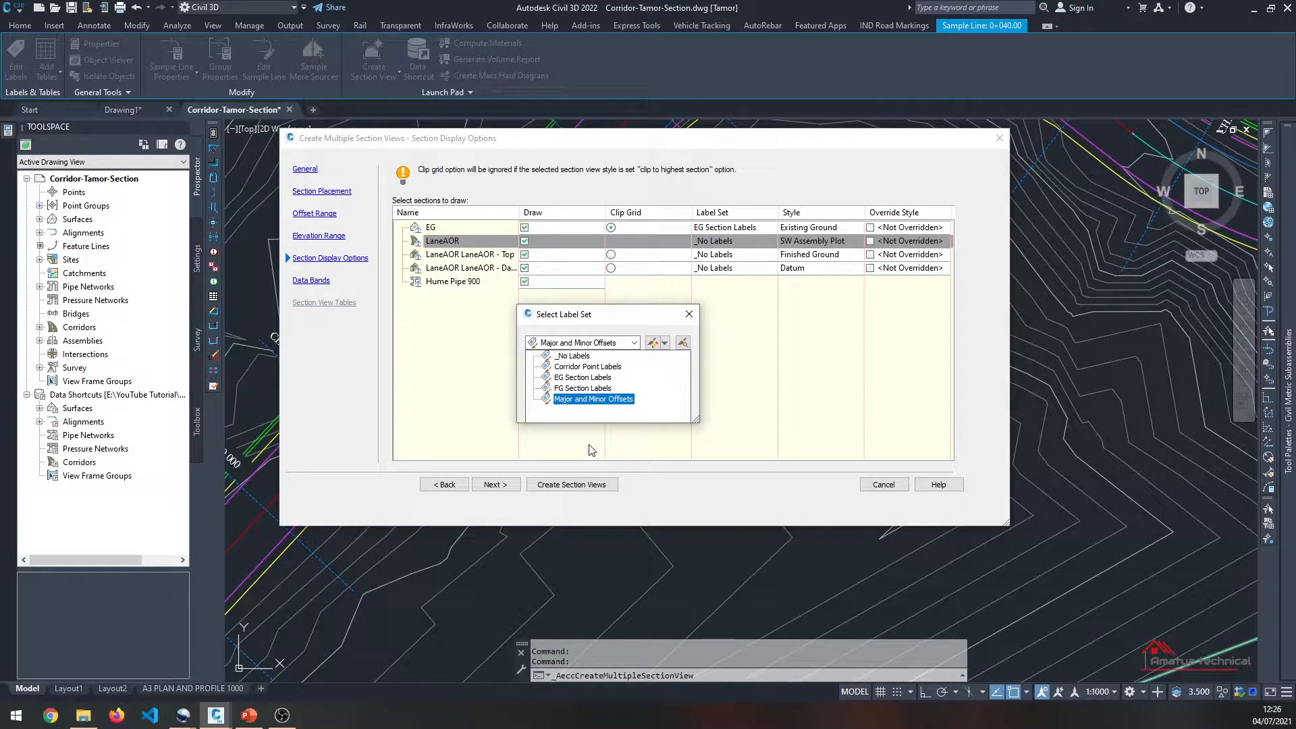
click(688, 314)
Step: Set the EG section's label set to _No Labels
click(763, 228)
click(763, 228)
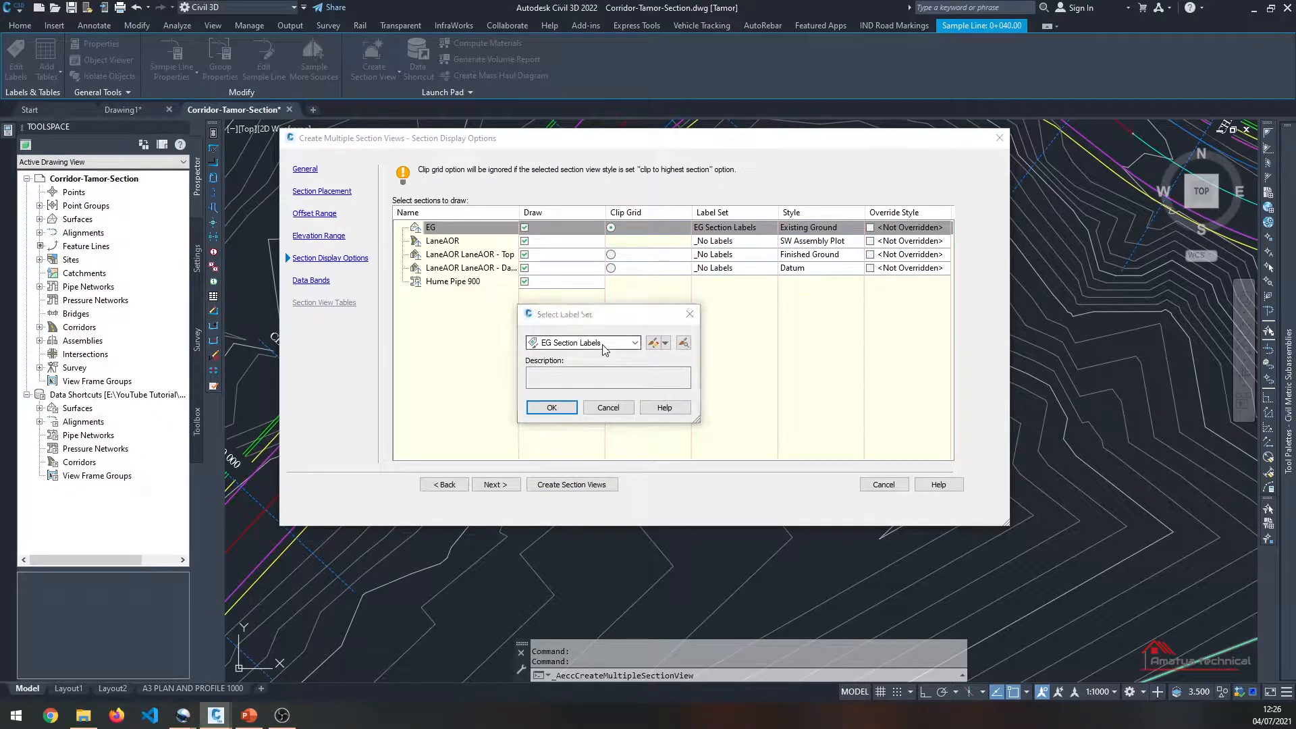
click(619, 343)
click(578, 358)
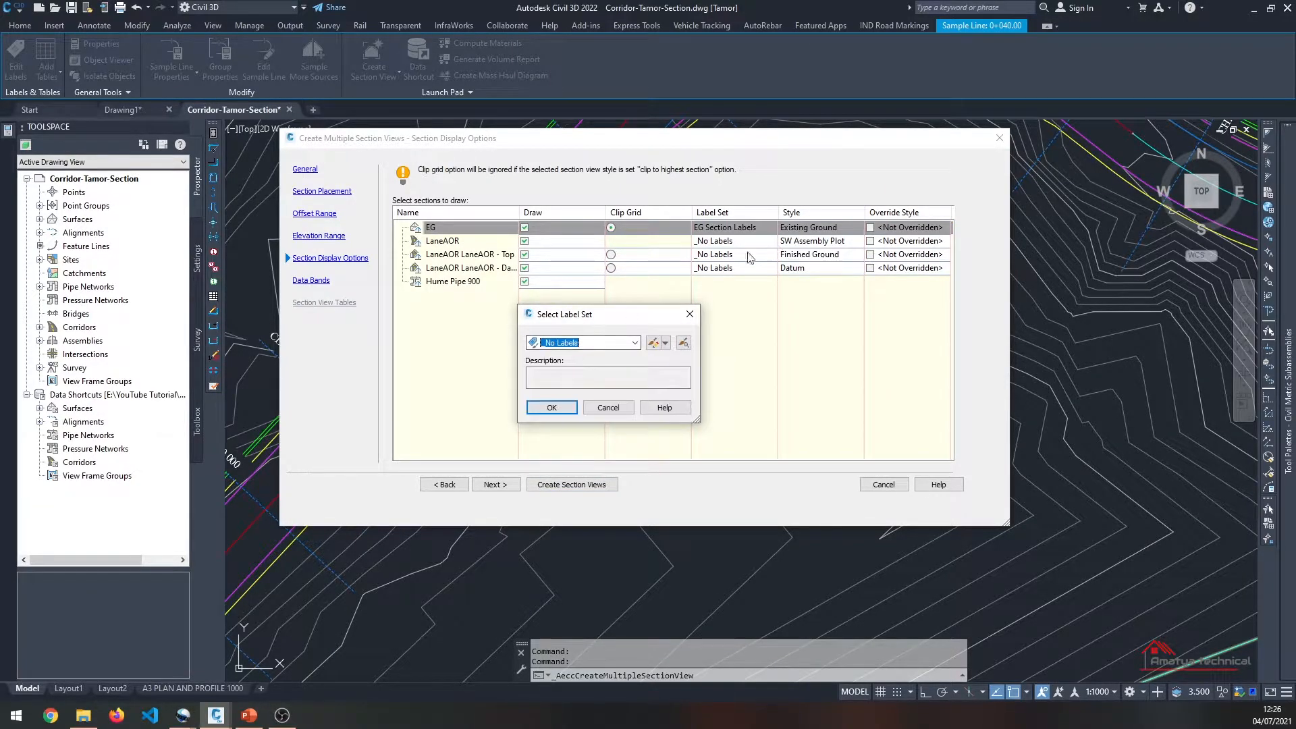
click(557, 411)
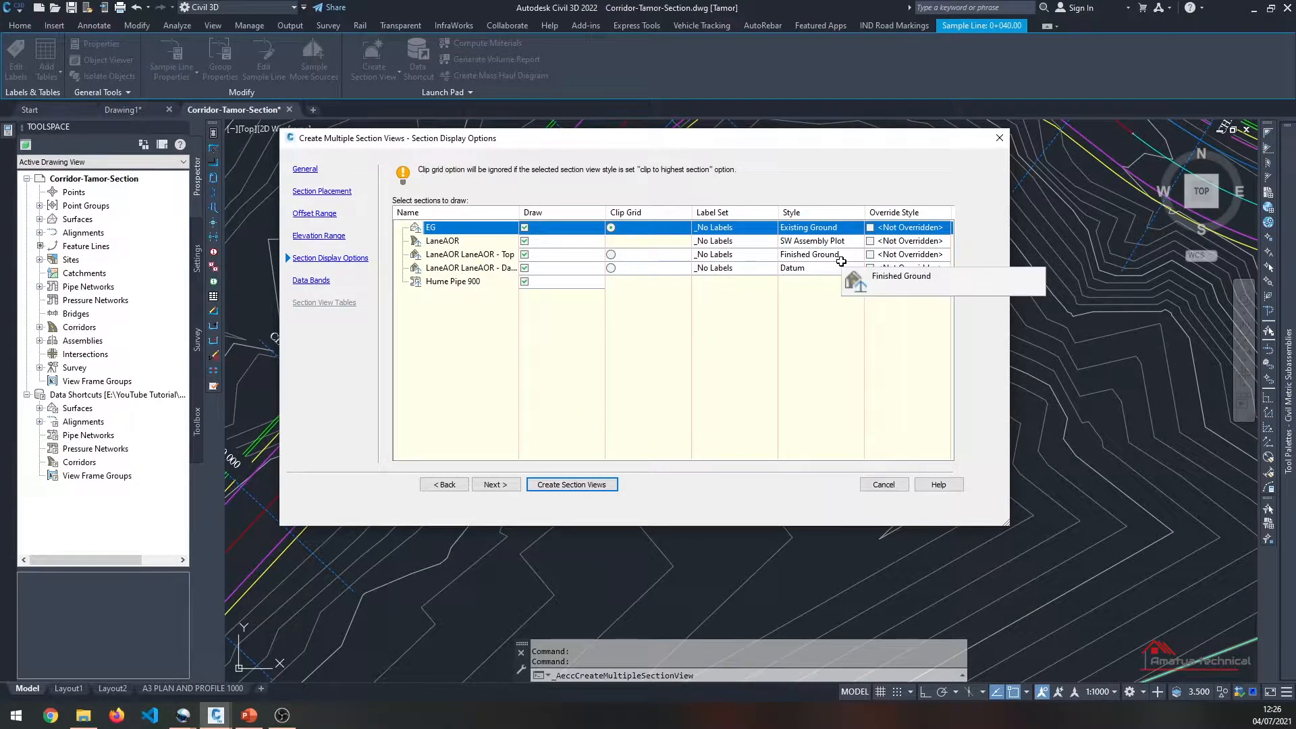
Step: Keep _No Labels as the LaneAOR section's label set and Existing Ground as the EG section's style
click(743, 241)
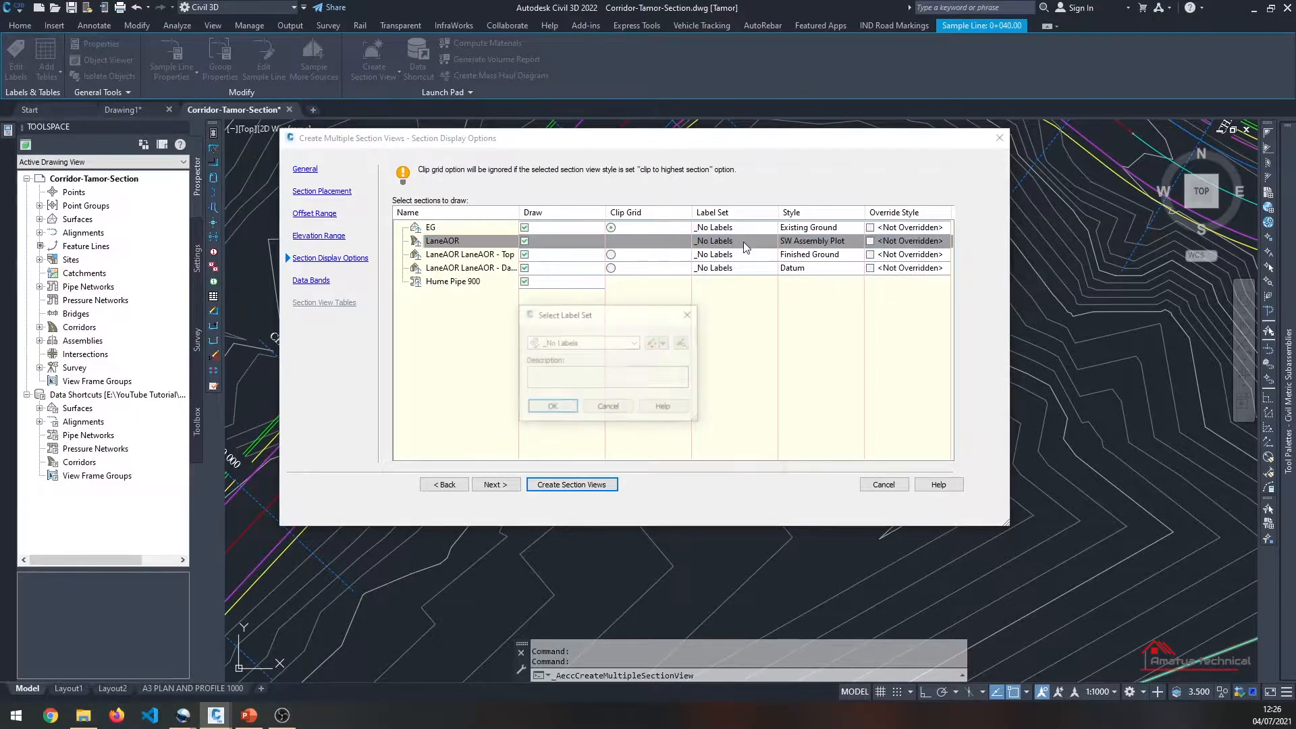
click(620, 343)
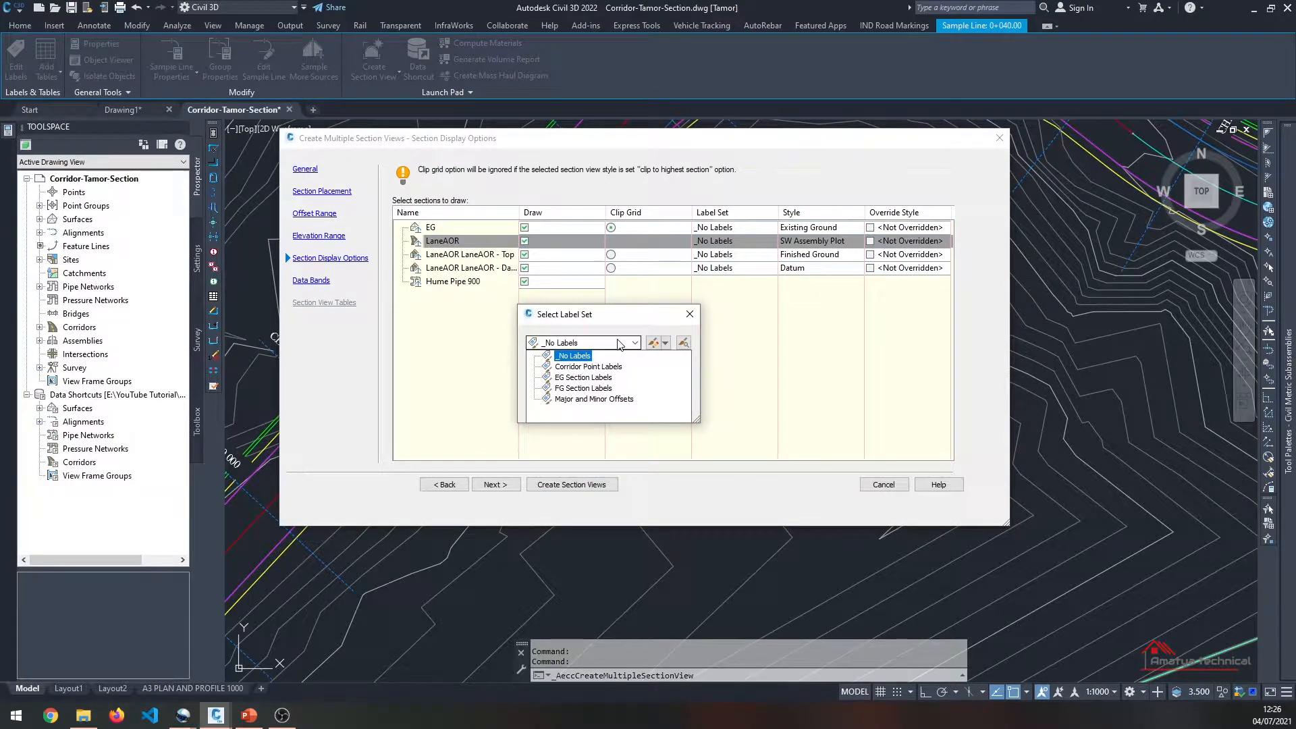
click(631, 326)
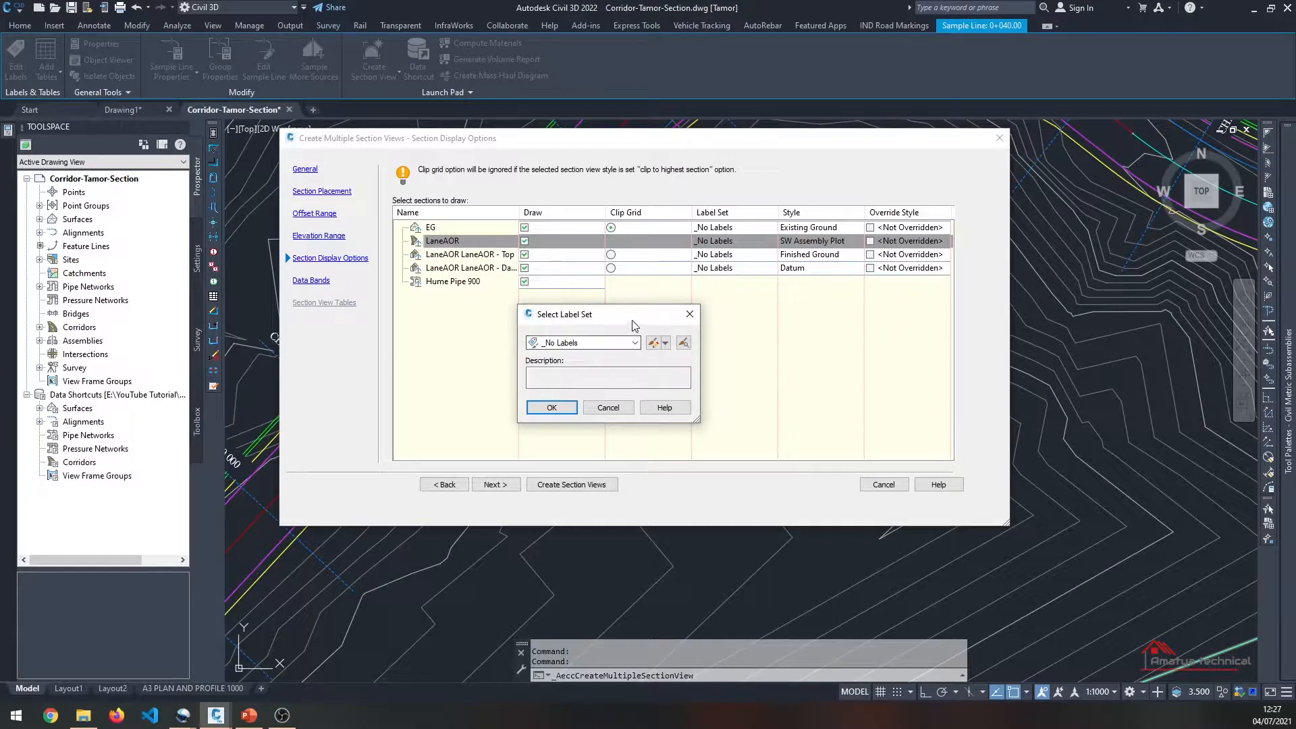
click(555, 408)
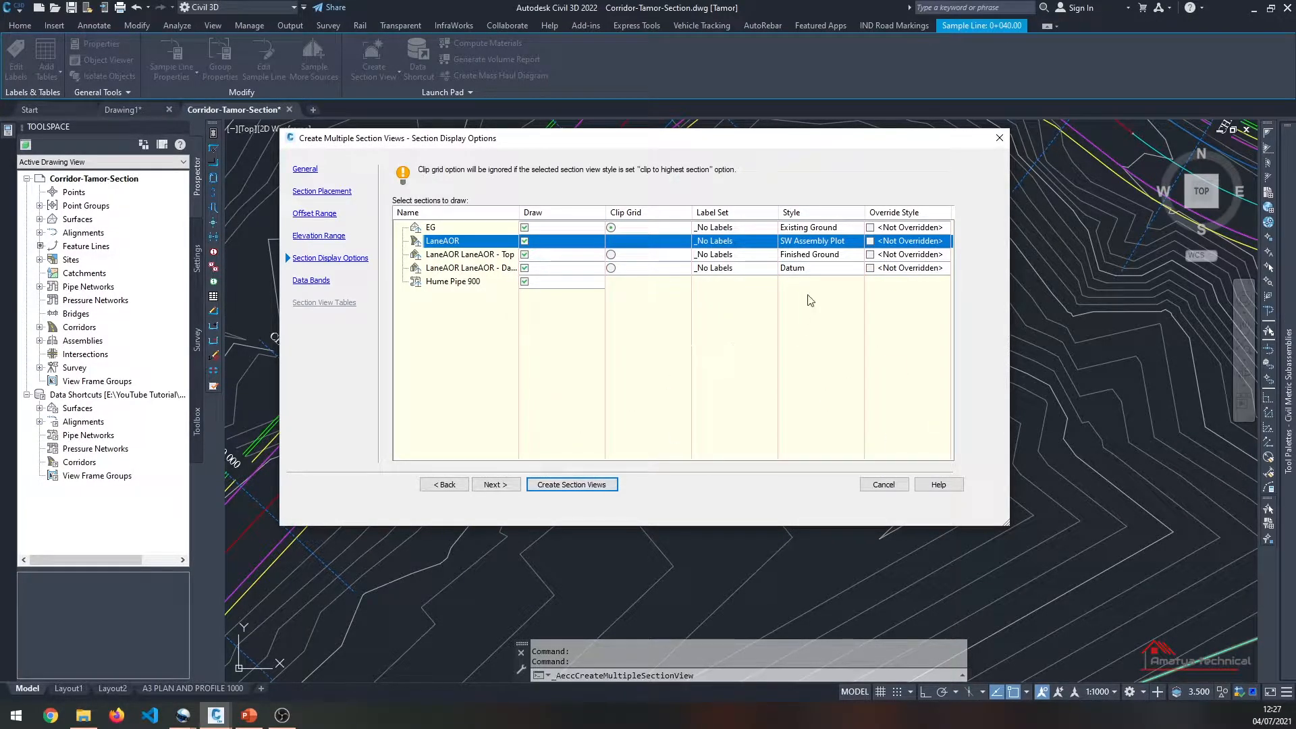
click(852, 227)
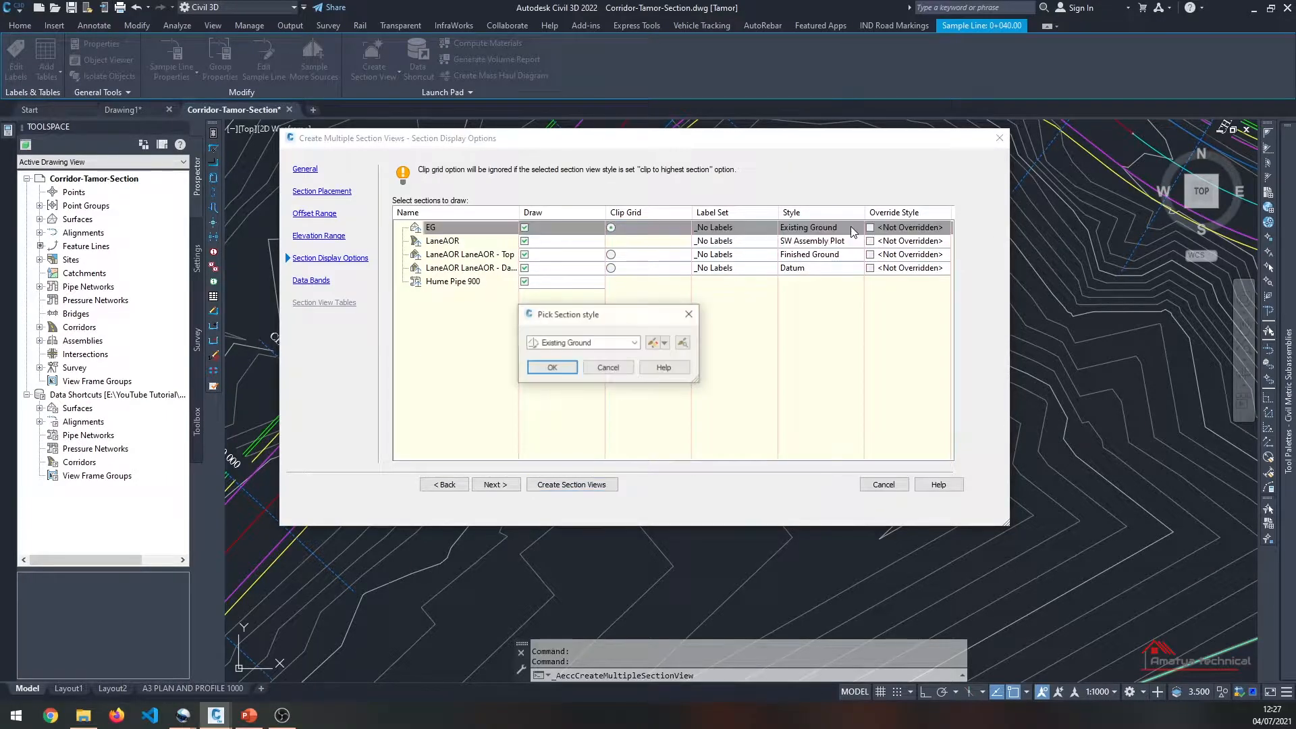
click(555, 372)
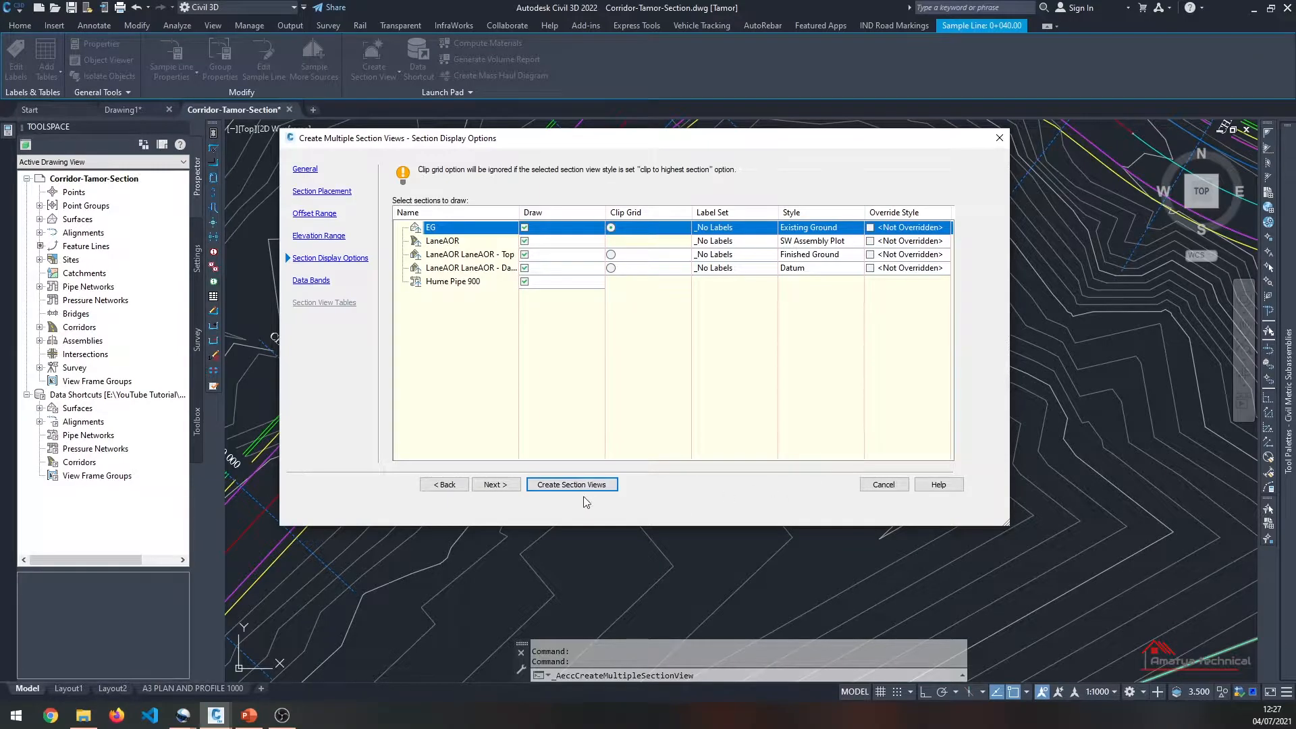
Step: Create the section views with the SW Band Sets data band, placing their origin in the empty area below the profile view
click(494, 485)
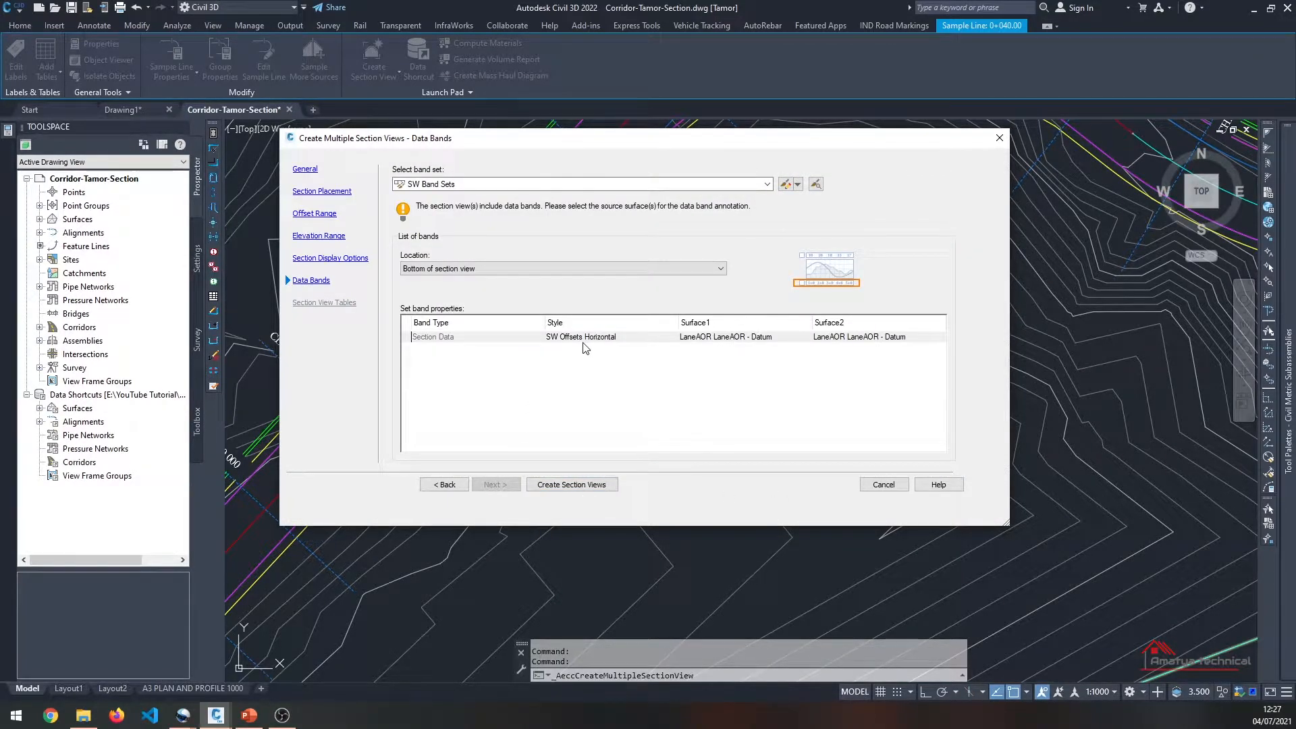
click(558, 485)
scroll(451, 380, down, 6)
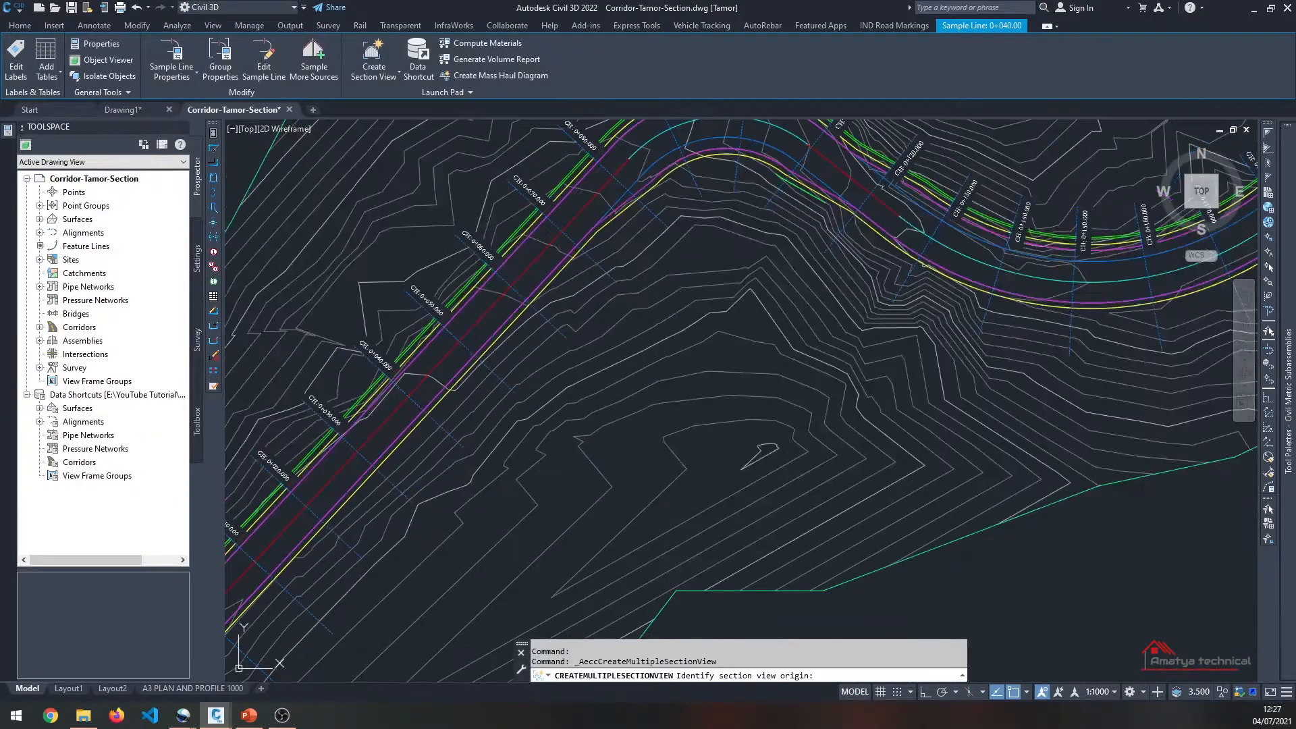
scroll(450, 380, down, 3)
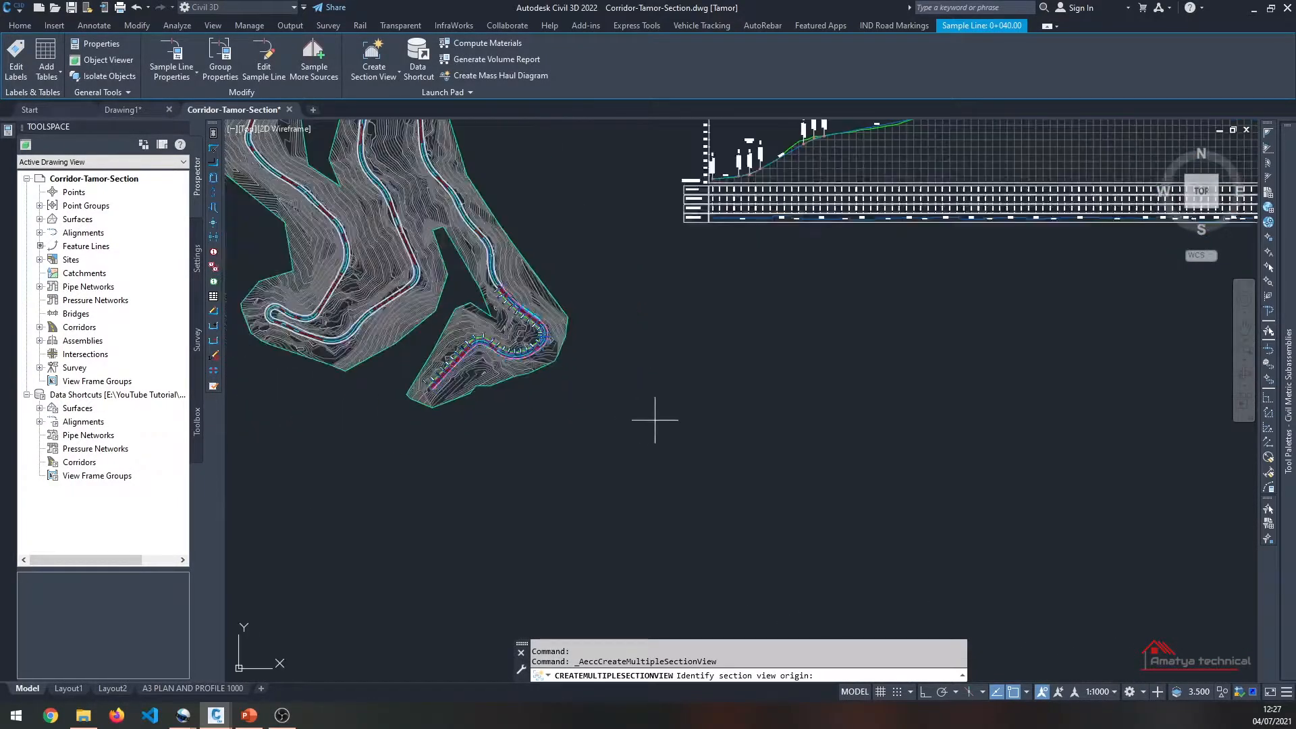
click(695, 379)
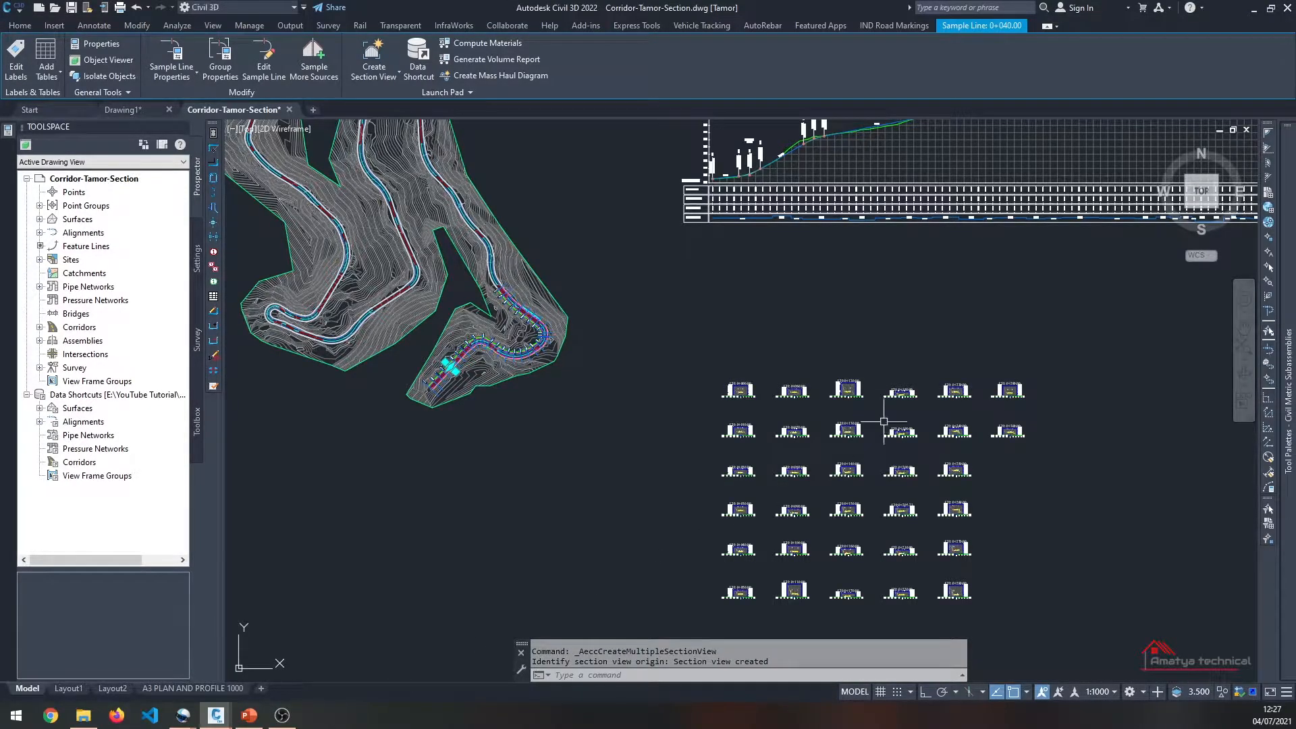
Step: Set the drawing's annotation scale to 1:250 to suit the new section views
scroll(796, 405, up, 5)
scroll(449, 310, up, 4)
middle_drag(419, 303, 521, 371)
scroll(516, 372, down, 2)
mouse_move(509, 365)
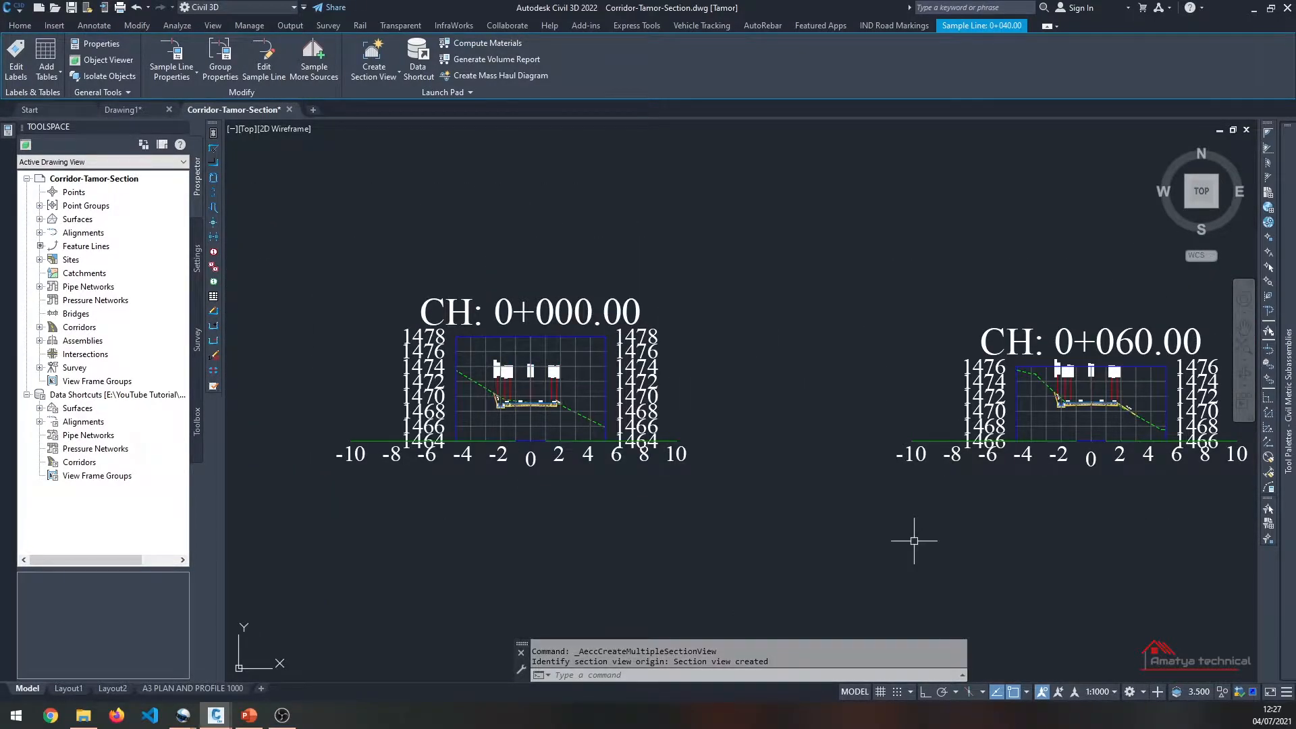
click(1116, 694)
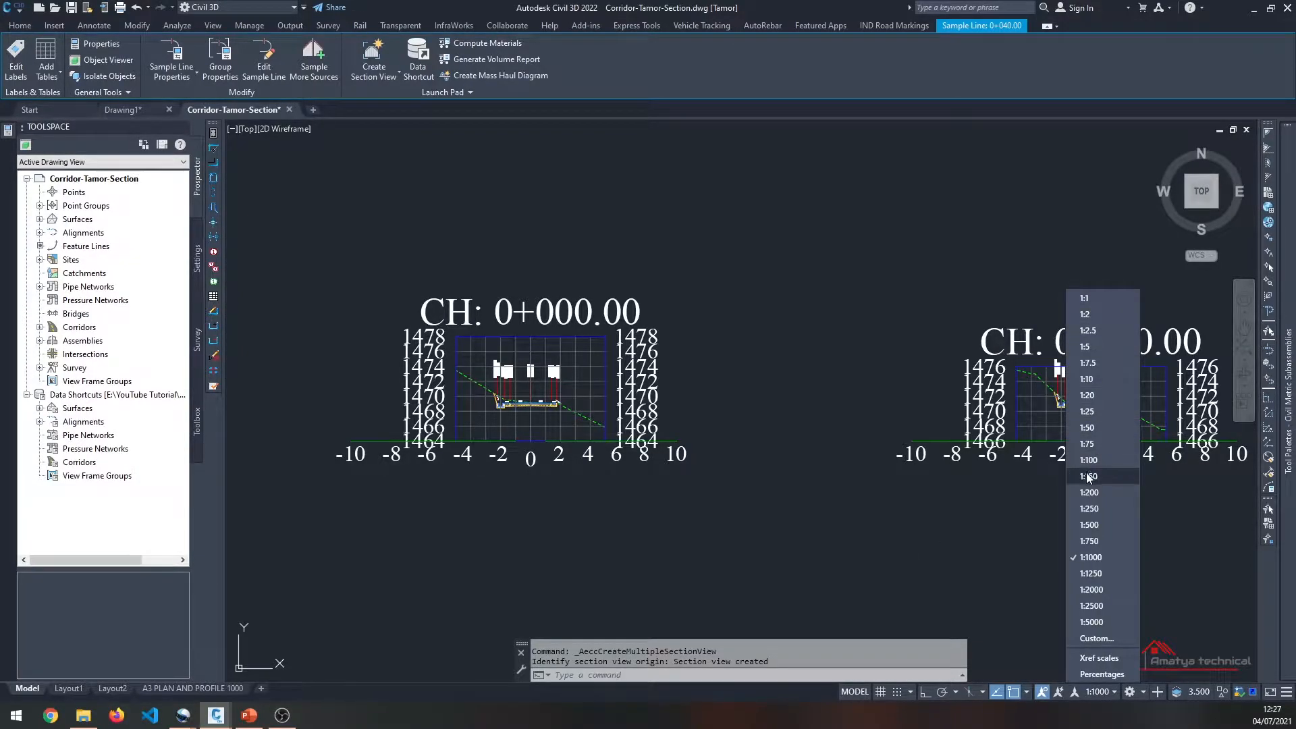
click(1090, 508)
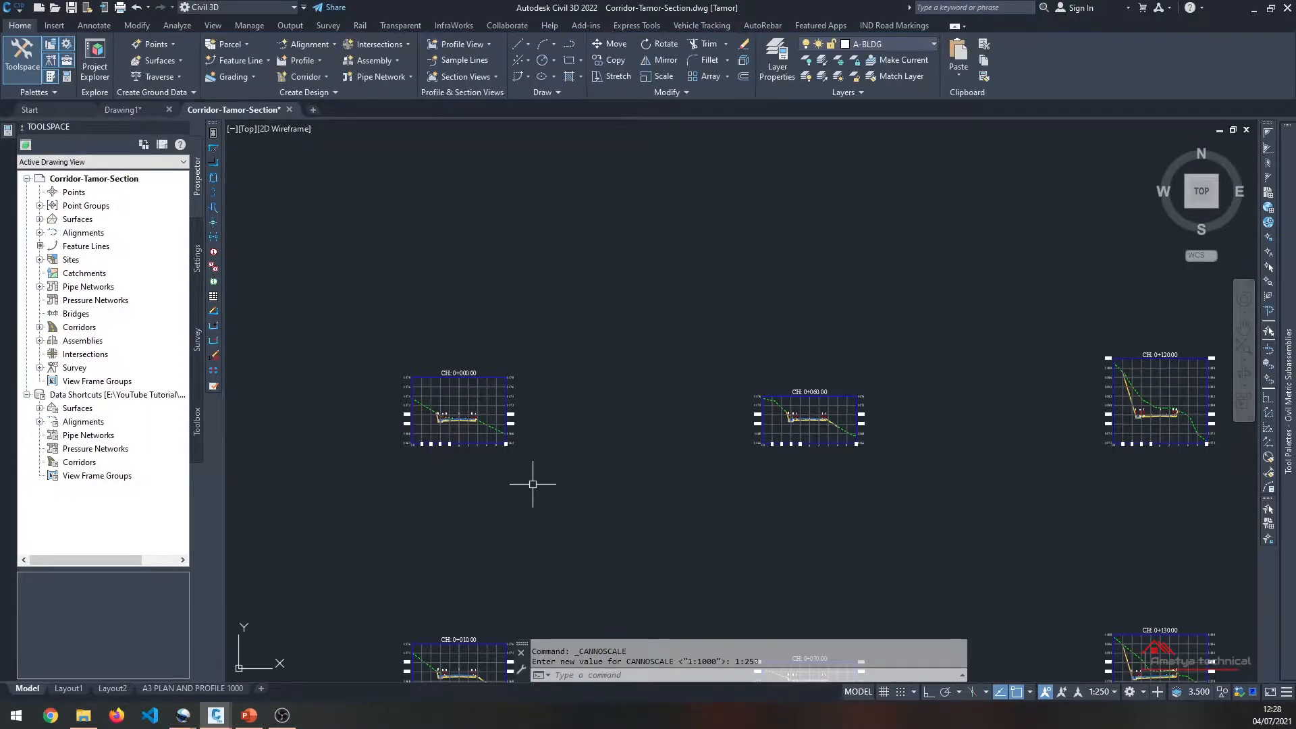
Step: Update the group layout of the section views from the CH: 0+000.00 view
scroll(372, 385, up, 4)
scroll(428, 375, down, 4)
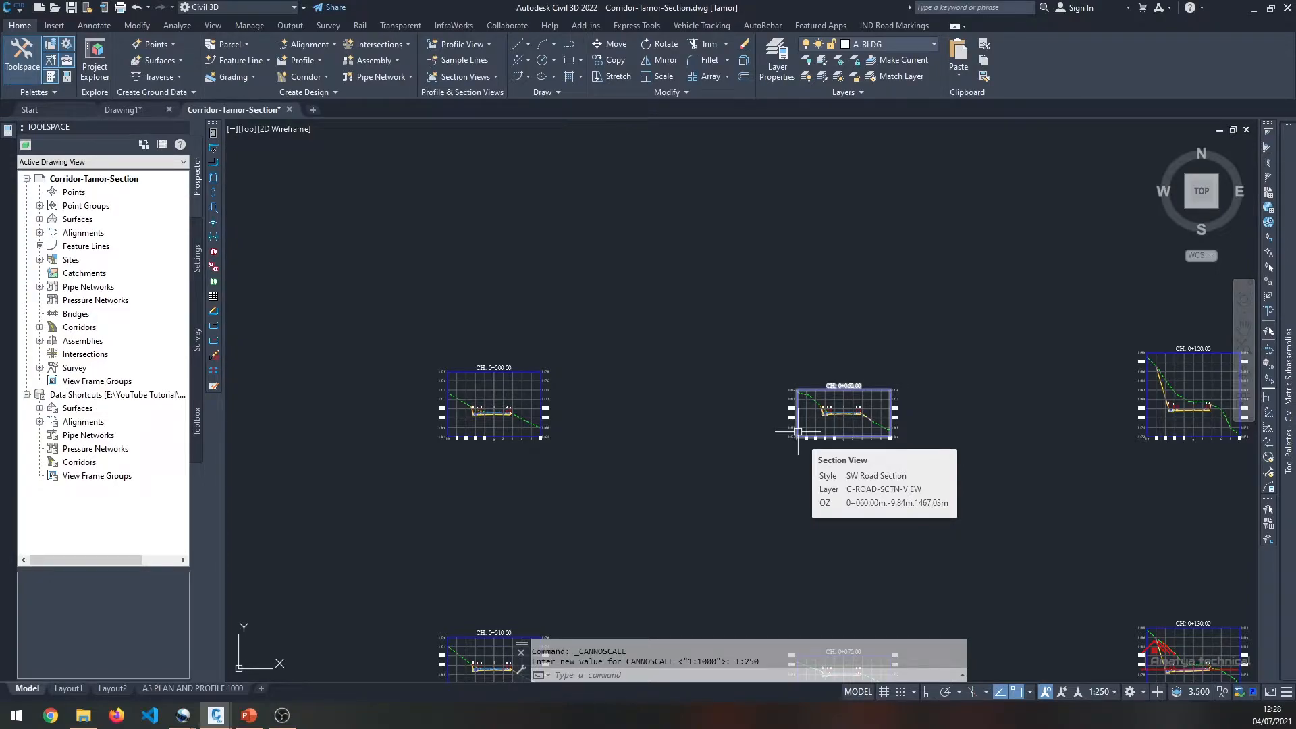
scroll(527, 376, up, 4)
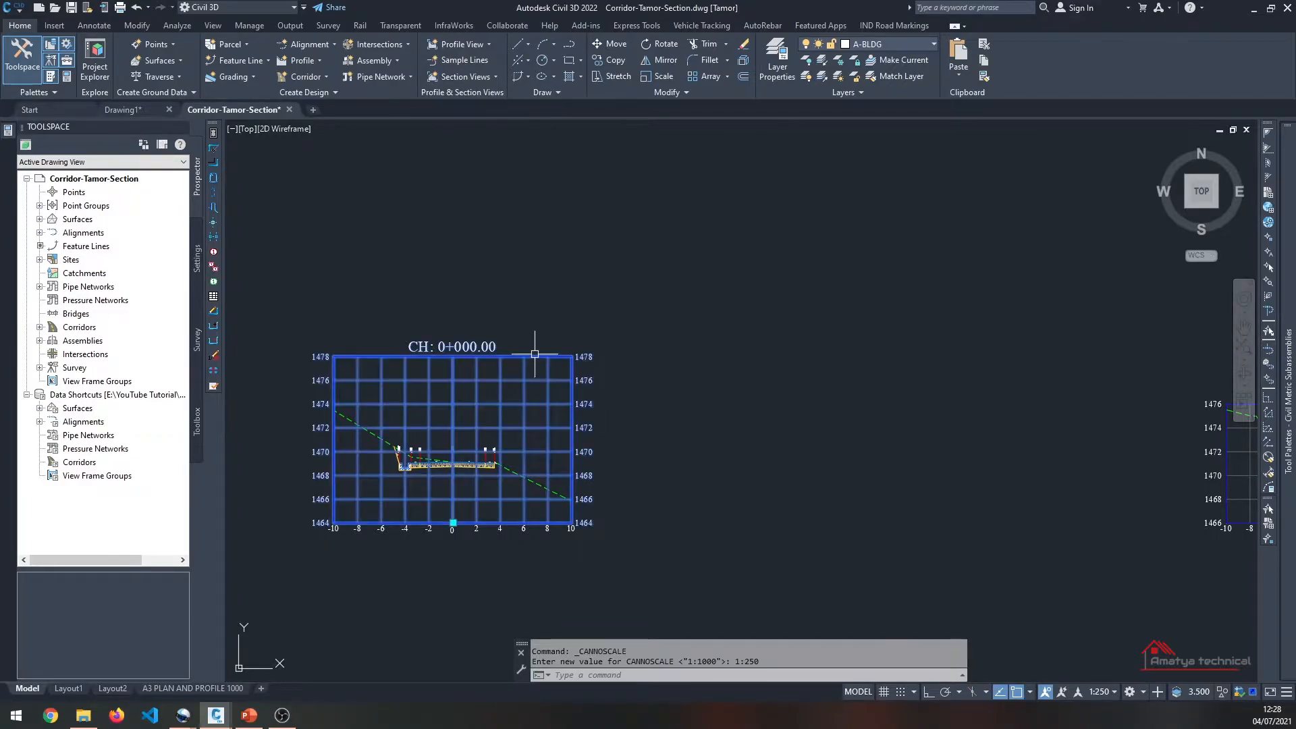
click(535, 354)
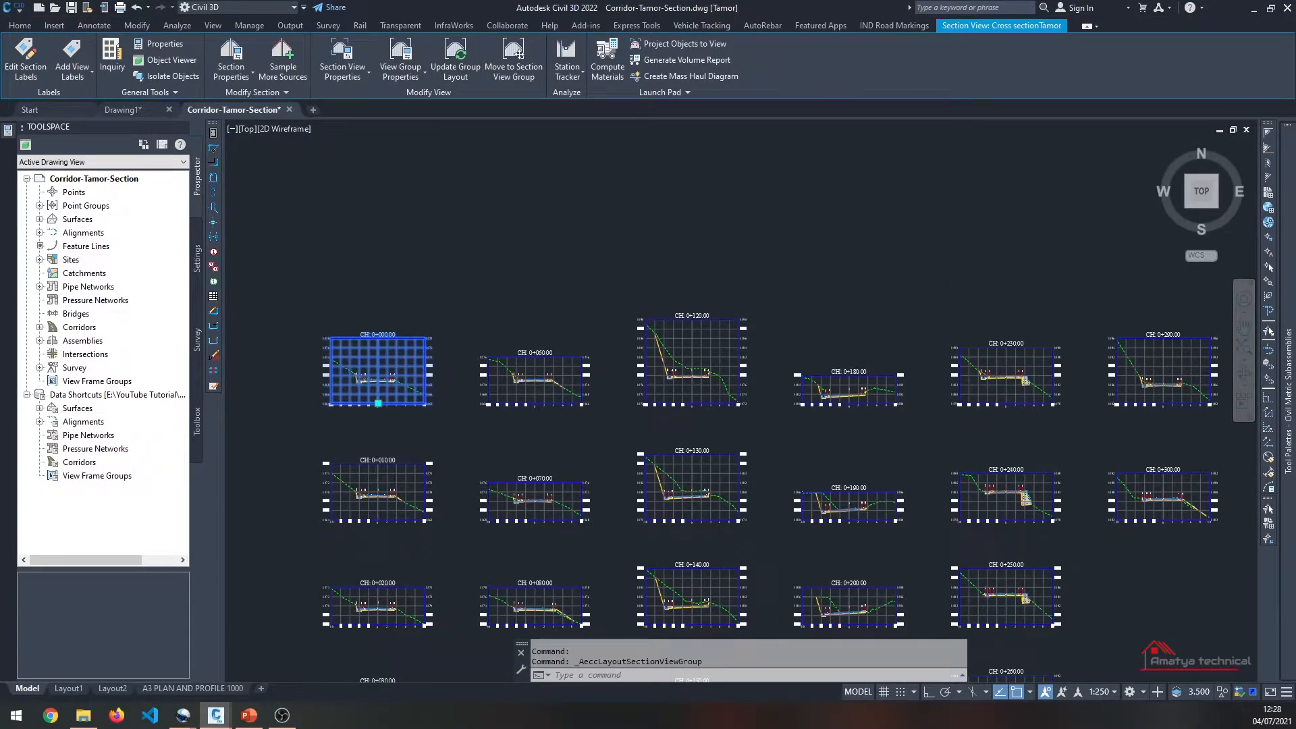
scroll(473, 378, down, 2)
key(Escape)
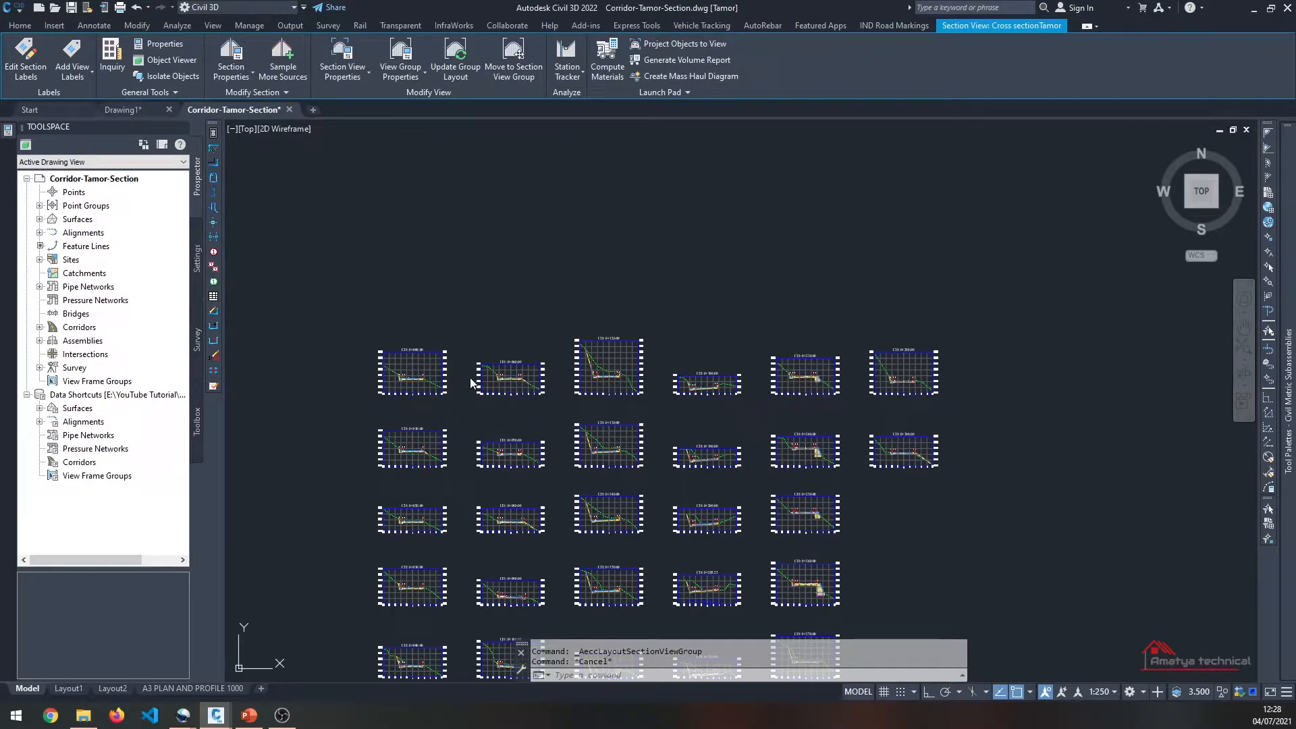
Step: Examine the CH: 0+000.00 cross-section, checking the corridor outline, existing ground line and offset labels
scroll(414, 468, down, 4)
scroll(439, 425, up, 4)
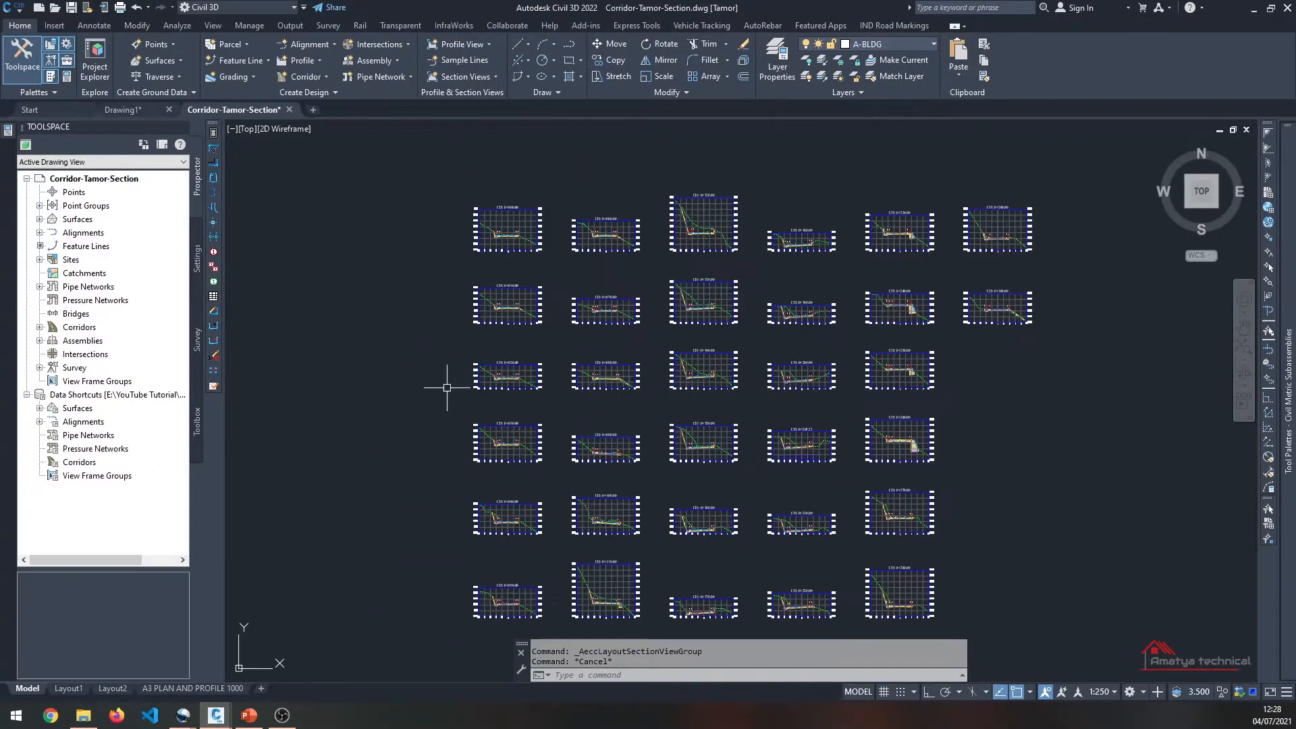
middle_drag(447, 388, 439, 492)
scroll(462, 338, up, 10)
middle_drag(502, 352, 371, 353)
scroll(567, 425, up, 2)
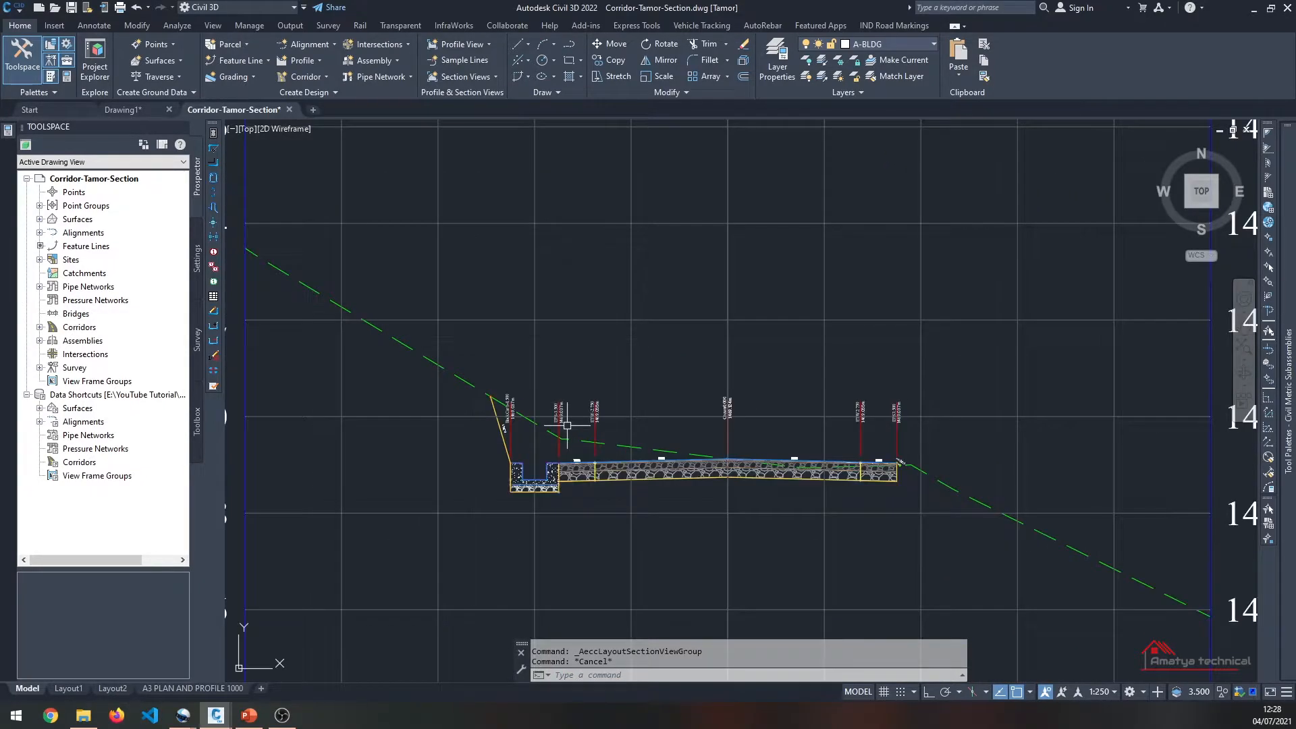
scroll(525, 451, up, 4)
scroll(466, 437, down, 3)
scroll(375, 451, down, 1)
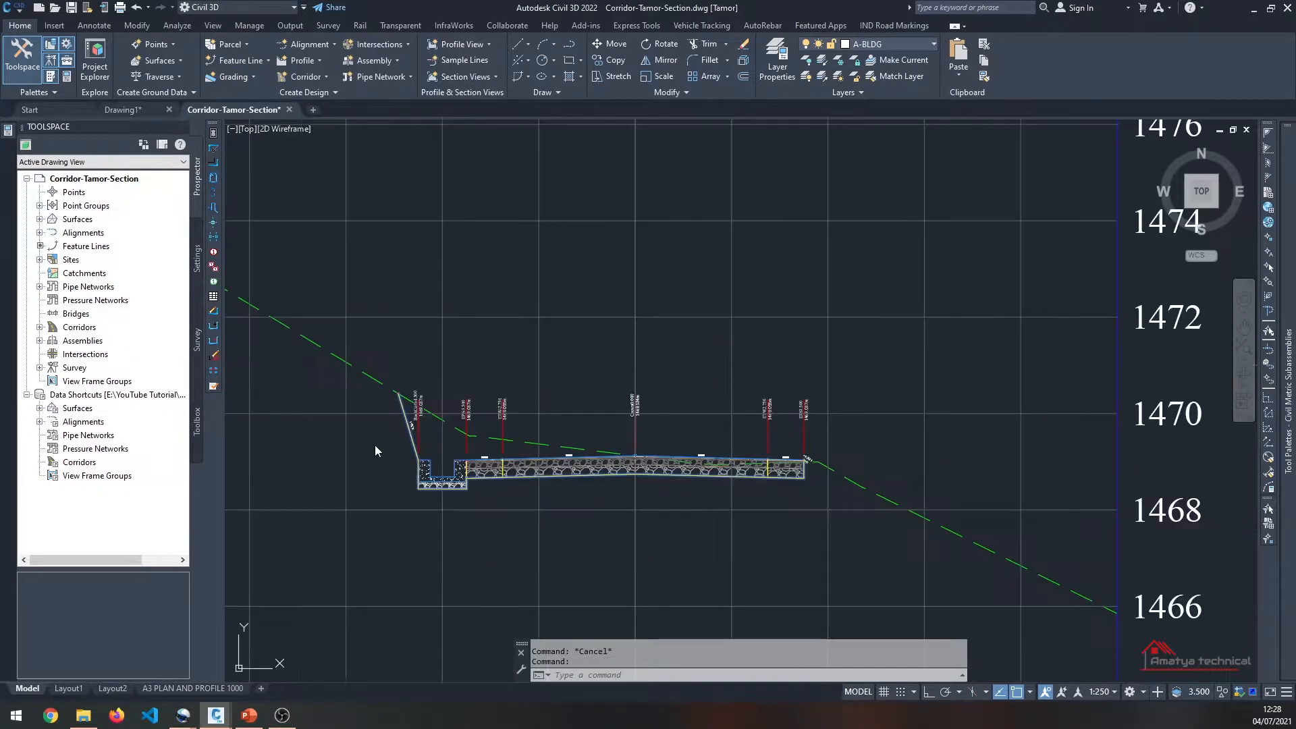
scroll(403, 430, up, 2)
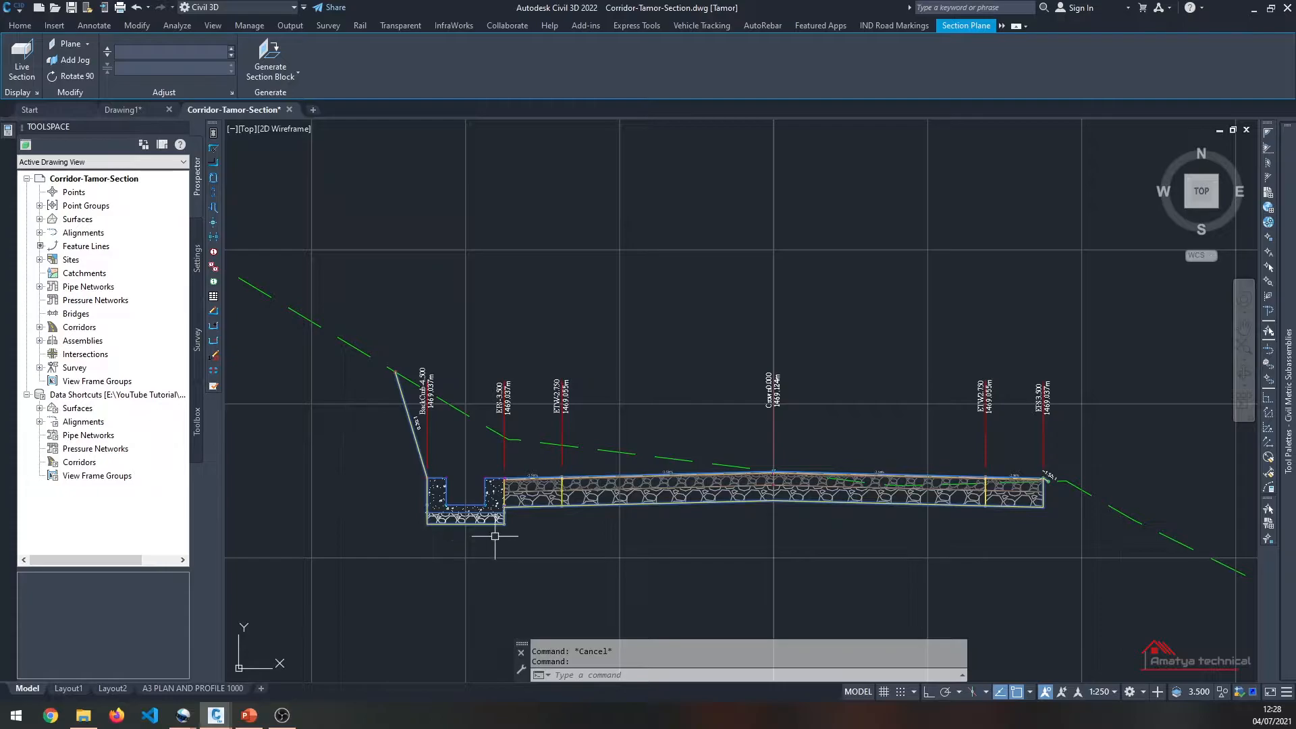
mouse_move(533, 508)
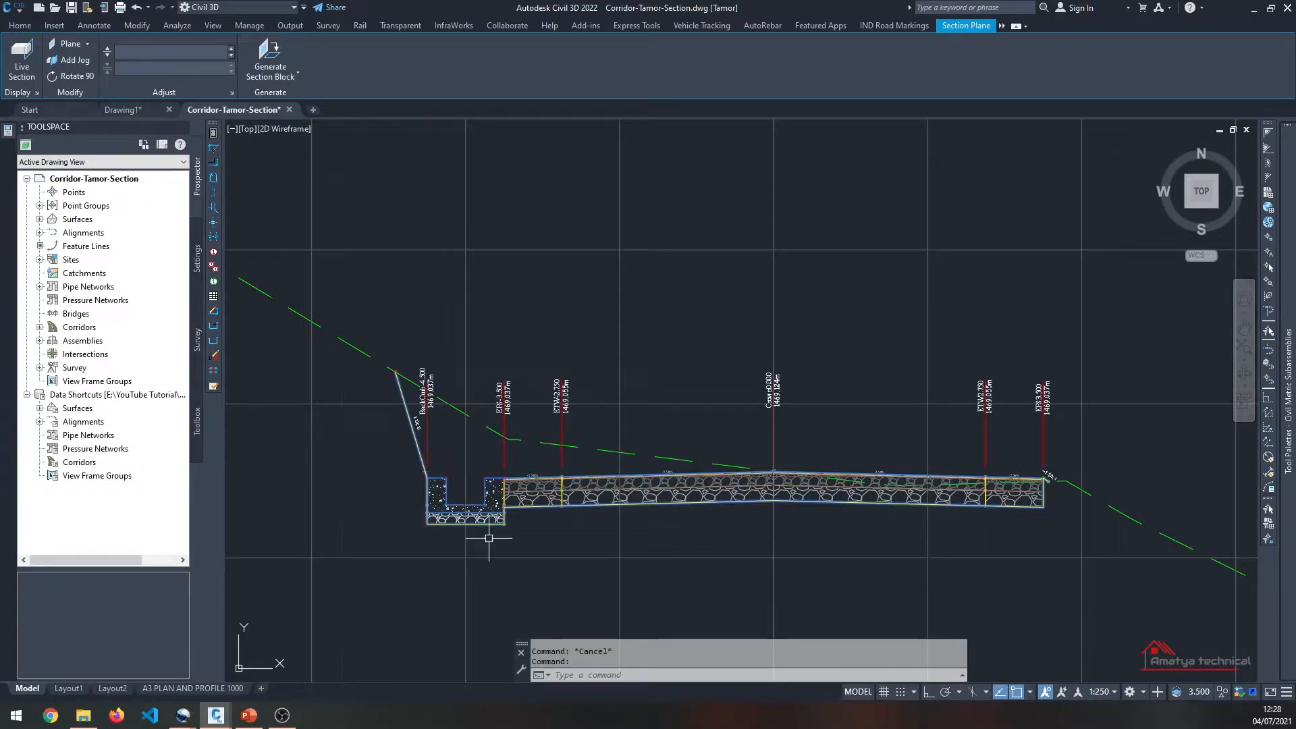
scroll(642, 486, down, 2)
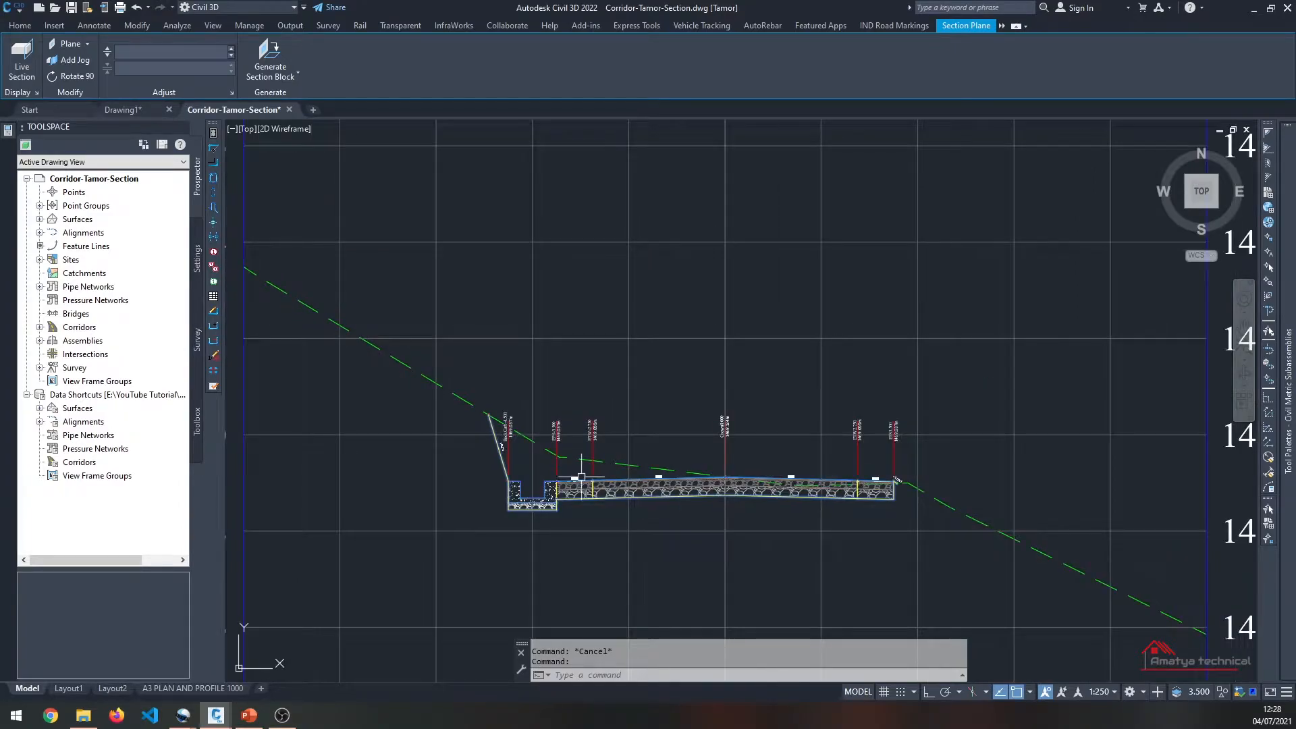
scroll(583, 476, up, 2)
key(Escape)
Step: Inspect the side drain, pavement layers and top surface line of the CH: 0+000.00 section up close
scroll(484, 503, up, 5)
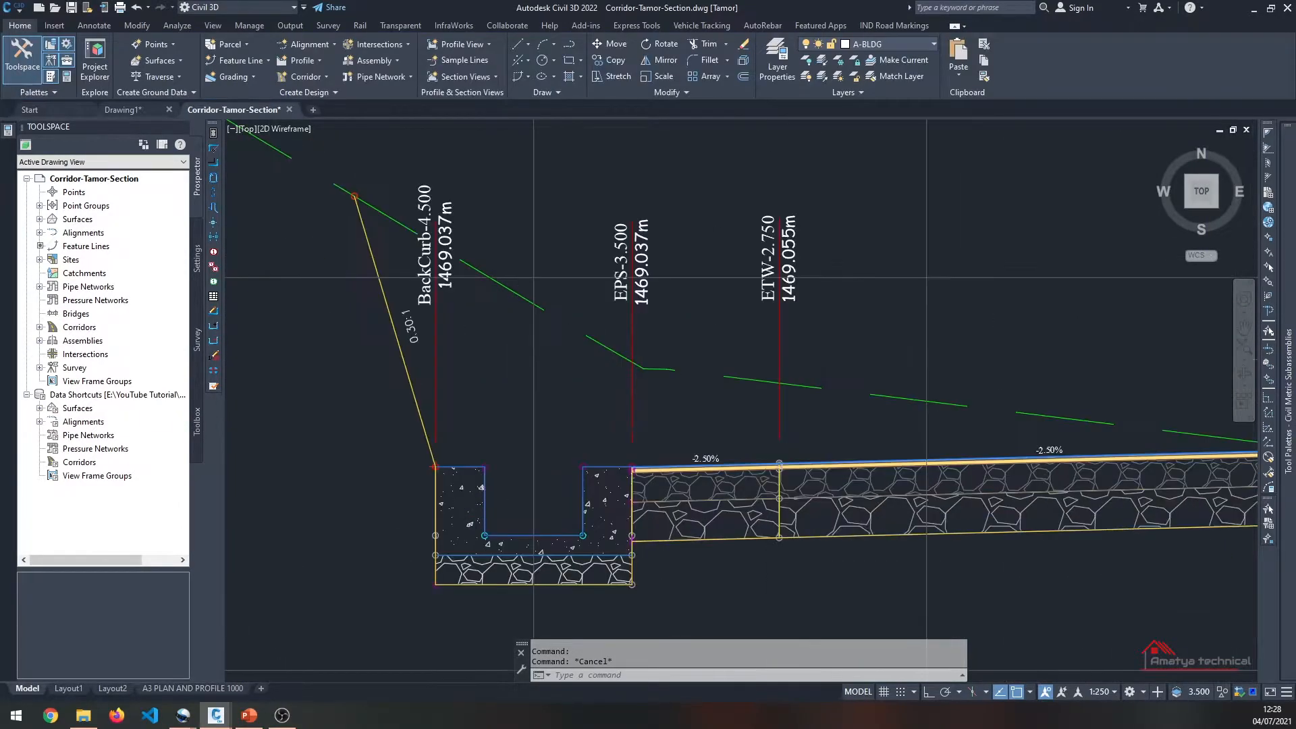
scroll(433, 486, down, 5)
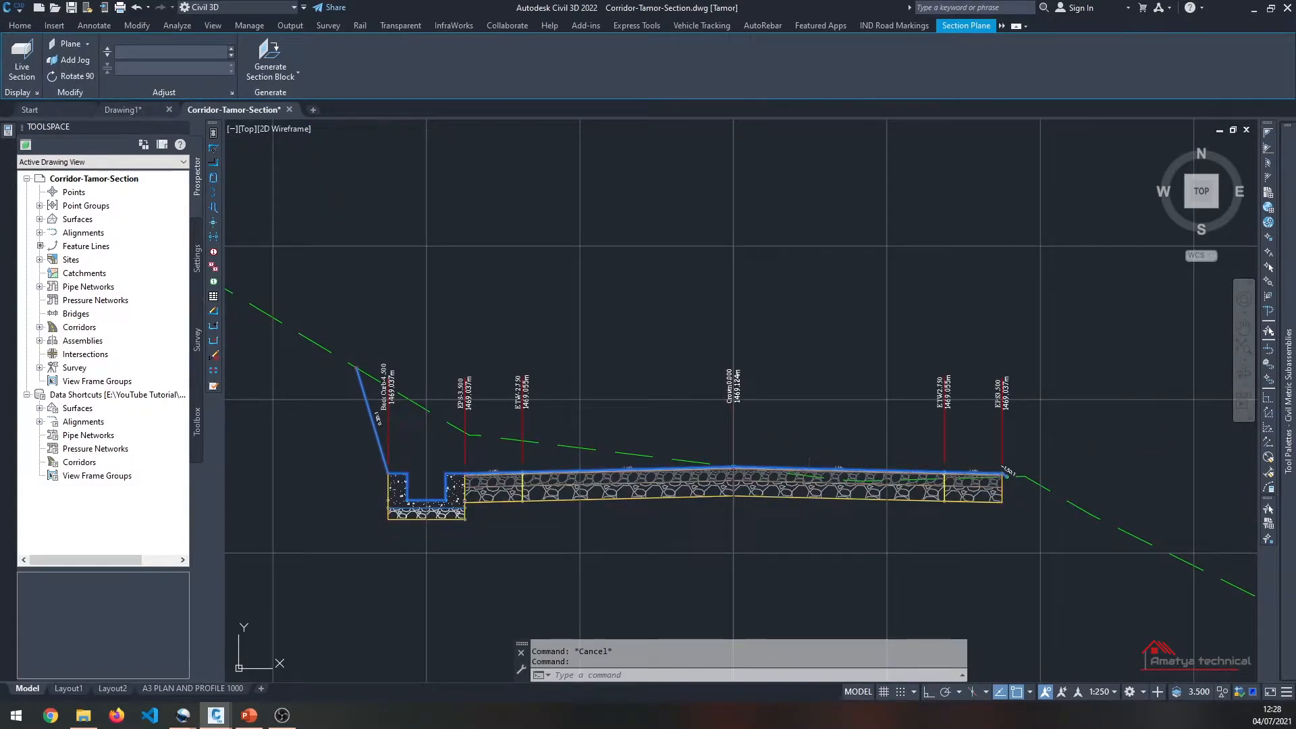
key(Escape)
scroll(527, 514, down, 2)
scroll(527, 513, up, 3)
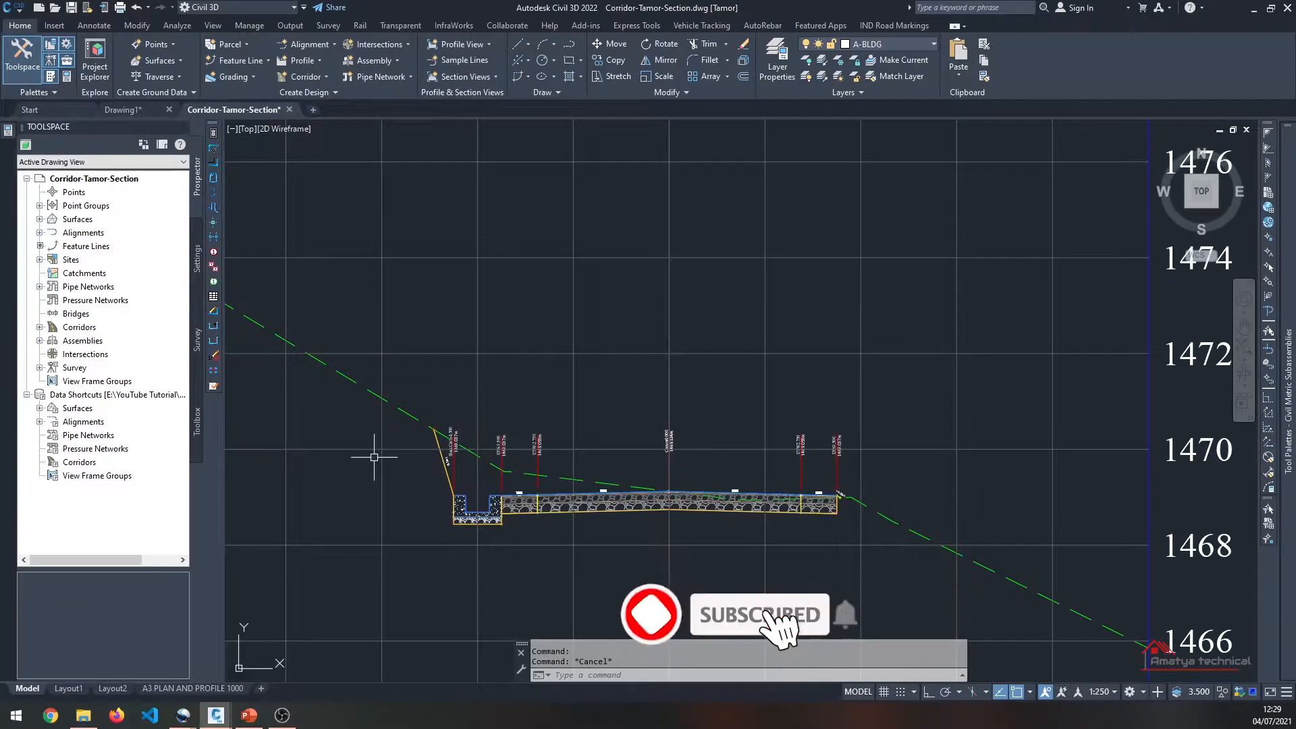
scroll(503, 457, up, 3)
scroll(503, 457, down, 5)
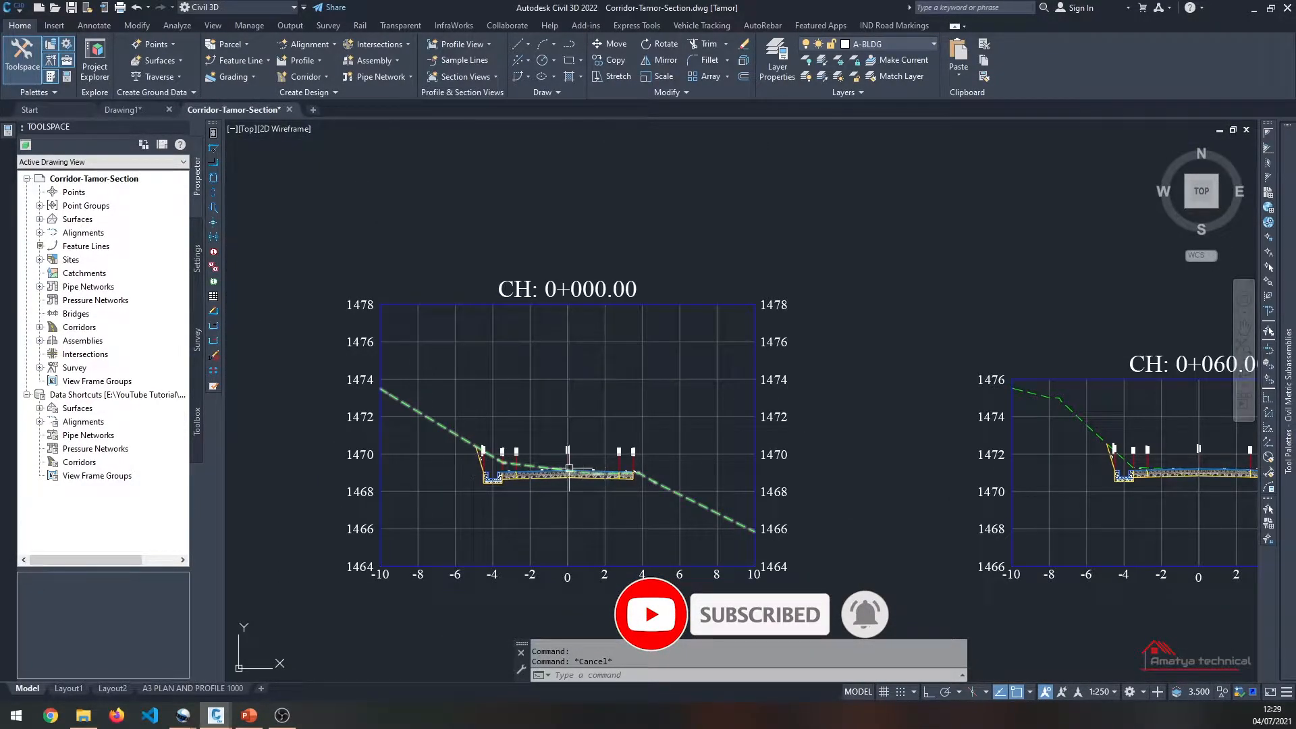
scroll(512, 460, up, 2)
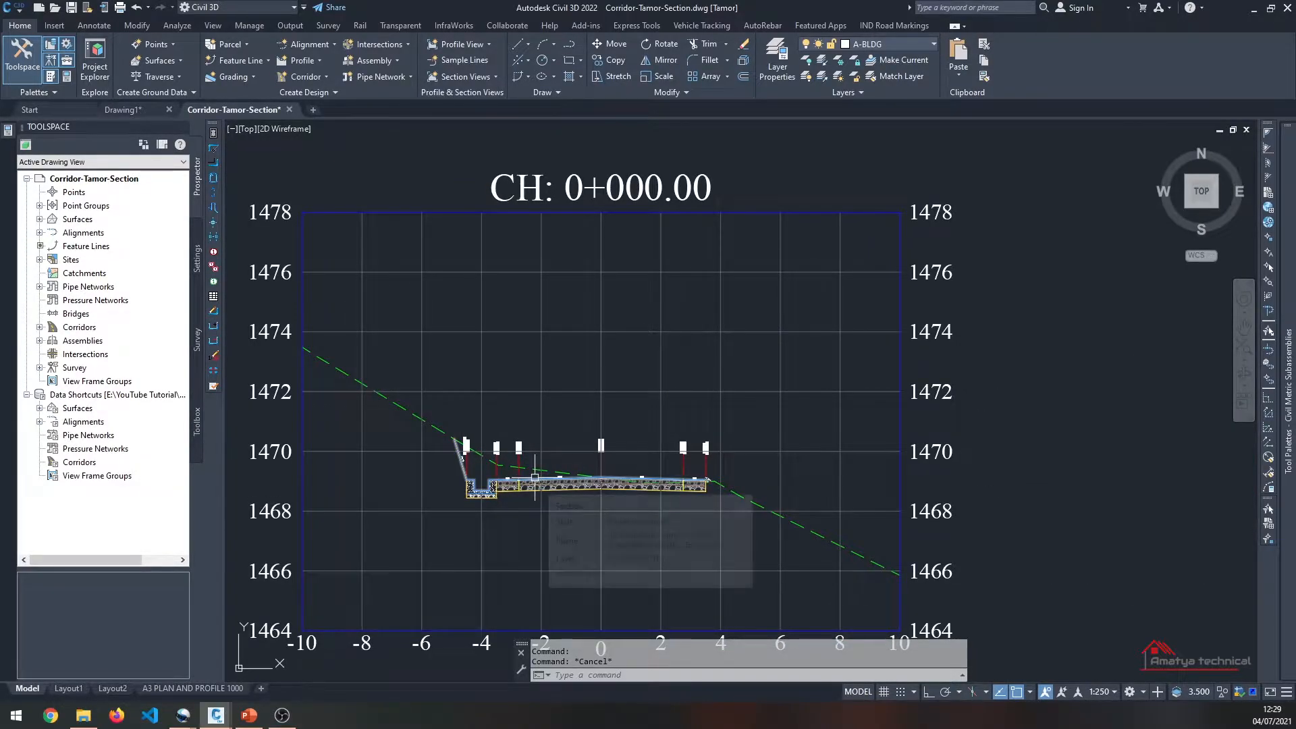
click(578, 485)
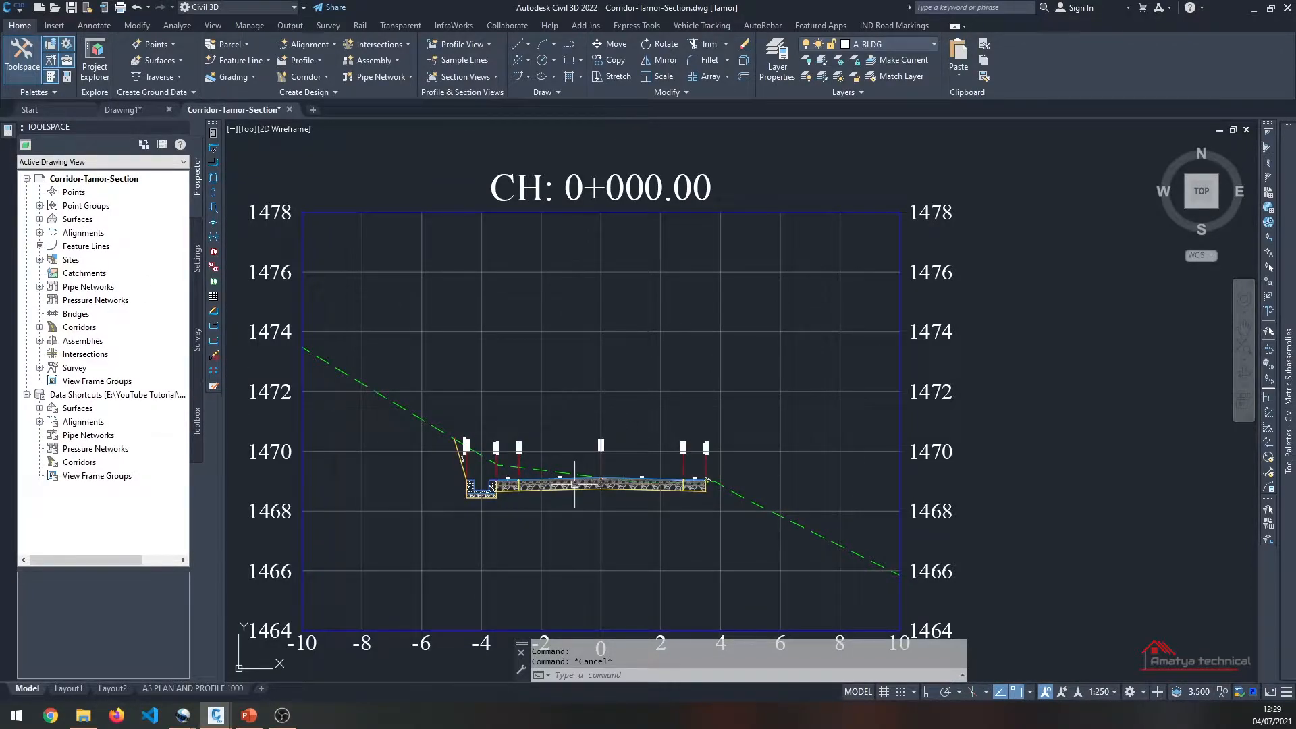
scroll(550, 361, down, 4)
Step: Open the section view style of the CH: 0+000.00 view and review its general information, vertical scale and view direction
click(545, 343)
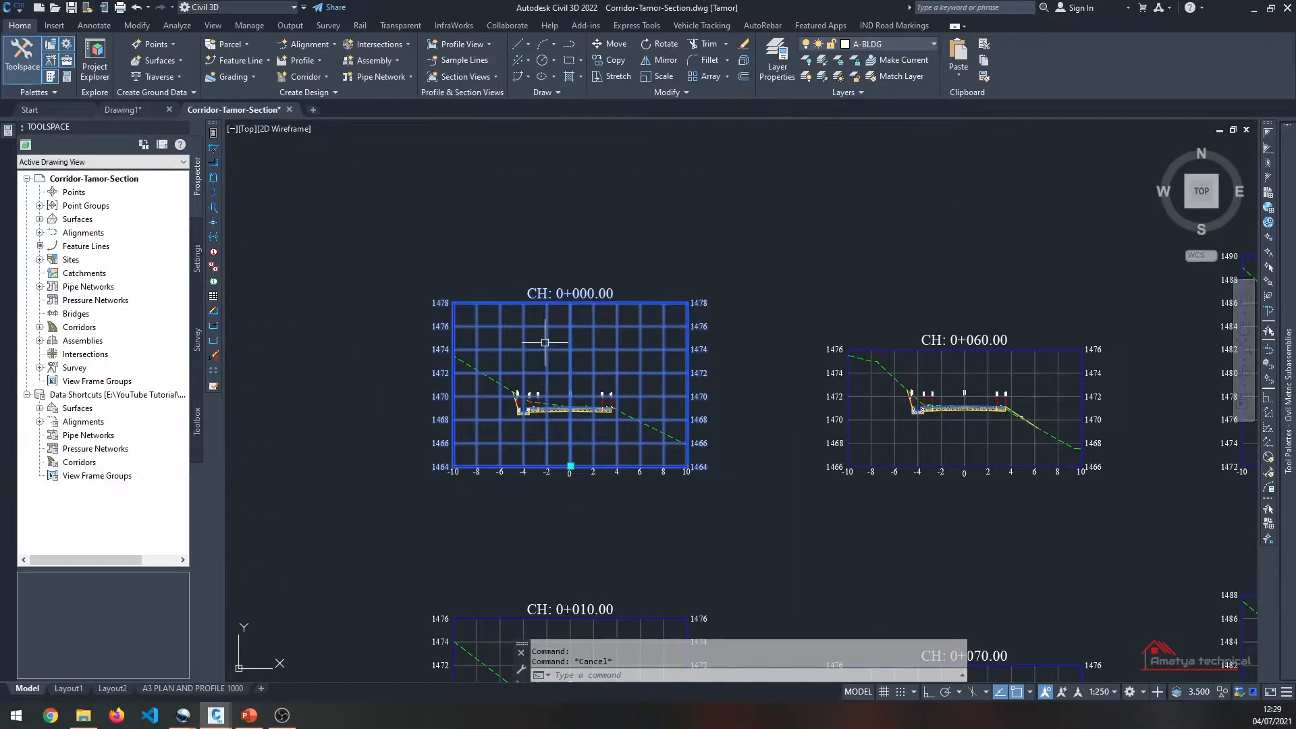
right_click(545, 342)
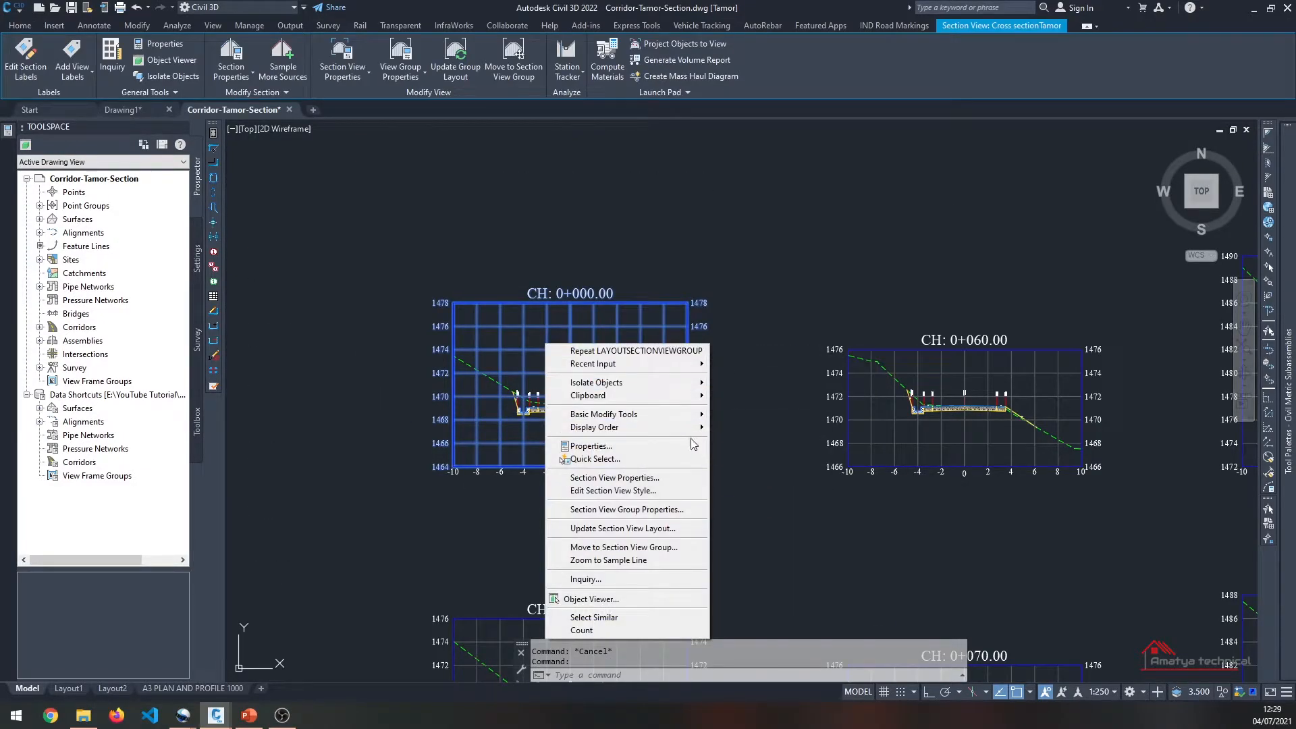
click(669, 489)
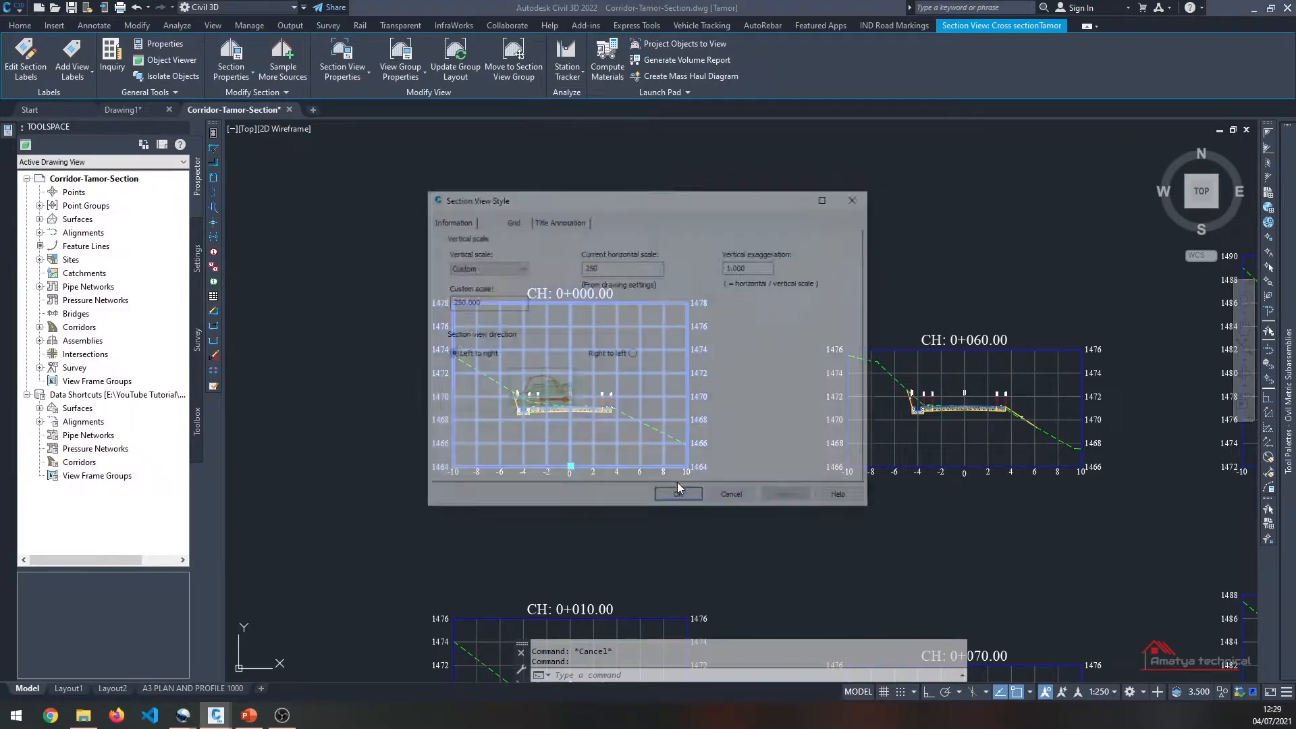
drag(549, 203, 648, 190)
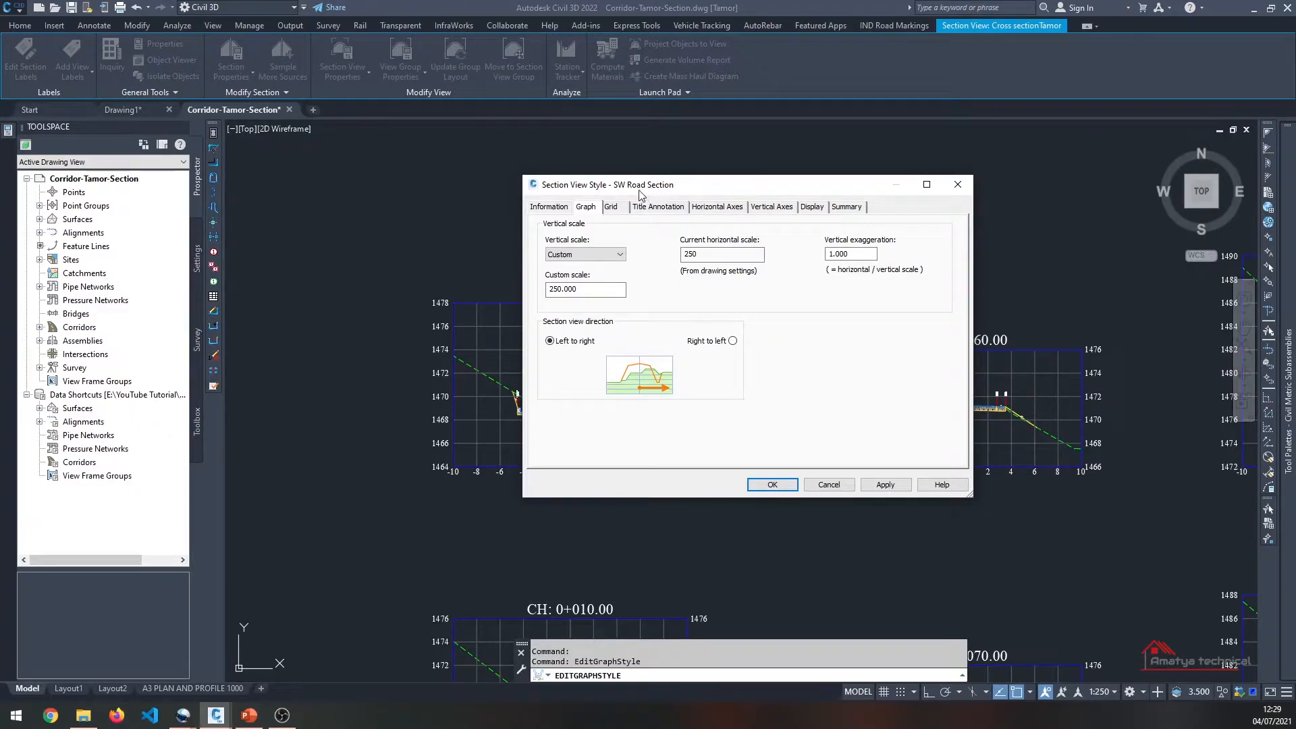
click(562, 210)
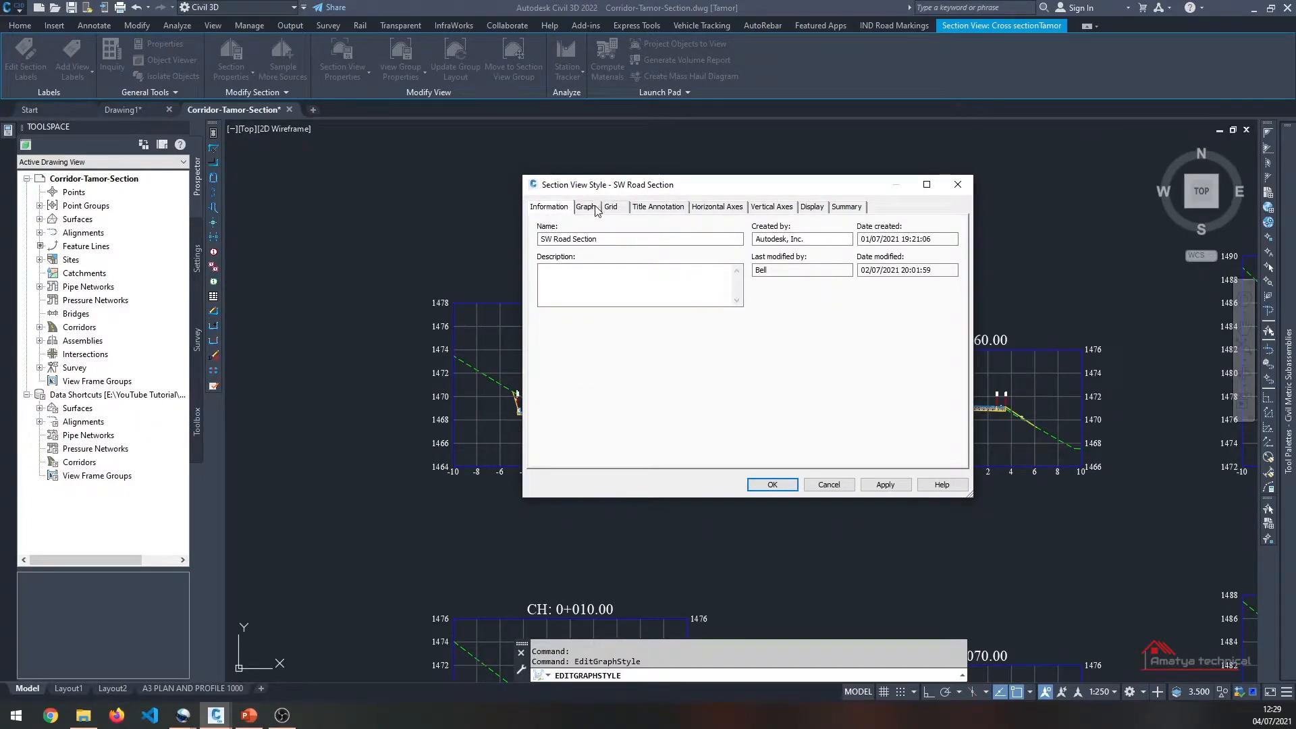
click(595, 206)
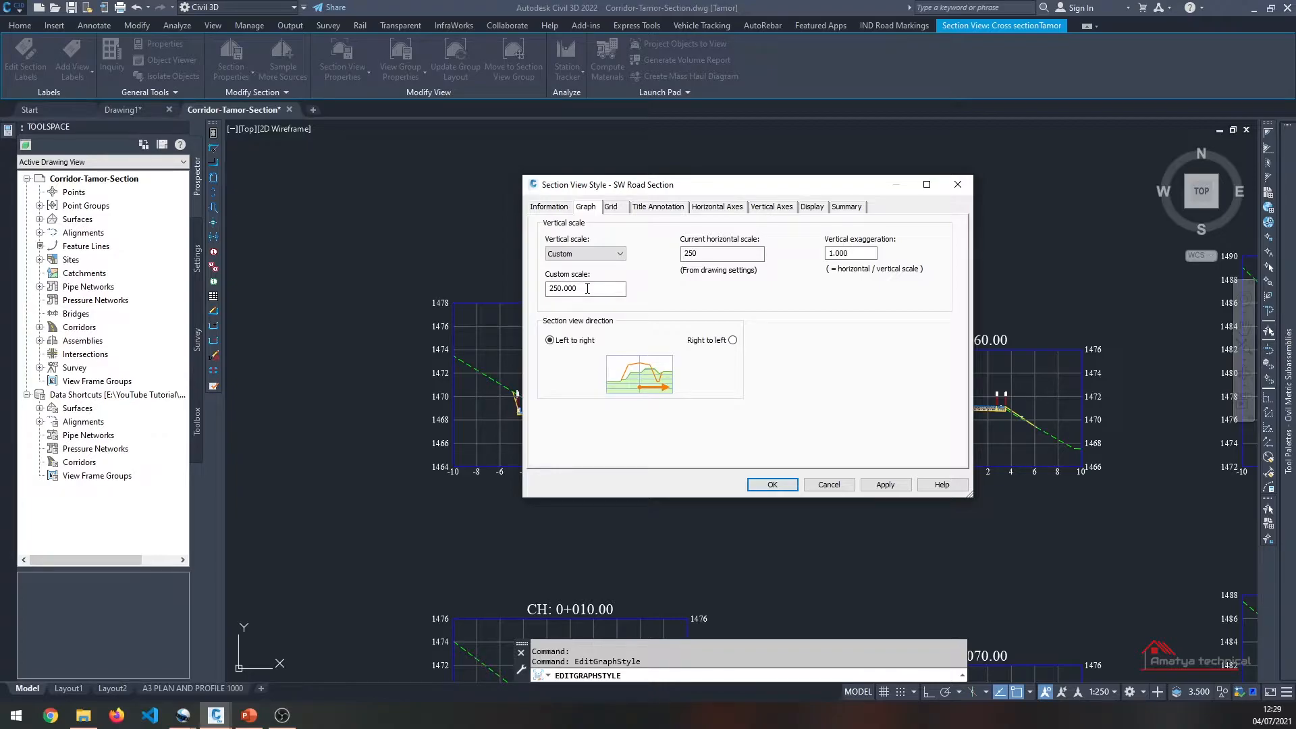
Step: Try clipping the vertical and horizontal grids to the highest sections, apply it, and switch both grid clips off again
click(615, 210)
drag(691, 193, 756, 181)
click(613, 231)
click(829, 232)
click(687, 258)
click(902, 258)
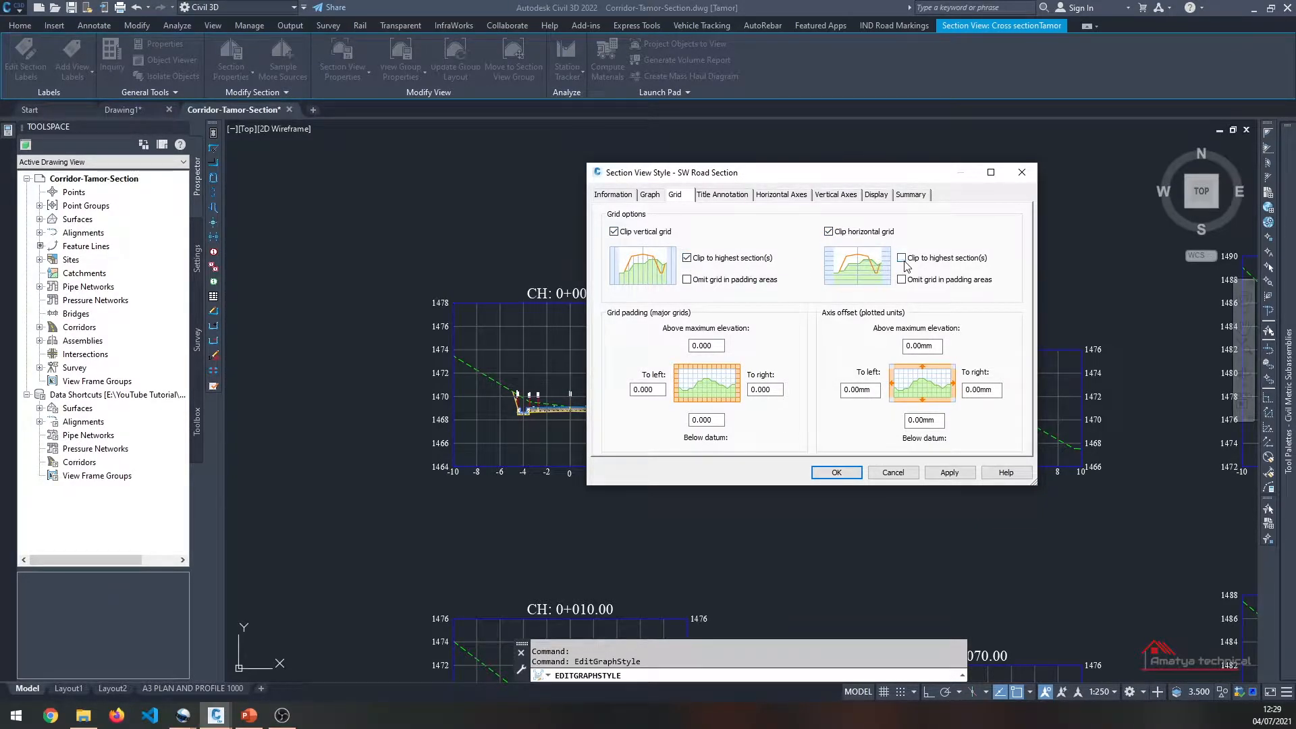
click(948, 473)
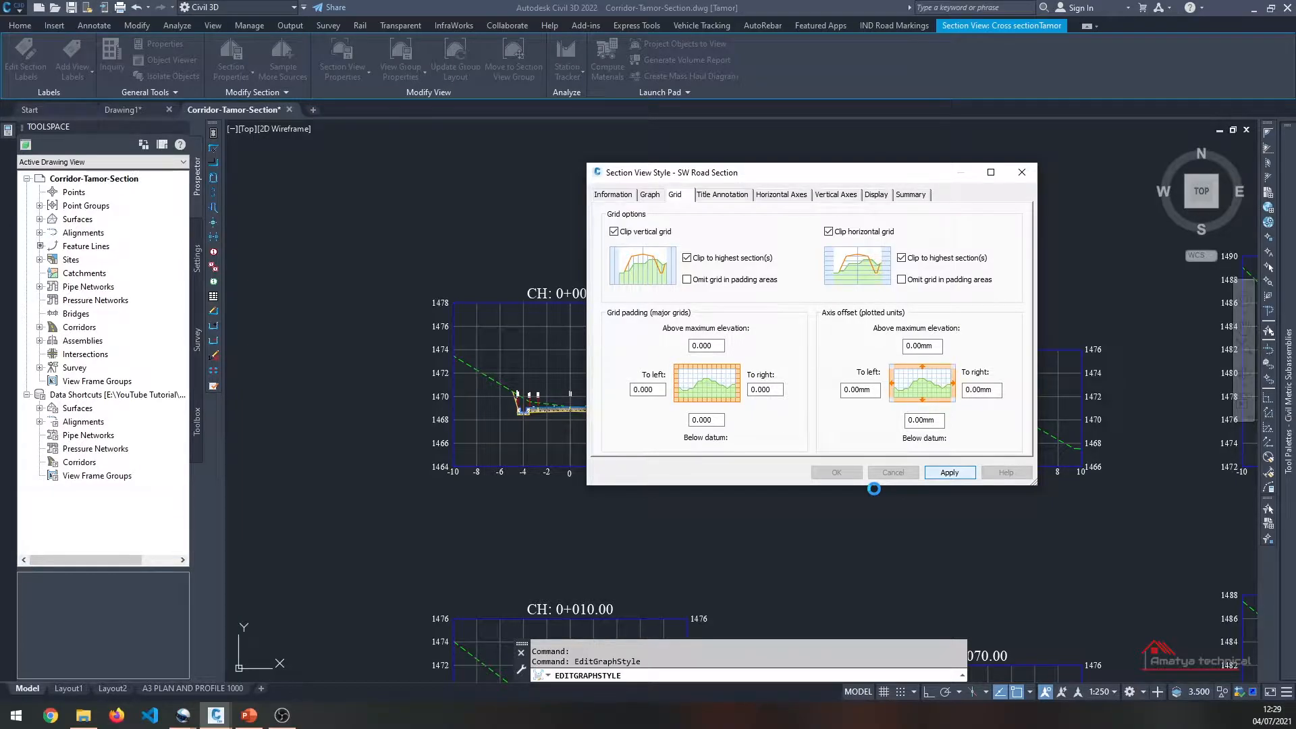
drag(711, 175, 850, 149)
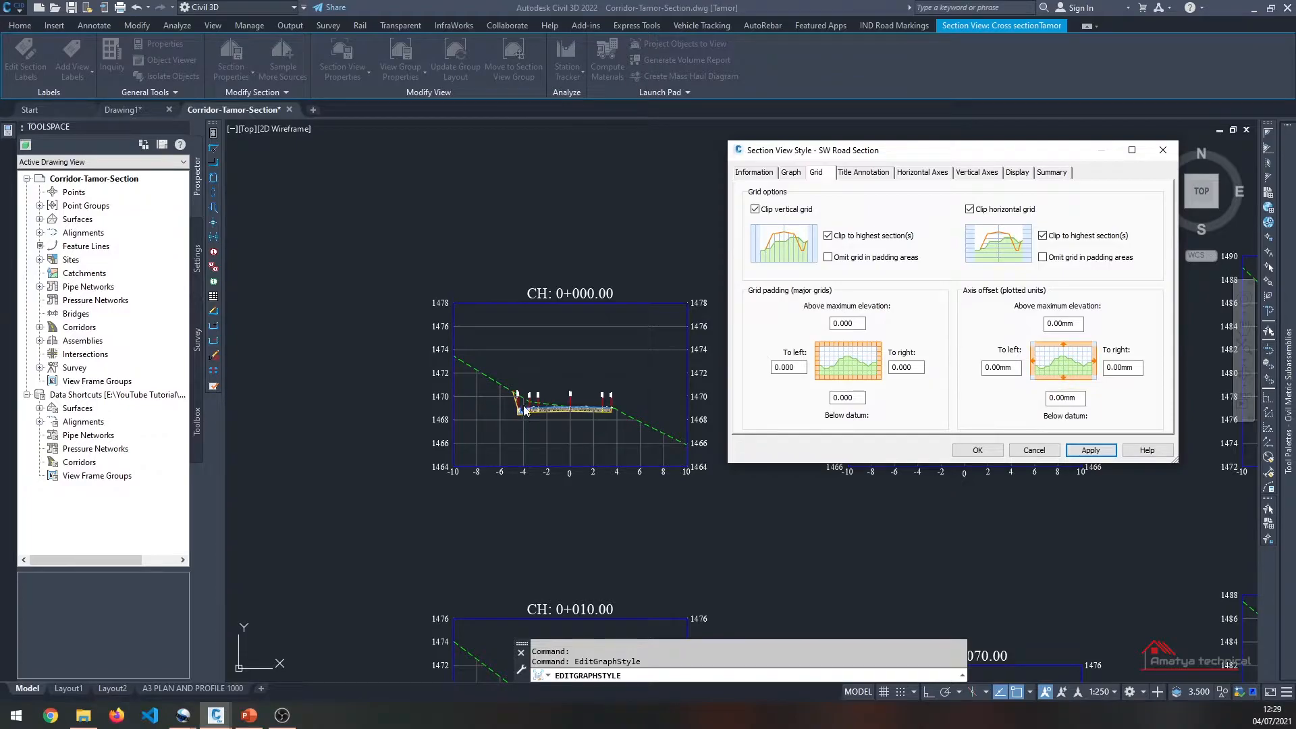
click(759, 210)
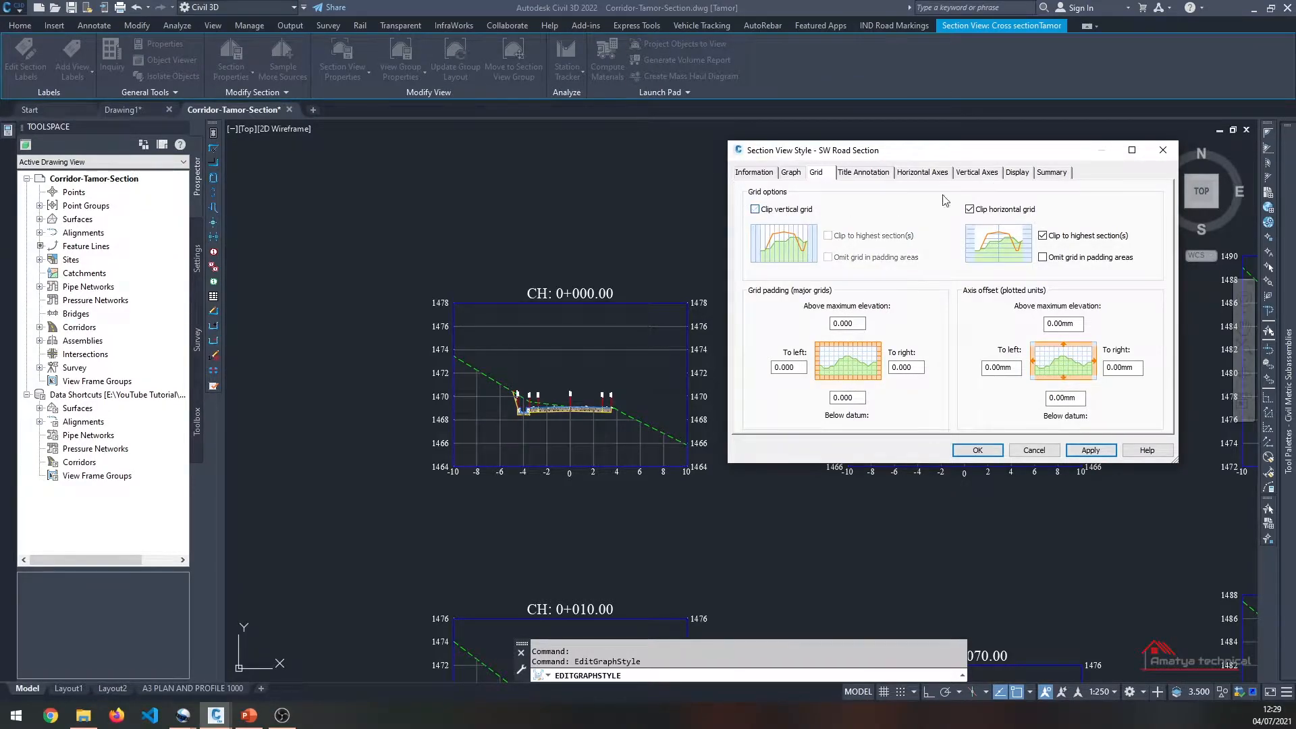
click(970, 210)
Step: Review the style's graph title content, horizontal axis intervals, and left and right vertical axis tick and text settings
click(878, 174)
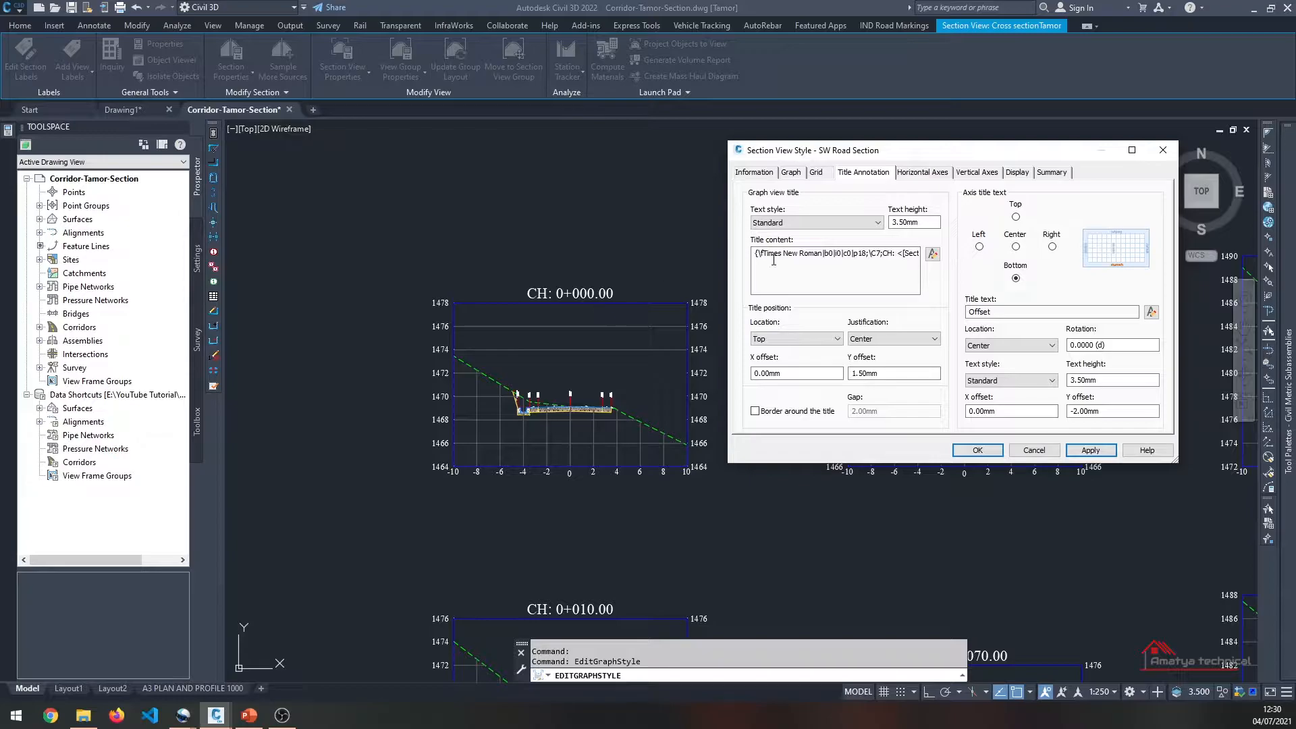
click(836, 253)
click(932, 177)
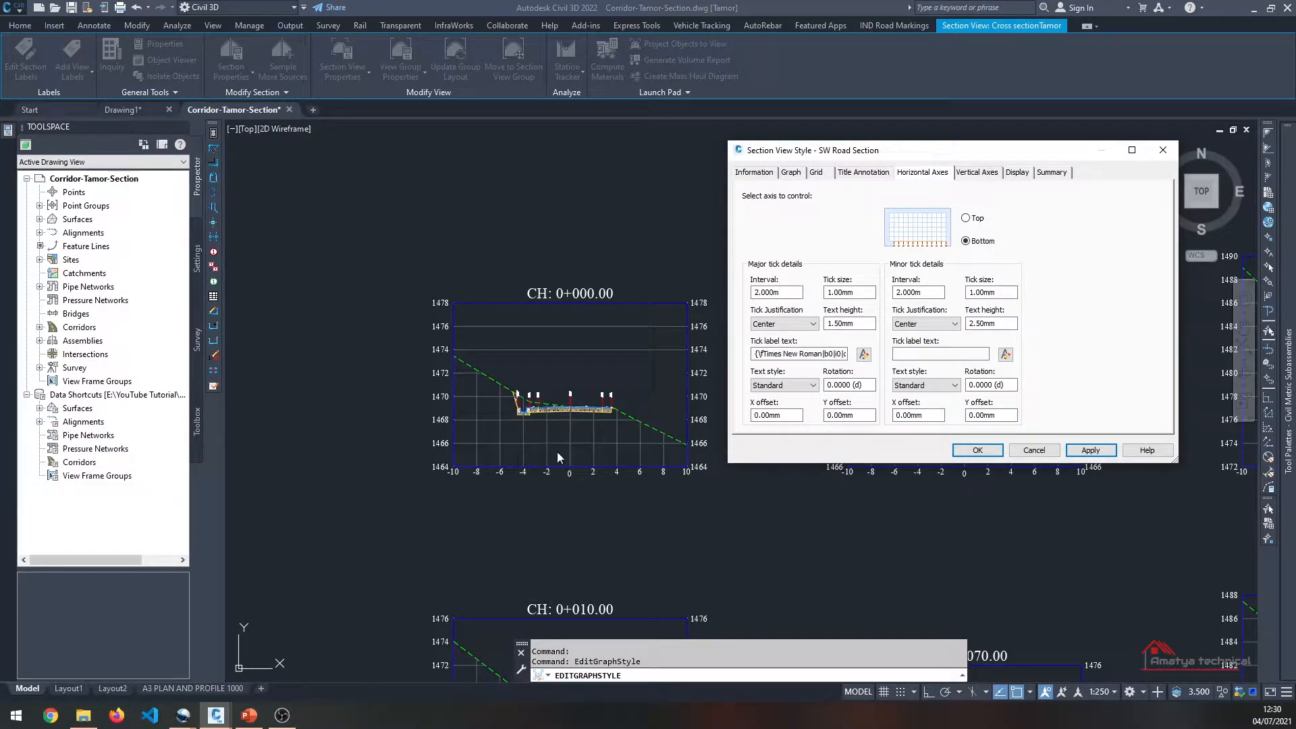
click(758, 292)
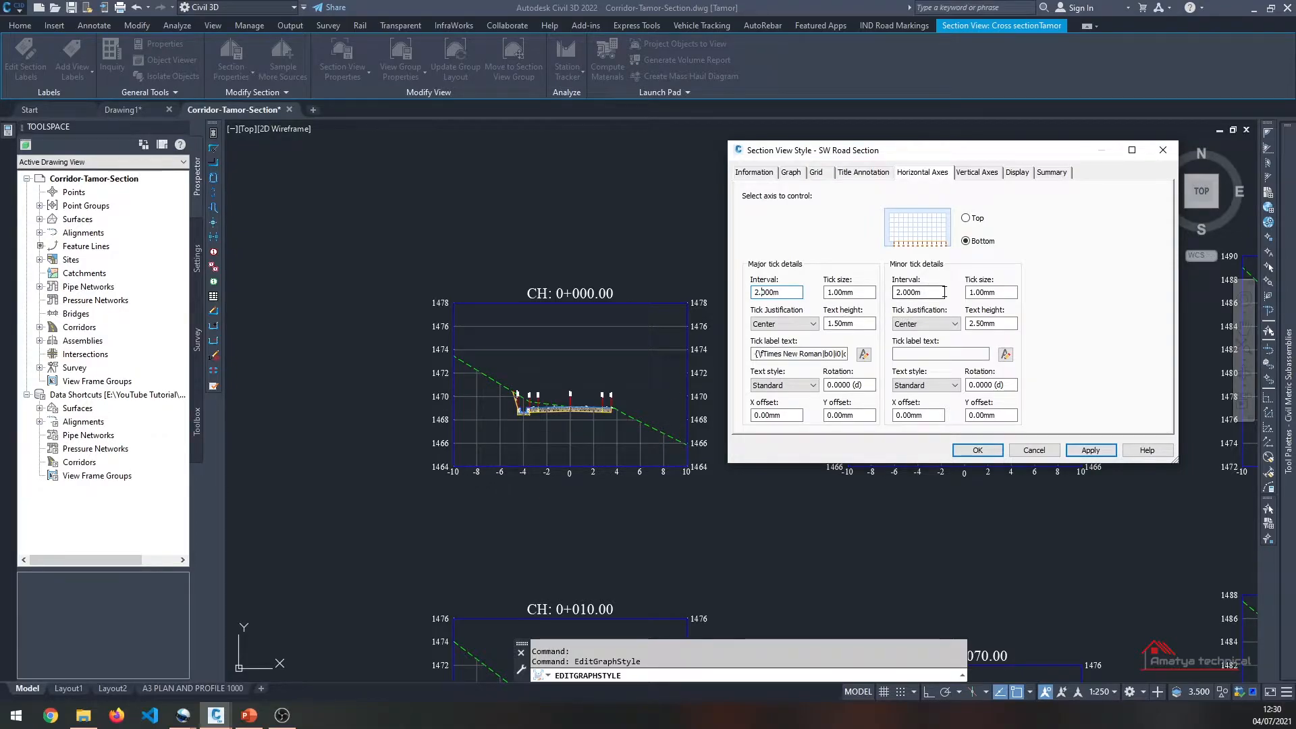
click(959, 172)
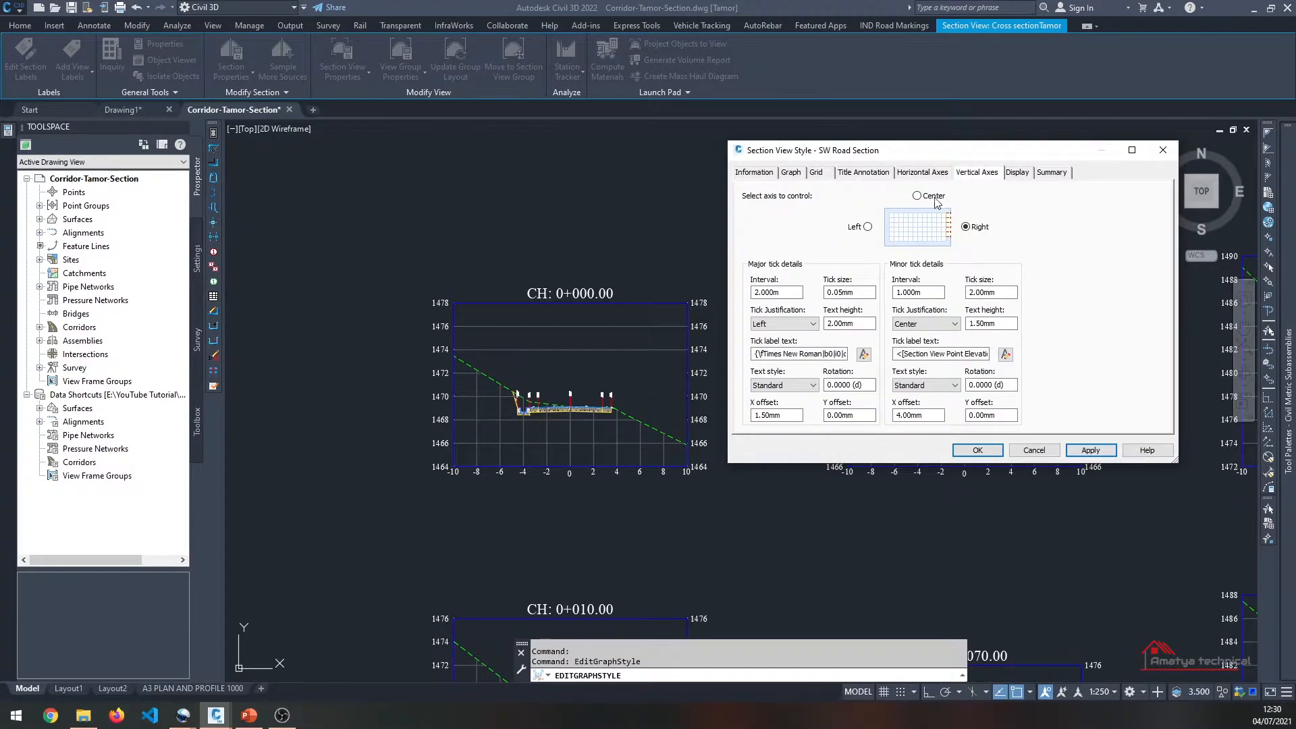
click(867, 226)
click(967, 228)
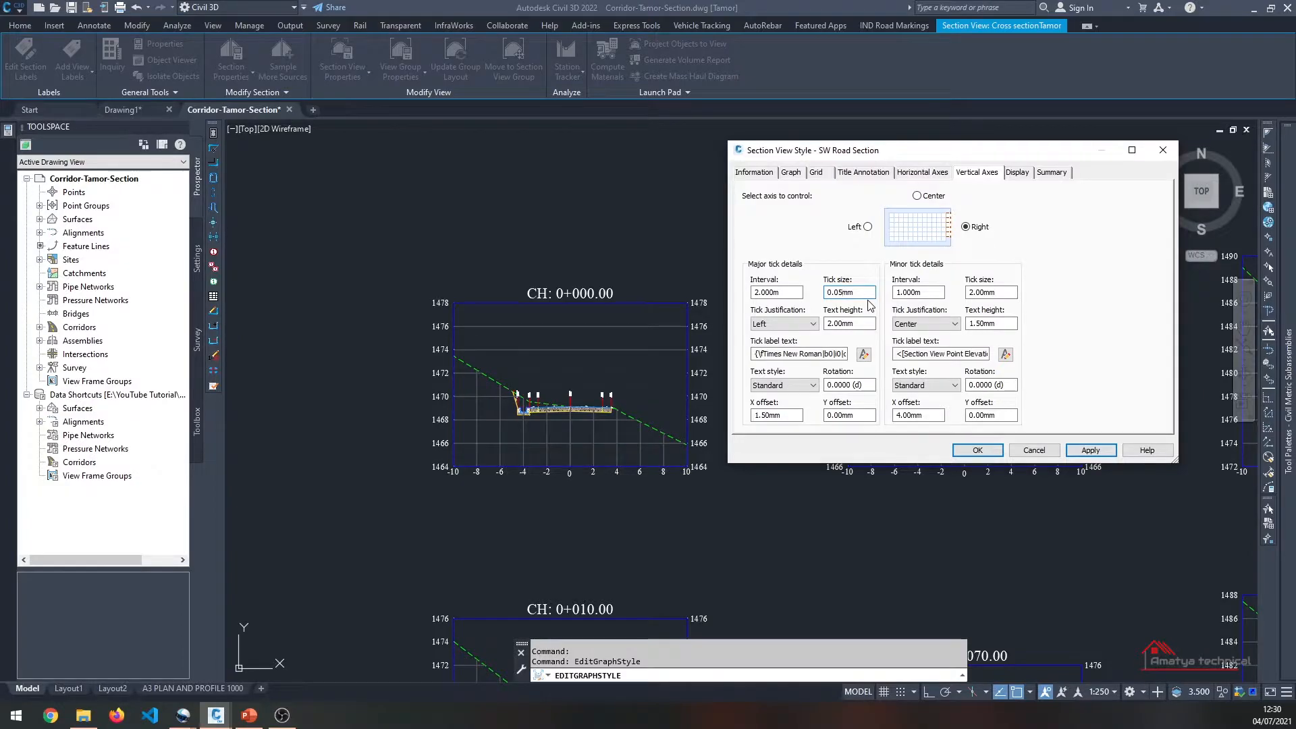
click(859, 325)
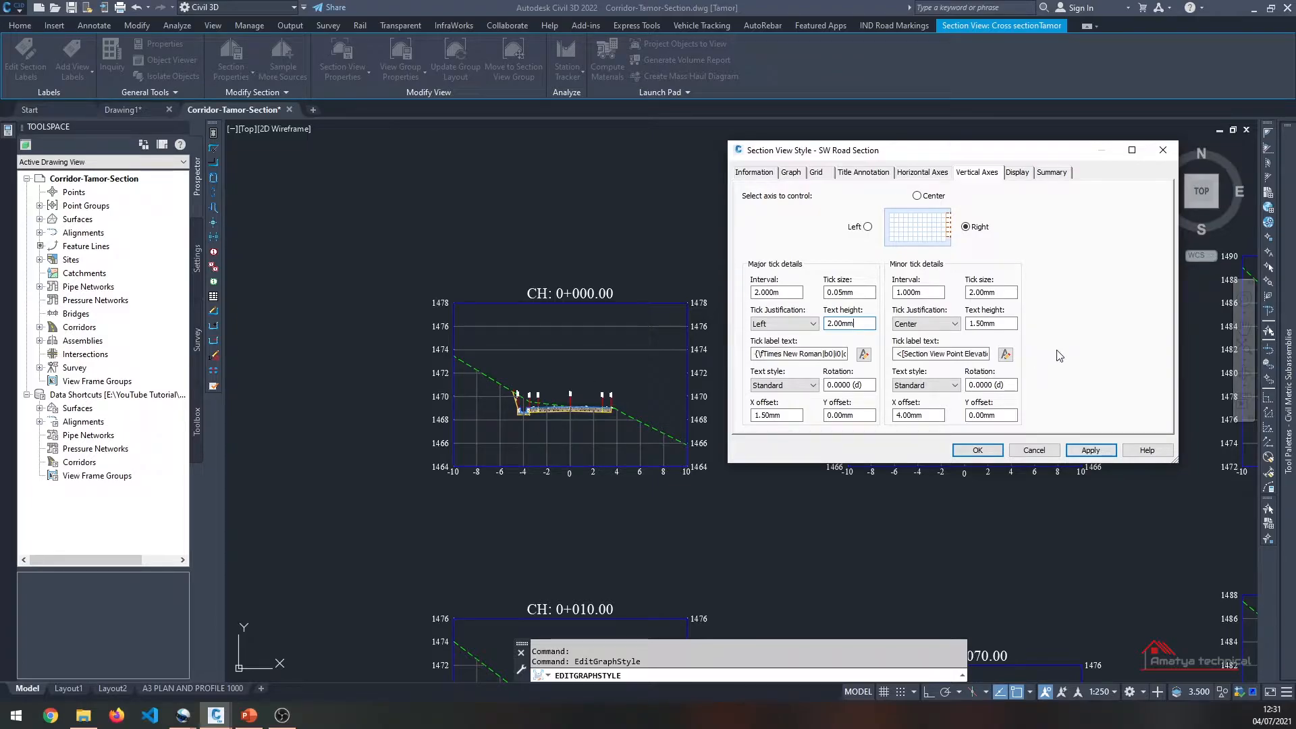
Step: Review the visibility and colours of the style's axis and grid components, and accept the section view style
click(1017, 173)
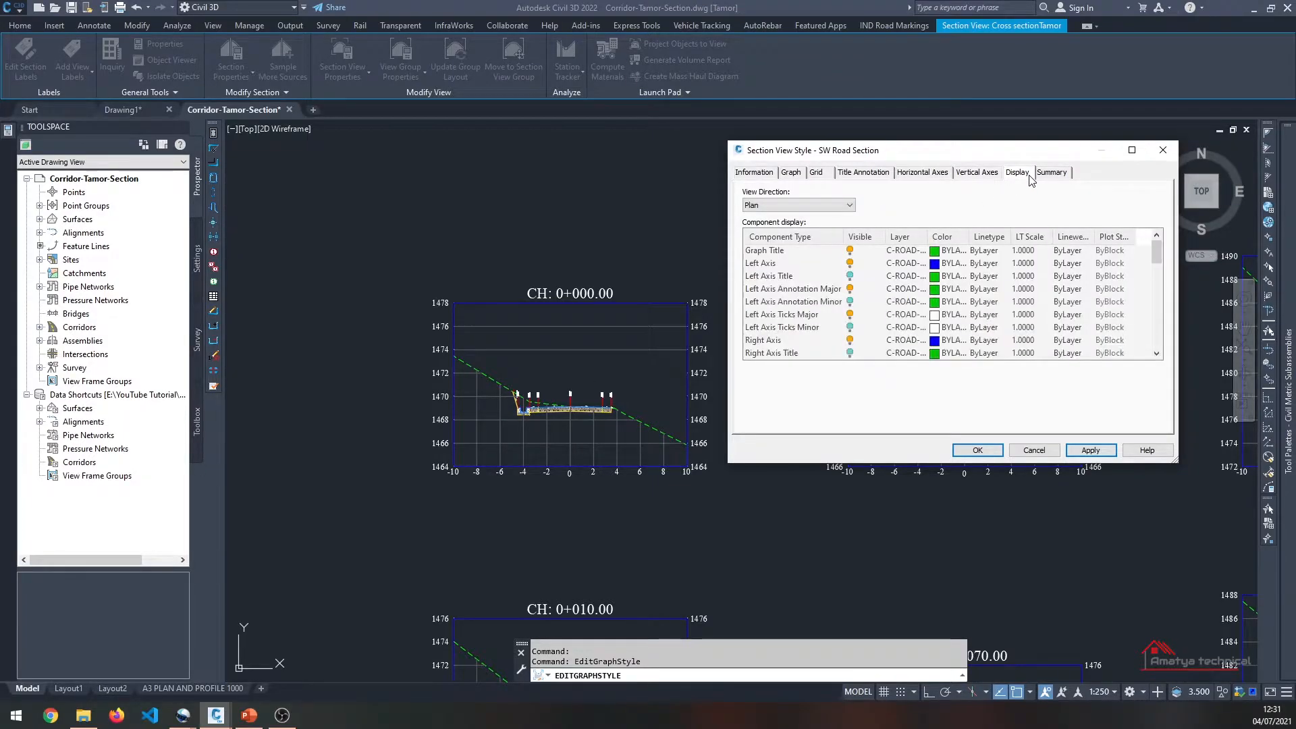
scroll(891, 295, down, 5)
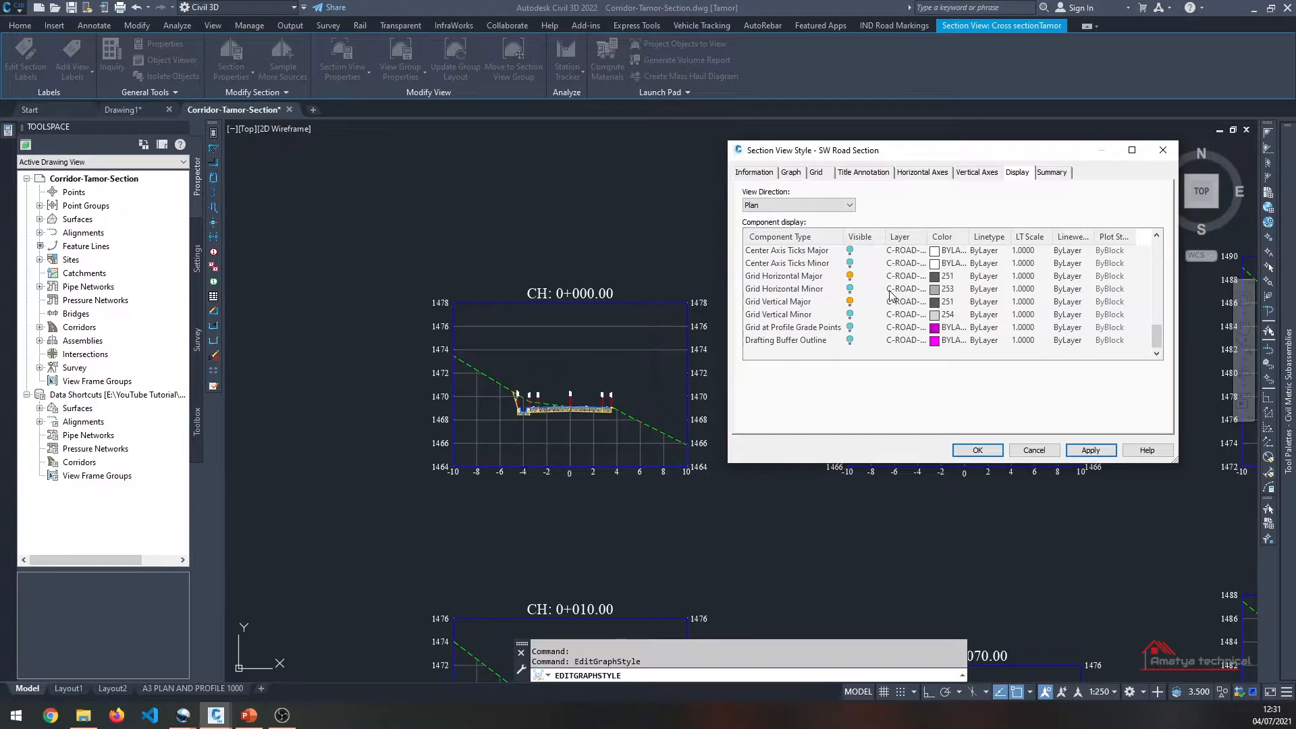
scroll(829, 328, up, 1)
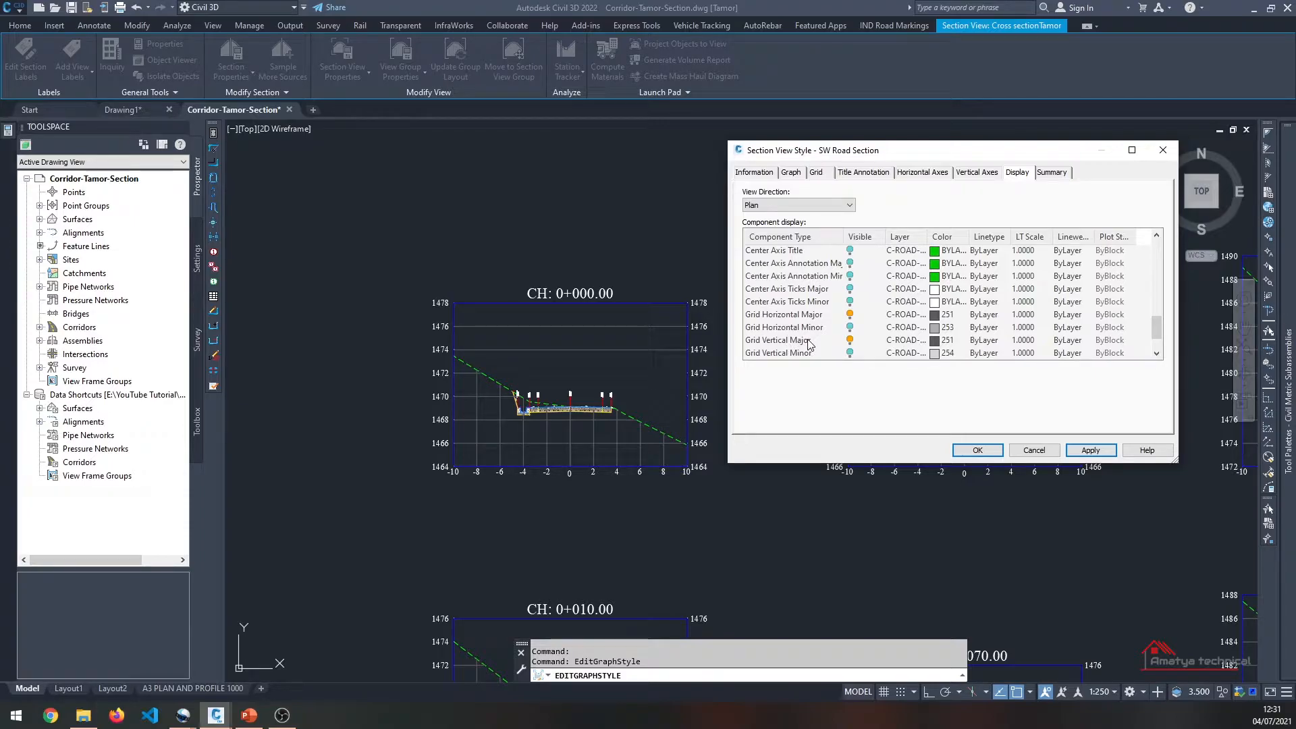
scroll(810, 344, up, 8)
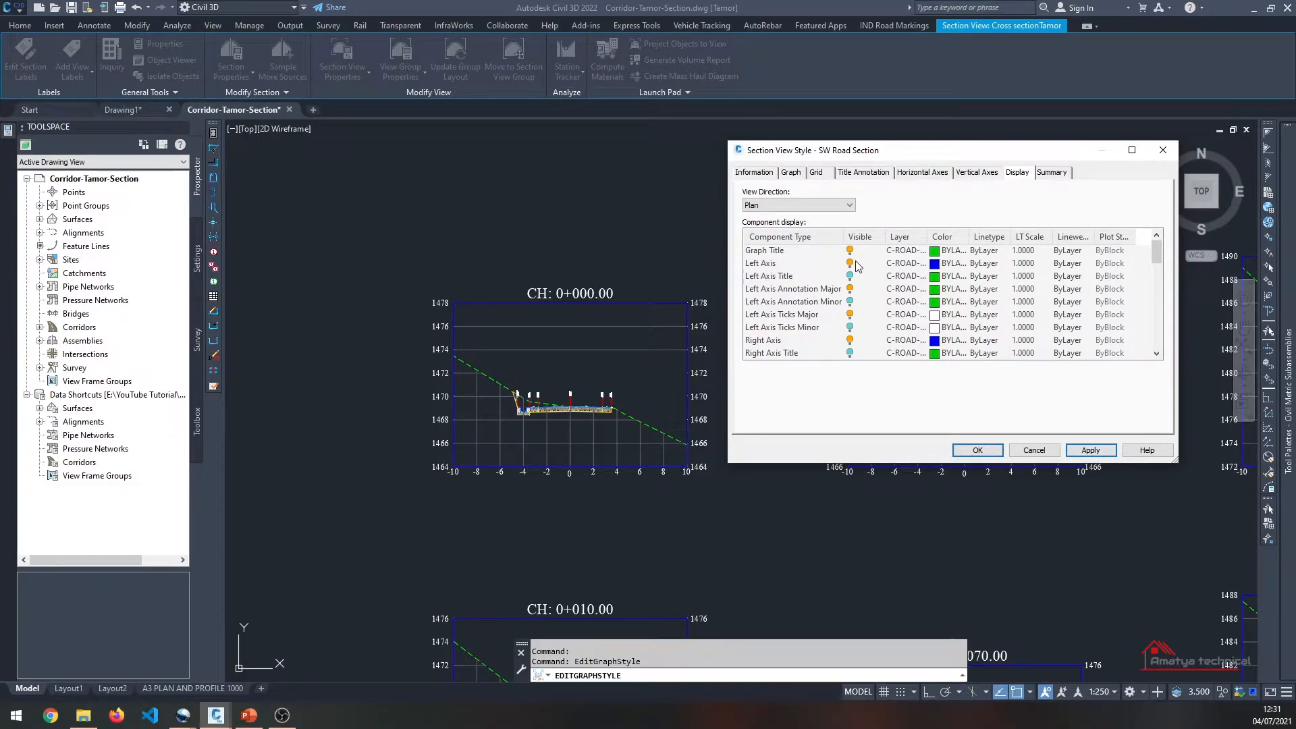
scroll(859, 271, down, 8)
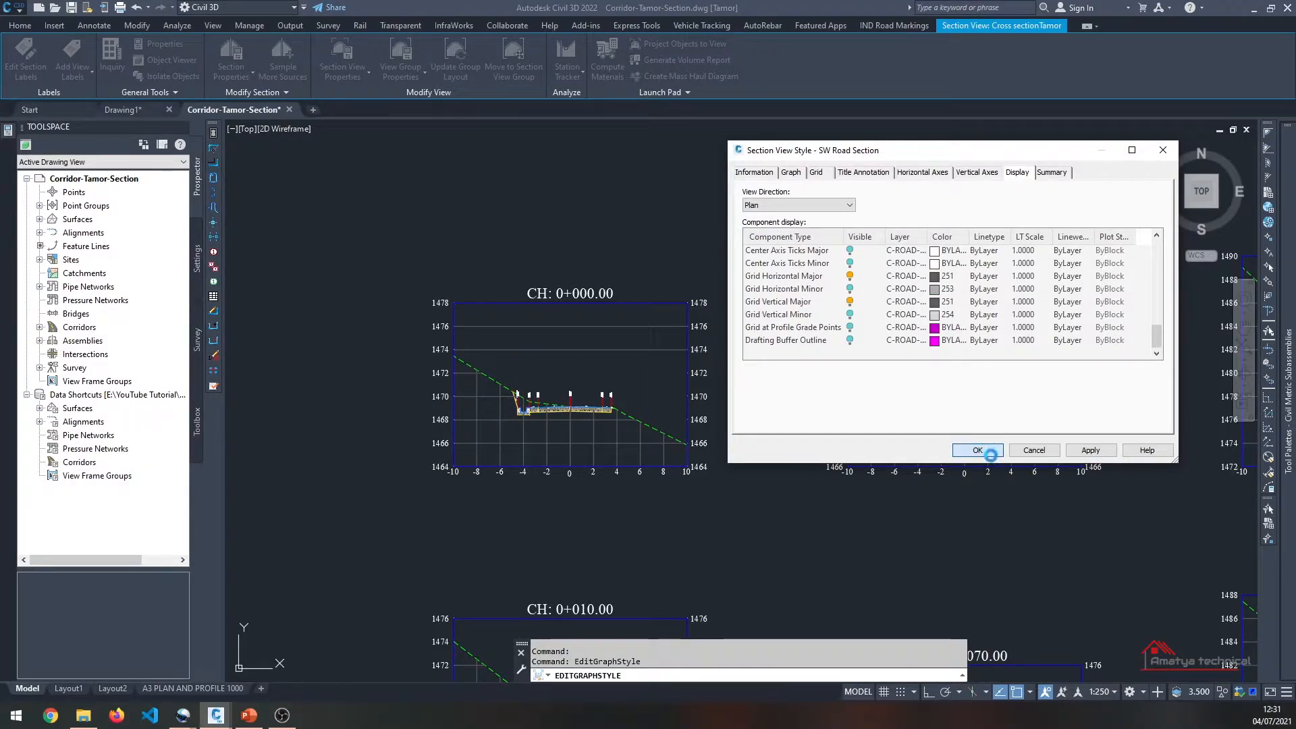
click(987, 451)
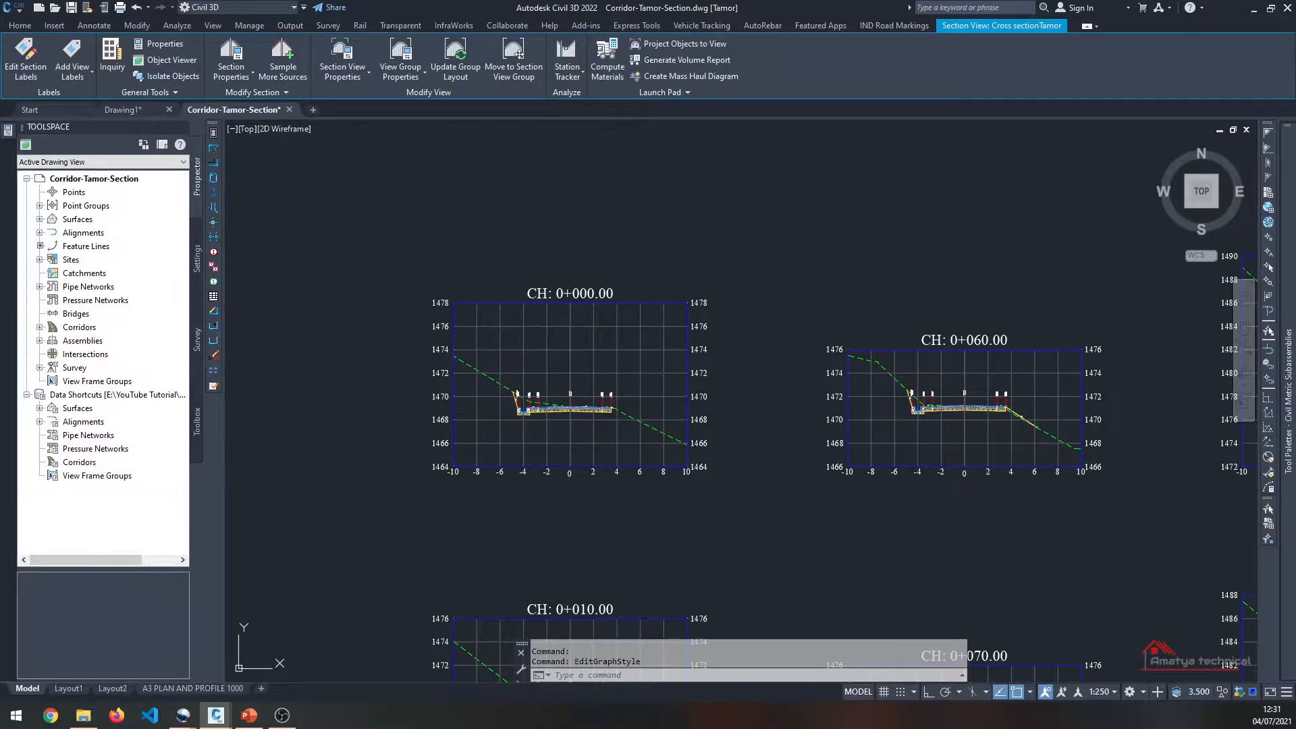
key(Escape)
Step: Review the volume table options and section view list in the view group's properties, and leave without changing anything
scroll(562, 438, up, 4)
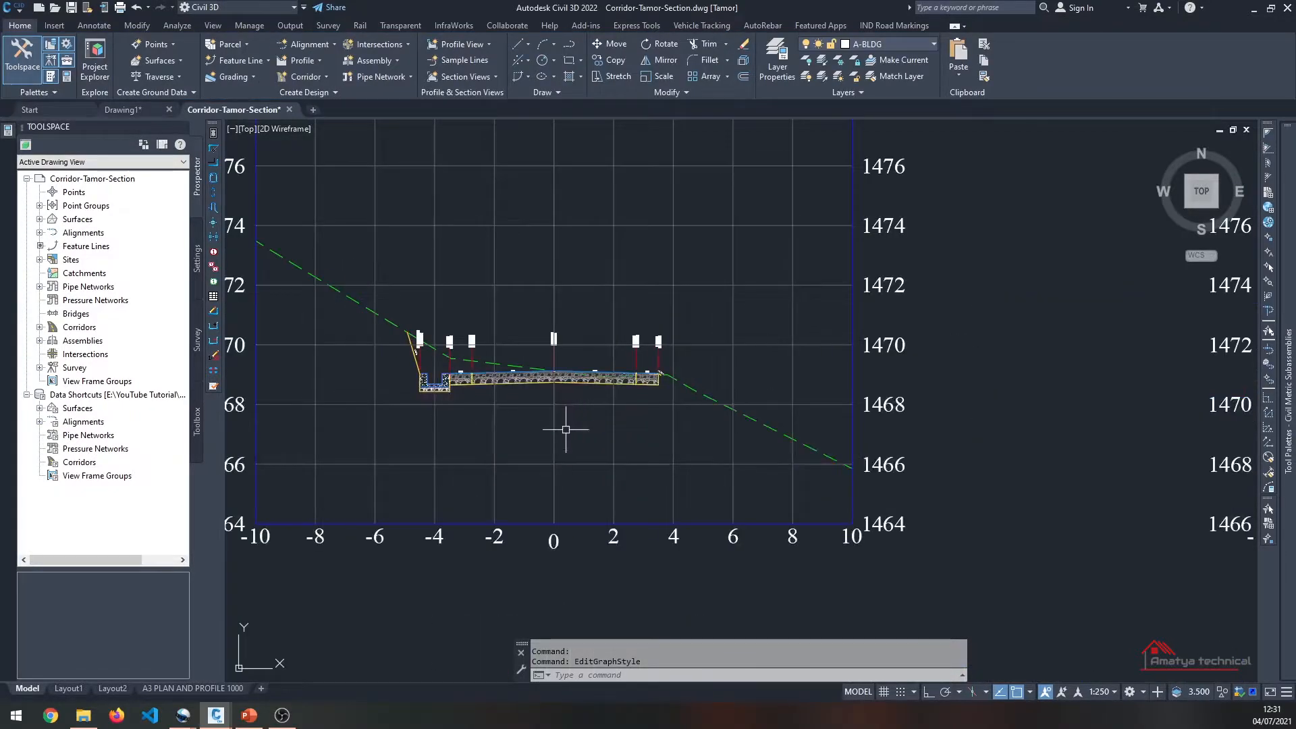
click(554, 414)
right_click(554, 414)
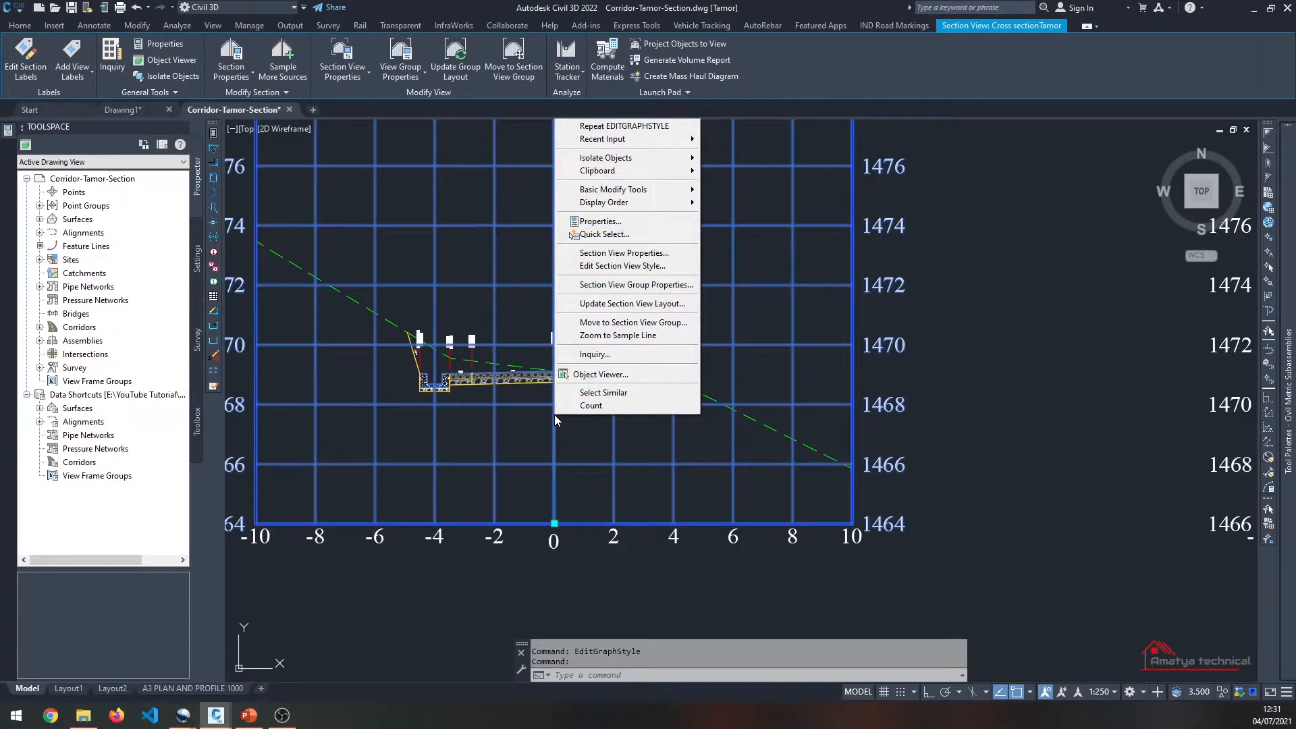
click(627, 288)
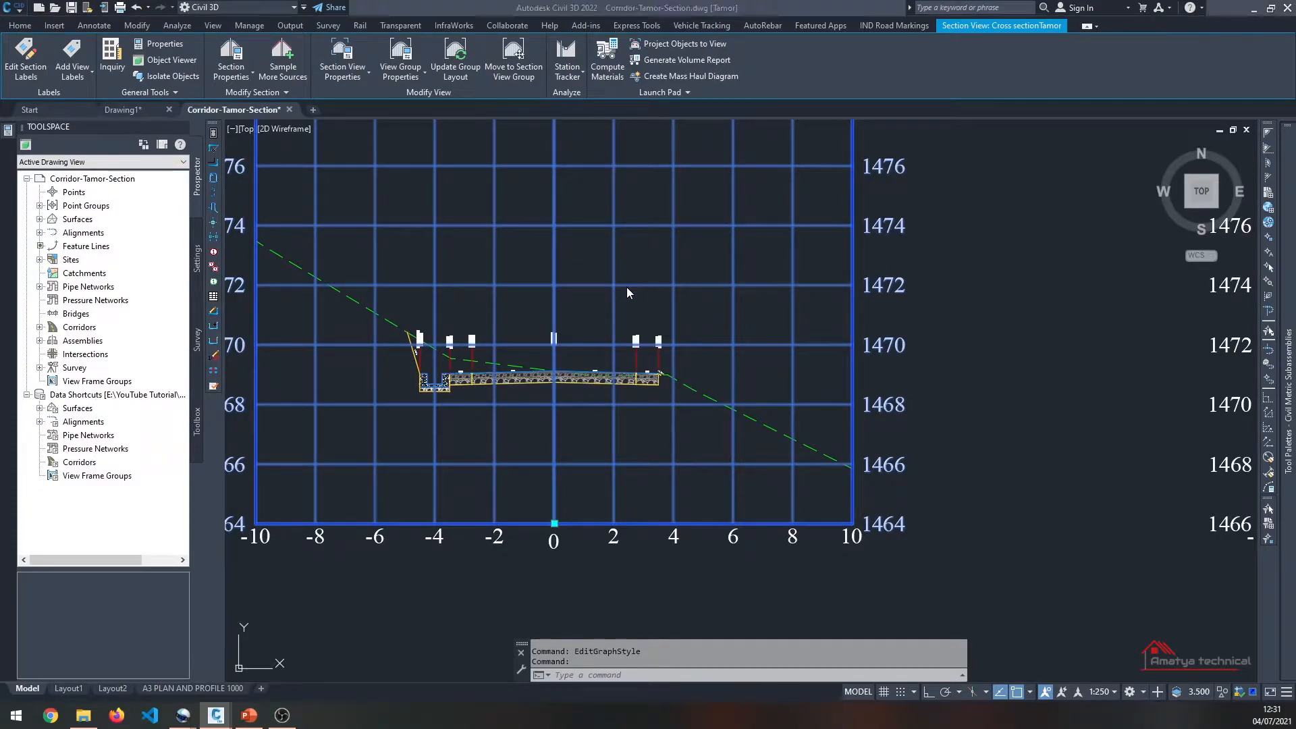
click(765, 299)
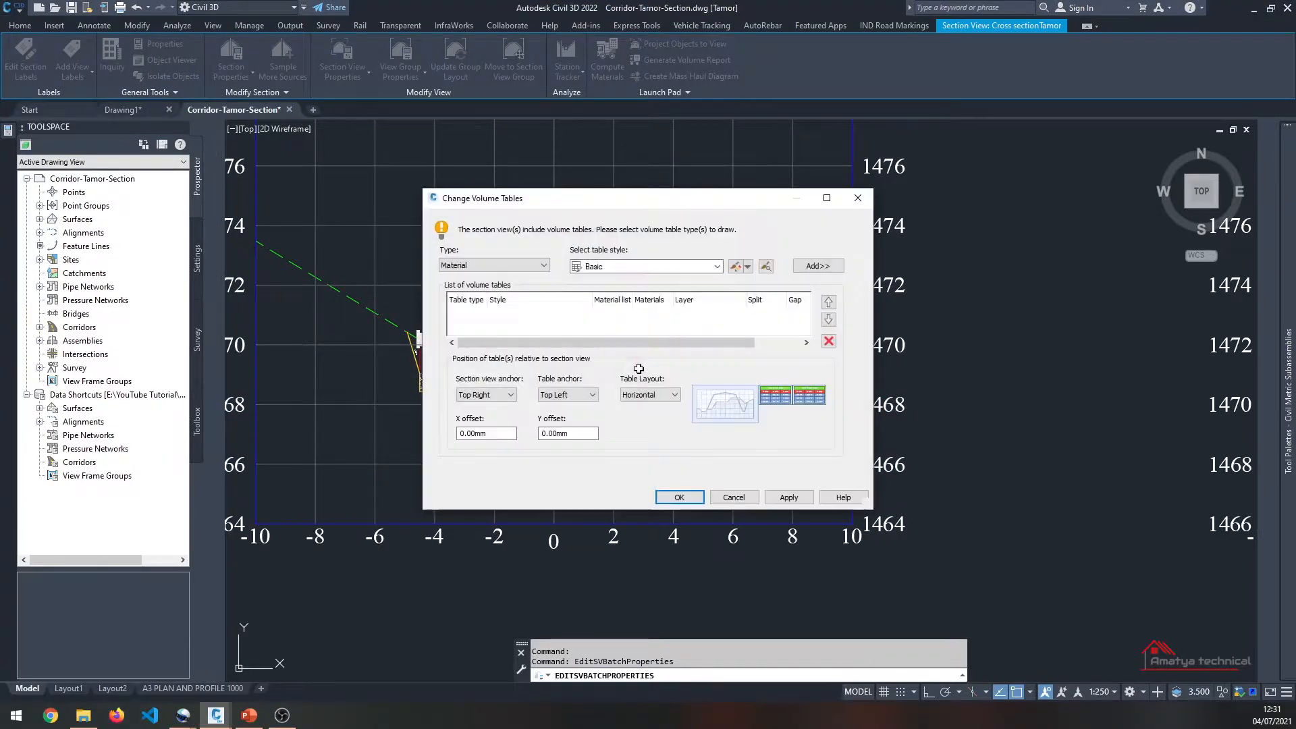
click(723, 495)
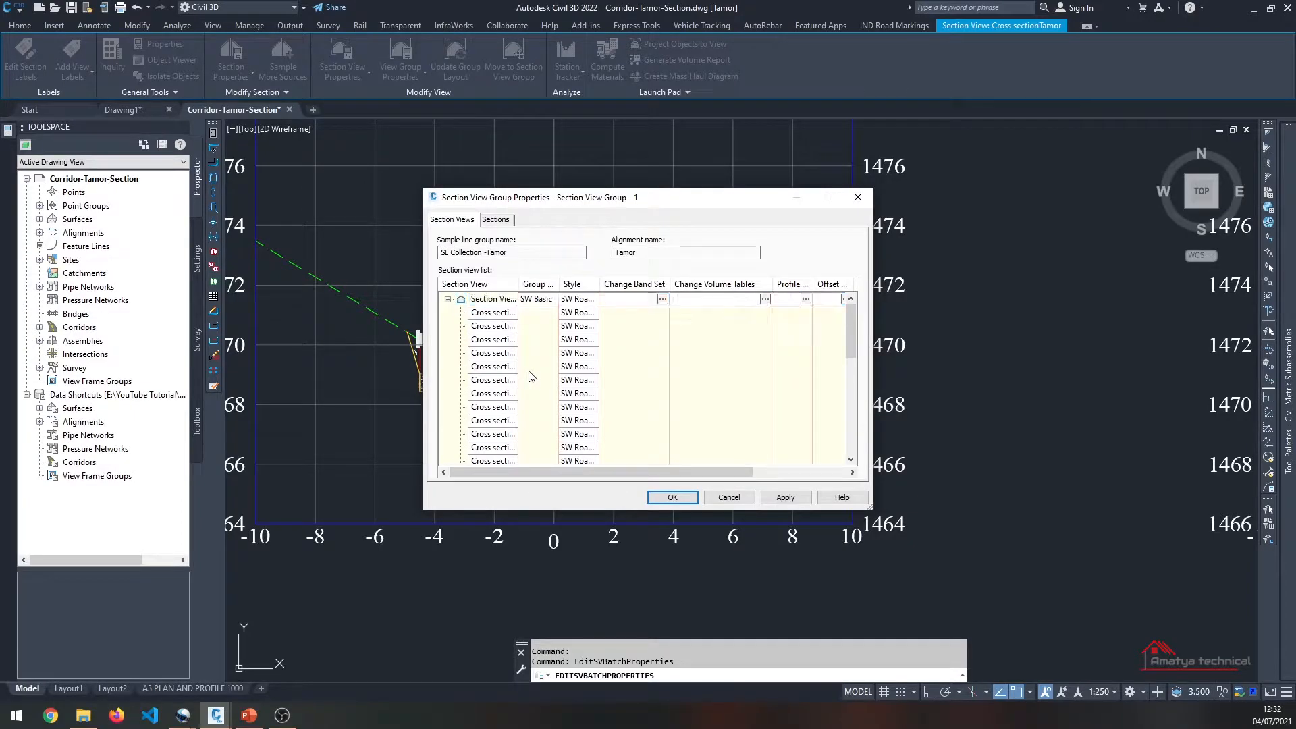
click(730, 497)
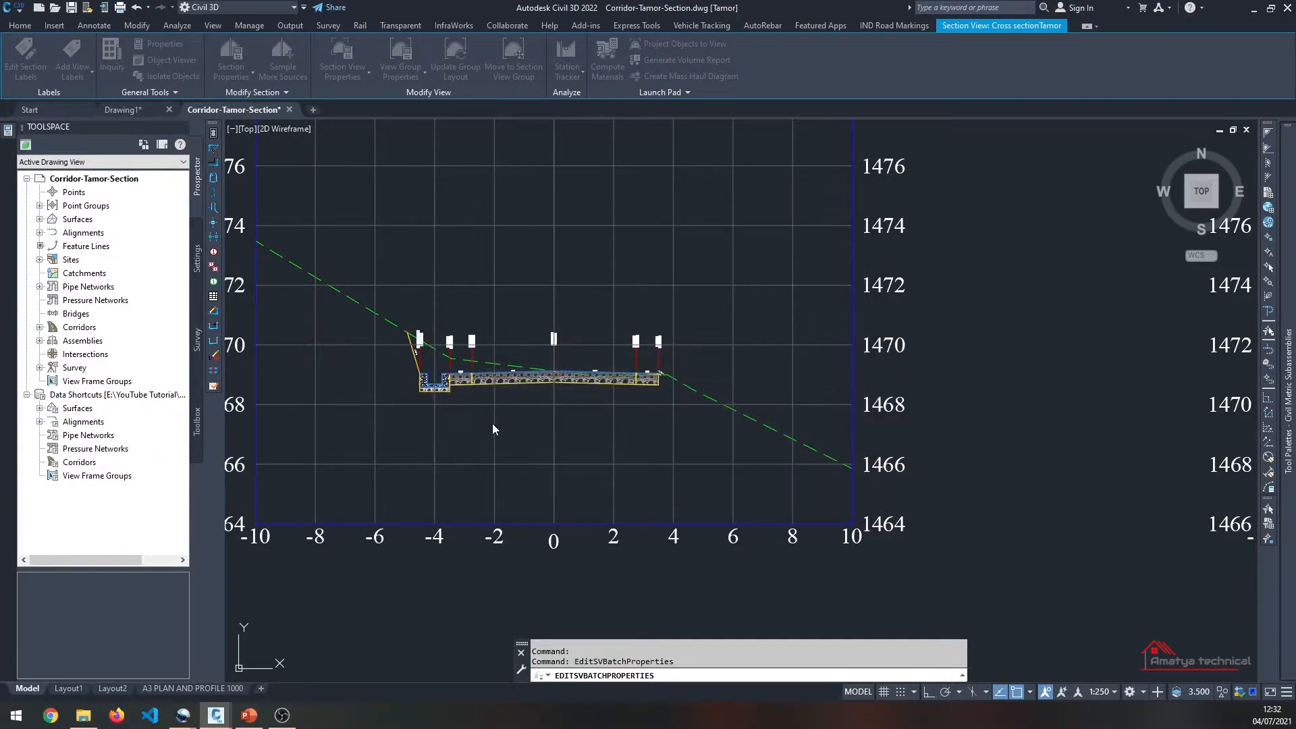
Step: Inspect the corridor section in the CH: 0+000.00 view up close, checking its labels, available options, style and layer
click(541, 416)
middle_drag(514, 381, 524, 396)
key(Escape)
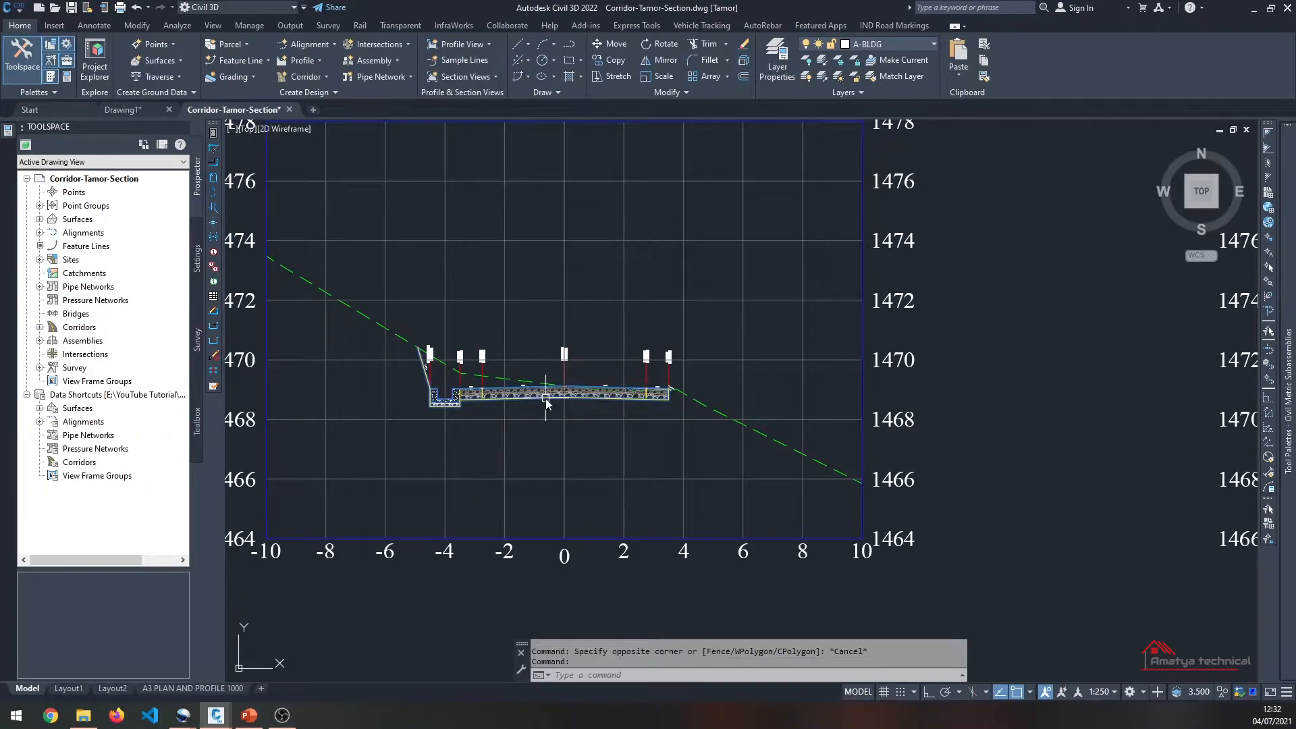
scroll(547, 404, up, 4)
click(547, 404)
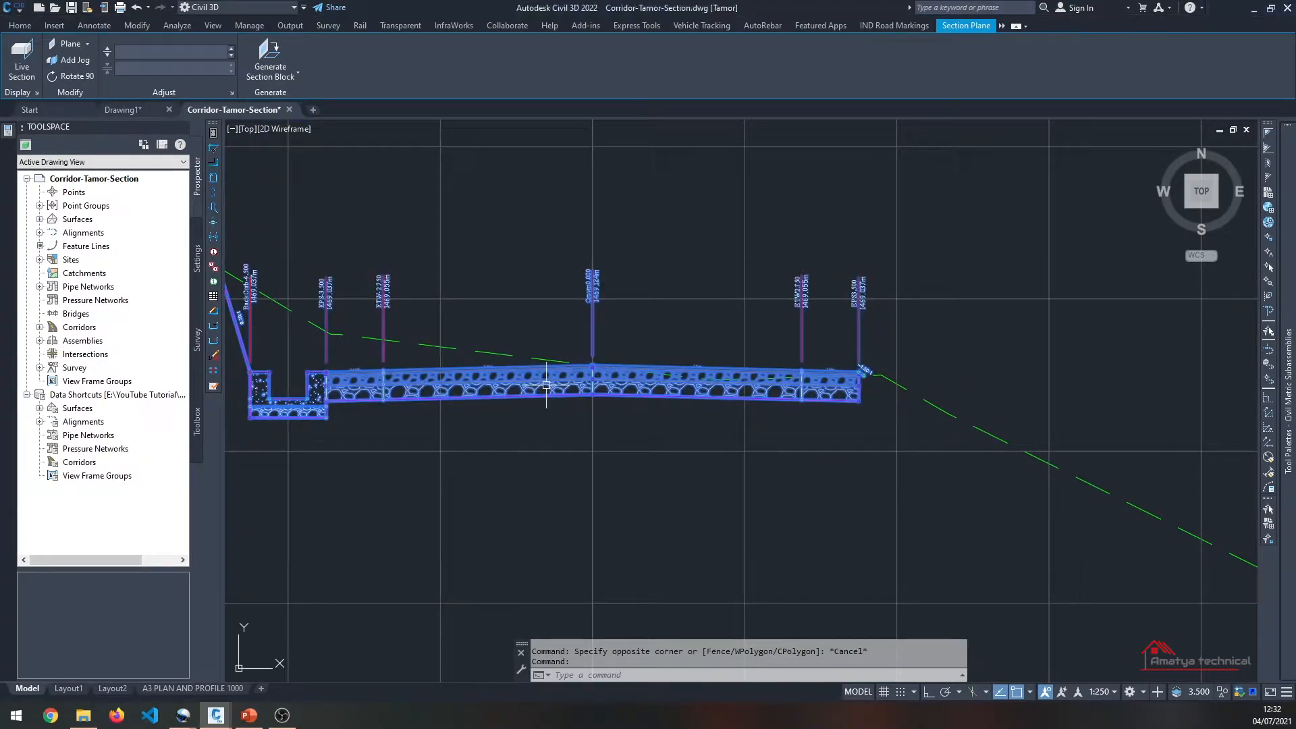
right_click(547, 386)
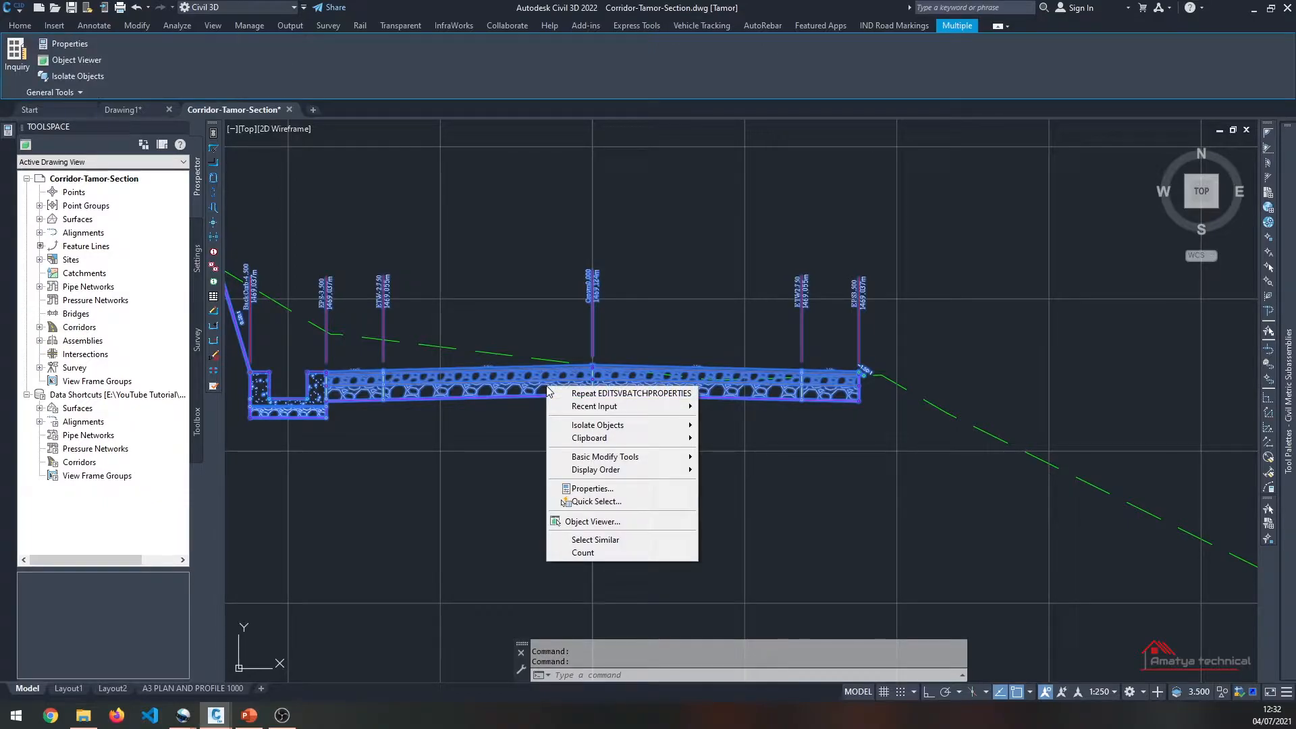
click(505, 420)
key(Escape)
key(Escape)
scroll(594, 416, down, 6)
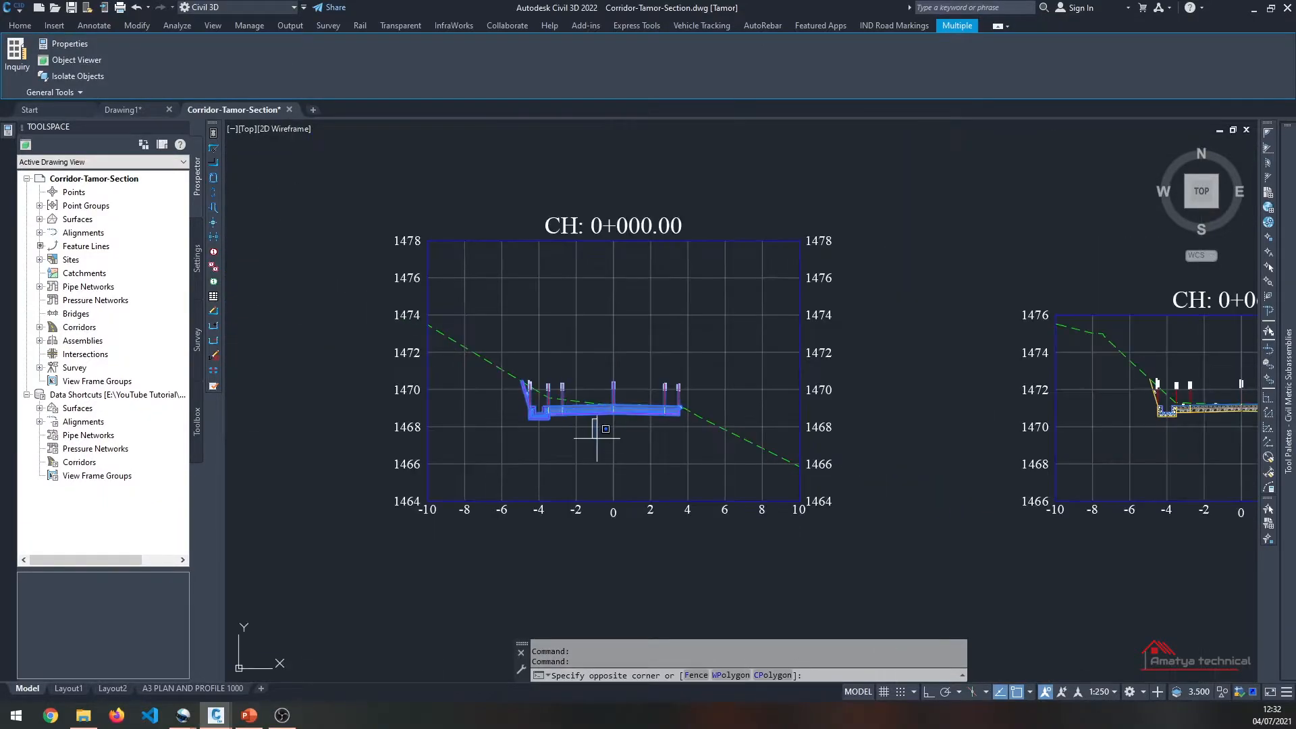
scroll(577, 422, up, 2)
scroll(587, 413, up, 2)
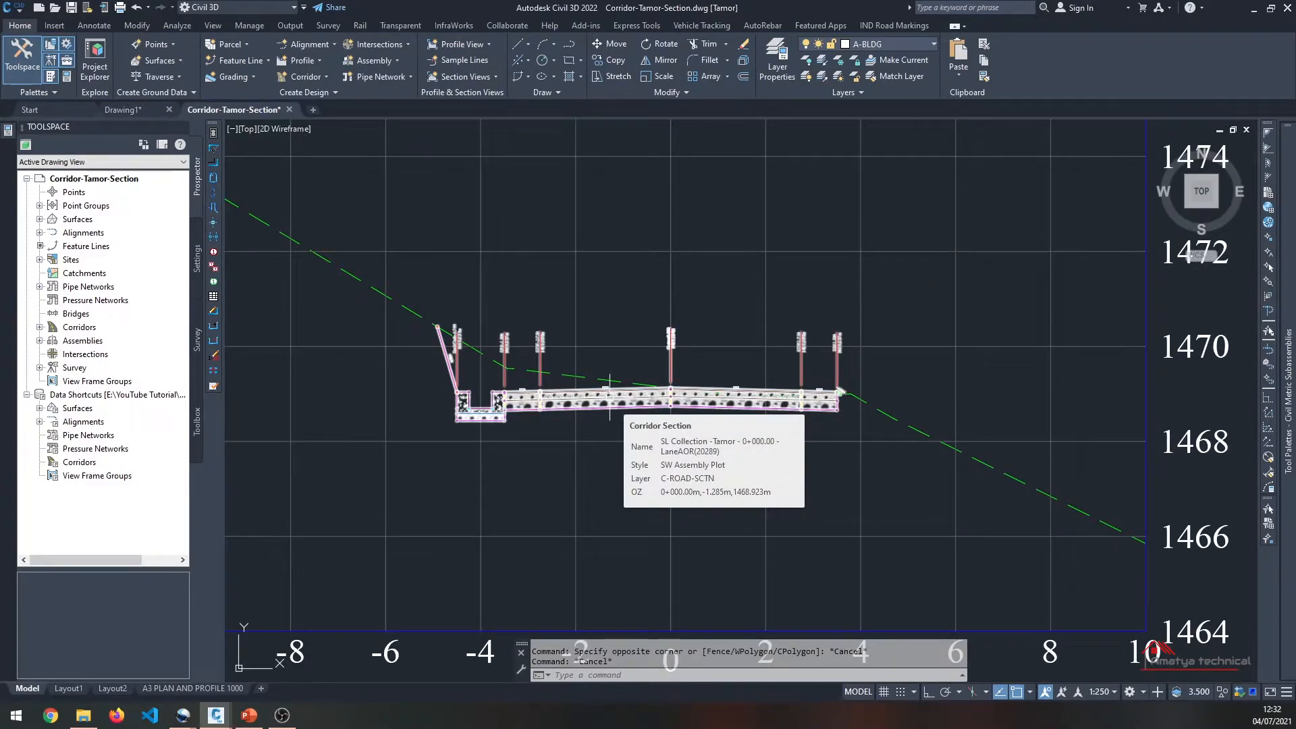
scroll(665, 422, down, 2)
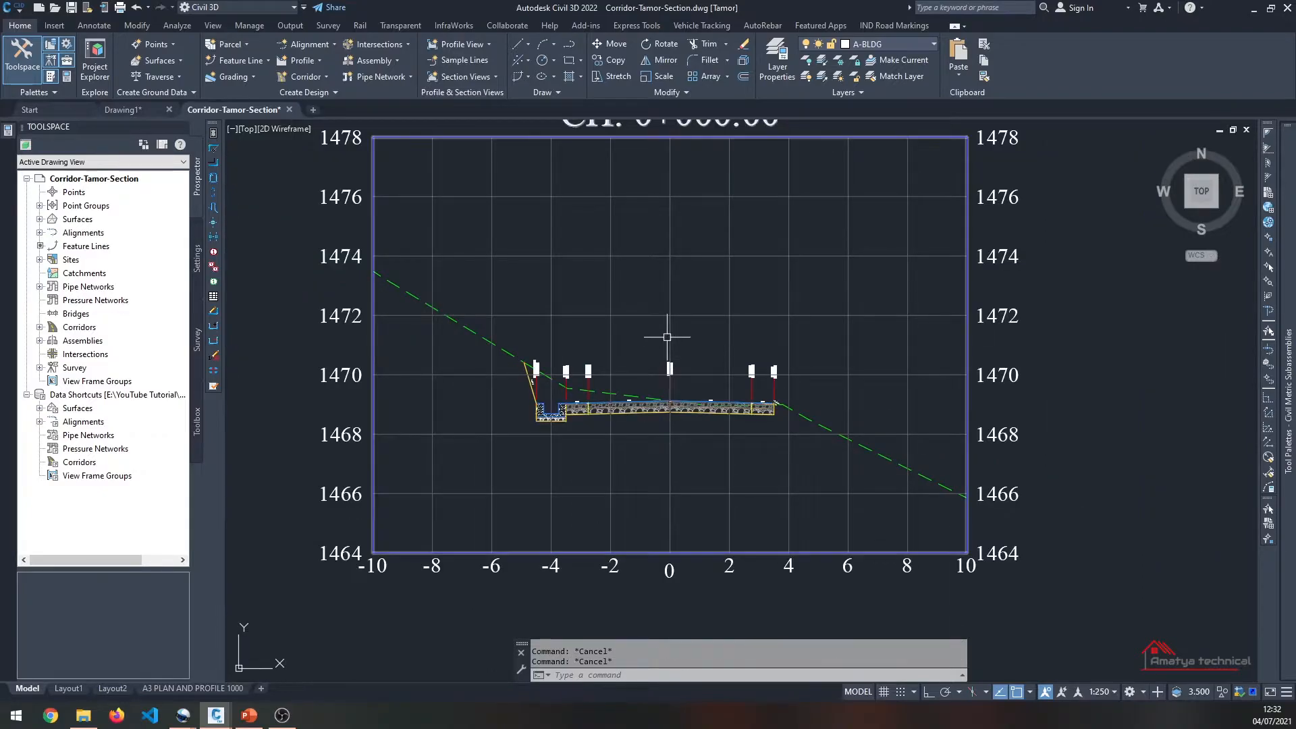
click(670, 334)
right_click(670, 335)
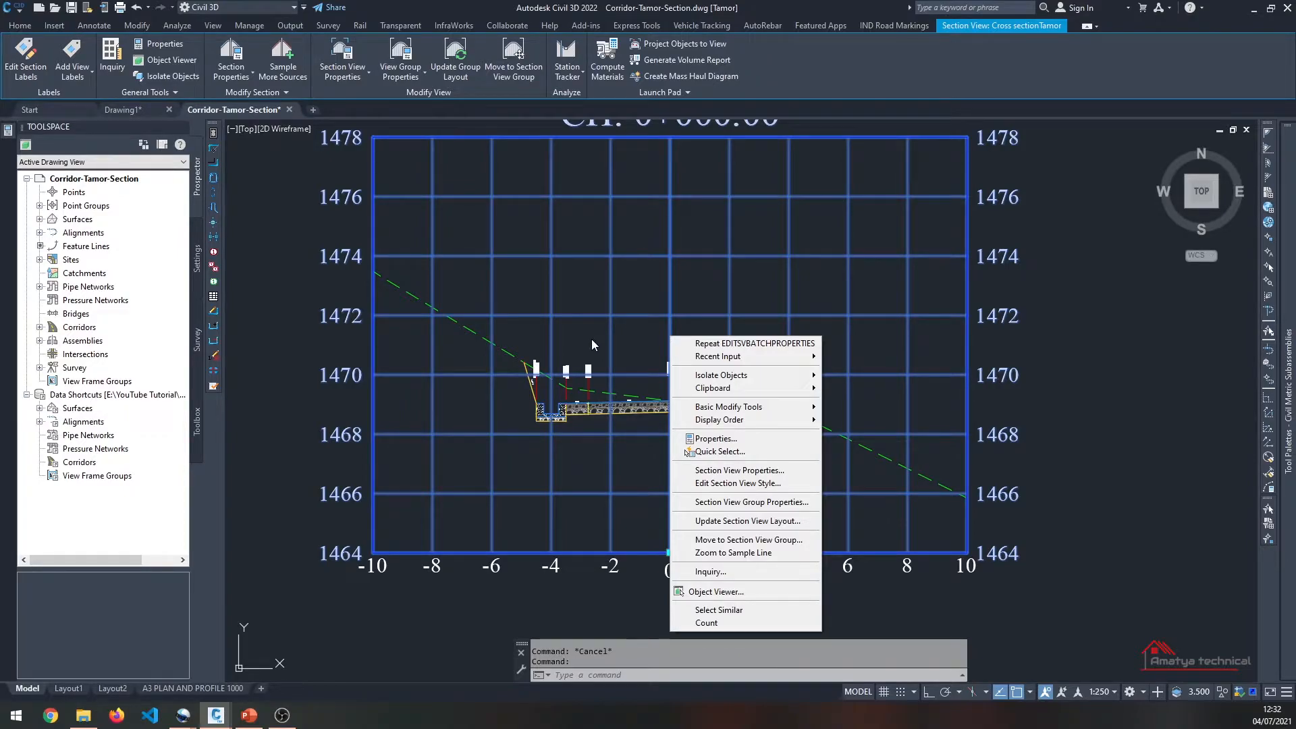
click(545, 291)
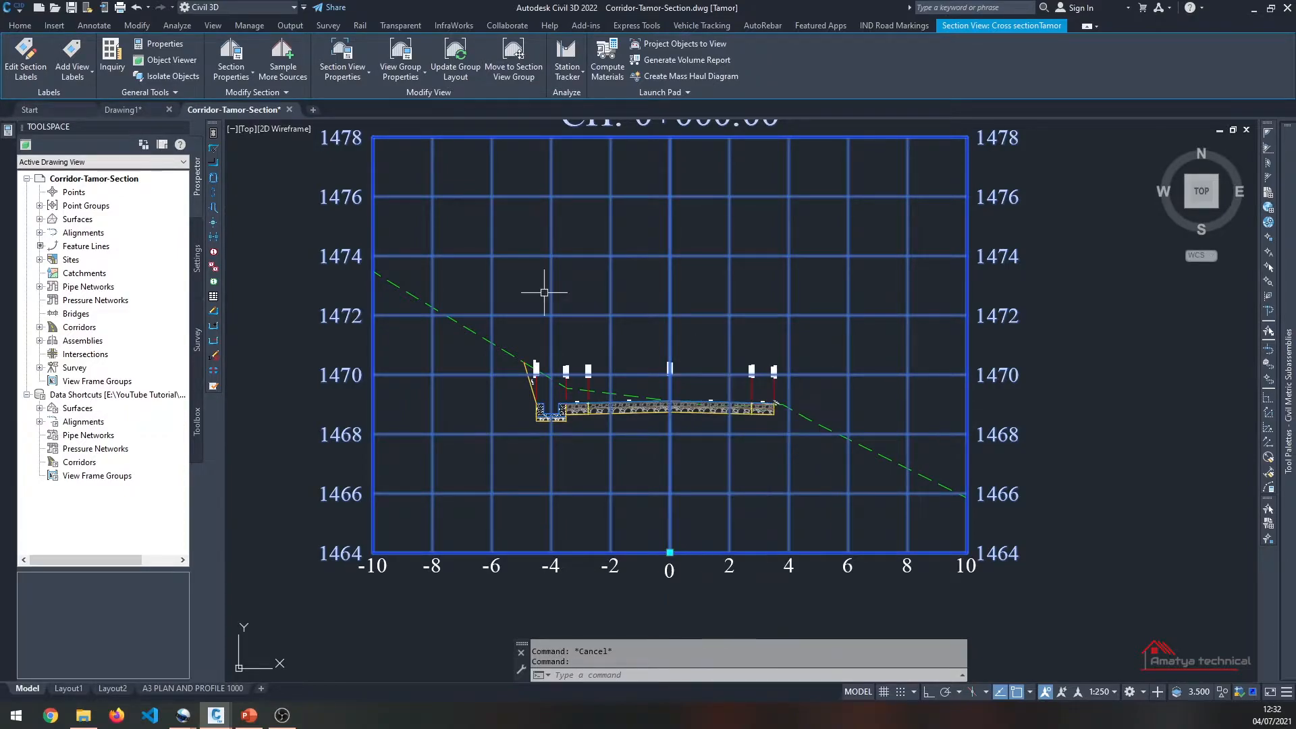
scroll(609, 415, up, 2)
key(Escape)
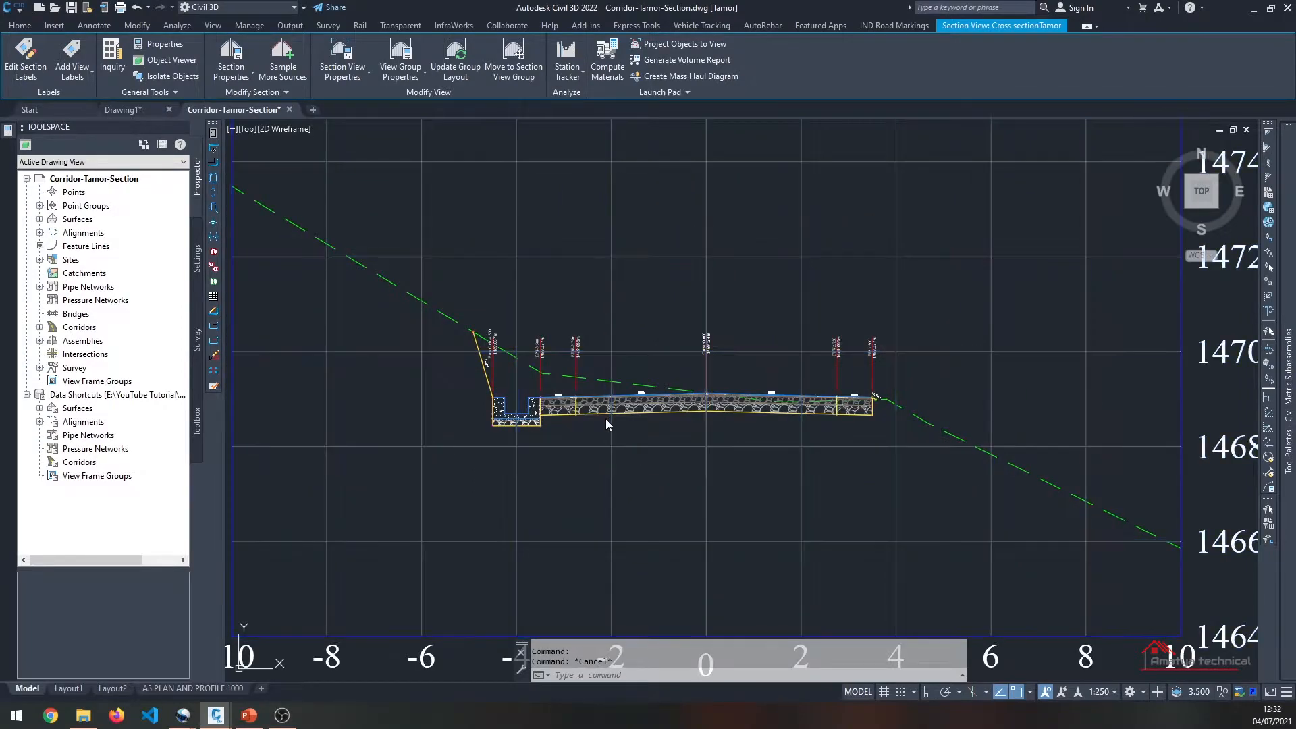
scroll(586, 415, down, 2)
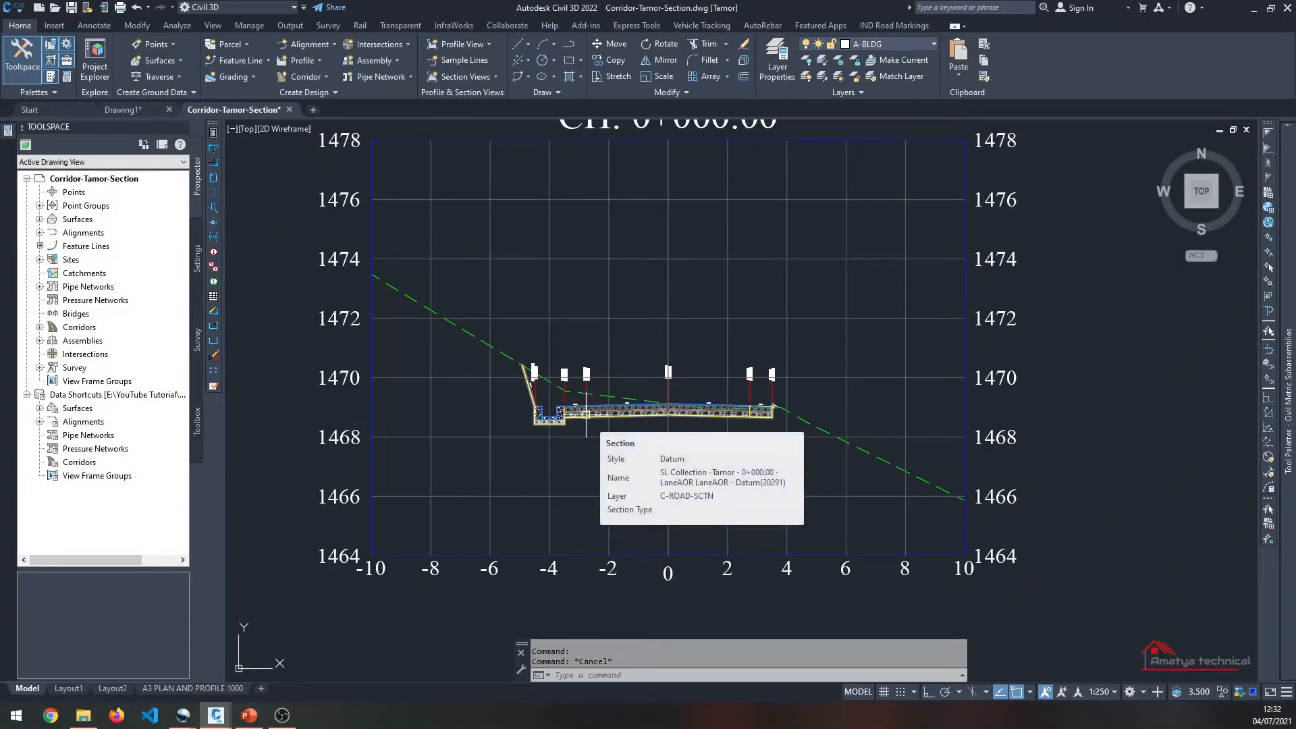
Step: Open the section style of the datum section in the CH: 0+000.00 view, check its information, and leave without changes
click(586, 411)
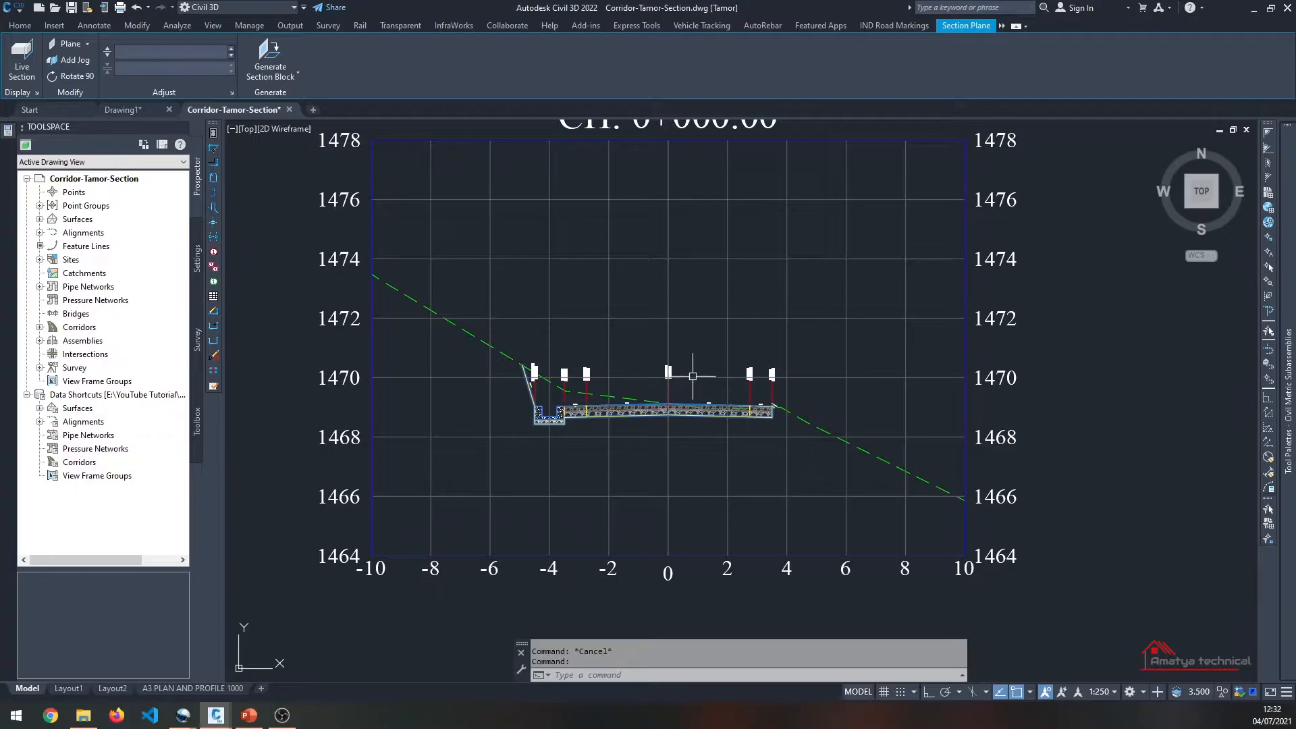
right_click(634, 411)
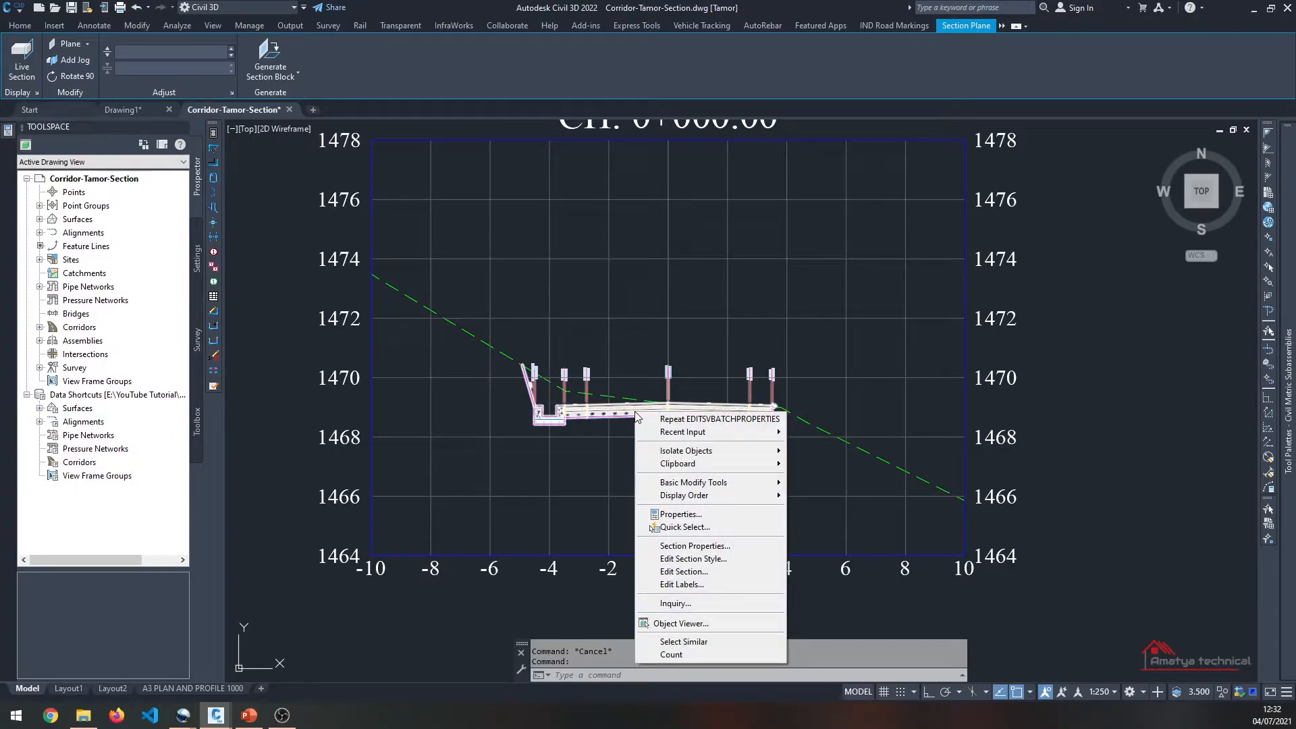
click(693, 559)
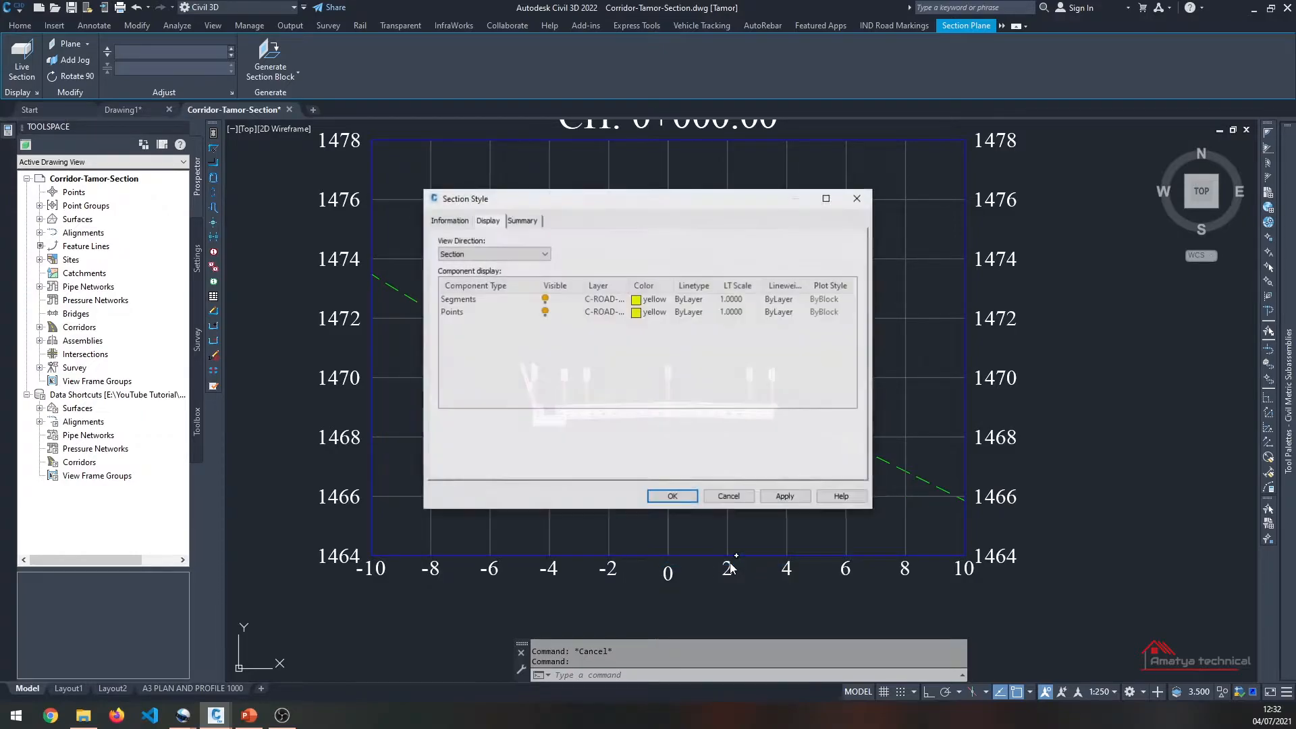
click(449, 221)
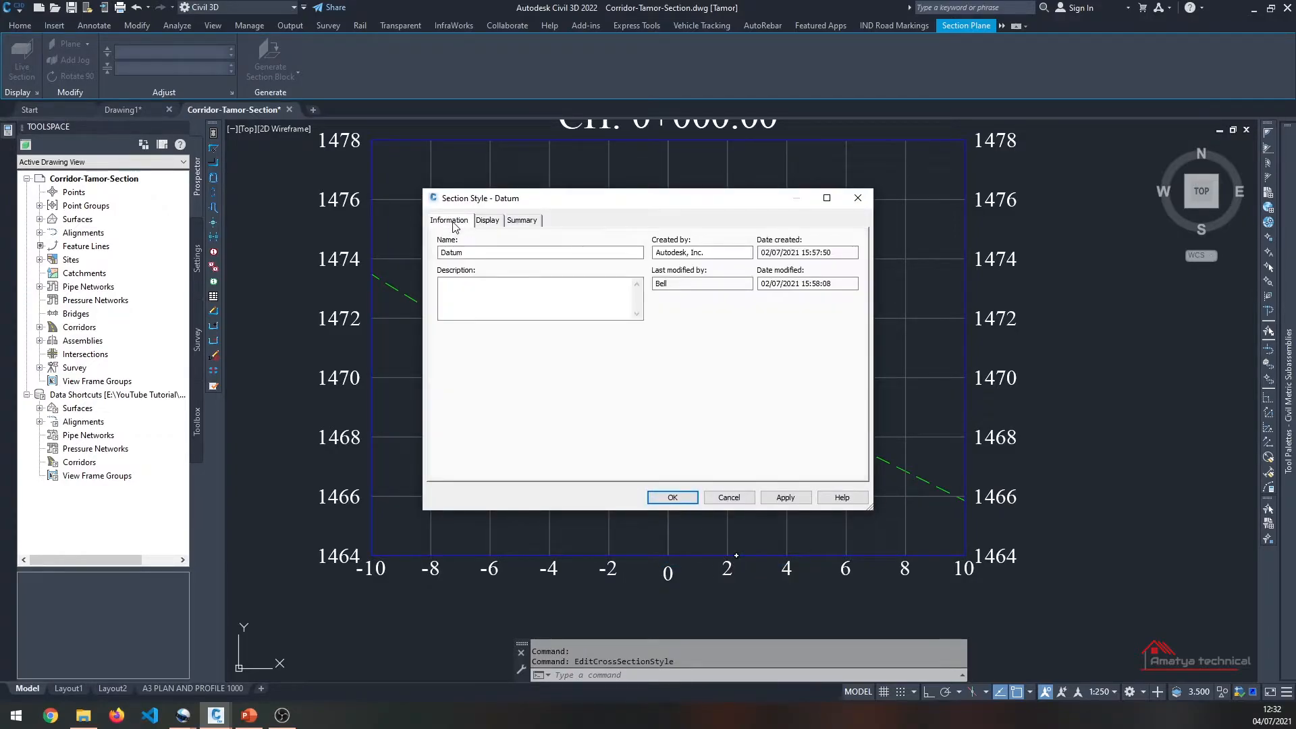
click(715, 497)
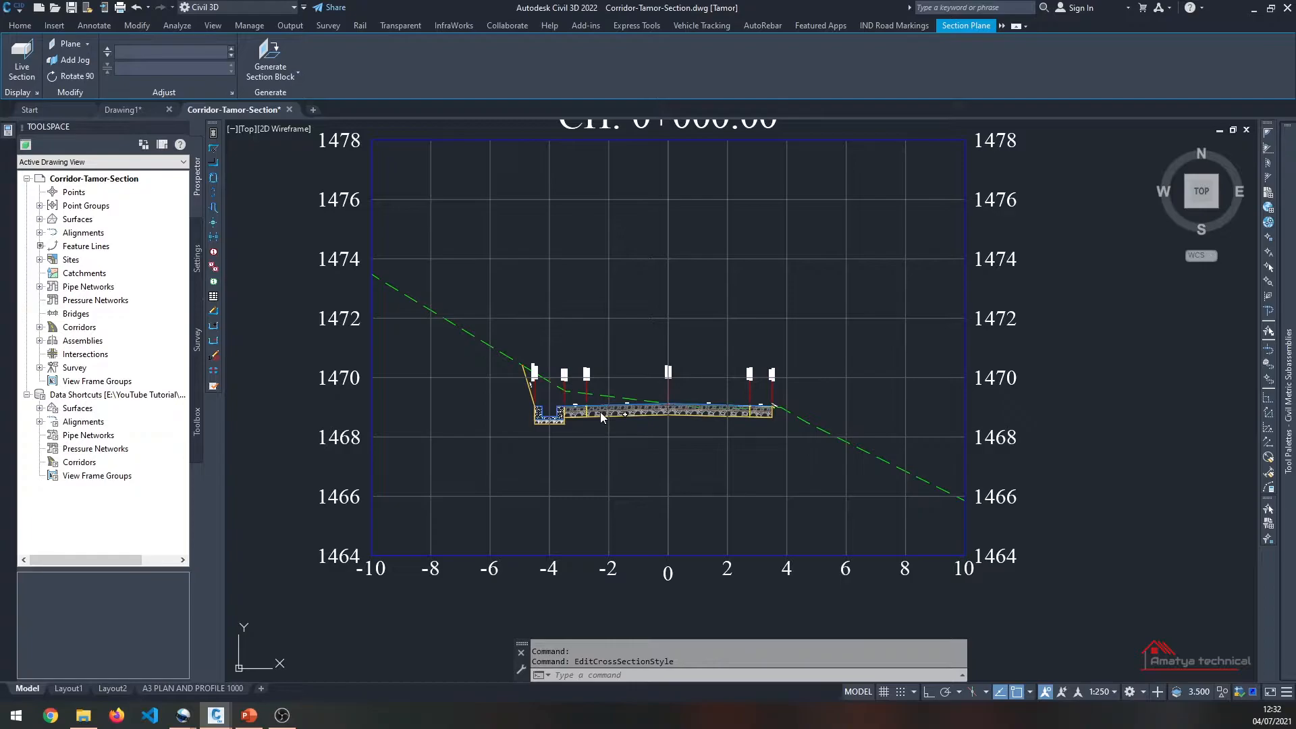
key(Escape)
Step: Open the code set style of the corridor section in the CH: 0+000.00 view and check its information
scroll(593, 415, up, 8)
click(593, 415)
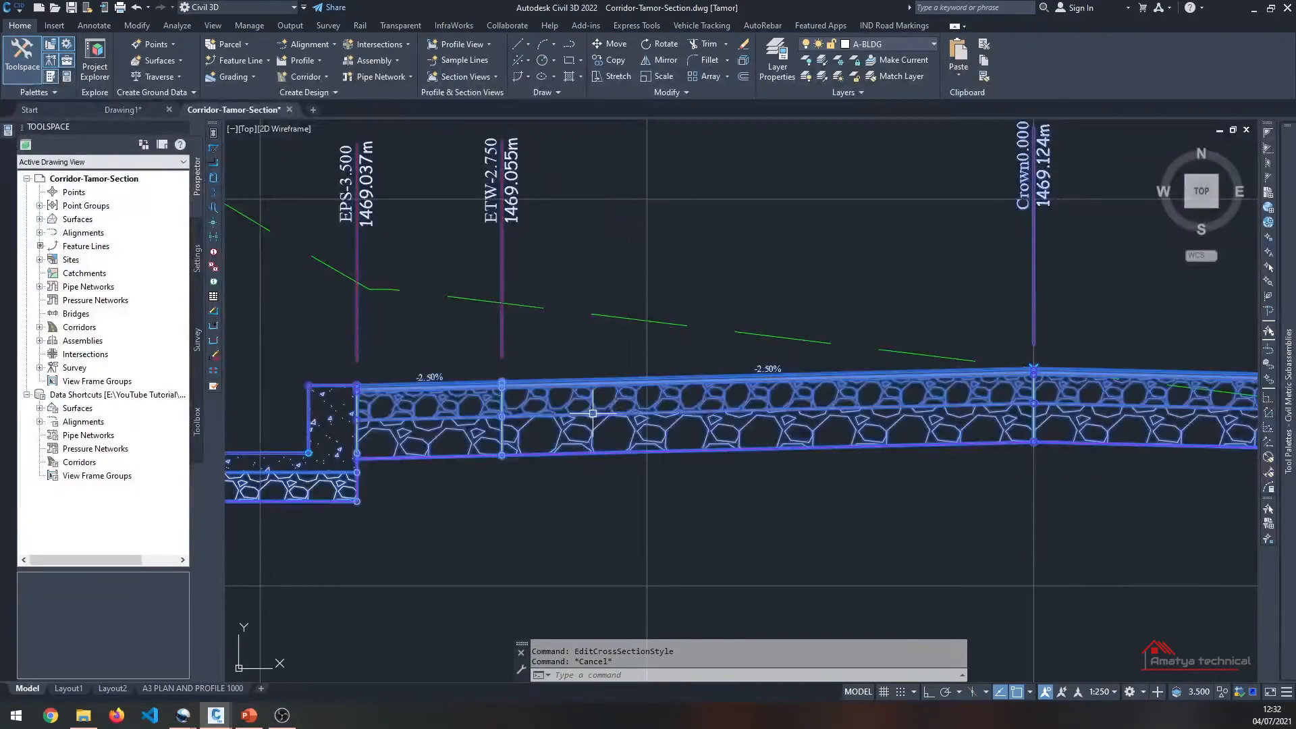
right_click(593, 415)
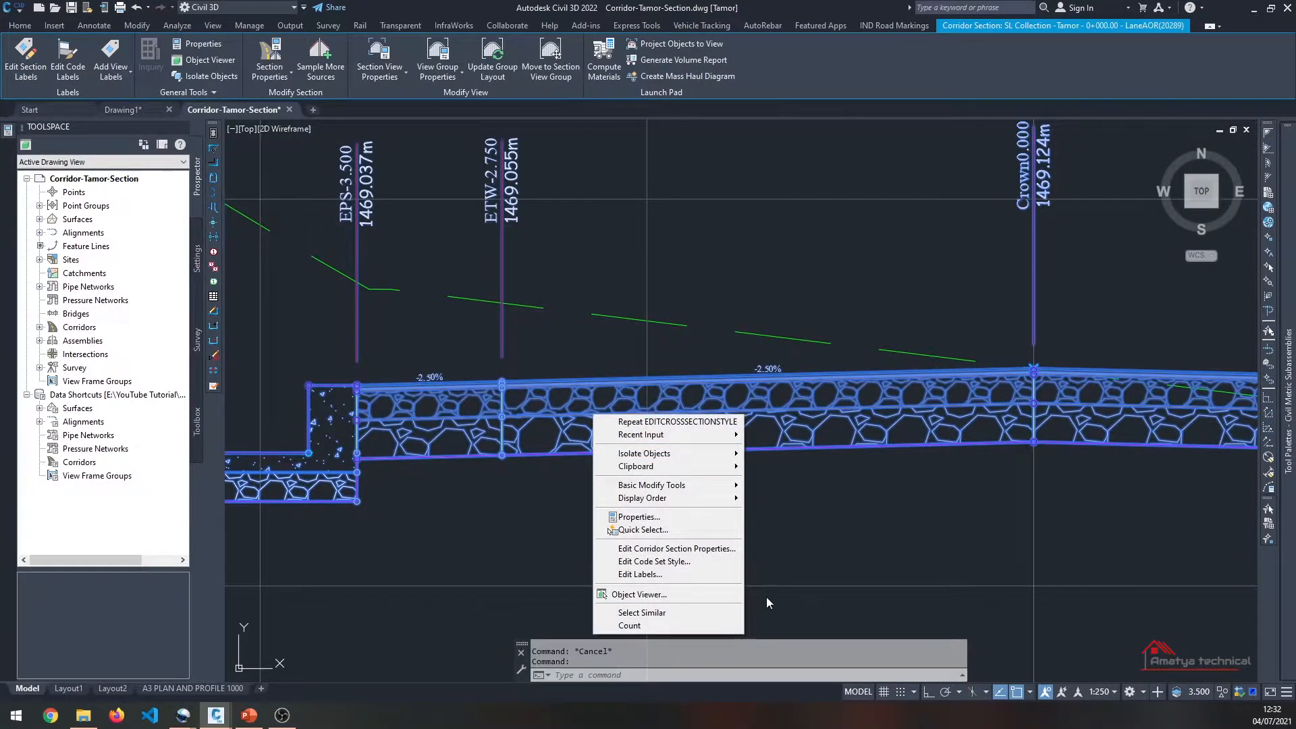
click(668, 562)
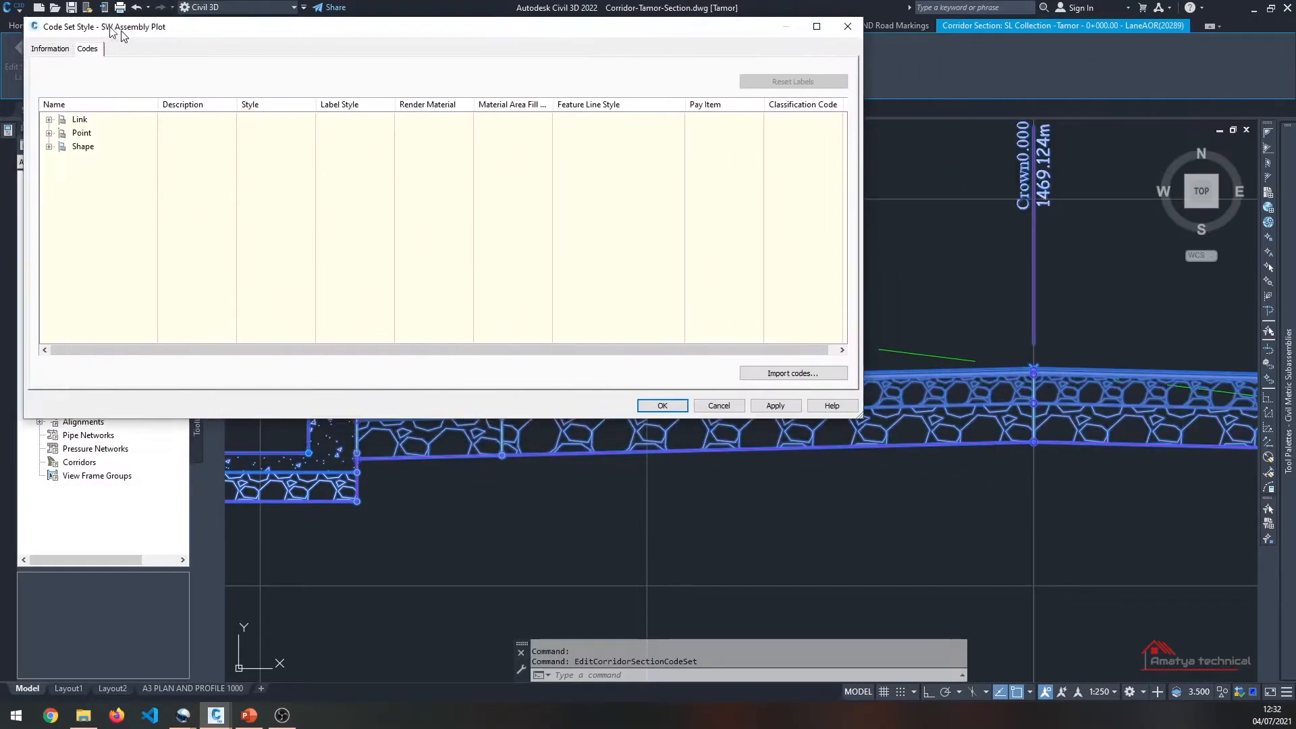
click(187, 118)
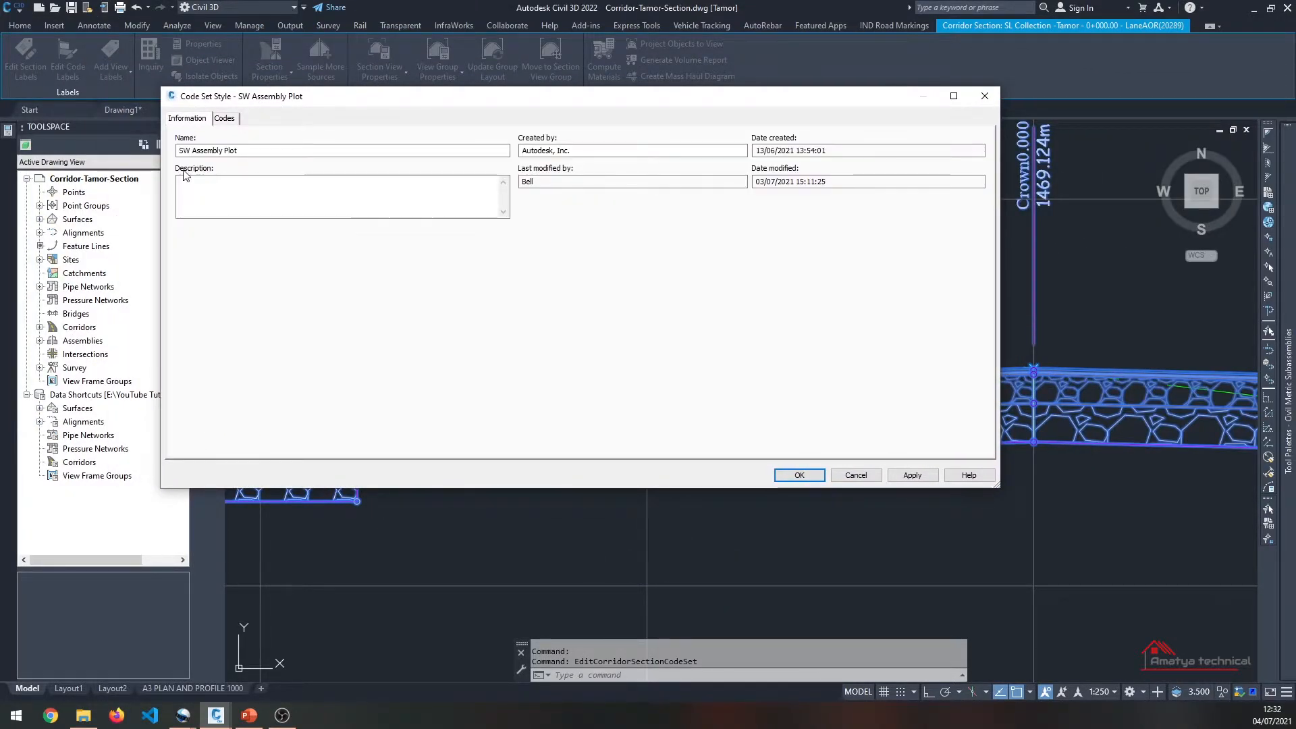
click(224, 118)
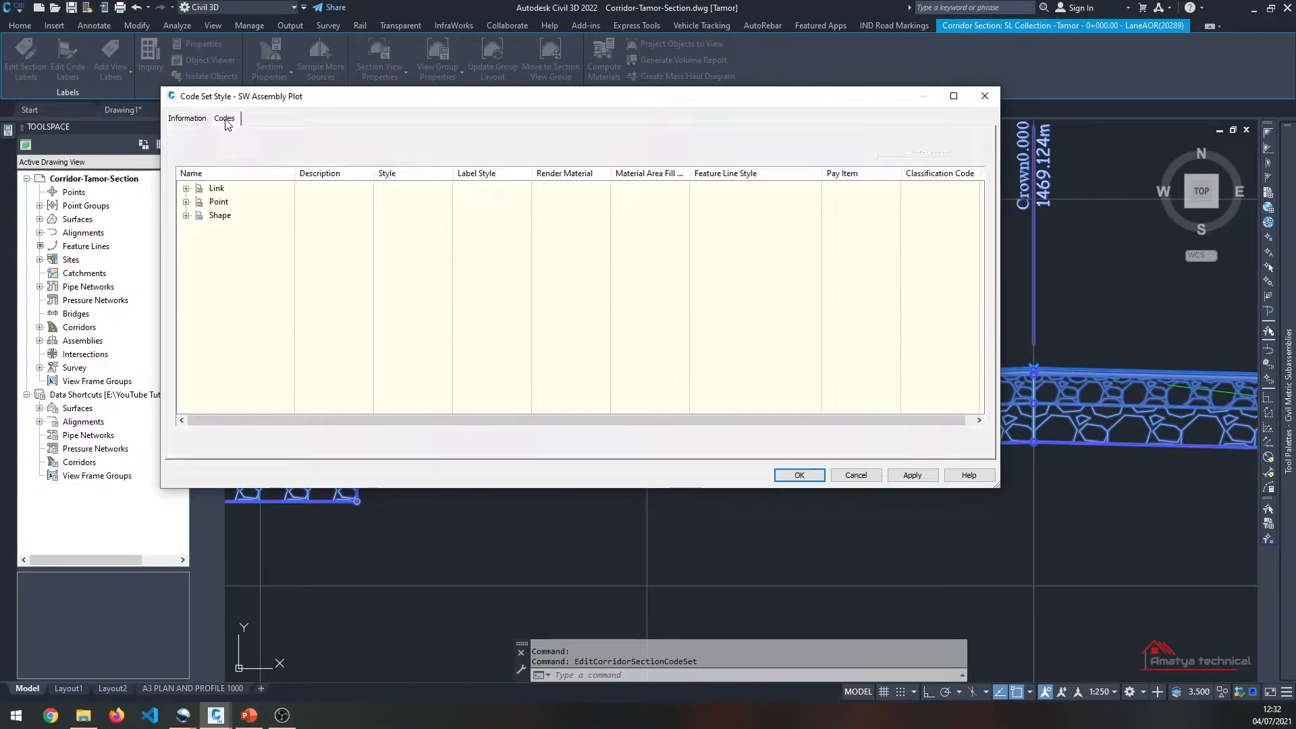
Step: Review the styles and label styles assigned to the code set's link codes, including Daylight and Pave1
click(185, 189)
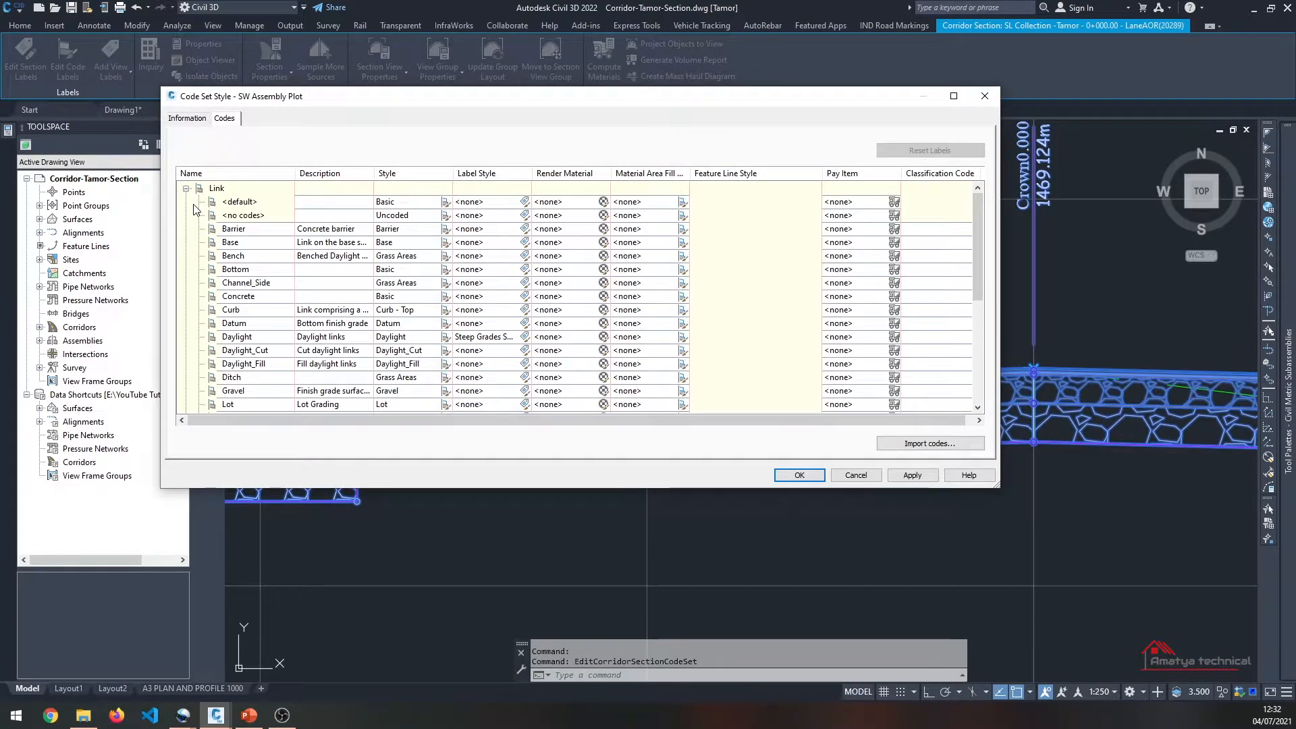
scroll(345, 278, down, 1)
scroll(352, 284, down, 1)
scroll(351, 285, down, 1)
scroll(373, 219, up, 3)
scroll(408, 203, down, 2)
scroll(415, 224, down, 1)
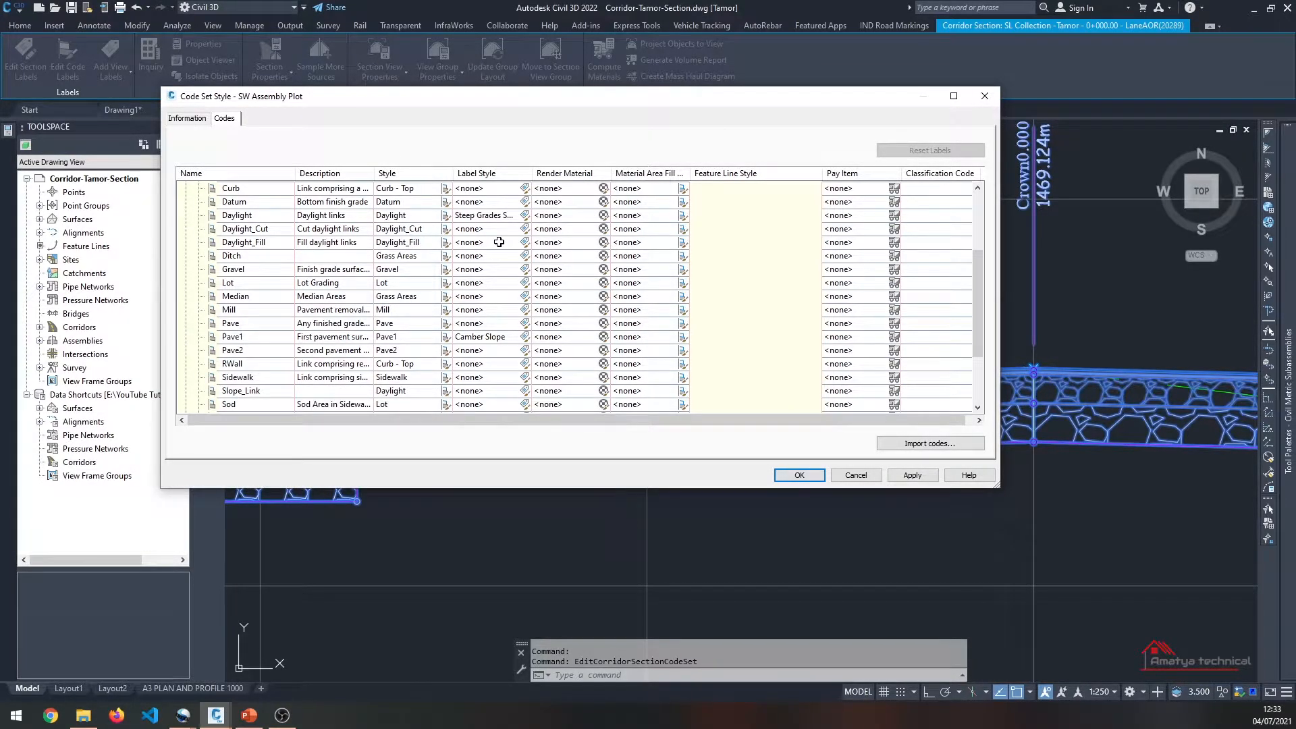
click(242, 214)
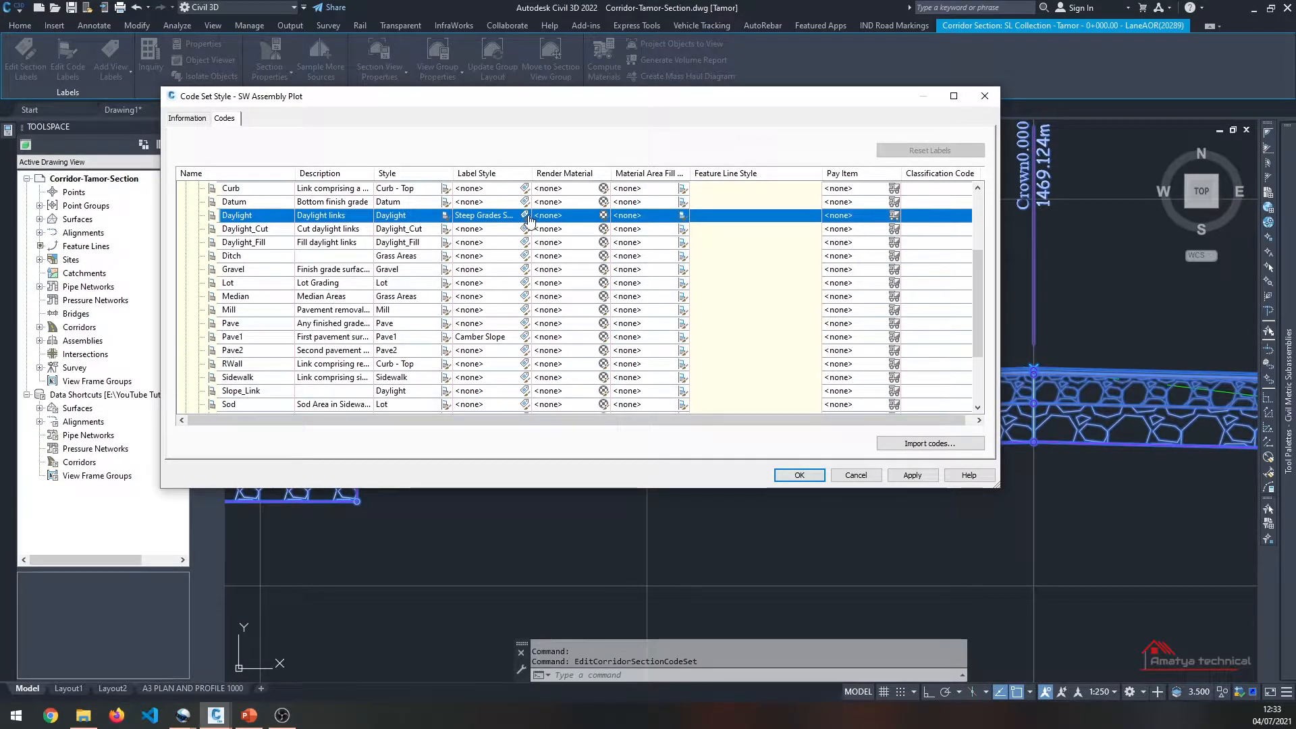
scroll(308, 352, down, 1)
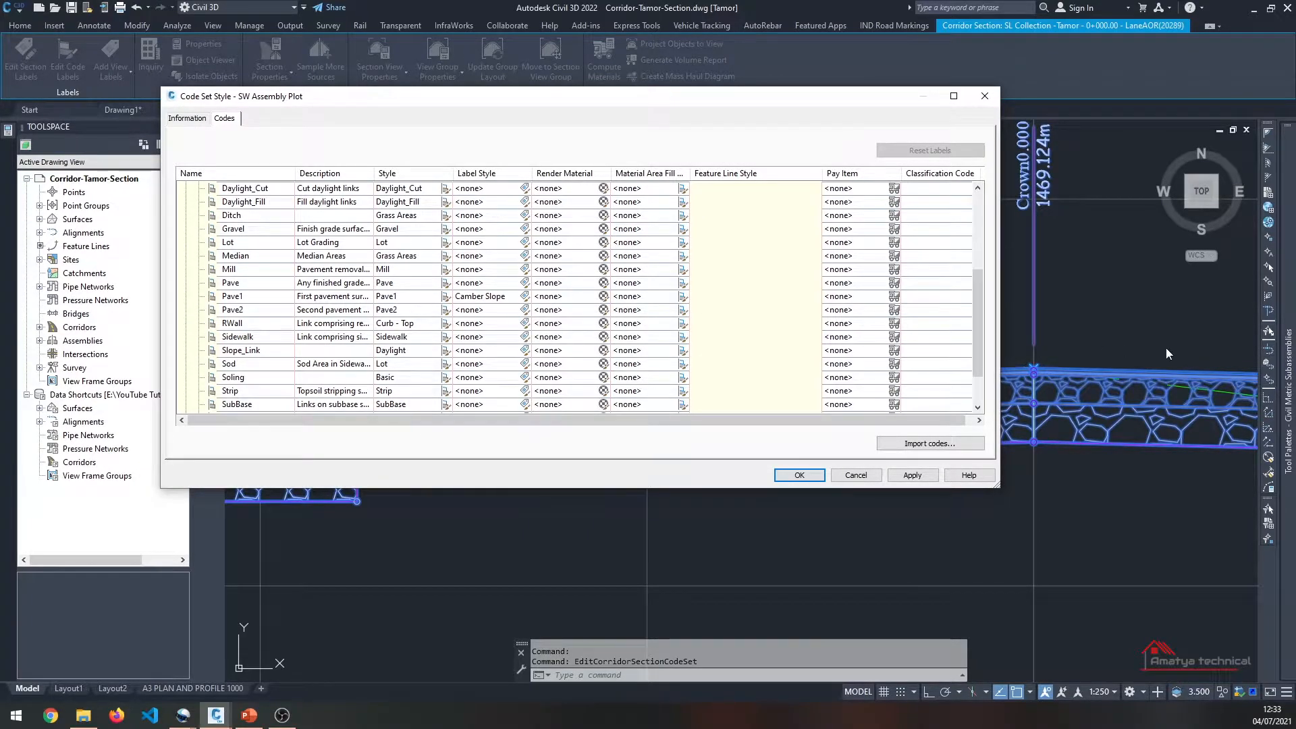
scroll(194, 225, up, 6)
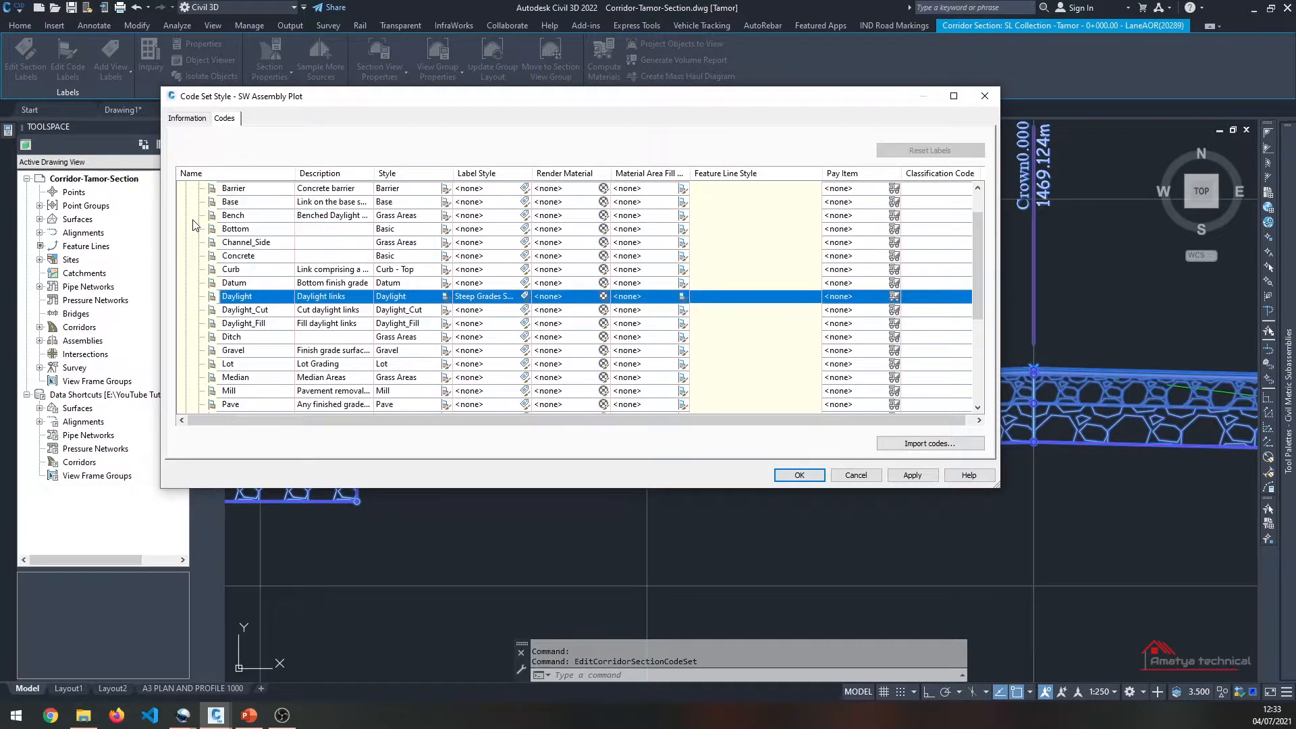
Step: Set the label style of the BackCurb point code to Off- Elevation SW Road
click(187, 189)
click(186, 202)
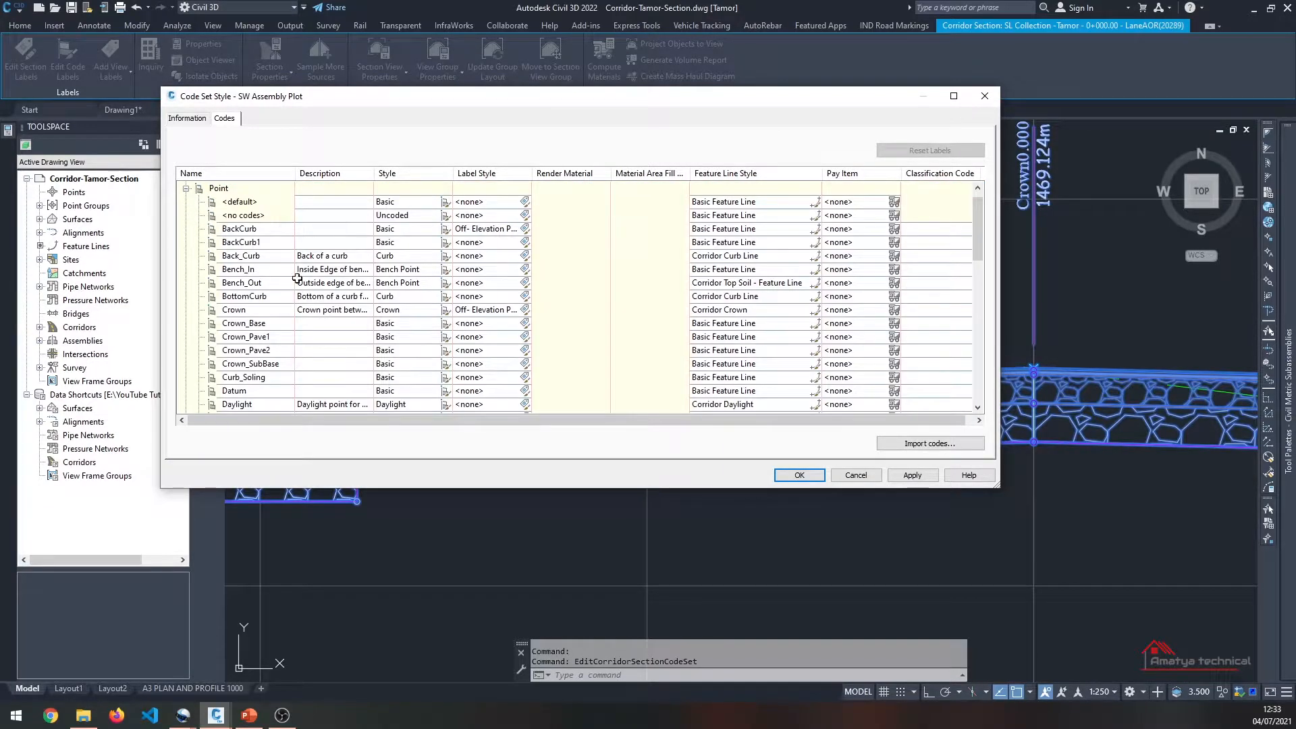
click(524, 228)
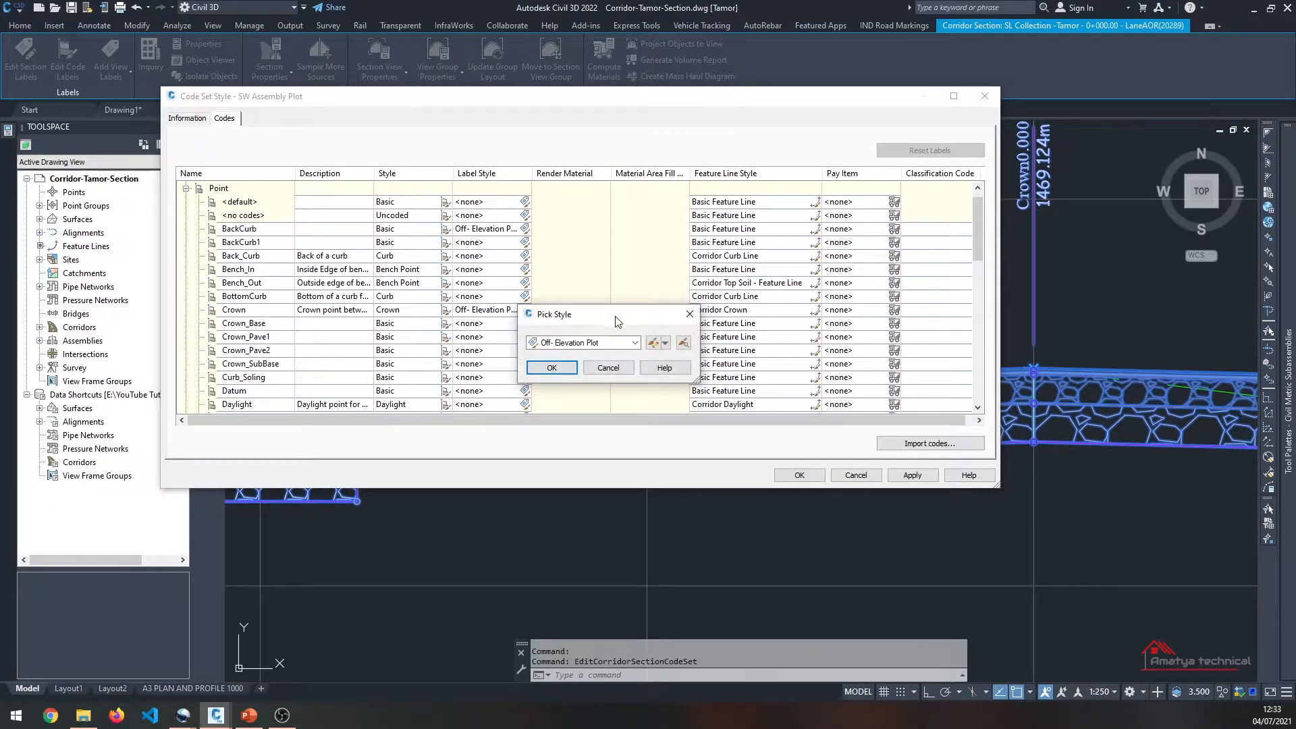
click(635, 343)
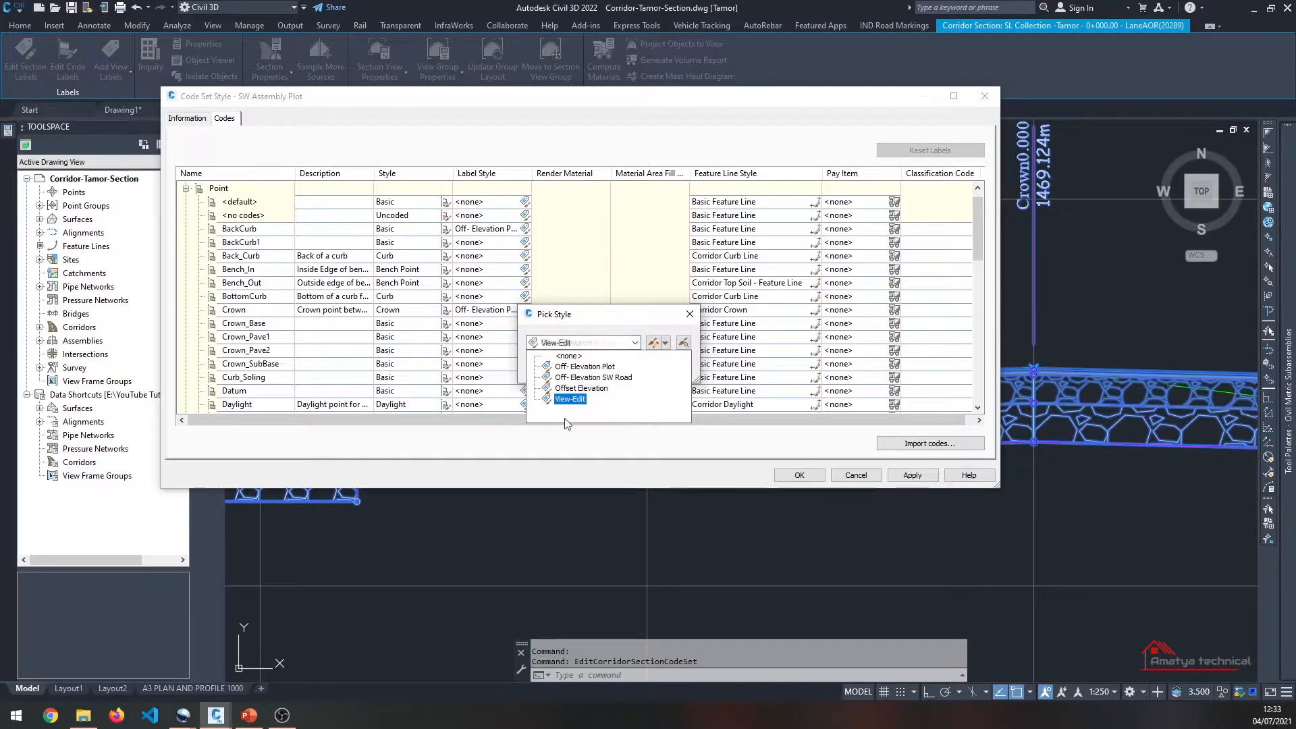
click(594, 377)
click(556, 364)
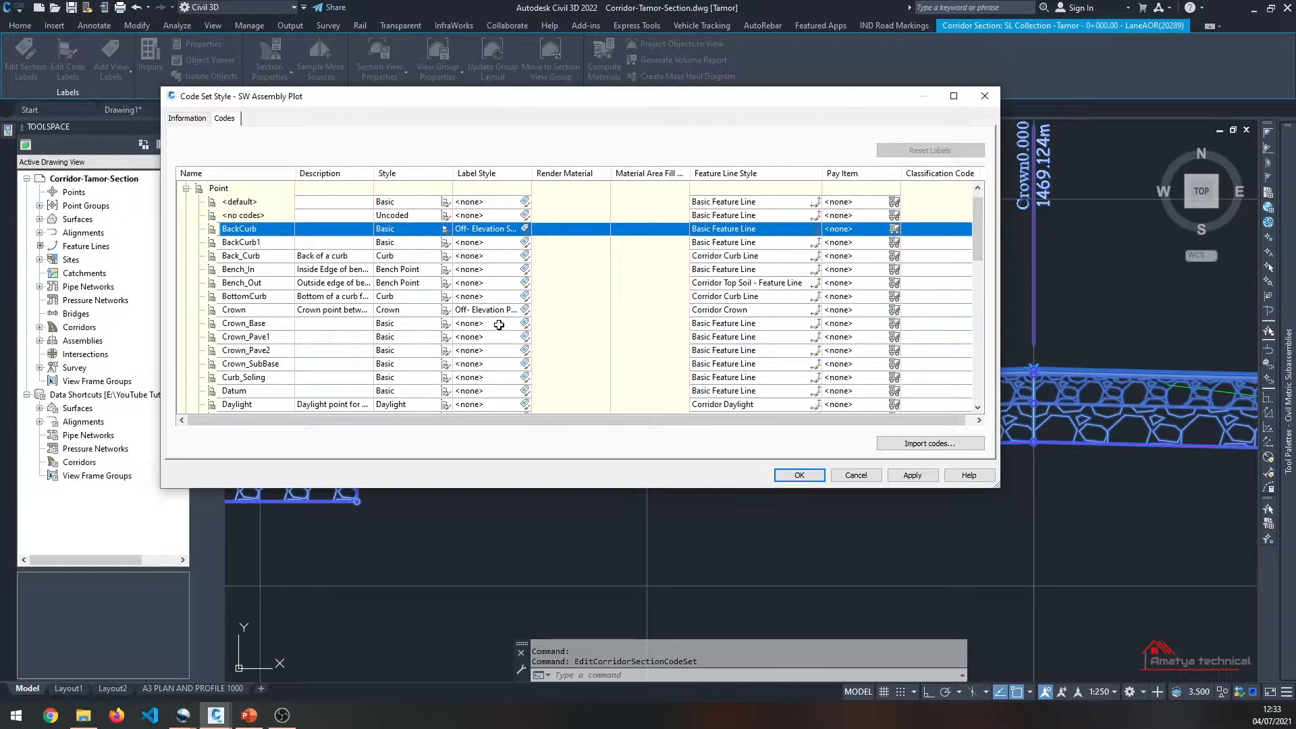
Step: Check the Crown point code's label style, set the EPS point code's label style to Off- Elevation SW Road, and accept the code set style
click(525, 310)
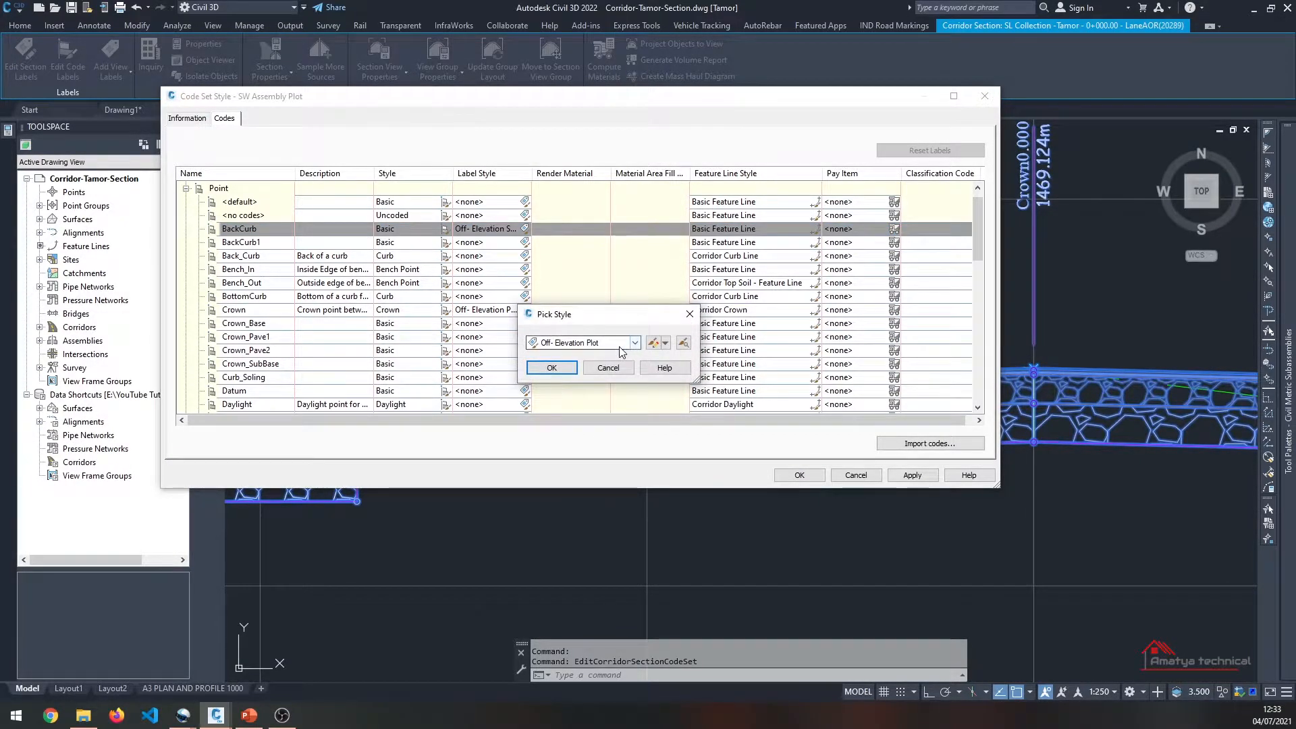
click(608, 368)
scroll(479, 350, down, 2)
scroll(479, 350, down, 2)
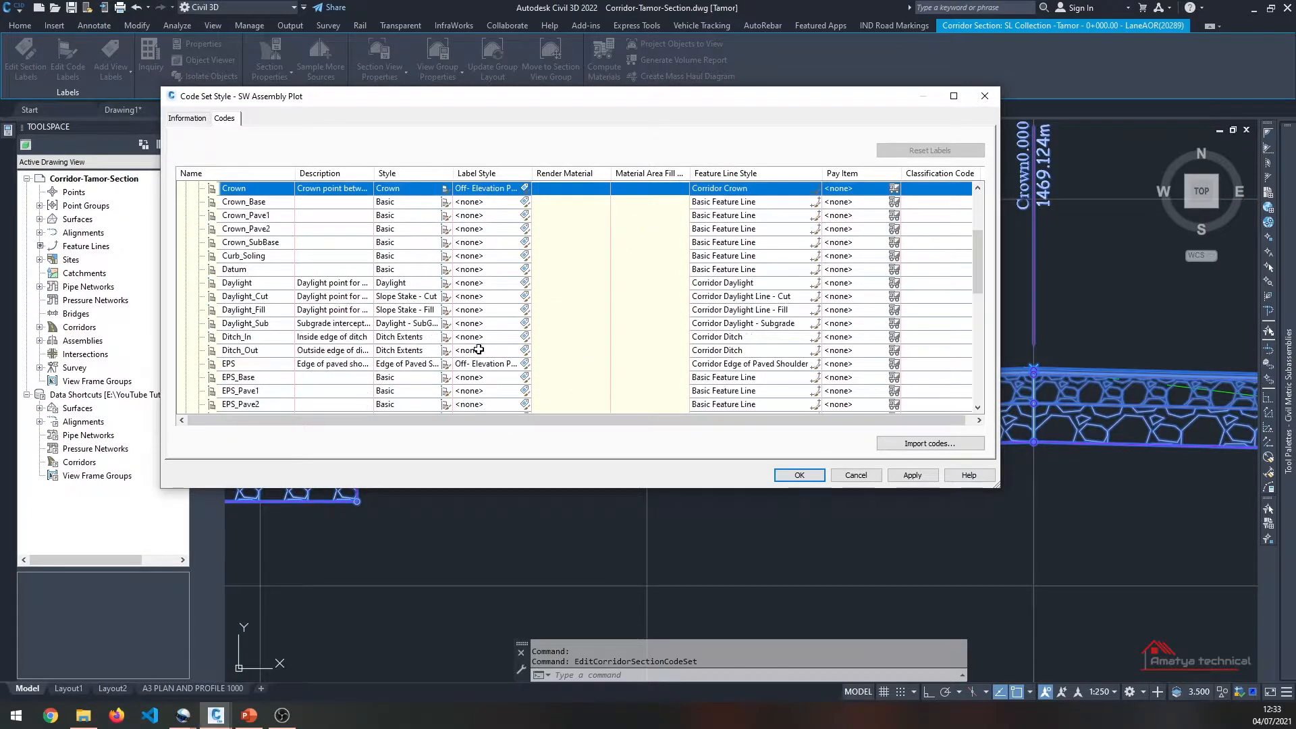
click(525, 323)
click(635, 343)
click(581, 378)
click(553, 370)
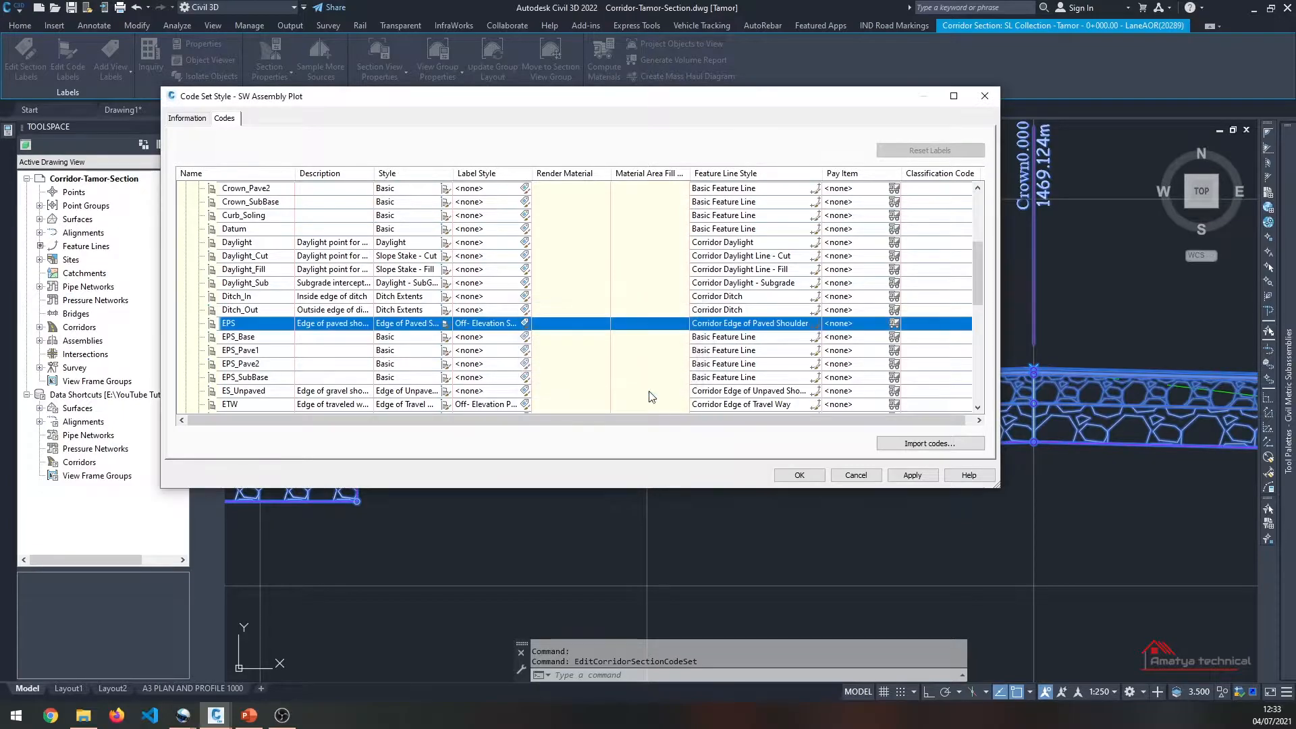
click(810, 477)
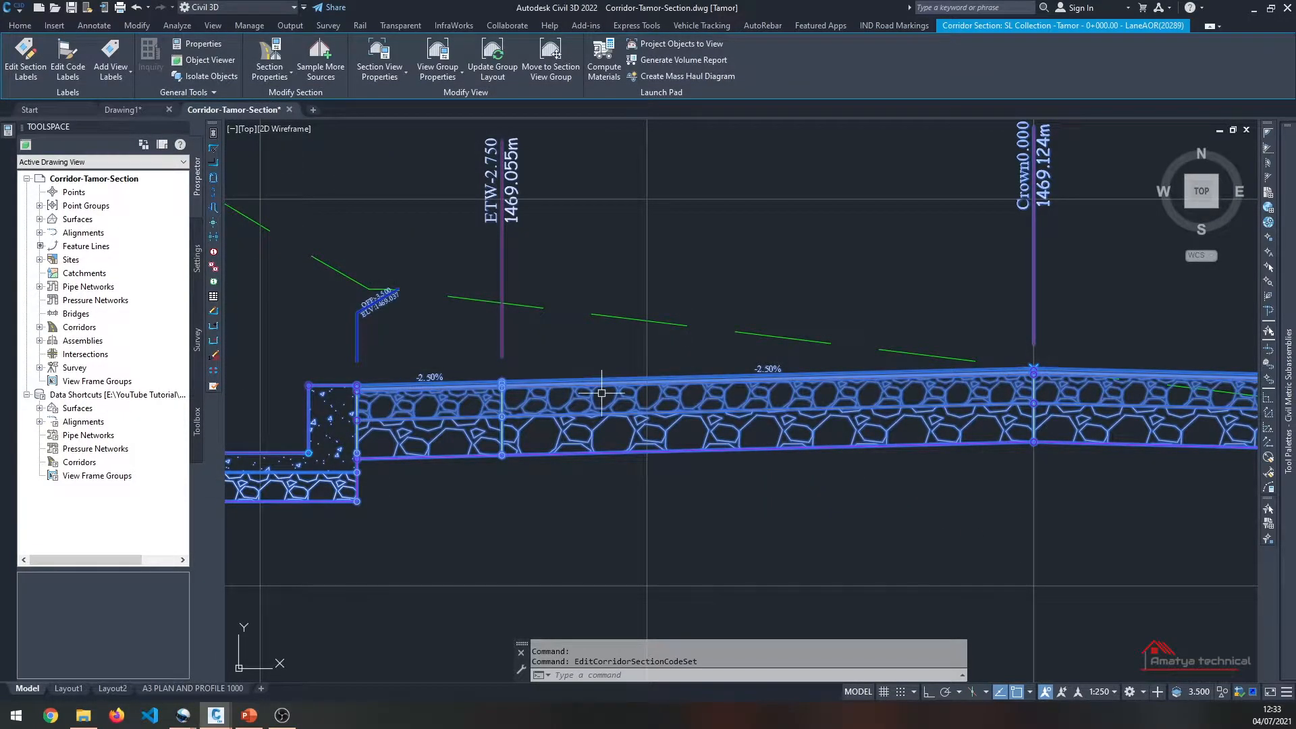
Step: Examine the updated offset and elevation labels at the back of curb and paved shoulder edge up close
scroll(601, 392, down, 6)
scroll(602, 392, up, 4)
key(Escape)
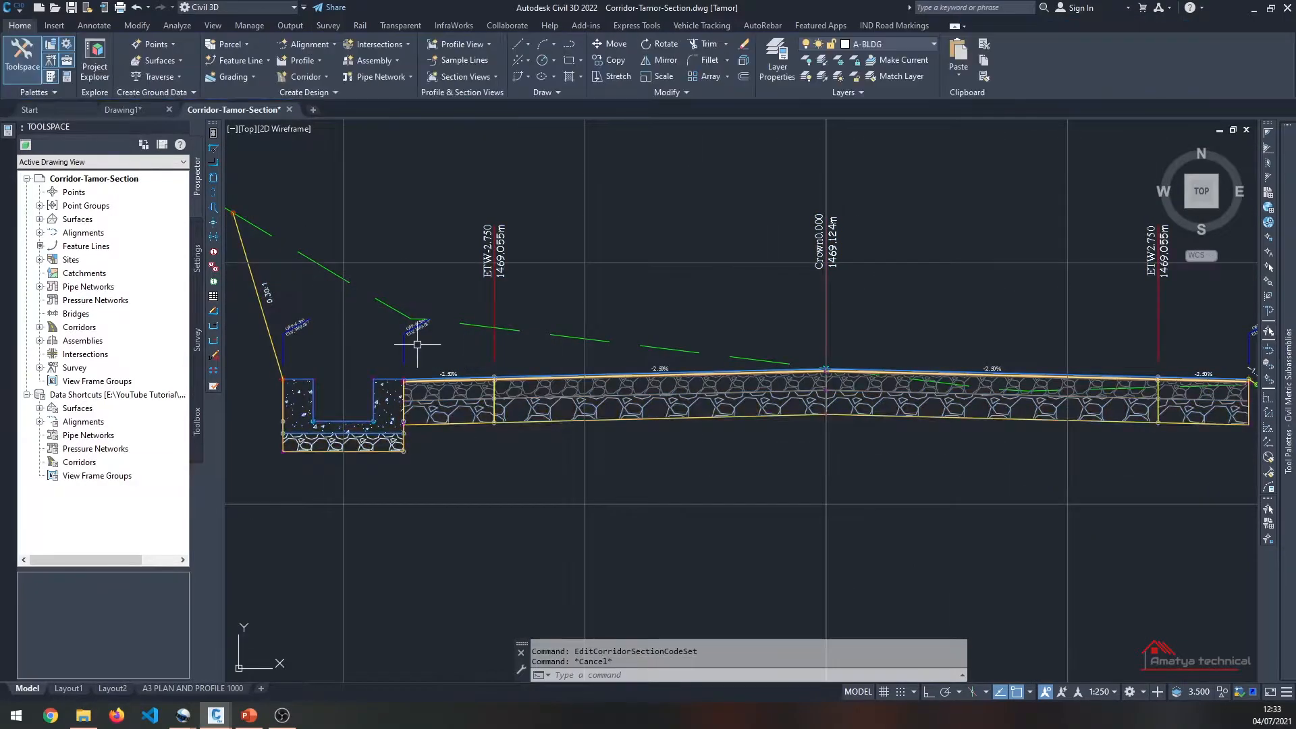
scroll(419, 342, up, 3)
scroll(405, 347, down, 4)
scroll(385, 357, up, 4)
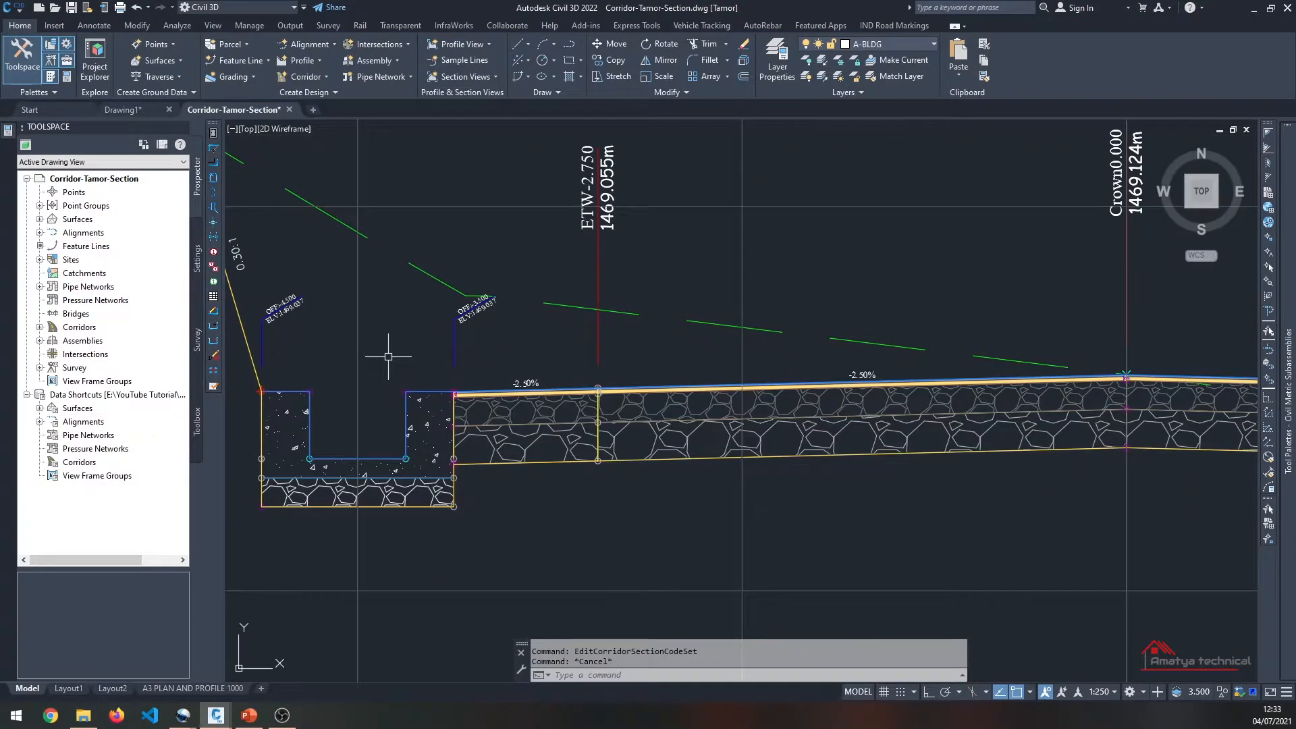
middle_drag(476, 352, 599, 371)
scroll(590, 377, down, 4)
scroll(735, 379, down, 2)
scroll(590, 368, up, 6)
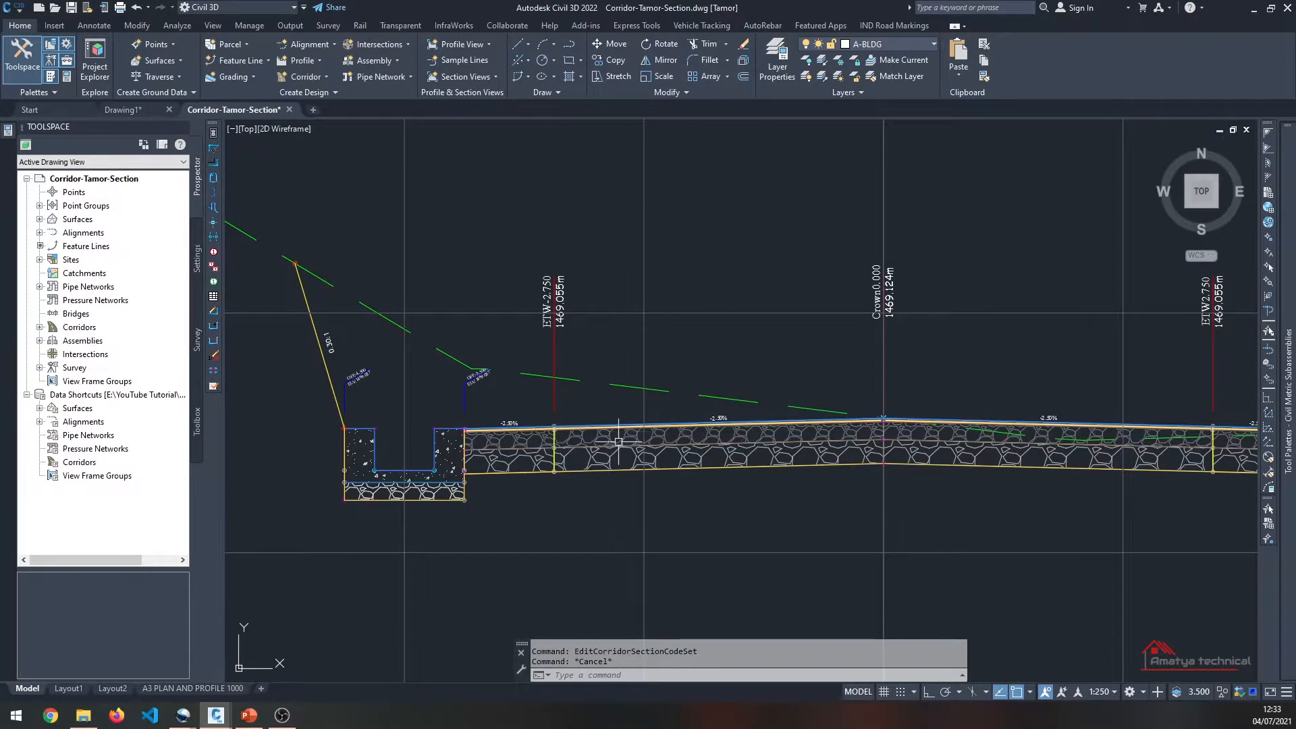
Step: Review the corridor section's label settings and close them without adding any labels
click(620, 442)
right_click(622, 462)
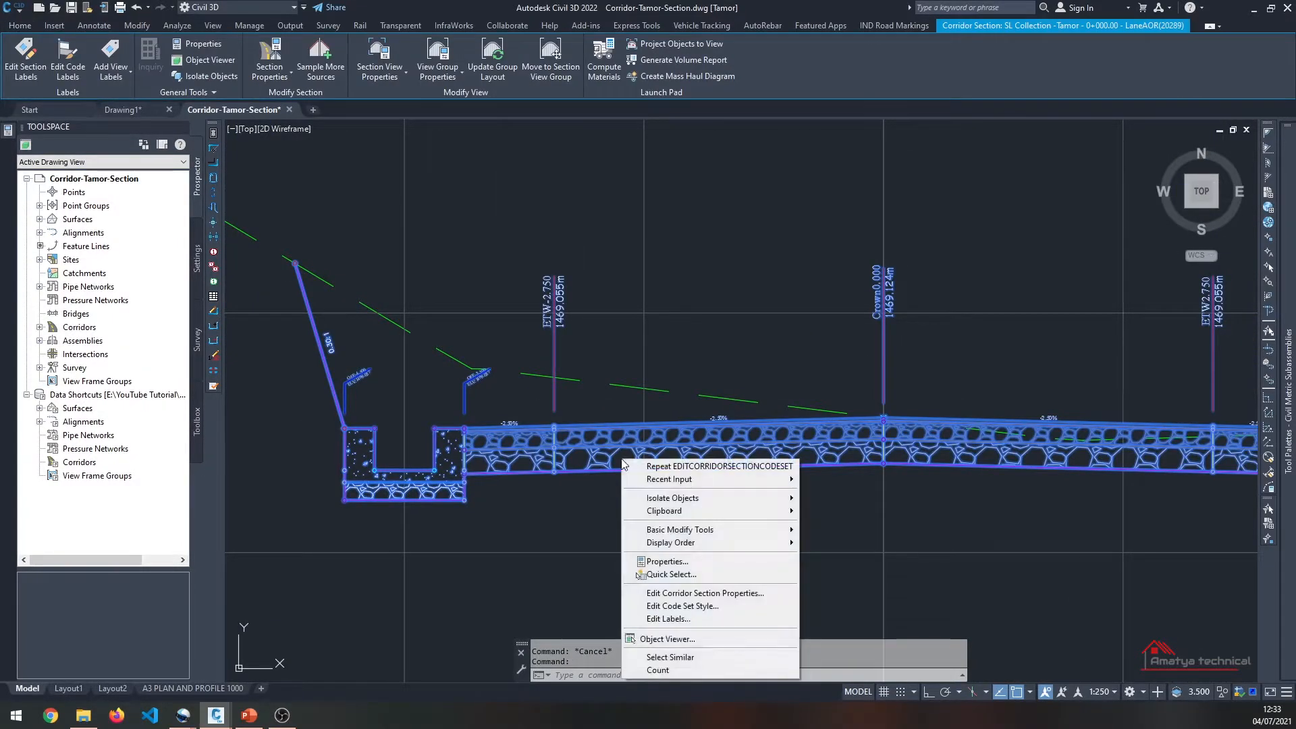
click(669, 620)
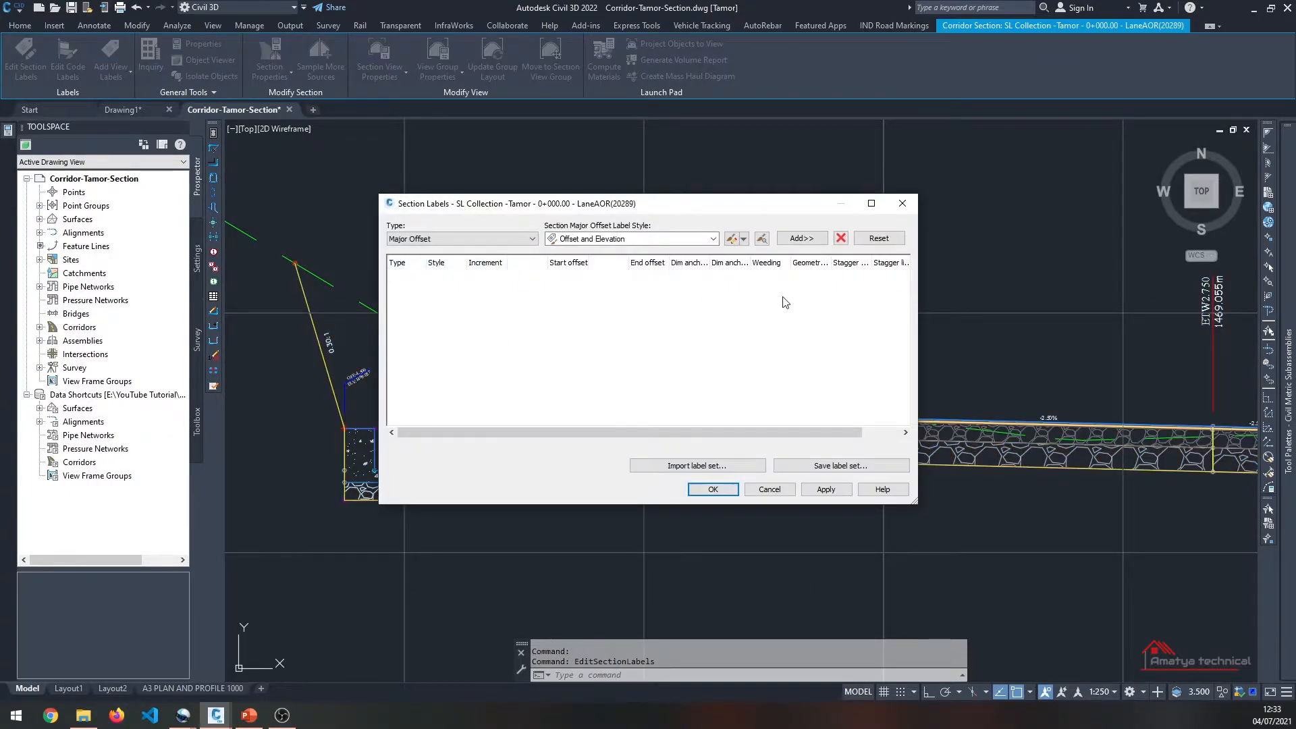
drag(645, 205, 685, 180)
click(821, 464)
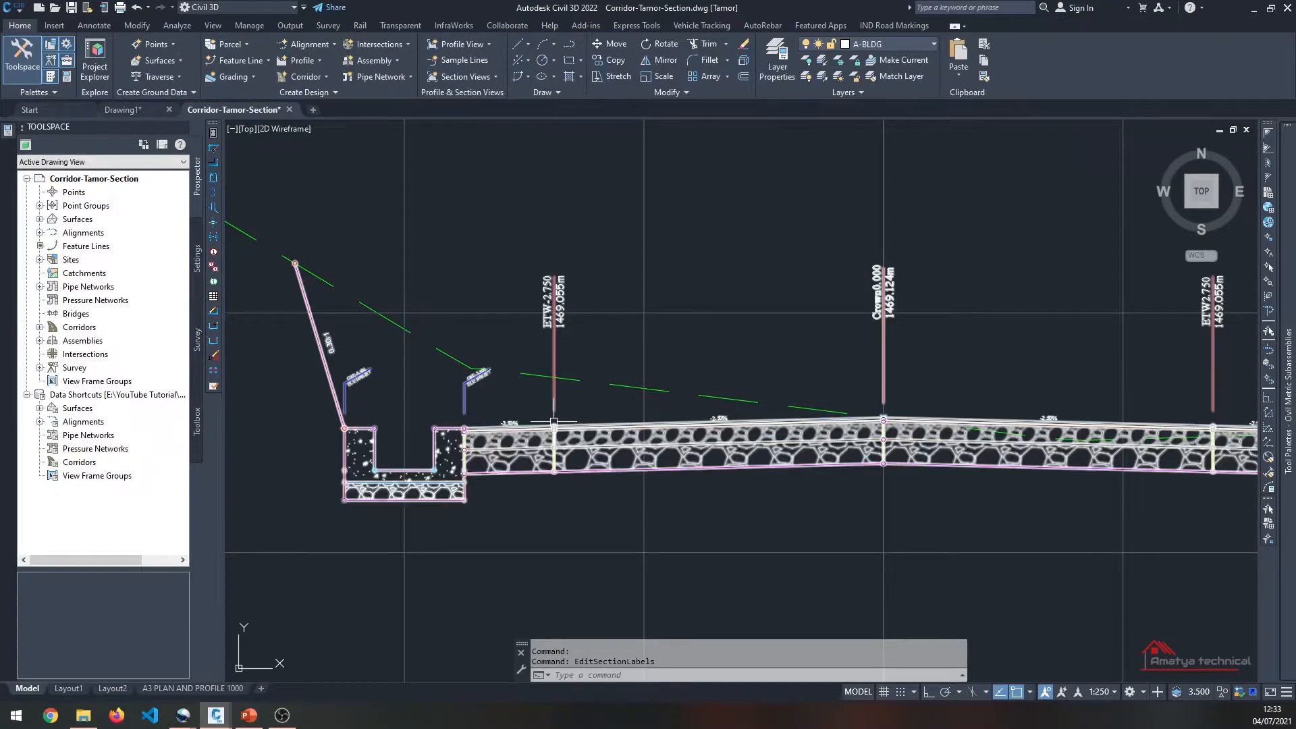
Step: Review the section data and codes in the corridor section's properties at 0+000.00, and close them without changes
click(536, 443)
right_click(539, 452)
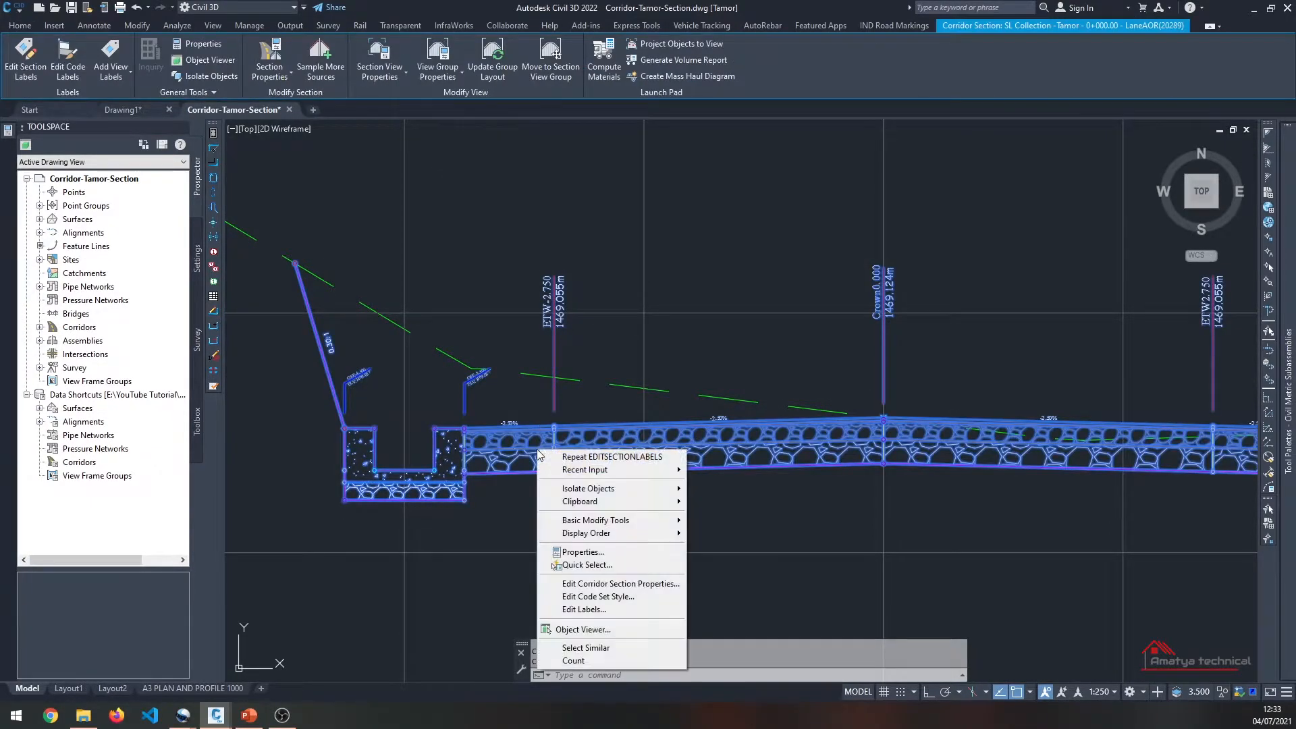
click(647, 585)
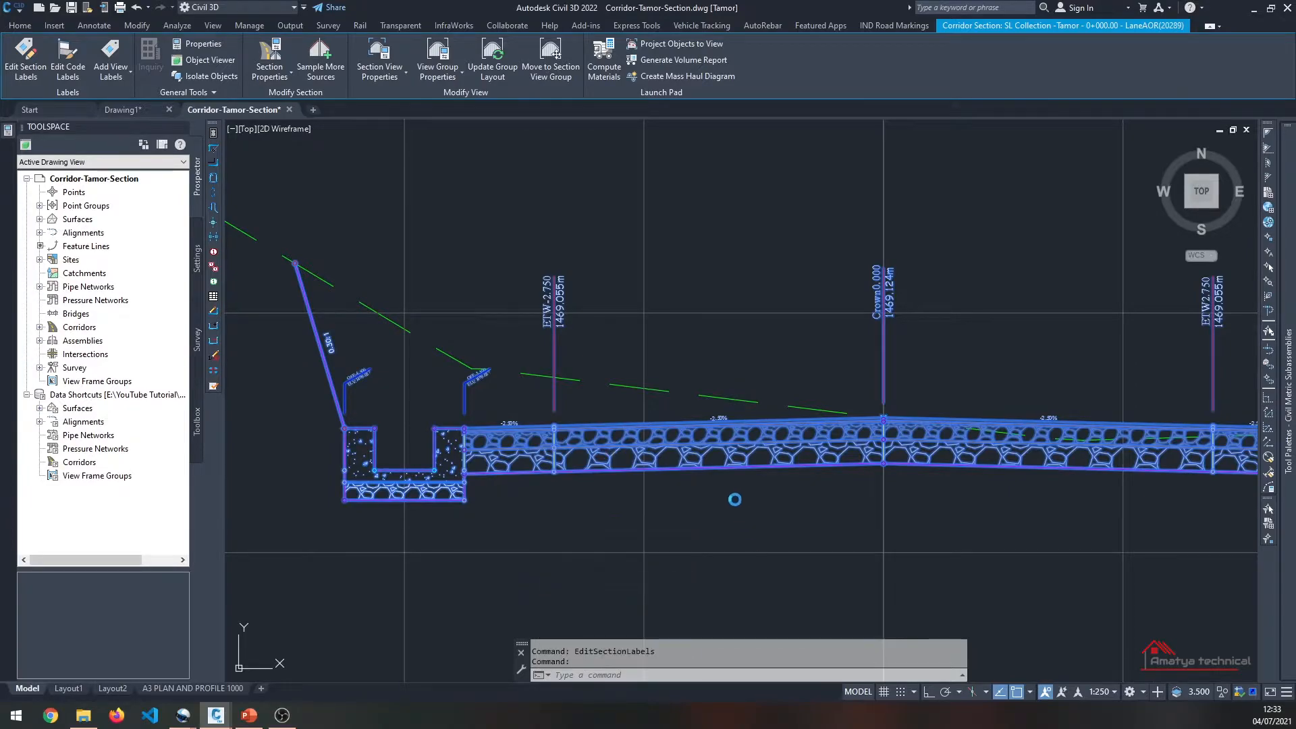
click(497, 221)
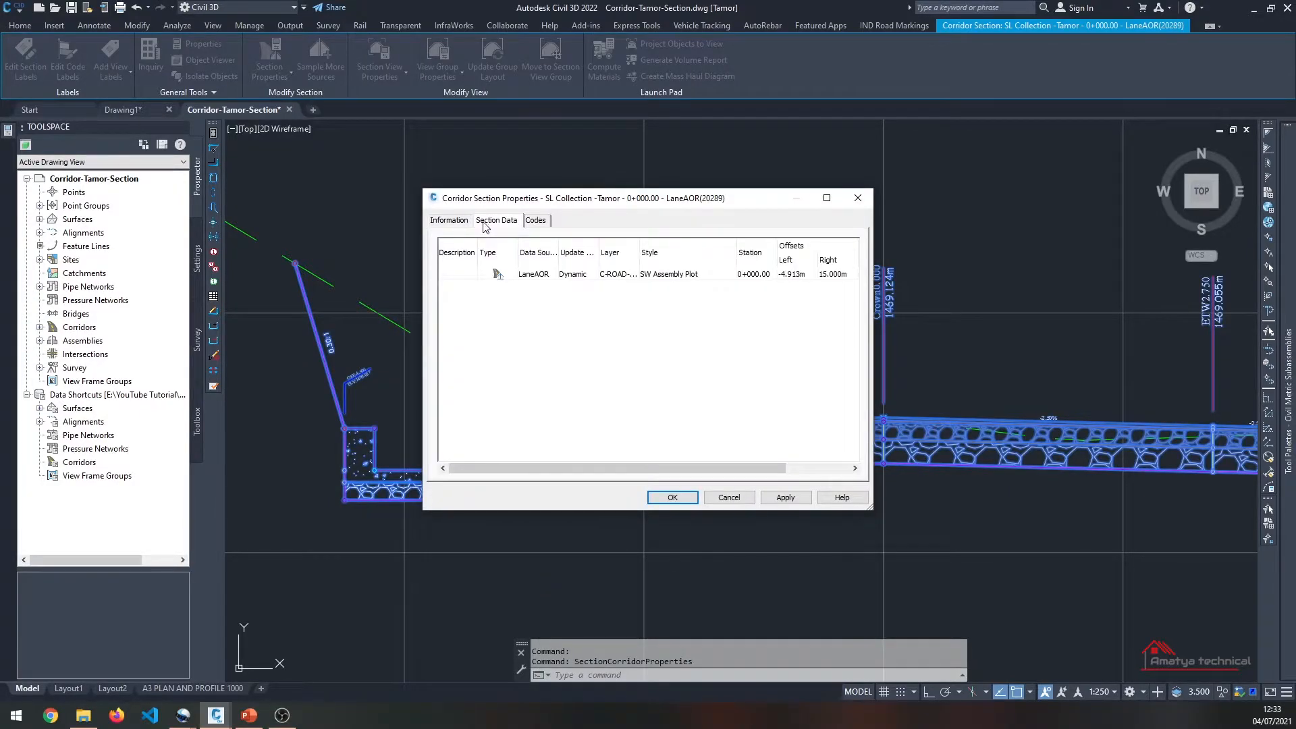
click(535, 221)
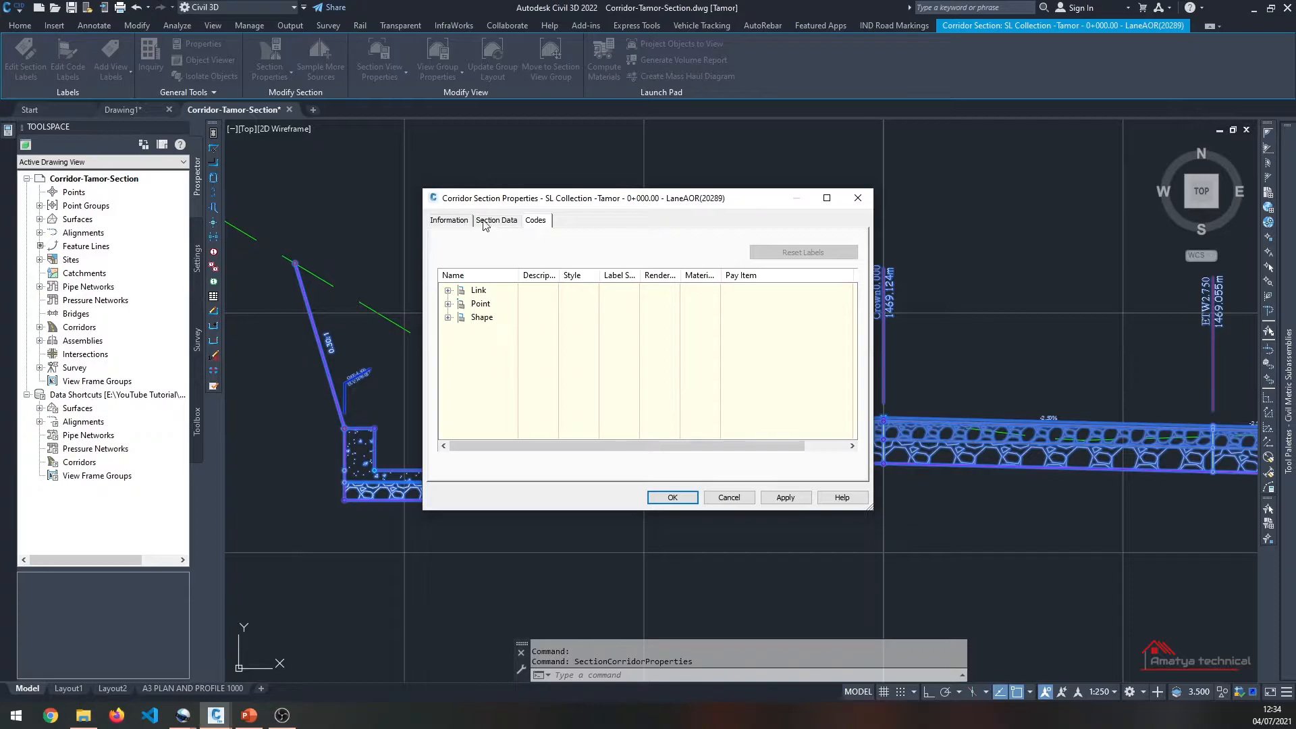
click(484, 224)
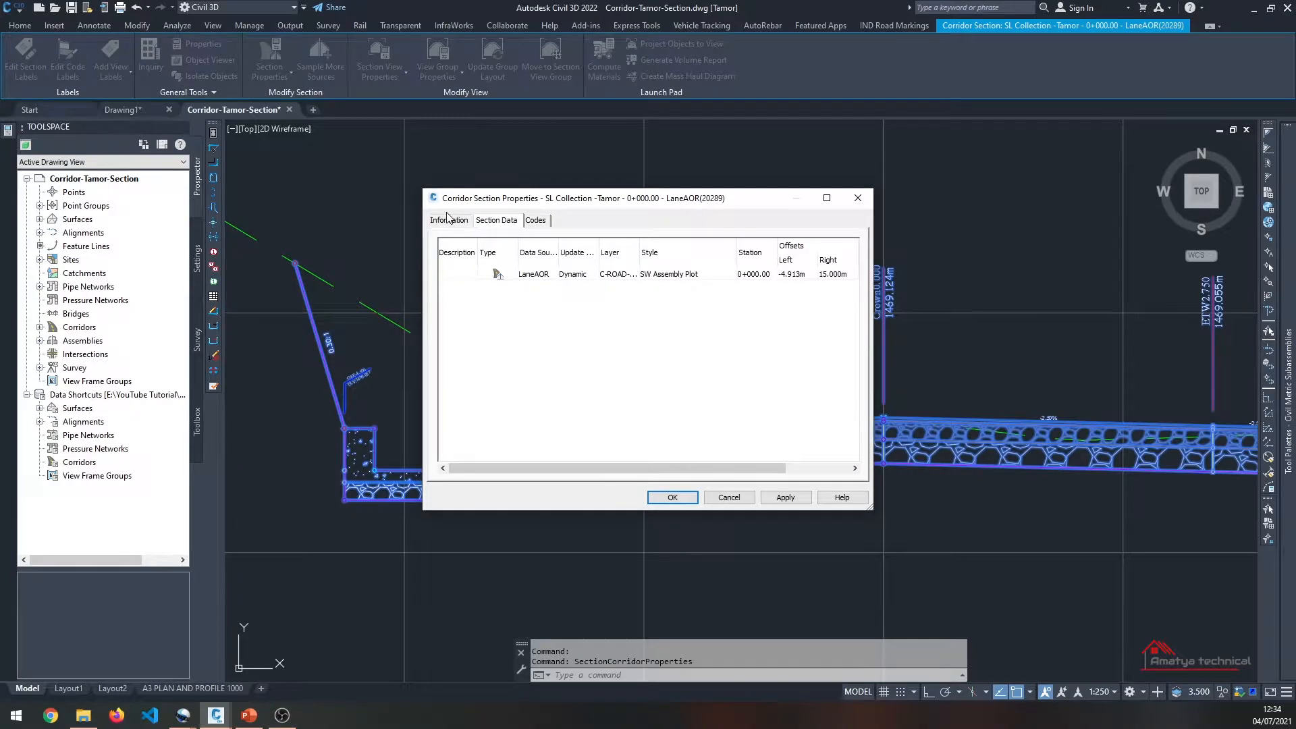
click(729, 498)
scroll(633, 407, down, 5)
key(Escape)
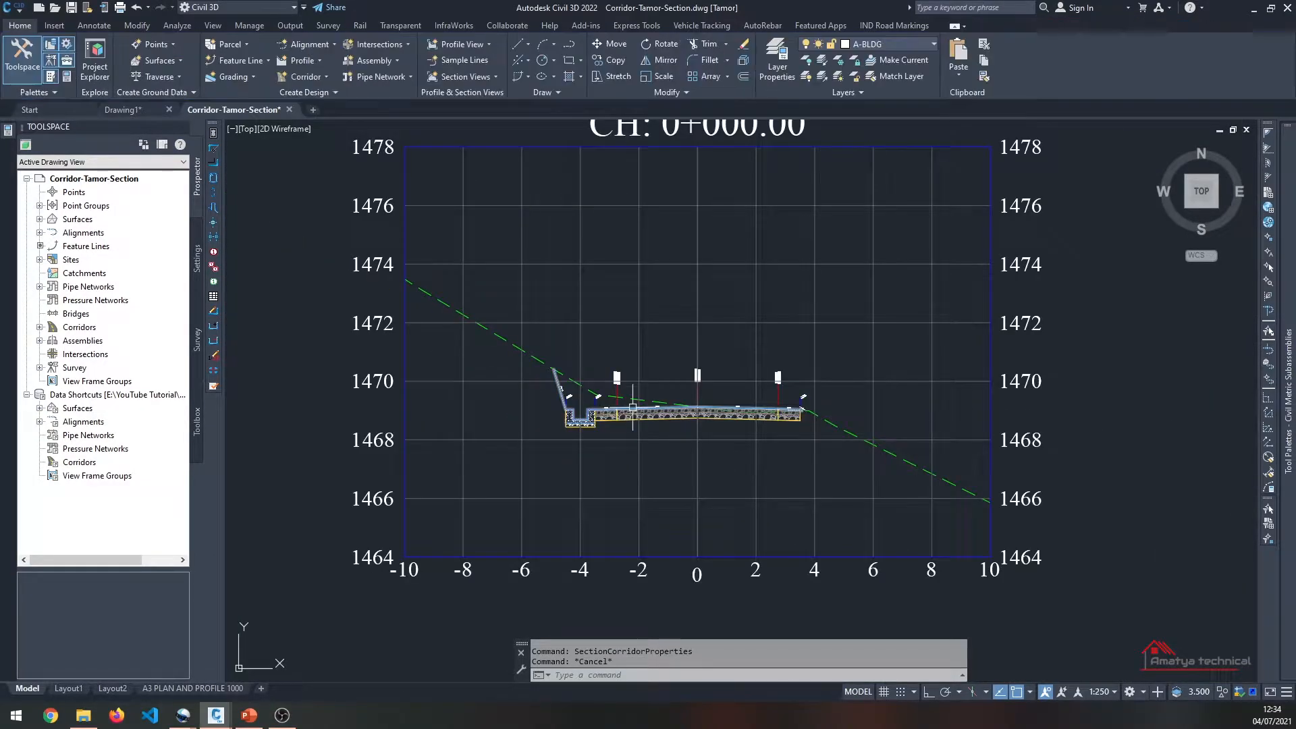
key(Escape)
scroll(568, 405, up, 5)
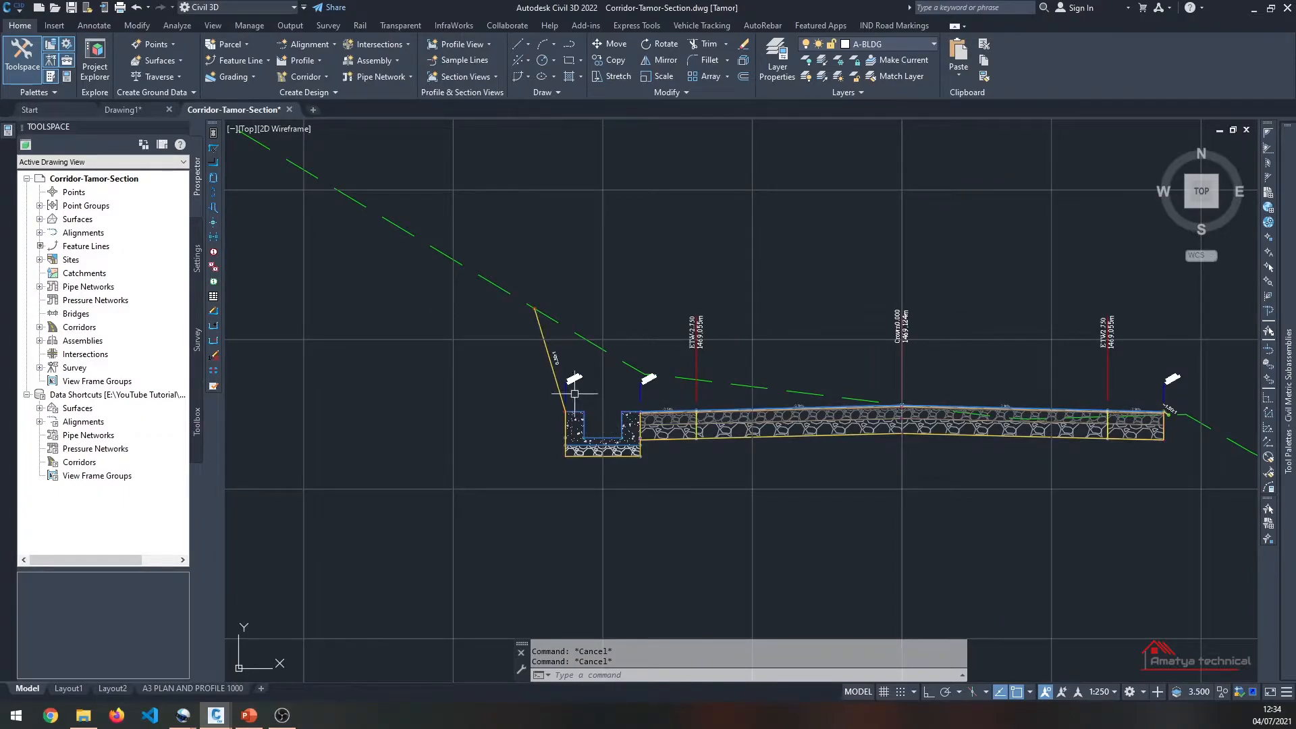
Step: Open the SW Road Codes code set style for editing from the drawing's general multipurpose styles
click(201, 238)
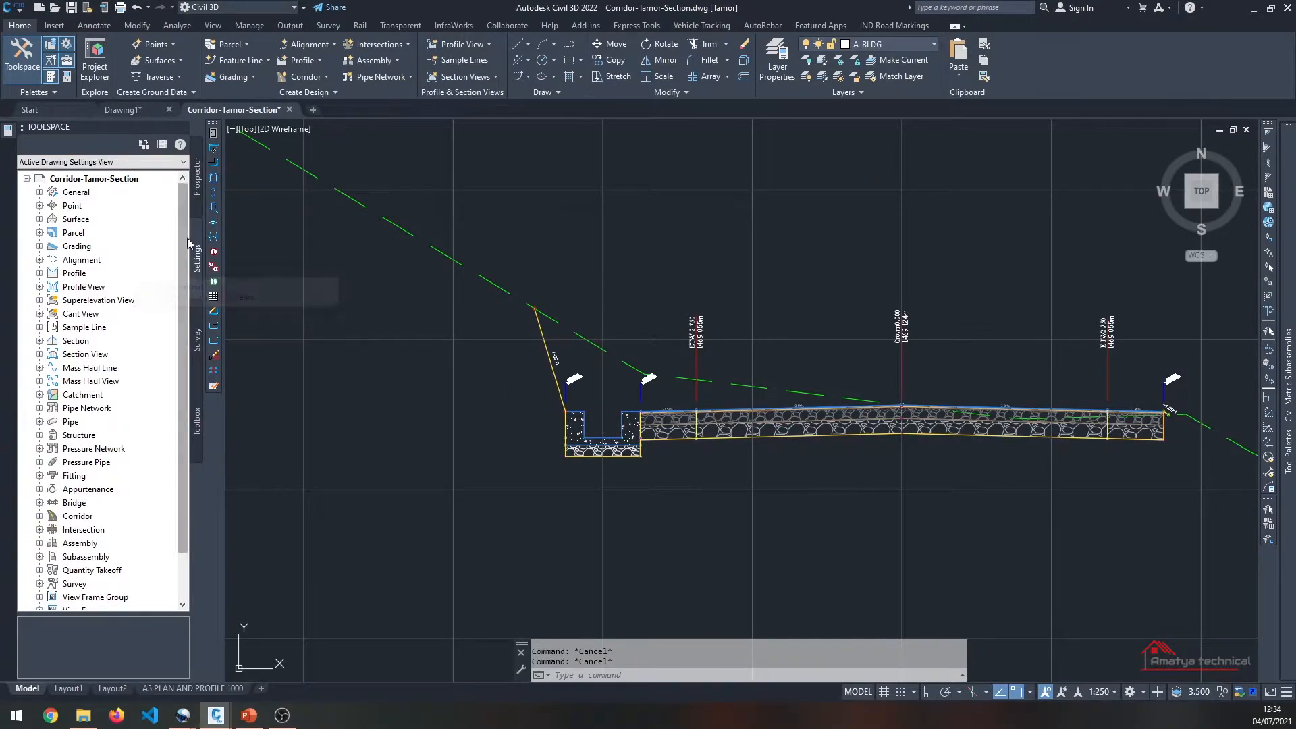
click(40, 193)
click(52, 219)
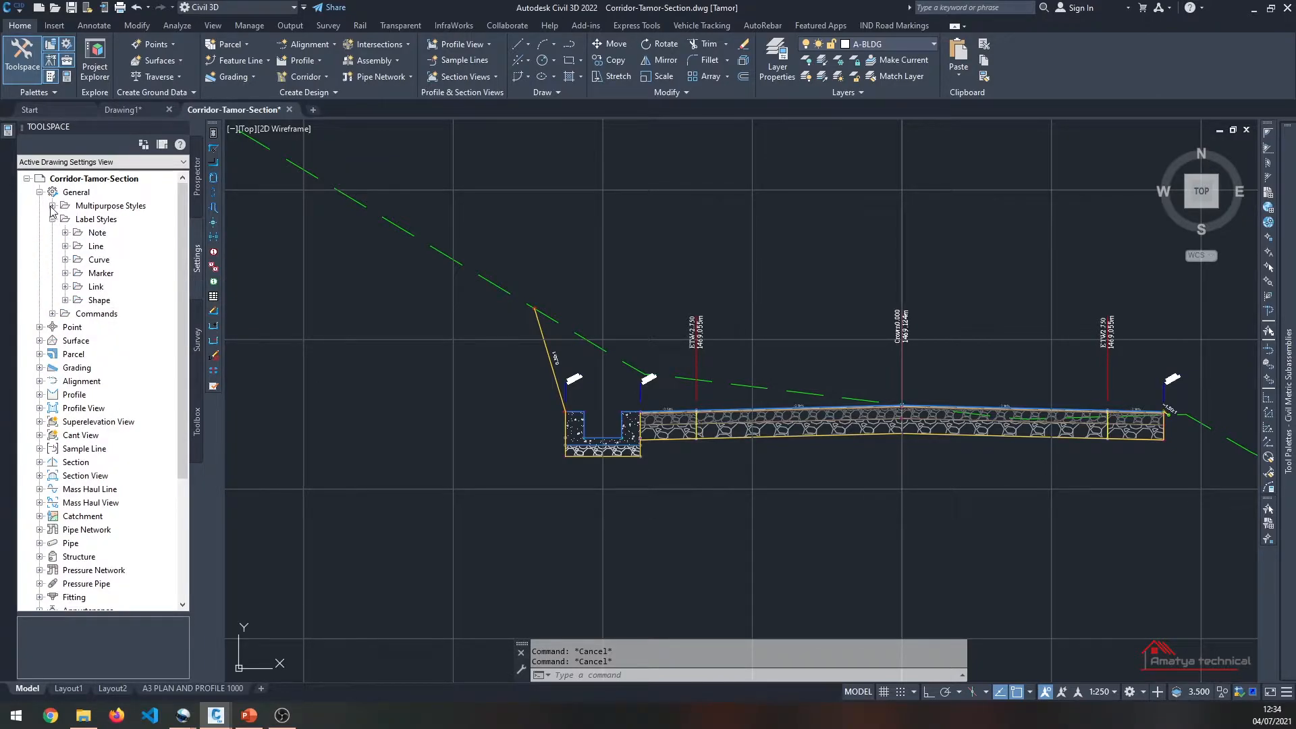
click(52, 206)
click(65, 273)
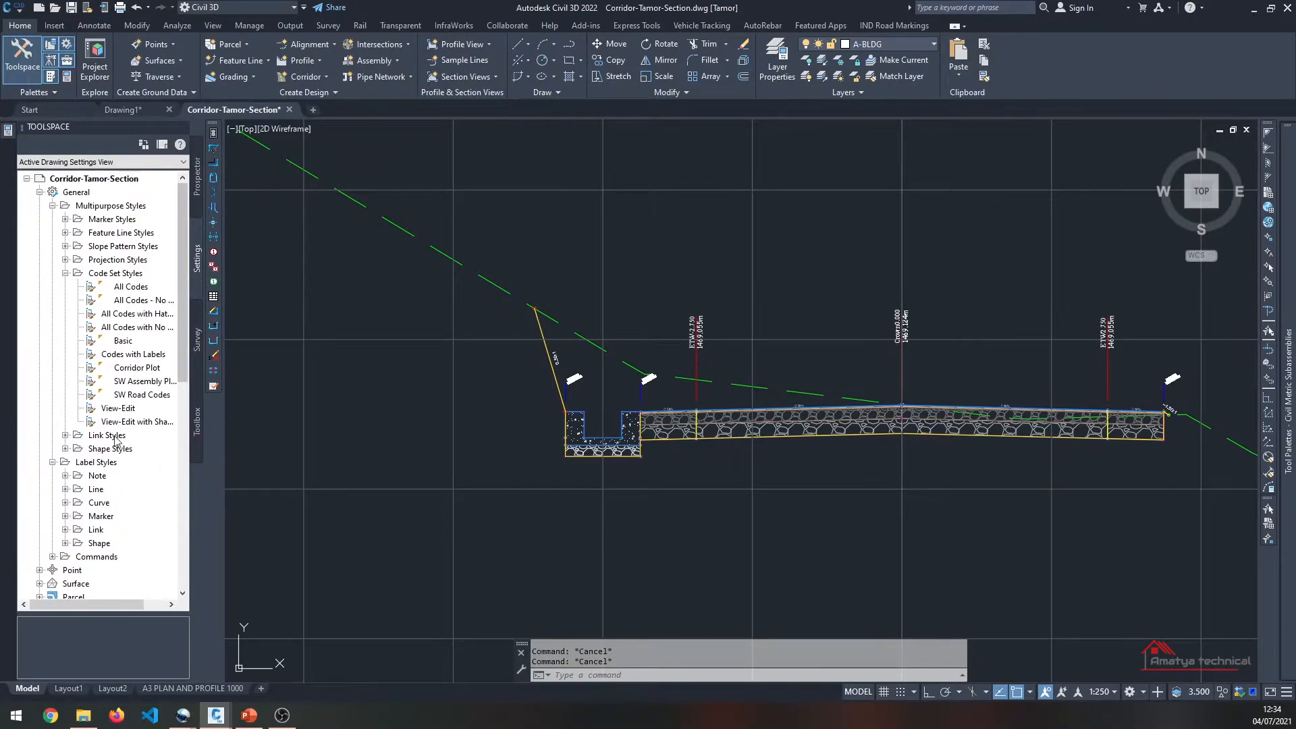
right_click(144, 399)
click(168, 404)
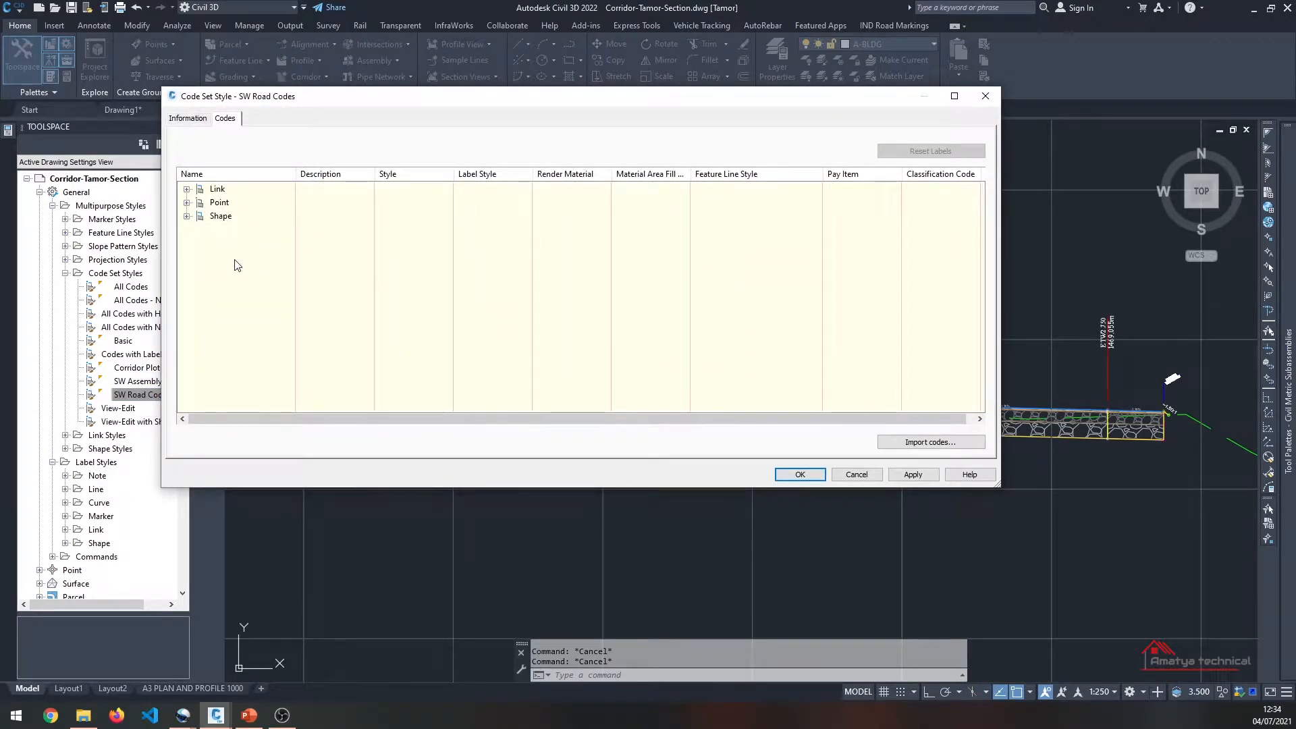
Step: Review the link and point codes and set the BackCurb point code's label style to Off- Elevation Plot in SW Road Codes
click(196, 194)
click(188, 192)
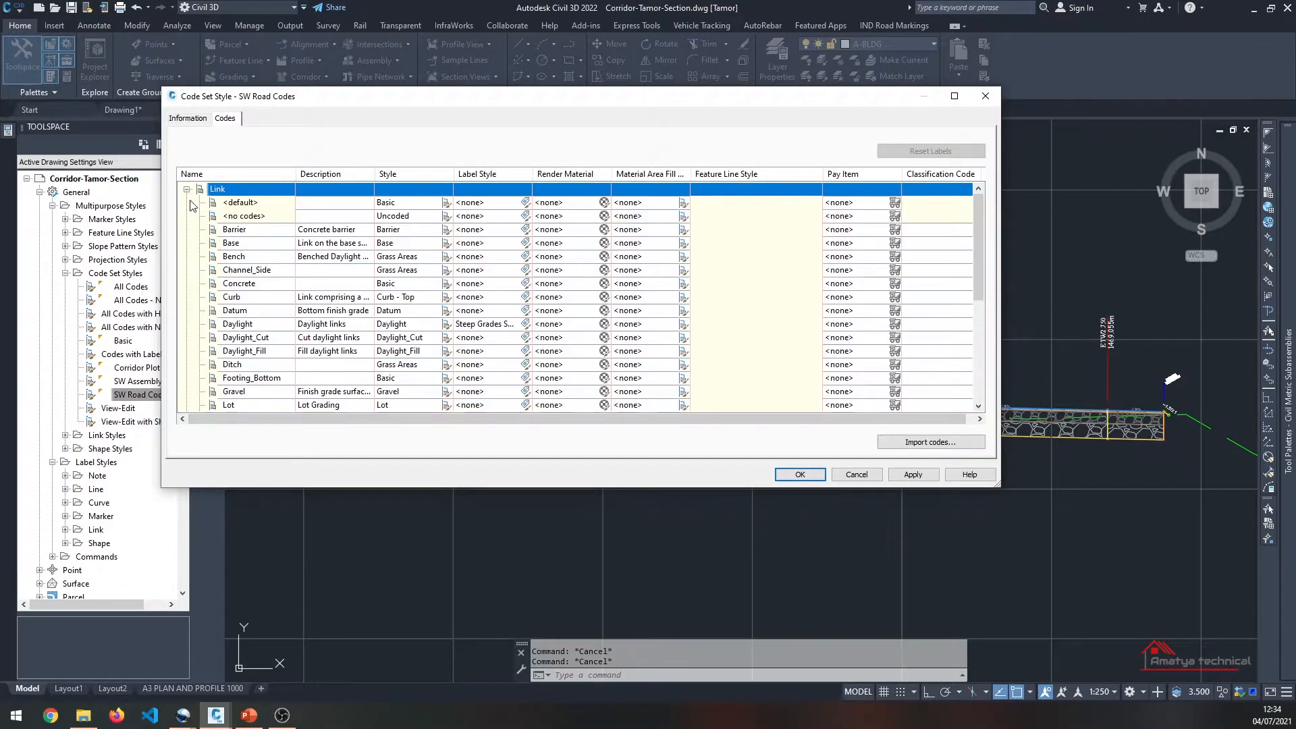
scroll(335, 296, down, 4)
scroll(336, 297, down, 2)
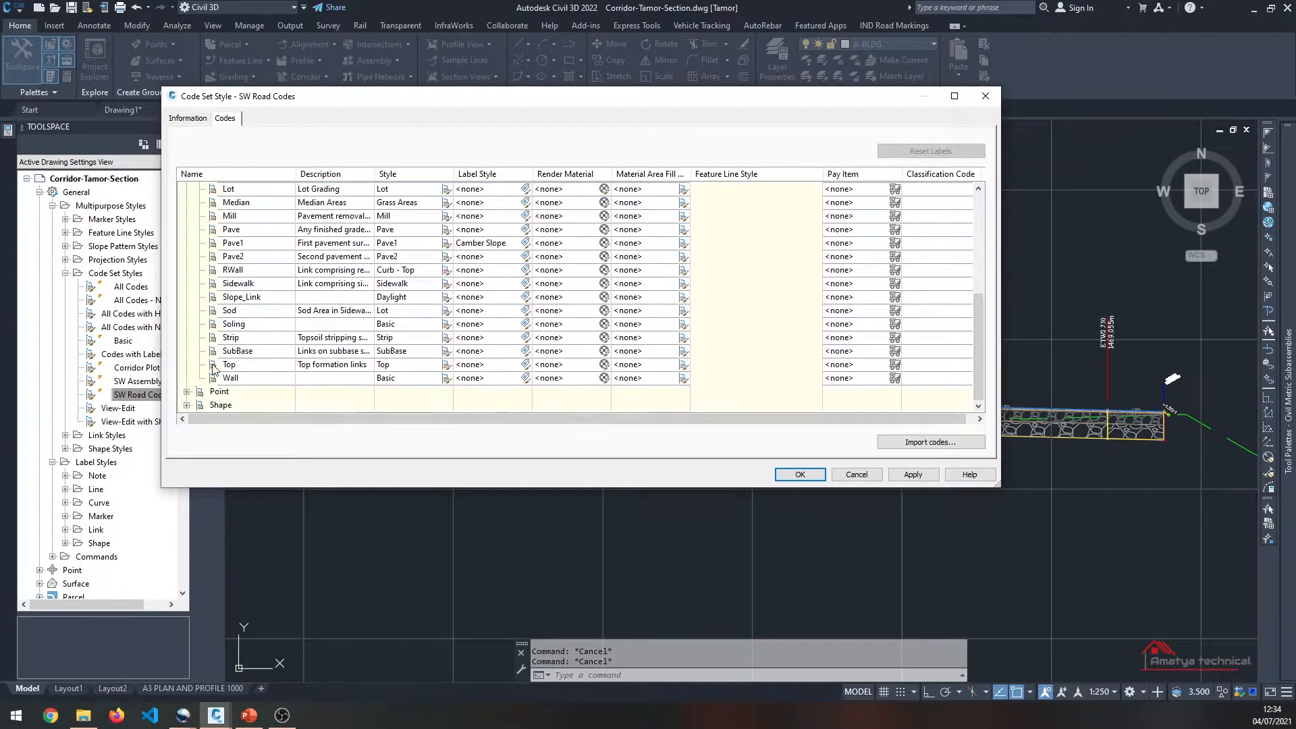
click(189, 392)
scroll(351, 310, down, 4)
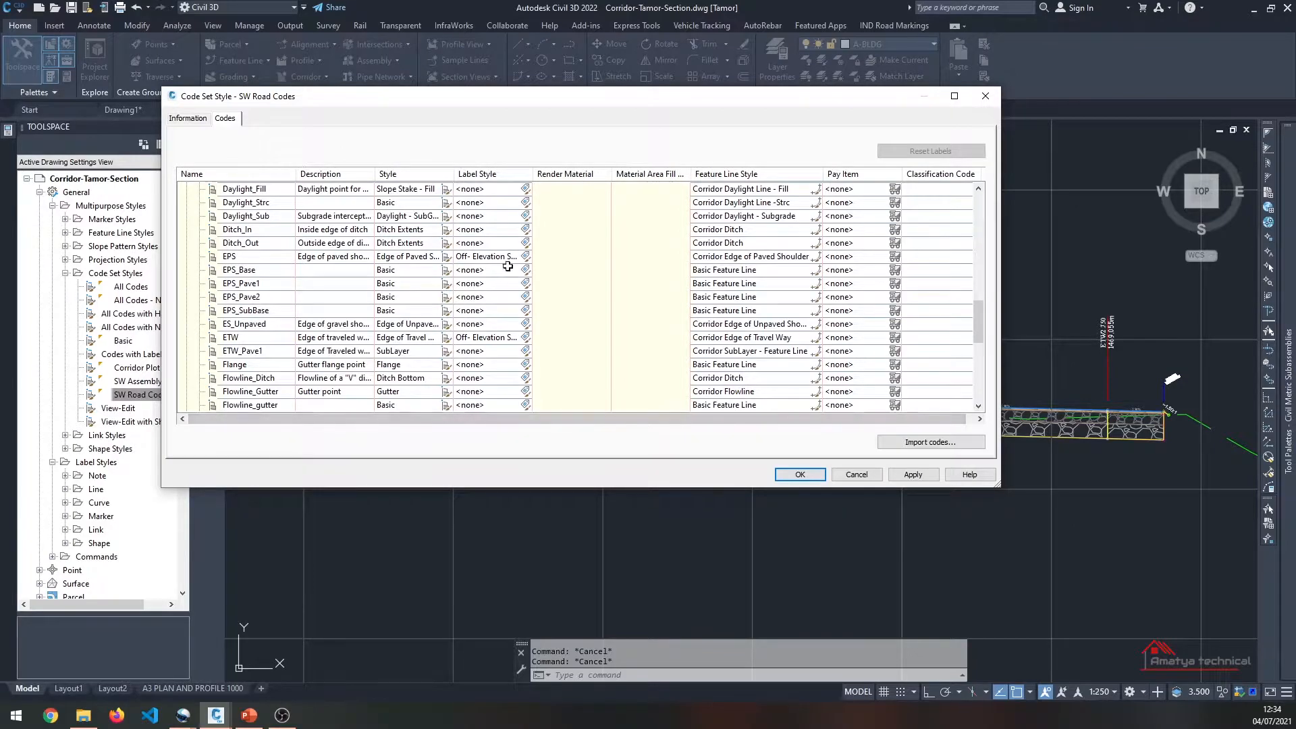
scroll(491, 285, up, 6)
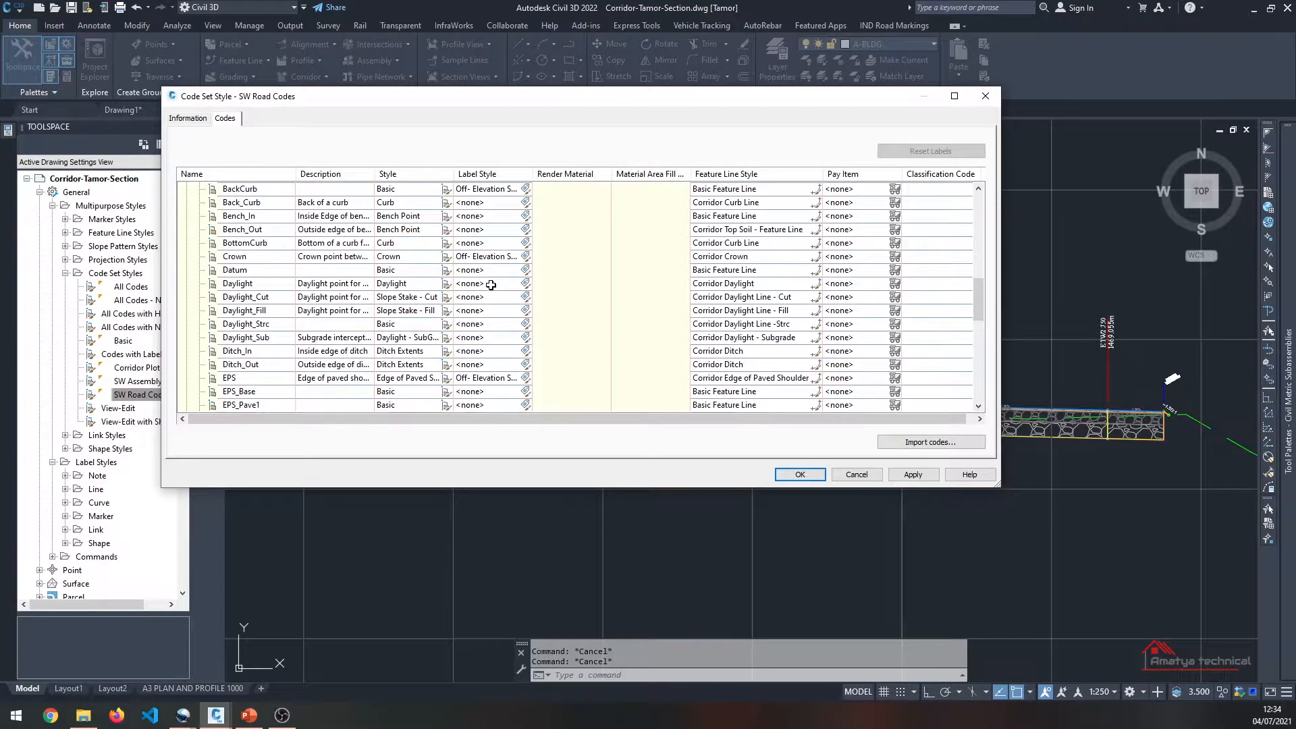
click(526, 297)
click(635, 343)
click(585, 366)
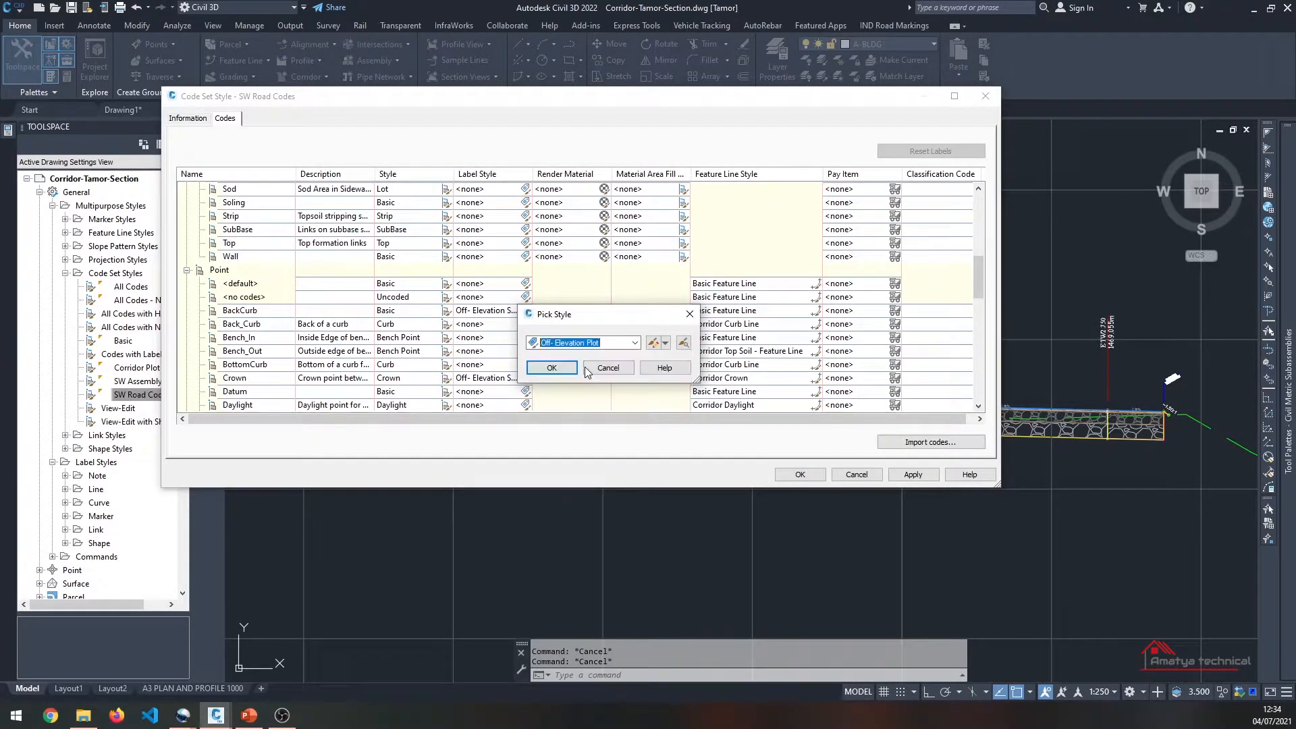
click(551, 368)
Step: Set the EPS point code's label style to Off- Elevation Plot and accept the SW Road Codes code set style
scroll(456, 324, down, 10)
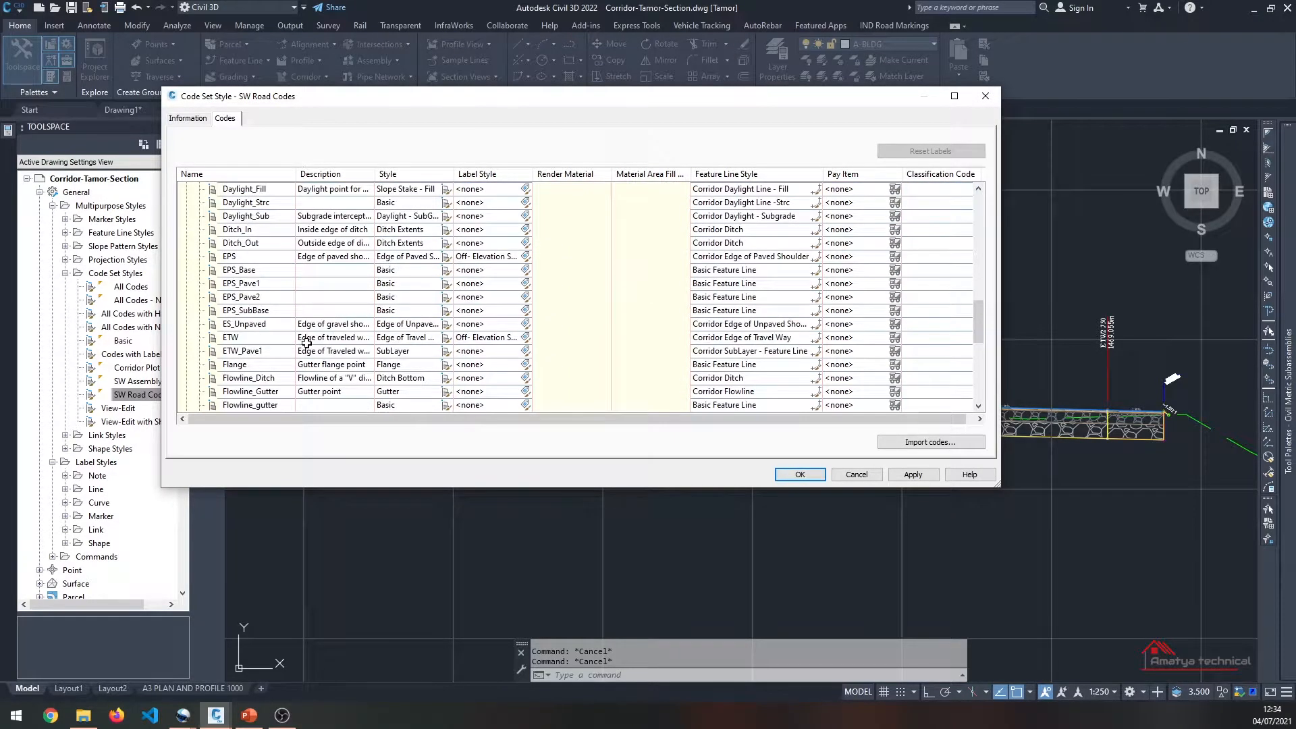
click(279, 247)
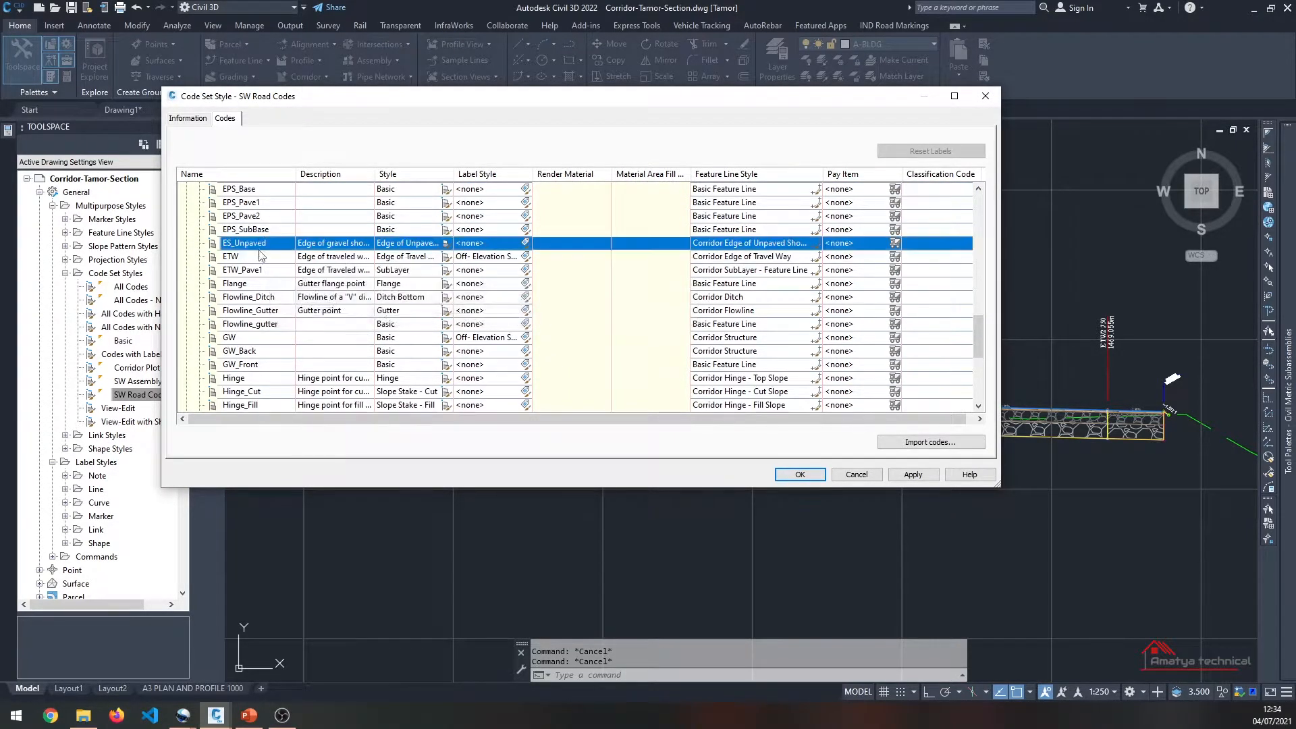
scroll(304, 257, up, 1)
click(337, 216)
click(525, 216)
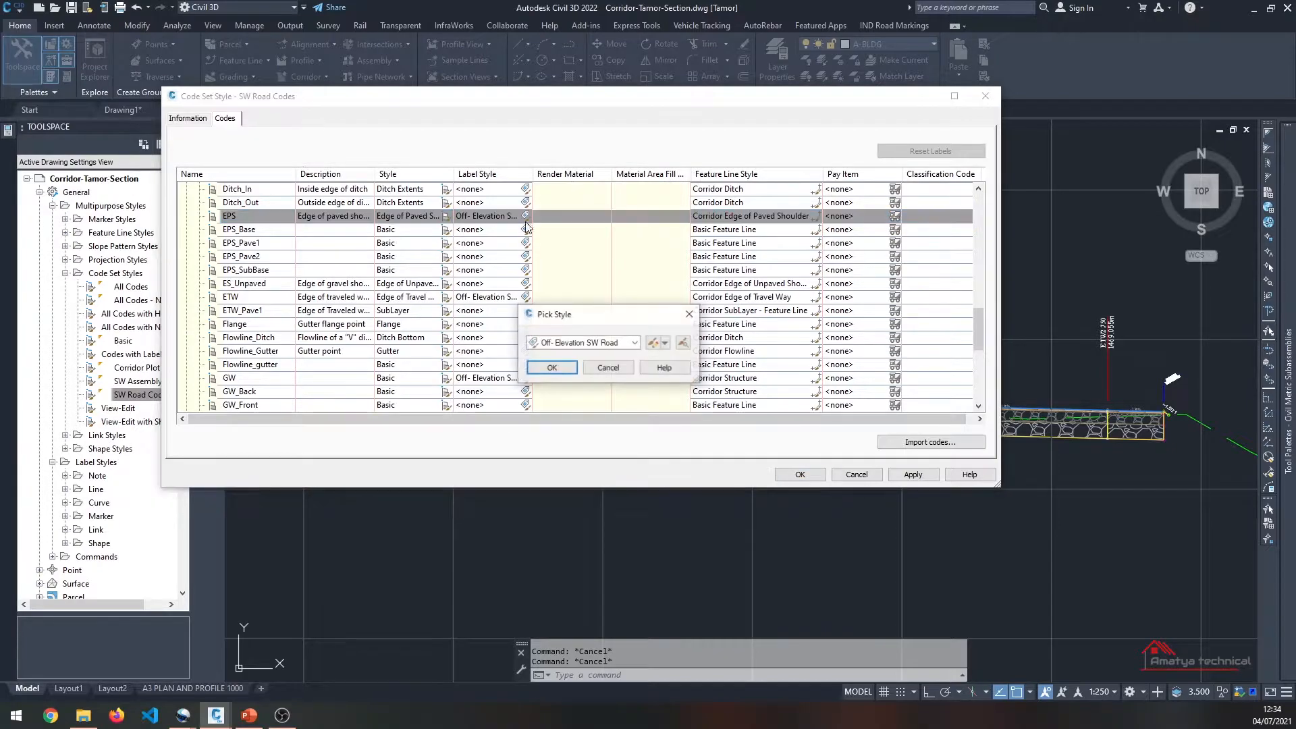
click(584, 343)
click(552, 369)
click(800, 474)
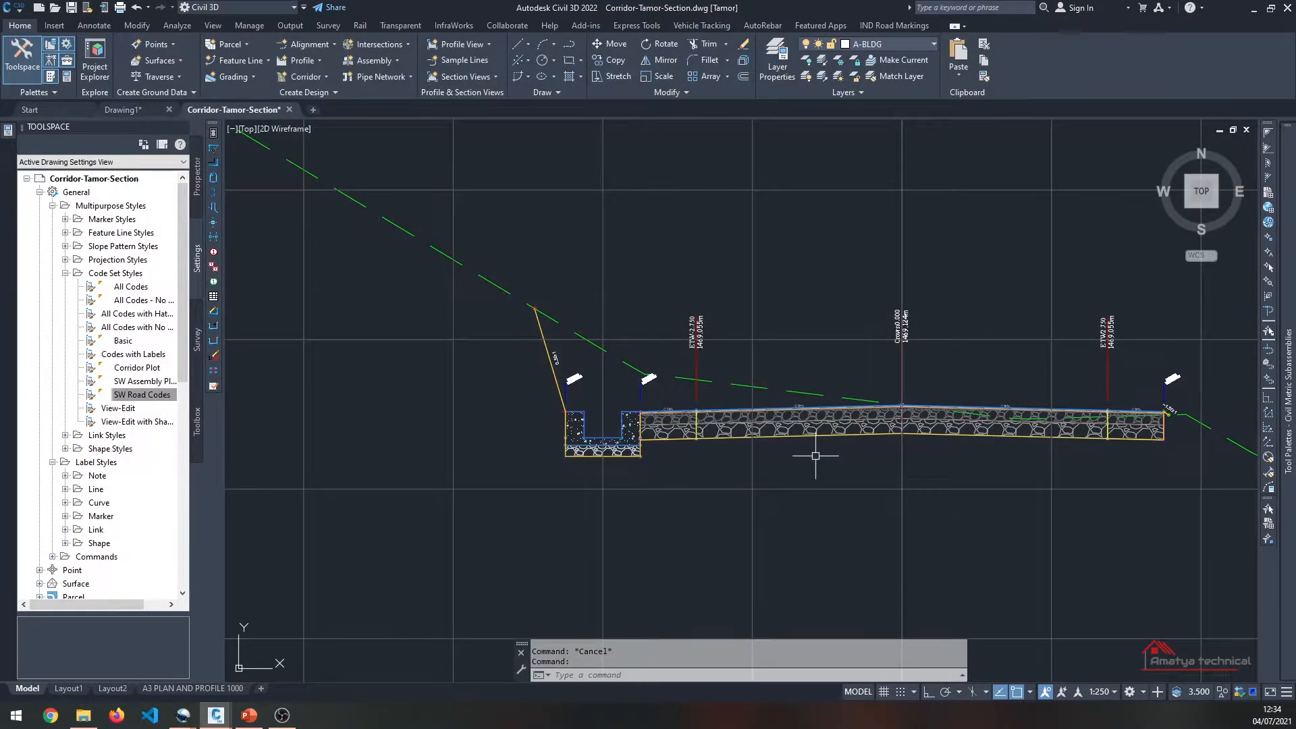
scroll(631, 409, down, 2)
scroll(626, 401, up, 2)
click(627, 400)
Step: Pick Off- Elevation SW Road for the BackCurb point code's labels in the SW Assembly Plot code set style and apply it
click(168, 382)
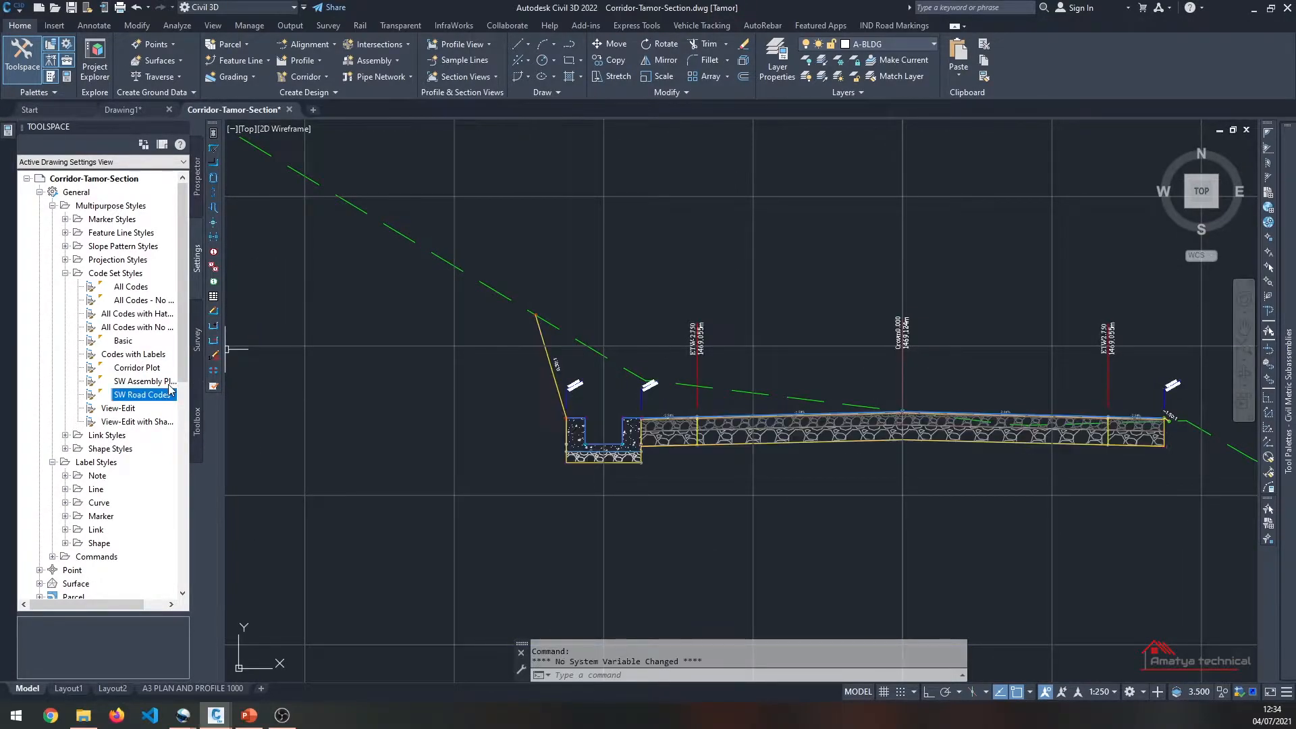
right_click(168, 383)
click(189, 394)
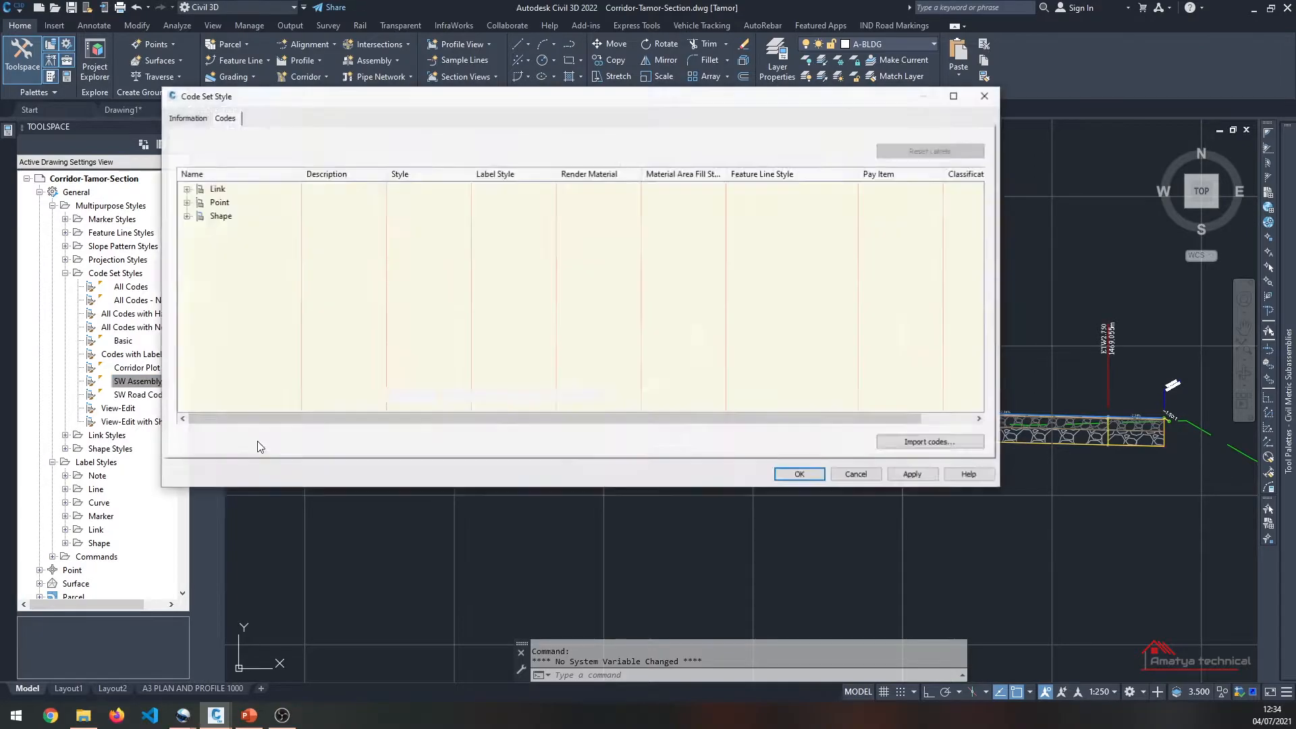
click(190, 206)
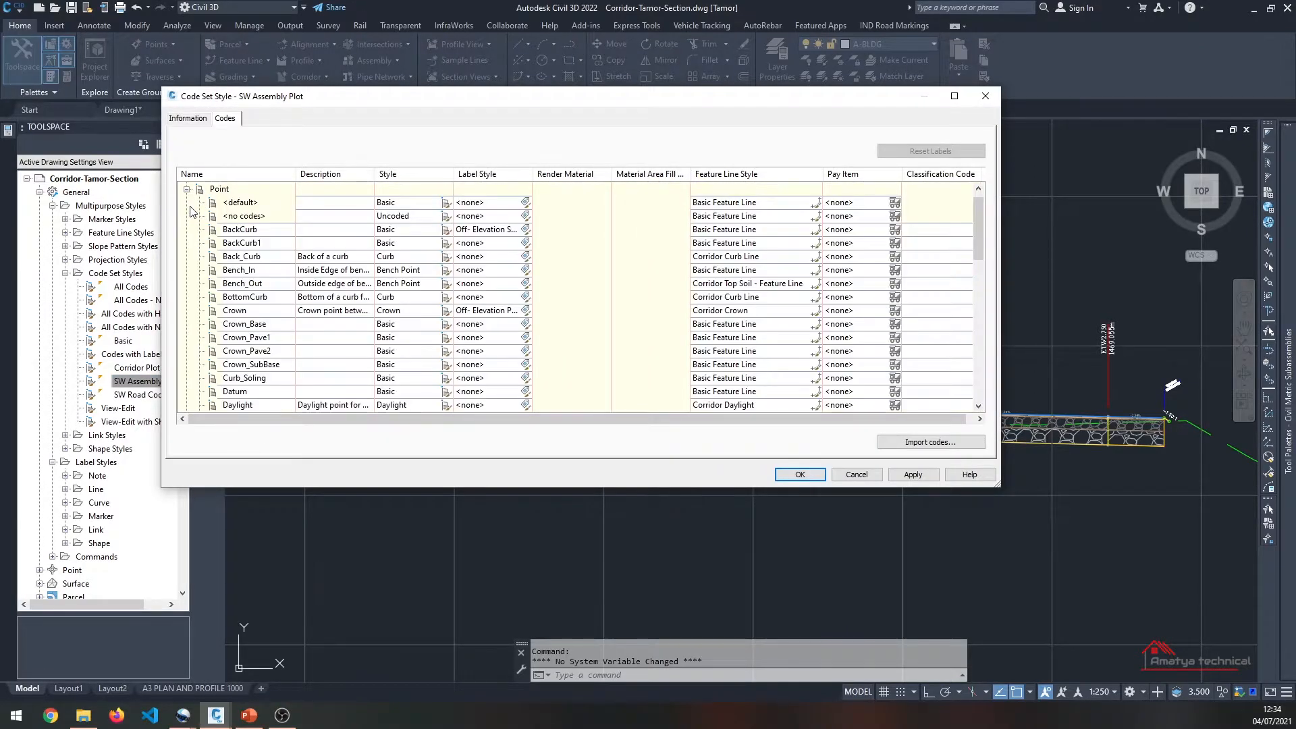
click(525, 230)
click(622, 344)
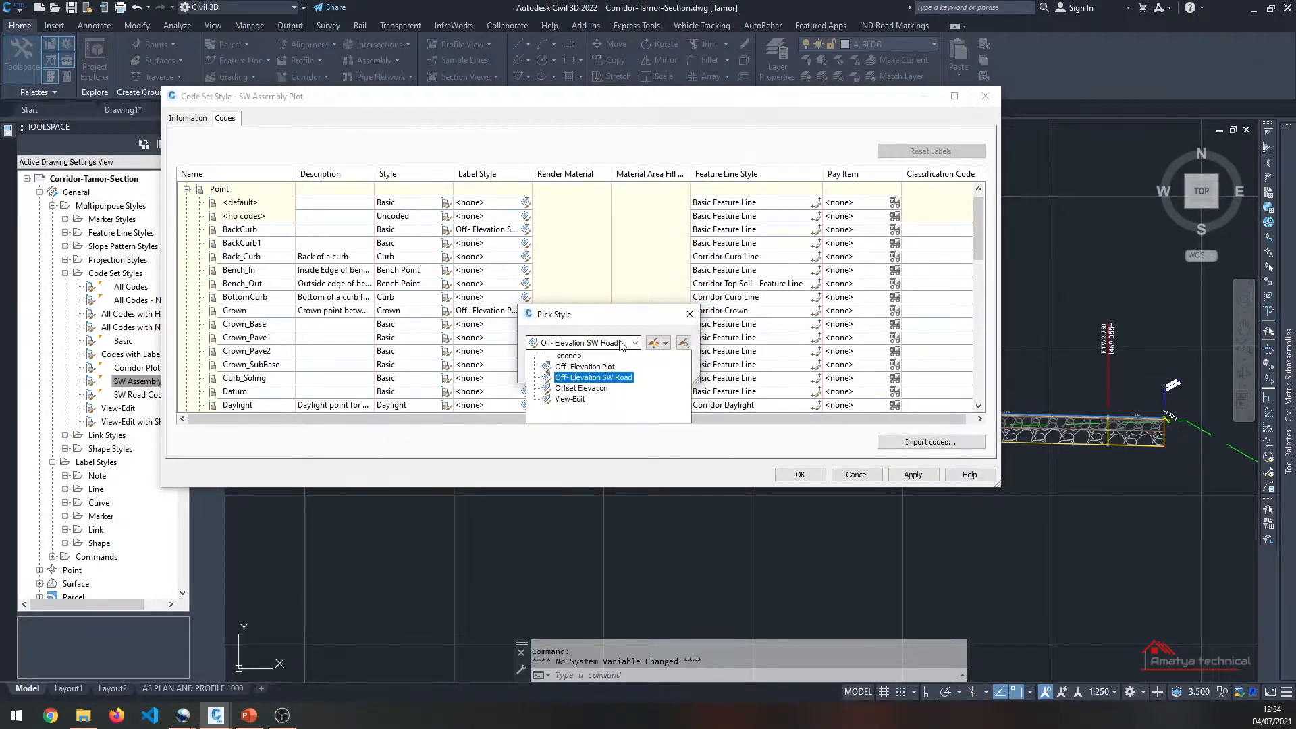
click(594, 378)
click(551, 366)
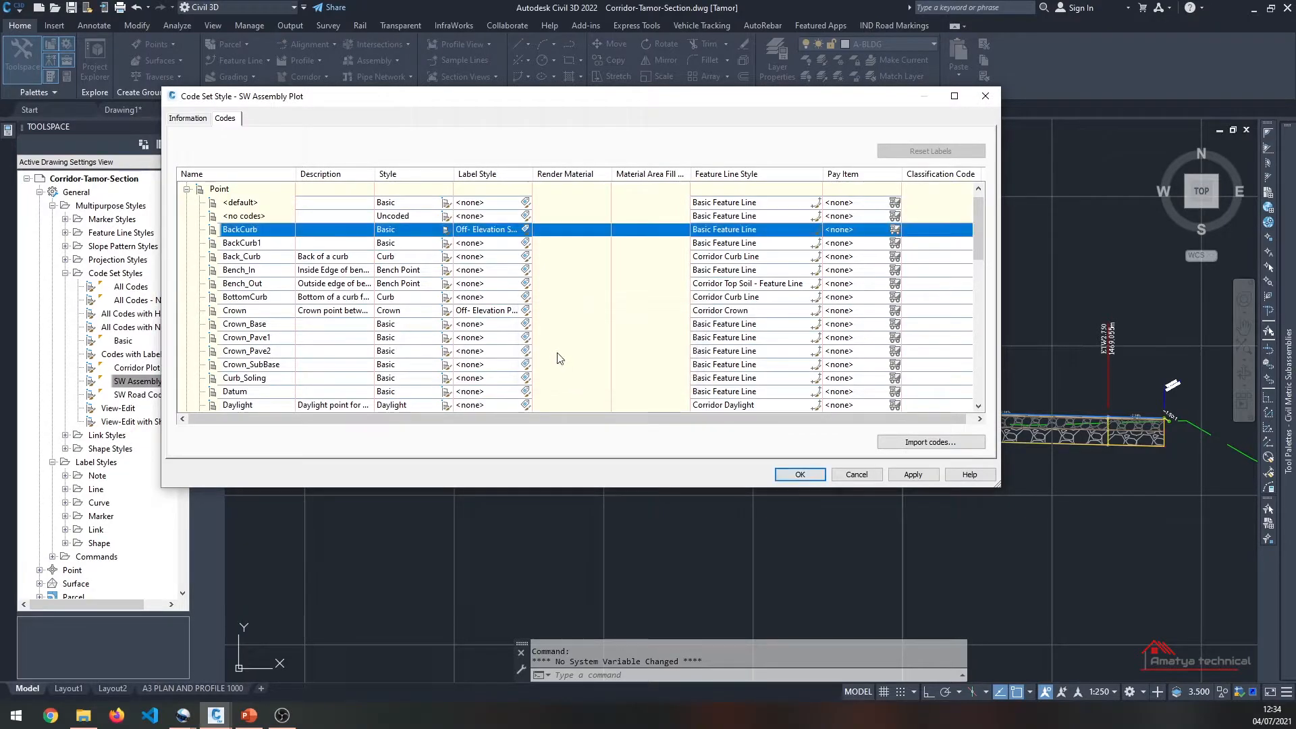
click(913, 475)
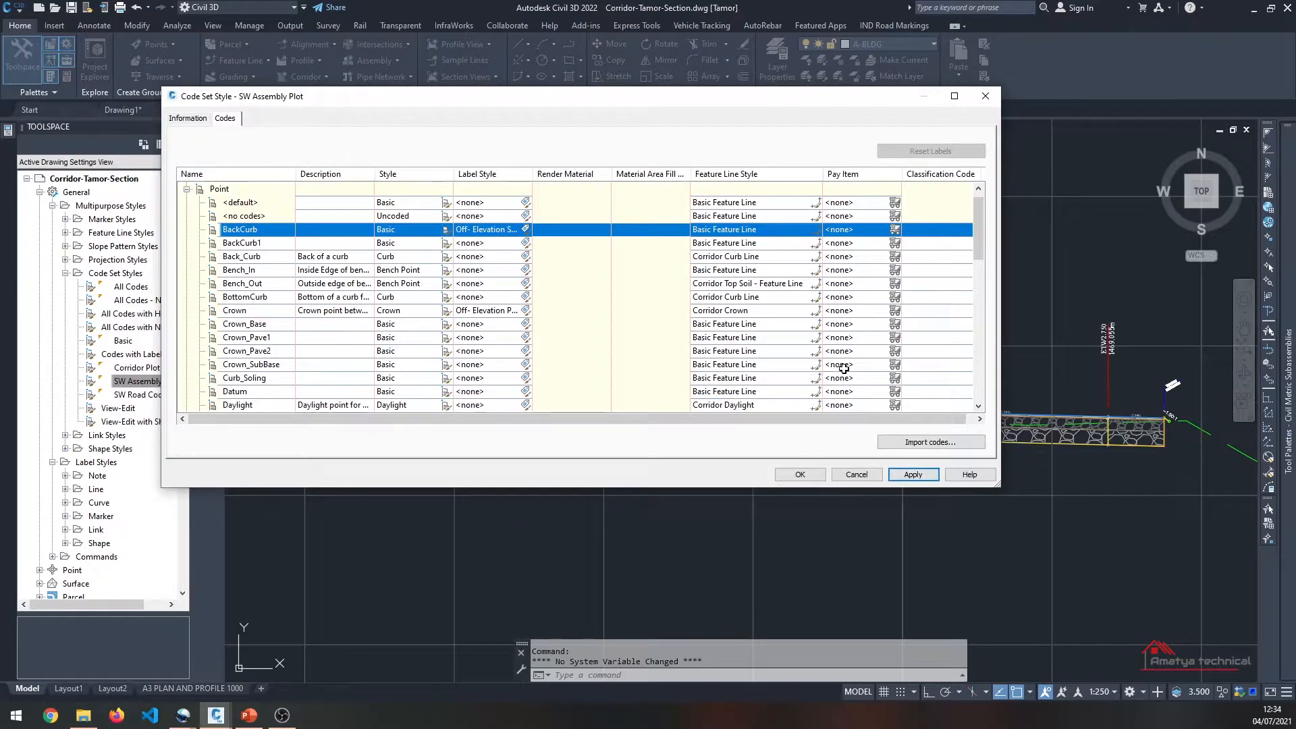
click(801, 476)
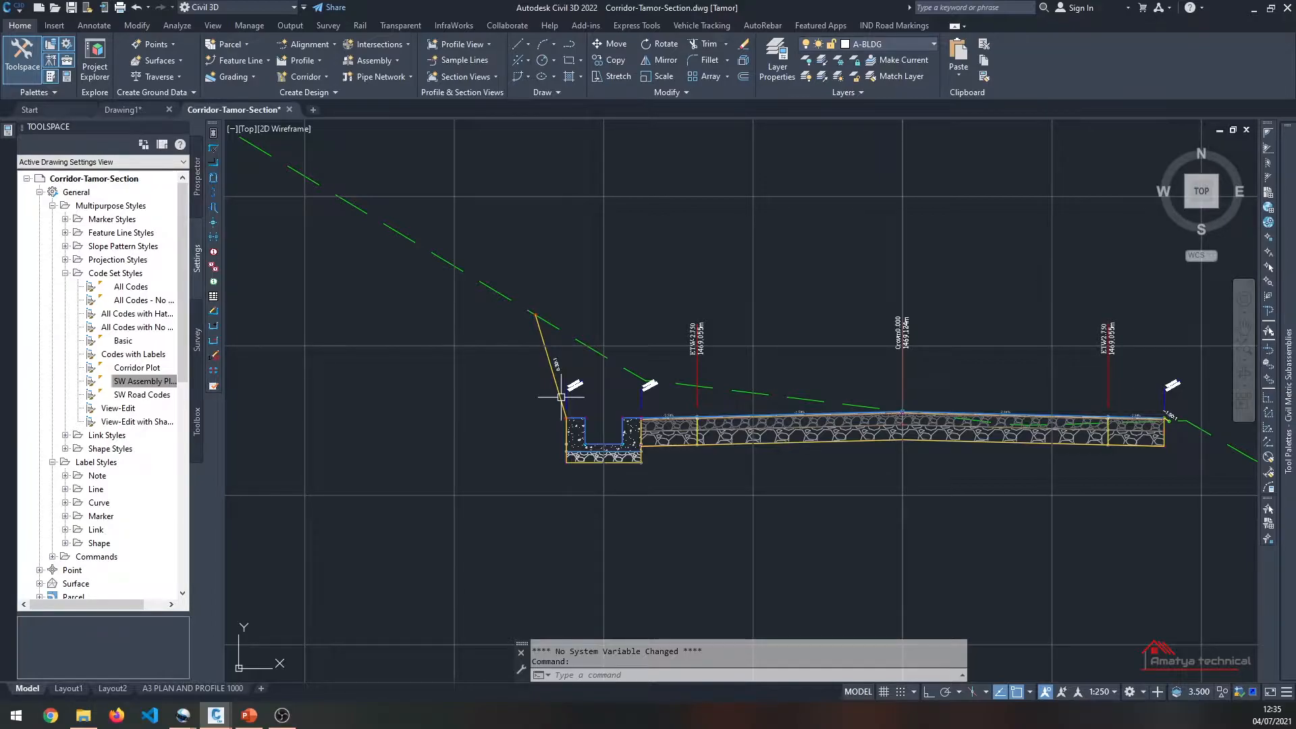
Step: Examine the section's back of curb and paved shoulder edge labels up close
middle_drag(561, 397, 546, 366)
scroll(538, 361, down, 6)
key(Escape)
scroll(628, 397, up, 6)
middle_drag(488, 311, 720, 522)
click(711, 503)
scroll(690, 487, up, 4)
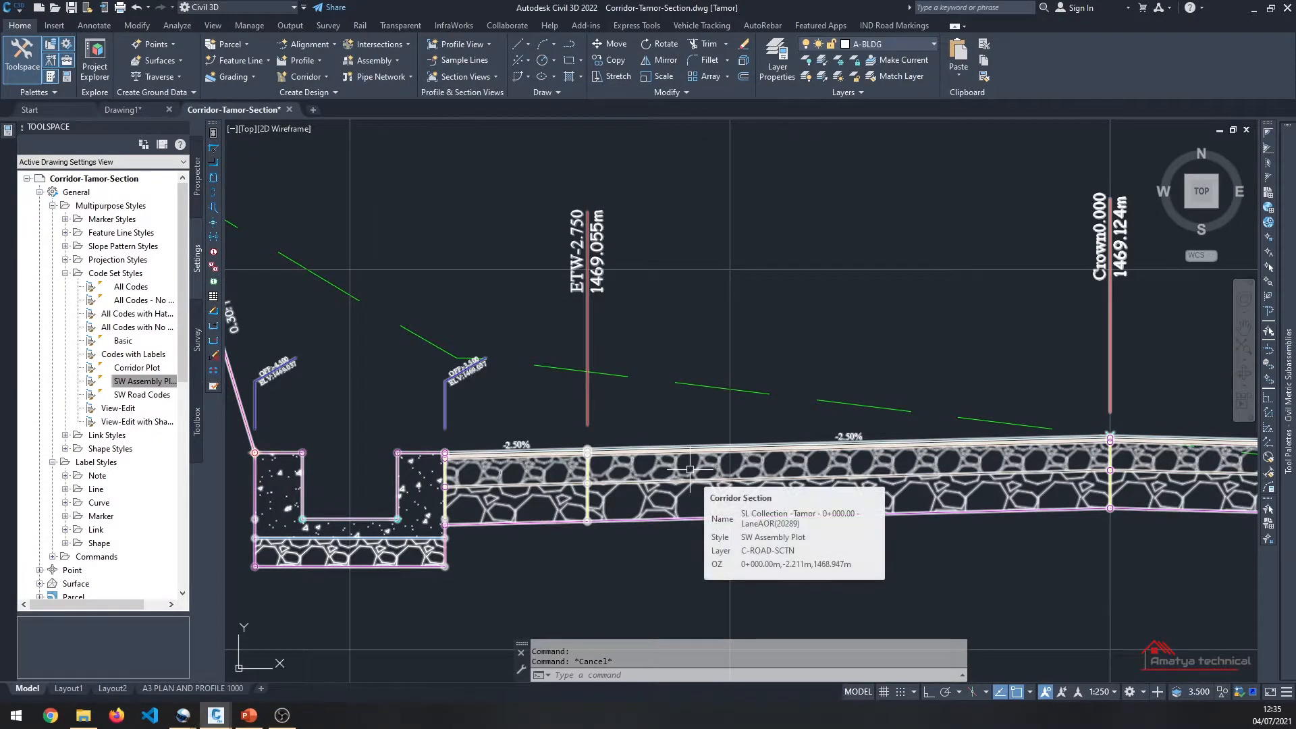
Step: Edit the corridor section's code set style and set the BackCurb point code's label style to Off- Elevation Plot
click(690, 469)
right_click(689, 480)
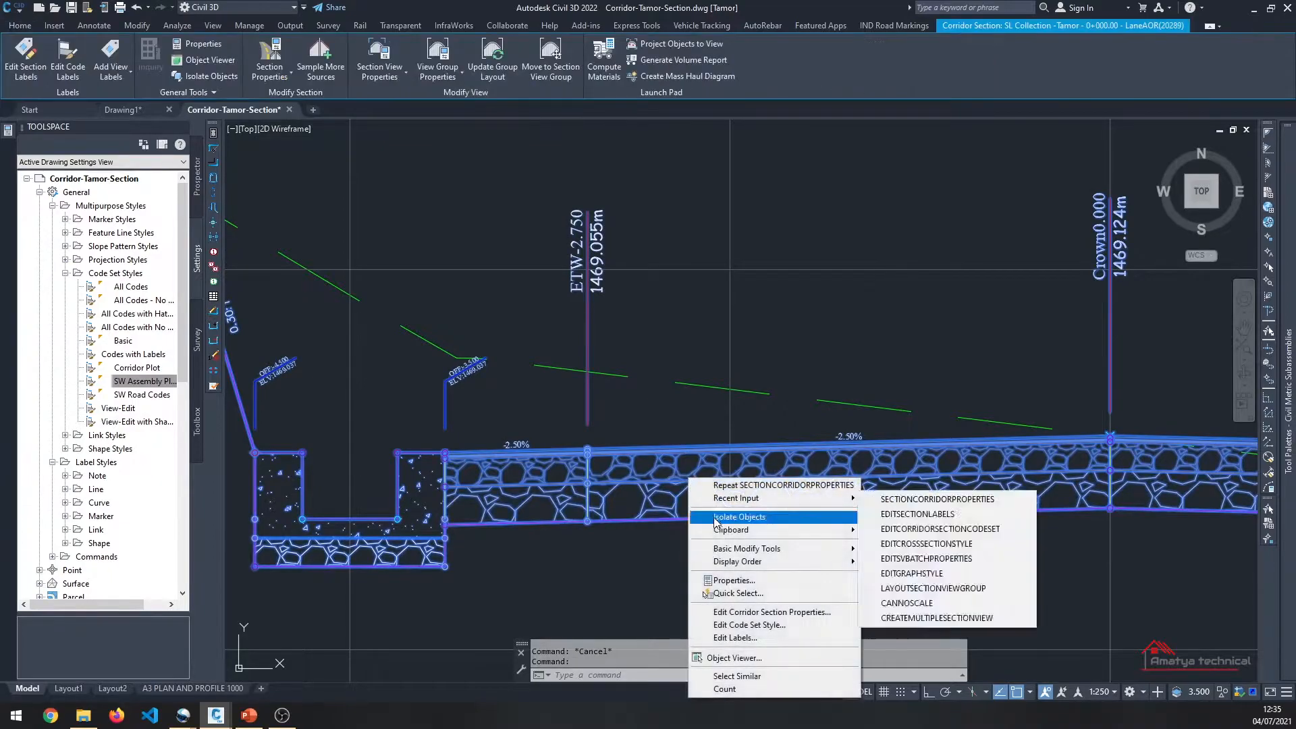
click(749, 625)
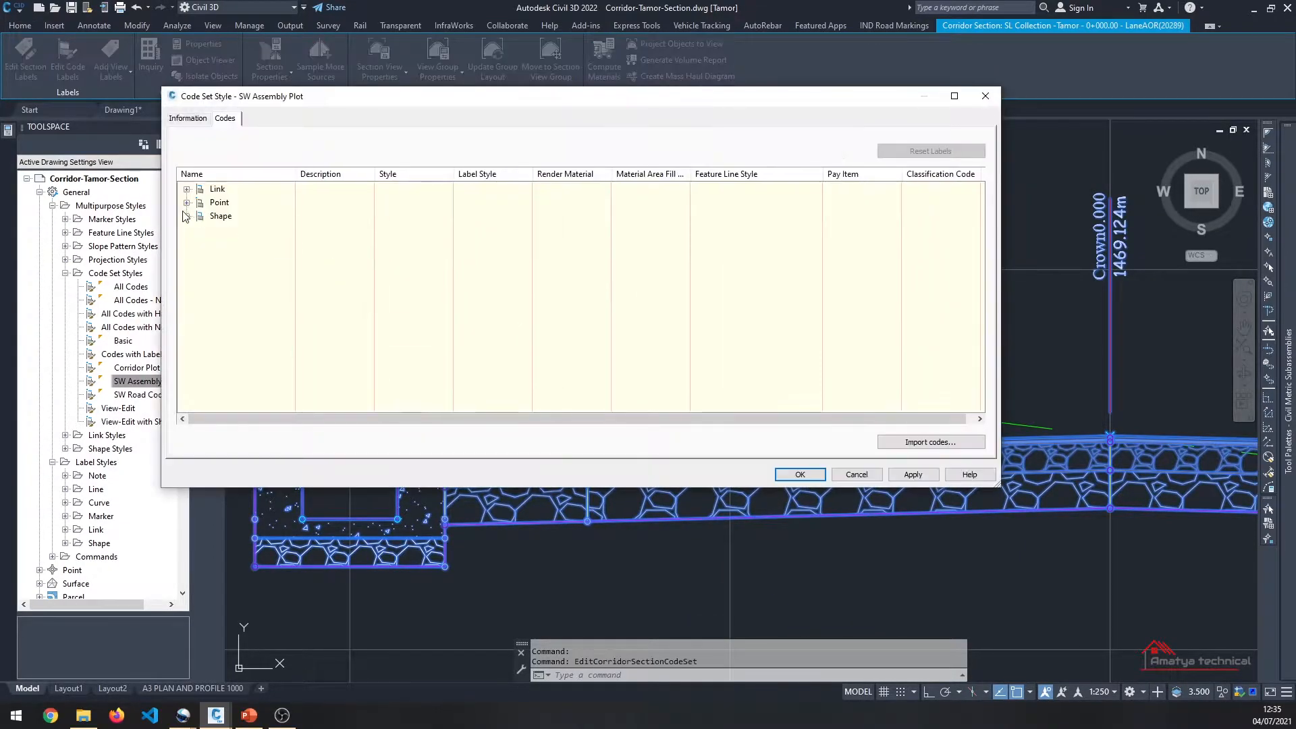
click(187, 202)
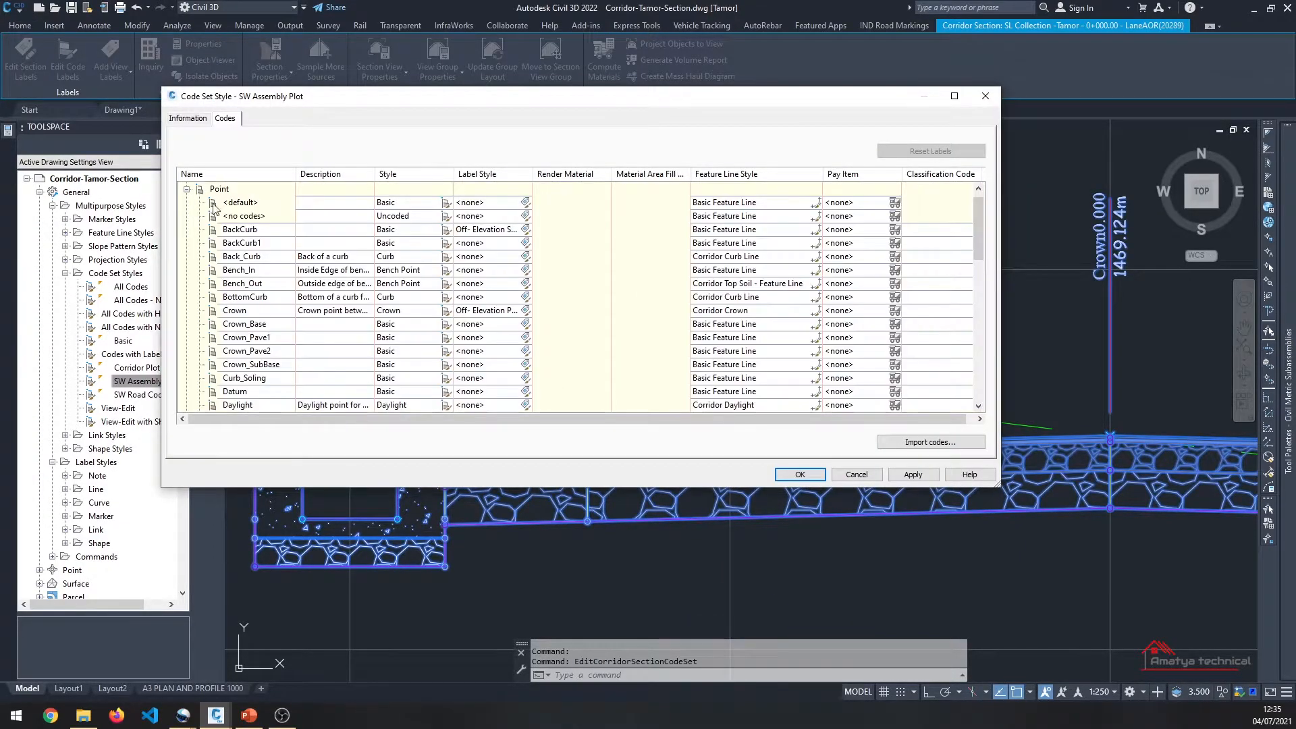
click(526, 229)
click(634, 343)
click(599, 373)
click(552, 368)
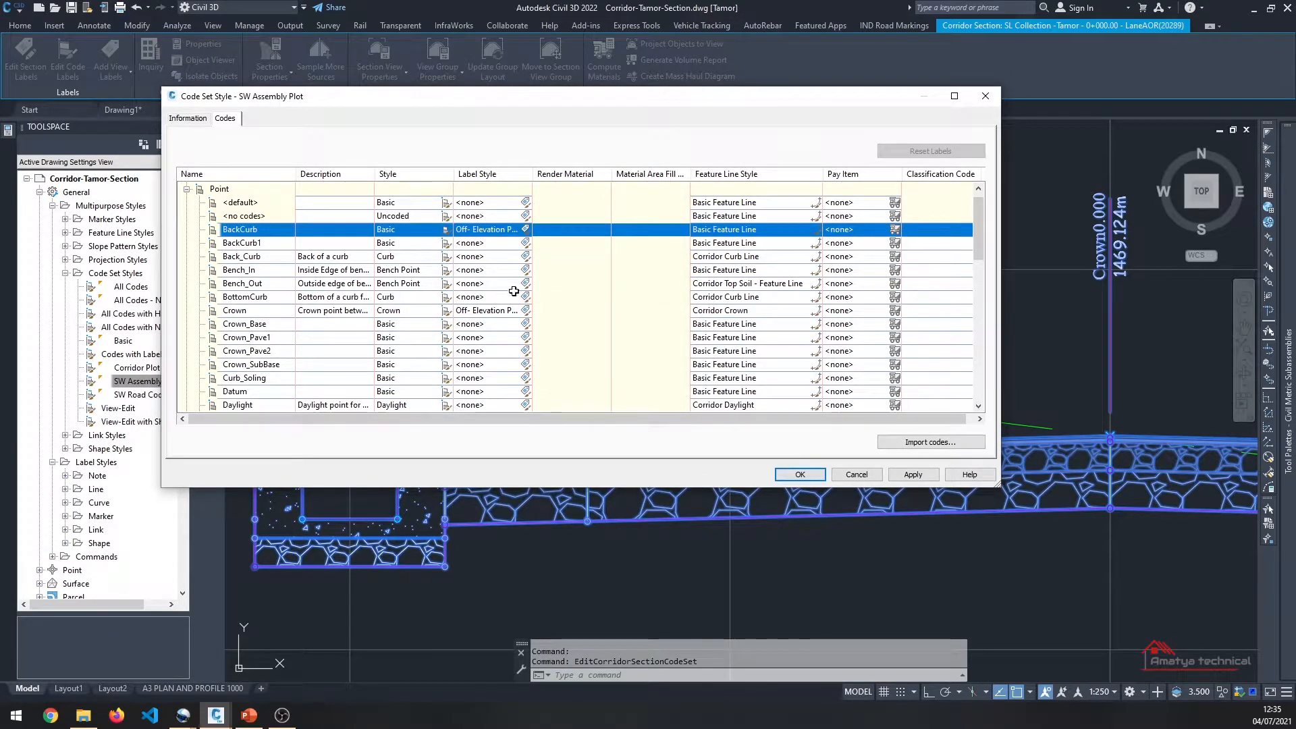
Step: Set the EPS point code's label style to Off- Elevation Plot, accept the code set style, and check the section's labels
scroll(265, 329, down, 4)
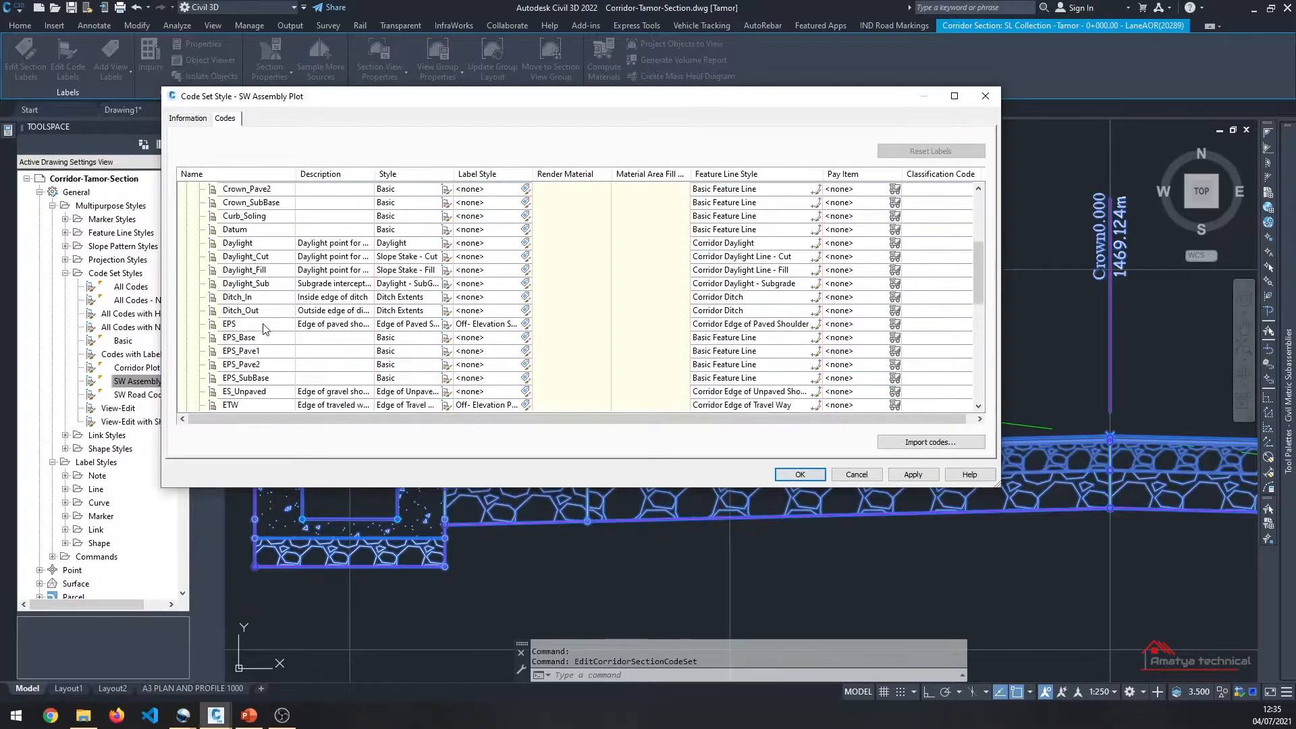
click(243, 324)
click(525, 324)
click(635, 343)
click(585, 366)
click(561, 375)
click(800, 475)
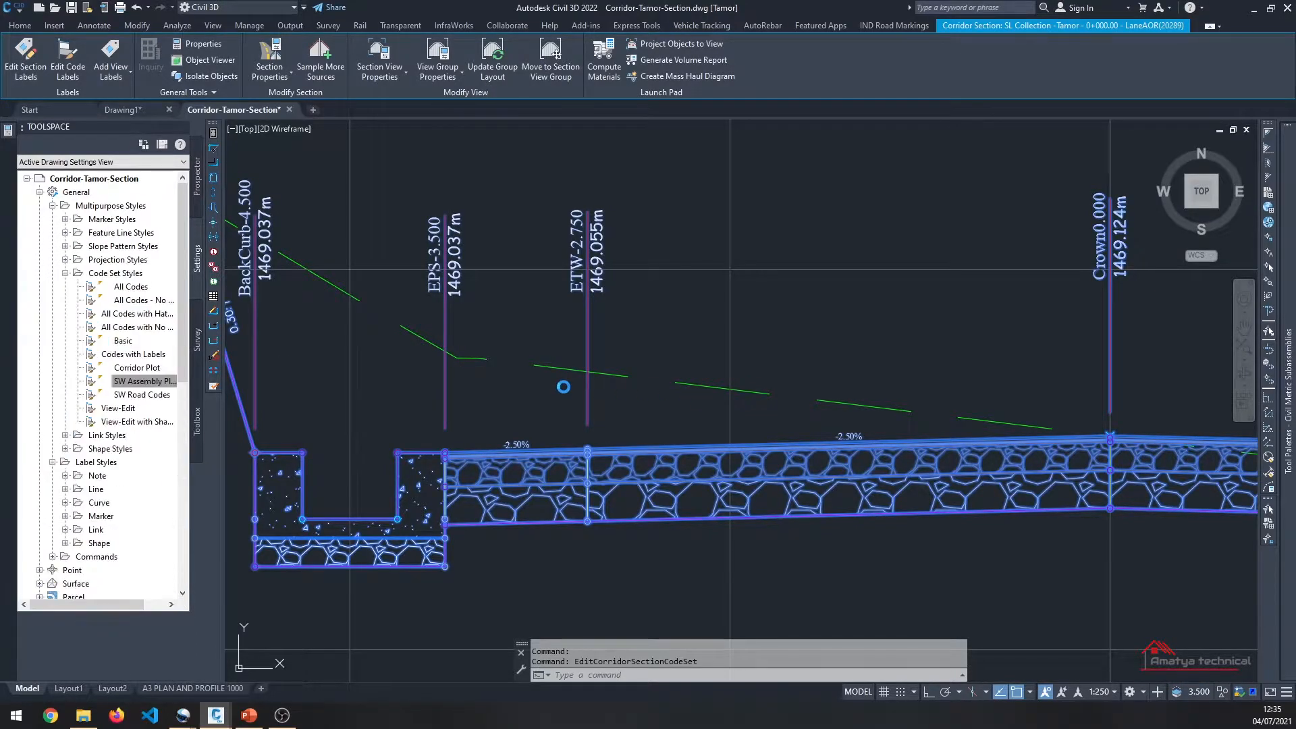
scroll(564, 387, down, 4)
key(Escape)
key(Escape)
scroll(642, 375, up, 3)
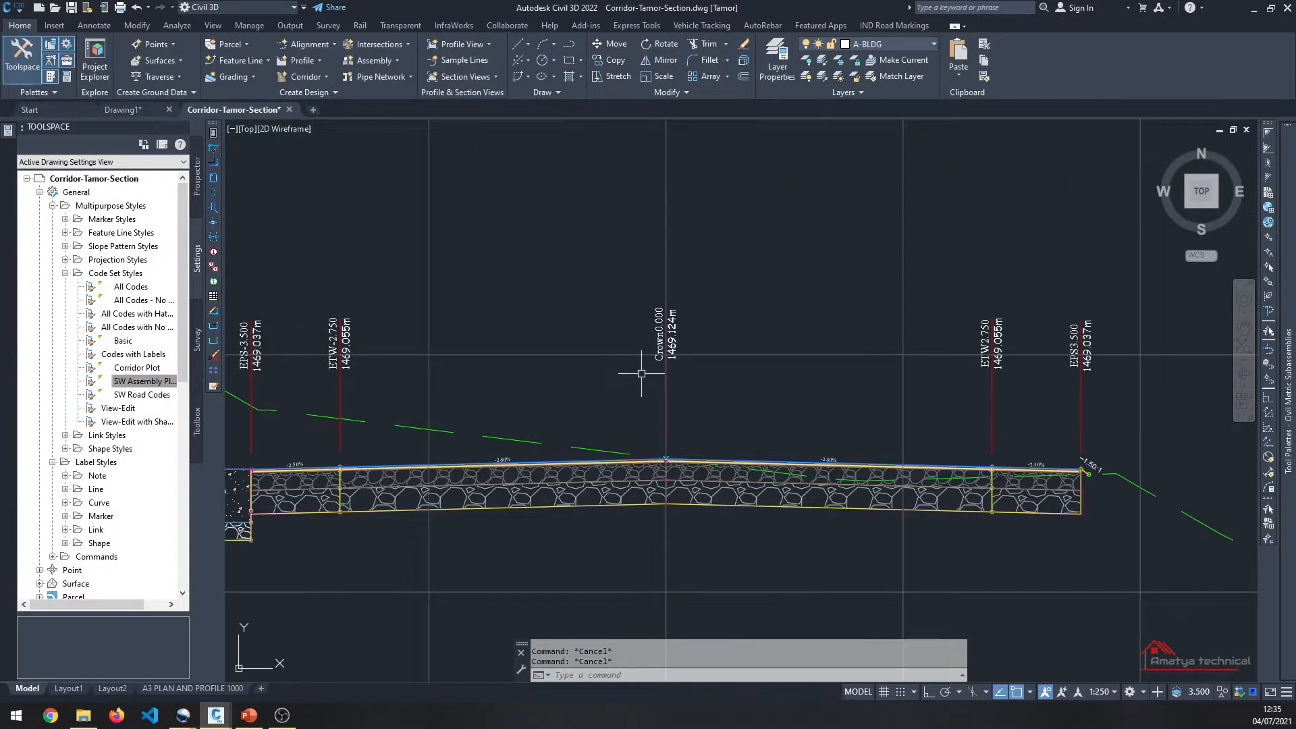
Step: Browse the generated cross-section views and examine how the corridor section sits within the grid at CH: 0+210.00
scroll(642, 379, down, 6)
scroll(592, 417, down, 3)
scroll(548, 347, up, 2)
scroll(549, 346, up, 2)
scroll(552, 343, down, 2)
mouse_move(668, 435)
middle_down()
mouse_move(515, 319)
mouse_move(595, 378)
mouse_move(520, 284)
middle_up()
middle_drag(629, 454, 564, 247)
middle_drag(589, 391, 587, 247)
scroll(972, 392, up, 8)
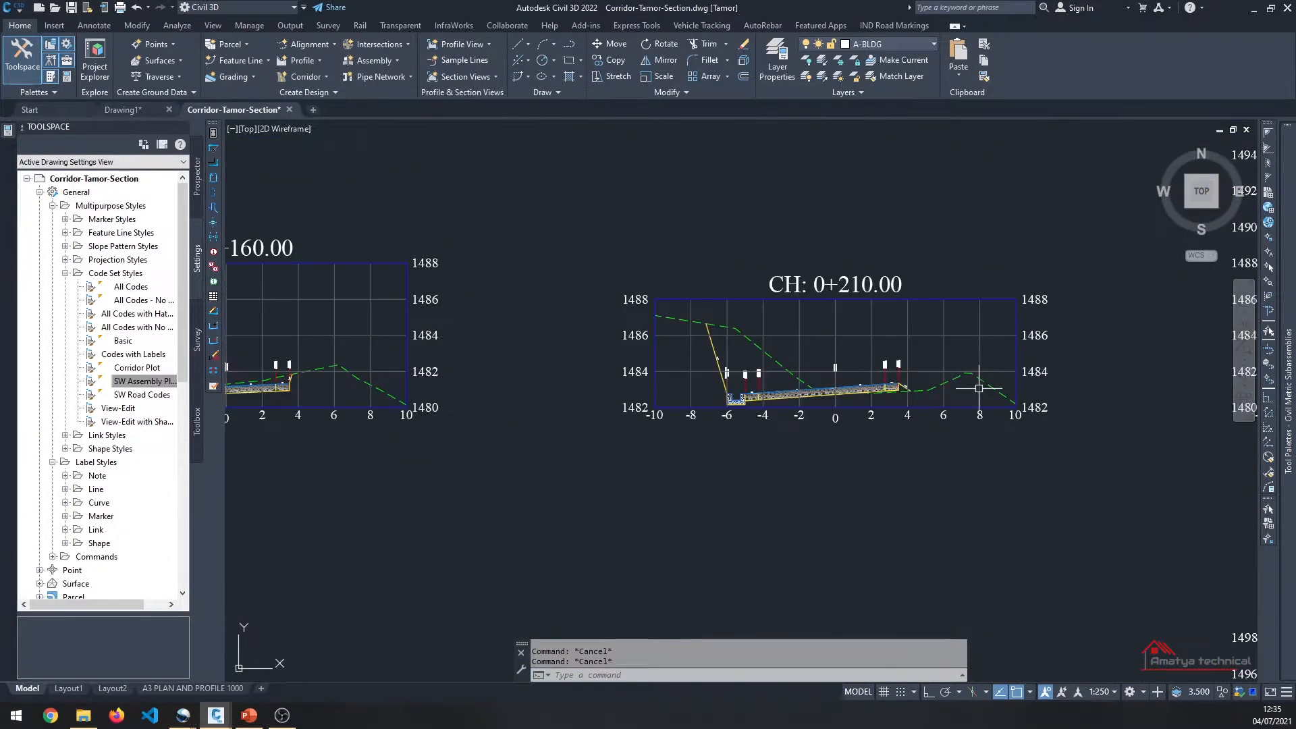
scroll(379, 415, up, 4)
scroll(774, 466, down, 8)
scroll(774, 466, up, 4)
scroll(774, 466, down, 2)
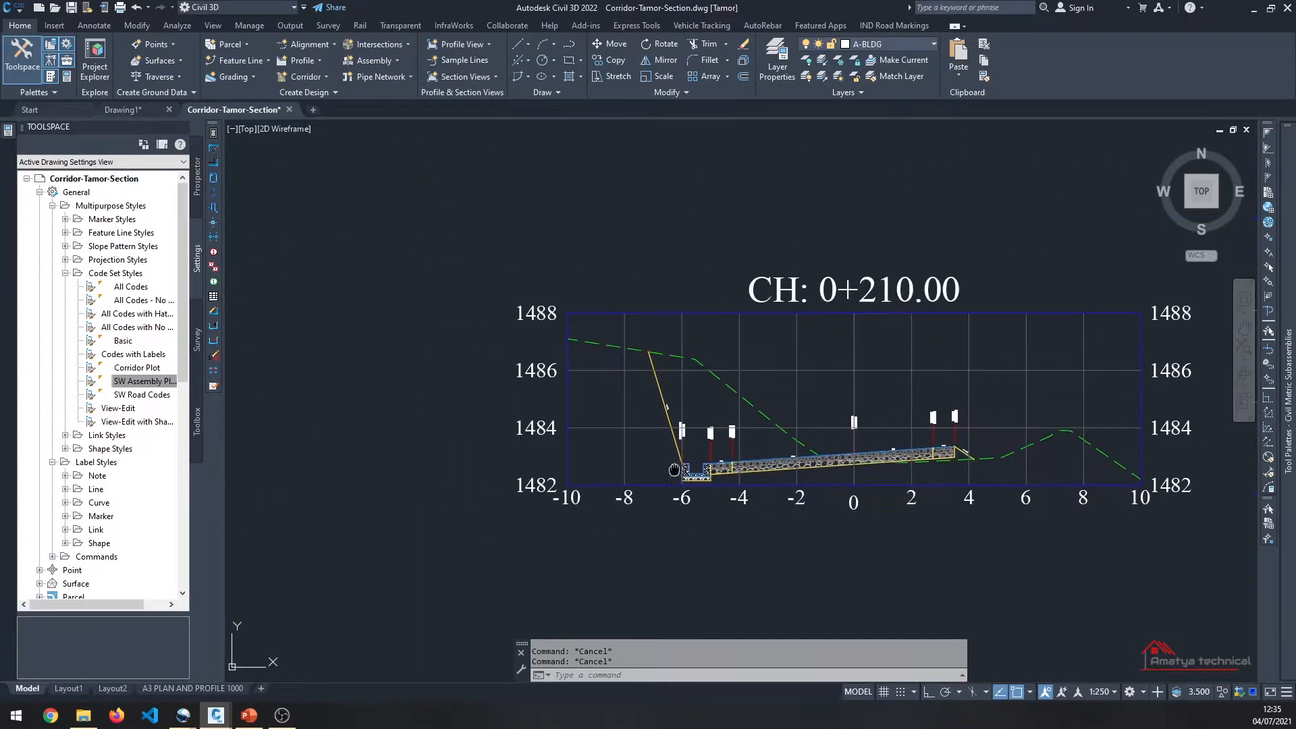
scroll(574, 478, up, 2)
Step: Review the grid and graph settings of the section view style used by the CH: 0+210.00 view
click(574, 478)
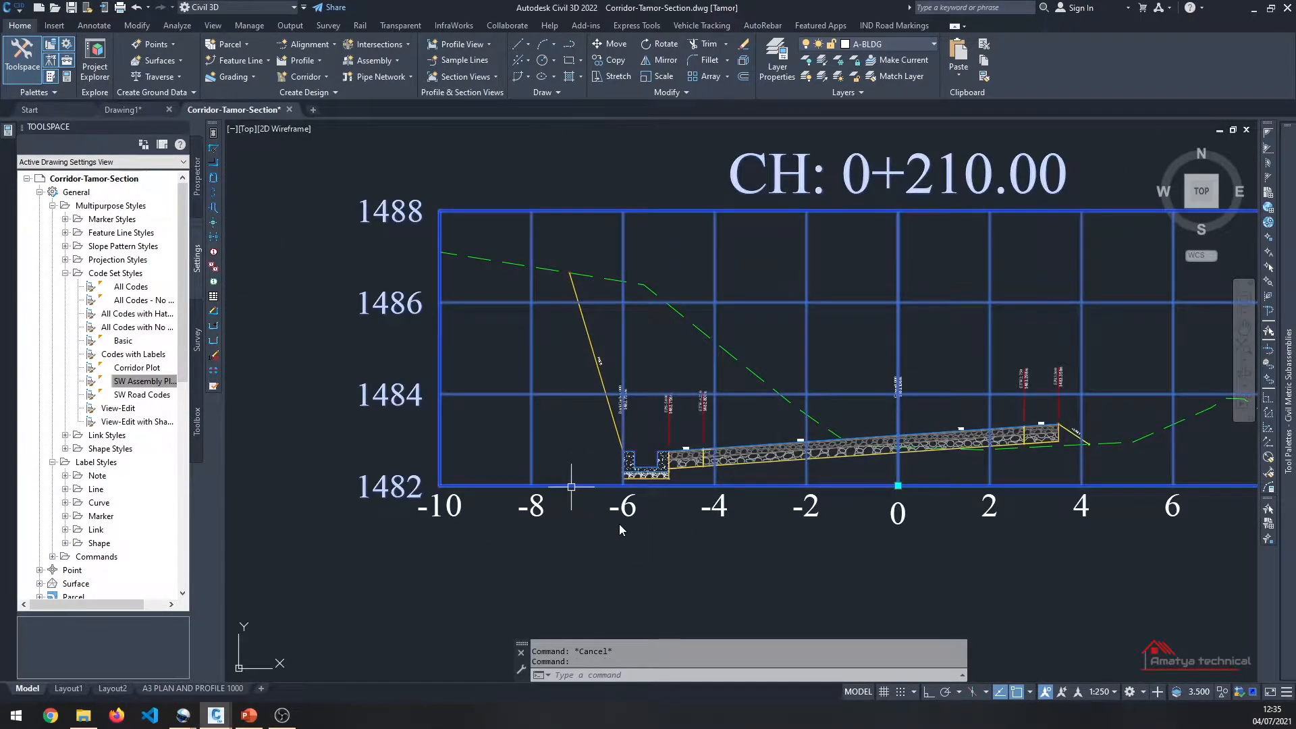
click(343, 74)
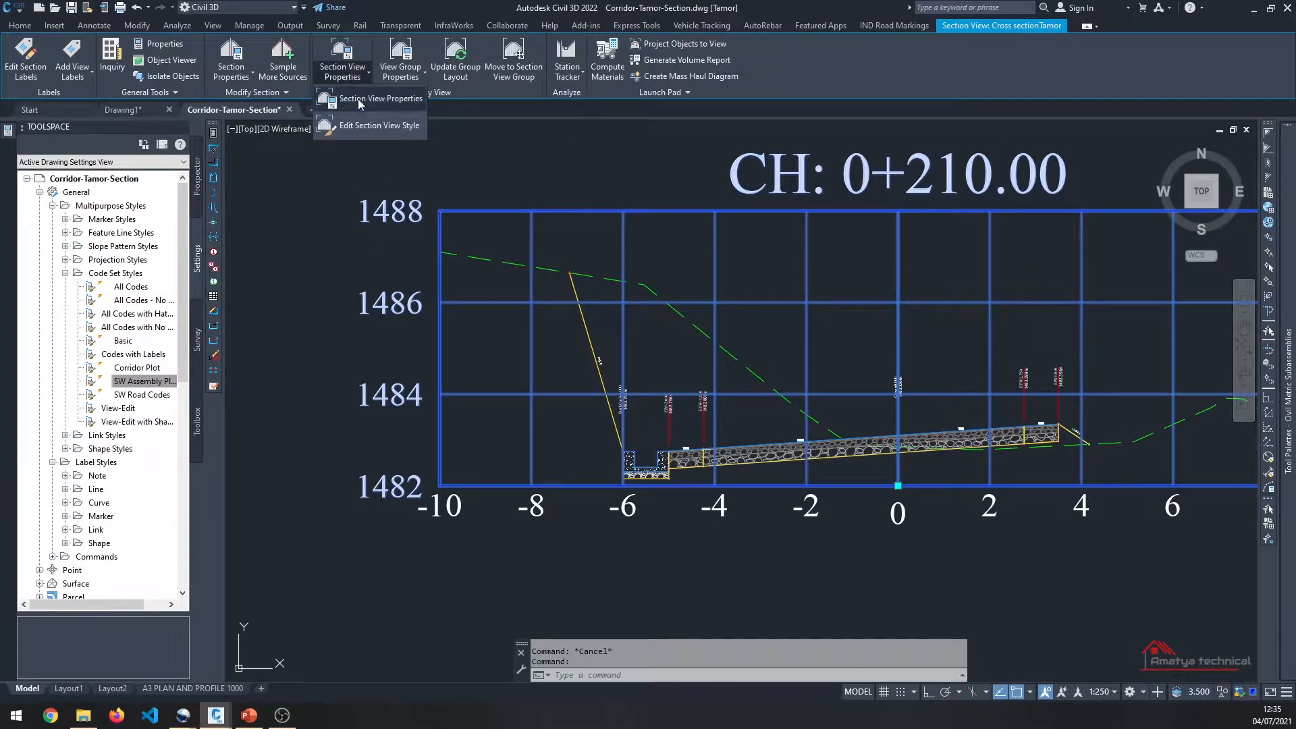
click(378, 126)
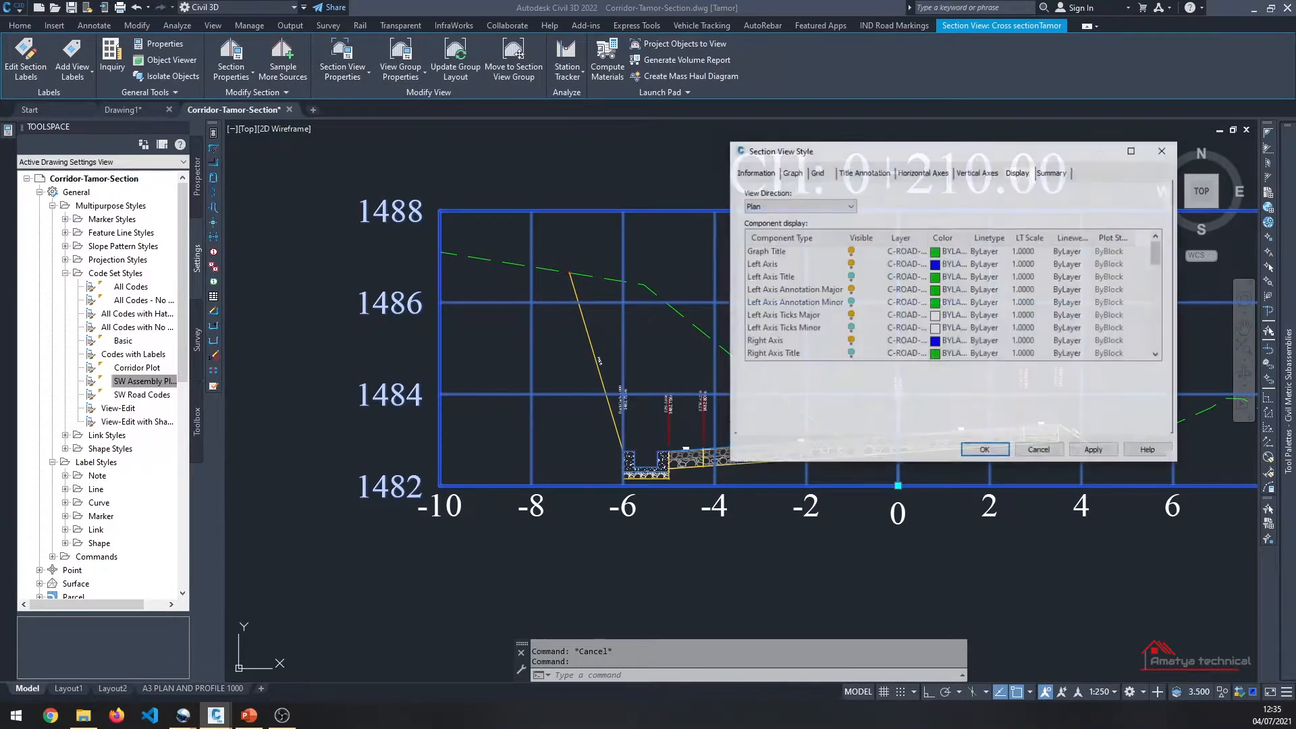
click(792, 173)
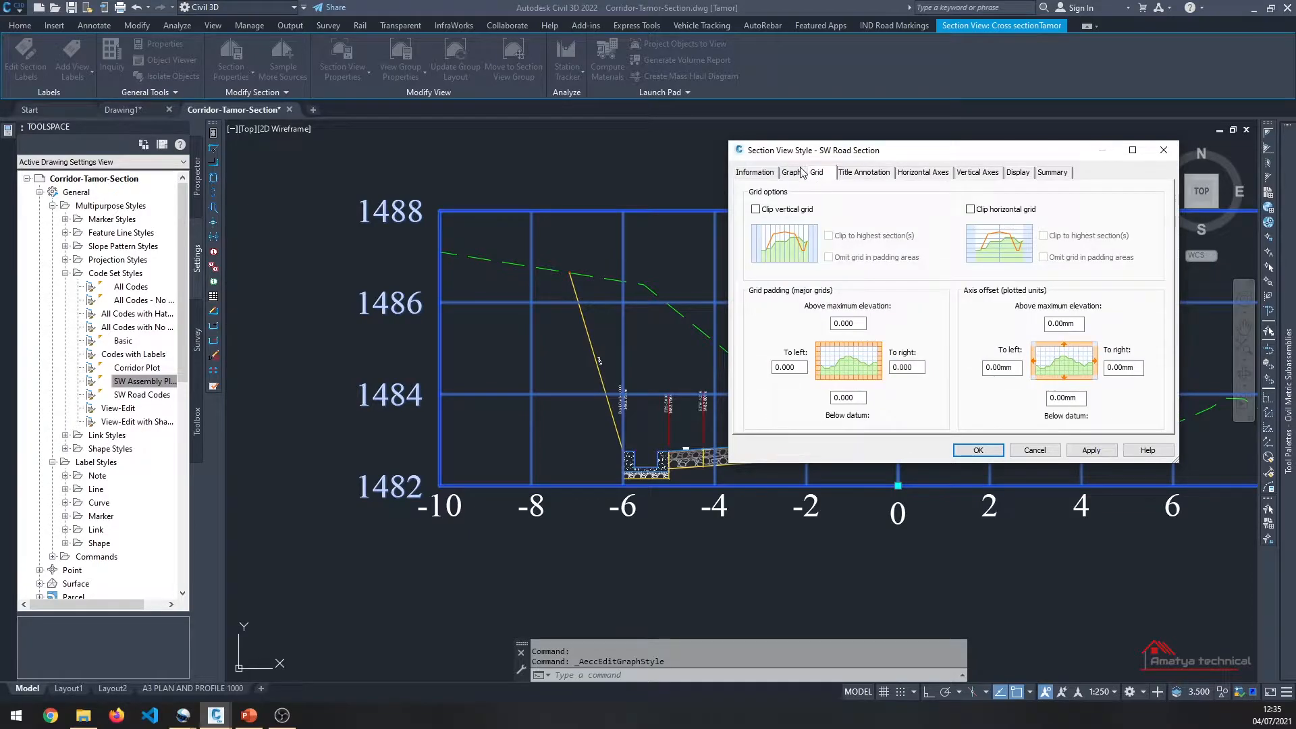
drag(830, 154, 471, 108)
click(660, 405)
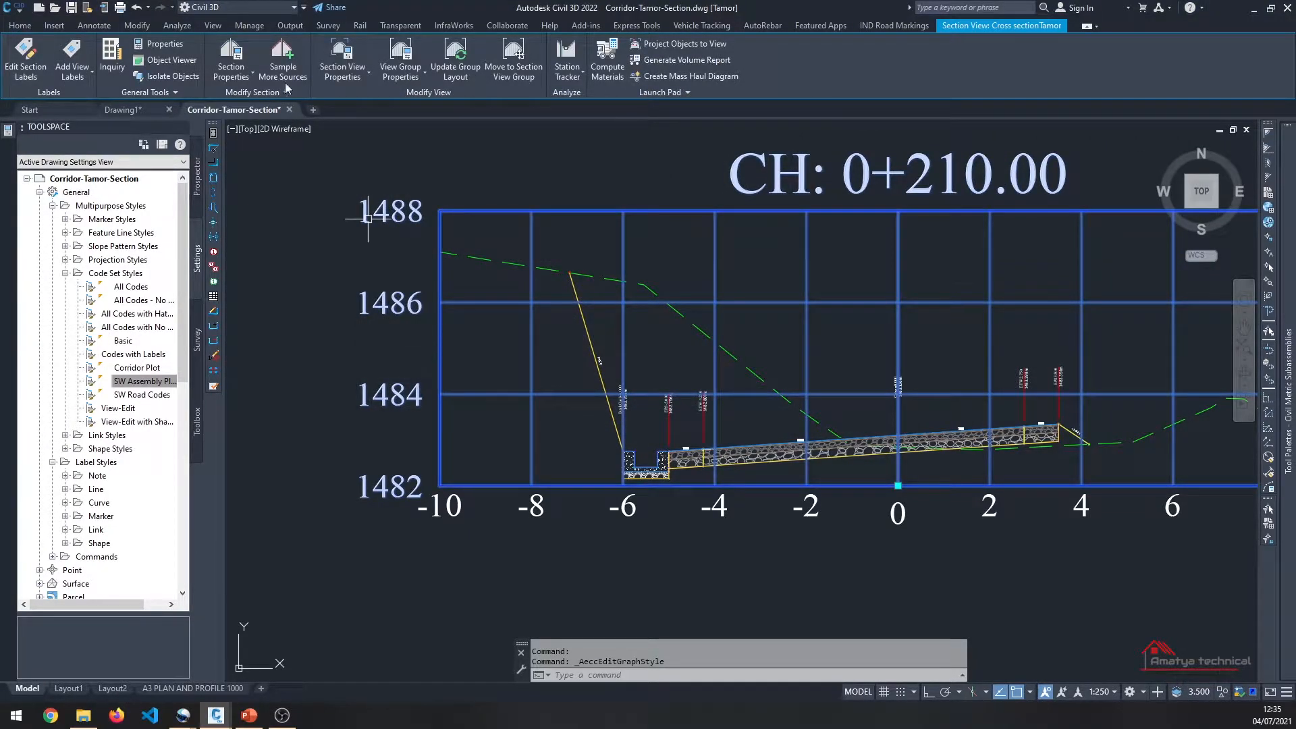
Step: Check the title annotation settings of the SW Road Section view style, leaving the style without changes
click(355, 77)
click(365, 125)
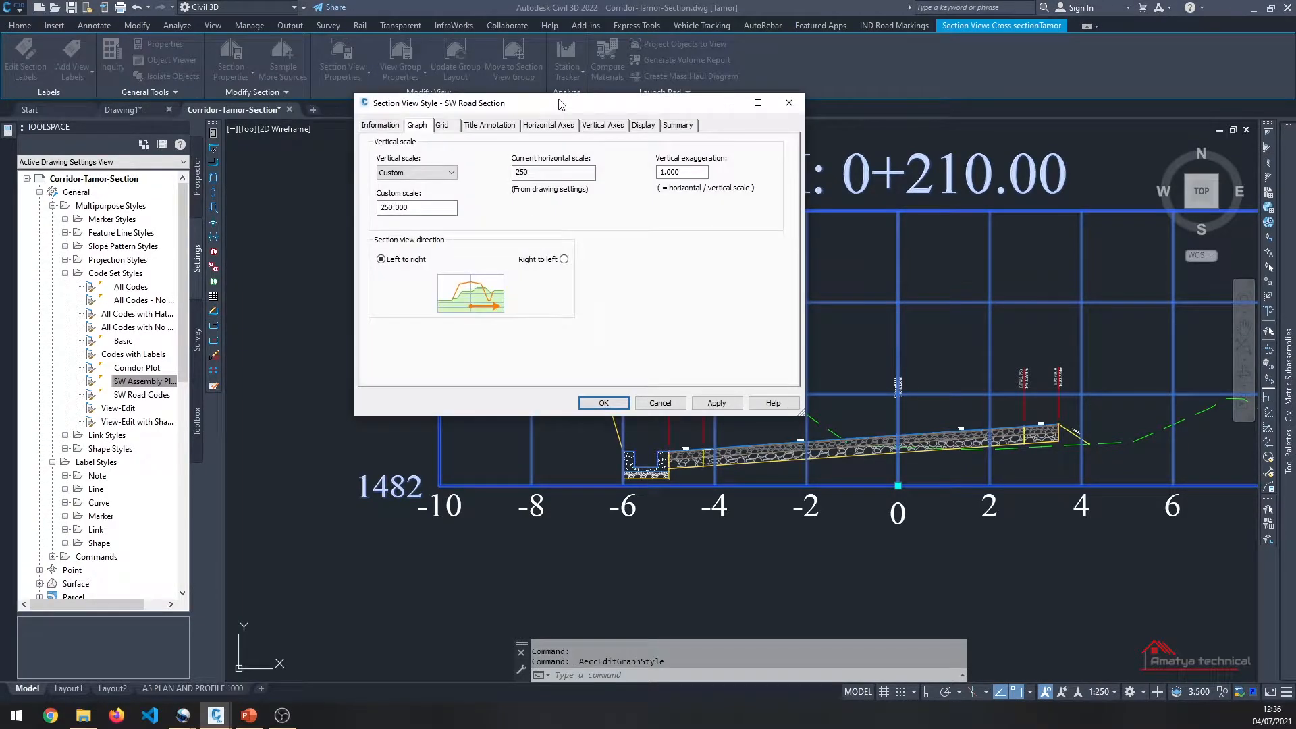
drag(559, 104, 552, 105)
click(481, 127)
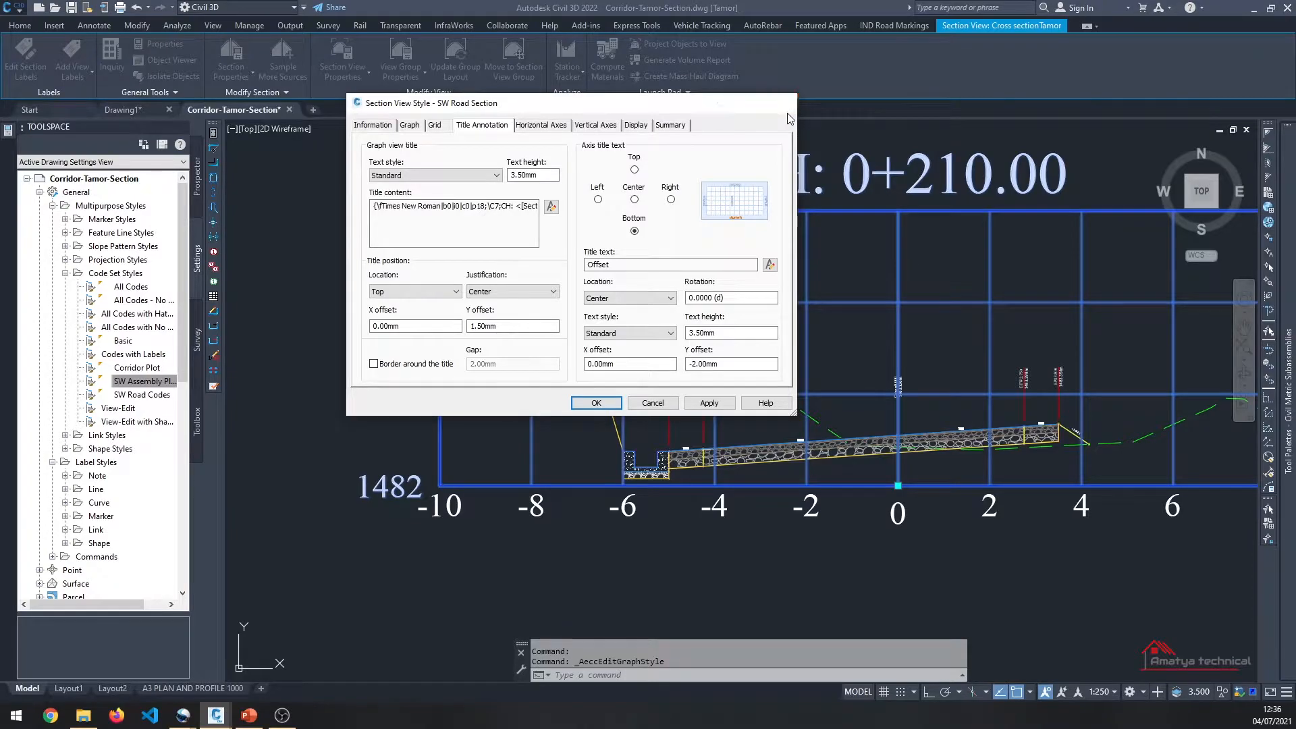
click(781, 103)
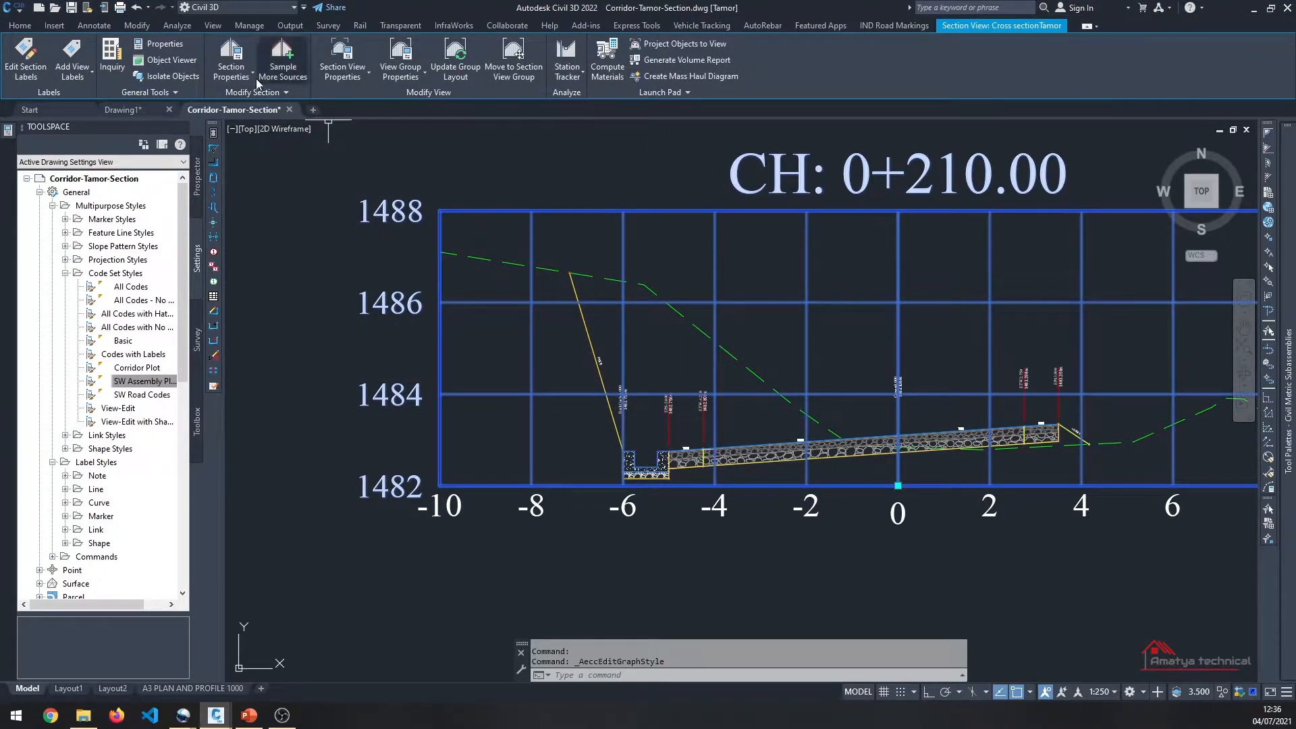
click(275, 135)
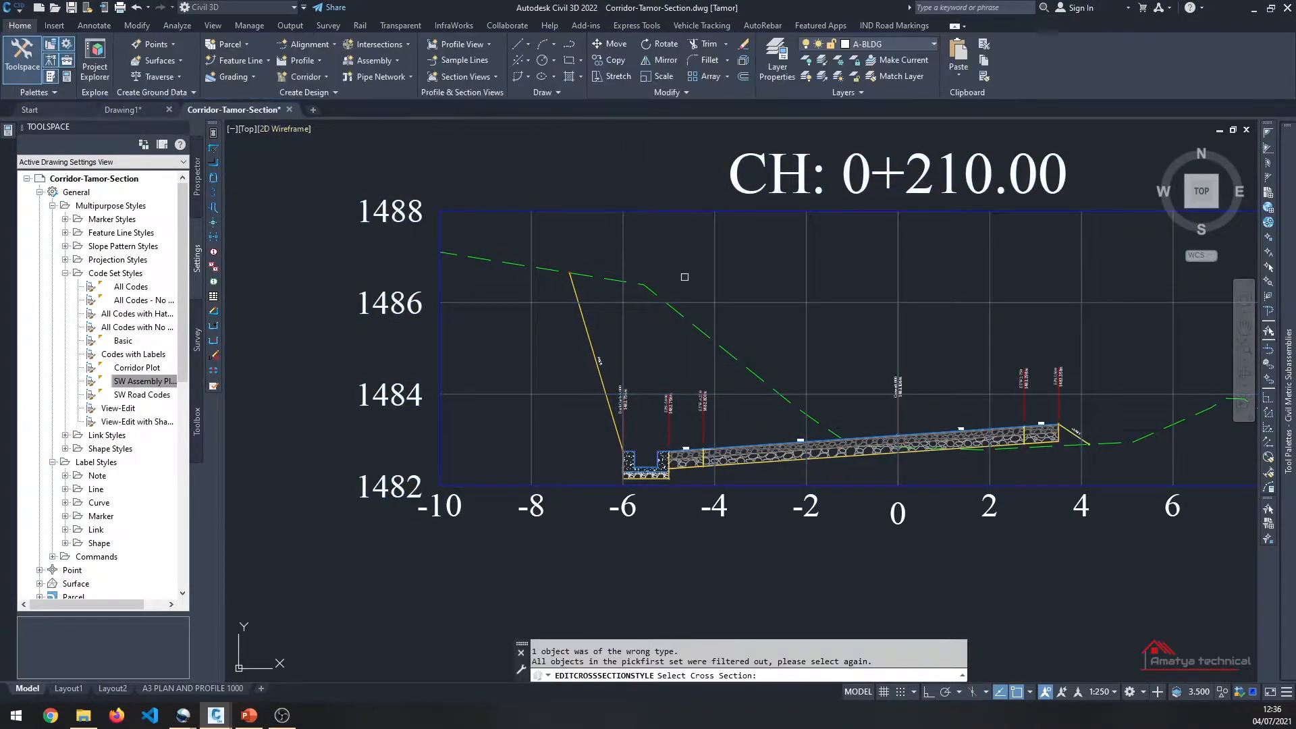
click(606, 209)
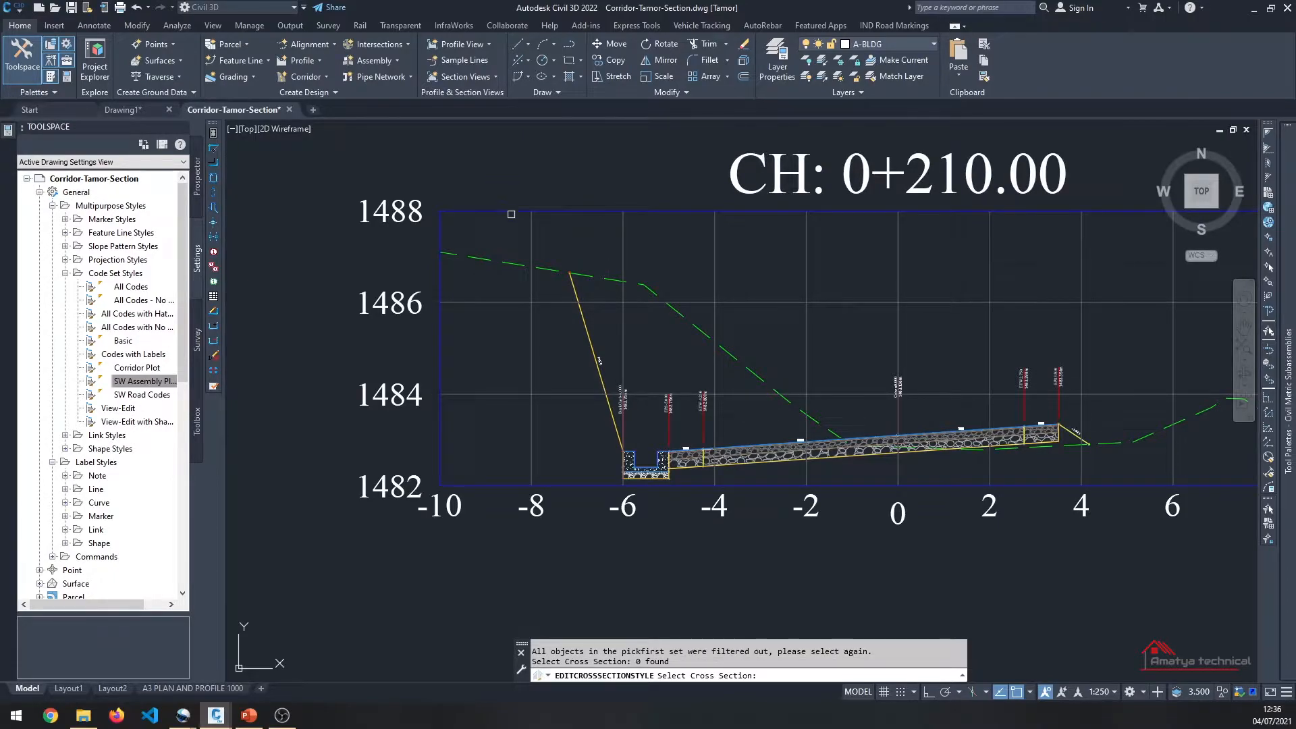
key(Escape)
click(496, 211)
click(494, 209)
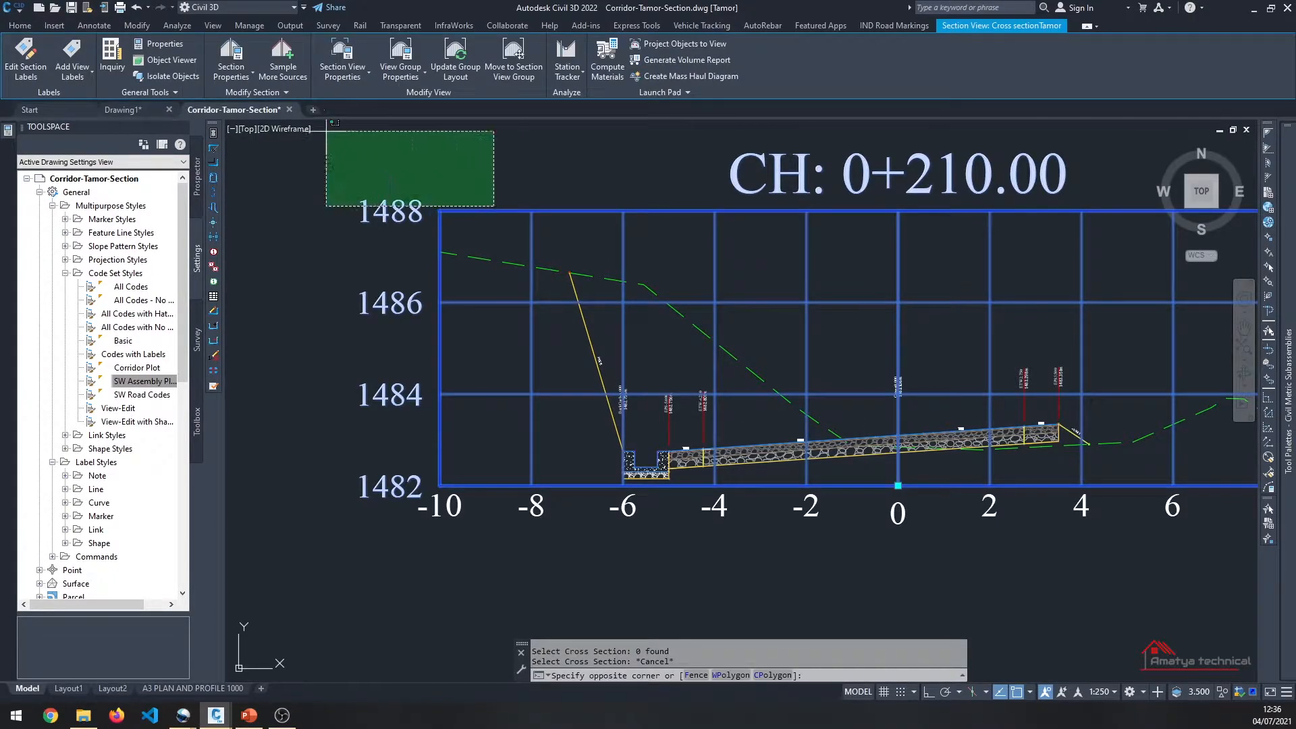
click(507, 181)
click(231, 62)
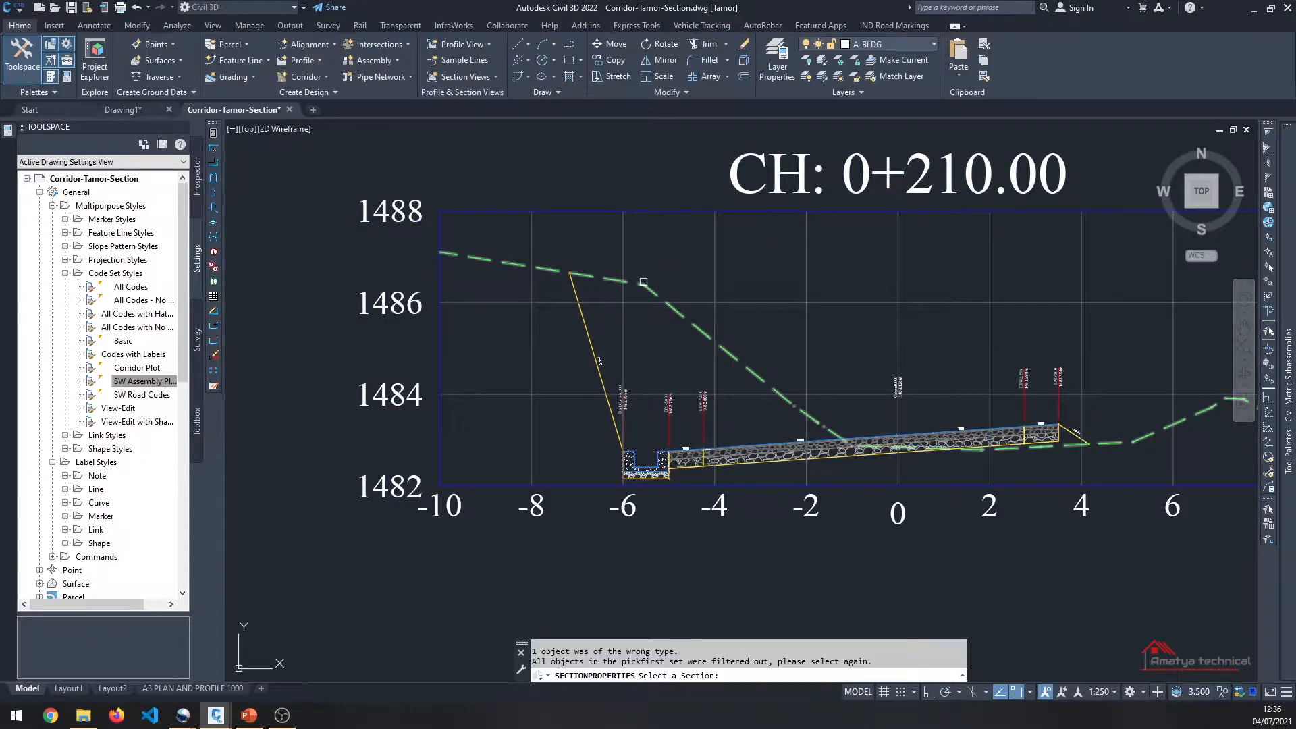
key(Escape)
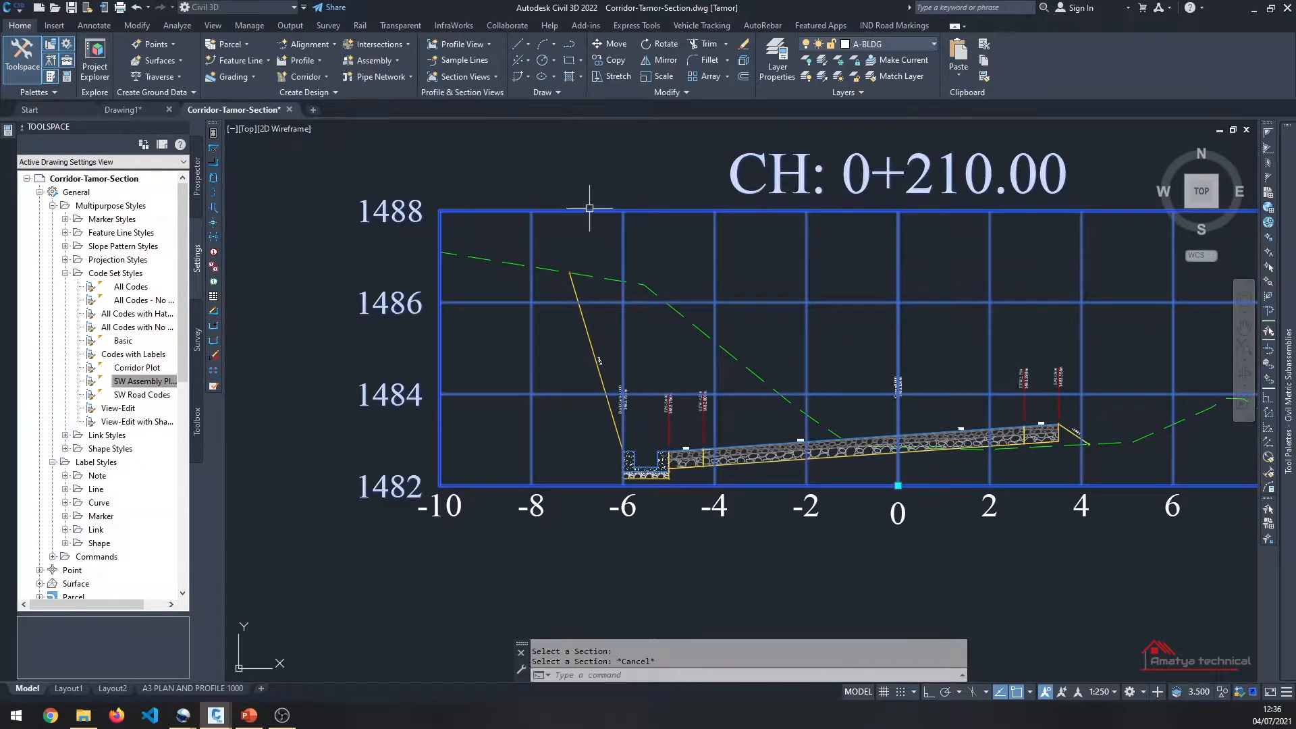
Step: Give the CH: 0+210.00 section view a user-specified elevation range with a minimum of 1480 m, and check the extended grid
click(589, 210)
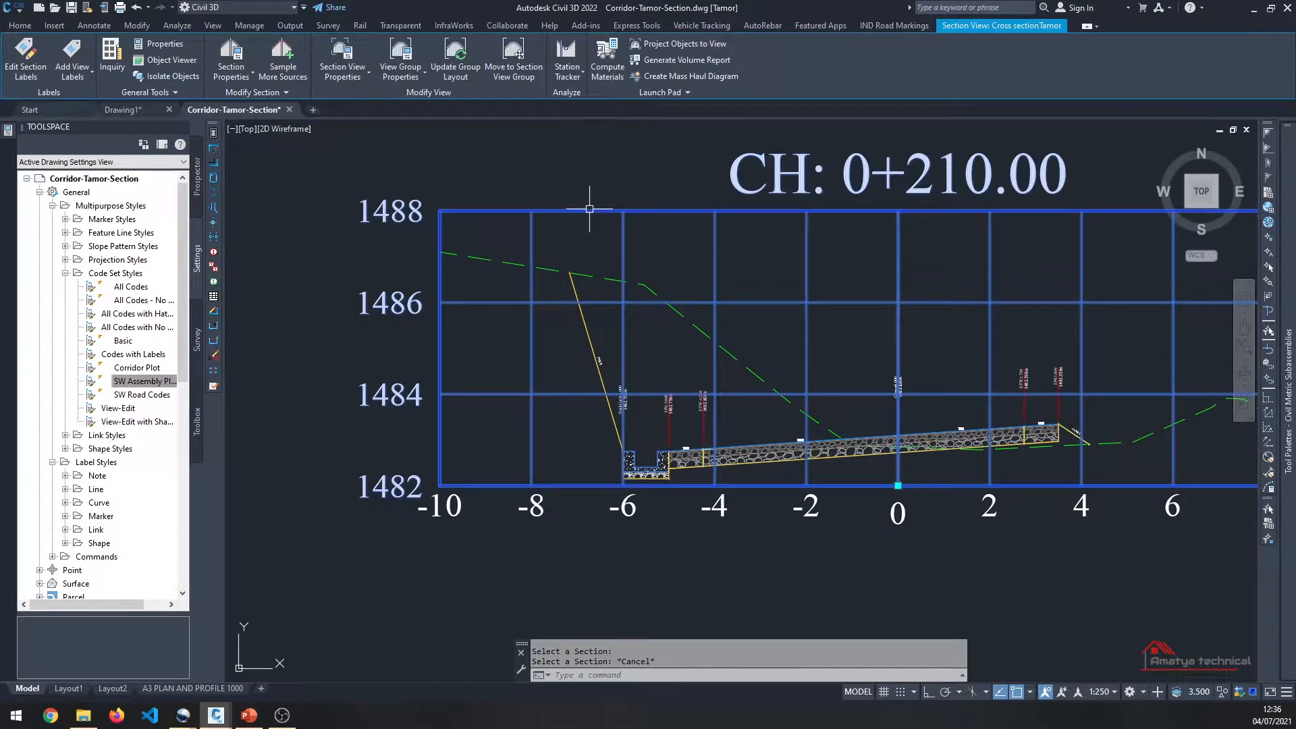
click(358, 75)
click(365, 97)
drag(531, 198, 698, 169)
click(336, 164)
click(526, 289)
click(695, 252)
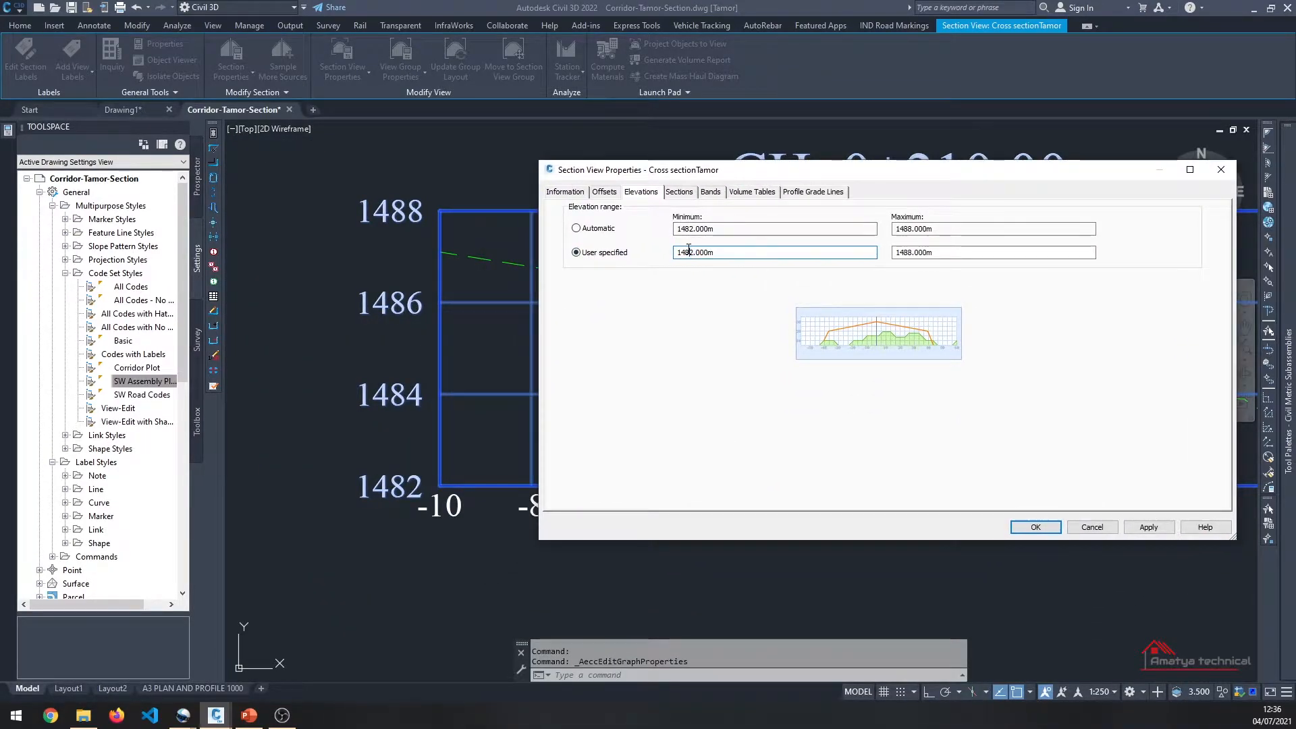
text(0)
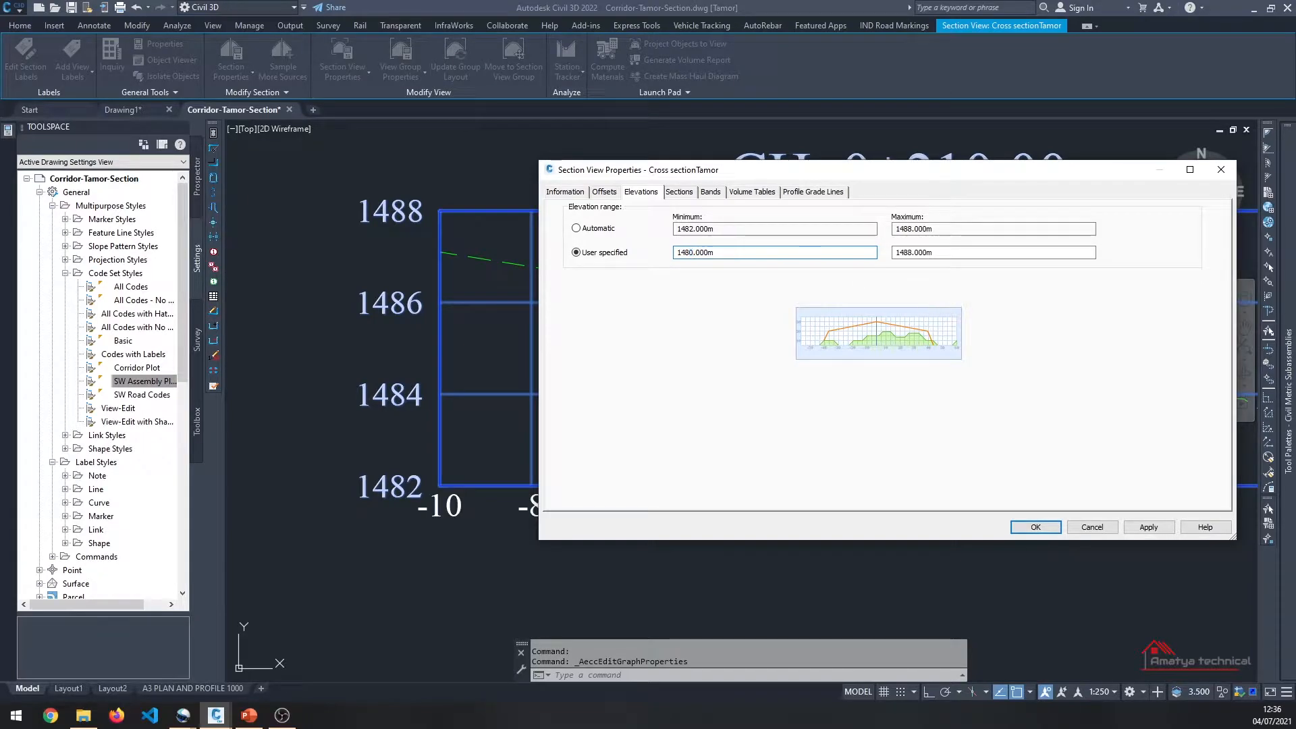
click(1150, 528)
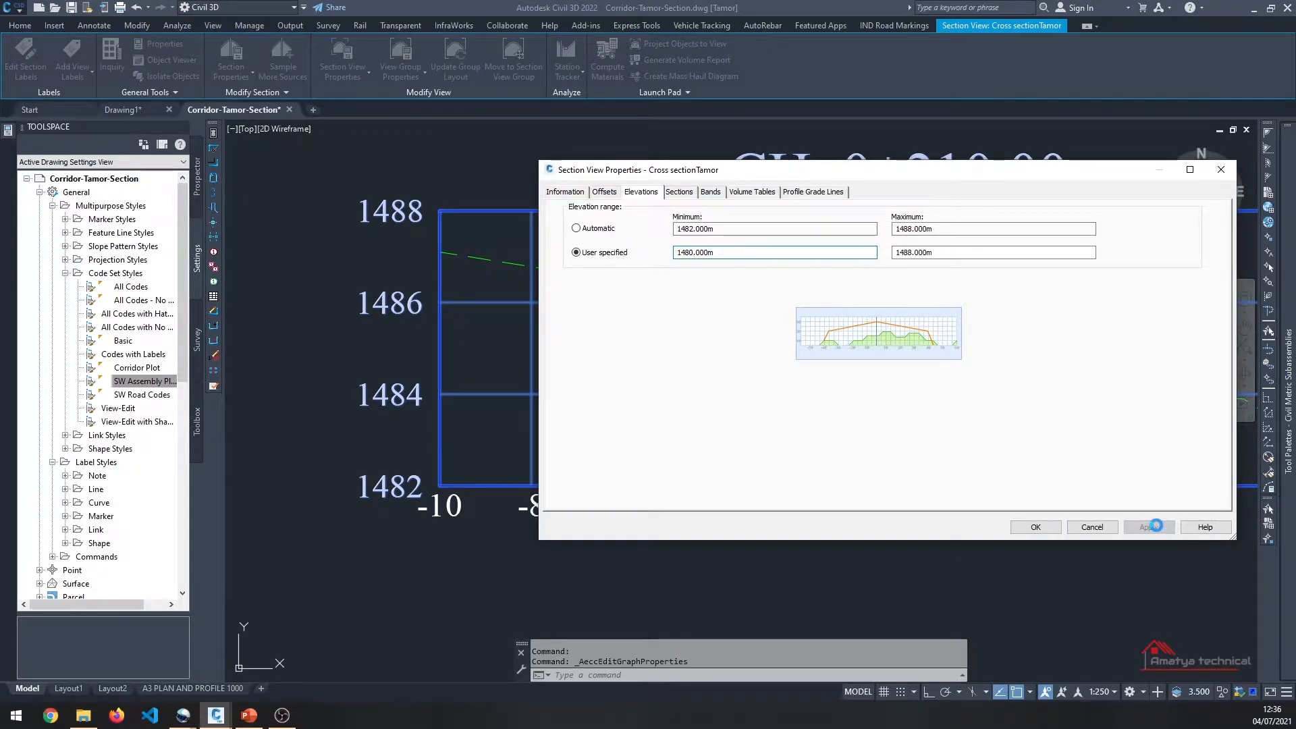
click(1034, 526)
scroll(450, 429, down, 3)
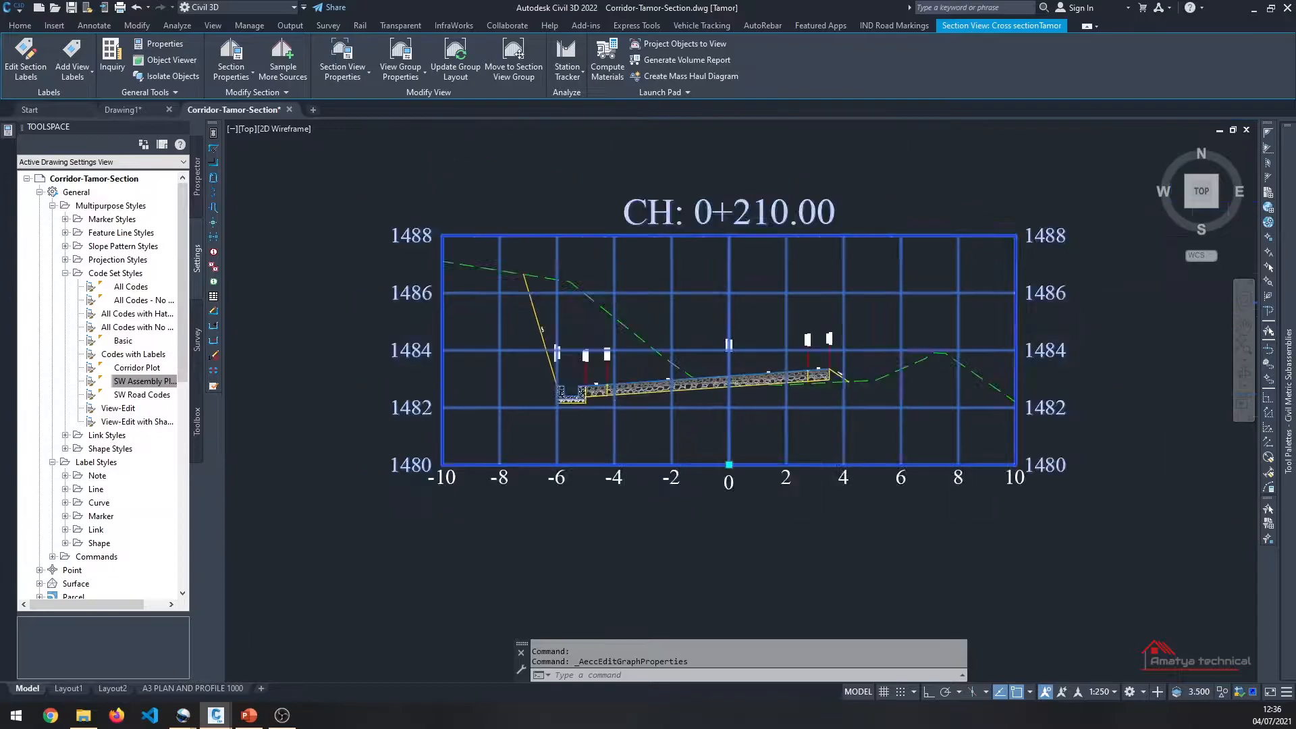
scroll(450, 420, up, 3)
scroll(449, 420, down, 2)
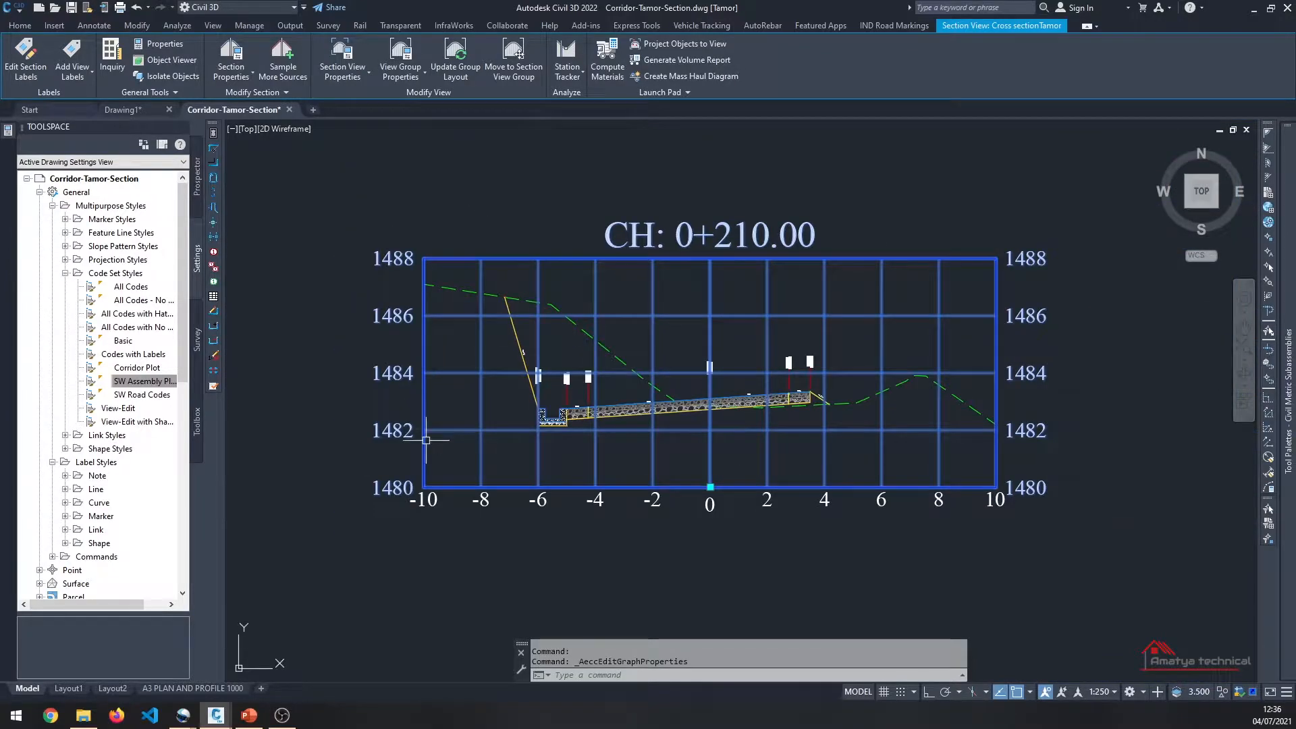
key(Escape)
key(Escape)
Step: Give the CH: 0+160.00 section view a user-specified elevation range with a minimum of 1478 m, and check its grid
scroll(530, 434, down, 4)
scroll(518, 433, up, 3)
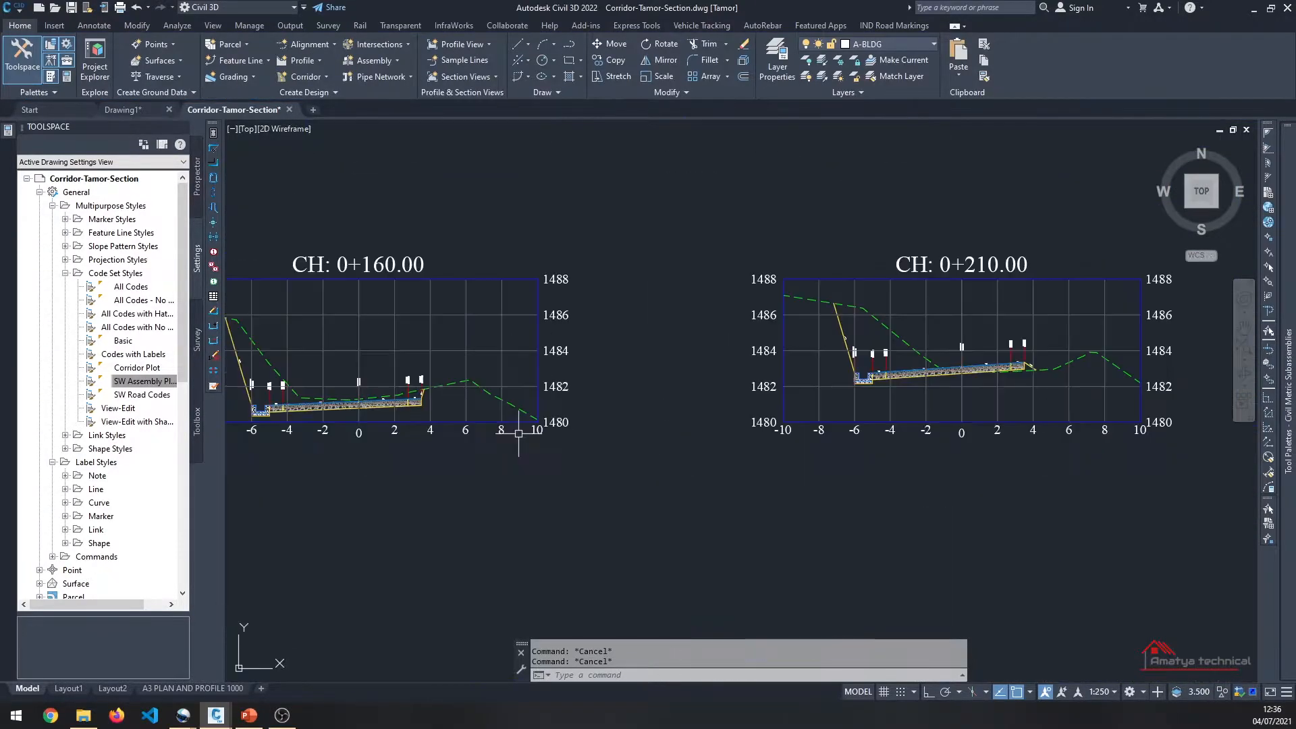
scroll(732, 388, down, 4)
scroll(588, 389, up, 4)
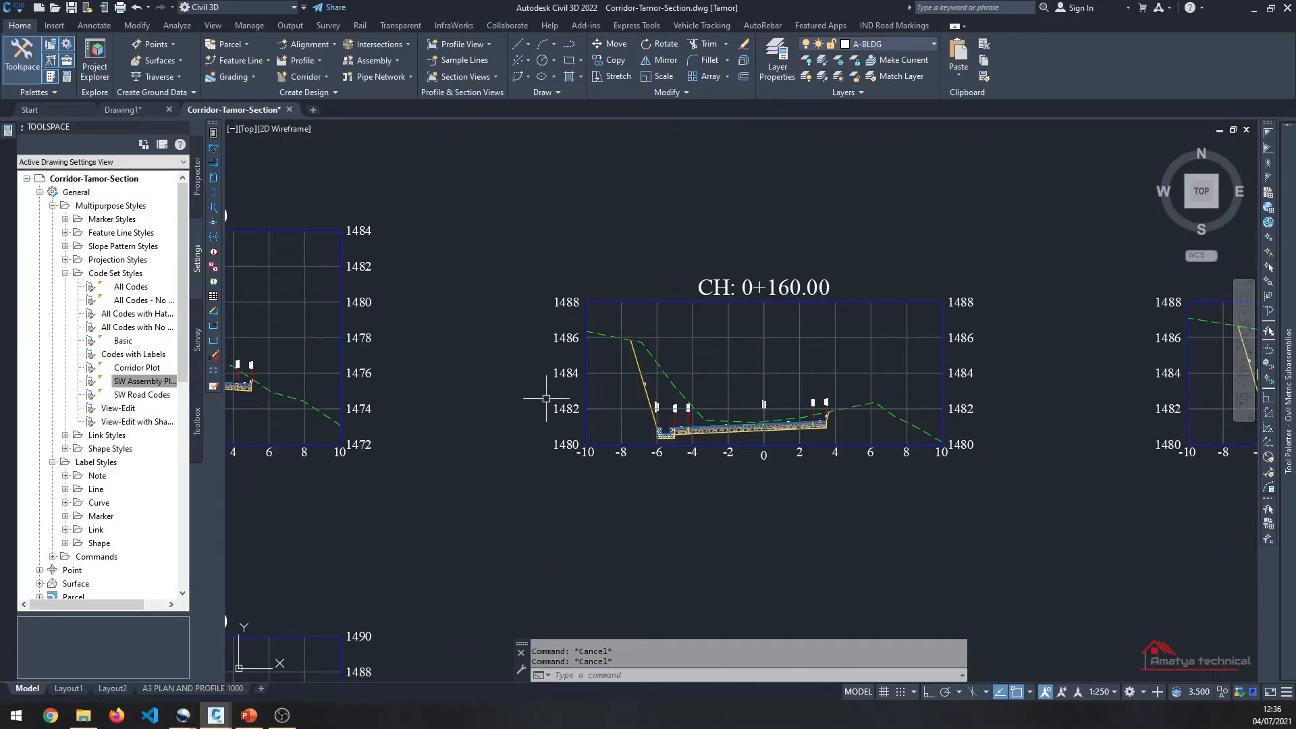
click(588, 389)
click(362, 79)
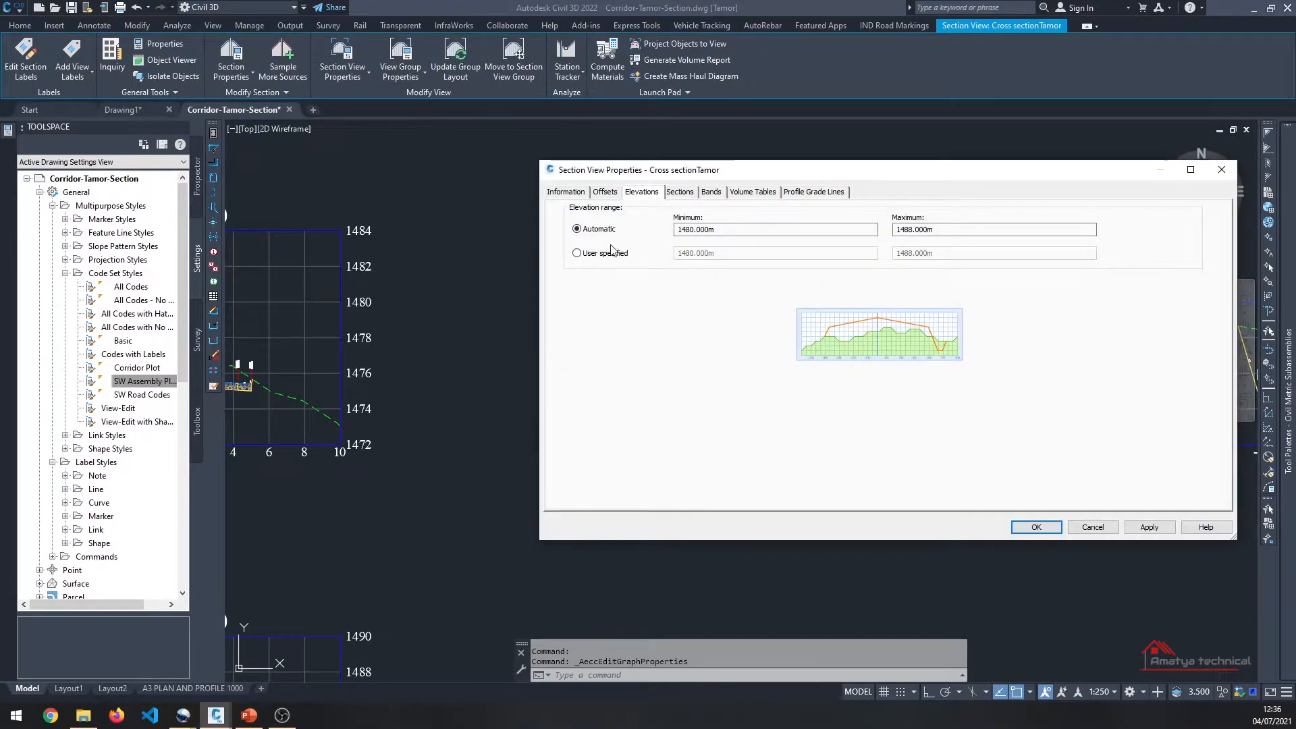
click(605, 253)
drag(684, 253, 687, 253)
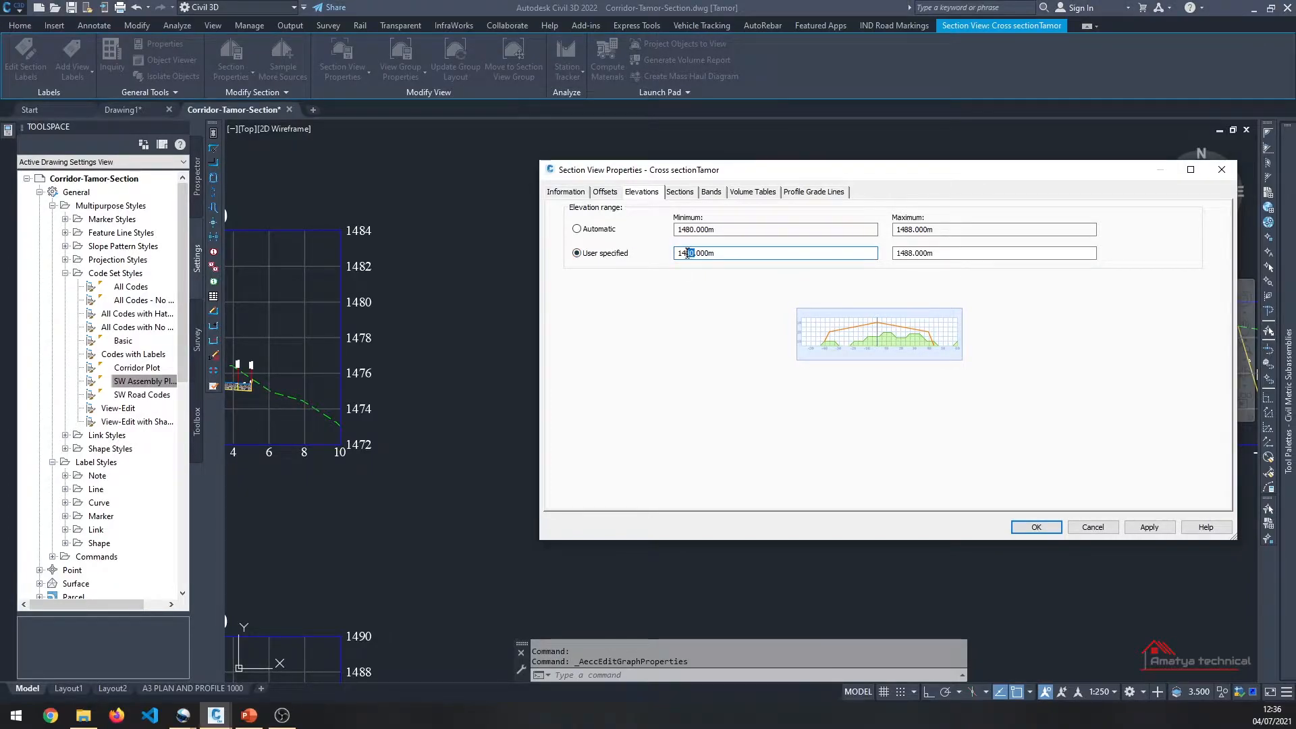
click(1150, 528)
click(1038, 527)
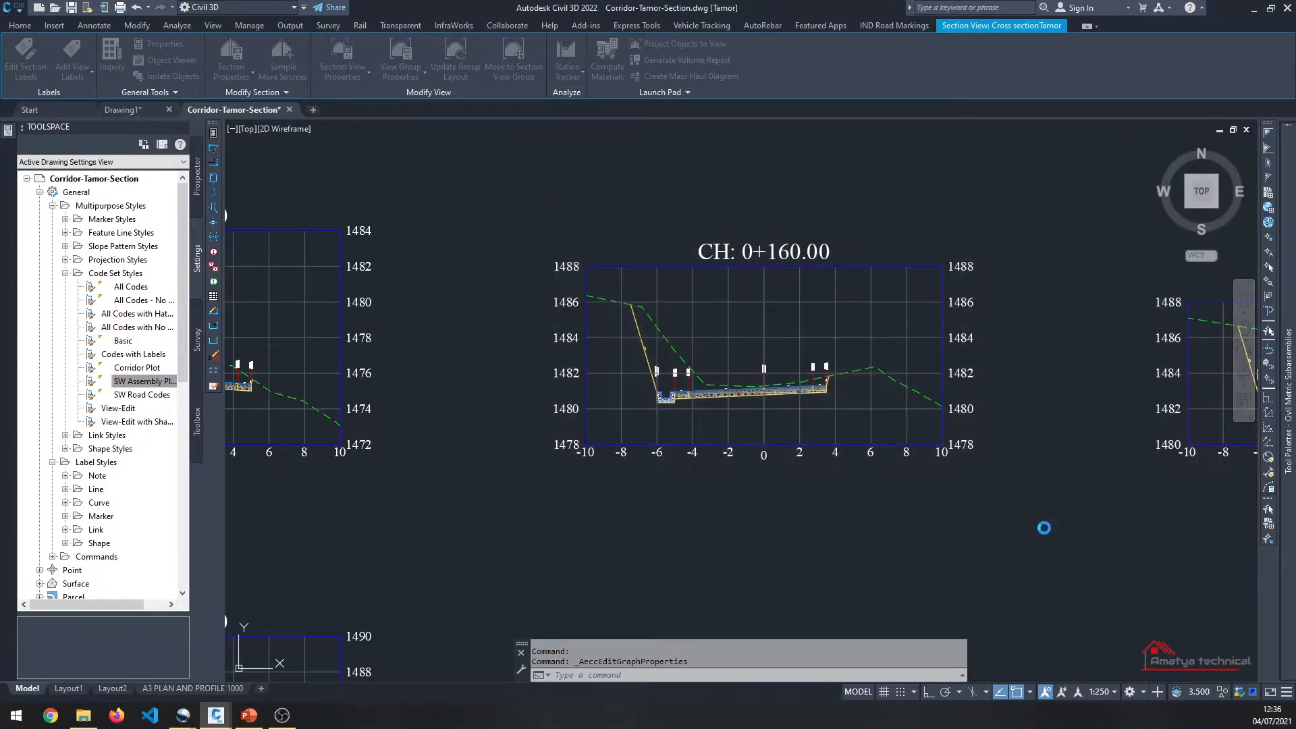
scroll(658, 421, up, 4)
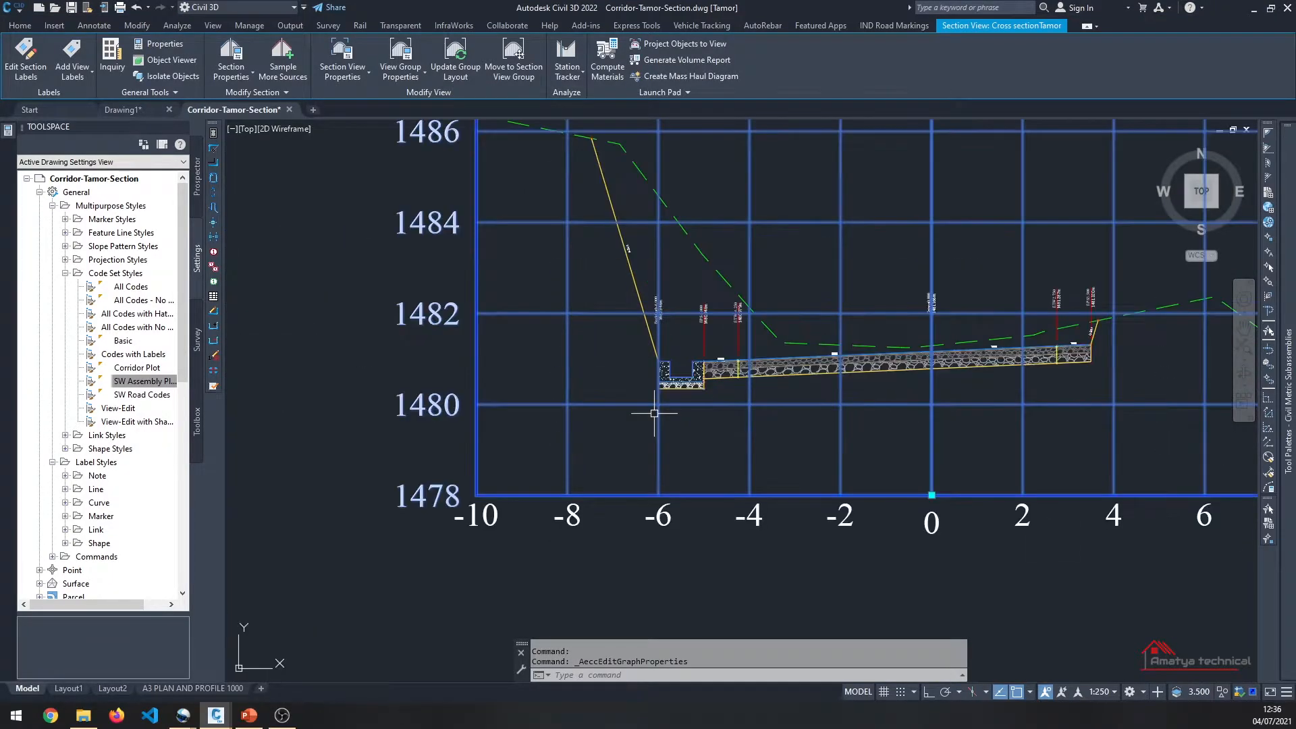
key(Escape)
Step: Find the cross section with the retaining wall, select its corridor section, and examine the wall and the adjoining pavement labels up close
scroll(654, 415, down, 8)
key(Escape)
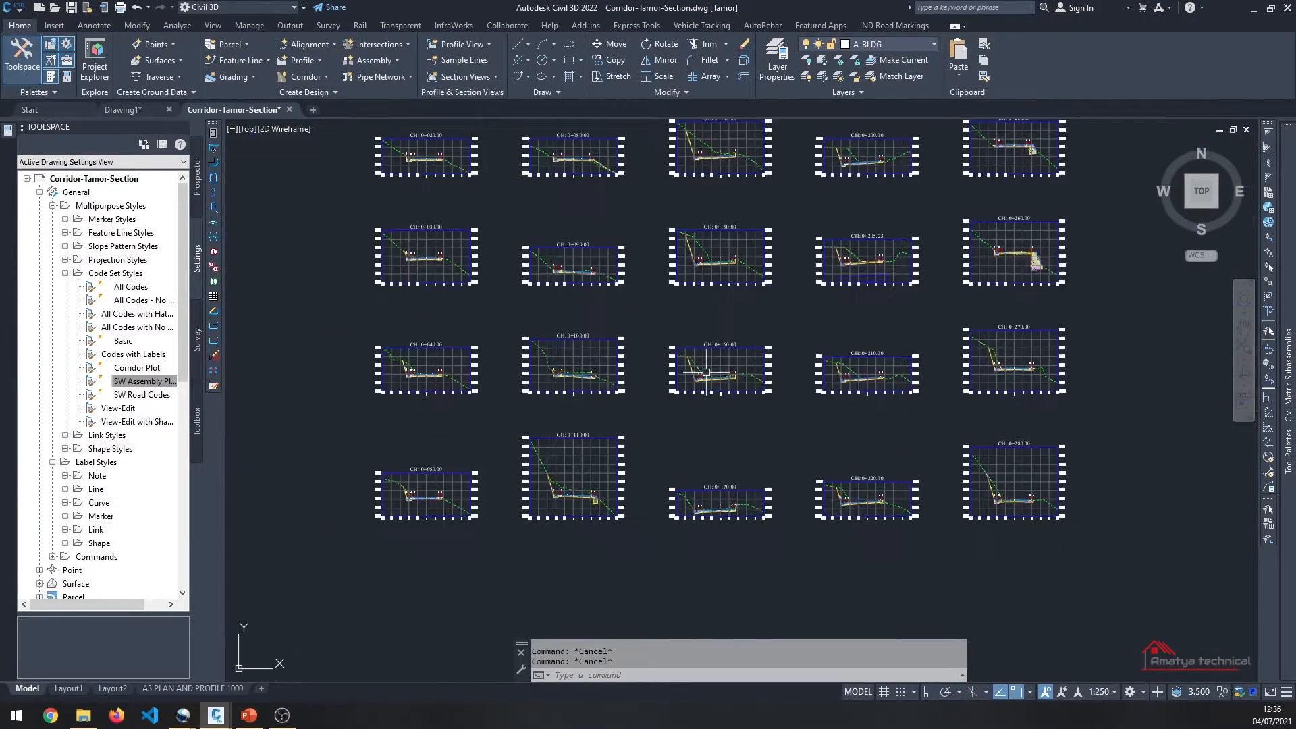
scroll(585, 471, up, 10)
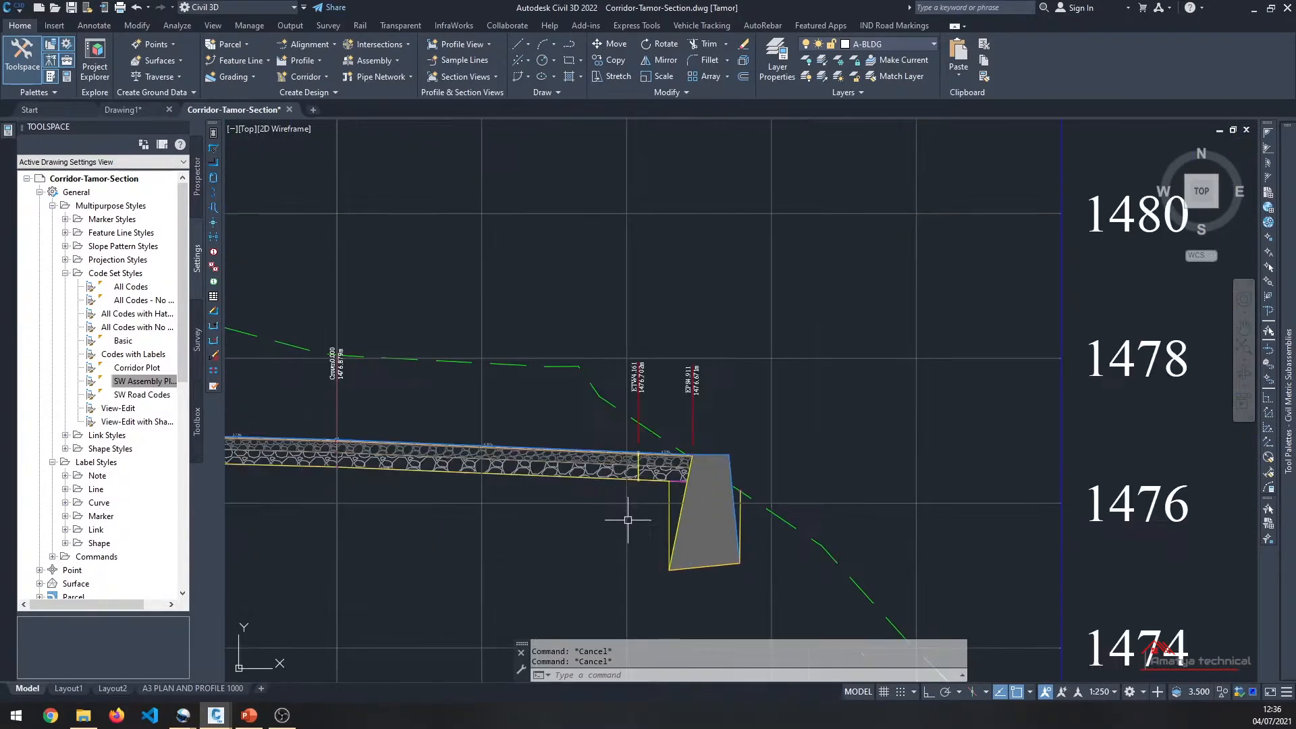
scroll(767, 469, down, 5)
scroll(1006, 449, up, 2)
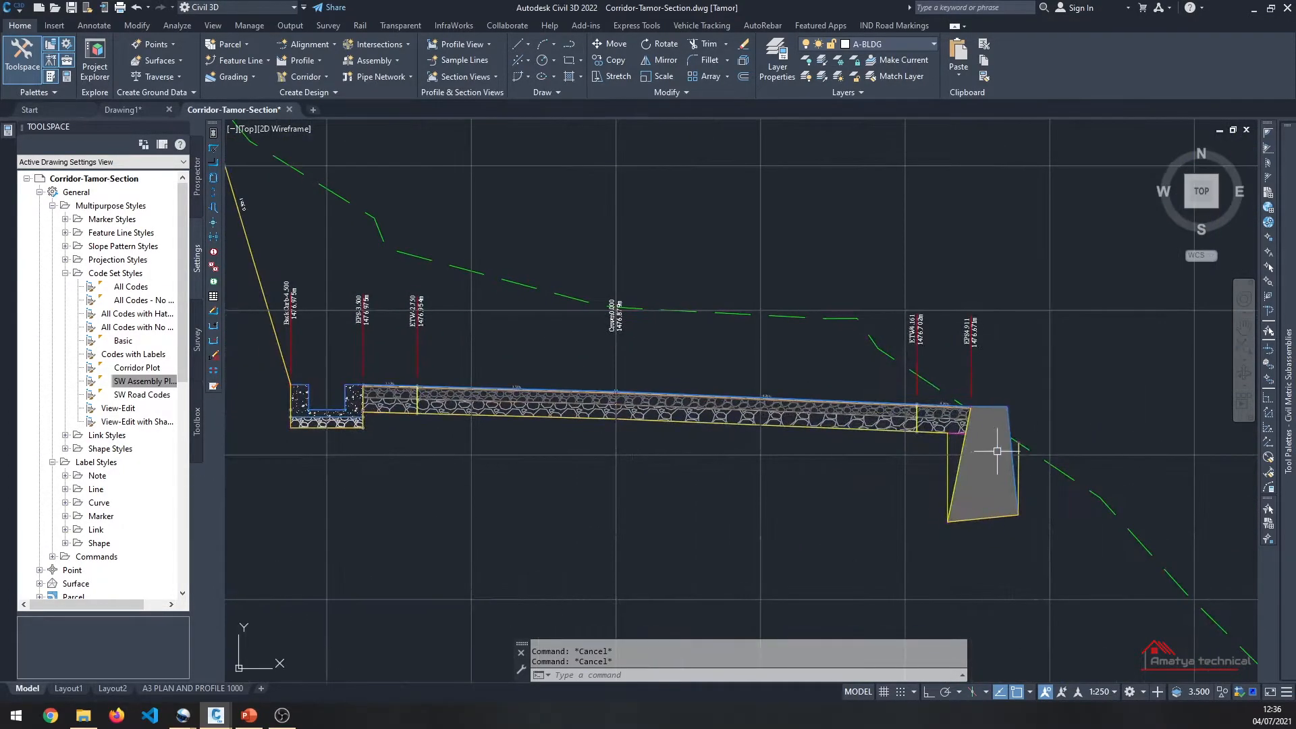
click(275, 330)
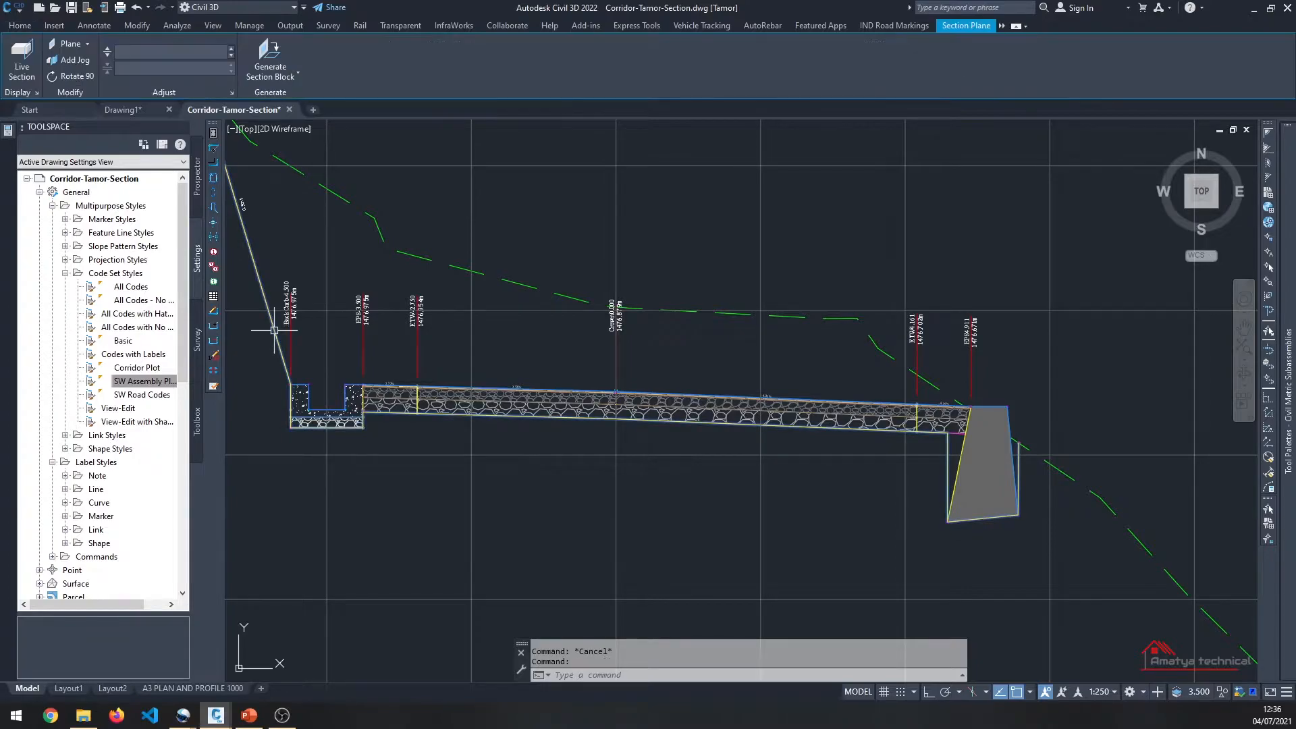
middle_drag(812, 451, 405, 390)
scroll(513, 383, up, 4)
middle_drag(610, 380, 476, 298)
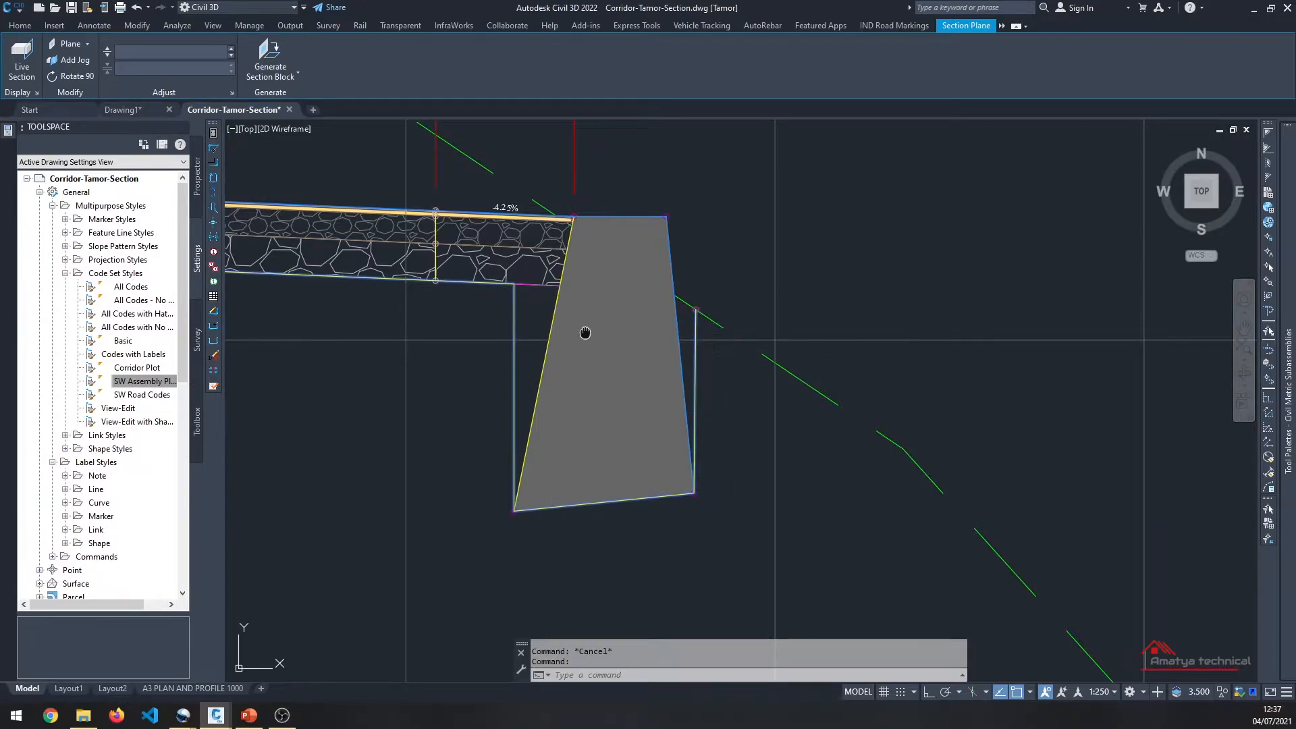
middle_drag(585, 332, 839, 368)
scroll(839, 368, down, 5)
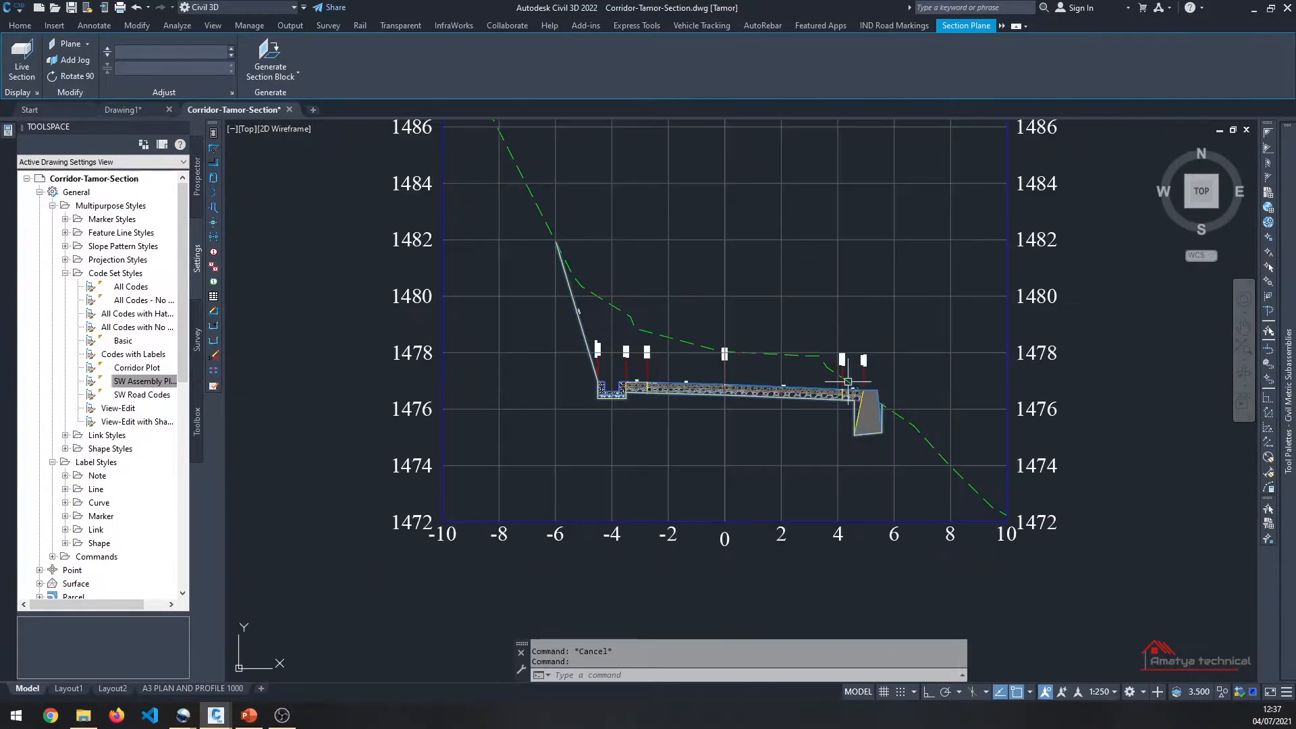
scroll(873, 395, up, 4)
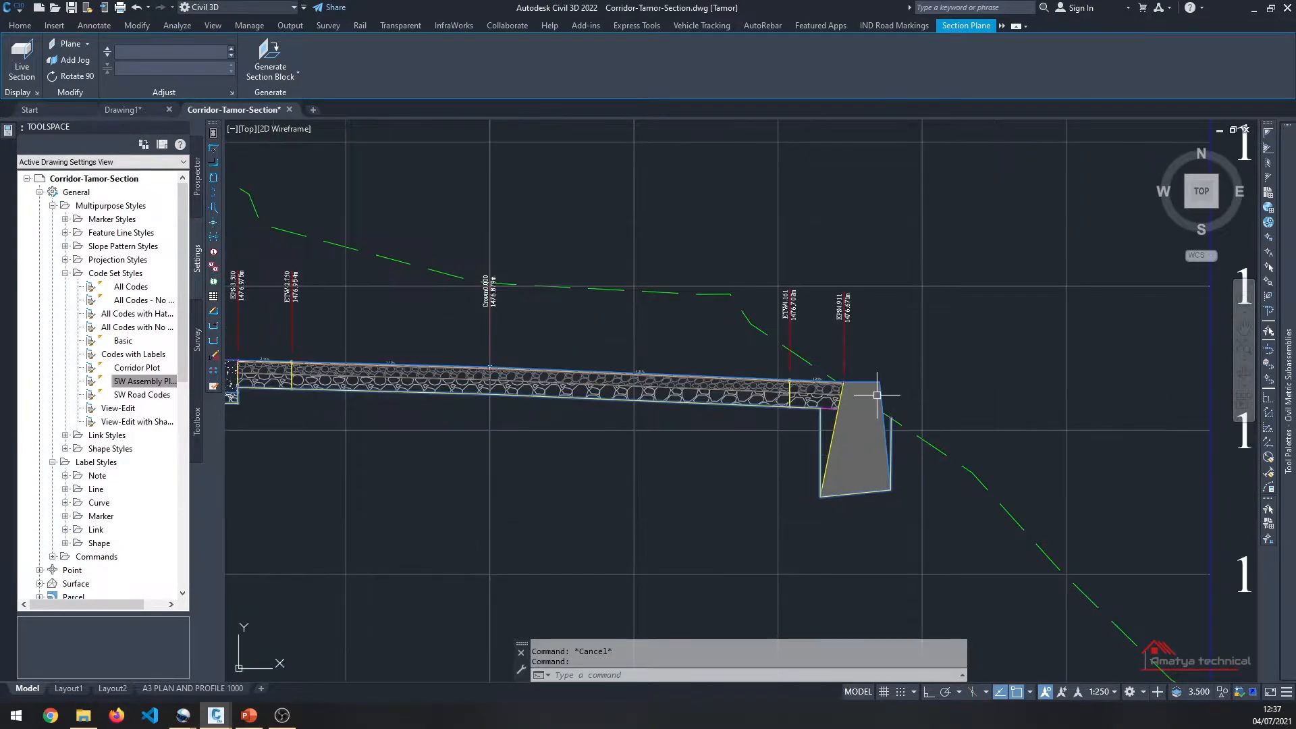
scroll(877, 395, up, 5)
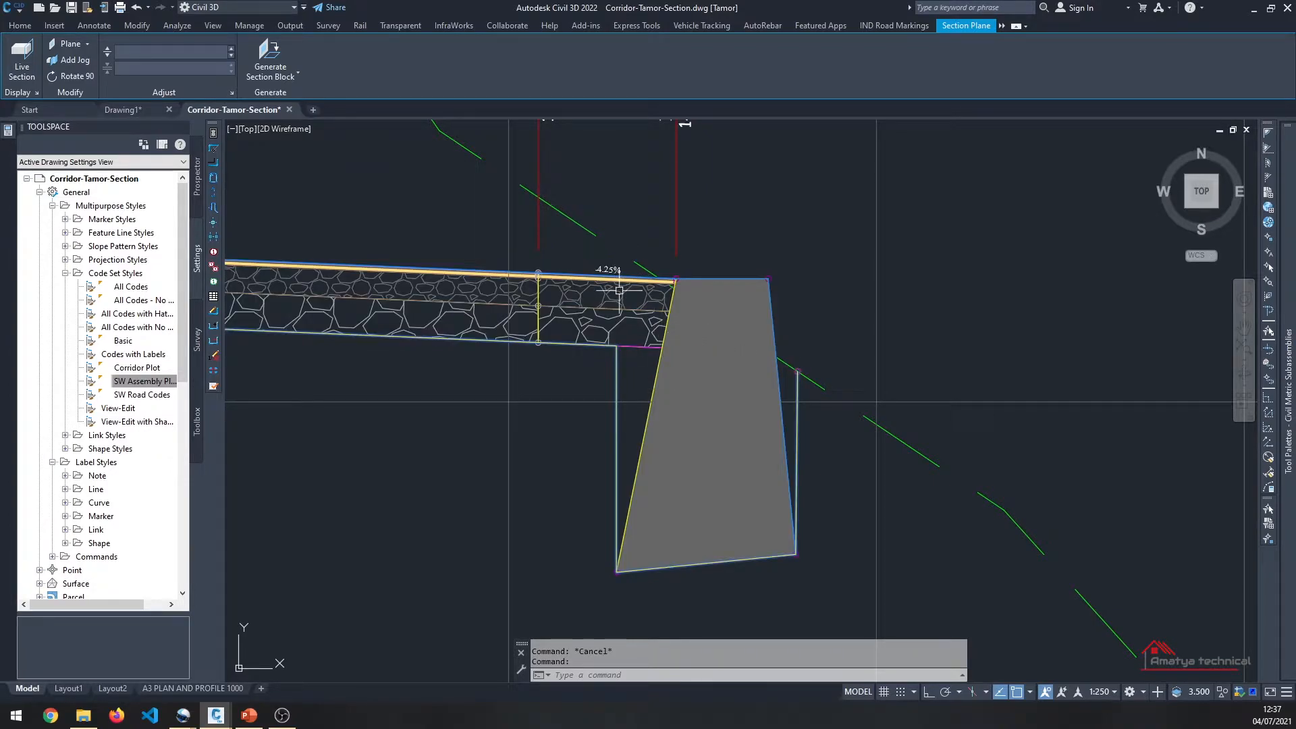
Step: Select the corridor section at the concrete retaining wall, and examine its links and the labels across the road
click(605, 268)
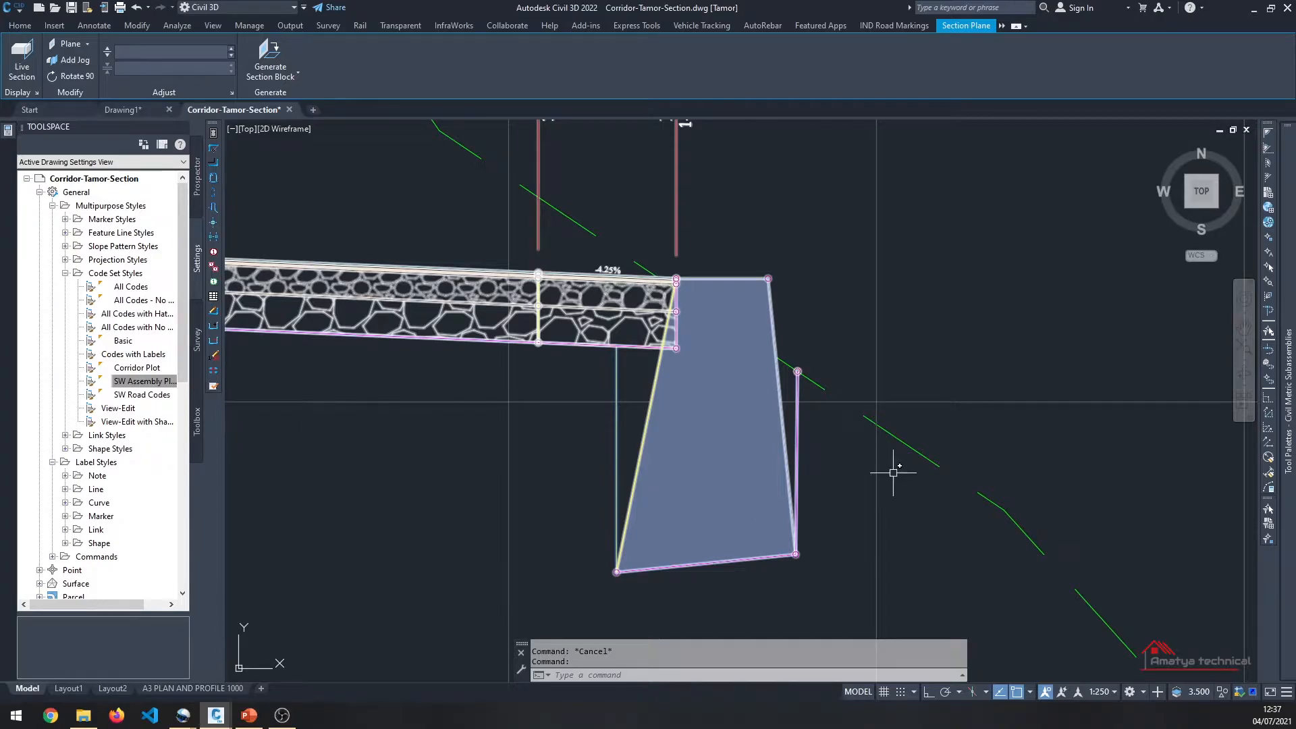
key(Escape)
scroll(893, 473, down, 3)
scroll(413, 348, up, 1)
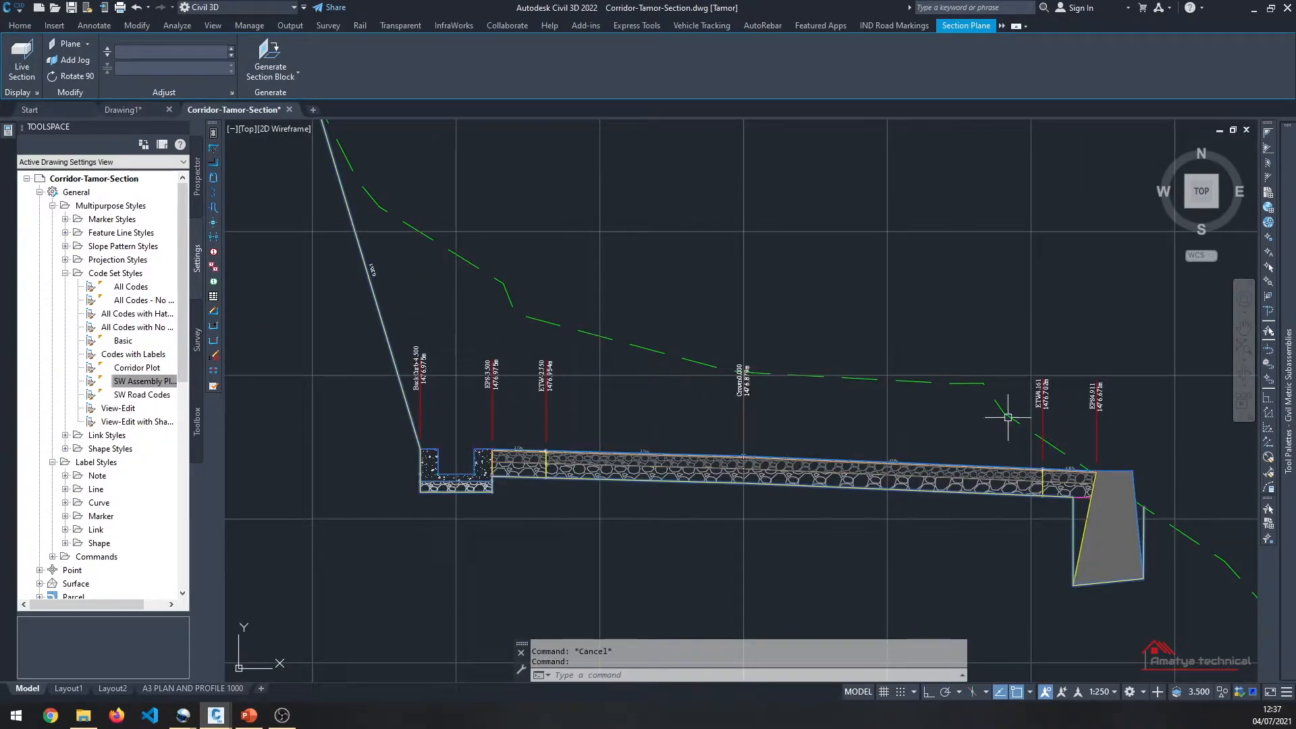
middle_drag(1032, 440, 781, 371)
scroll(777, 370, up, 1)
scroll(743, 391, down, 5)
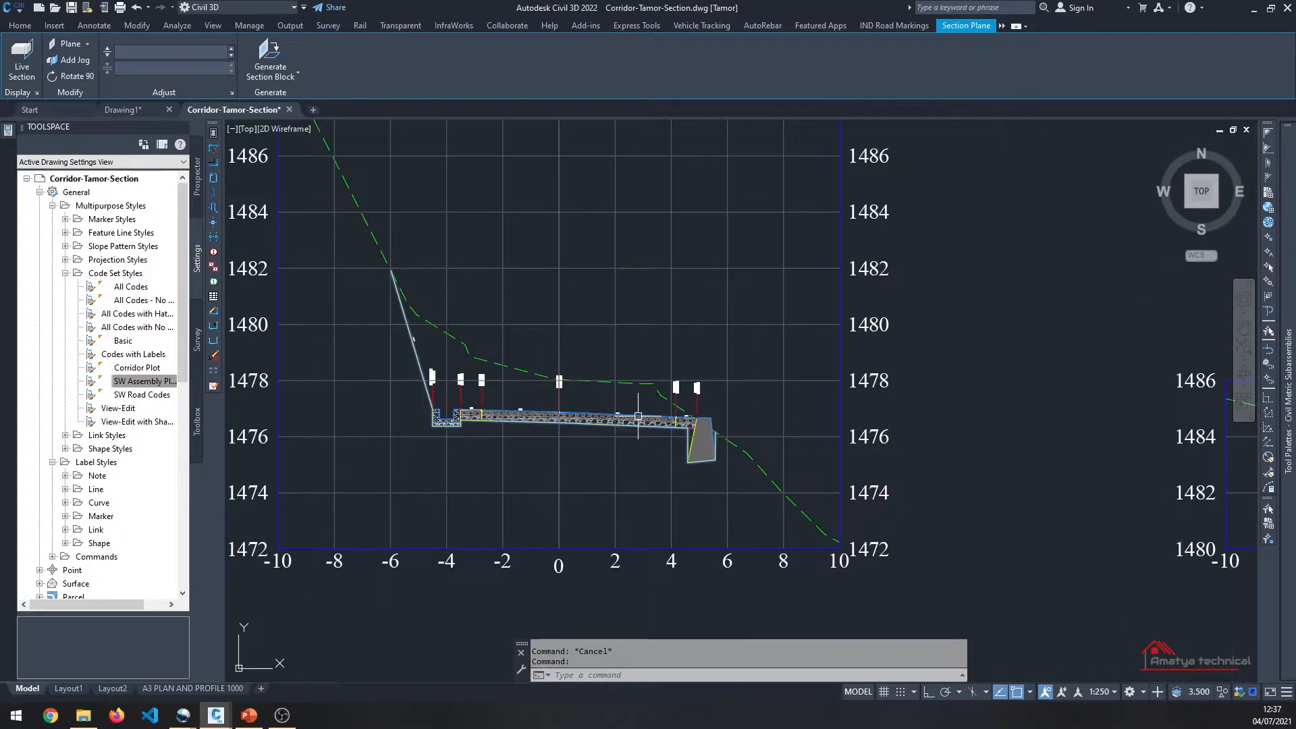
Step: Look through the neighbouring section views for the cross section with the two-tier gabion wall beside the pavement
key(Escape)
scroll(646, 409, down, 4)
middle_drag(720, 389, 649, 405)
middle_drag(793, 399, 91, 429)
middle_drag(477, 336, 737, 437)
middle_drag(642, 305, 634, 425)
middle_drag(612, 325, 601, 549)
scroll(735, 388, up, 10)
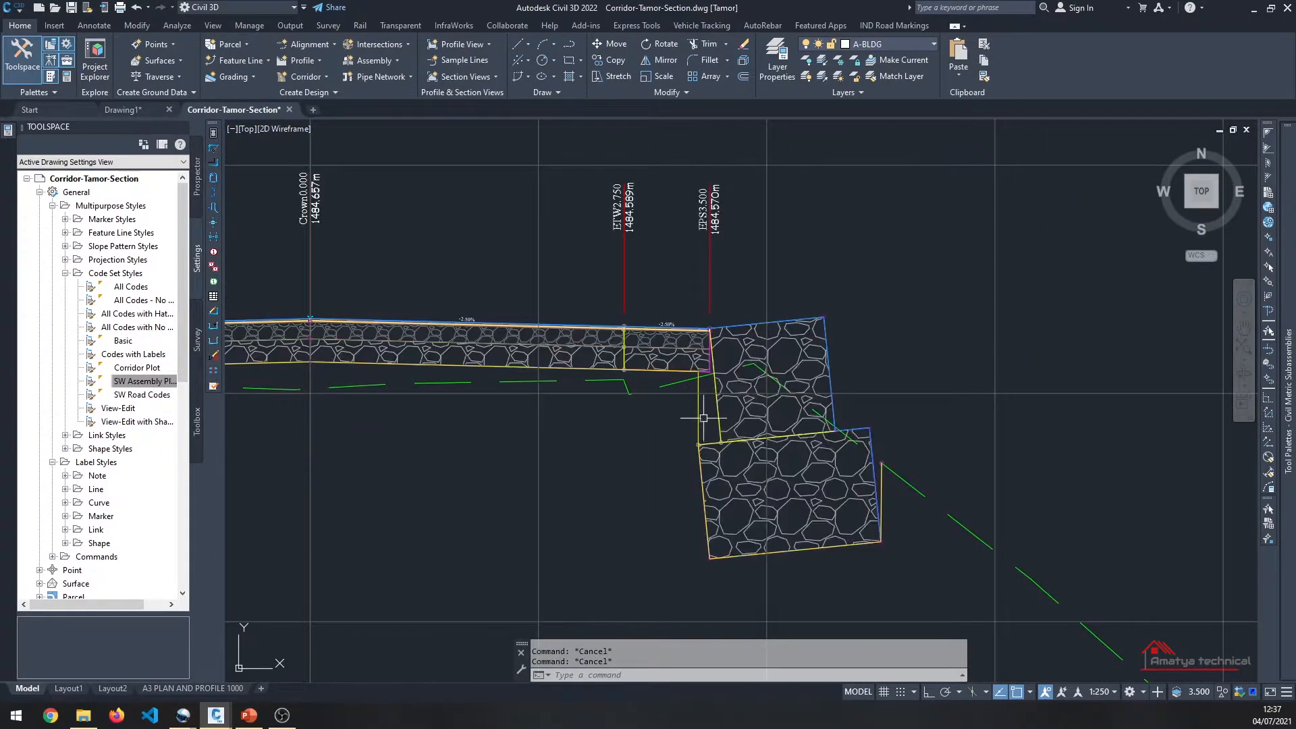
Step: Examine the two-tier gabion wall up close, including its joint with the pavement and the vertical link behind it
scroll(699, 414, down, 4)
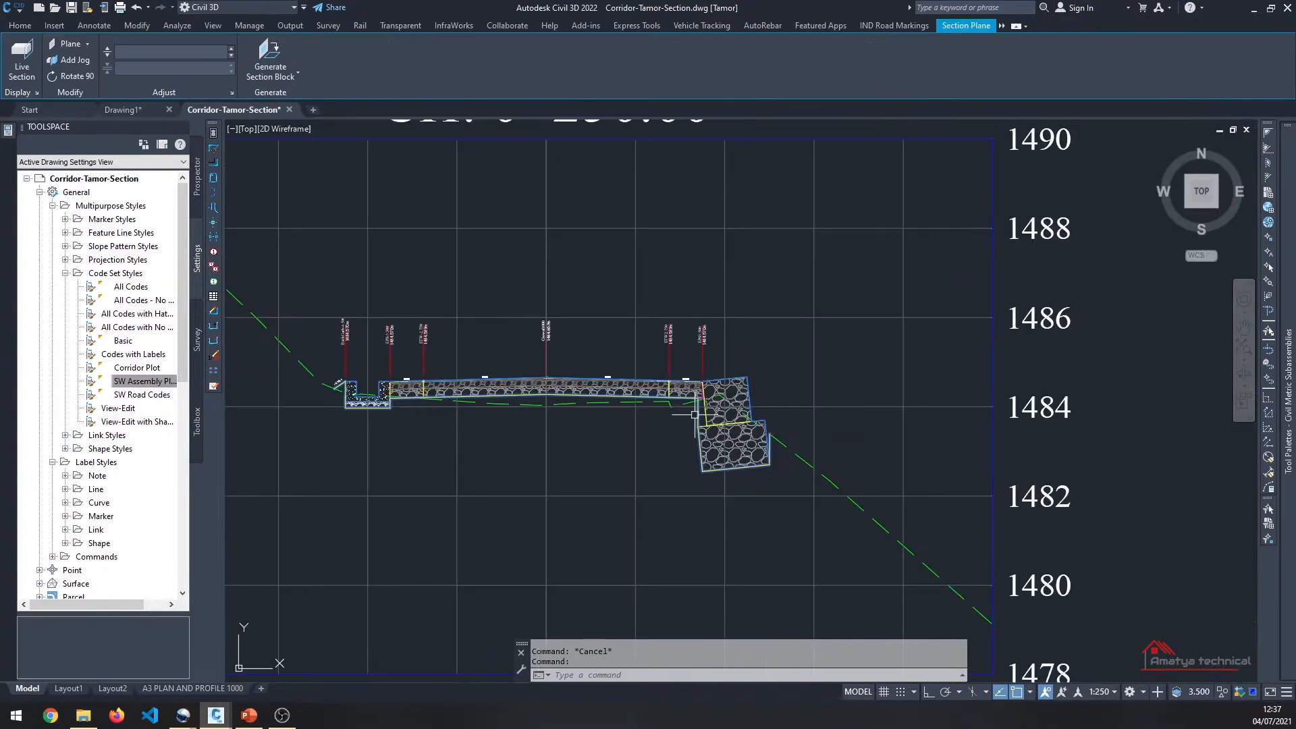
scroll(688, 410, up, 4)
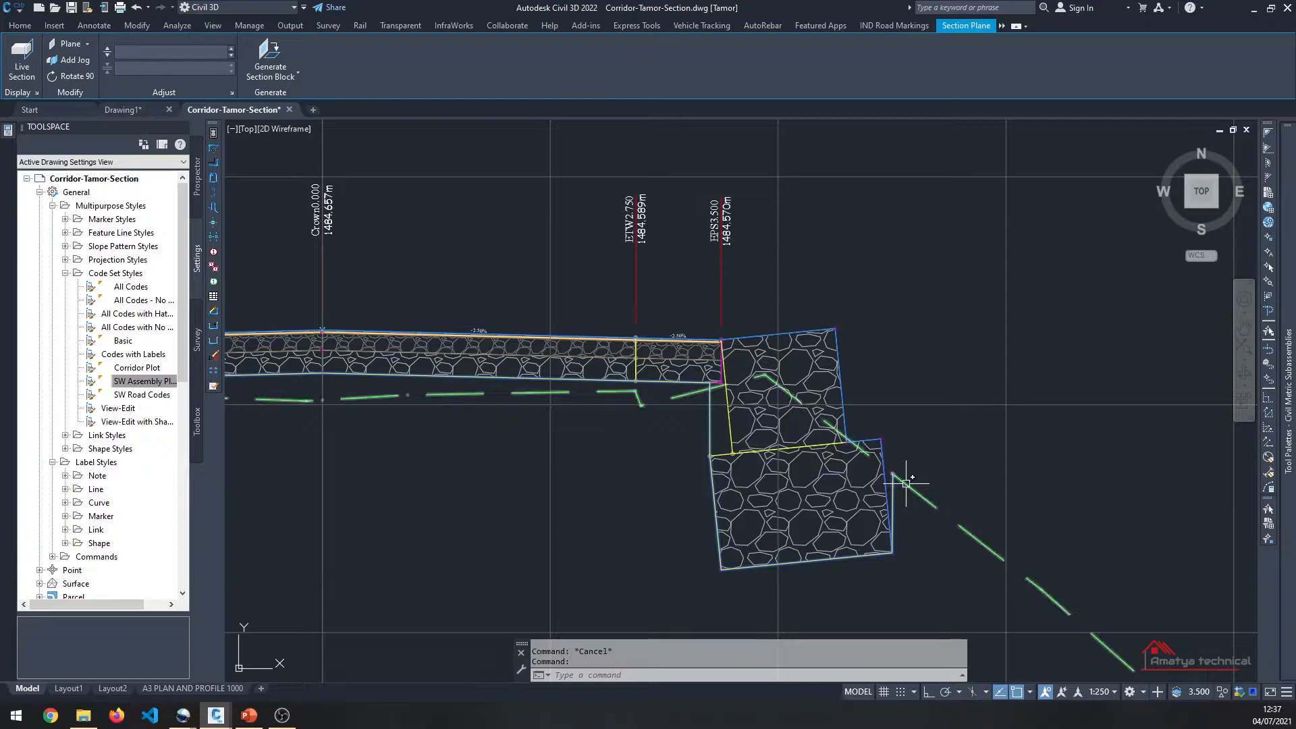
key(Escape)
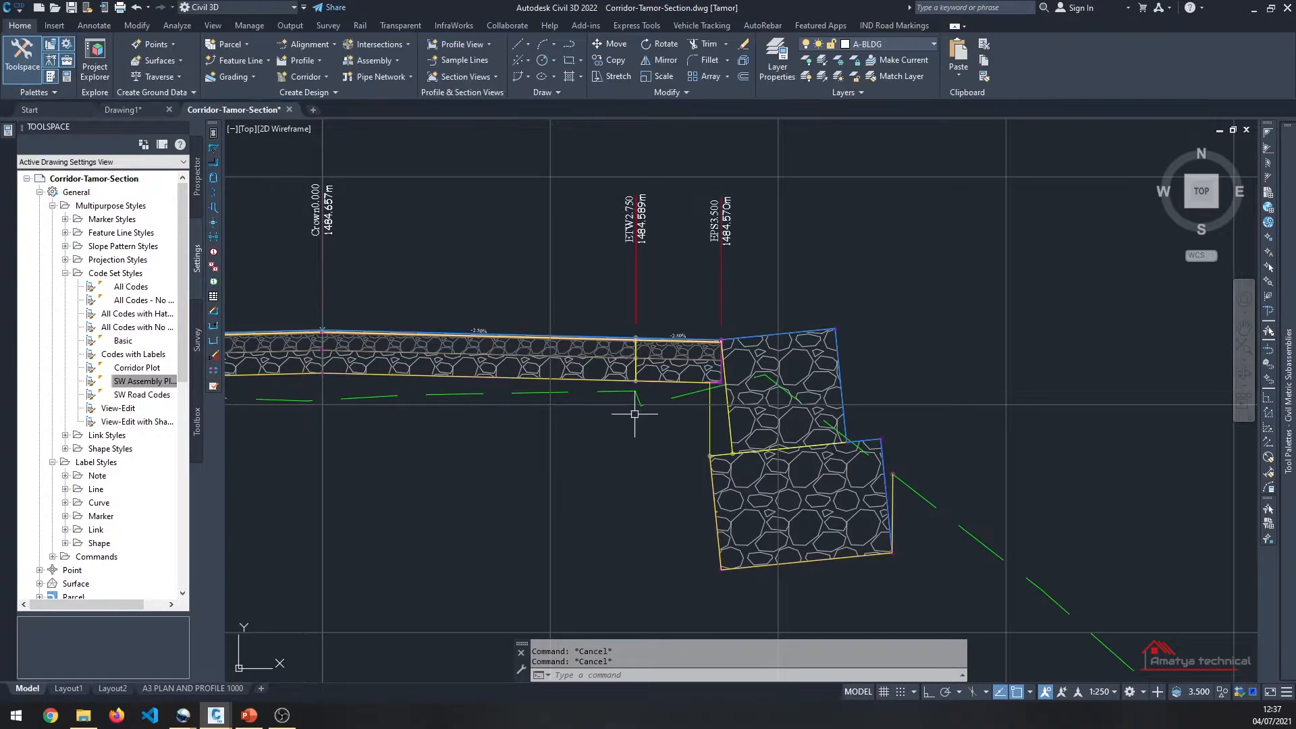
scroll(707, 405, up, 4)
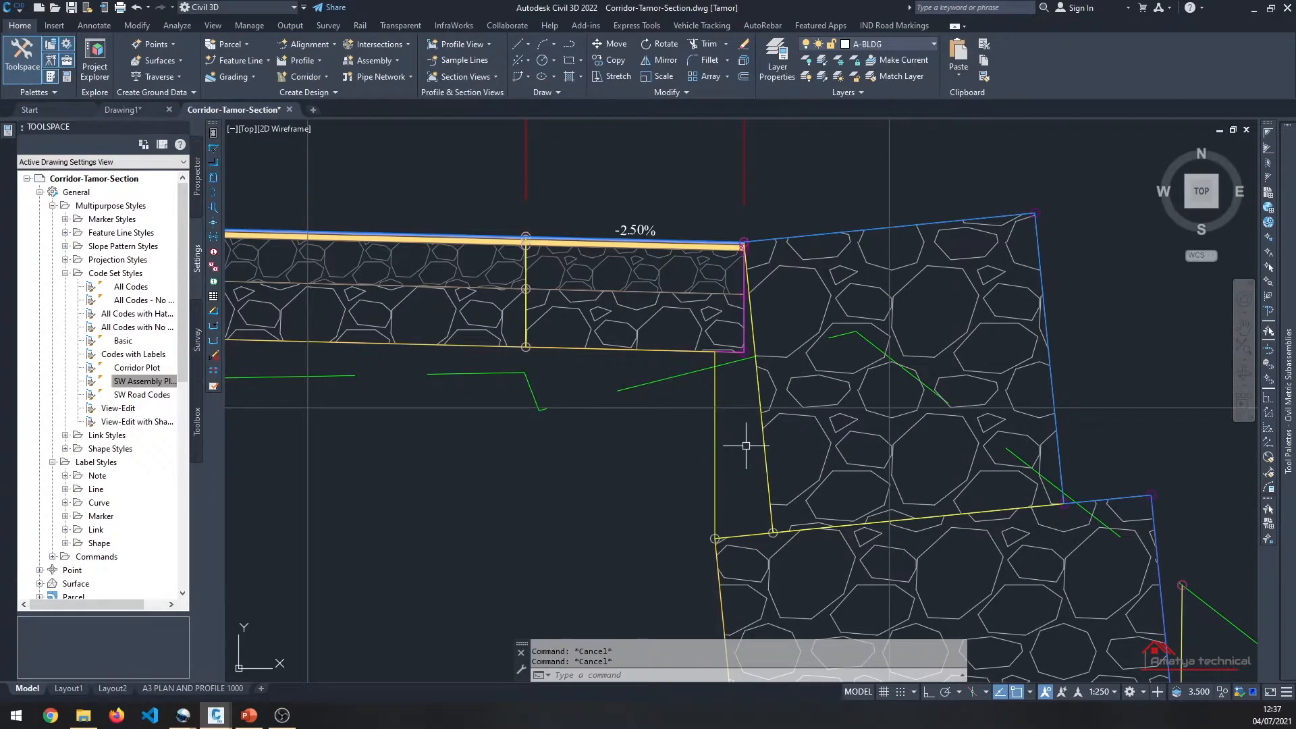
scroll(746, 446, down, 2)
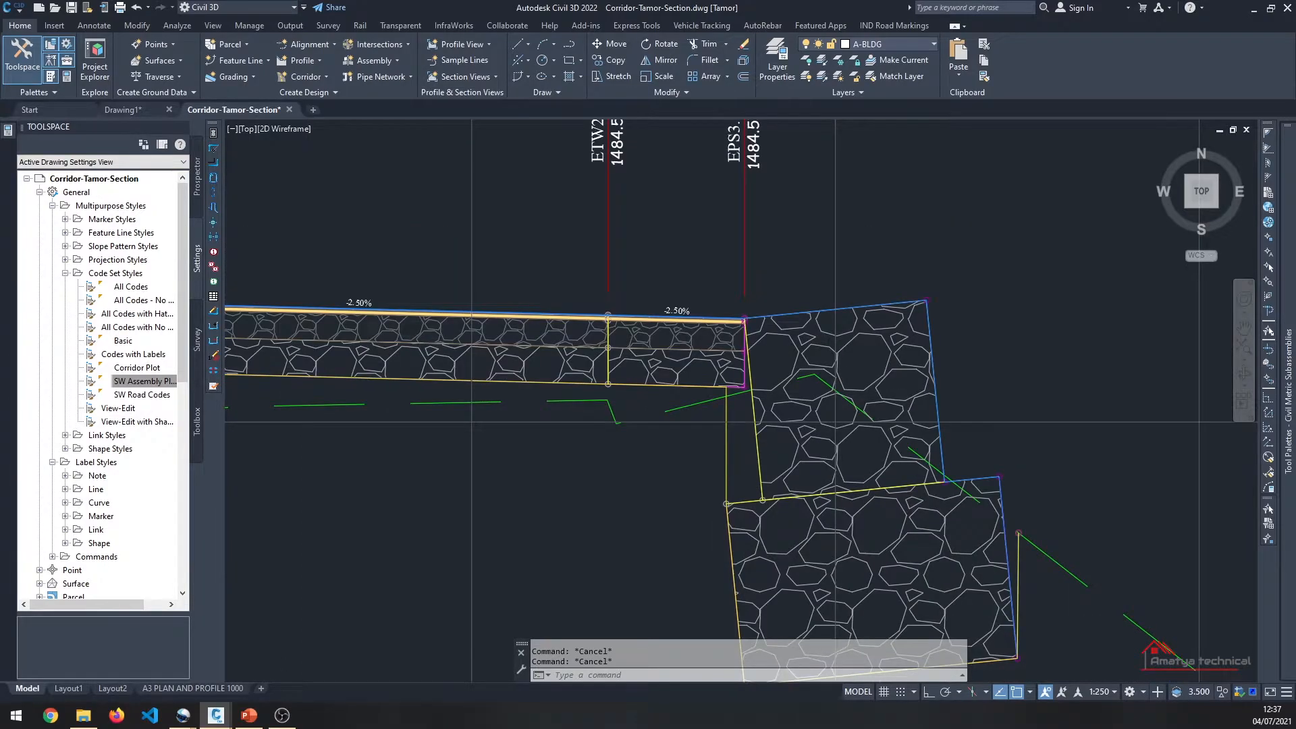
scroll(746, 446, up, 2)
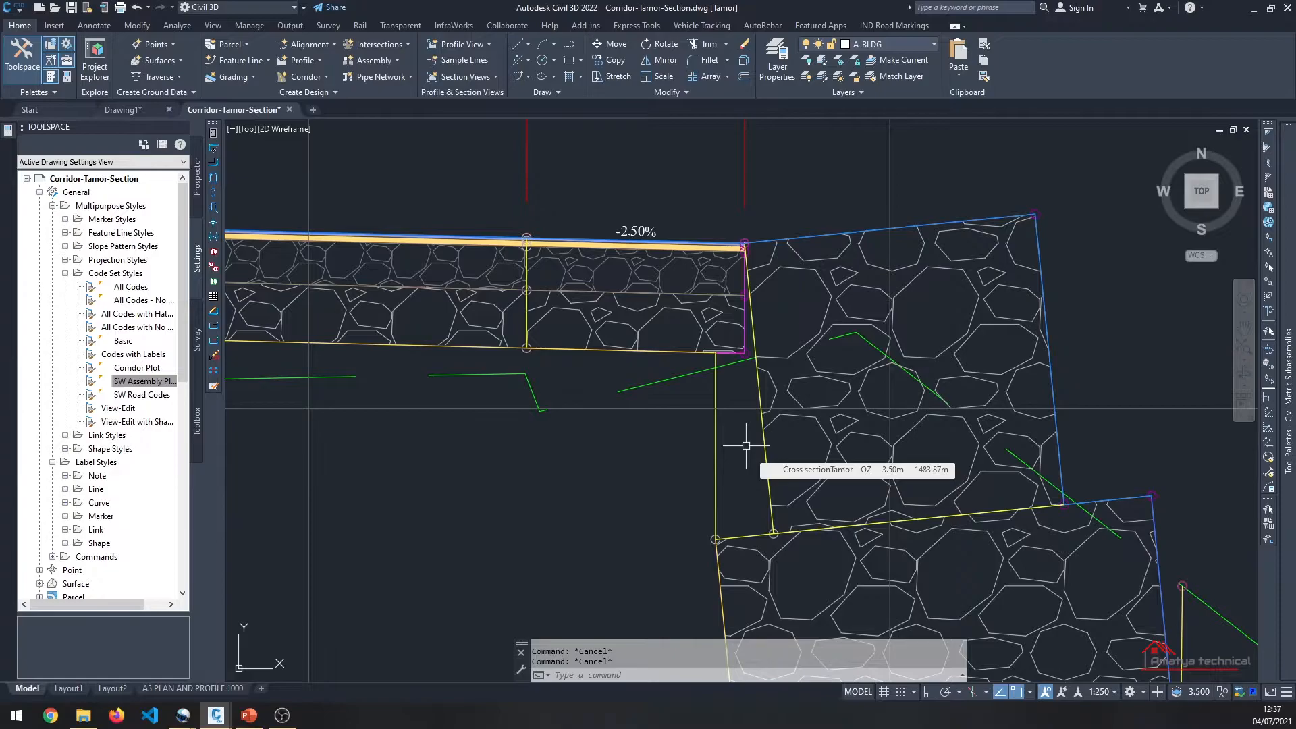
scroll(746, 445, down, 2)
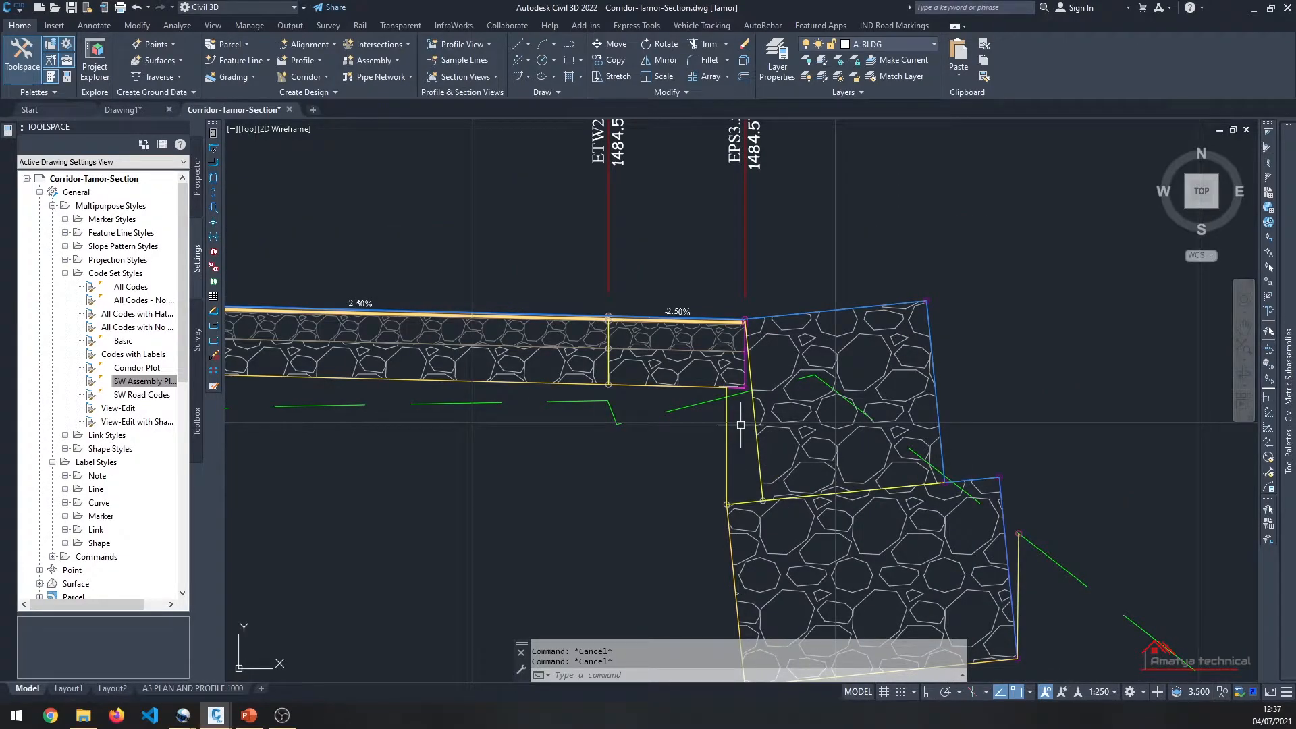
scroll(741, 425, down, 4)
scroll(740, 424, up, 6)
scroll(746, 439, down, 2)
scroll(715, 375, up, 2)
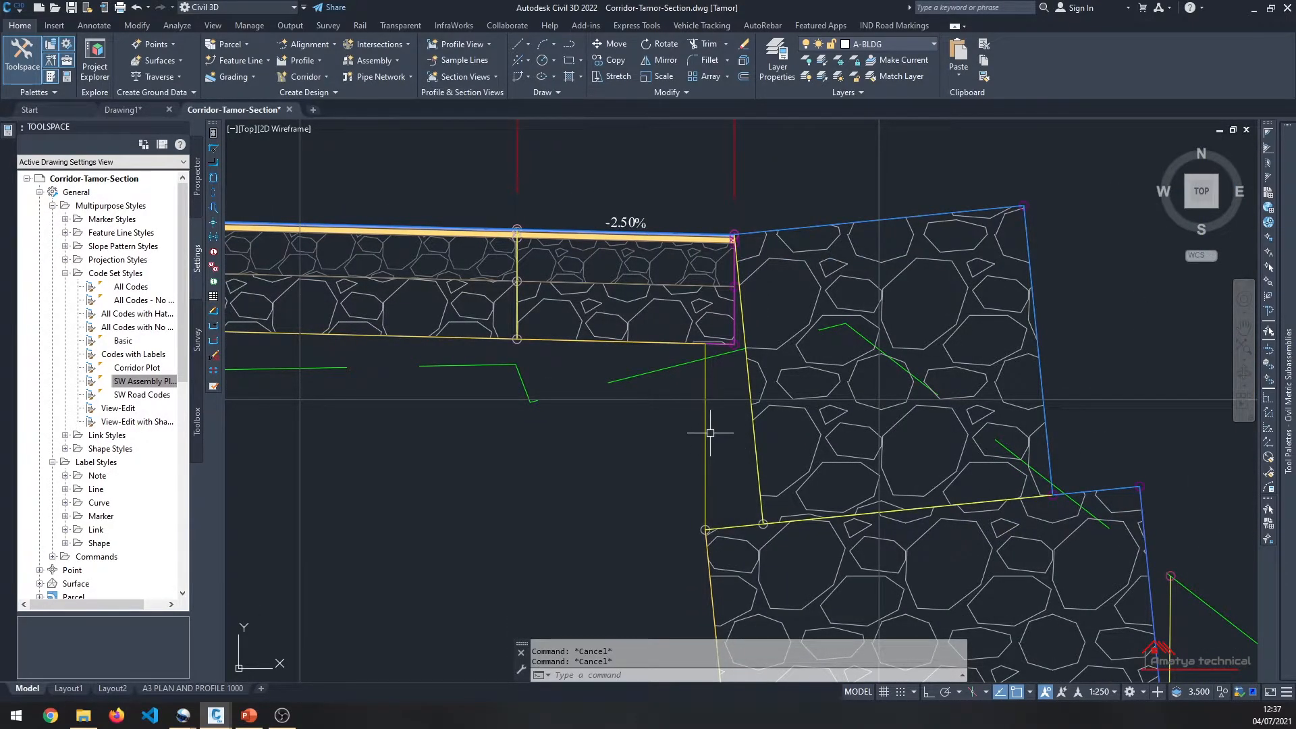
scroll(711, 433, down, 10)
Step: Examine the front and back links of the three-tier gabion wall in the CH: 0+240.00 section view
scroll(683, 270, up, 8)
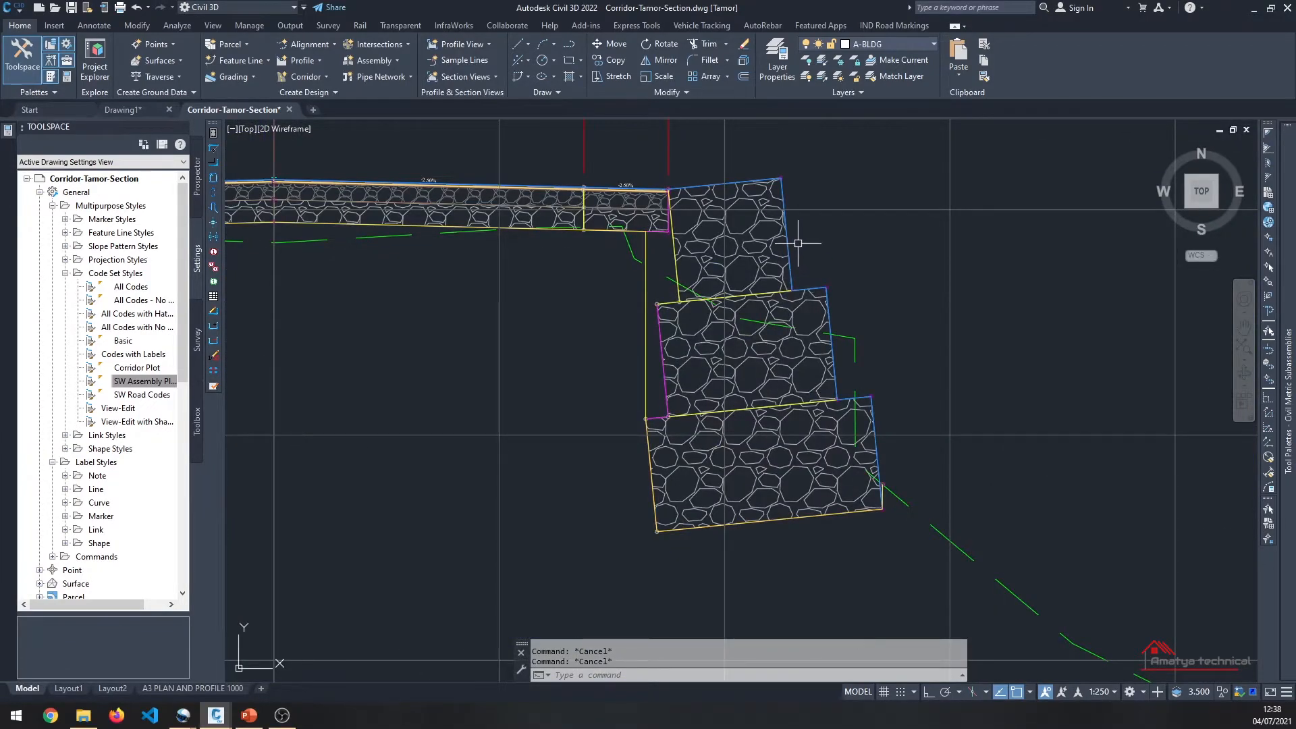
click(790, 246)
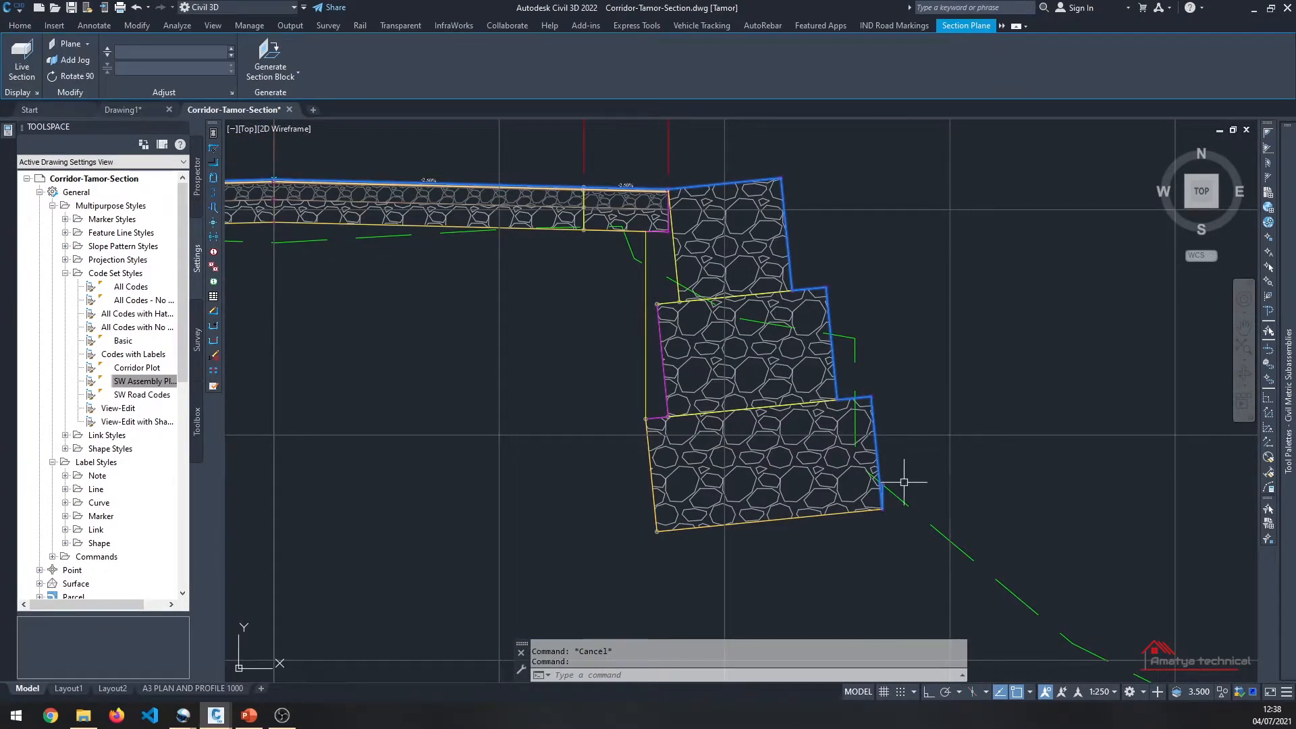
scroll(884, 496, up, 5)
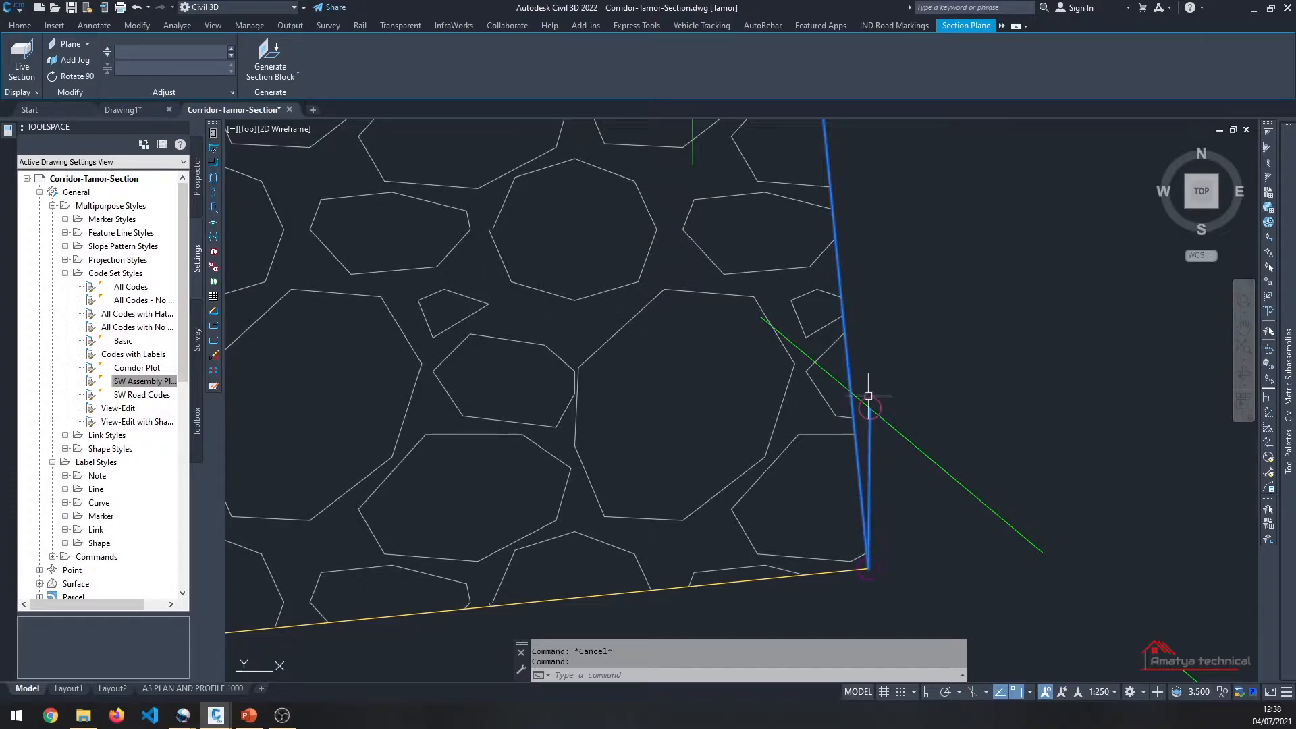
scroll(869, 408, down, 5)
key(Escape)
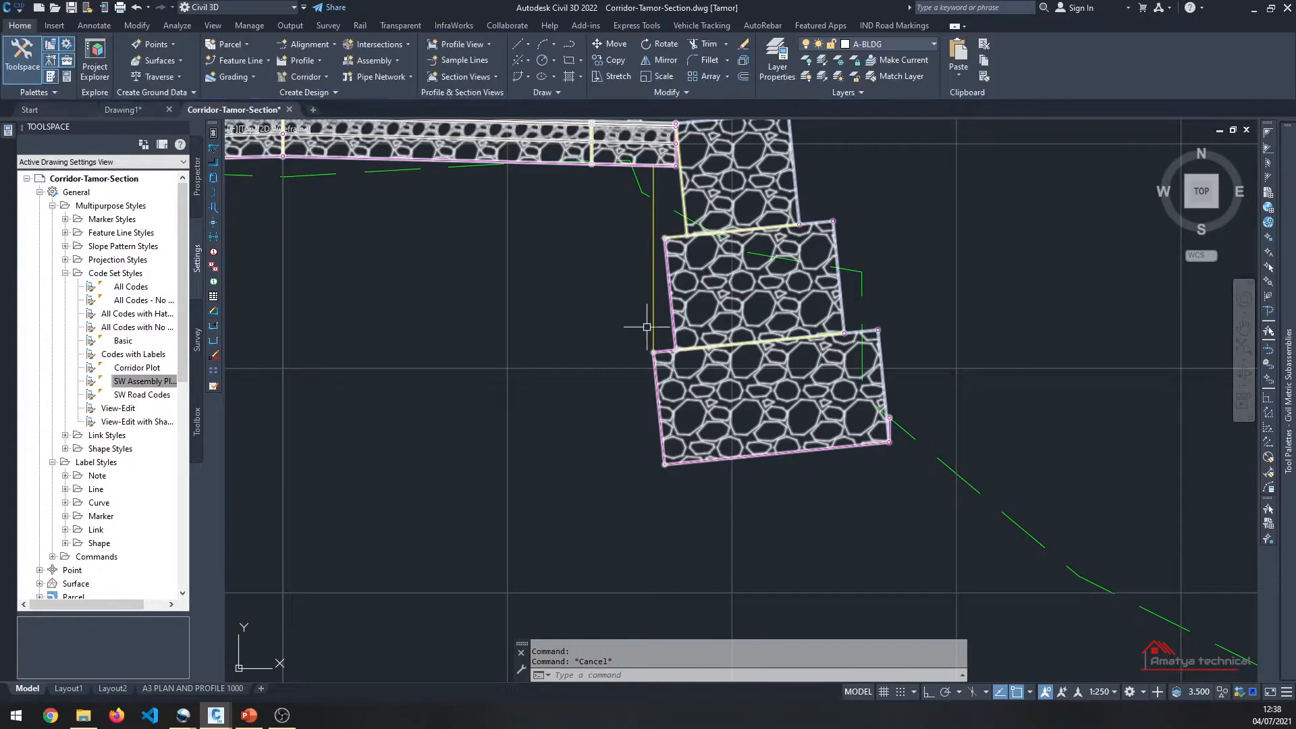
click(652, 308)
scroll(749, 378, down, 10)
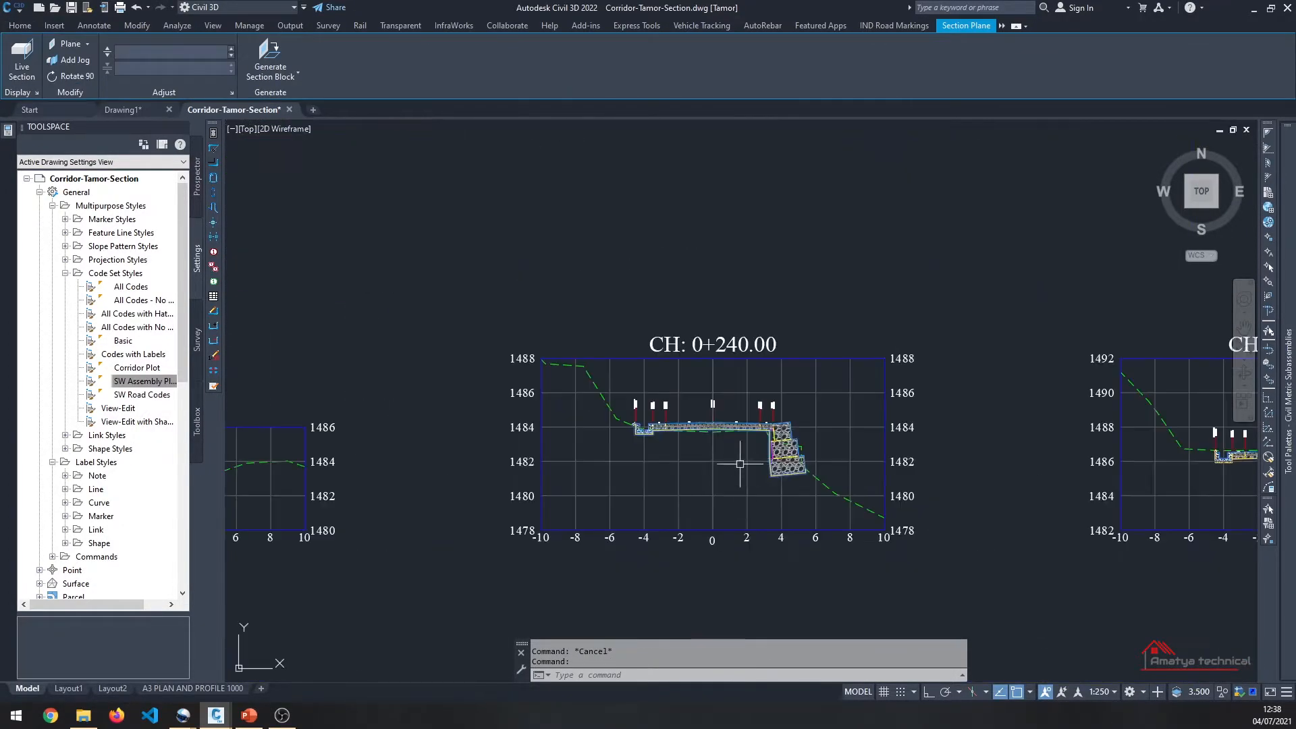
key(Escape)
scroll(752, 281, up, 8)
Step: Review the whole layout of section views, and inspect the CH: 0+000.00 section view in detail
scroll(708, 416, down, 14)
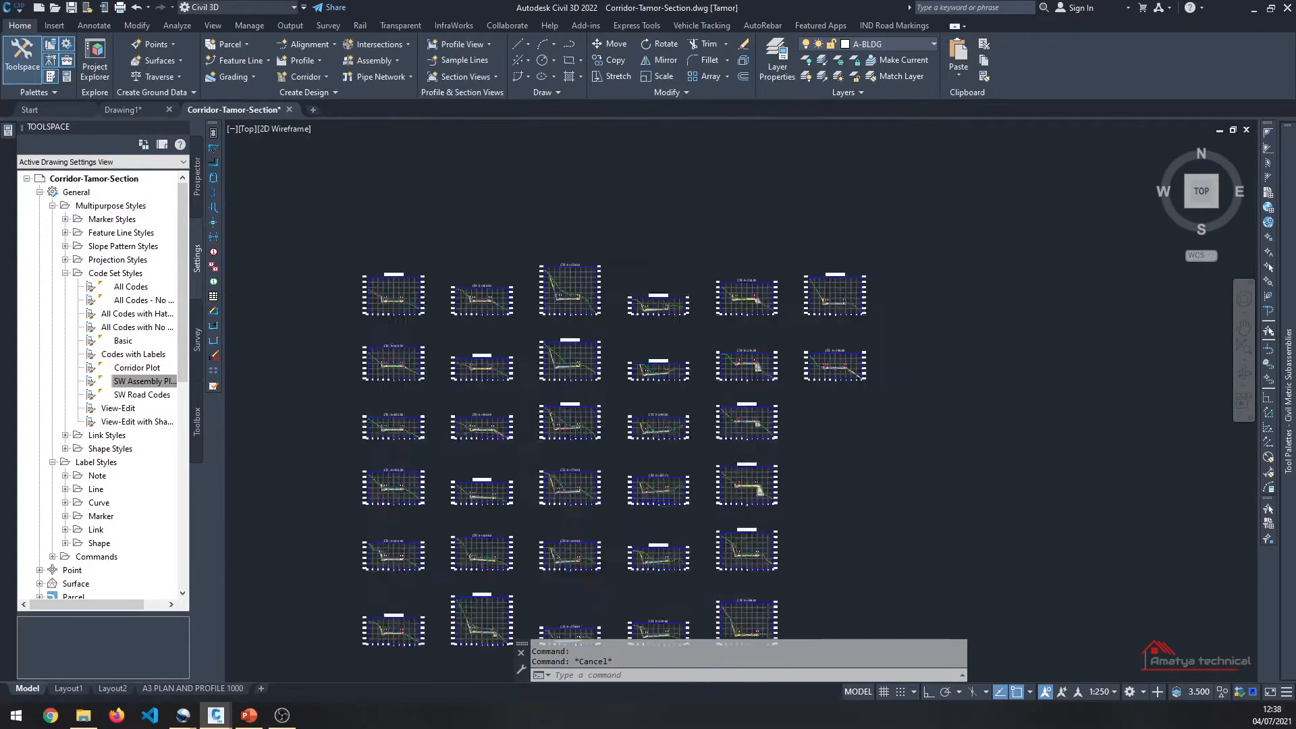
scroll(708, 417, up, 6)
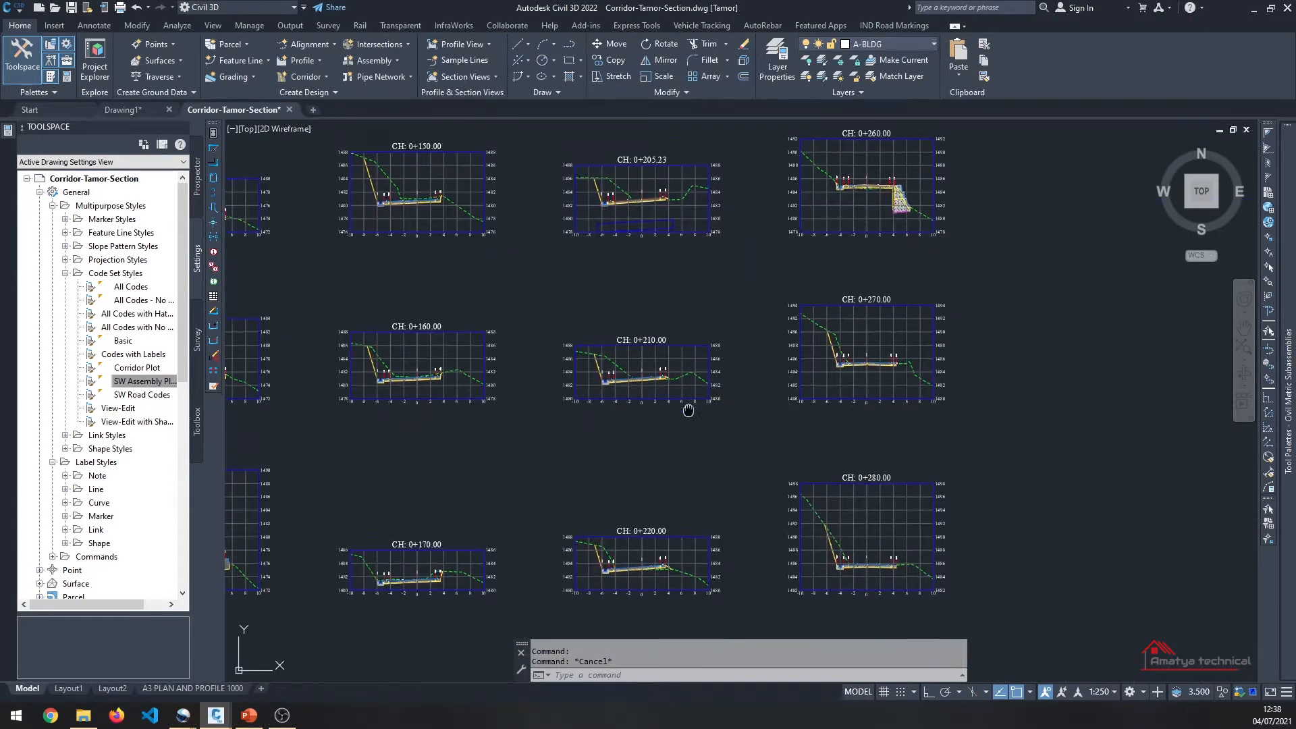
middle_drag(675, 450, 751, 548)
middle_drag(672, 399, 781, 538)
scroll(678, 397, down, 4)
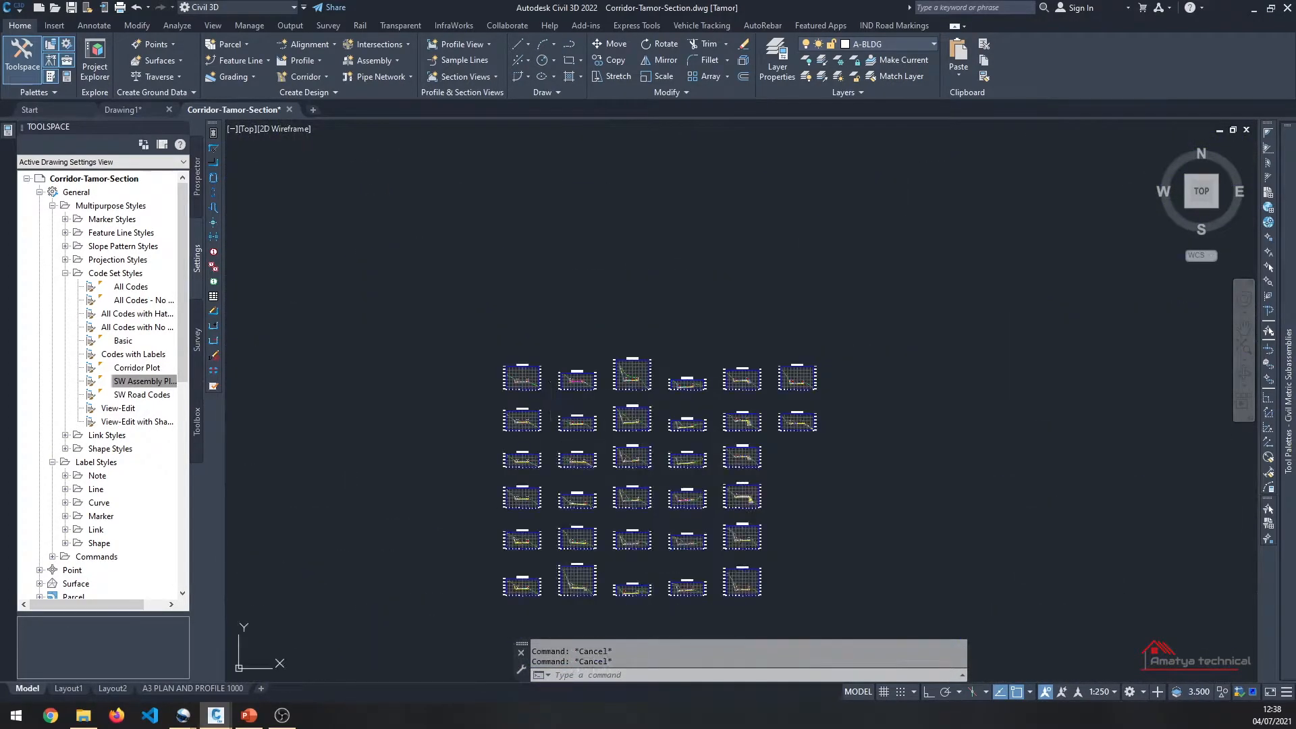
scroll(495, 368, up, 3)
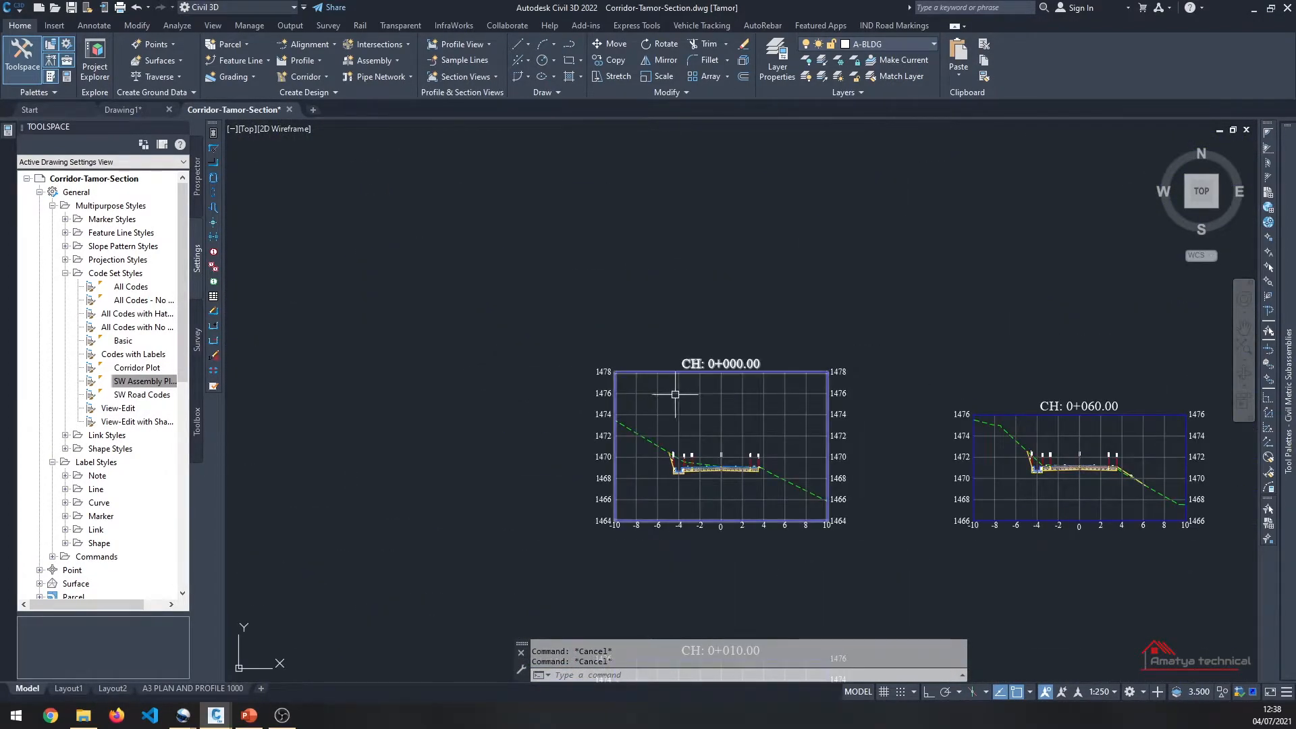
scroll(540, 368, up, 3)
scroll(459, 335, down, 4)
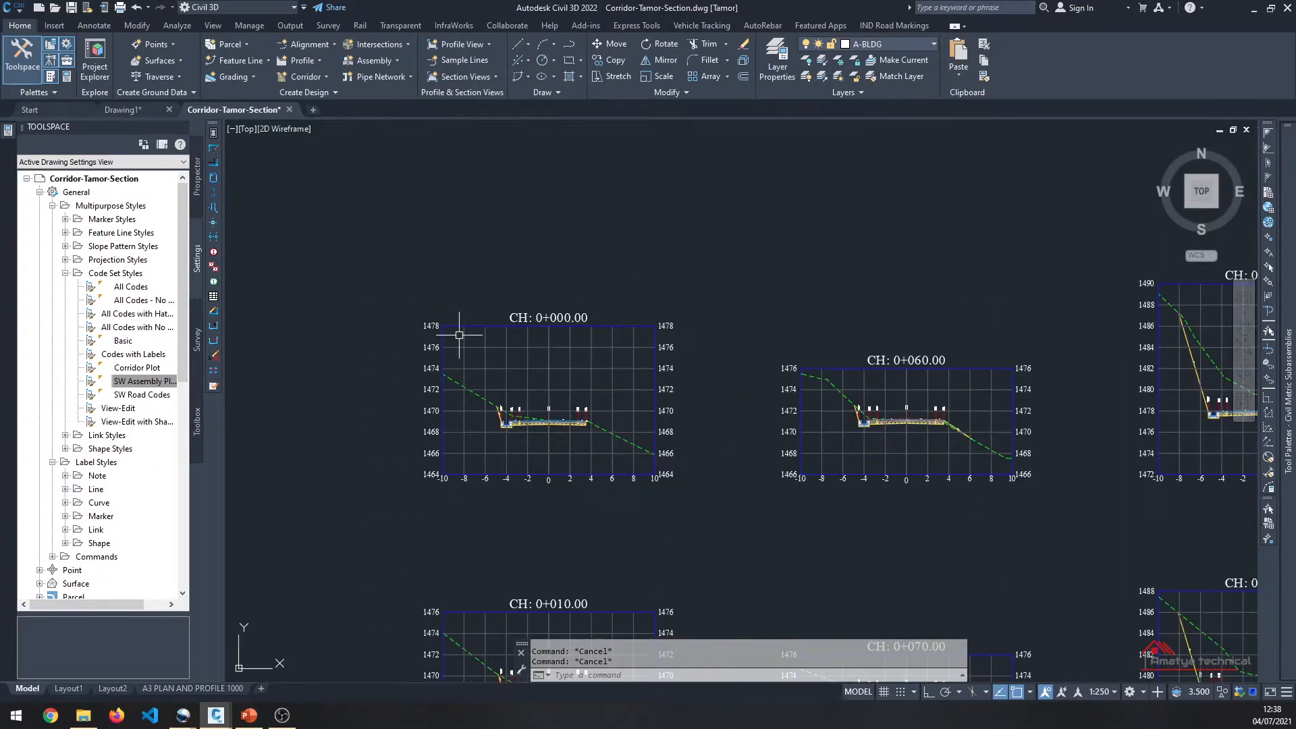
scroll(489, 436, up, 5)
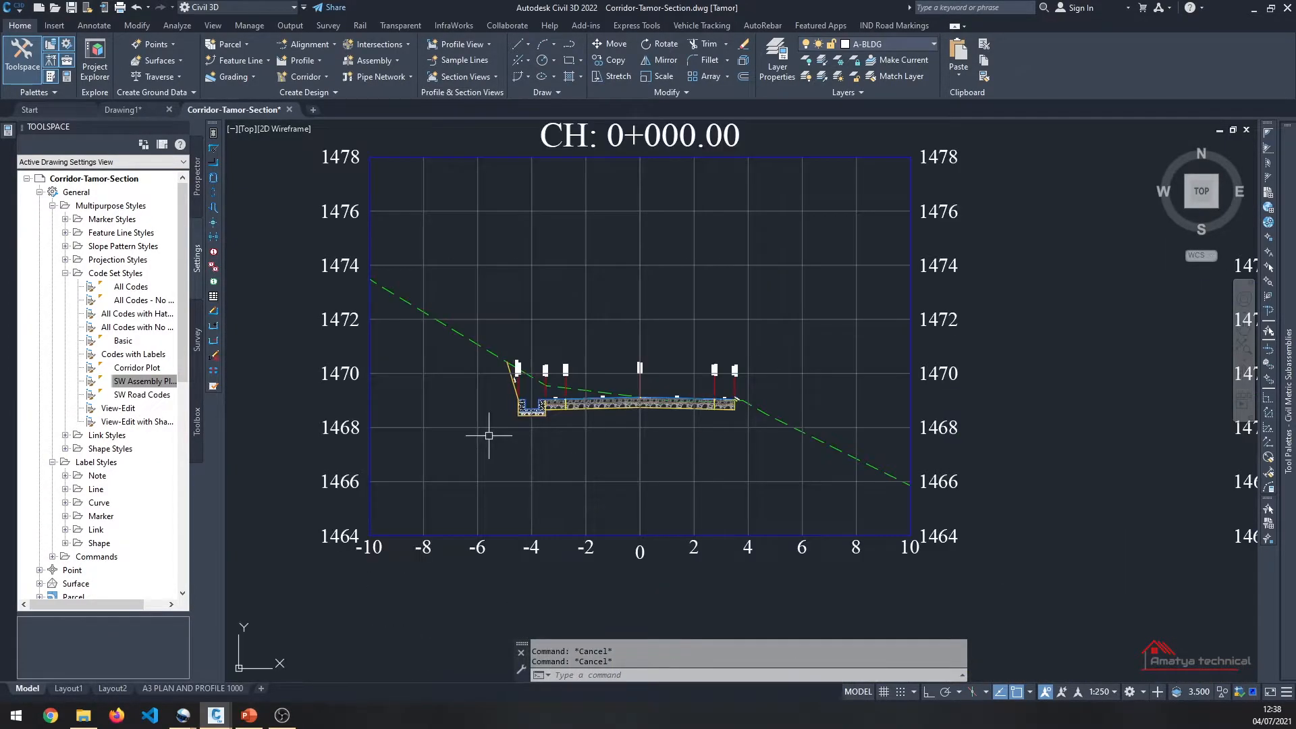
scroll(492, 434, down, 3)
scroll(566, 407, up, 2)
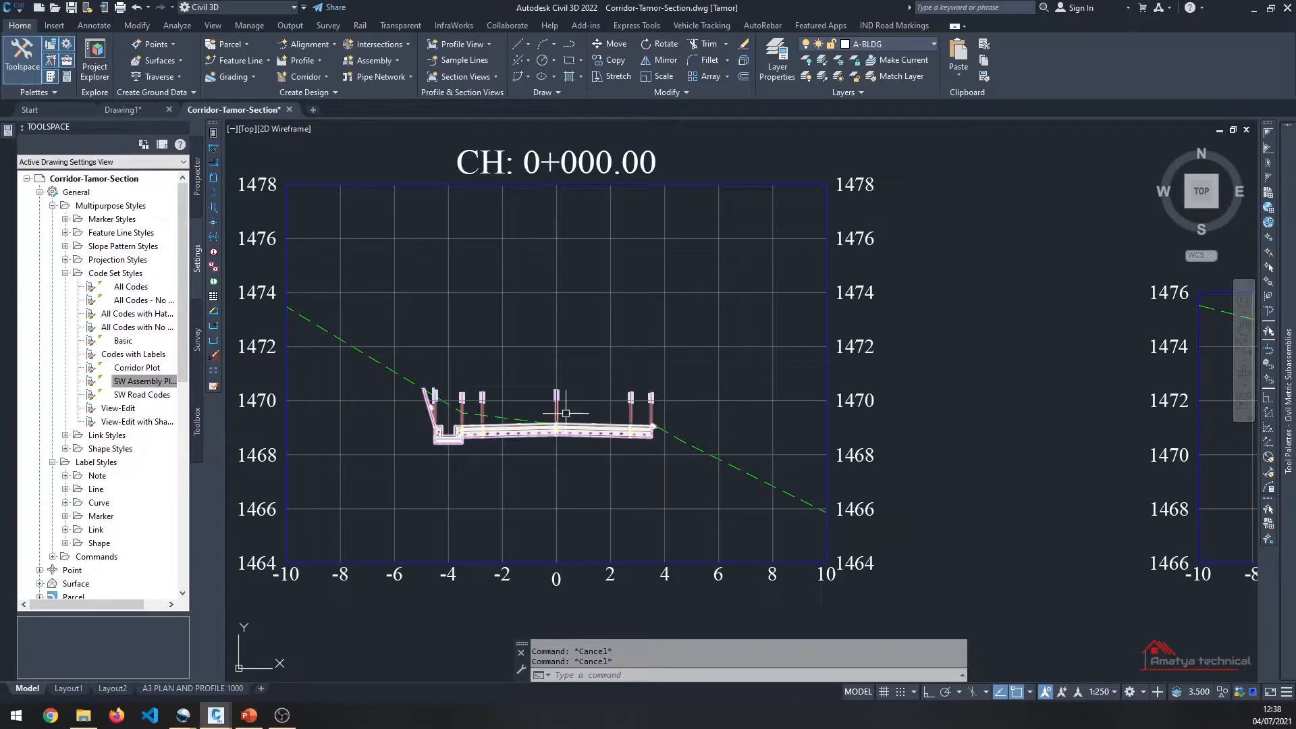
scroll(486, 432, down, 2)
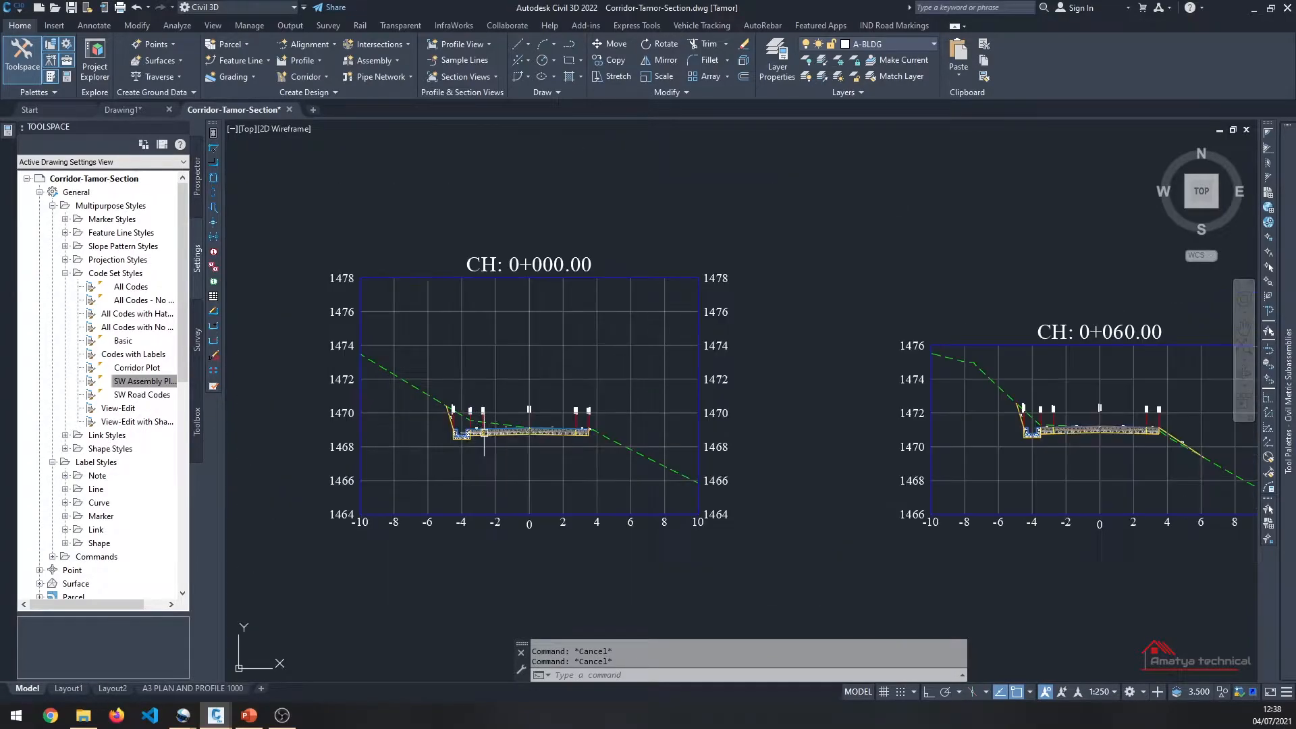
click(401, 279)
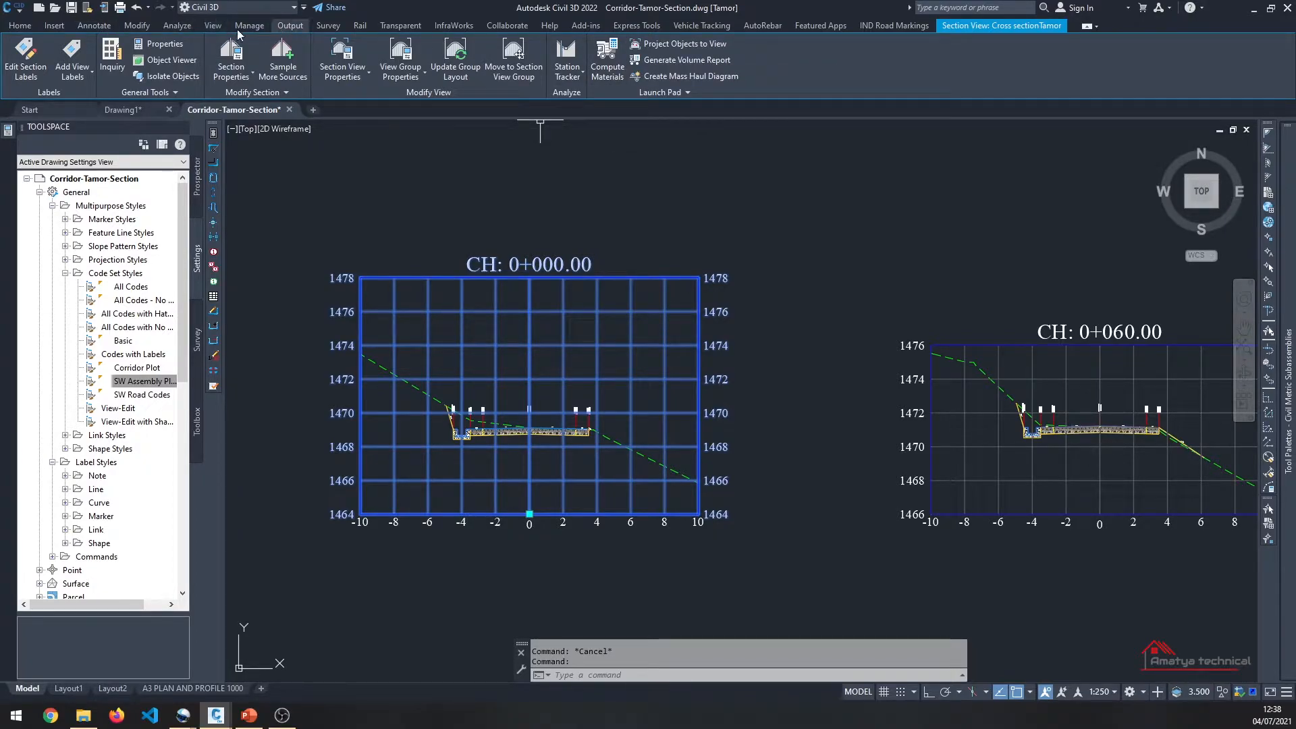
click(215, 30)
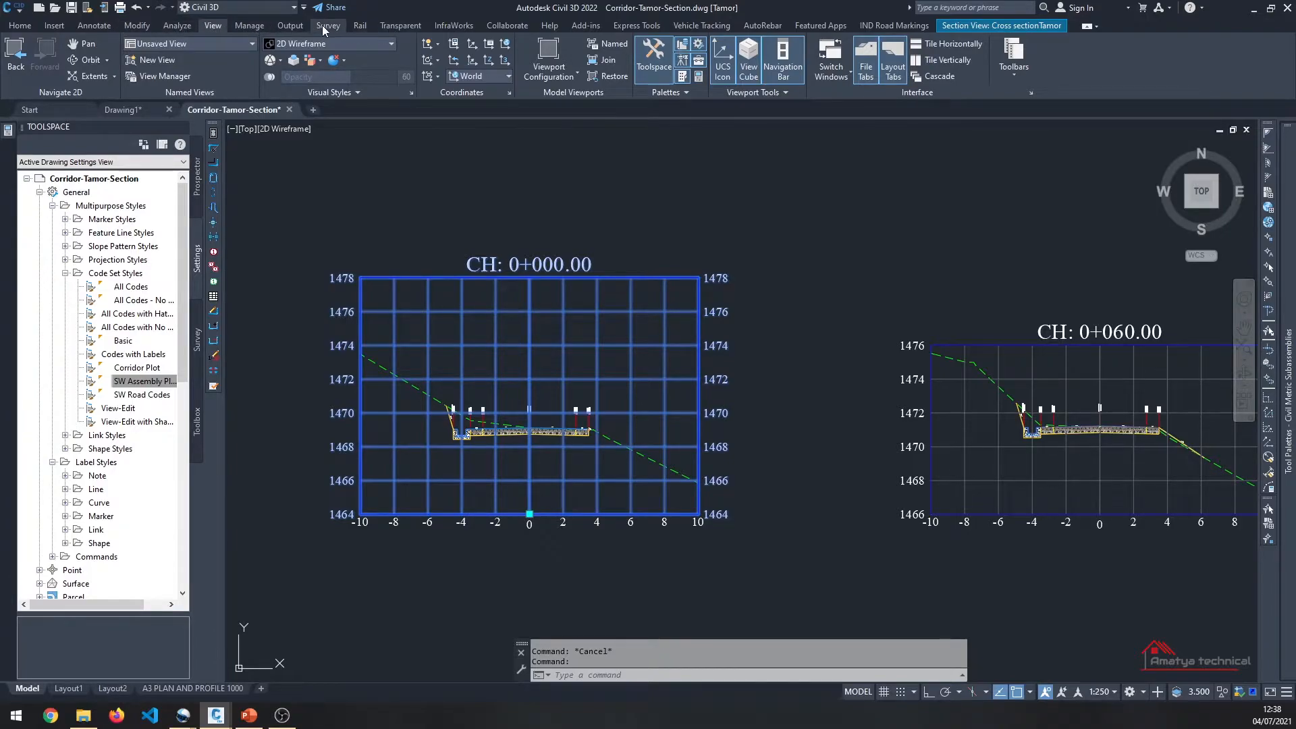
click(250, 27)
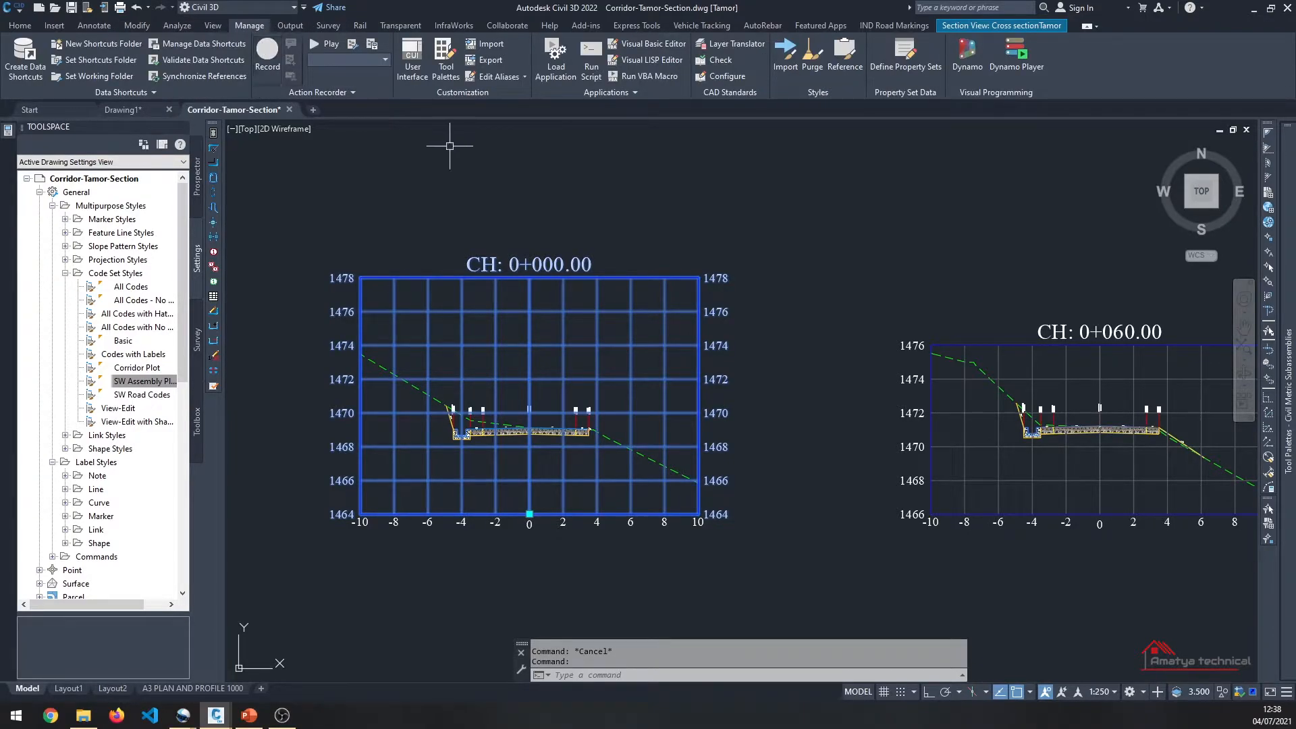
key(Escape)
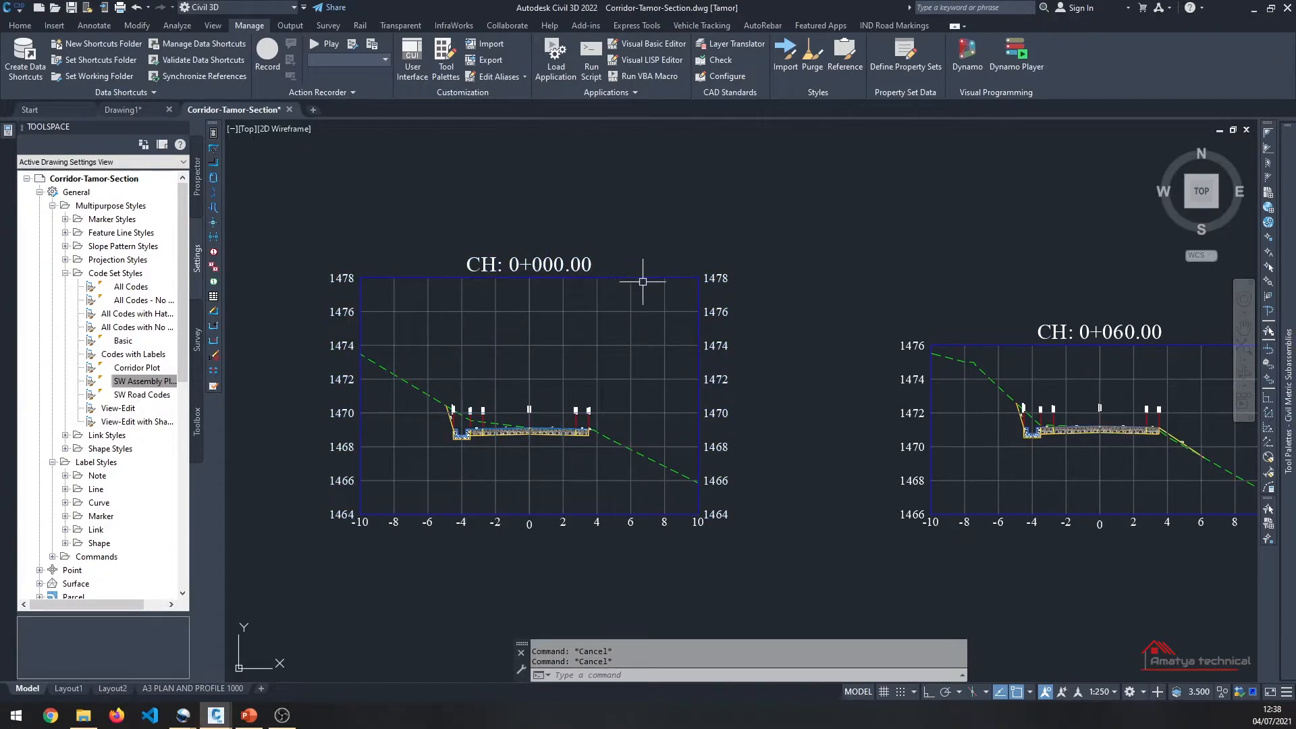
Step: From the CH: 0+000.00 section view, check the Compute Materials settings for alignment Tamor and SL Collection -Tamor, leaving without computing
click(640, 278)
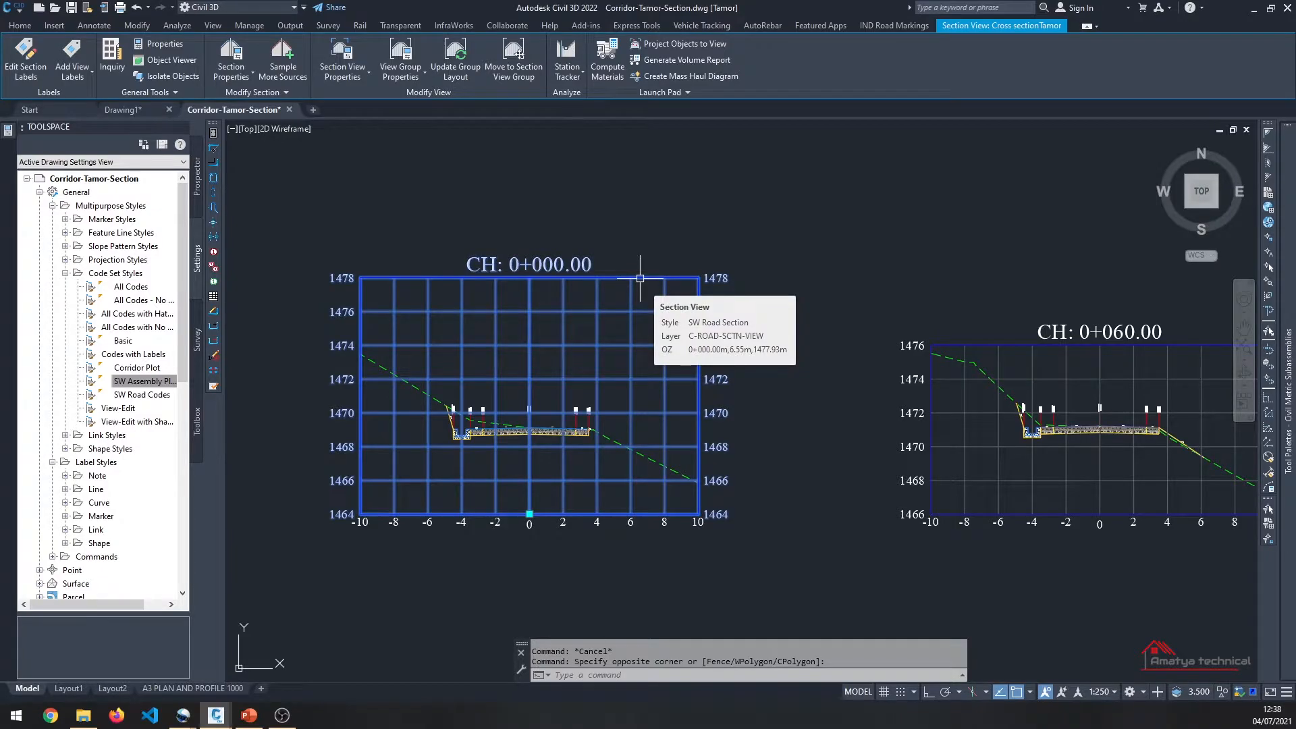
click(607, 57)
mouse_move(60, 14)
mouse_down()
mouse_move(145, 54)
mouse_move(801, 154)
mouse_up()
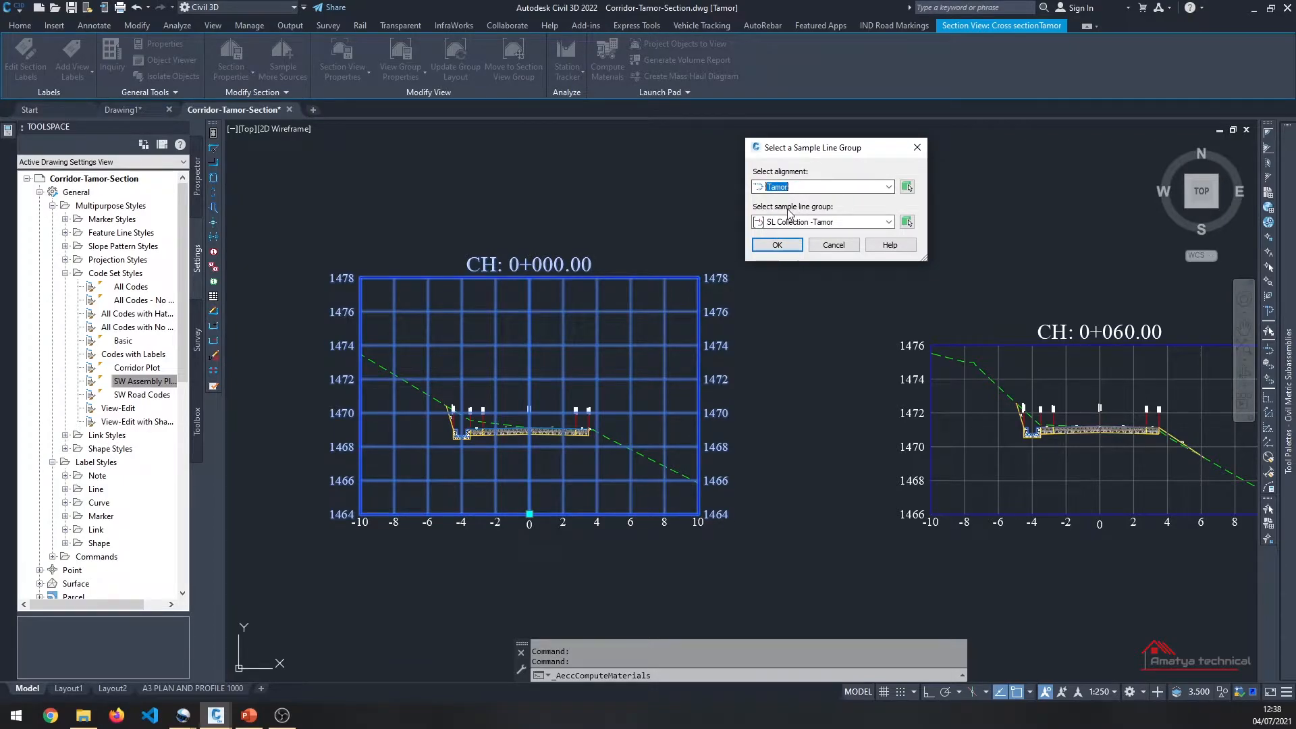
click(778, 245)
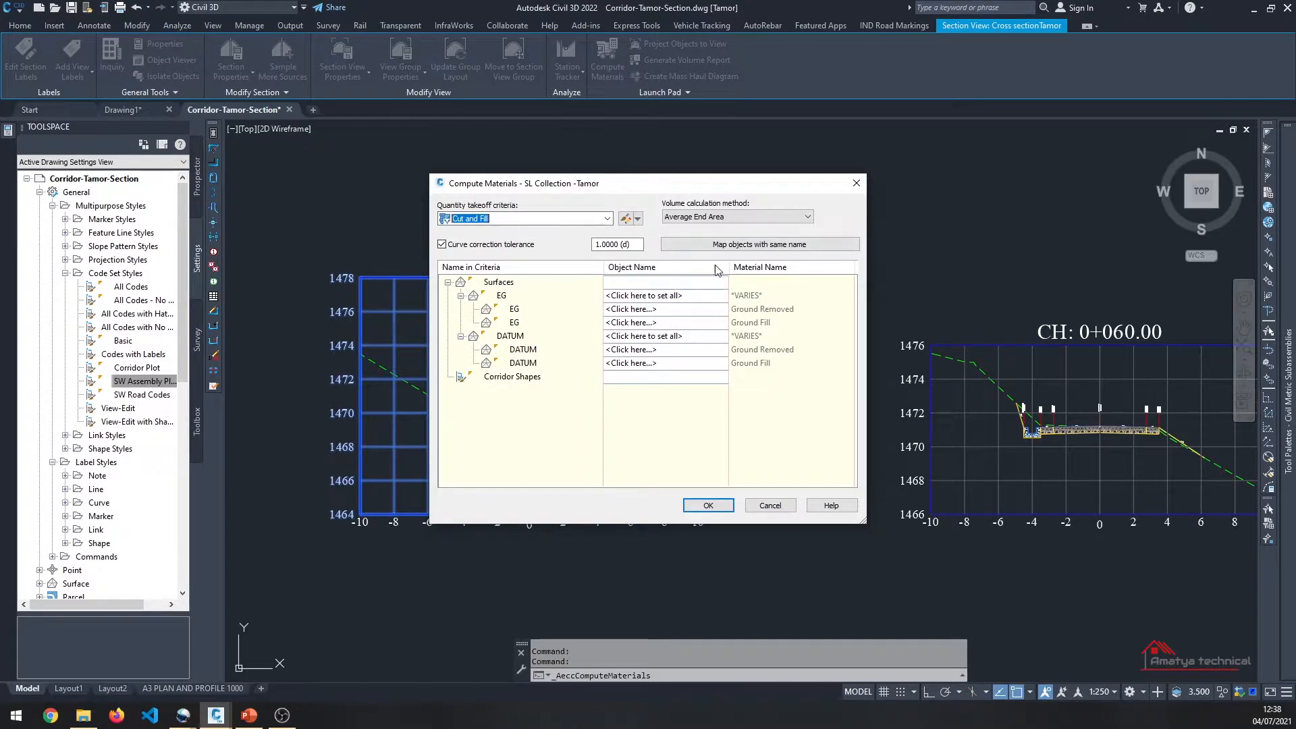
click(770, 505)
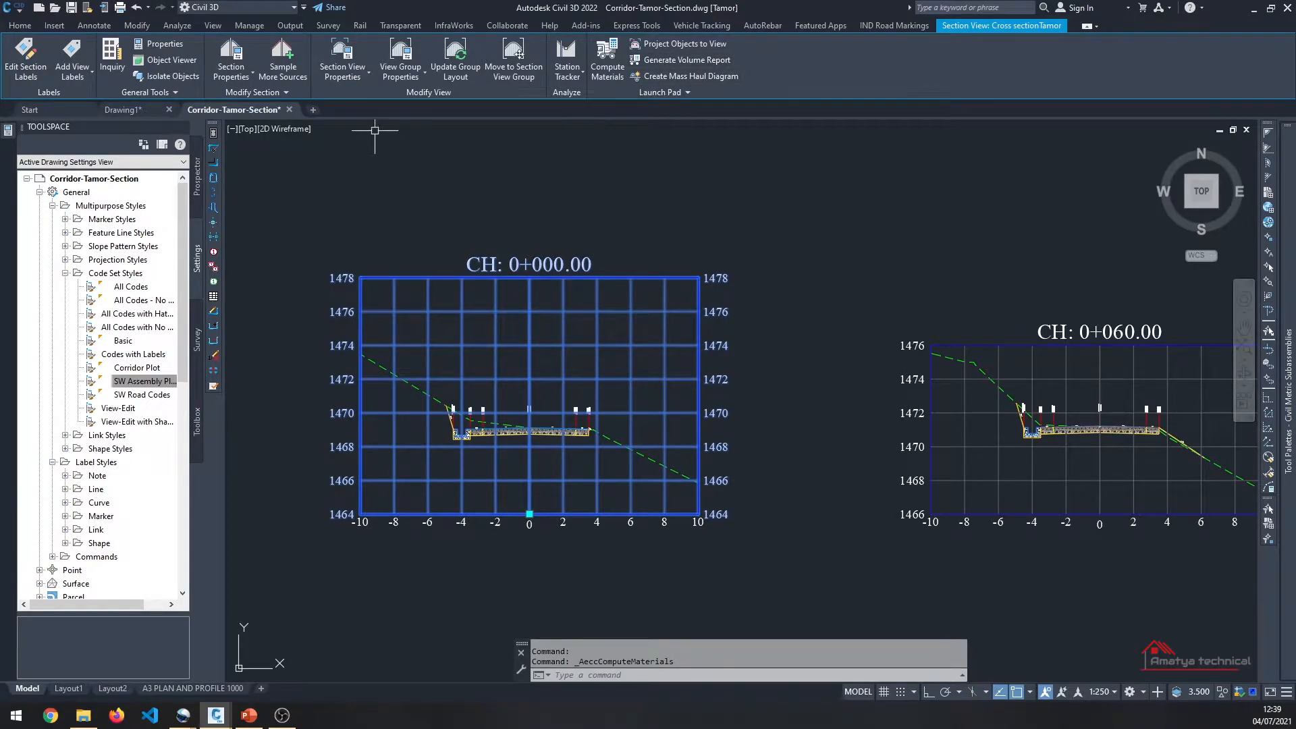
Step: Start Compute Materials for alignment Tamor and SL Collection -Tamor, using the Cut and Fill quantity takeoff criteria
click(93, 25)
click(137, 25)
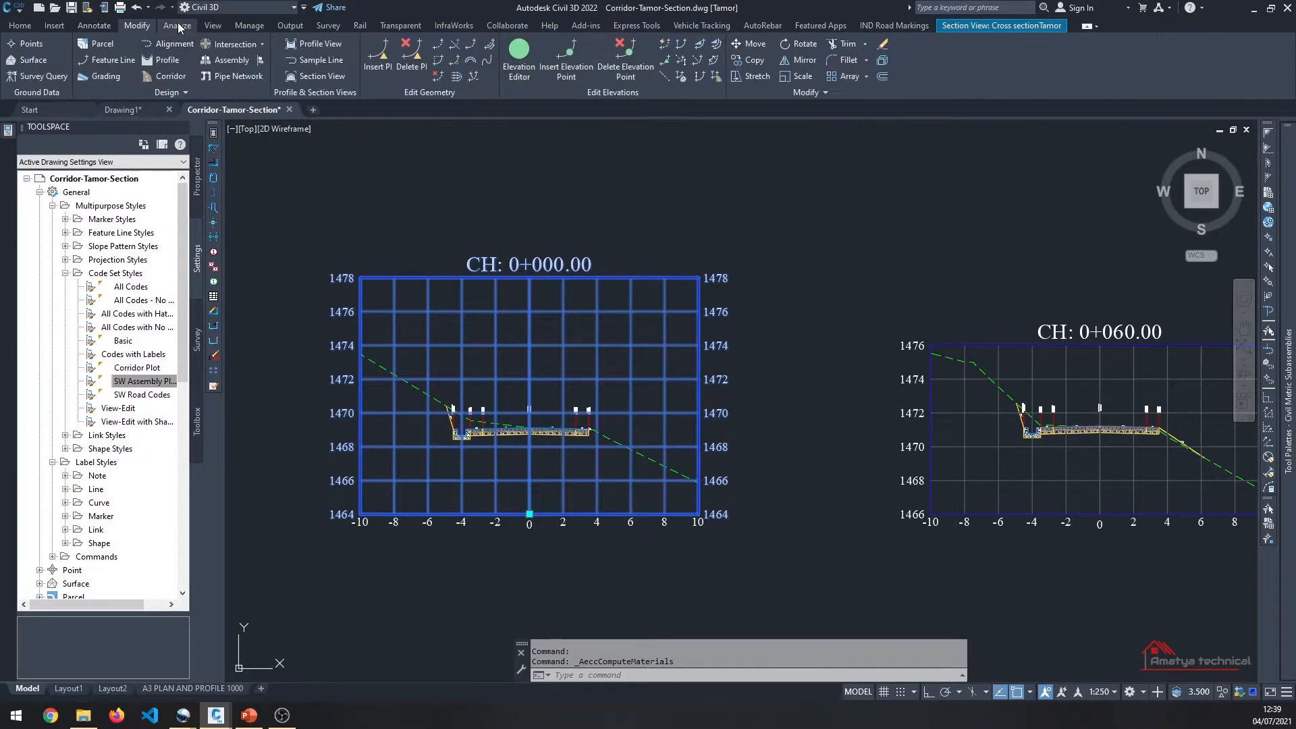
click(177, 25)
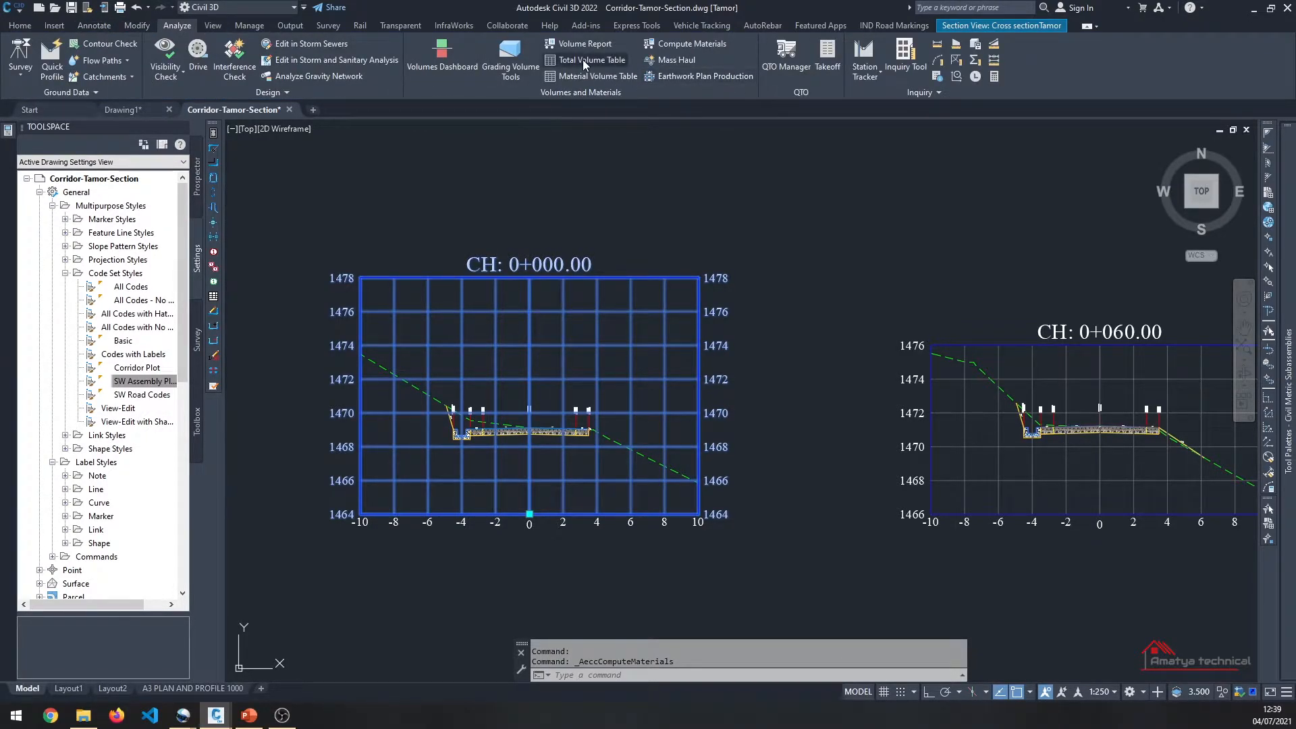
click(677, 44)
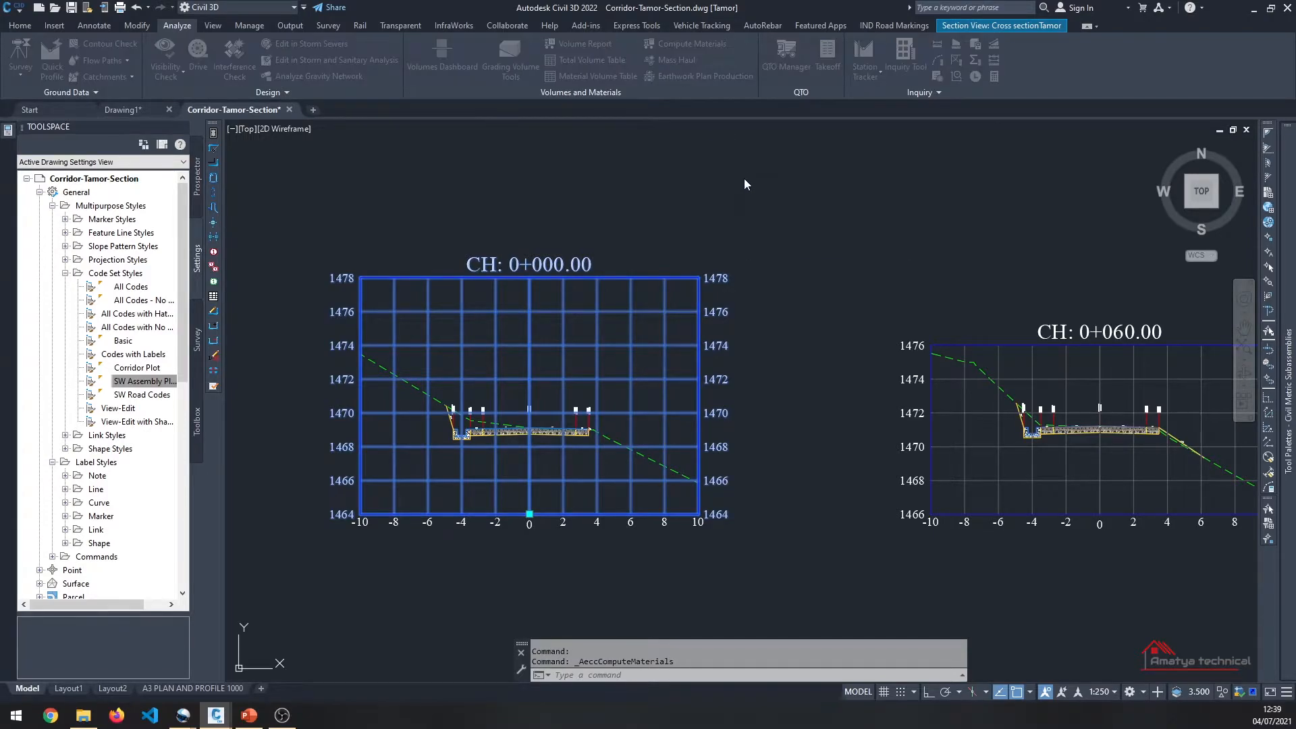
click(778, 246)
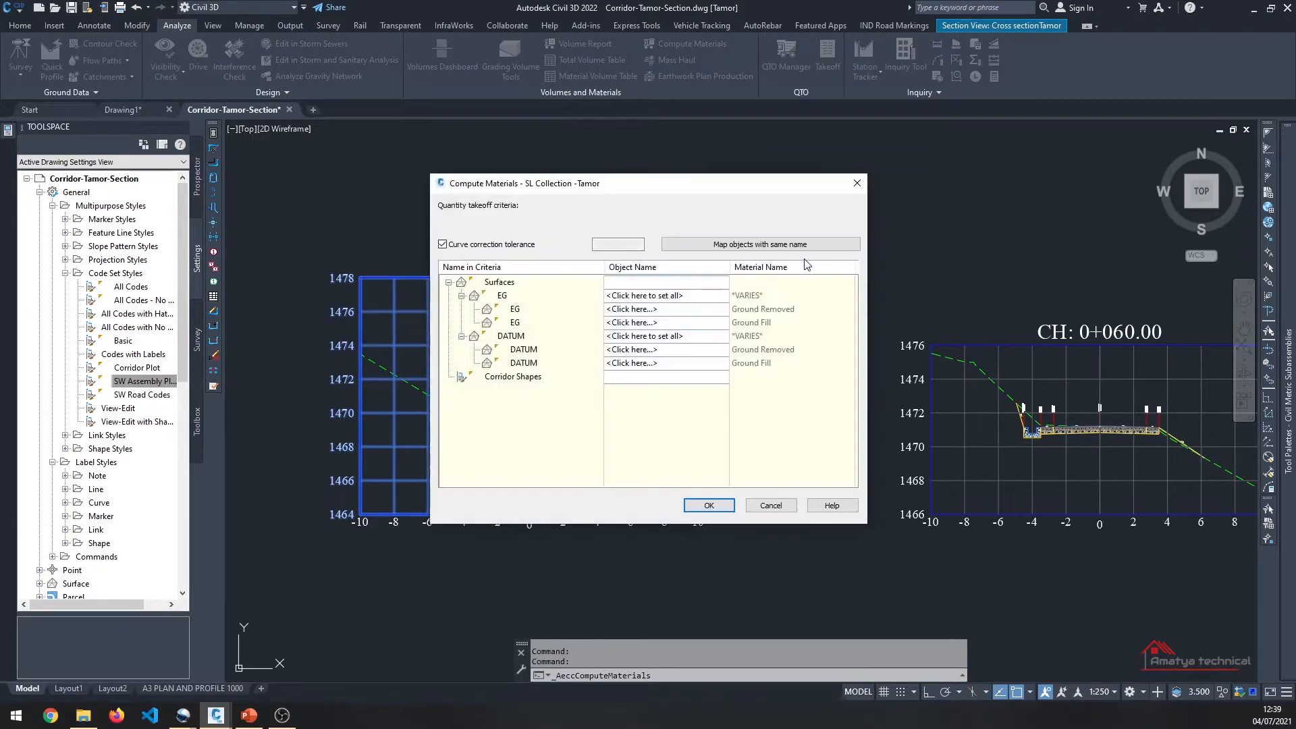
drag(701, 183, 544, 156)
click(450, 190)
click(310, 200)
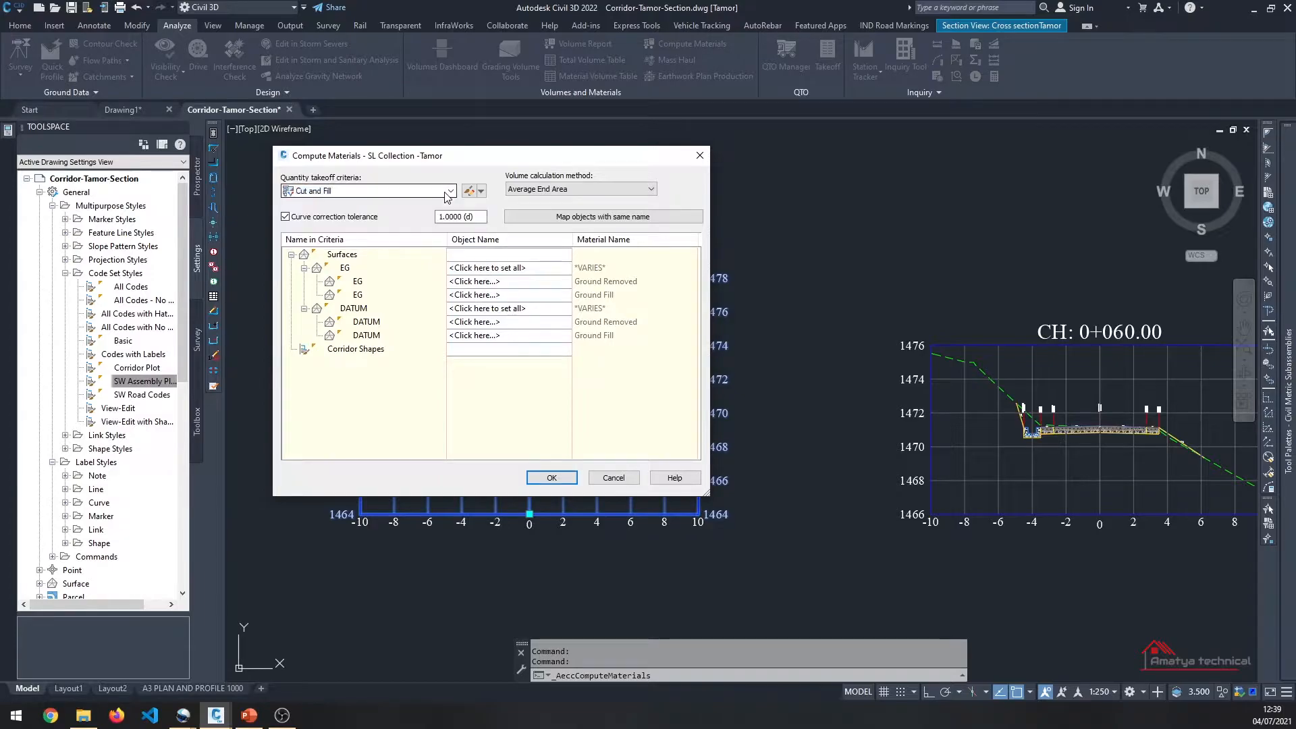
Step: Map the EG criteria to surface EG and DATUM to LaneAOR LaneAOR - Datum, and compute the cut and fill materials
click(291, 254)
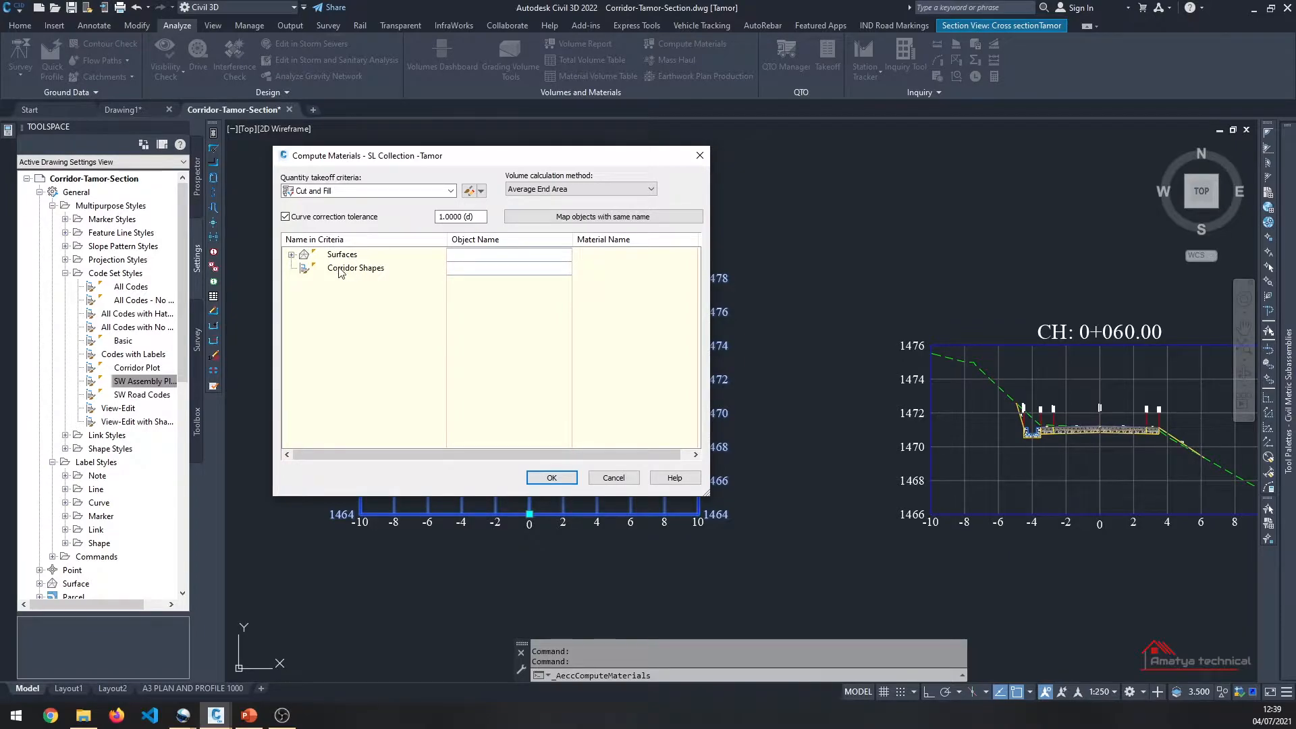
click(292, 255)
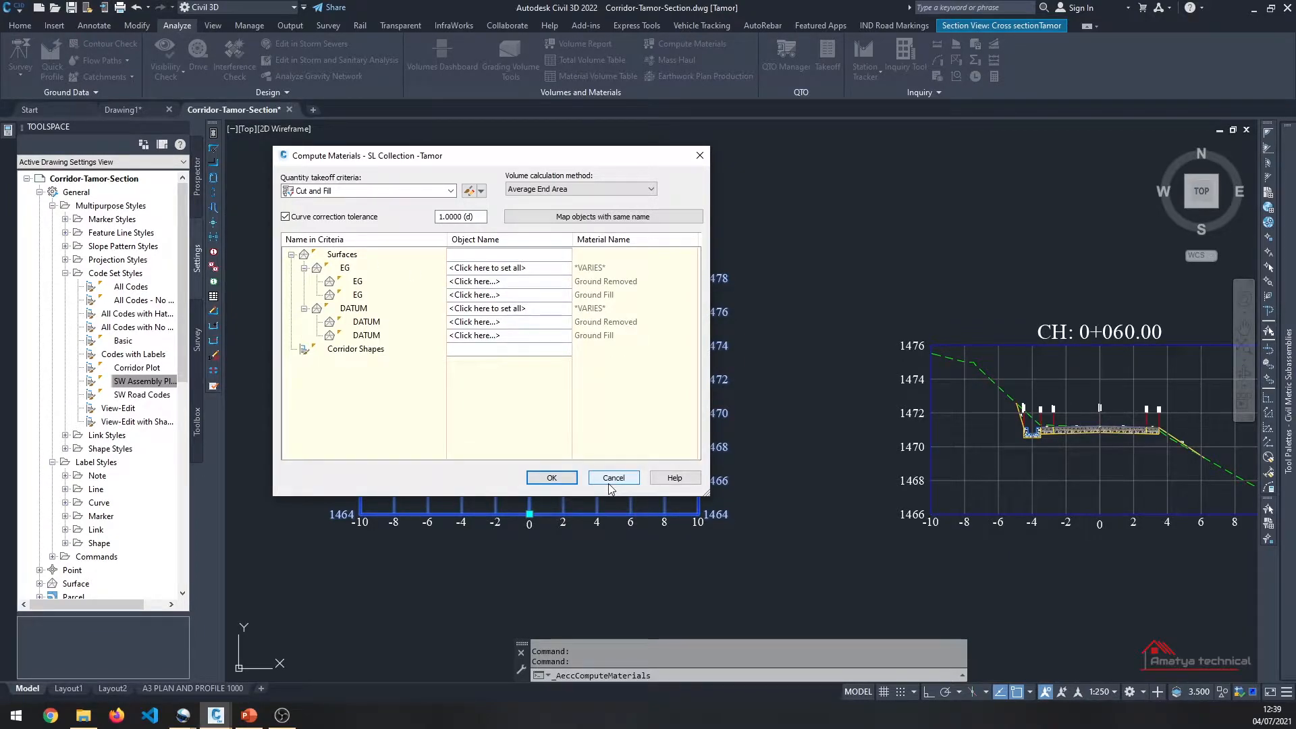
click(489, 271)
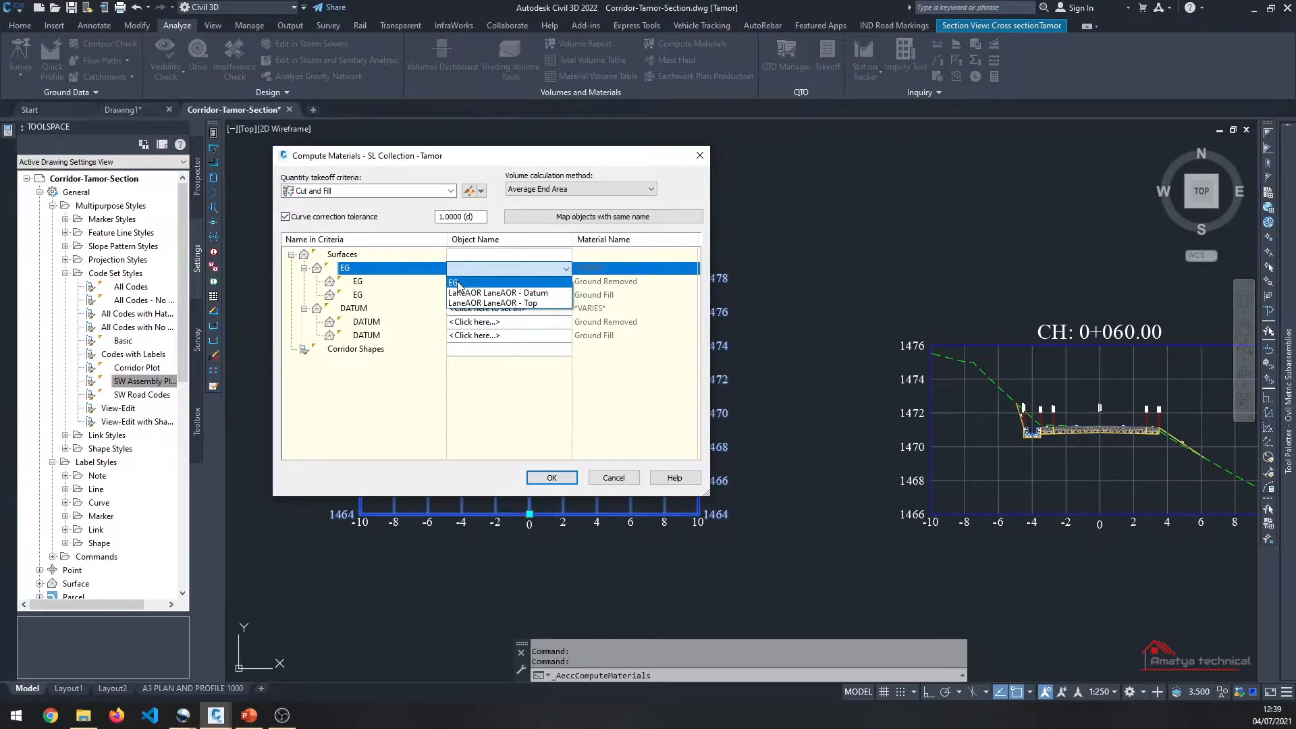
click(485, 280)
click(491, 309)
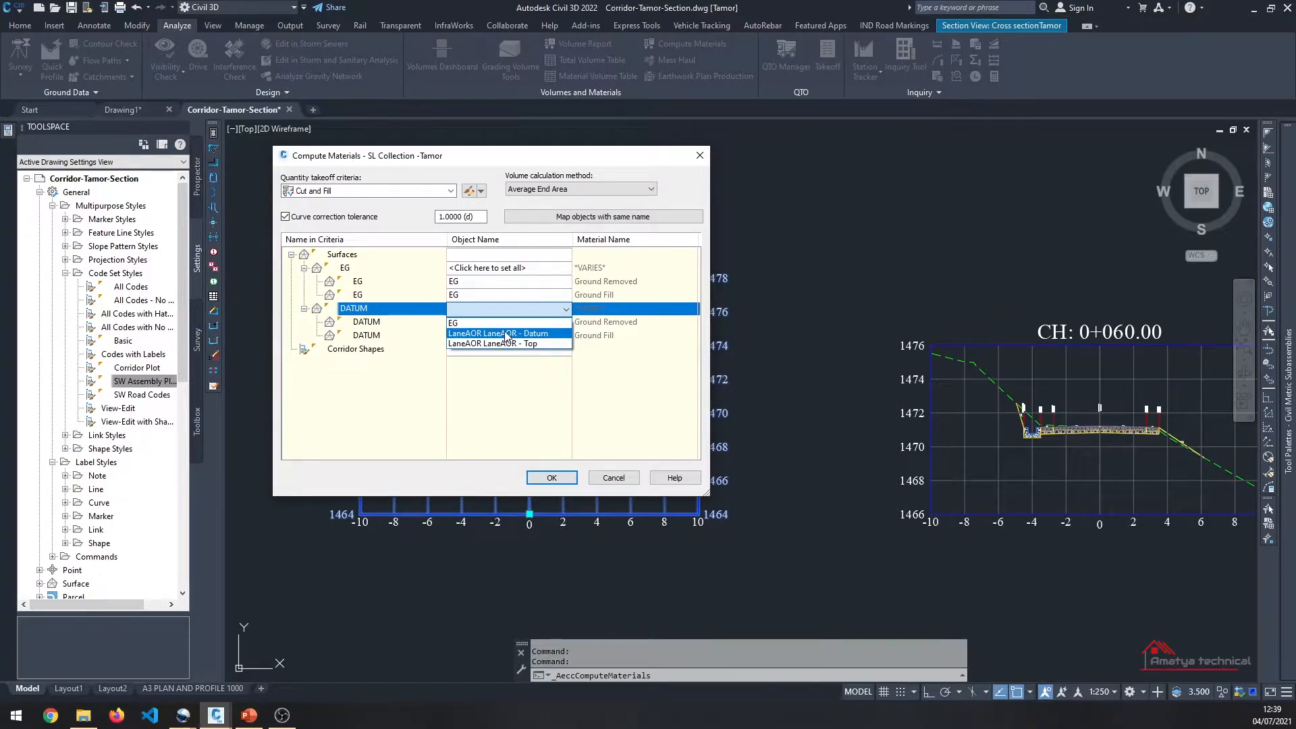
click(507, 333)
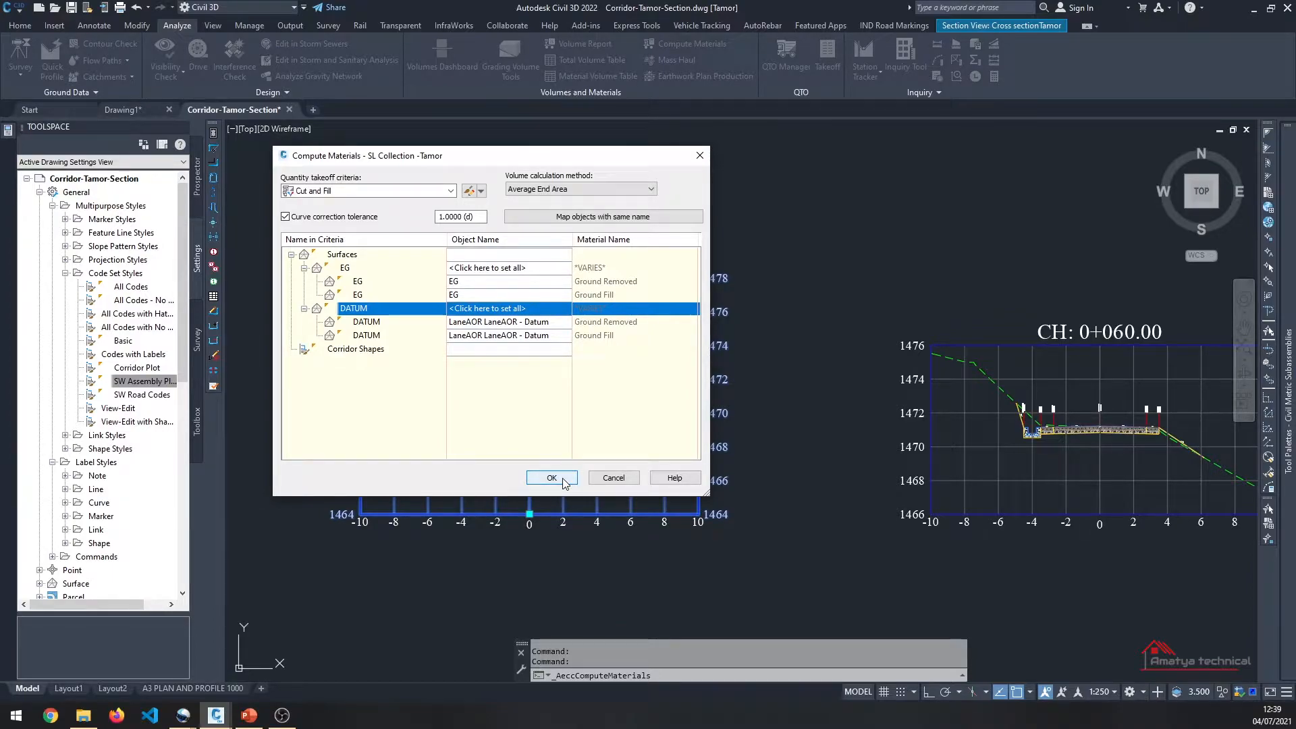
click(352, 191)
click(353, 196)
click(559, 480)
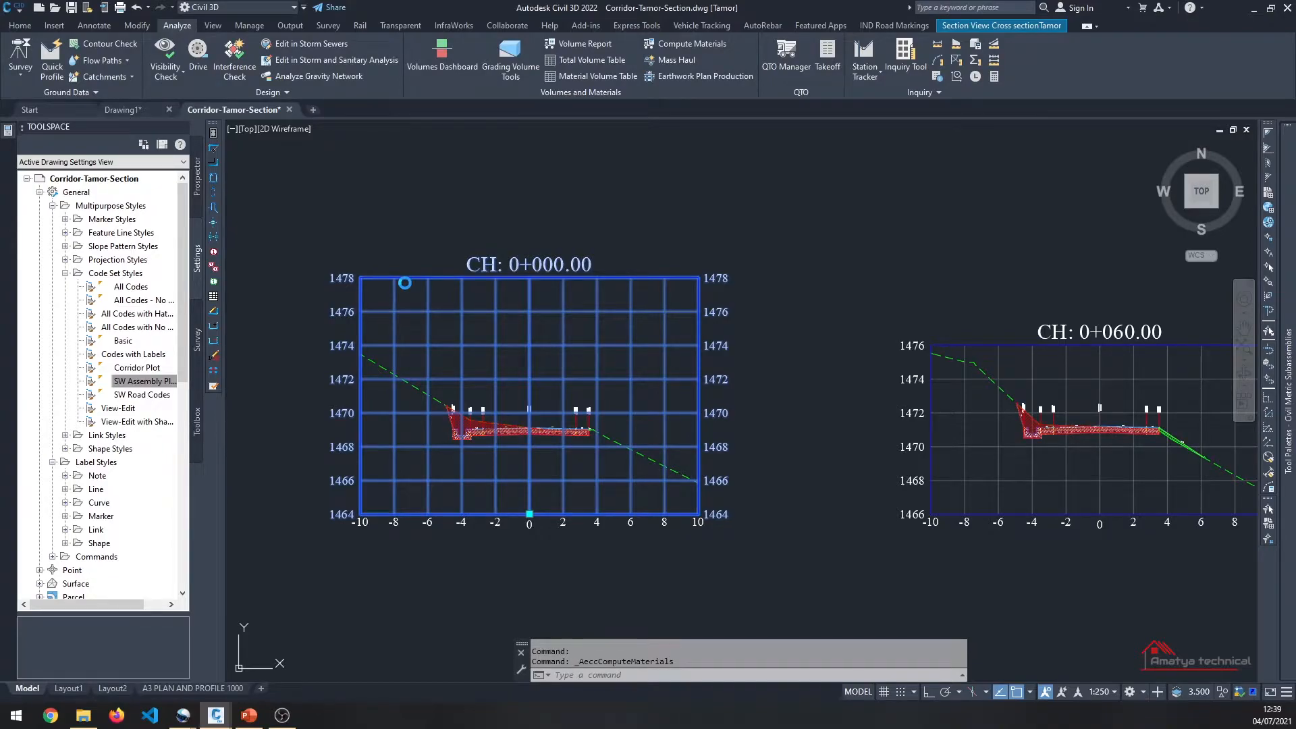
Step: Examine the cut hatching in the CH: 0+000.00 section view, from the side drain to the daylight point at the pavement edge
click(405, 282)
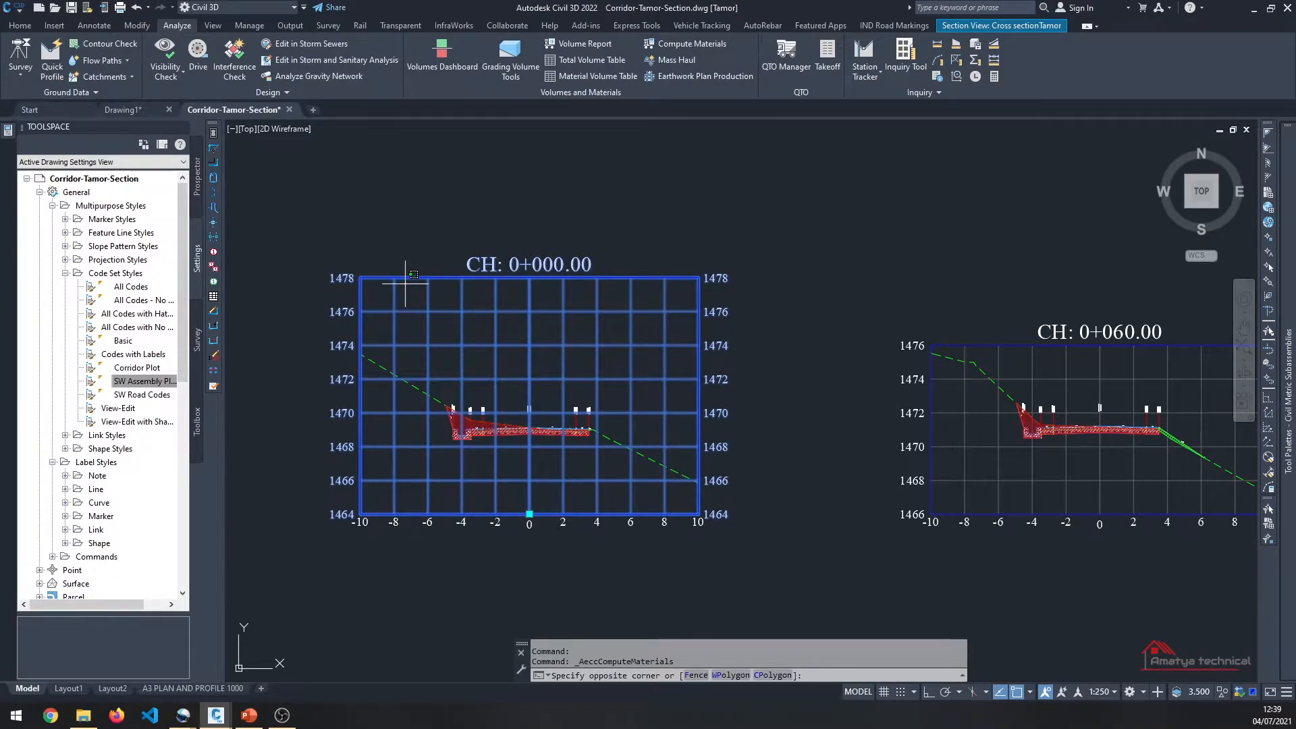
click(409, 291)
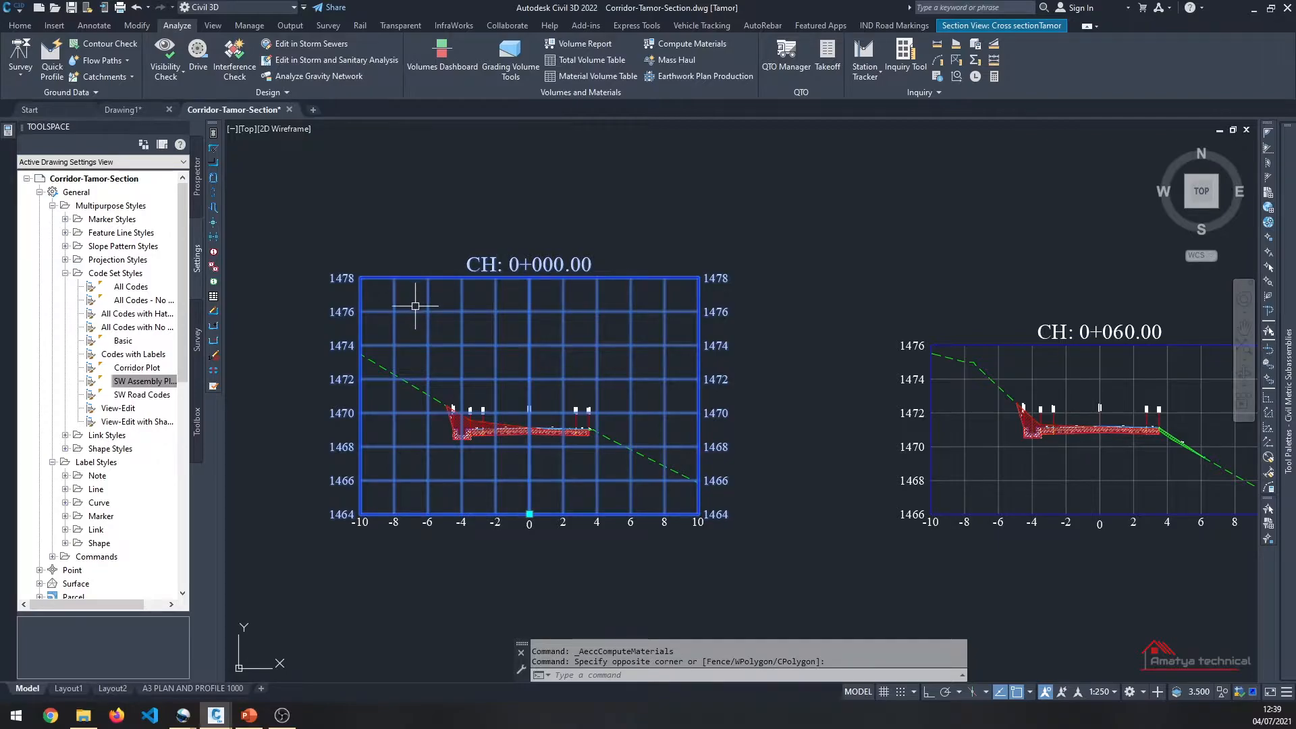
scroll(560, 443, up, 8)
key(Escape)
key(Escape)
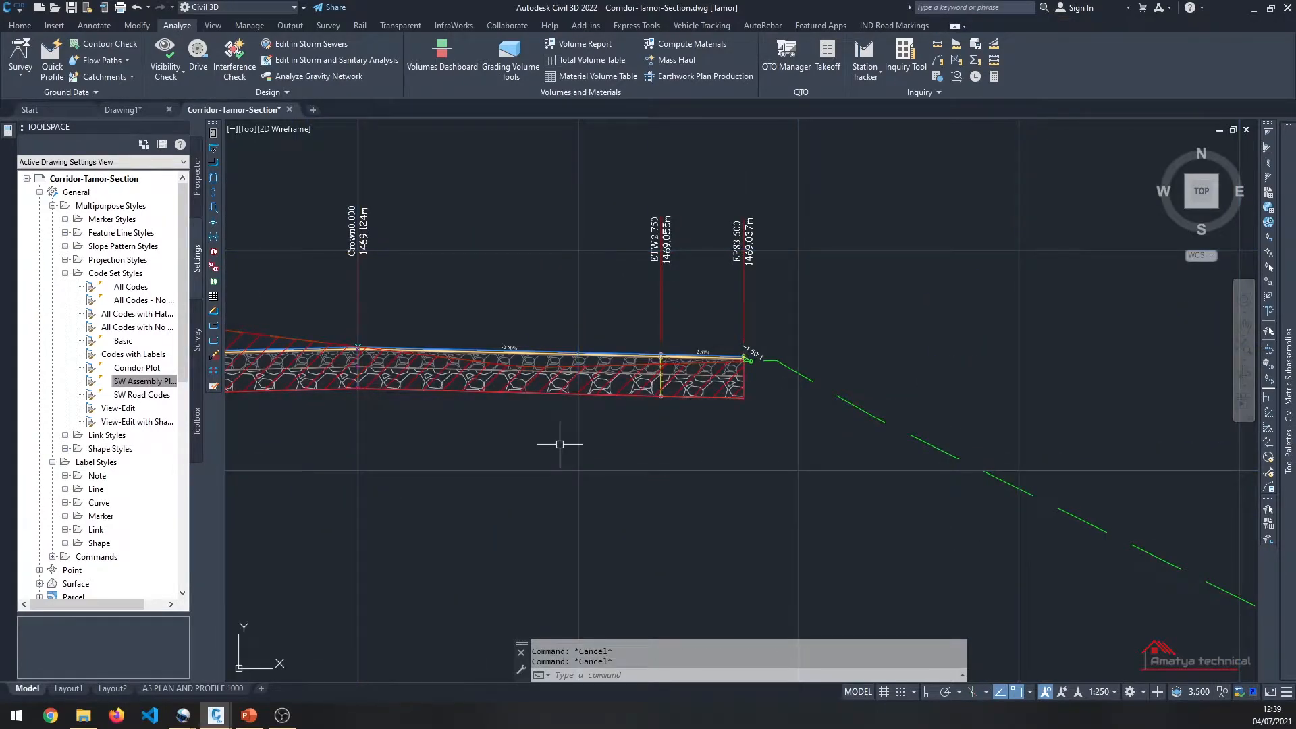
scroll(559, 444, down, 5)
scroll(401, 425, up, 5)
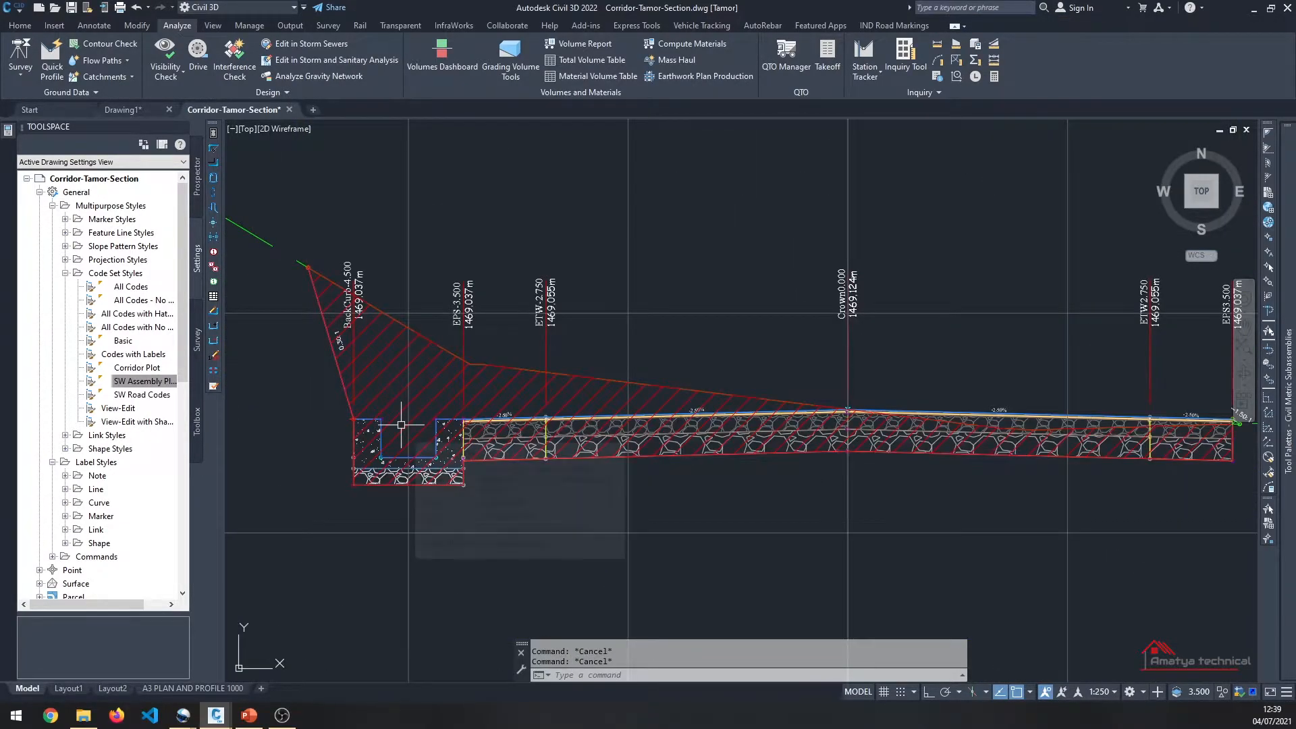
scroll(402, 425, down, 3)
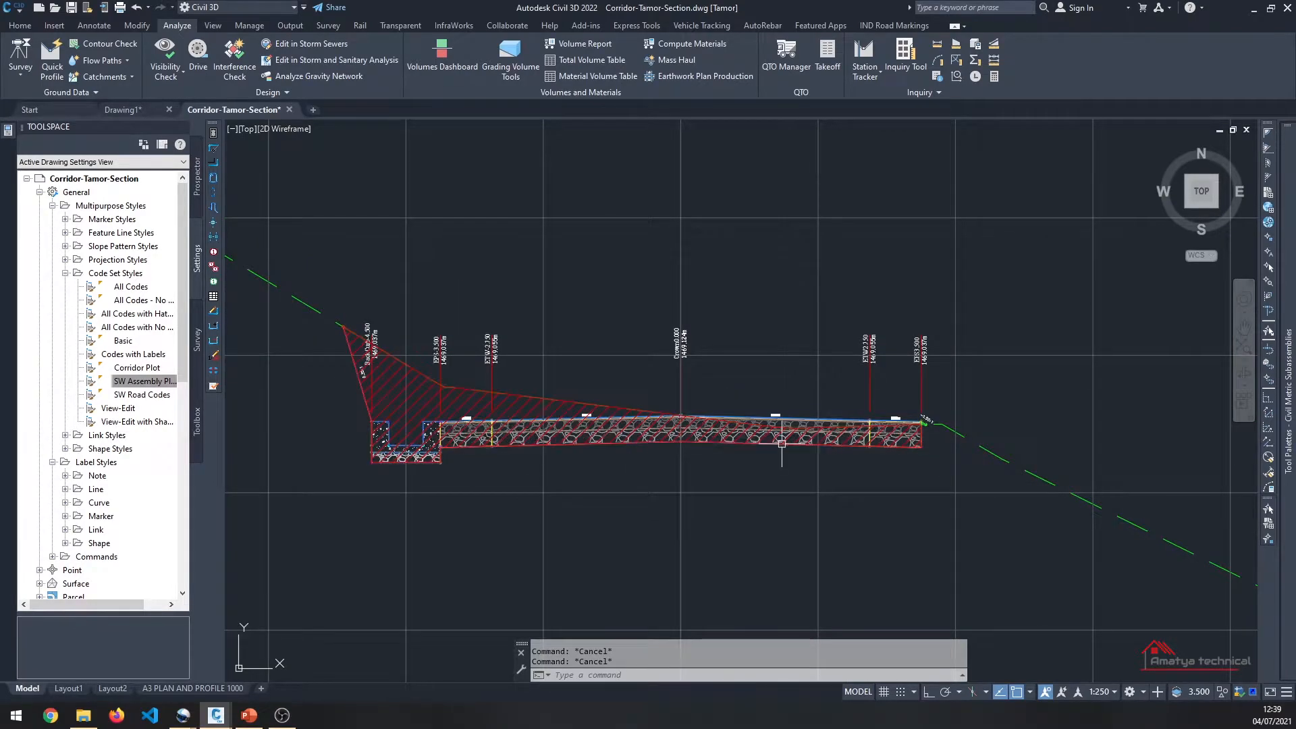
middle_drag(924, 423, 611, 395)
scroll(611, 394, up, 6)
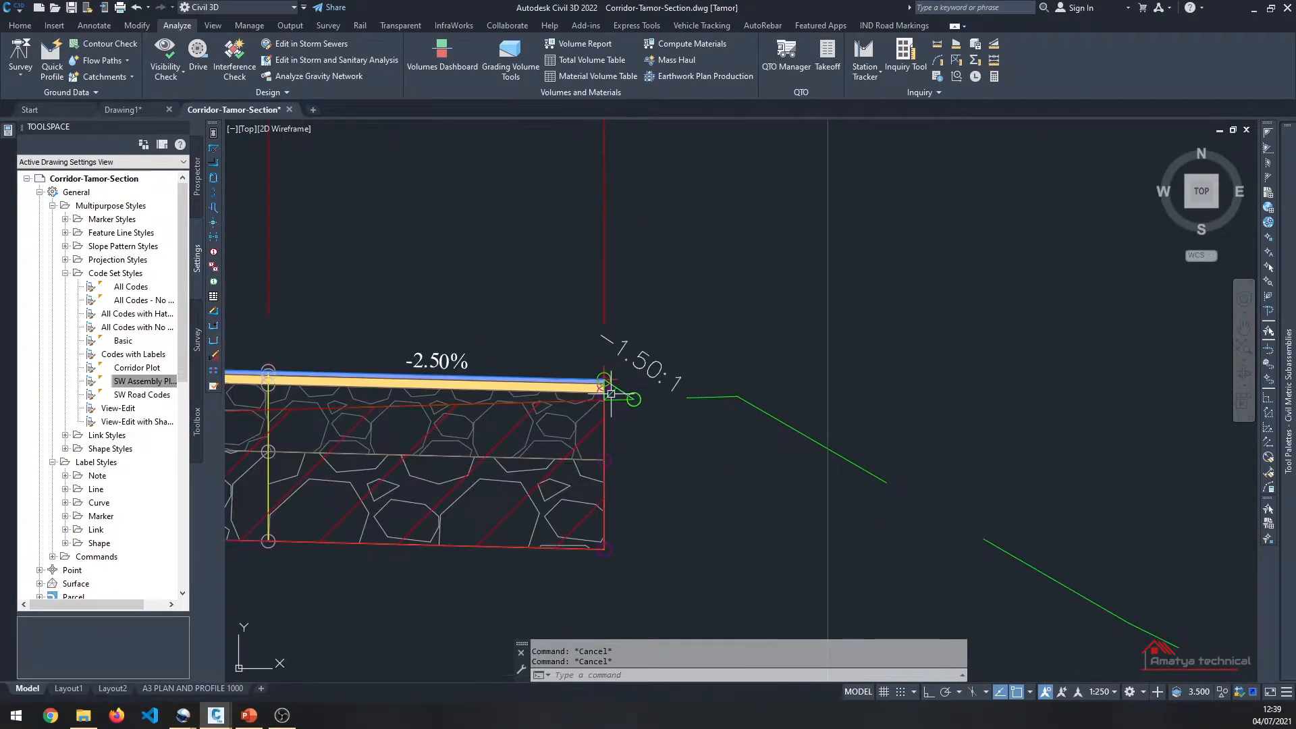
scroll(611, 394, down, 8)
scroll(813, 474, up, 3)
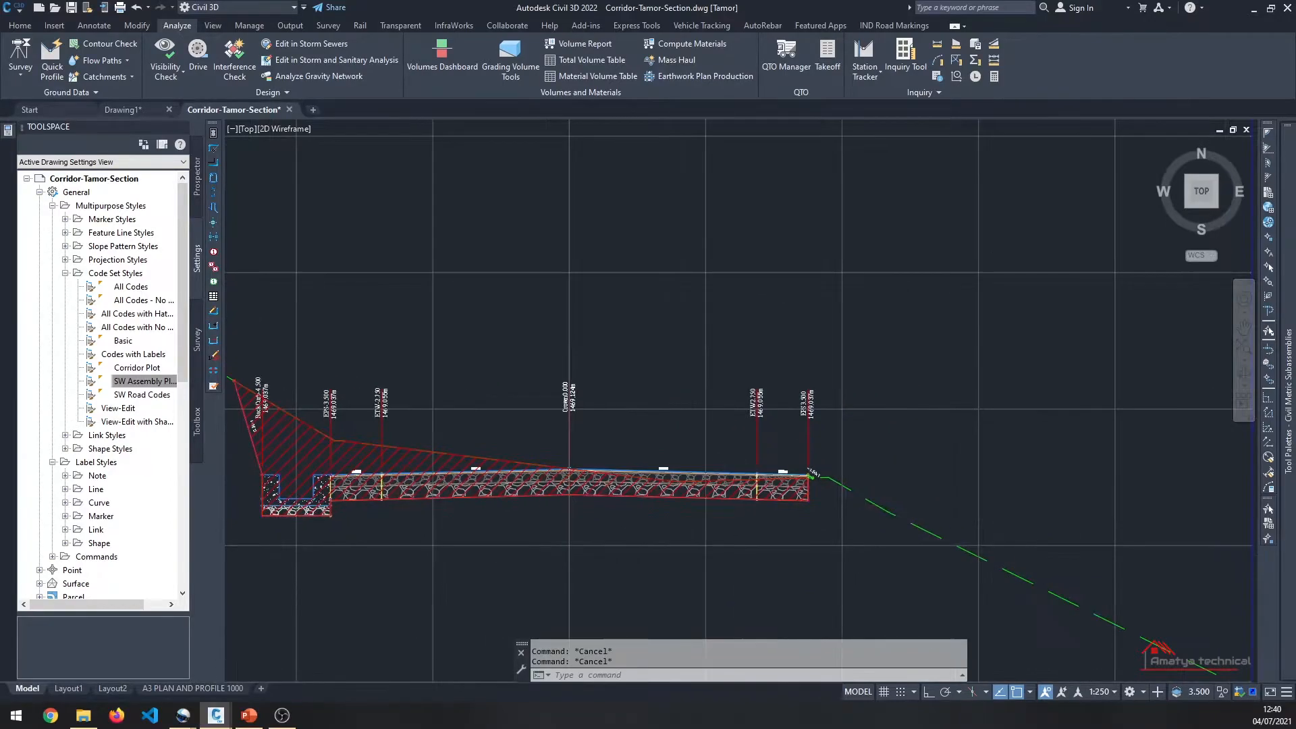
scroll(566, 472, down, 4)
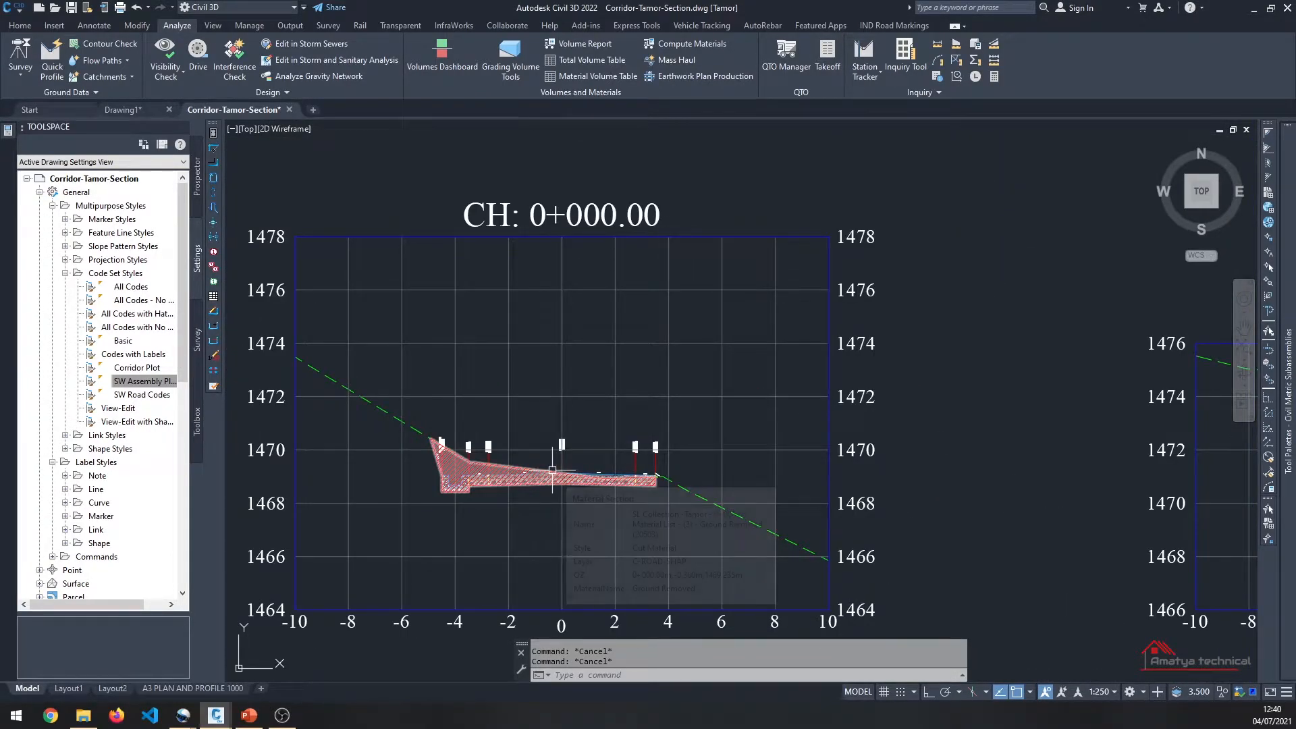
Step: Open the computed material list of SL Collection -Tamor for editing and rename it CutFill
click(685, 43)
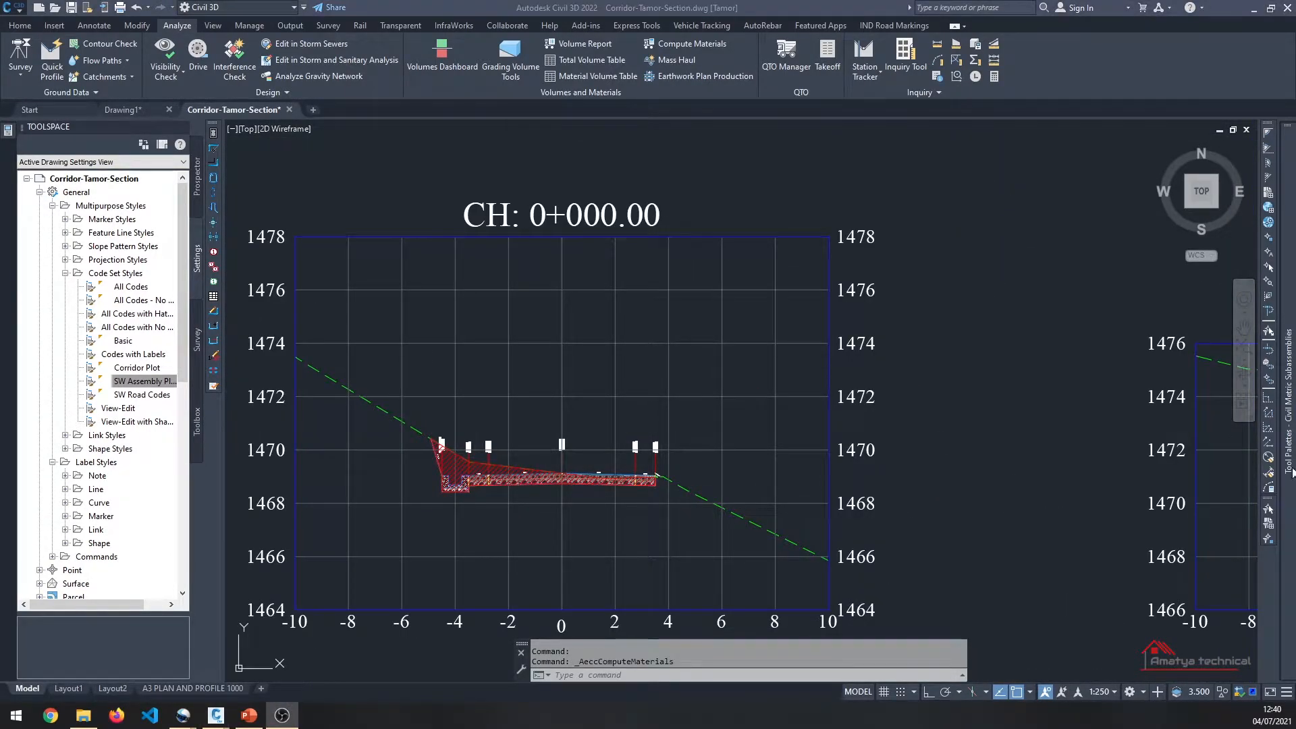
scroll(455, 465, up, 4)
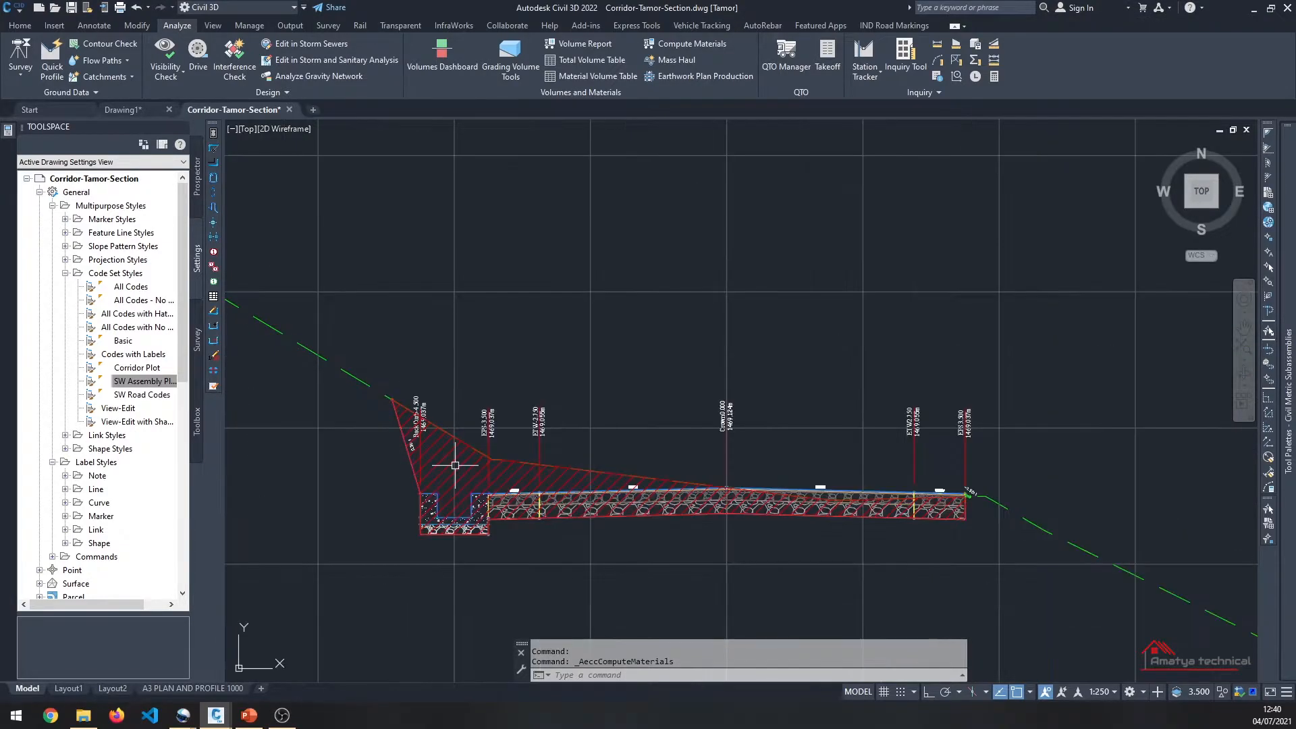
scroll(455, 465, down, 2)
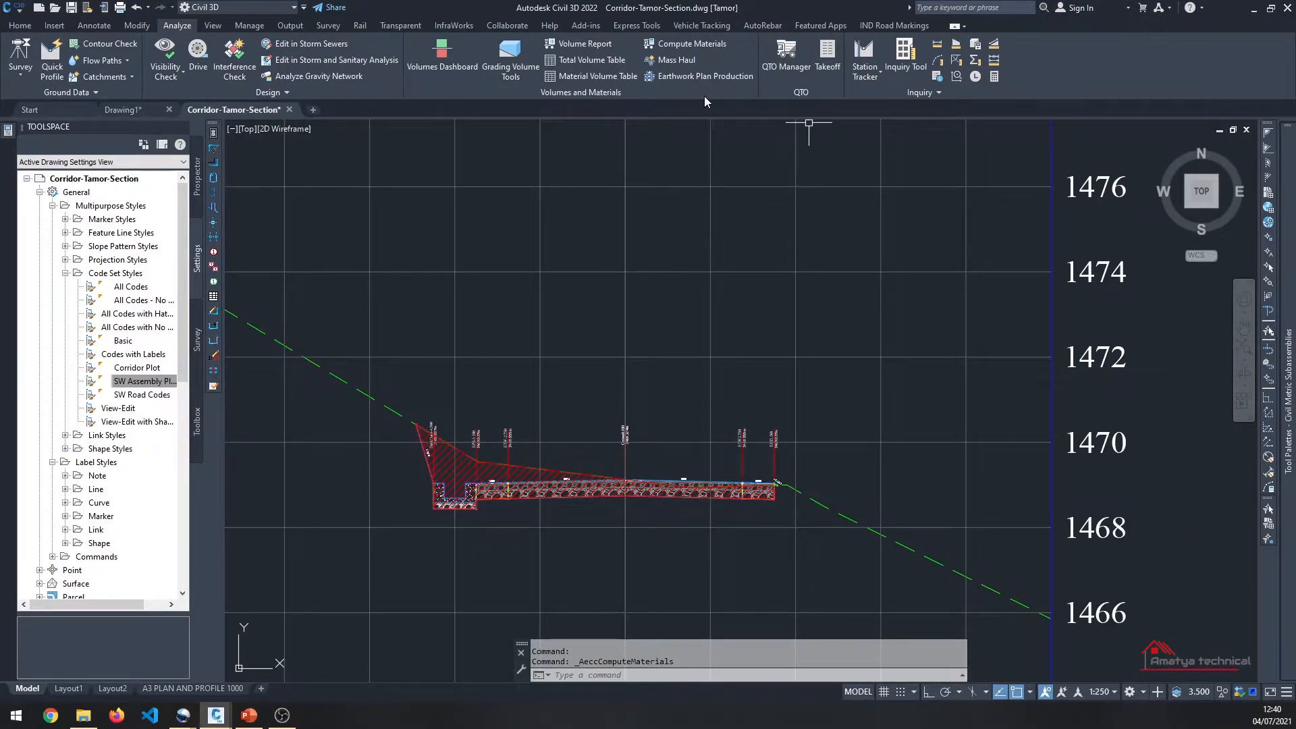
click(686, 43)
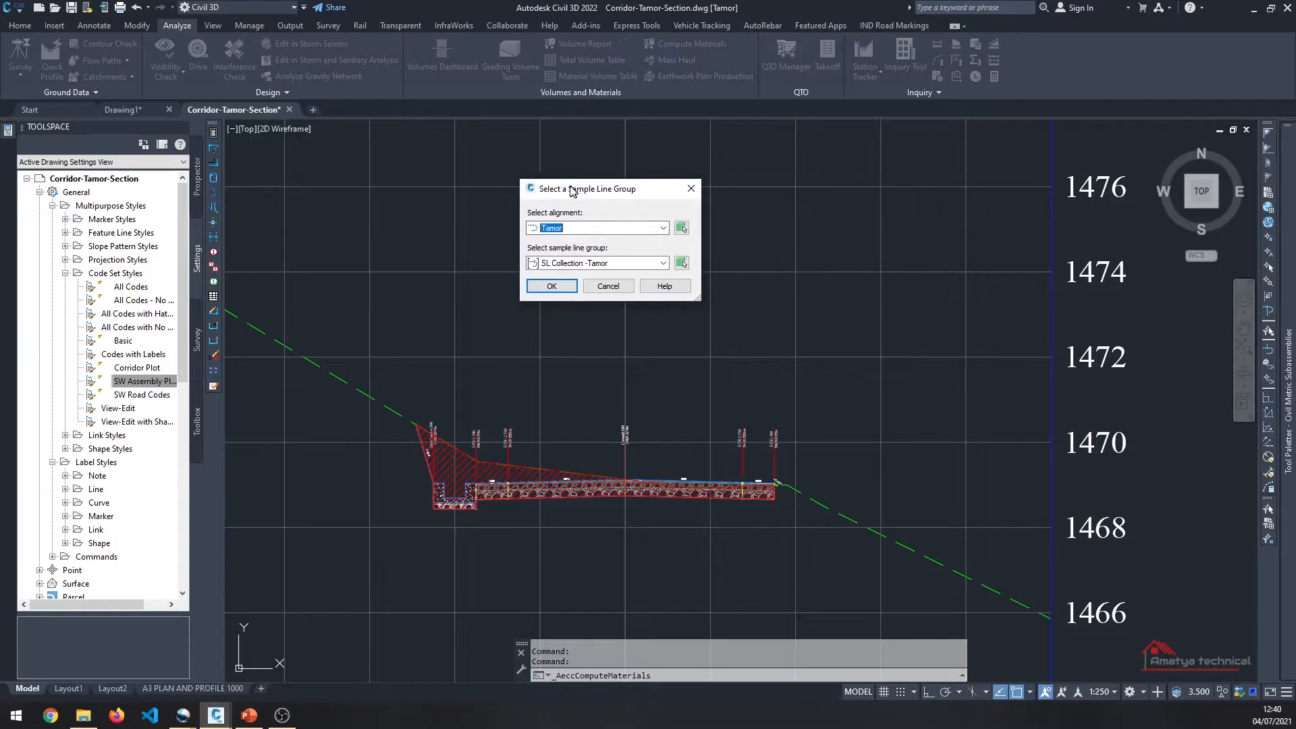
click(560, 283)
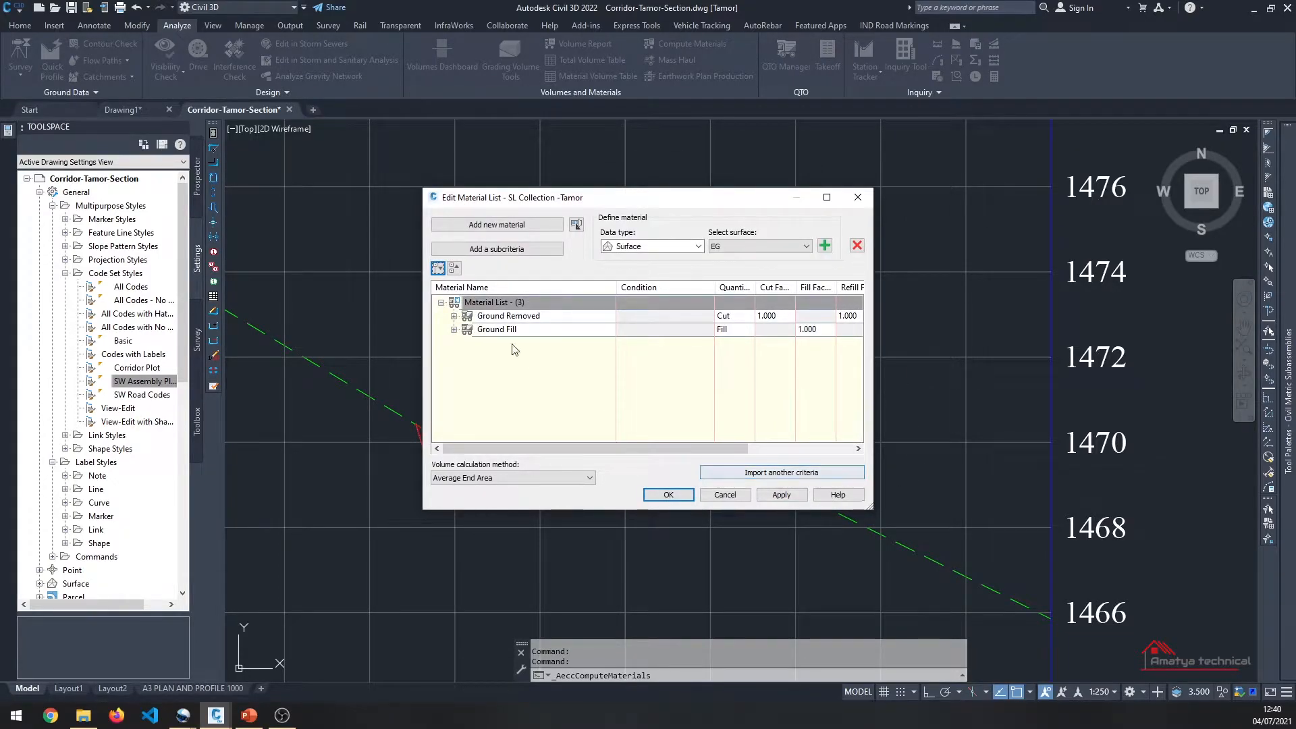
click(528, 304)
text(CutFill)
key(Return)
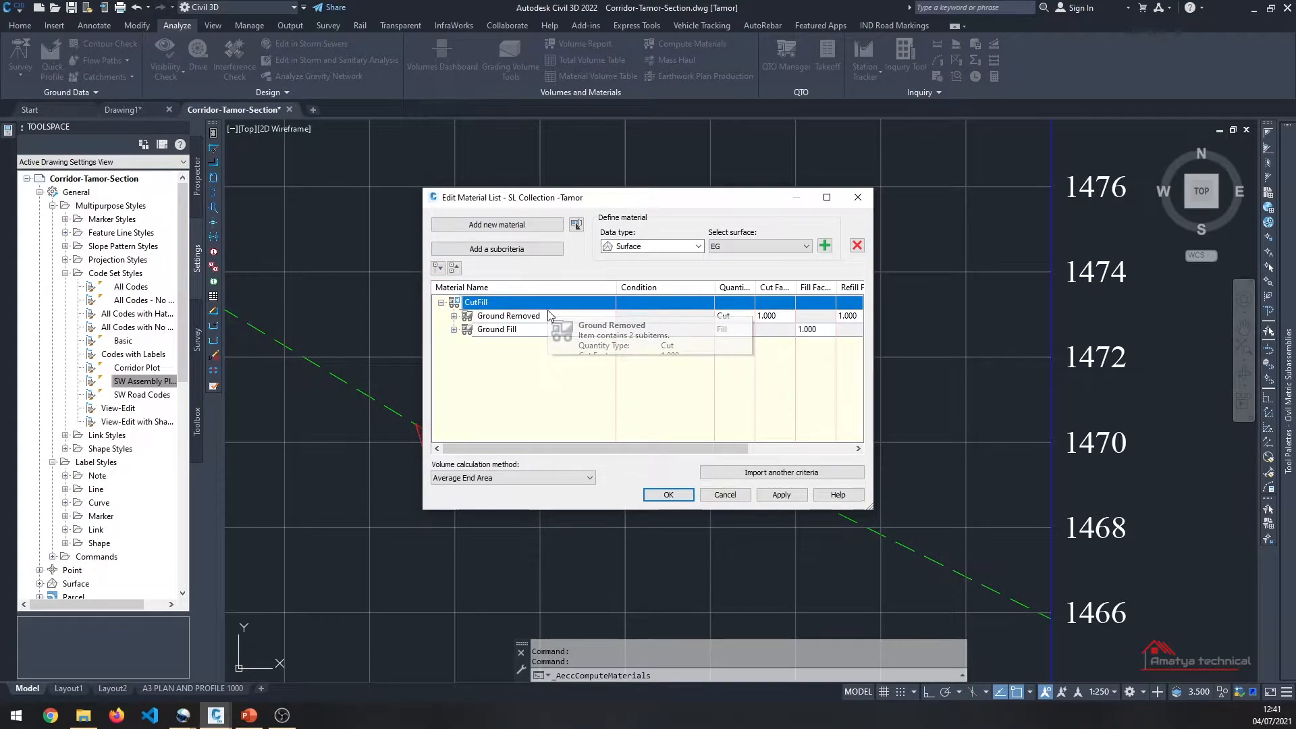
Step: Review the surface conditions of Ground Removed and Ground Fill in the CutFill list, and close the material list editor
click(455, 316)
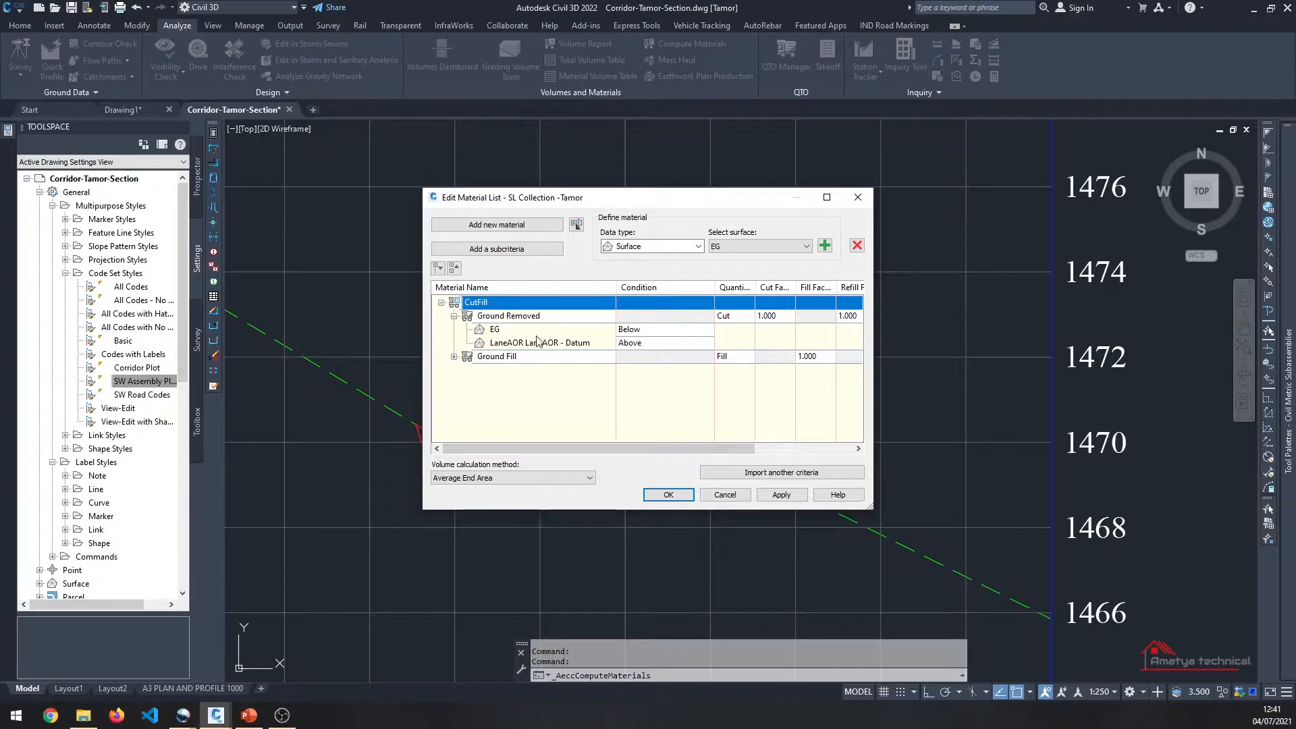
click(659, 327)
click(671, 328)
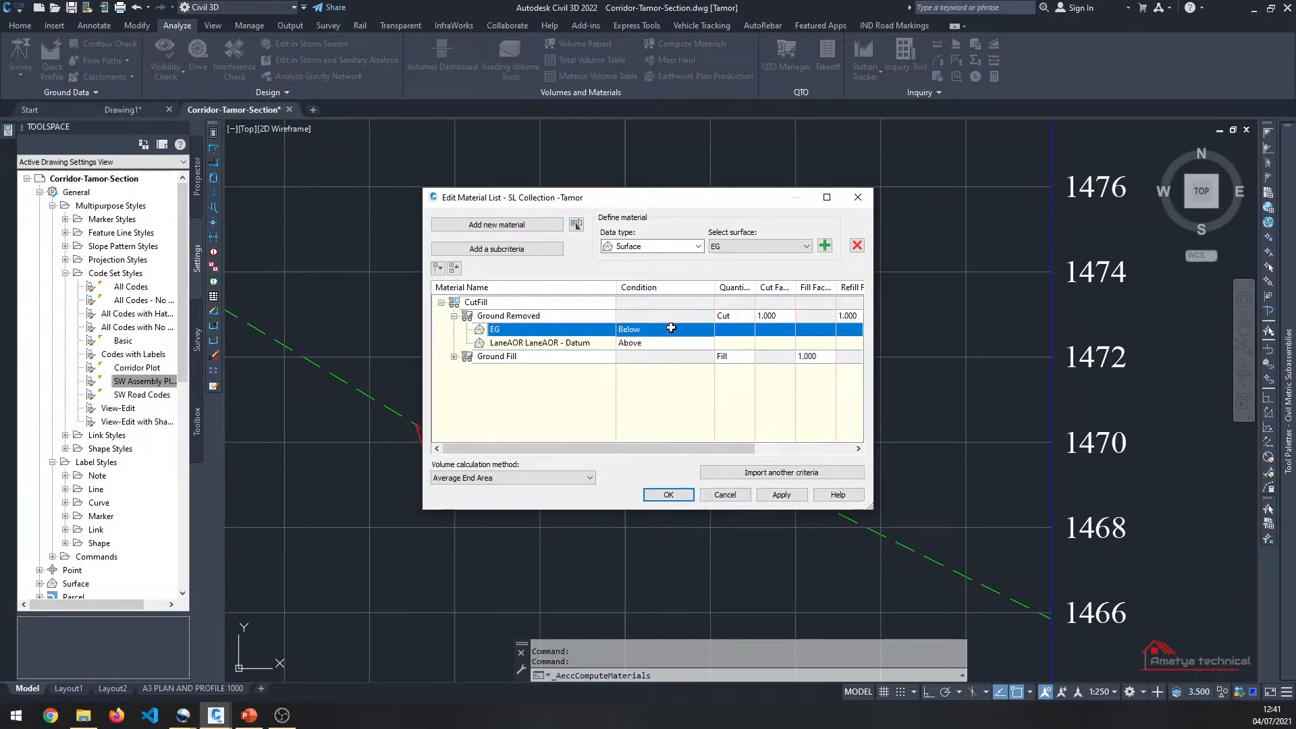
click(454, 356)
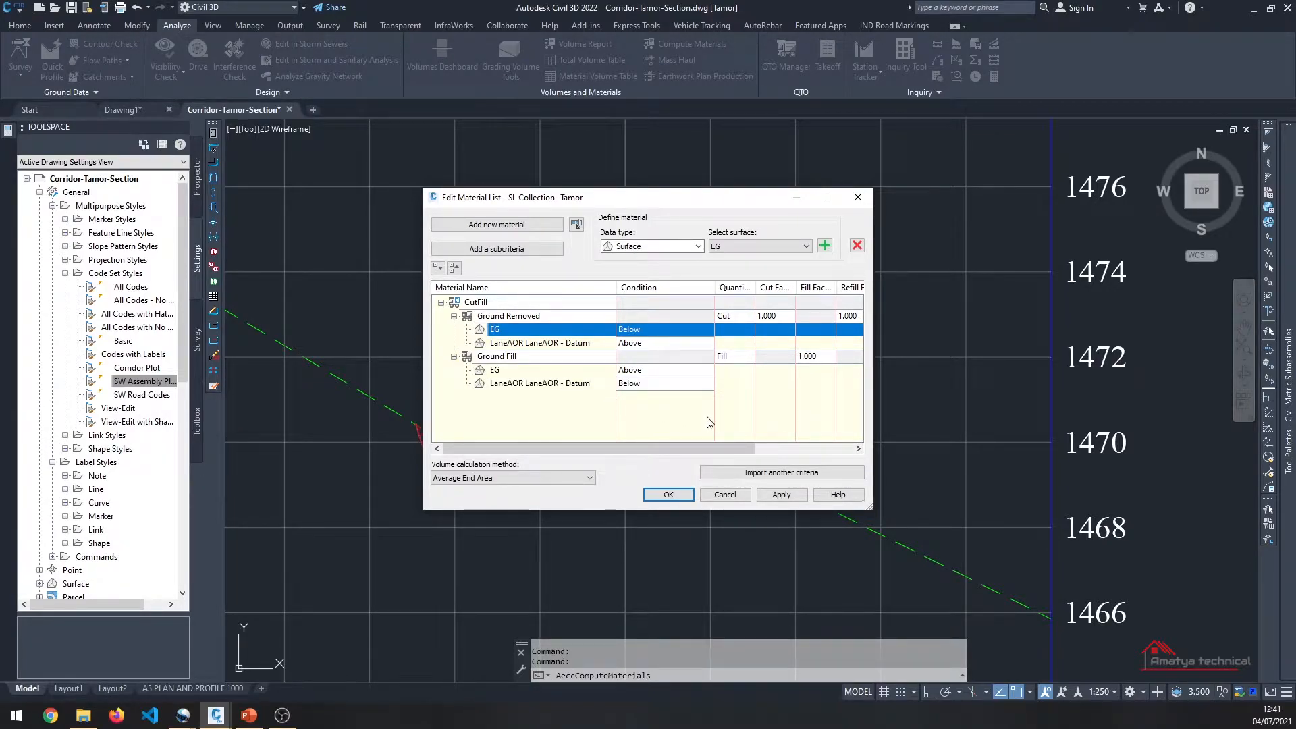
click(441, 303)
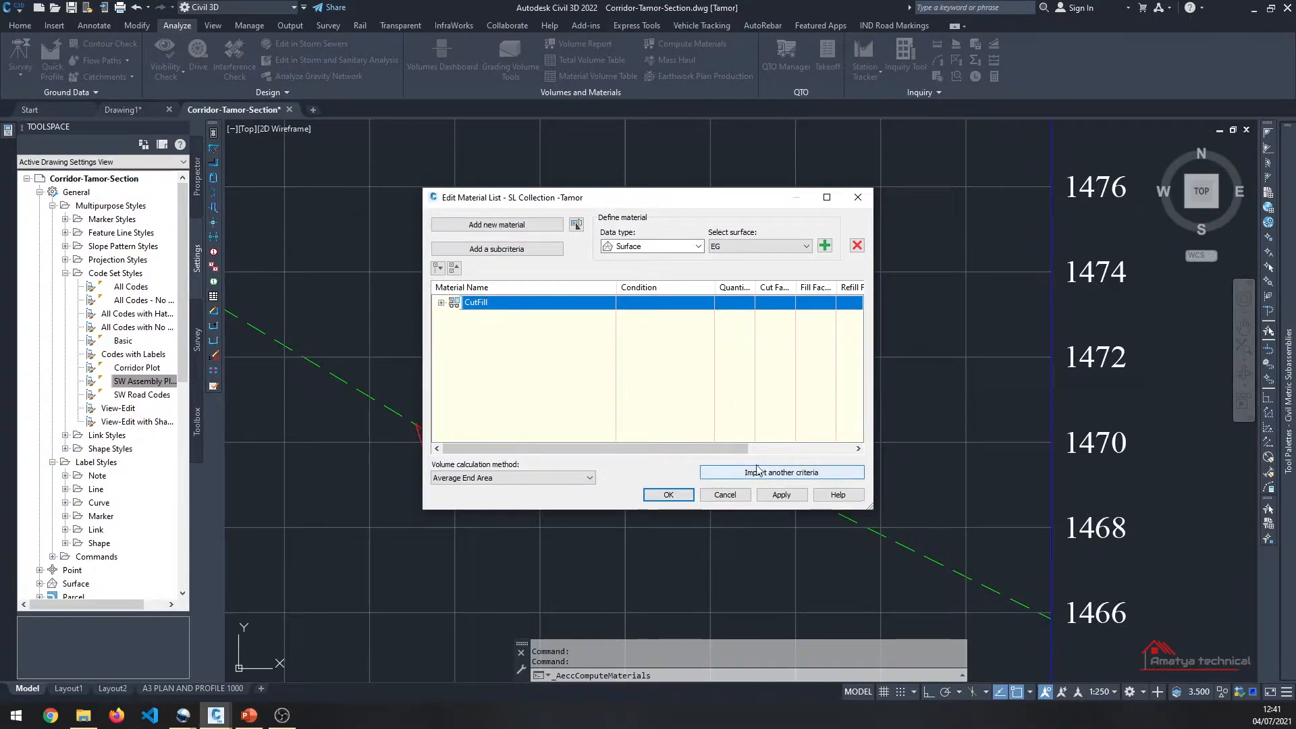
click(725, 495)
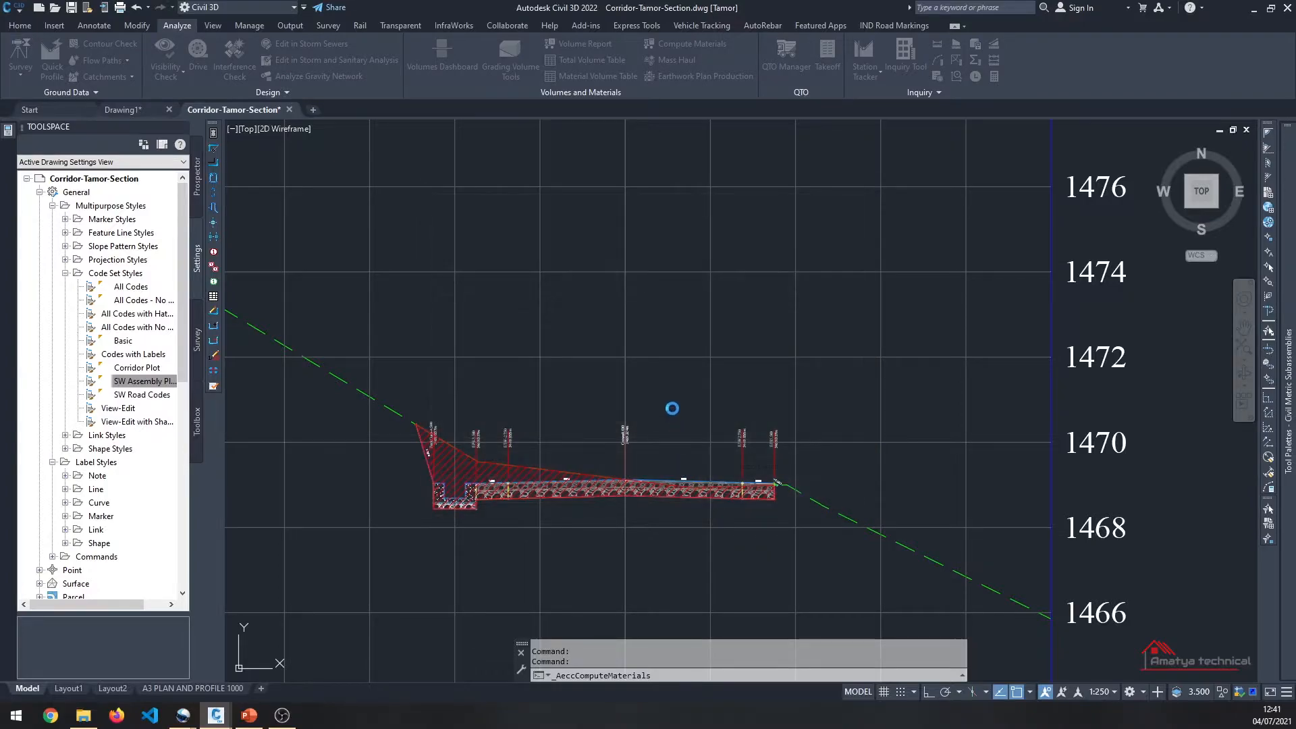
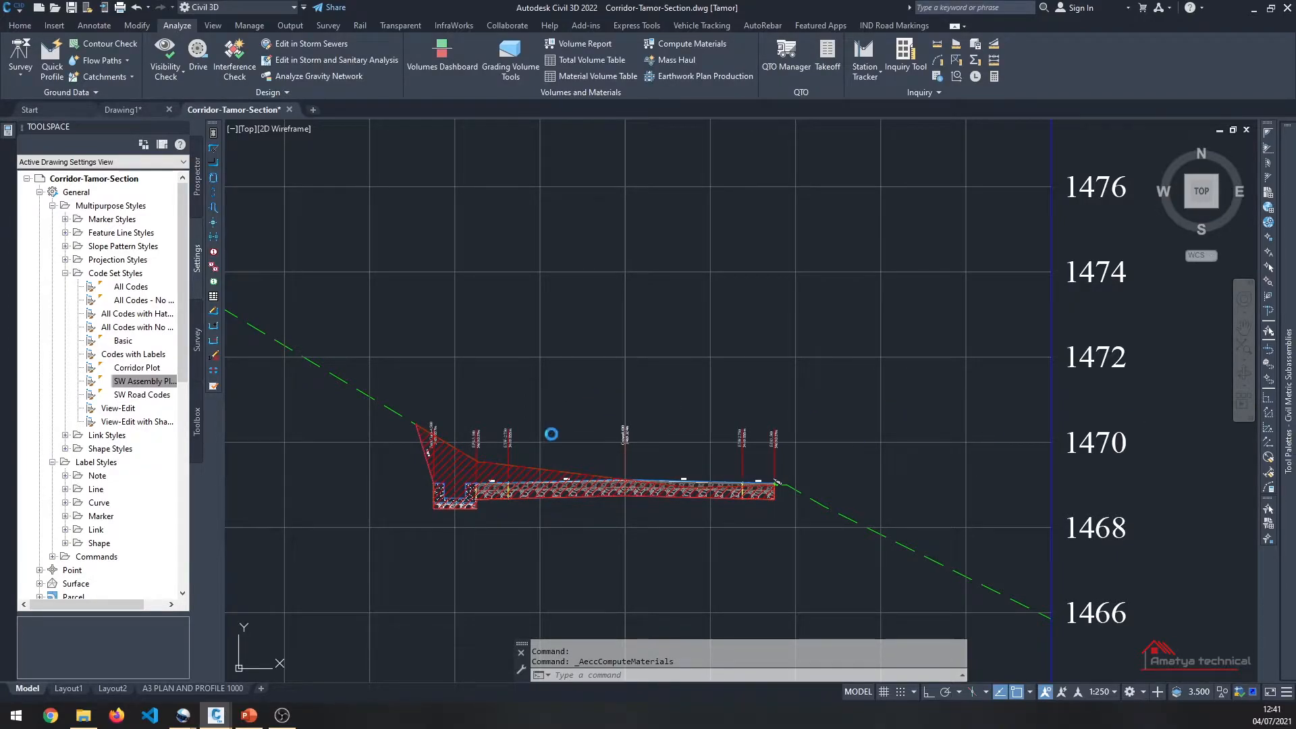
Step: Review the cut and fill hatching across the section views, inspecting CH: 0+120.00 and CH: 0+230.00 up close
scroll(639, 407, down, 2)
click(520, 418)
scroll(743, 398, down, 4)
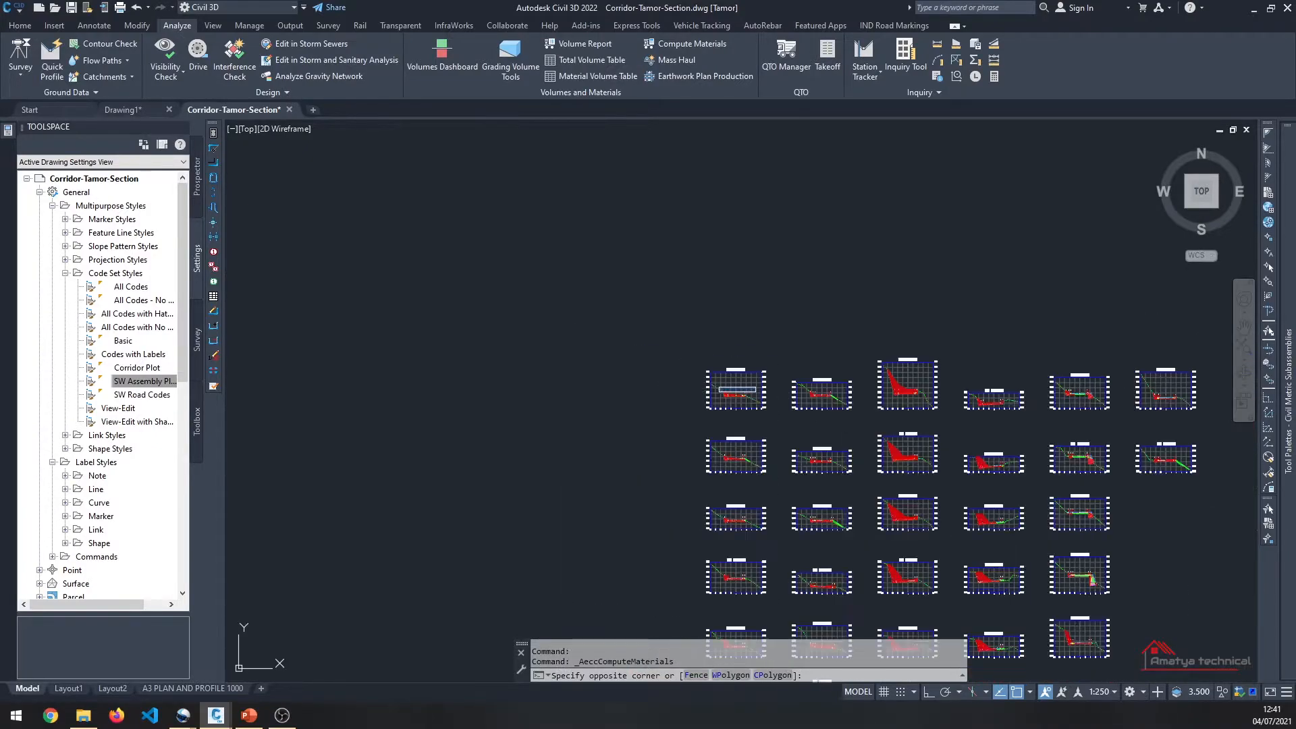
key(Escape)
key(Escape)
scroll(889, 383, up, 3)
scroll(889, 382, up, 6)
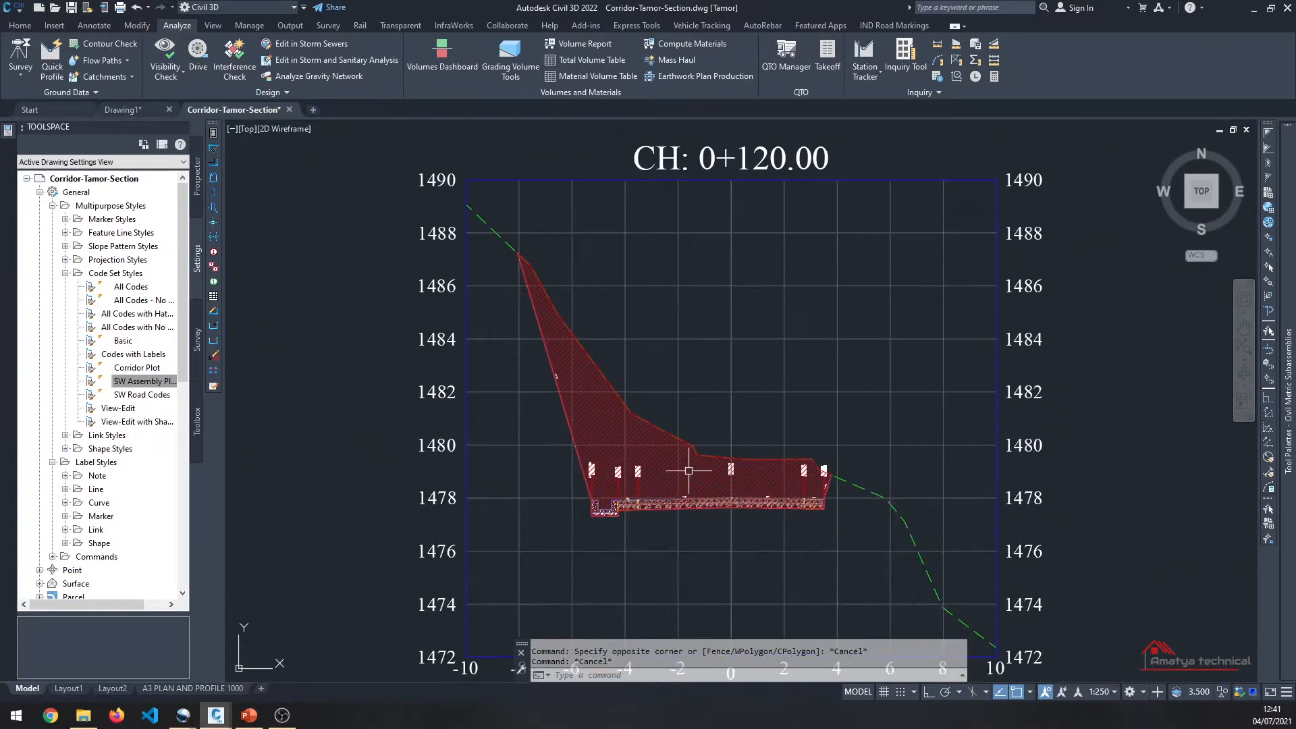
scroll(657, 469, down, 7)
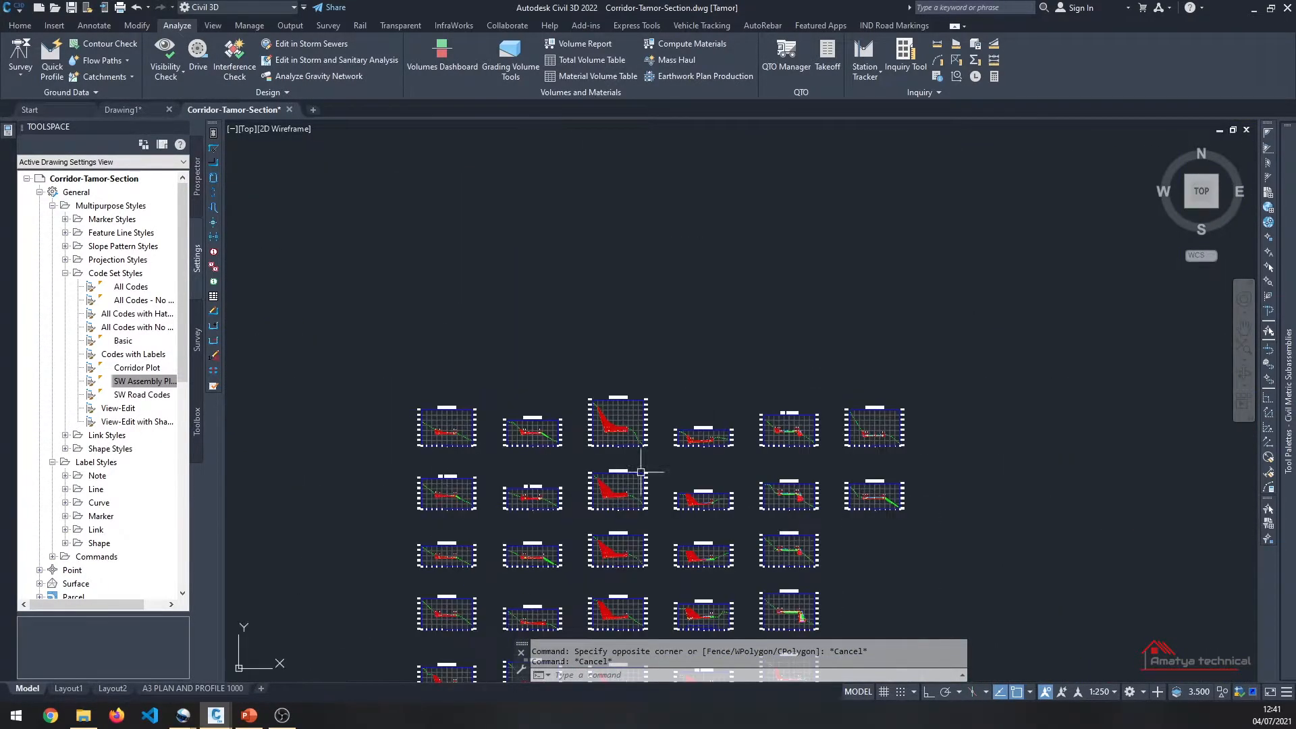
scroll(806, 442, up, 4)
scroll(777, 473, up, 8)
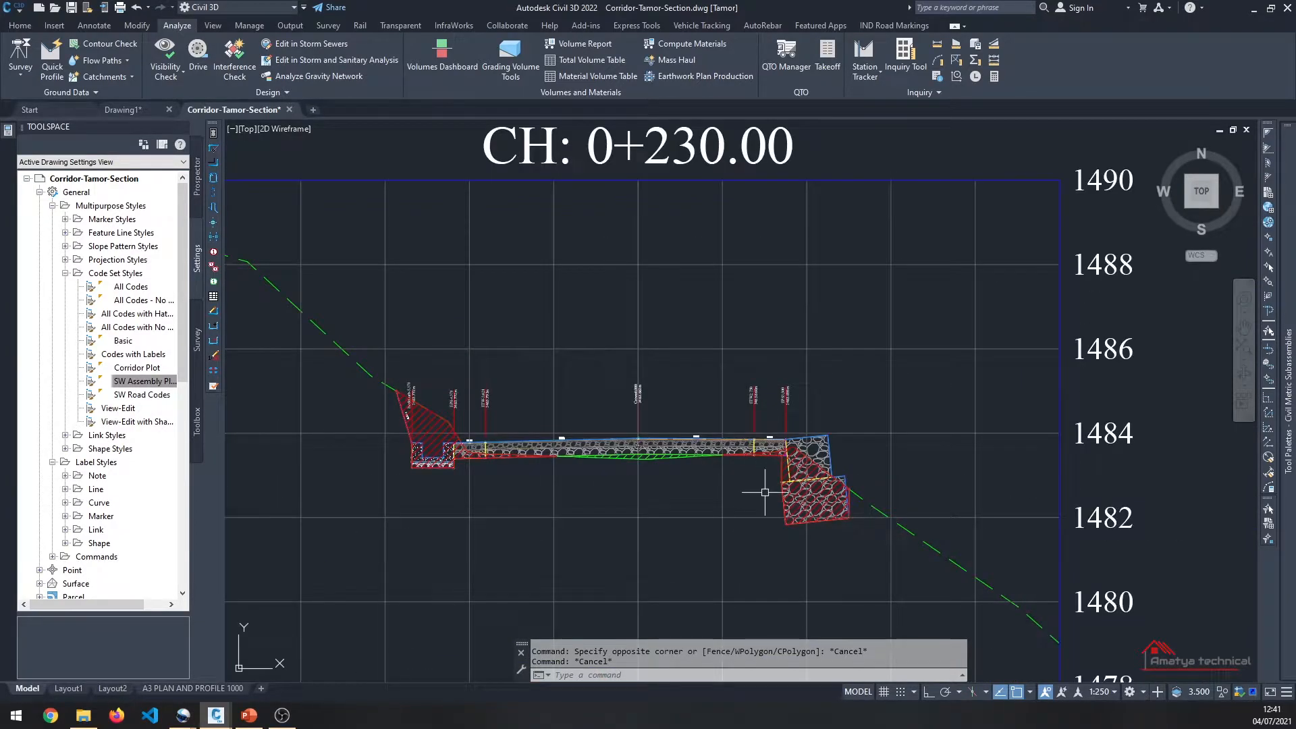
Step: Examine the cut and fill hatching, pavement layers, side drain and retaining wall in the CH 0+230.00 cross section
middle_drag(765, 487, 841, 468)
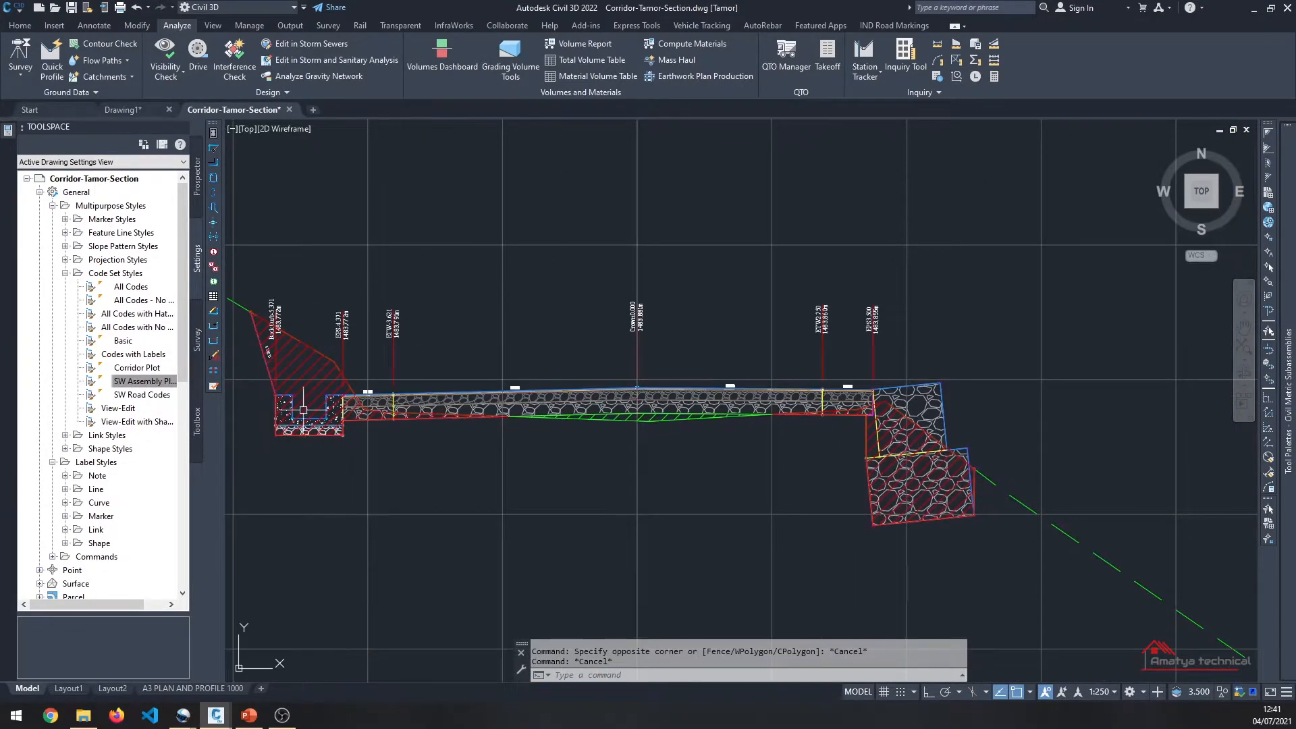
mouse_move(291, 365)
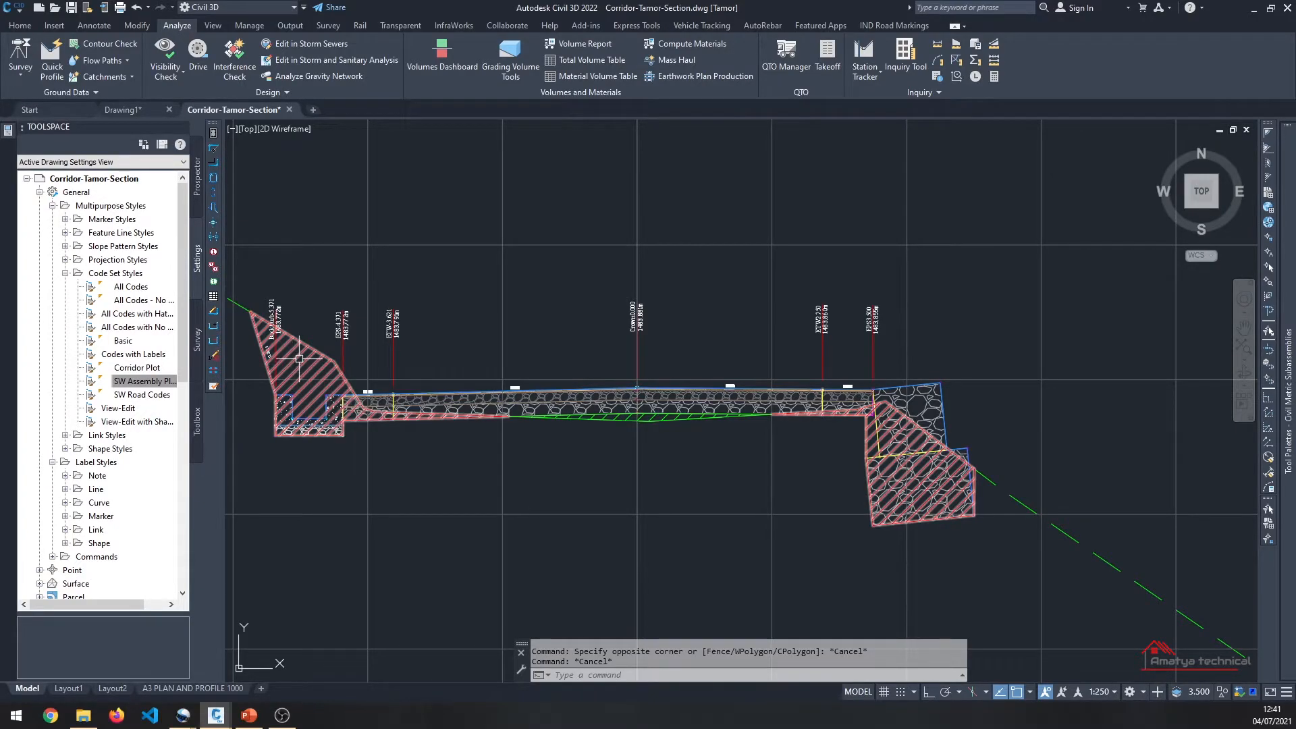
scroll(654, 414, up, 4)
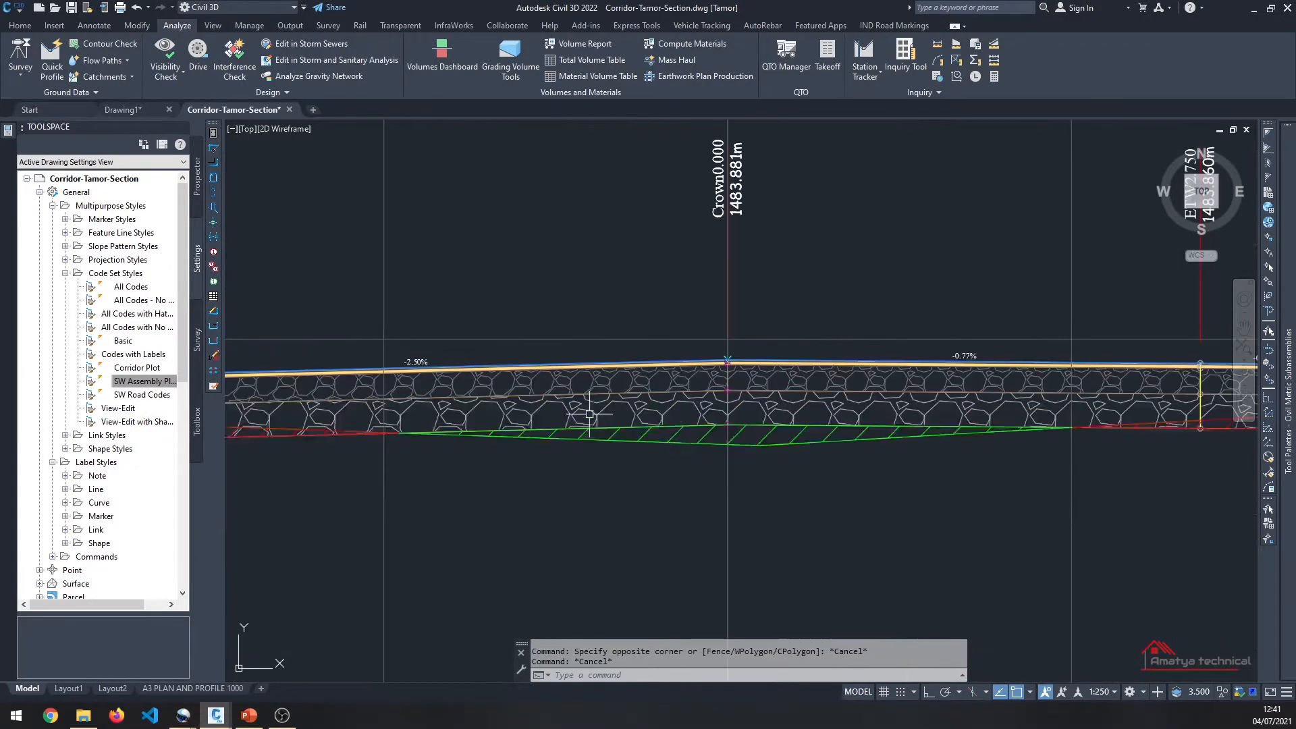
middle_drag(771, 430, 245, 372)
middle_drag(867, 381, 695, 343)
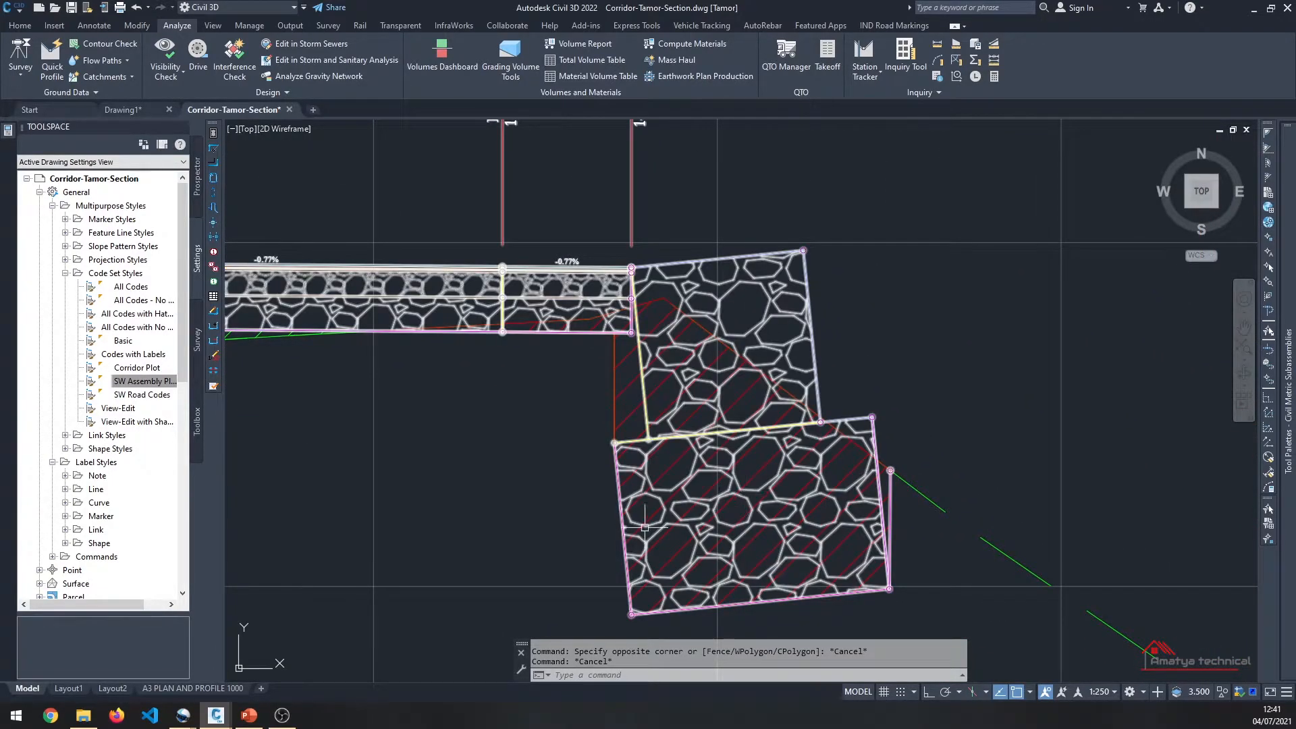
scroll(655, 520, down, 6)
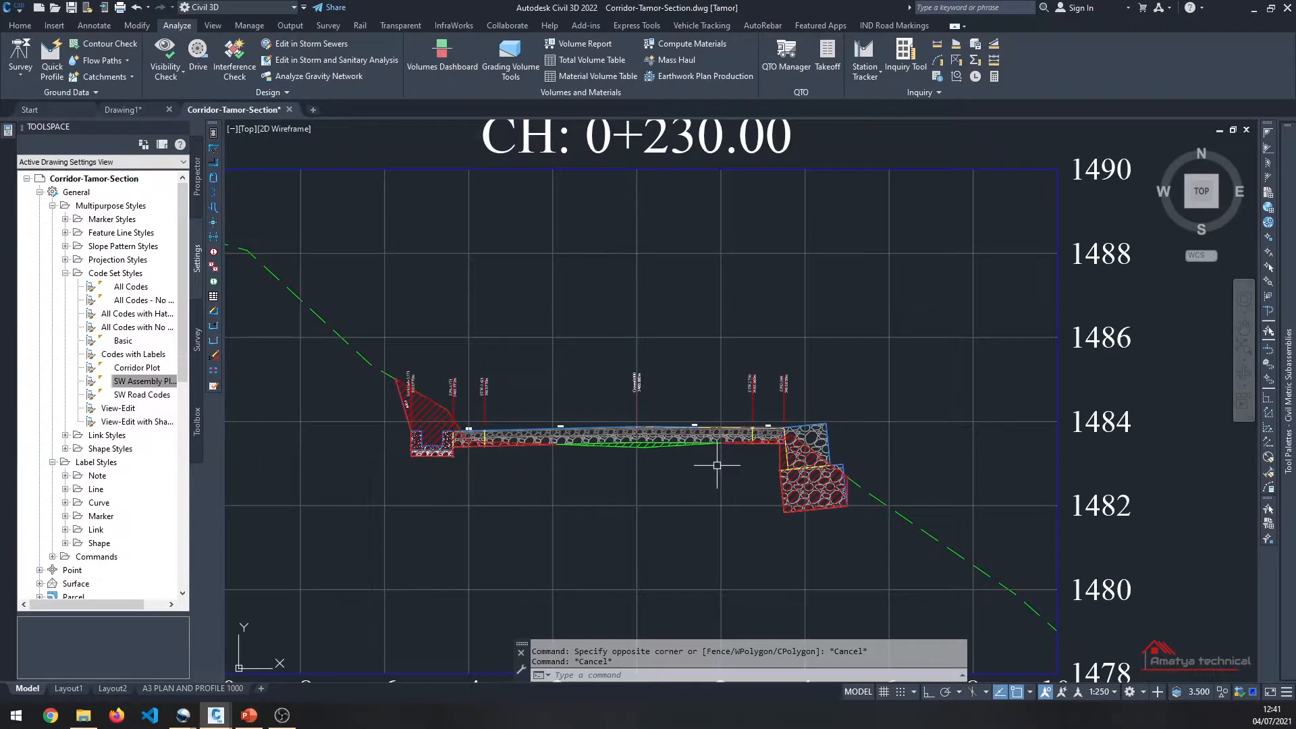
scroll(829, 476, up, 6)
scroll(828, 477, down, 10)
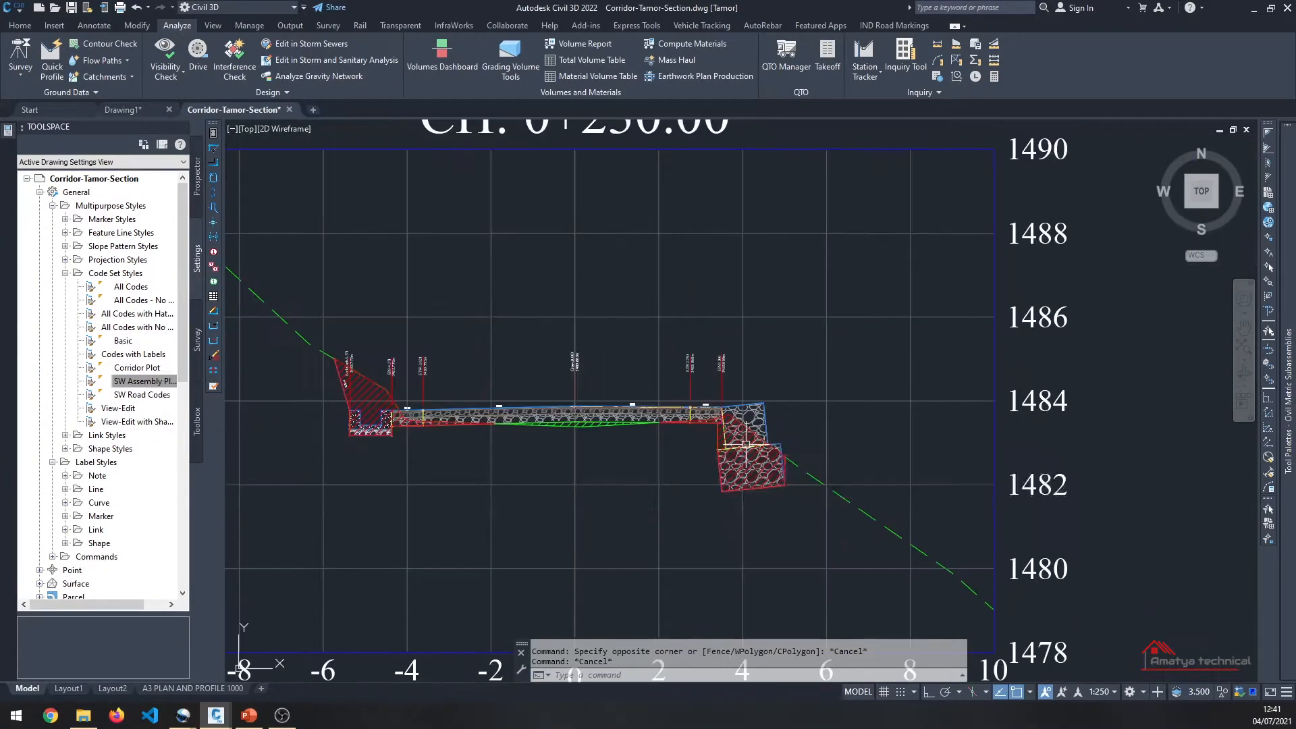
Step: Inspect the section view at CH 0+000.00 and the corridor's plan layout
scroll(507, 443, up, 11)
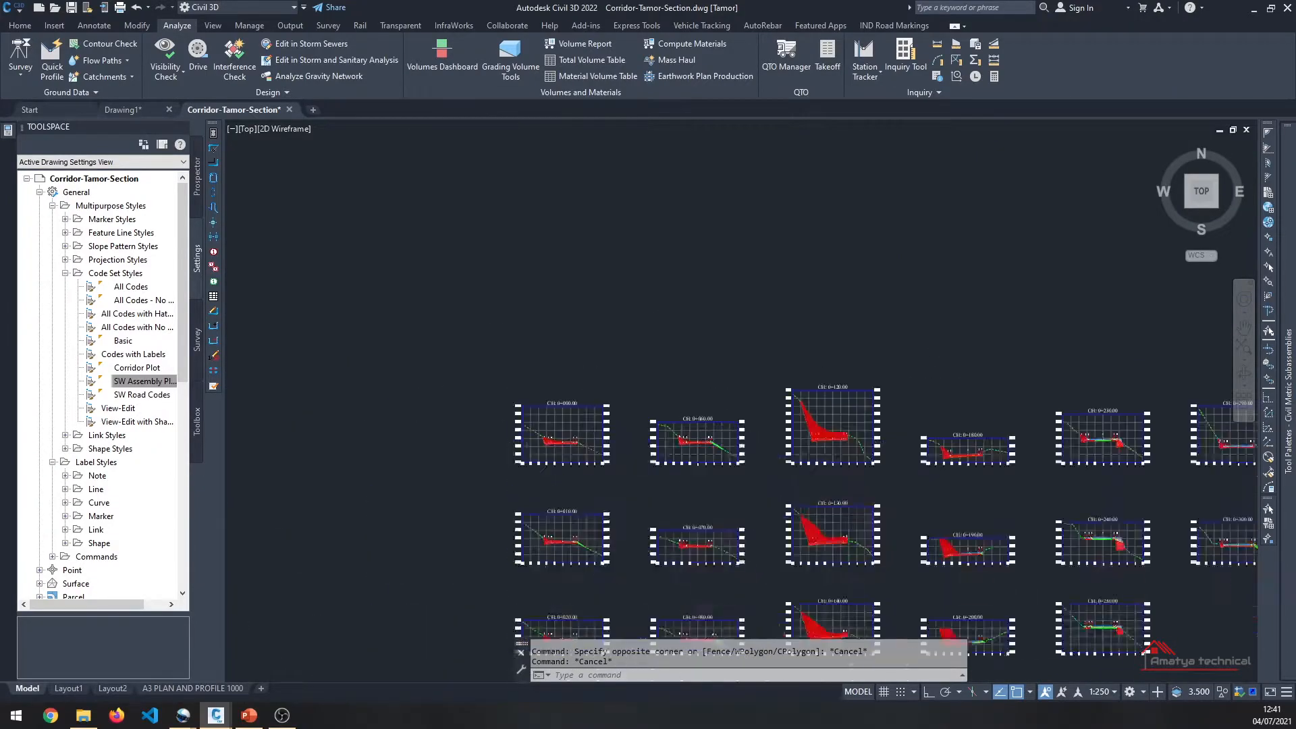
key(Escape)
middle_drag(570, 428, 420, 425)
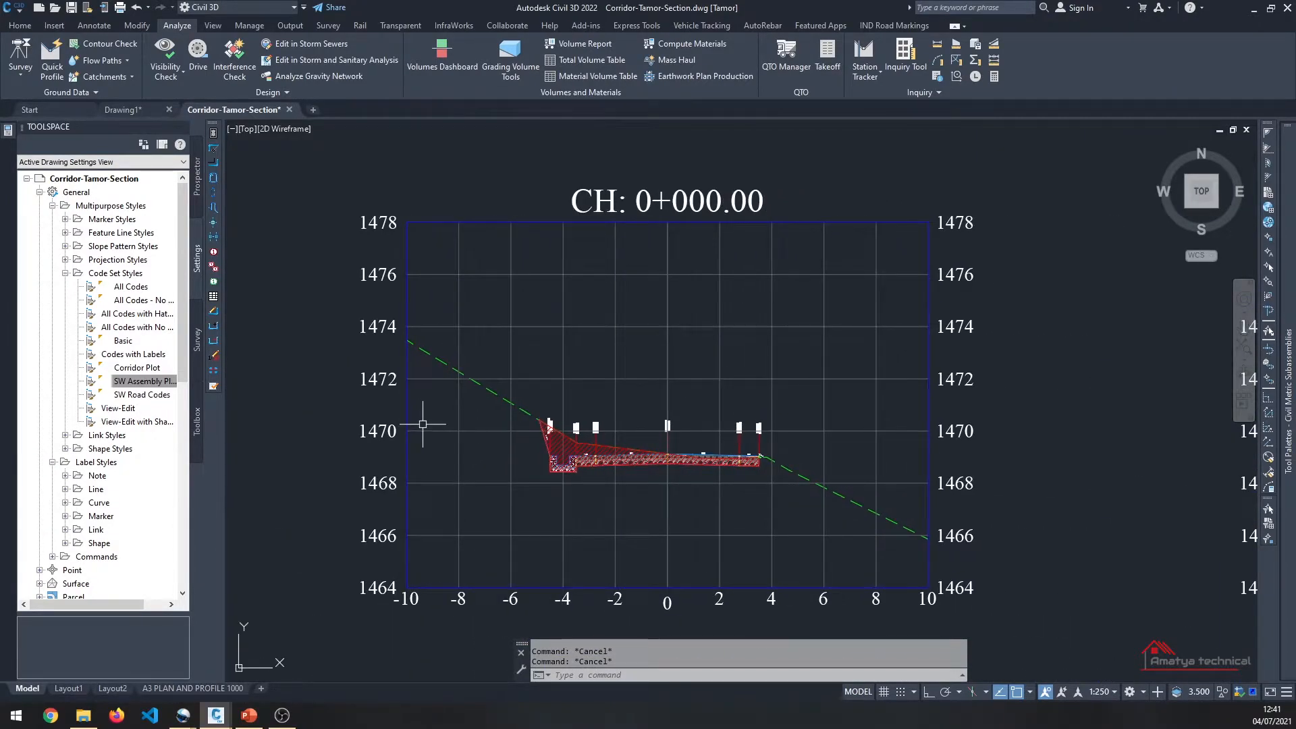
click(420, 222)
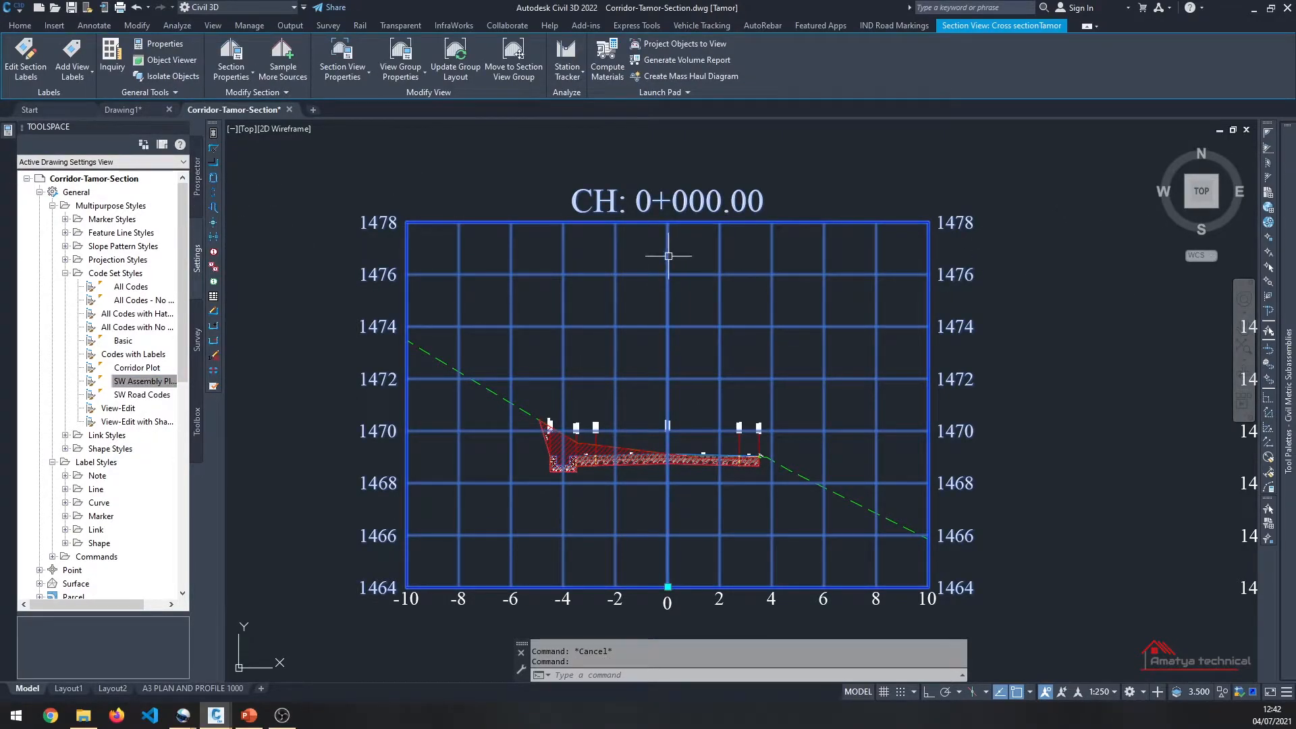
key(Escape)
scroll(720, 410, down, 10)
scroll(720, 410, up, 15)
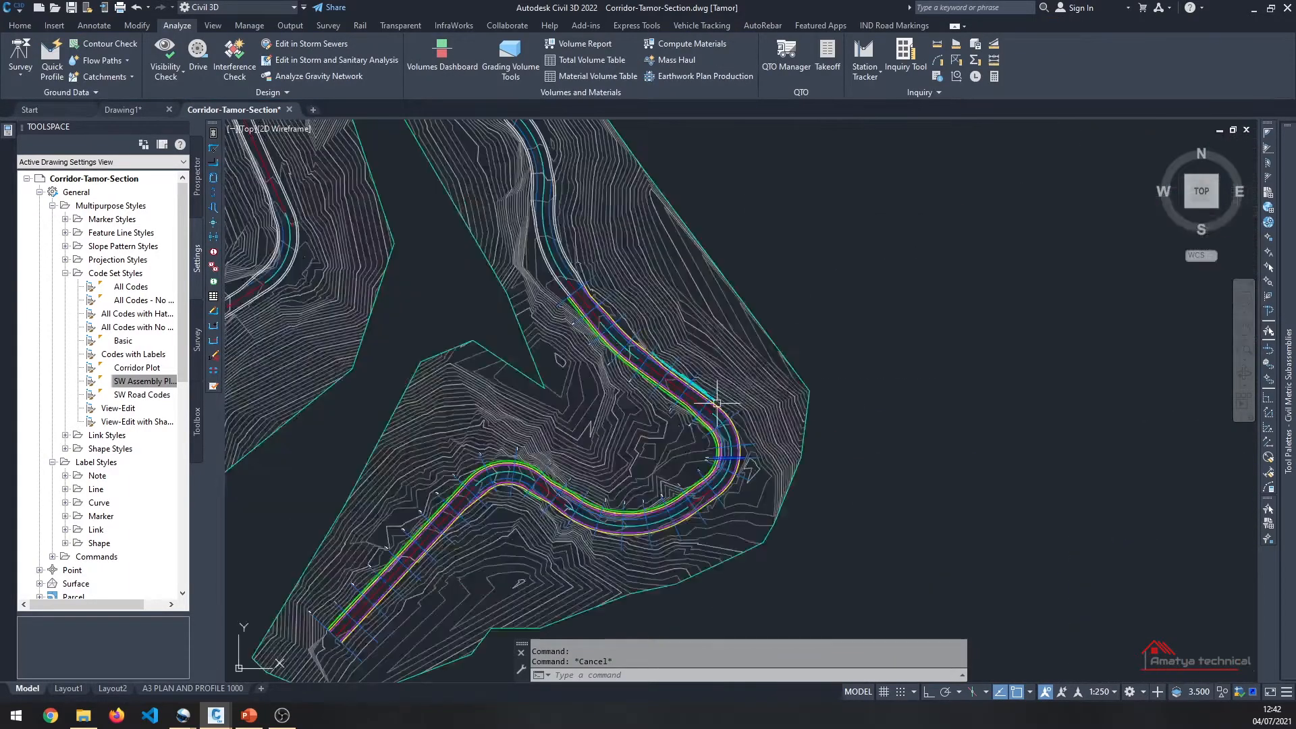
Step: Examine the Hume pipe crossing shown below the road in the CH 0+205.23 cross section
scroll(605, 347, down, 12)
scroll(605, 347, up, 8)
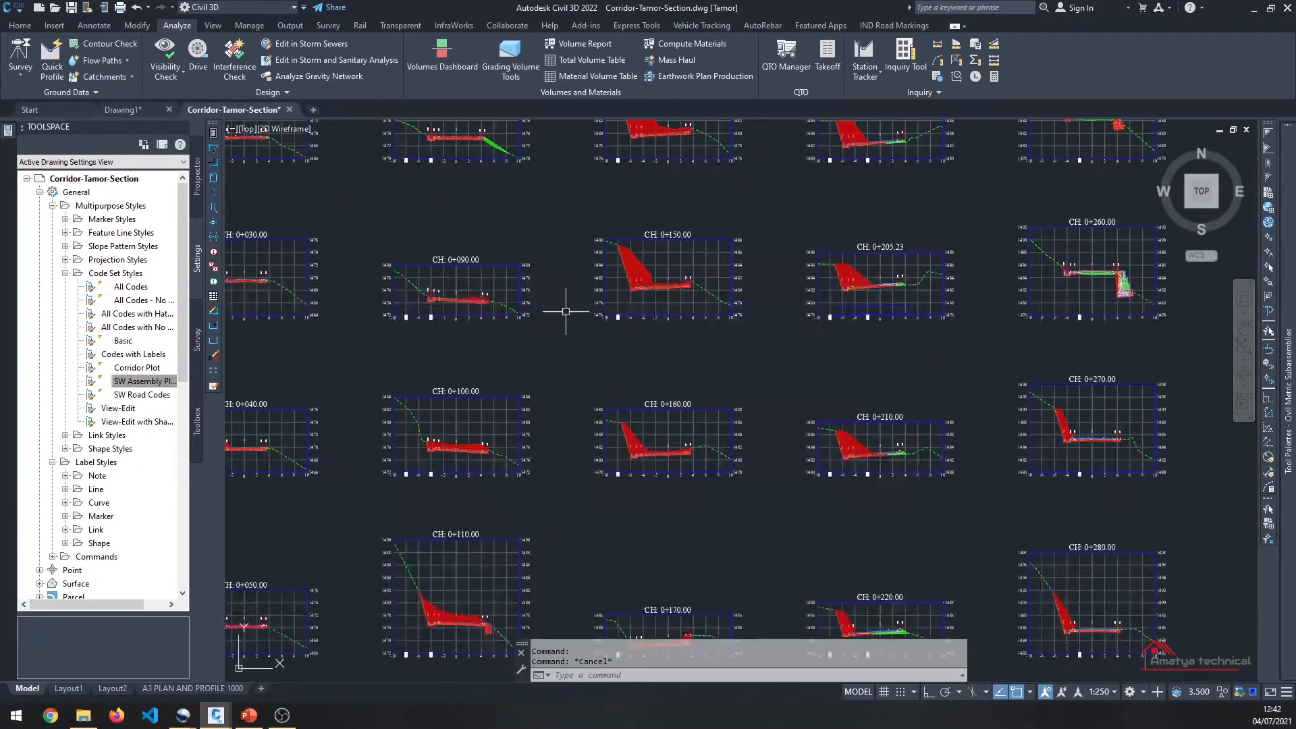
scroll(648, 310, up, 6)
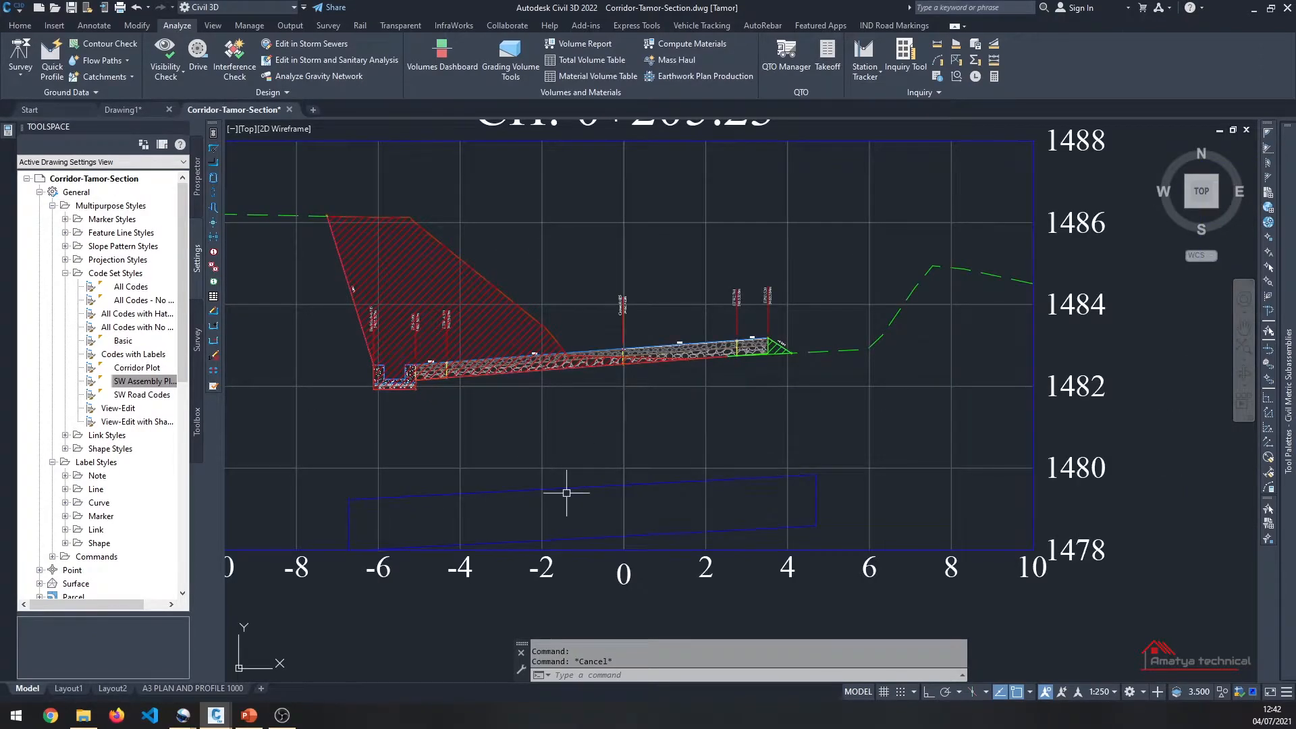
scroll(657, 502, down, 3)
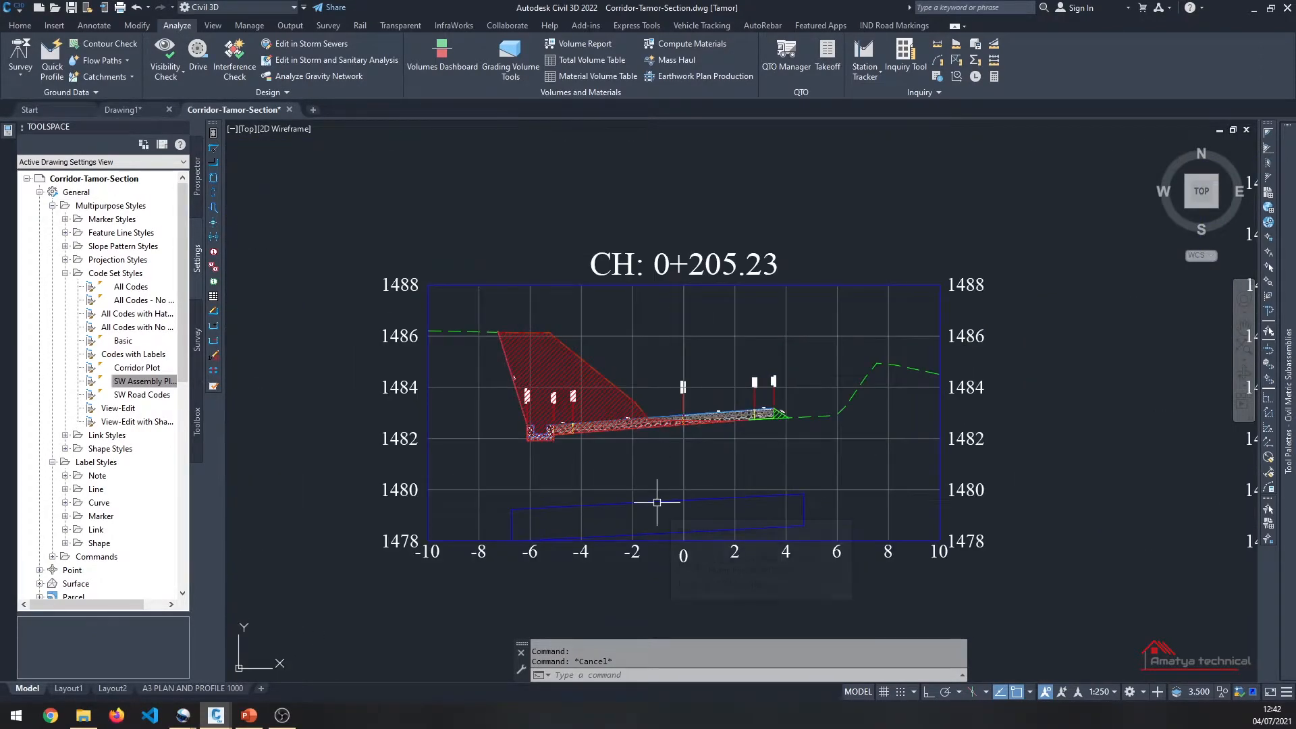
scroll(657, 503, up, 2)
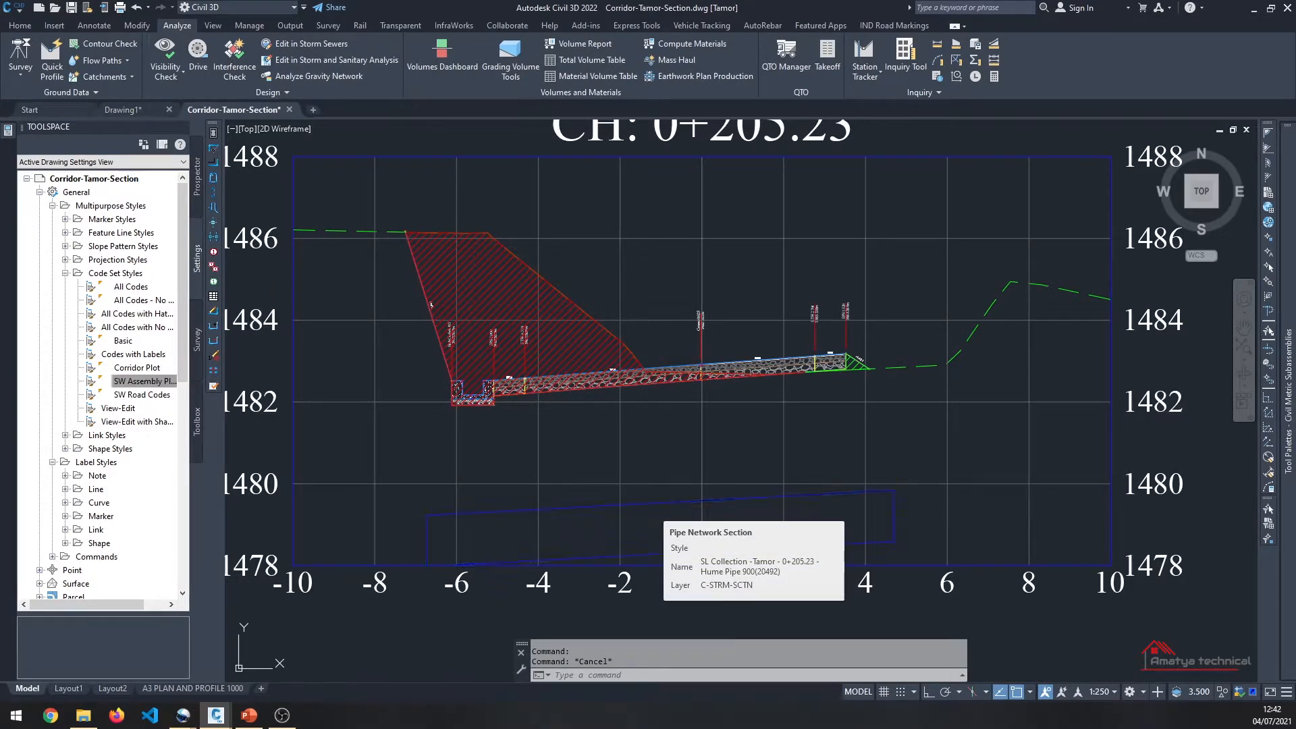
click(650, 503)
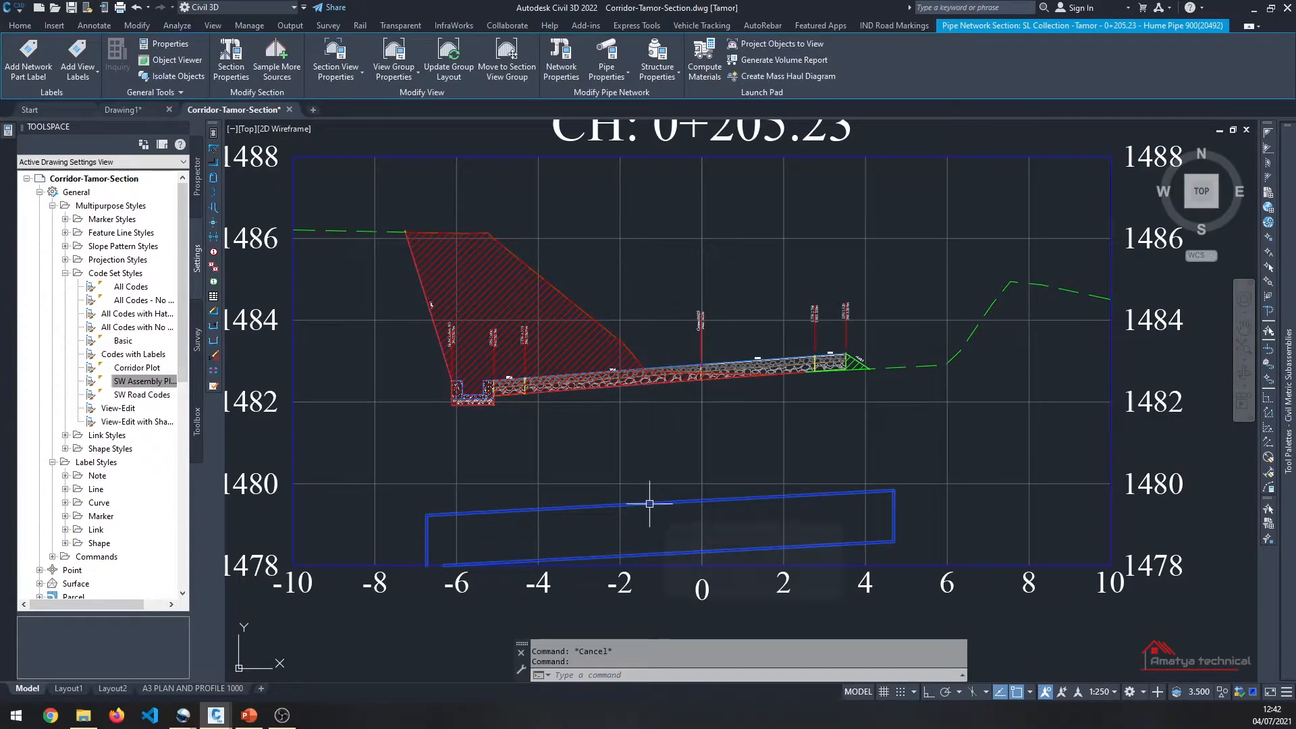
key(Escape)
scroll(641, 473, down, 8)
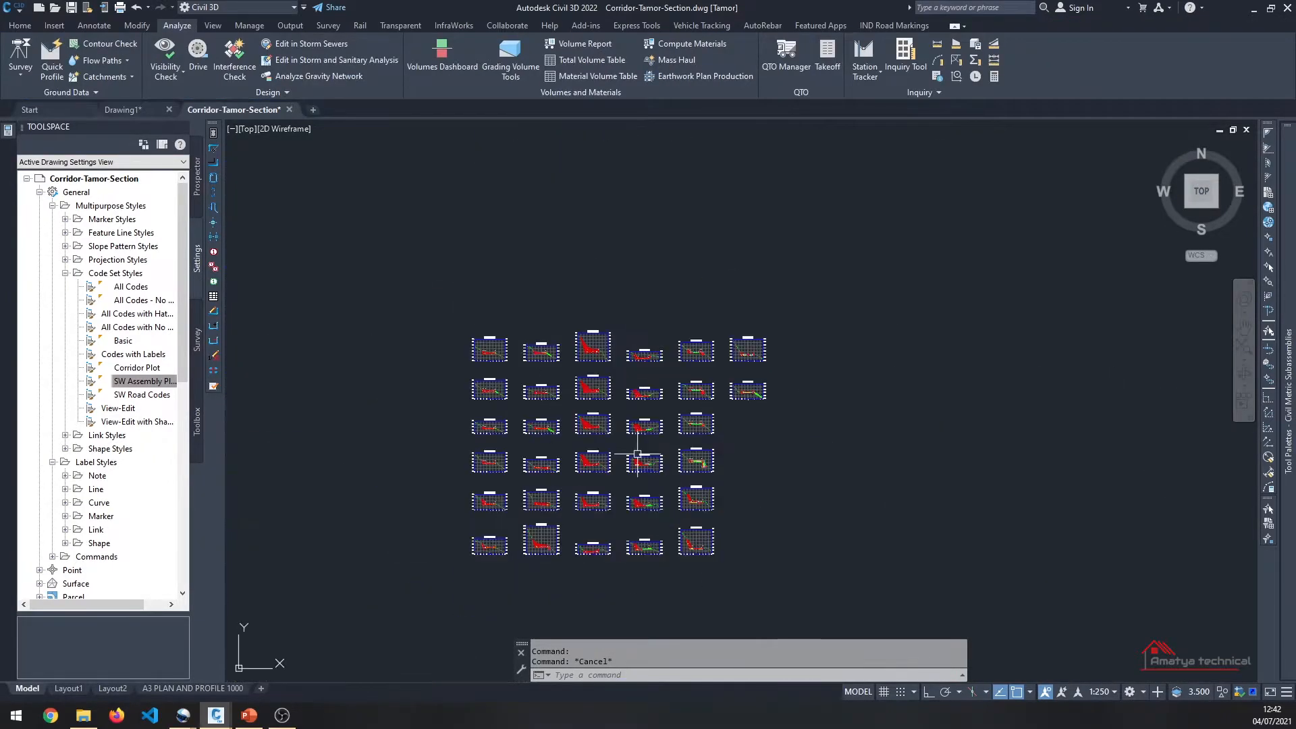
Step: Examine the retaining wall and its surrounding cut hatching in the CH 0+110.00 cross section
scroll(637, 456, down, 3)
scroll(595, 555, up, 8)
scroll(668, 581, up, 10)
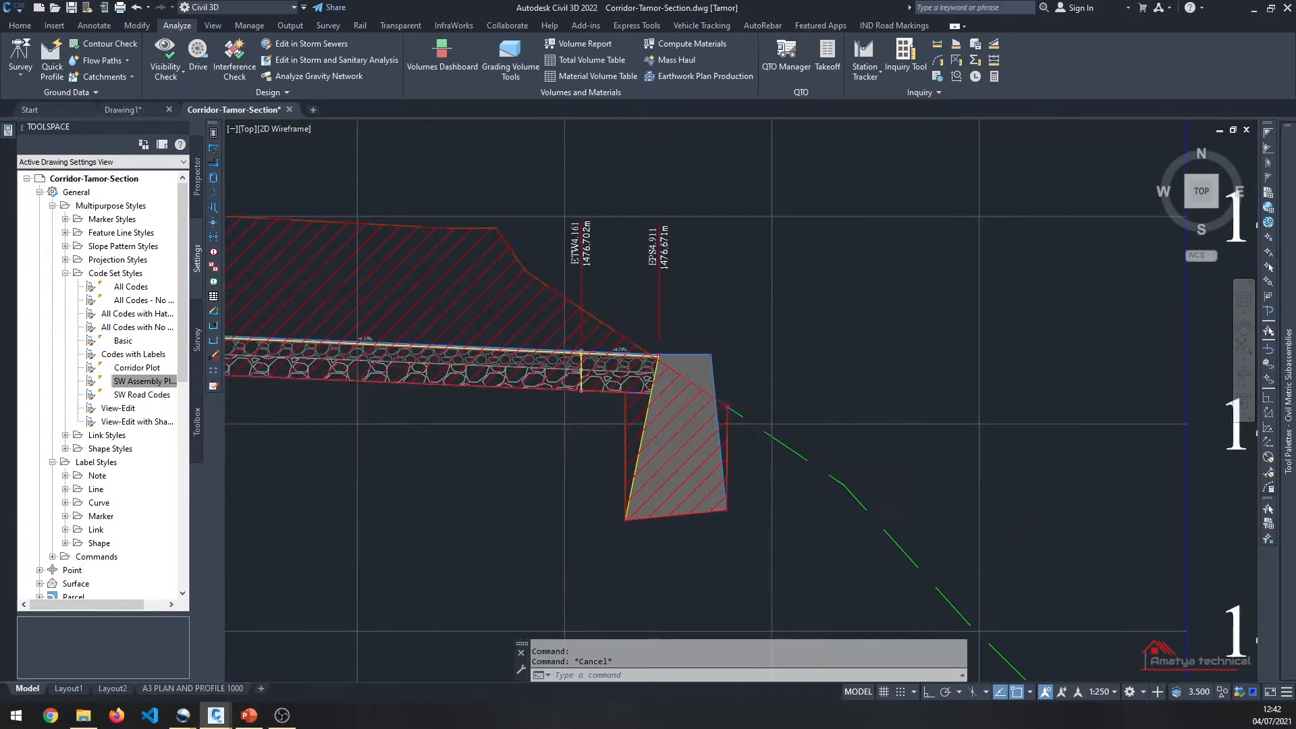
scroll(758, 442, up, 2)
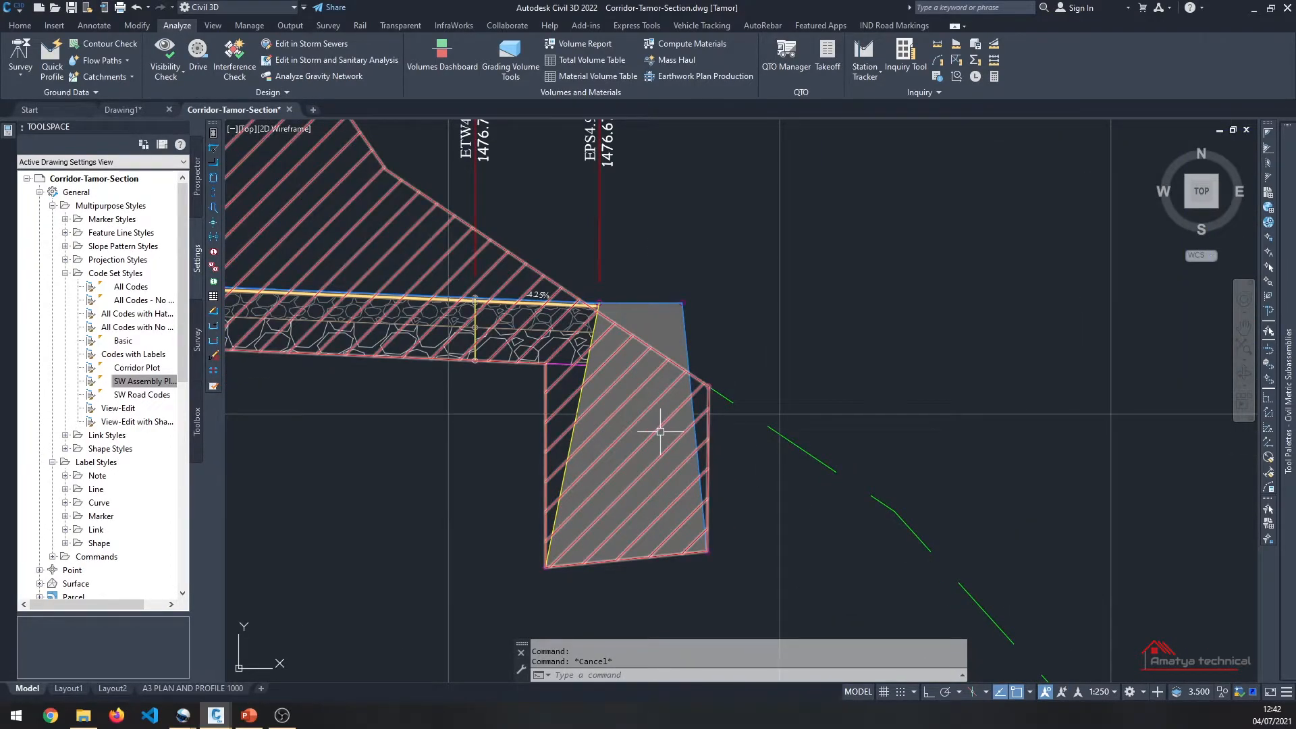
scroll(655, 422, down, 2)
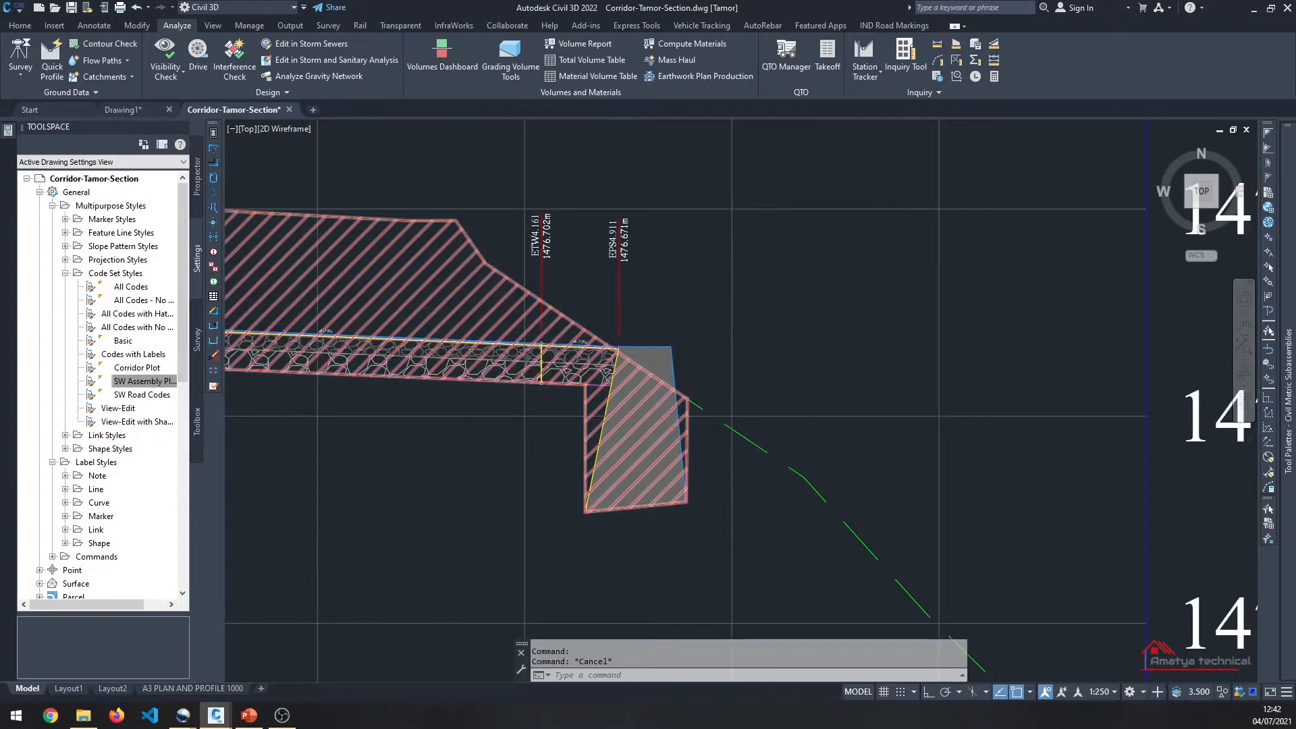
scroll(695, 428, up, 3)
scroll(668, 473, down, 4)
scroll(670, 506, up, 4)
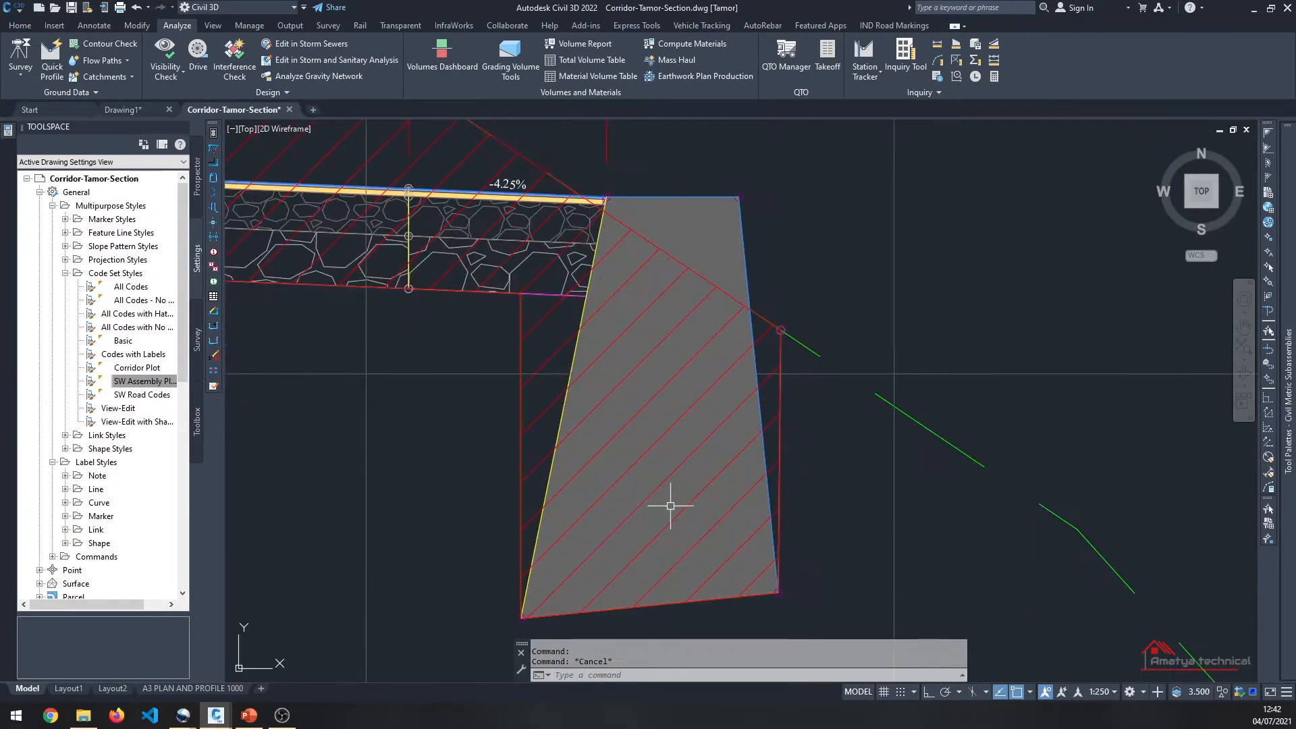
scroll(532, 310, up, 4)
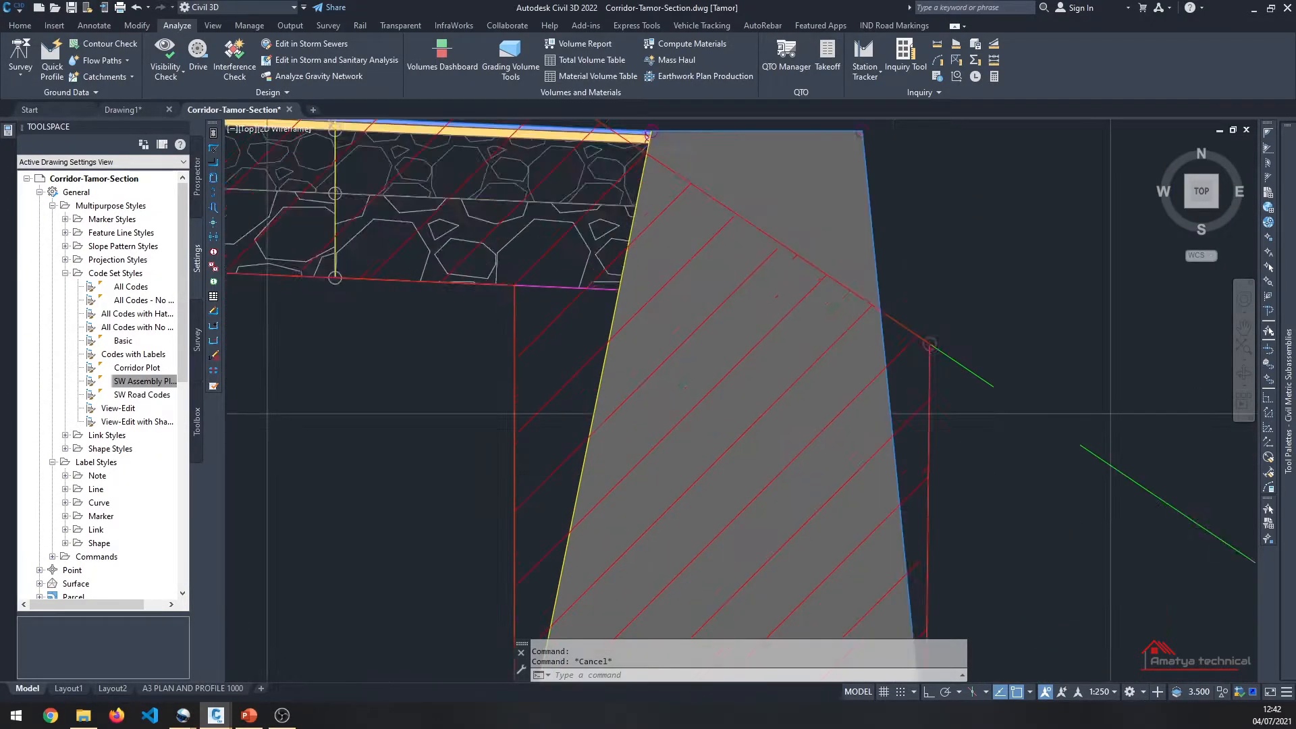
scroll(561, 466, down, 4)
scroll(553, 430, down, 8)
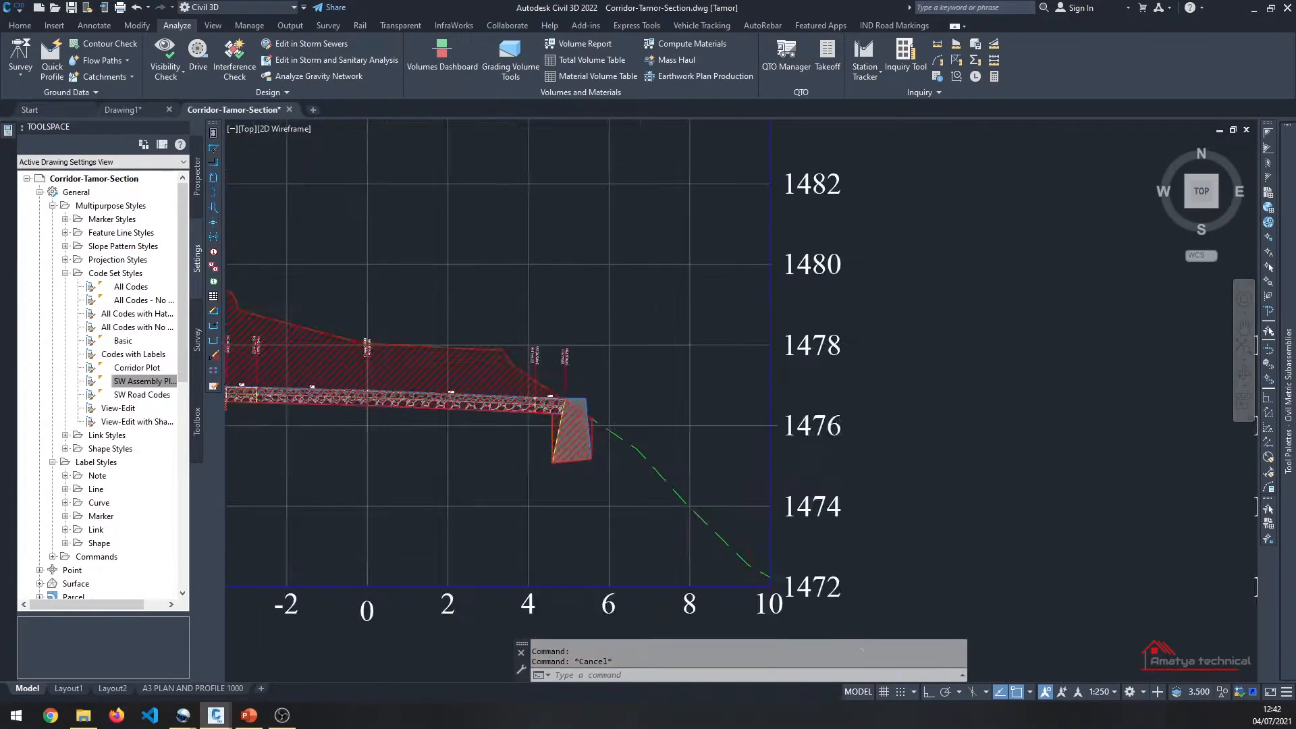
scroll(550, 420, up, 5)
scroll(473, 324, down, 10)
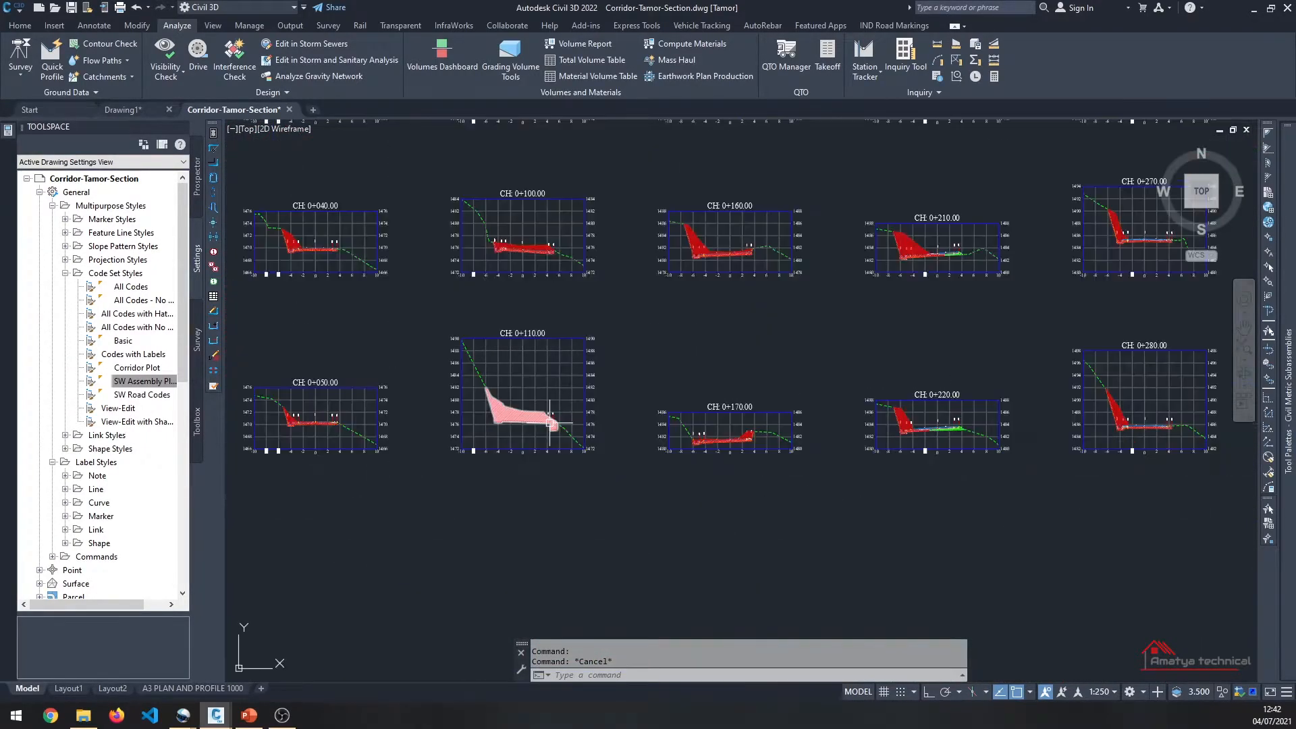
scroll(461, 293, down, 2)
Step: Open the volume table settings for the section view group containing the CH 0+000.00 section
scroll(520, 419, up, 10)
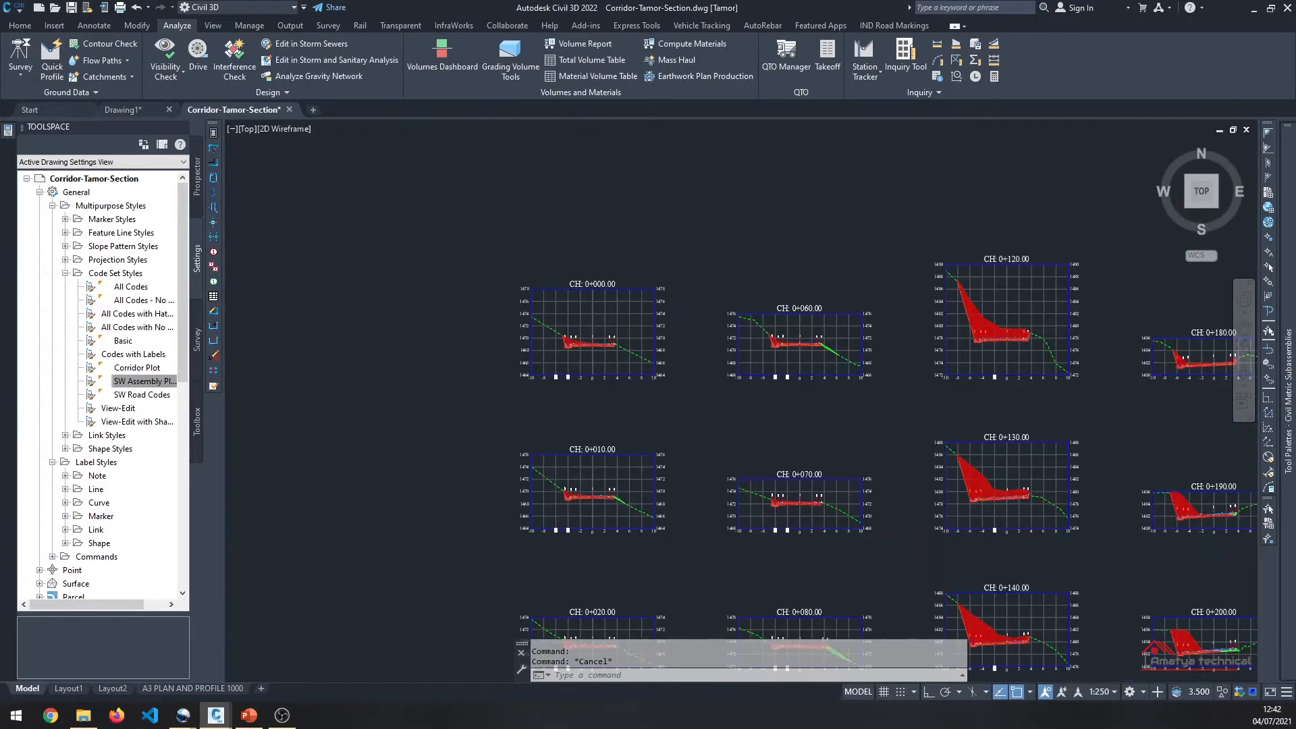
click(543, 266)
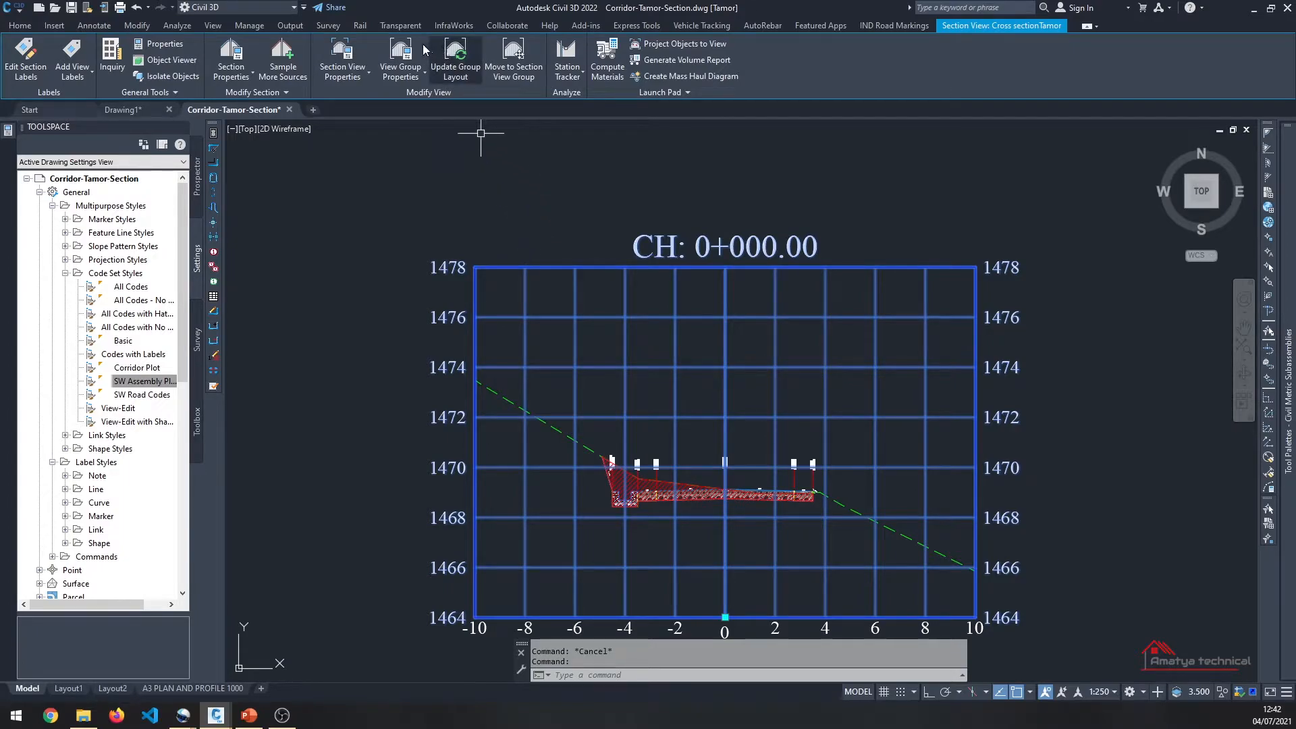
click(417, 71)
click(411, 99)
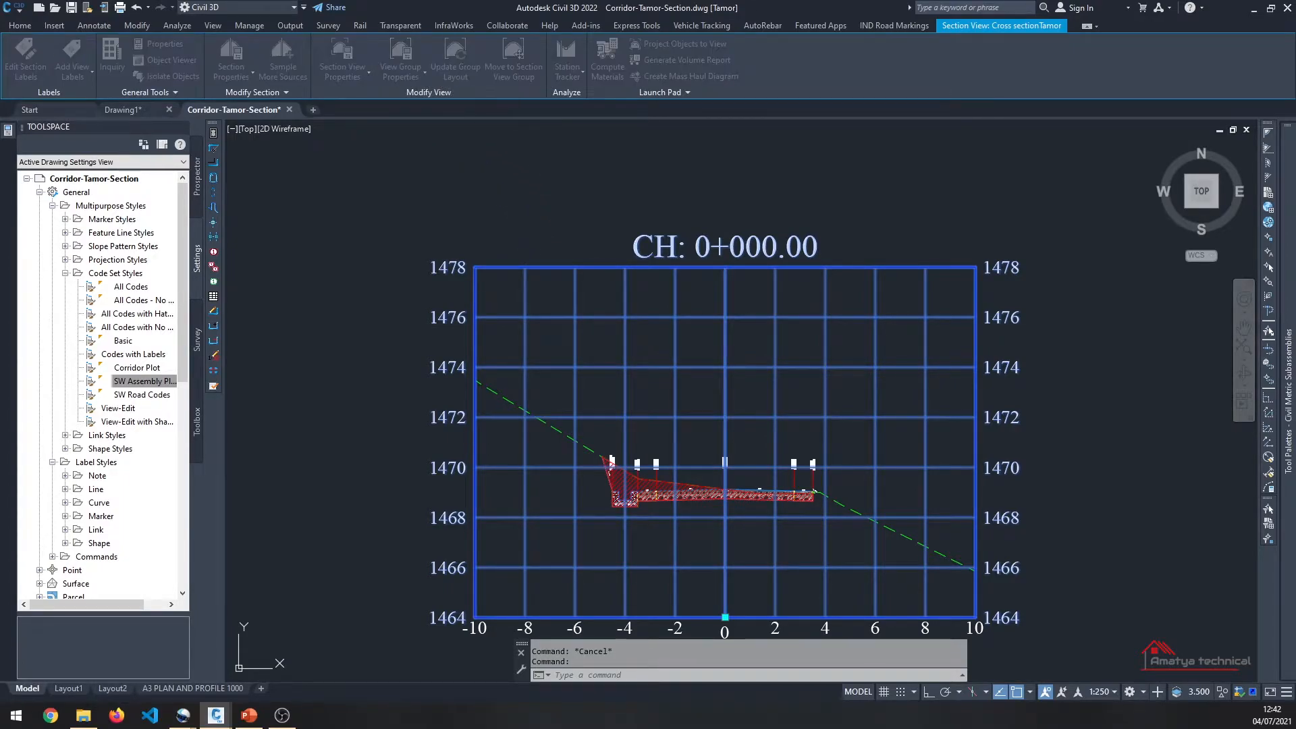
drag(574, 173, 283, 116)
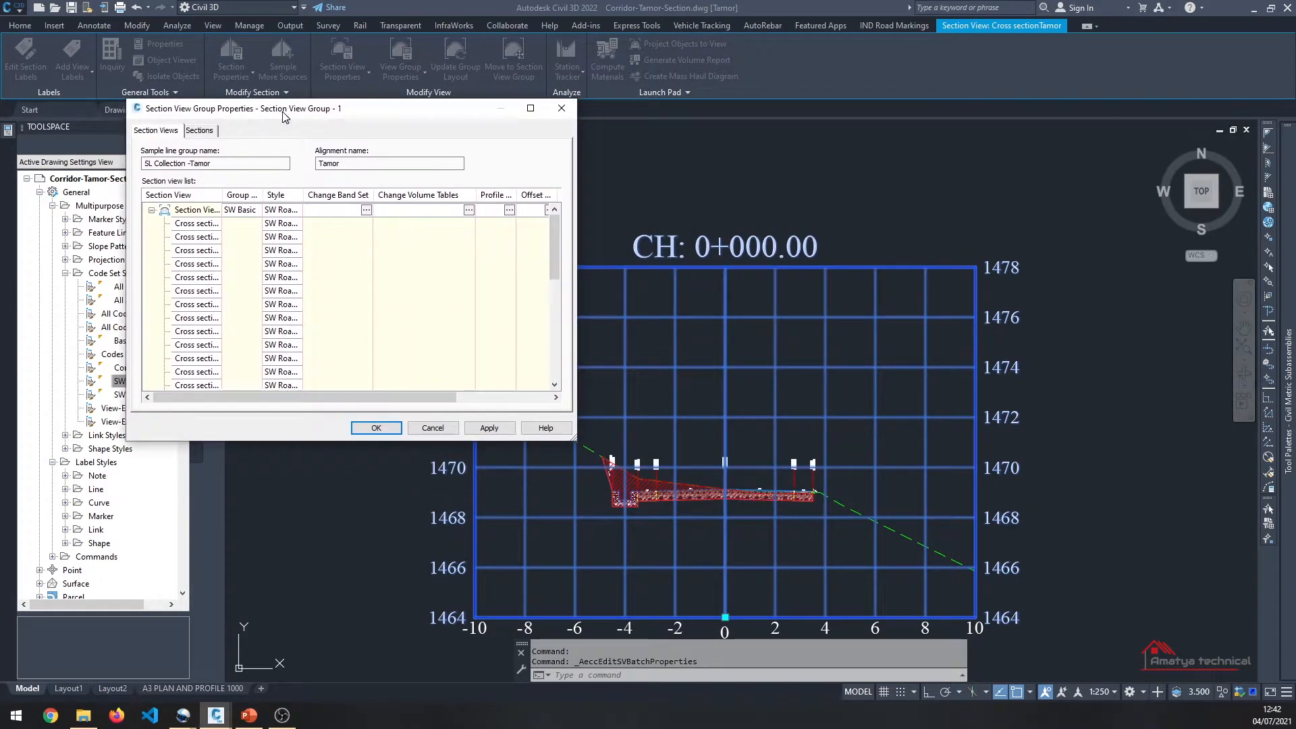
click(468, 210)
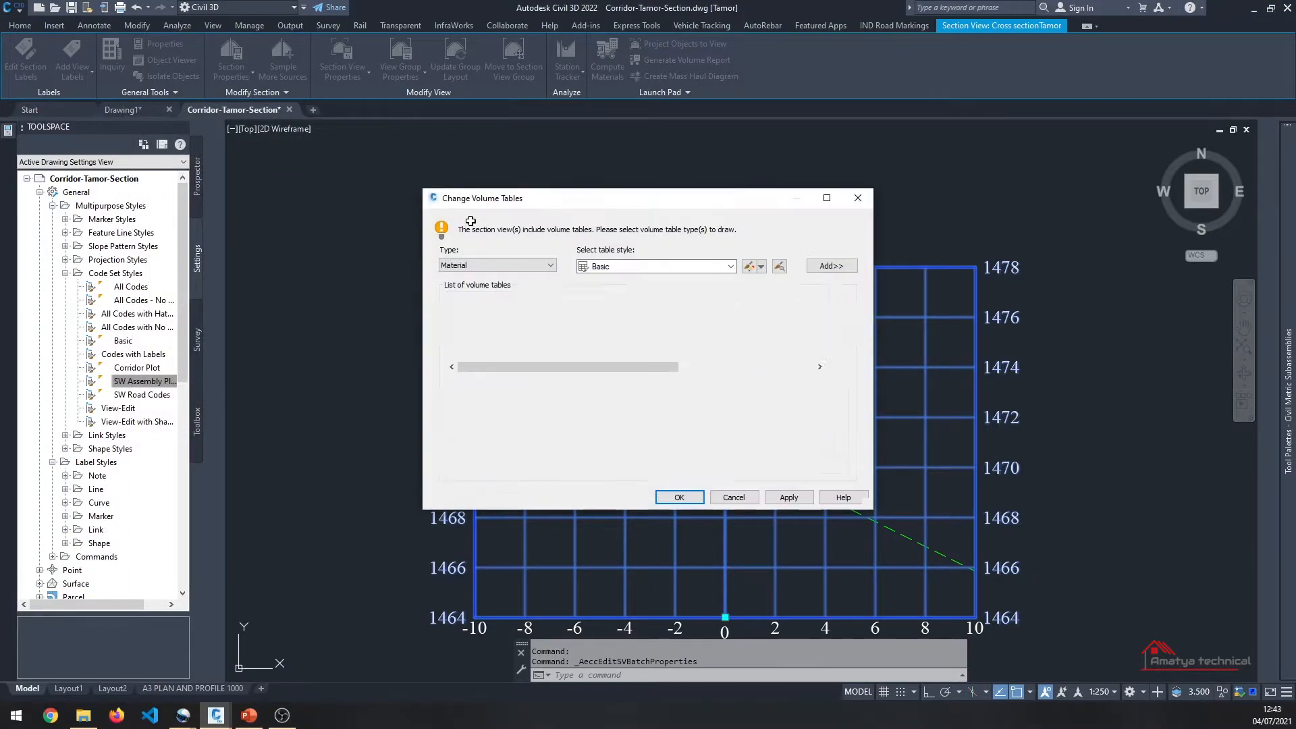
Step: Add a Material volume table in the SW Earthwork style for Ground Removed and Ground Fill
drag(496, 212, 279, 165)
click(307, 229)
click(306, 229)
click(307, 229)
click(307, 229)
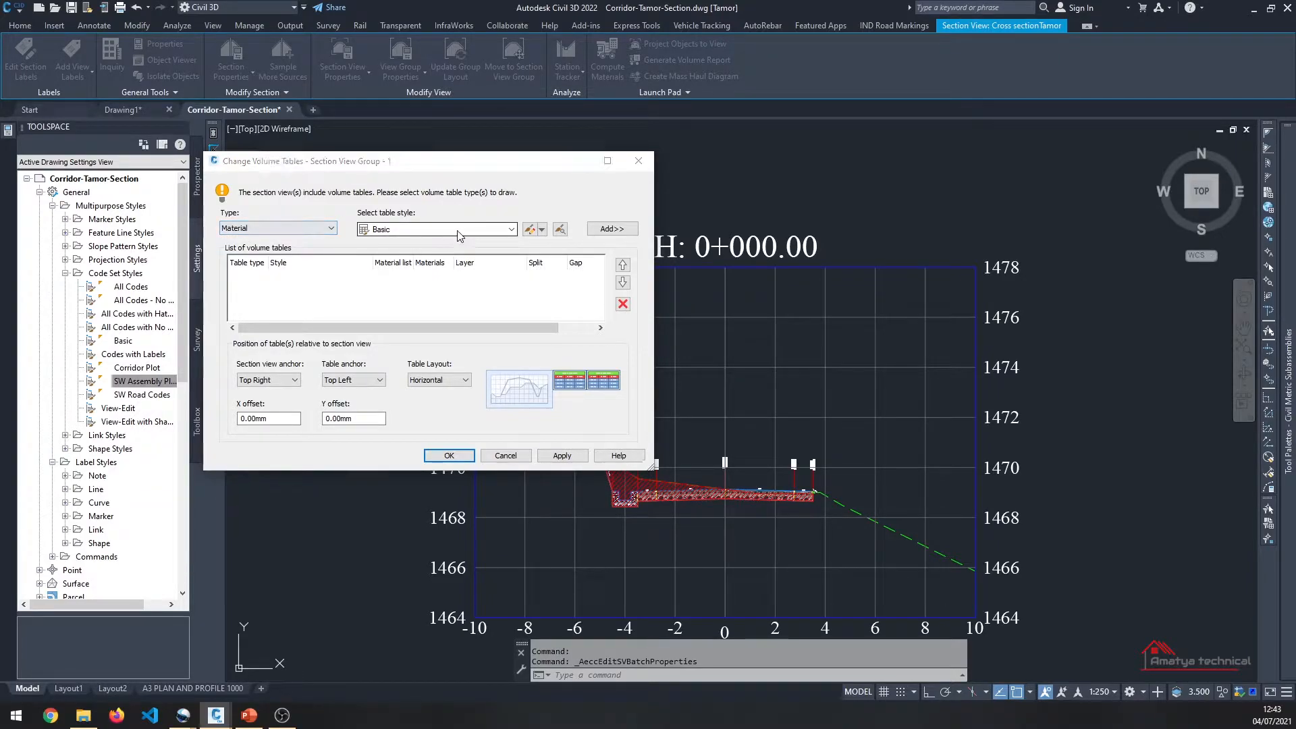
click(381, 228)
click(399, 251)
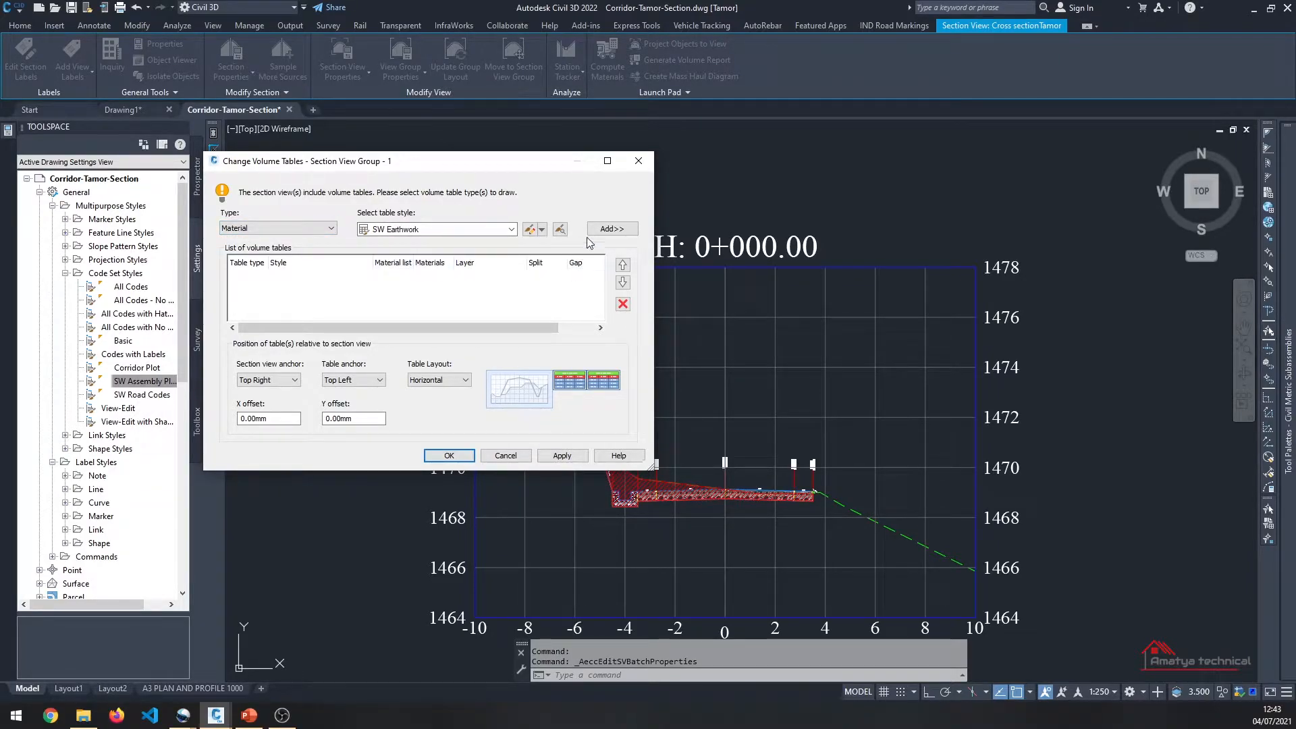
click(607, 228)
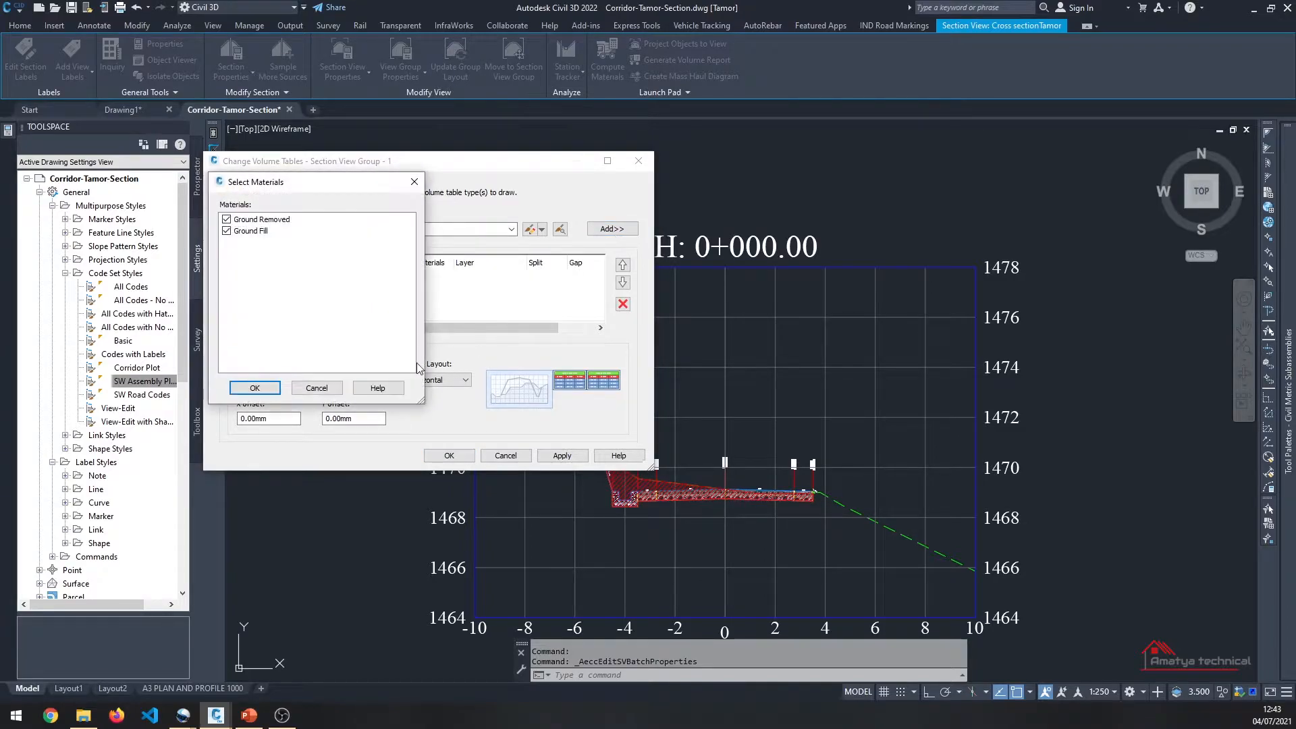
click(255, 387)
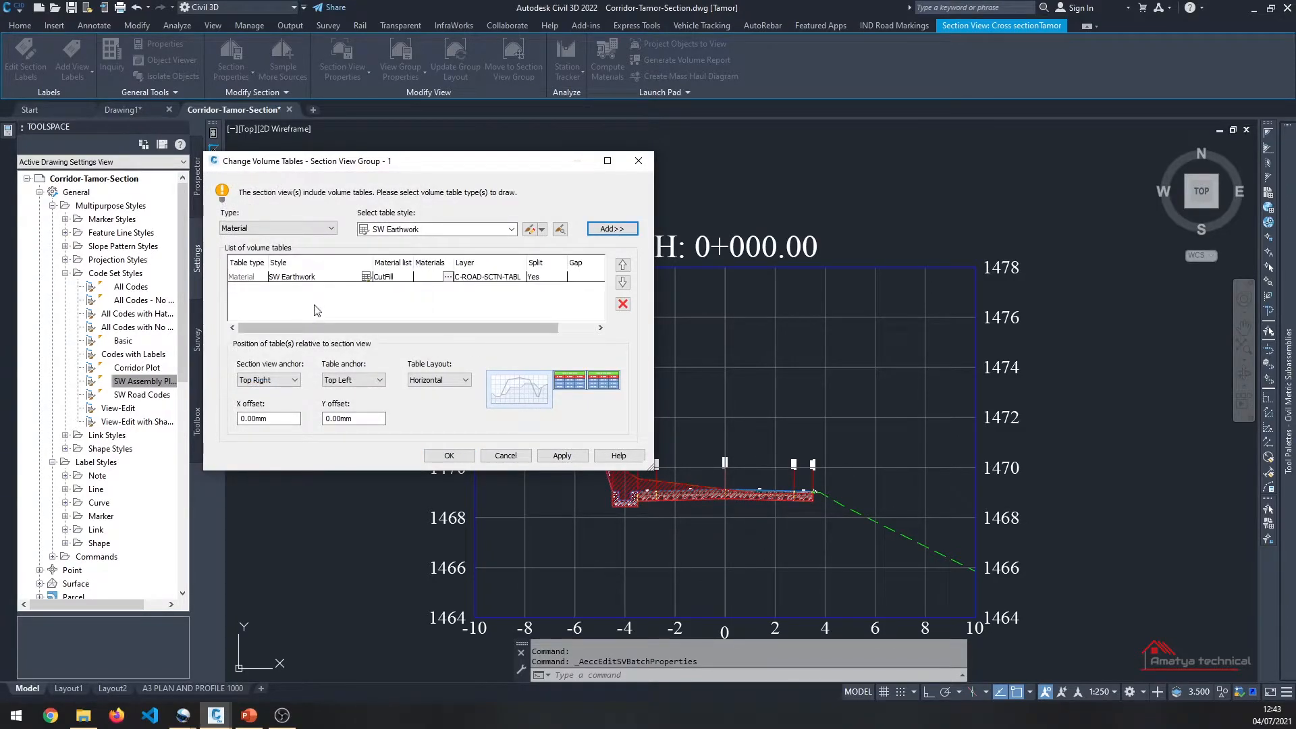
Step: Set the volume table's X offset from the section view to 10 mm
click(255, 418)
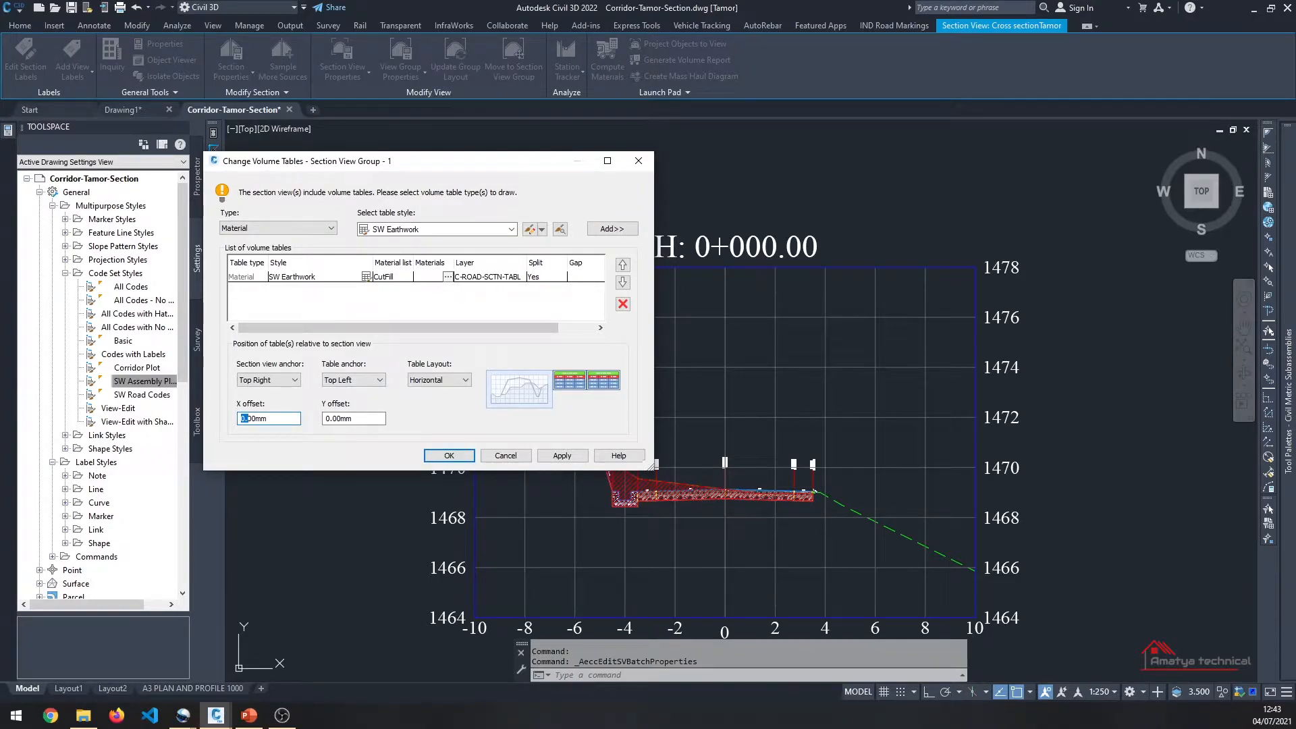
click(246, 418)
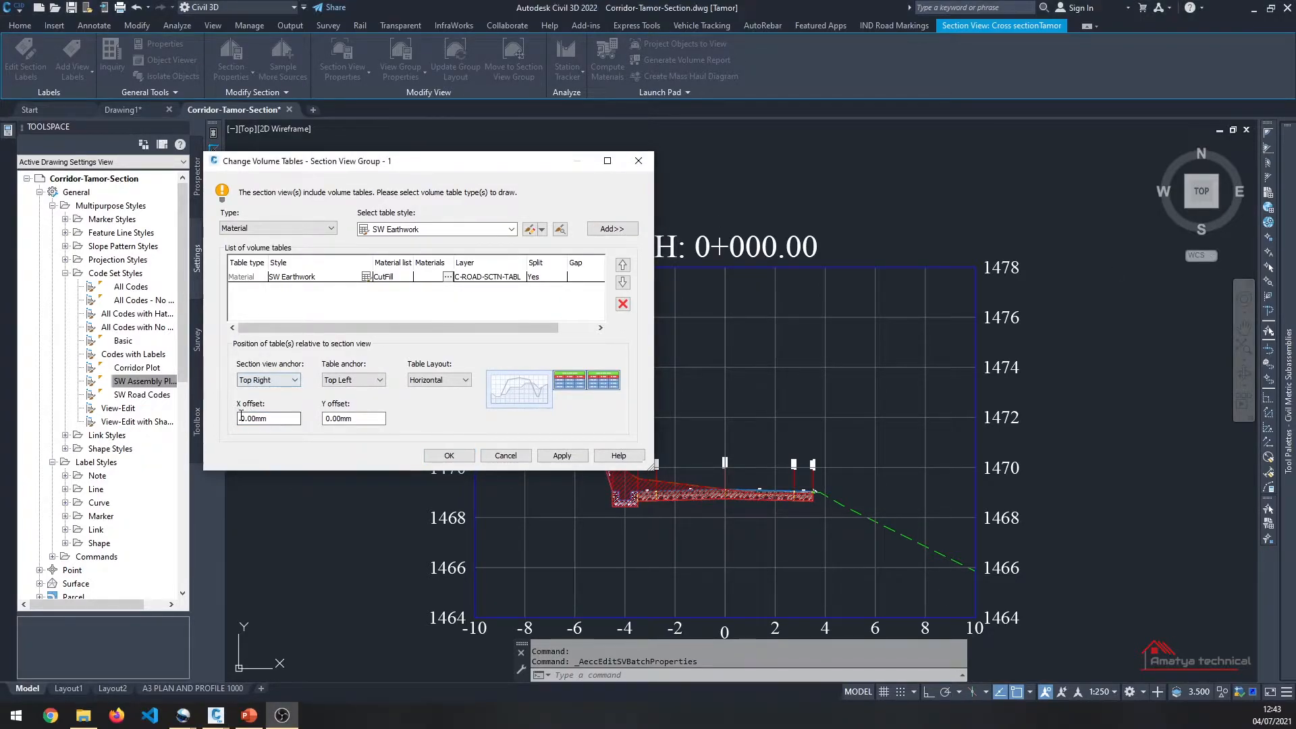
drag(244, 418, 236, 419)
text(10)
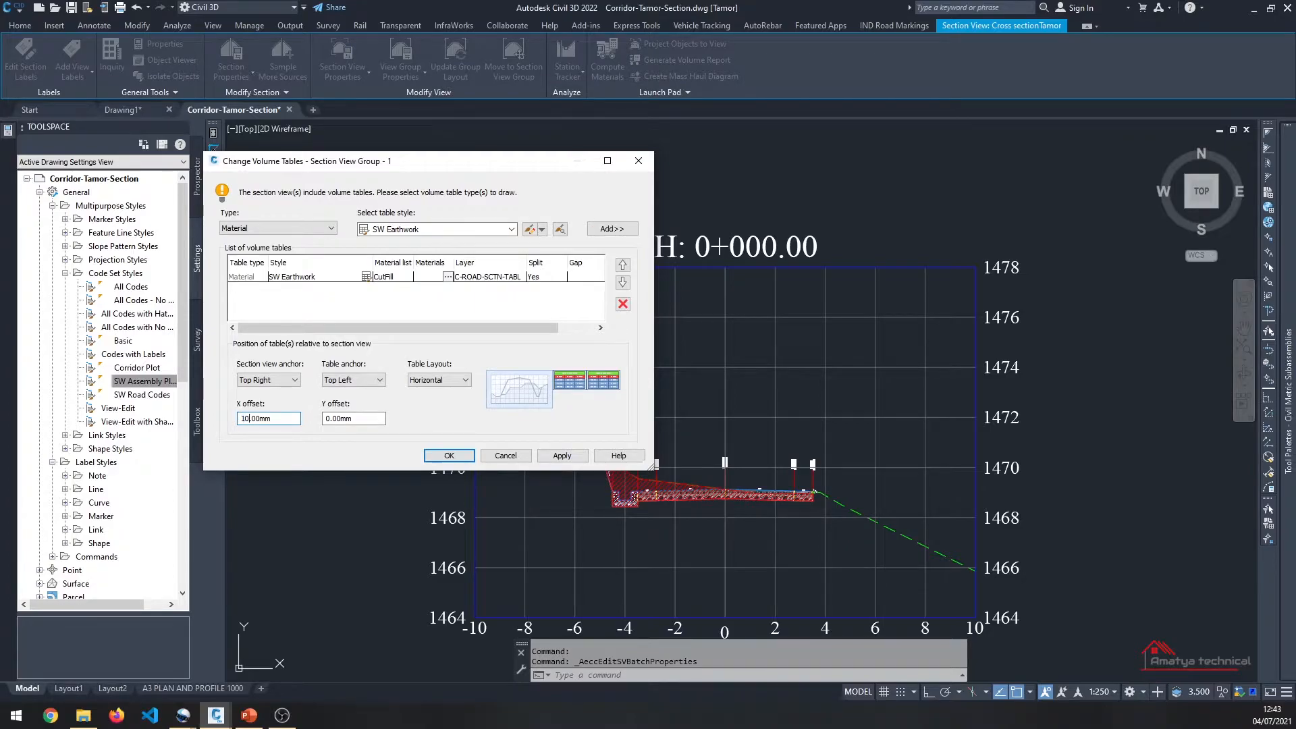
Step: Apply the volume table settings to the whole section view group and close its properties
click(562, 456)
click(463, 457)
click(388, 427)
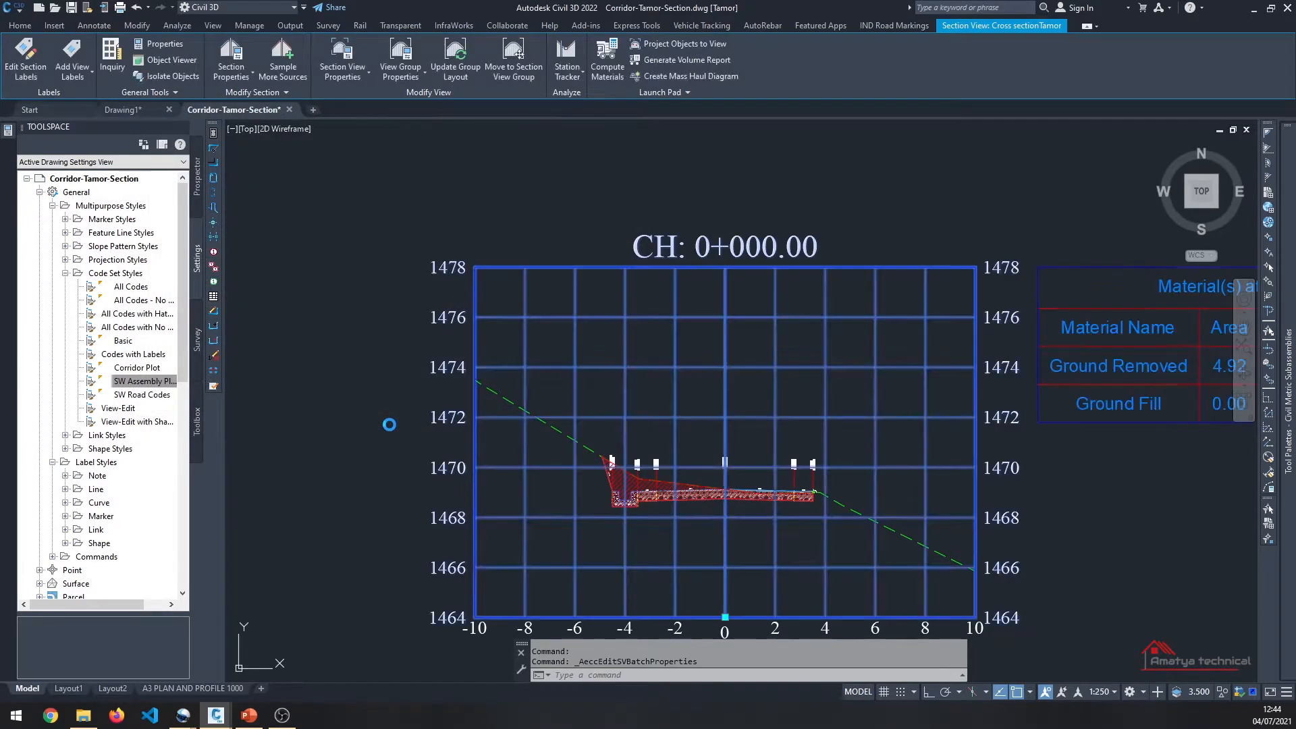
scroll(362, 404, down, 4)
key(Escape)
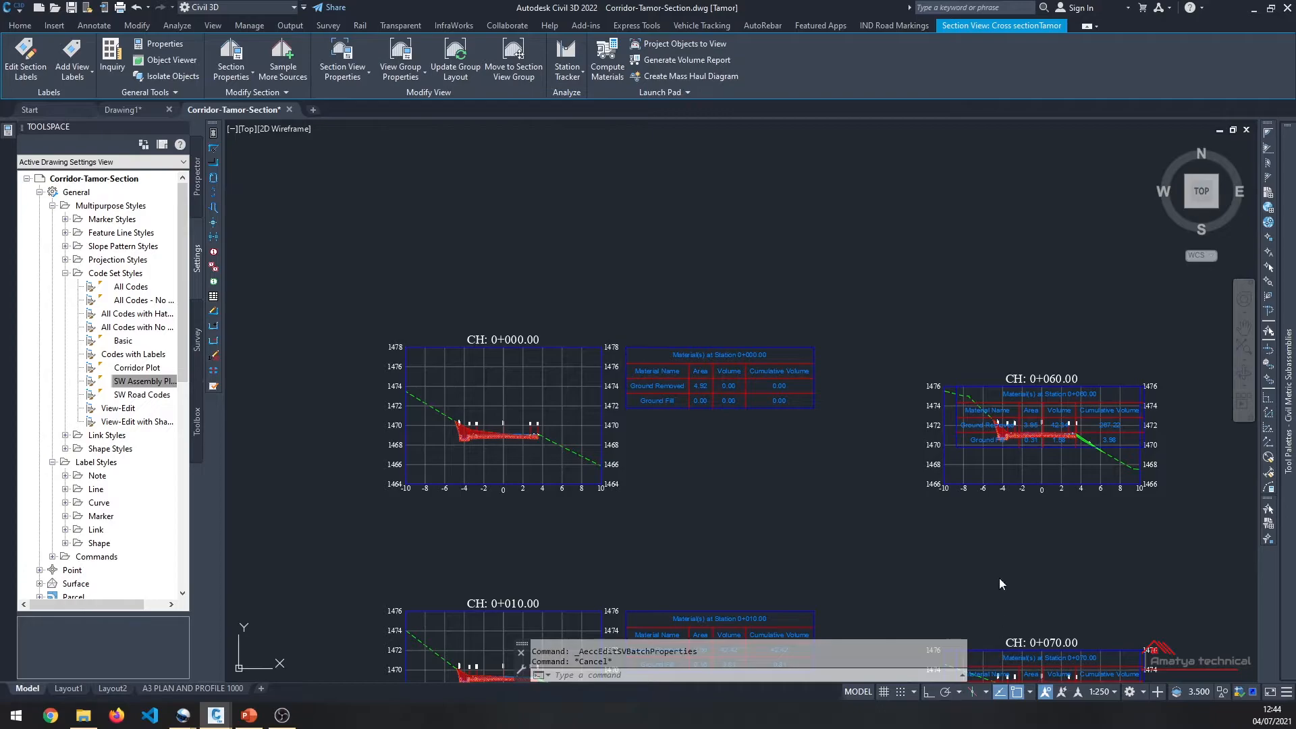
Step: Update the section view group layout from the CH 0+000.00 view to clear the volume tables off the neighbouring sections
scroll(1031, 412, up, 4)
scroll(891, 466, down, 2)
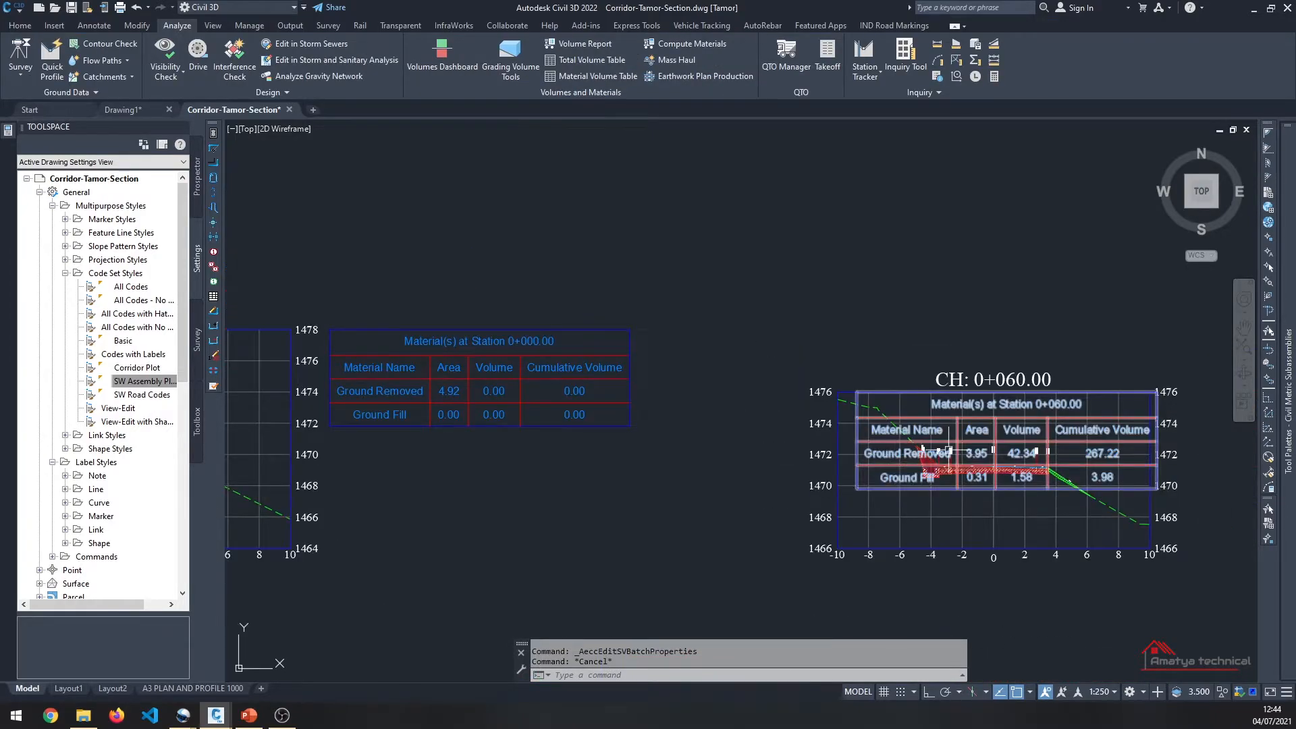
scroll(782, 449, down, 2)
scroll(538, 402, up, 3)
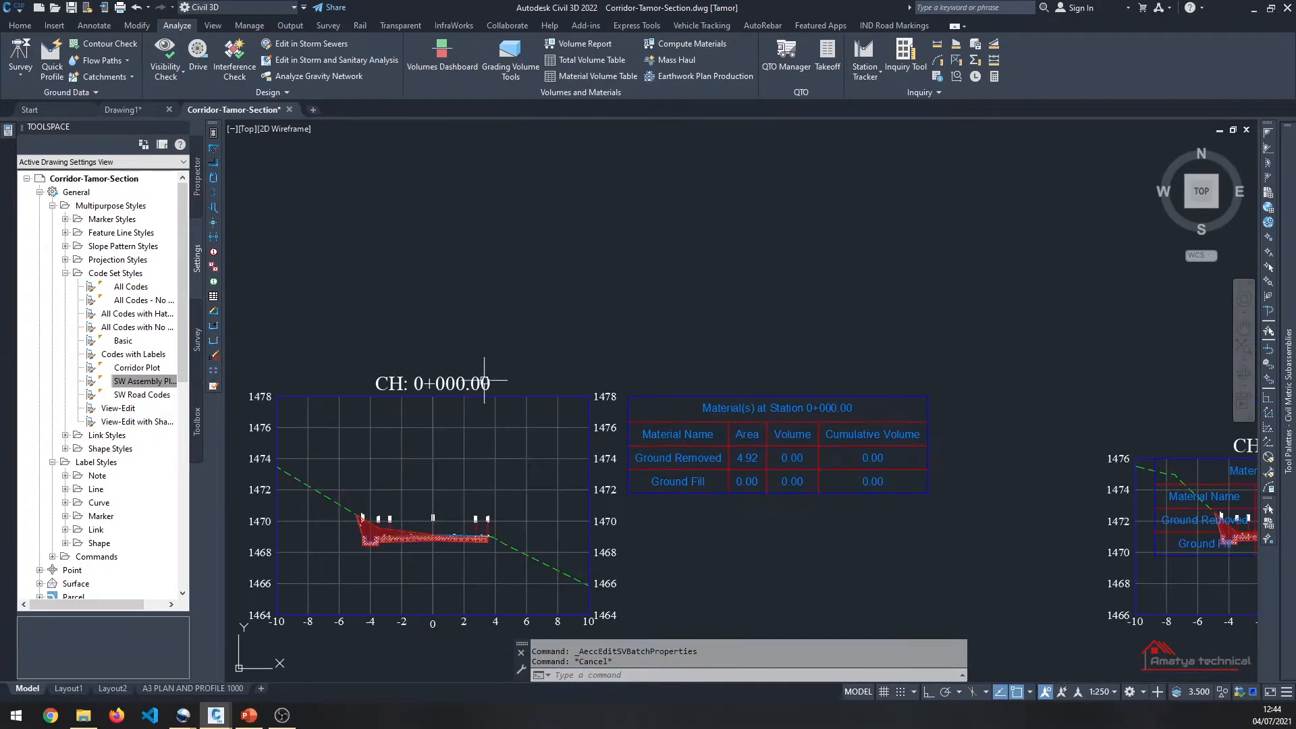
click(538, 403)
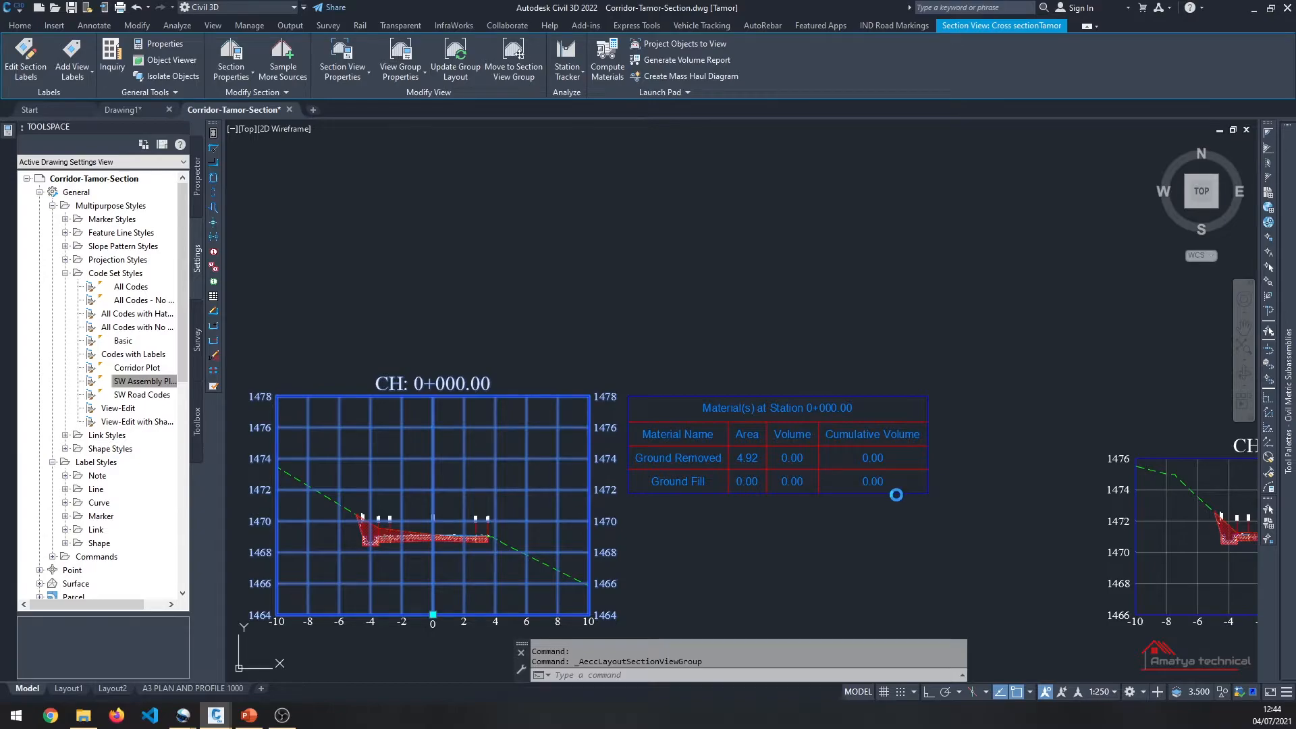
scroll(896, 495, down, 3)
scroll(602, 411, down, 3)
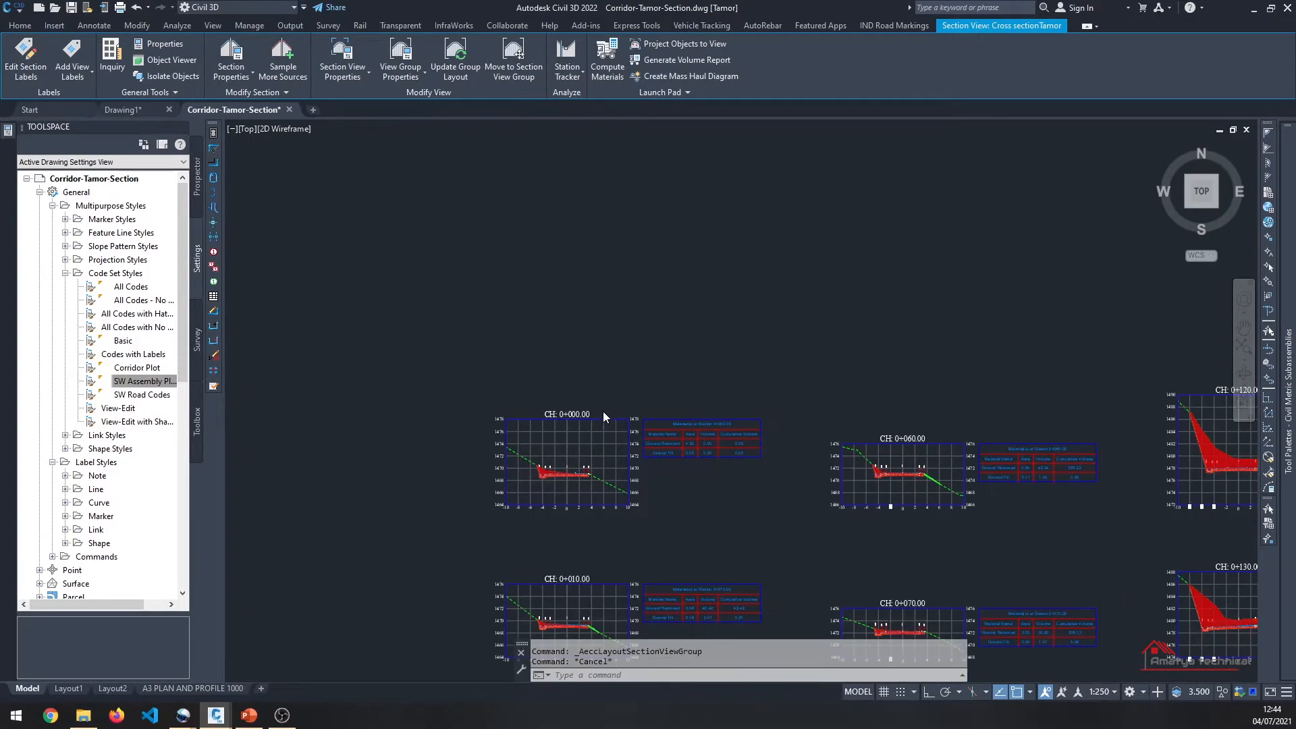
key(Escape)
Step: Examine the material volume tables beside the CH 0+000.00 and CH 0+010.00 cross sections
scroll(636, 454, down, 5)
scroll(635, 447, up, 7)
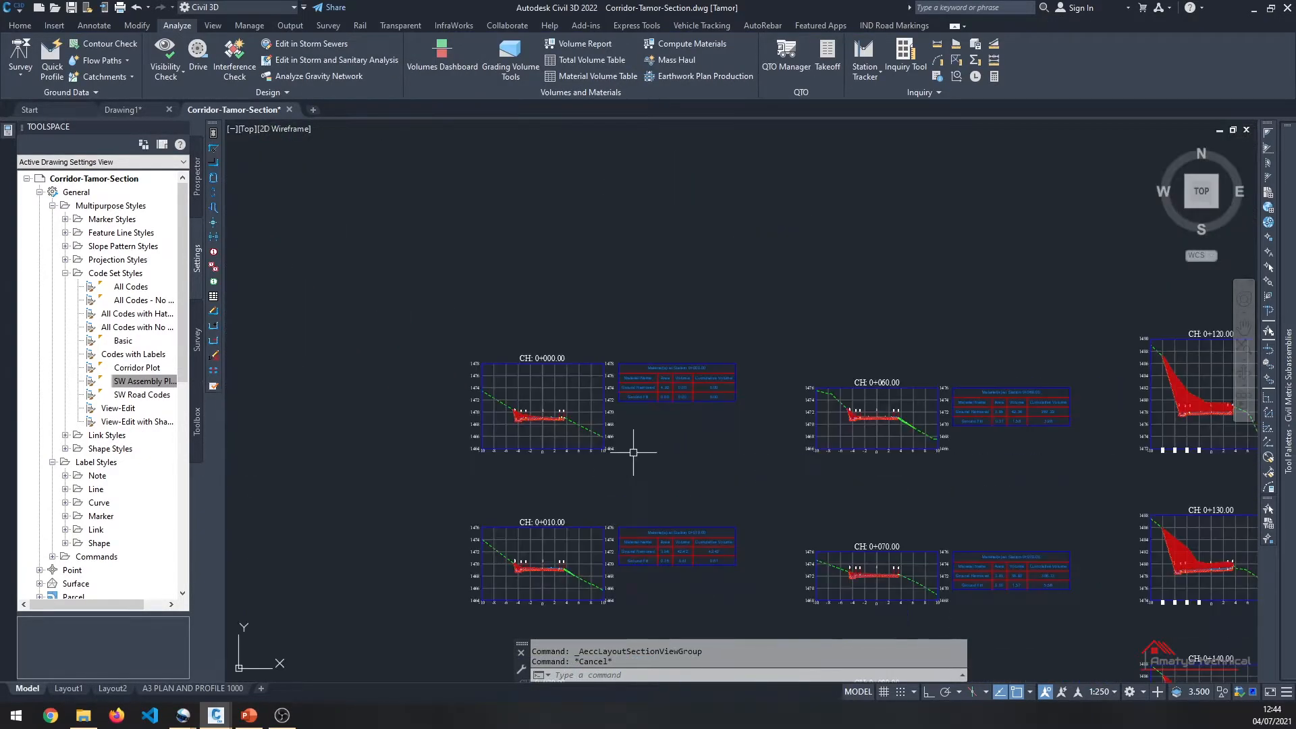
scroll(662, 398, up, 4)
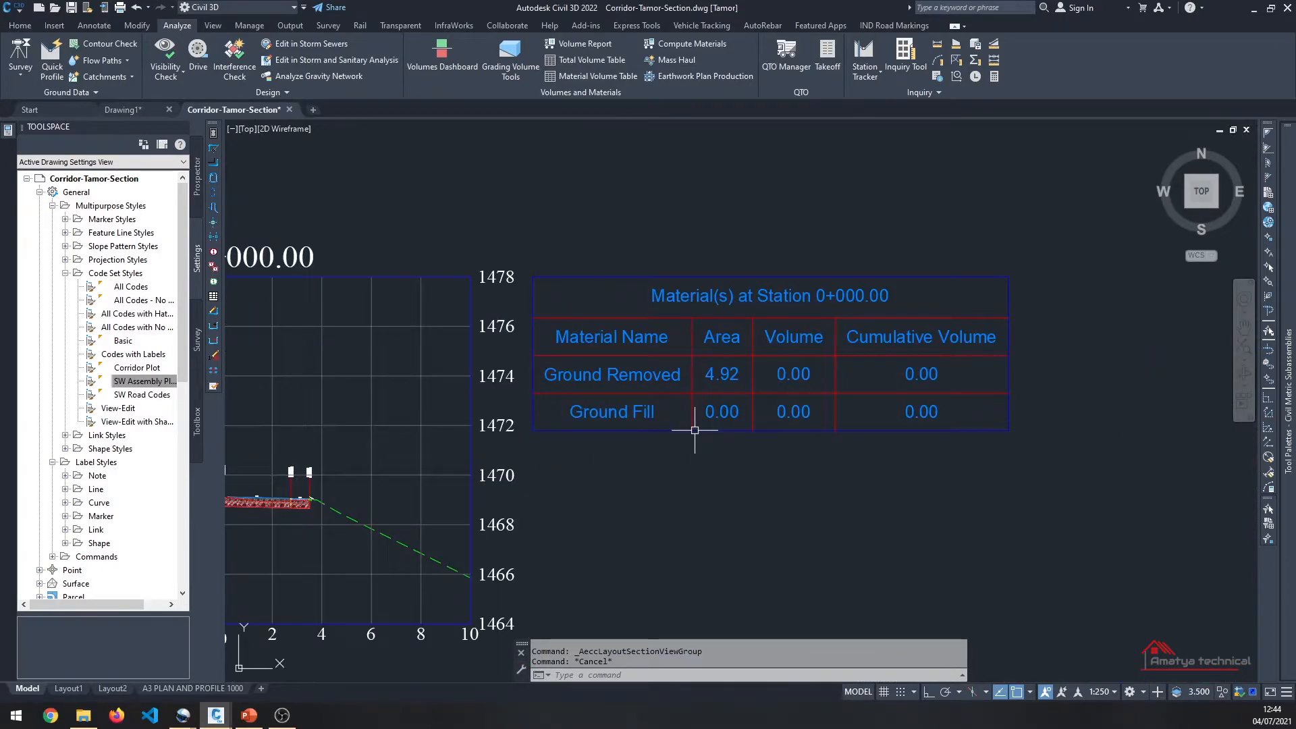
scroll(695, 377, down, 1)
scroll(920, 493, down, 4)
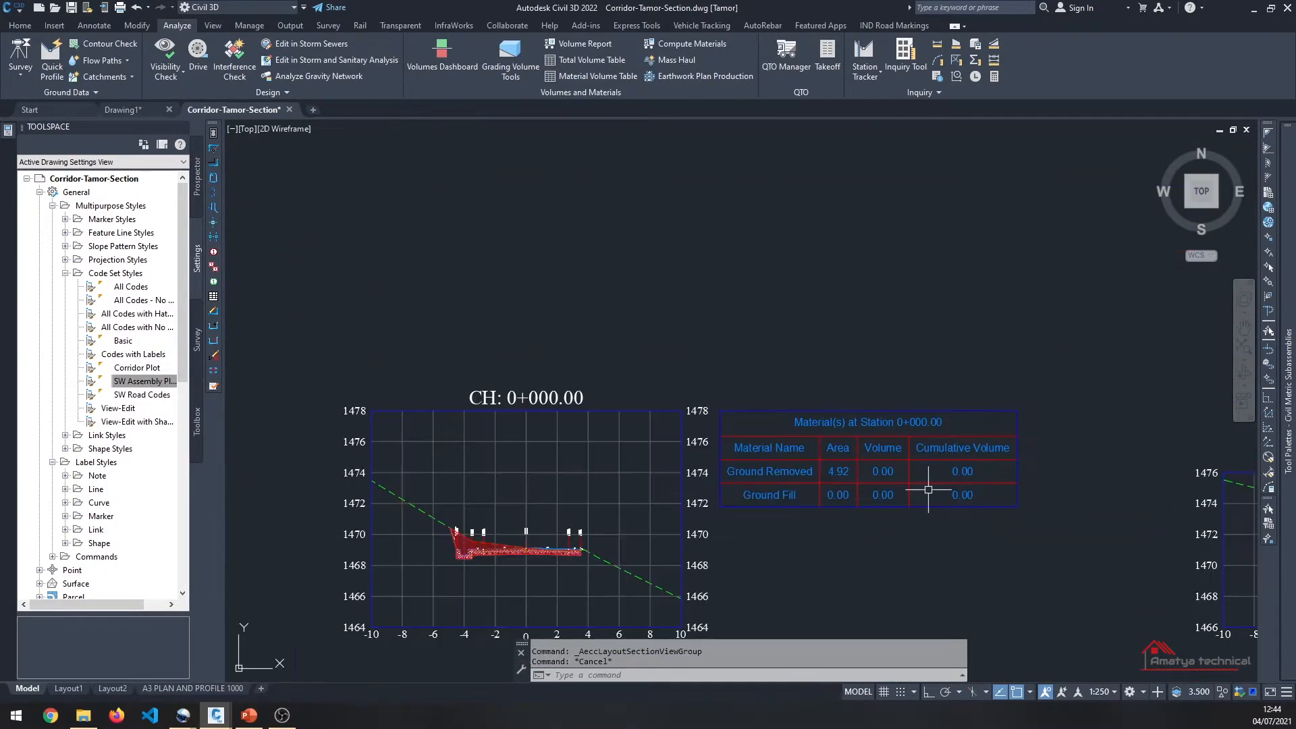
scroll(783, 534, down, 6)
scroll(771, 474, up, 8)
scroll(771, 474, up, 2)
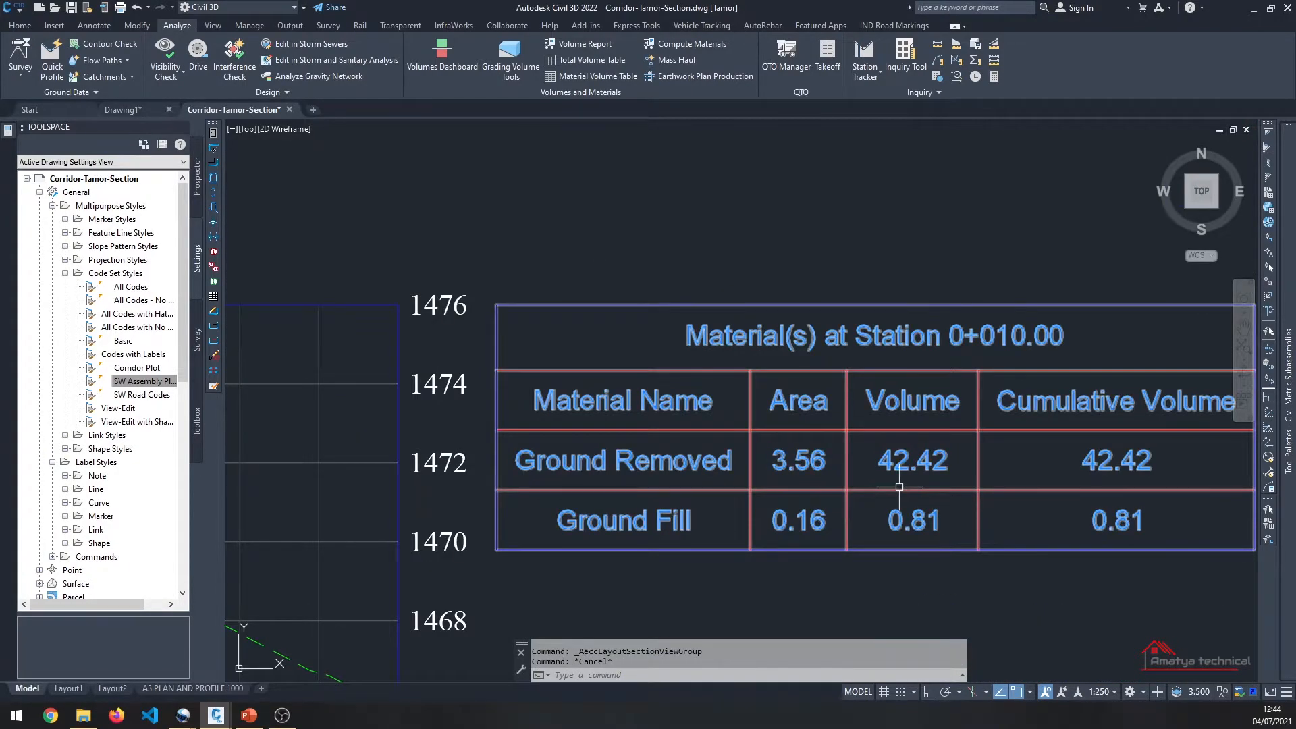
scroll(910, 538, down, 5)
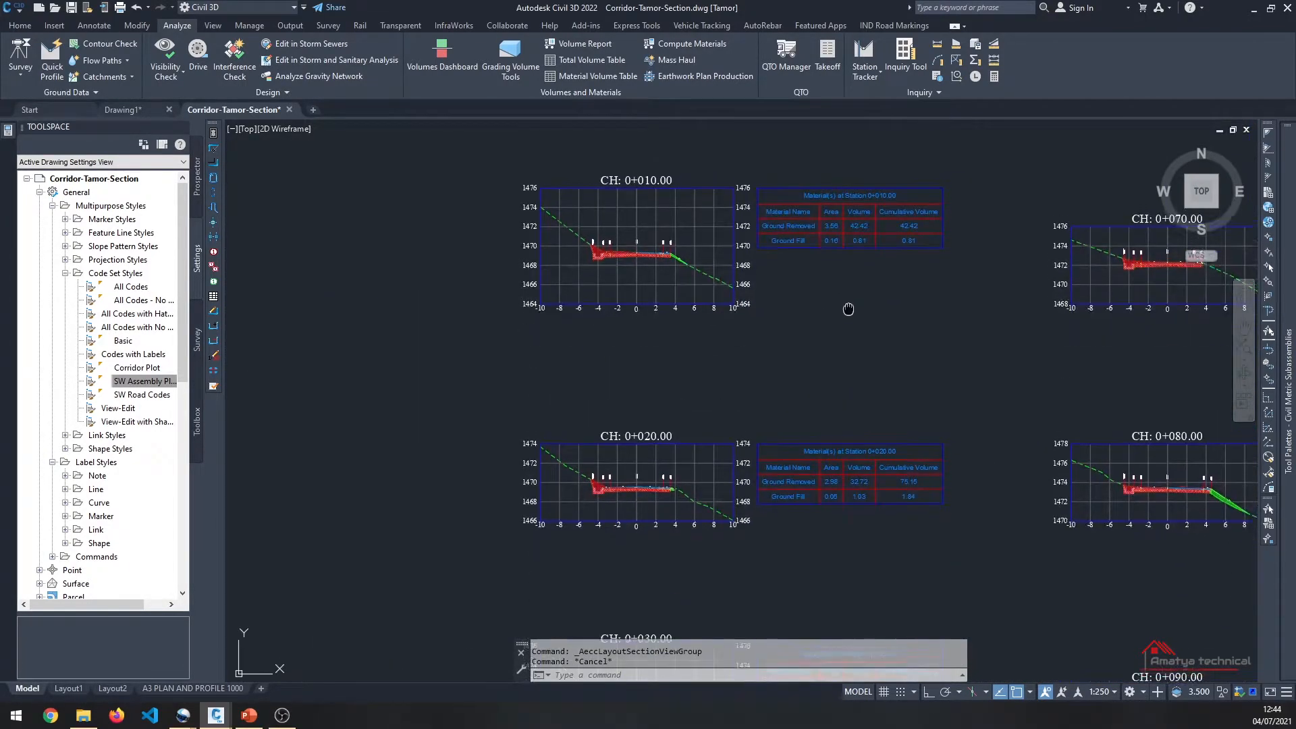
Step: Examine the volume and cumulative volume entries in the material table at station 0+020.00
scroll(845, 214, up, 3)
scroll(869, 314, down, 6)
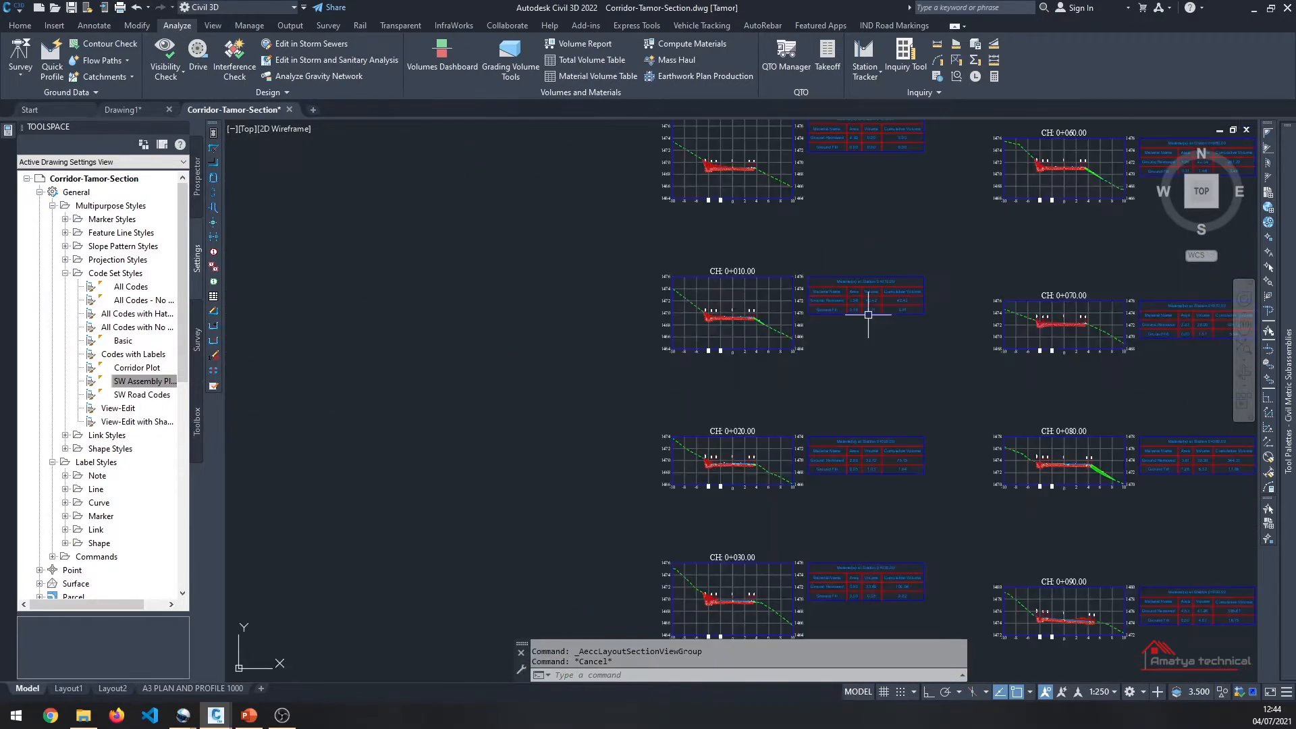
scroll(875, 526, up, 6)
middle_drag(873, 517, 897, 427)
scroll(871, 405, down, 5)
scroll(911, 348, up, 5)
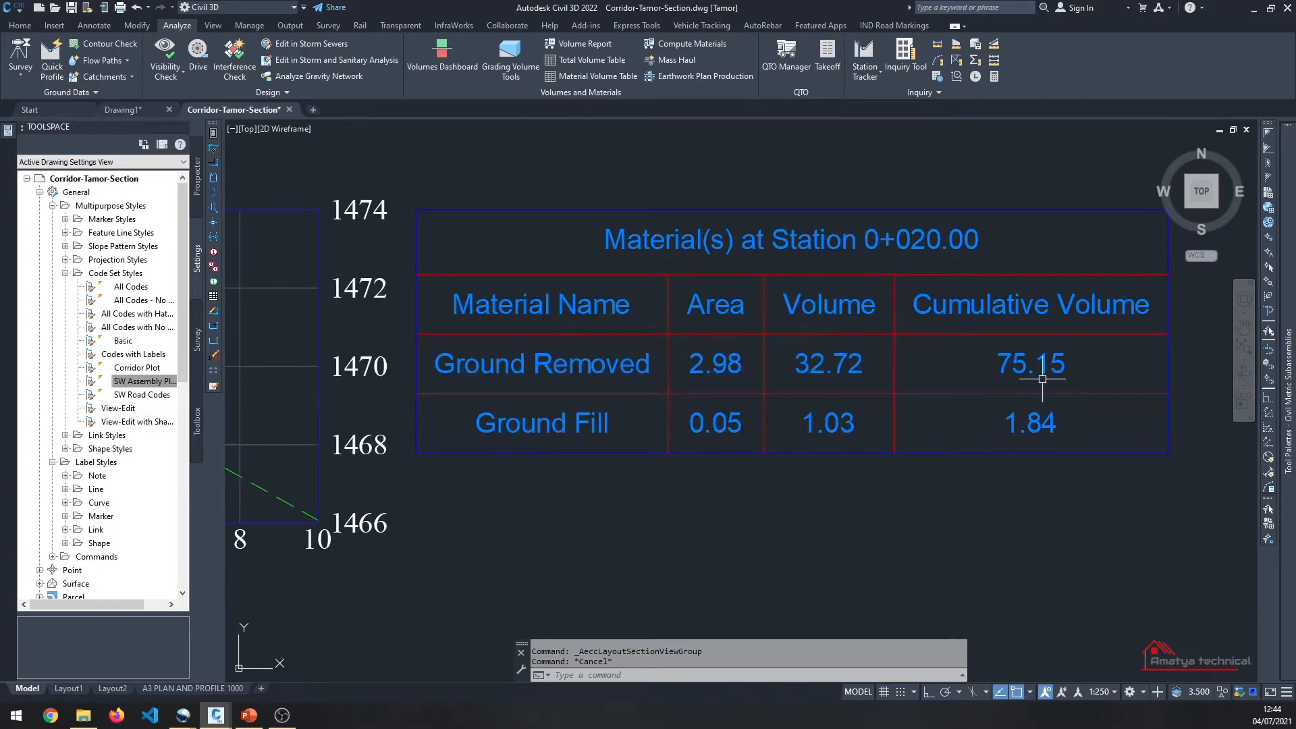
scroll(937, 470, down, 8)
Step: Examine the cumulative cut and fill volumes in the material table at the last section, CH 0+300.00
scroll(937, 470, up, 8)
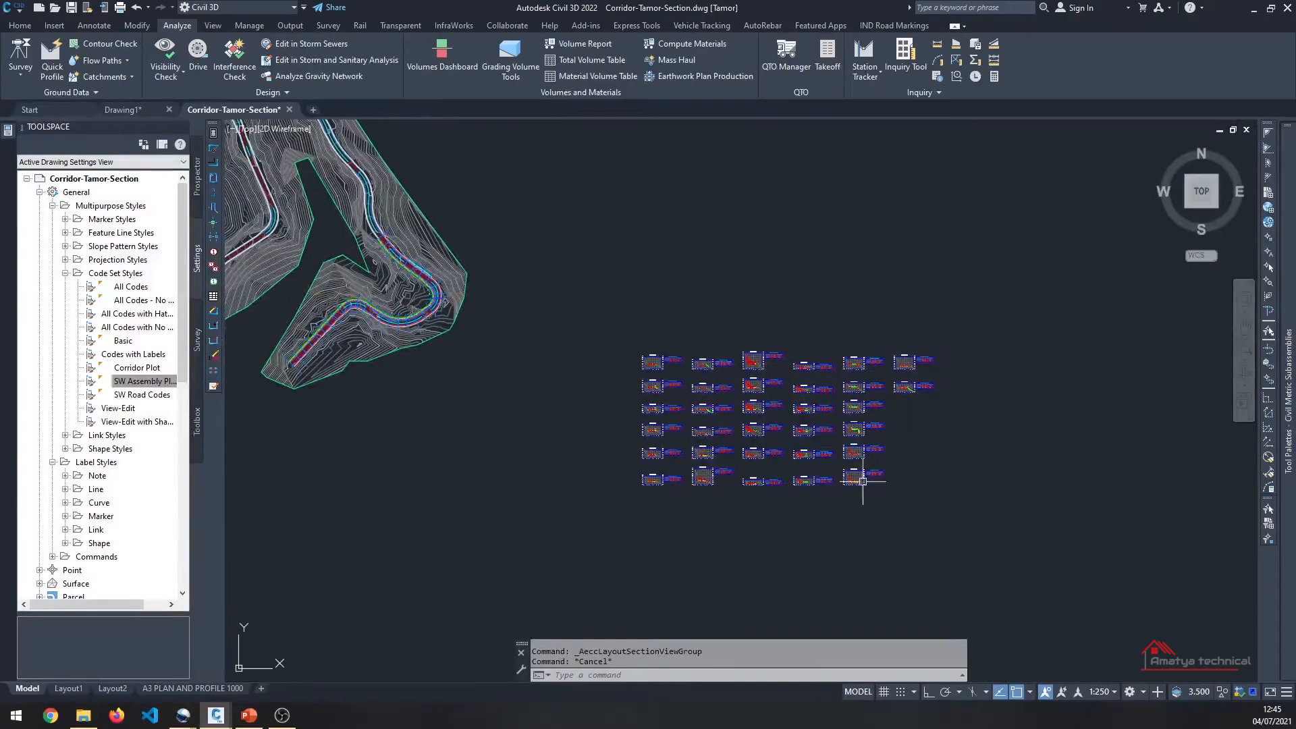
scroll(915, 343, up, 8)
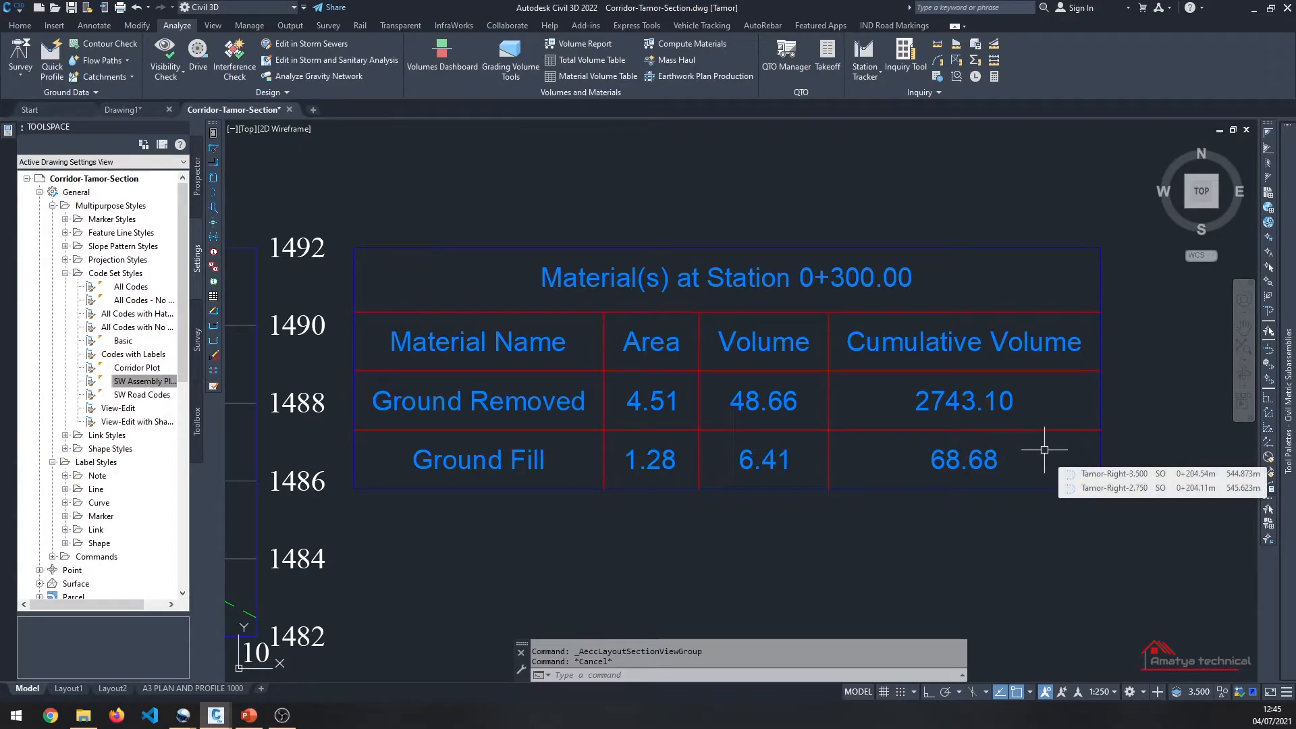
scroll(919, 443, down, 1)
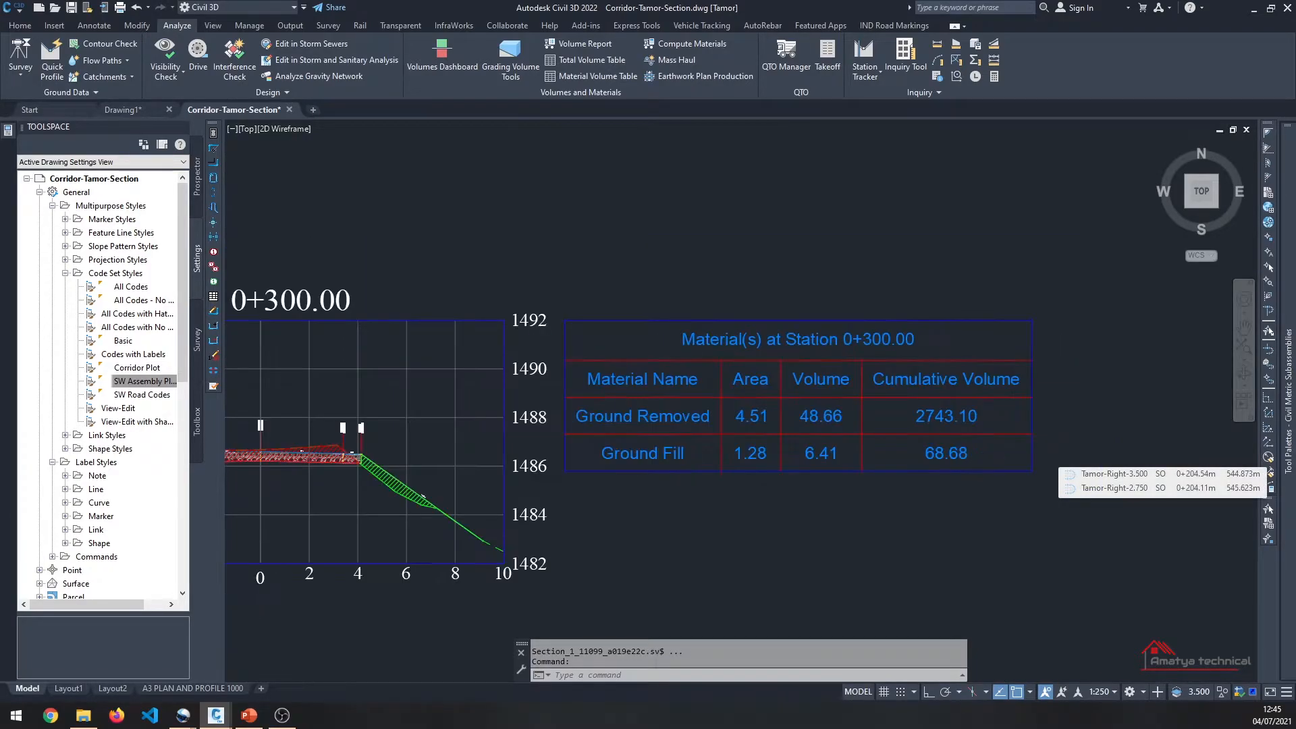
scroll(857, 408, down, 1)
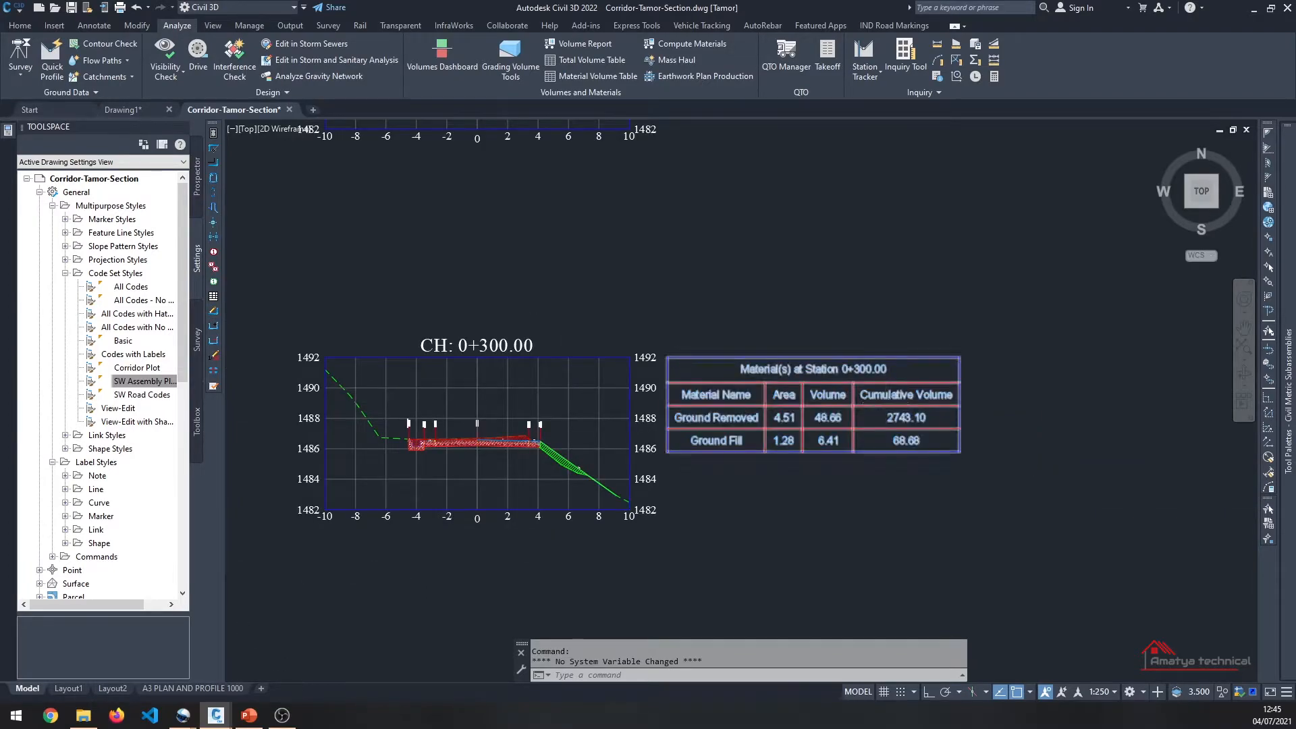
scroll(883, 402, up, 6)
scroll(878, 418, down, 2)
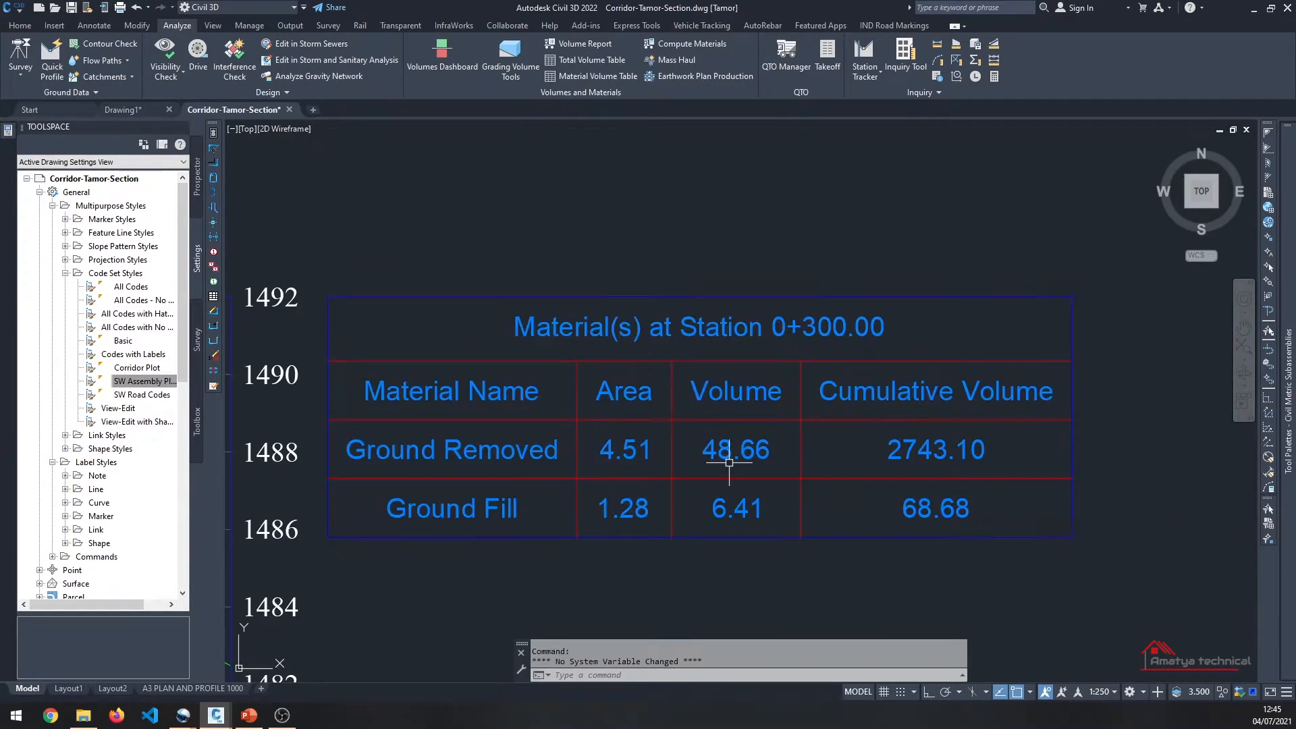
scroll(645, 467, down, 6)
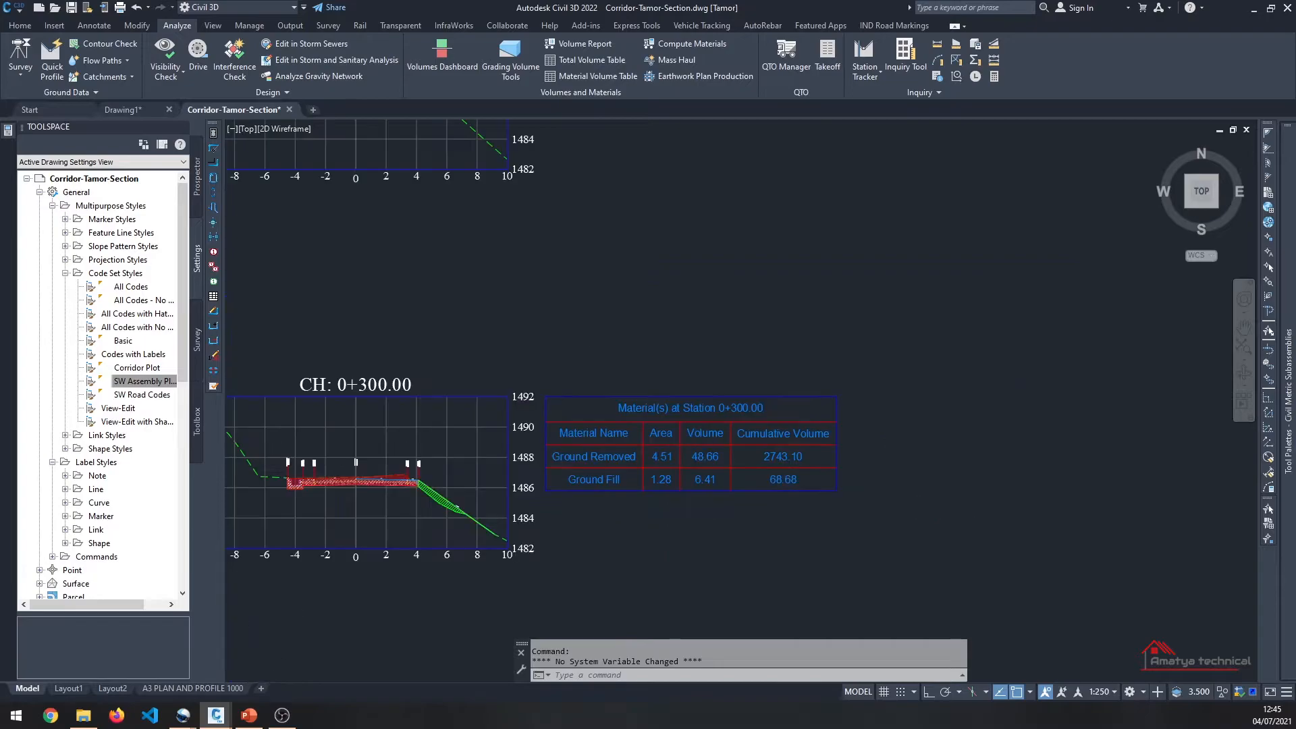
Step: Generate a volume report for alignment Tamor, sample line group SL Collection -Tamor and material list CutFill using the Cut Fill Report style sheet
scroll(372, 406, up, 6)
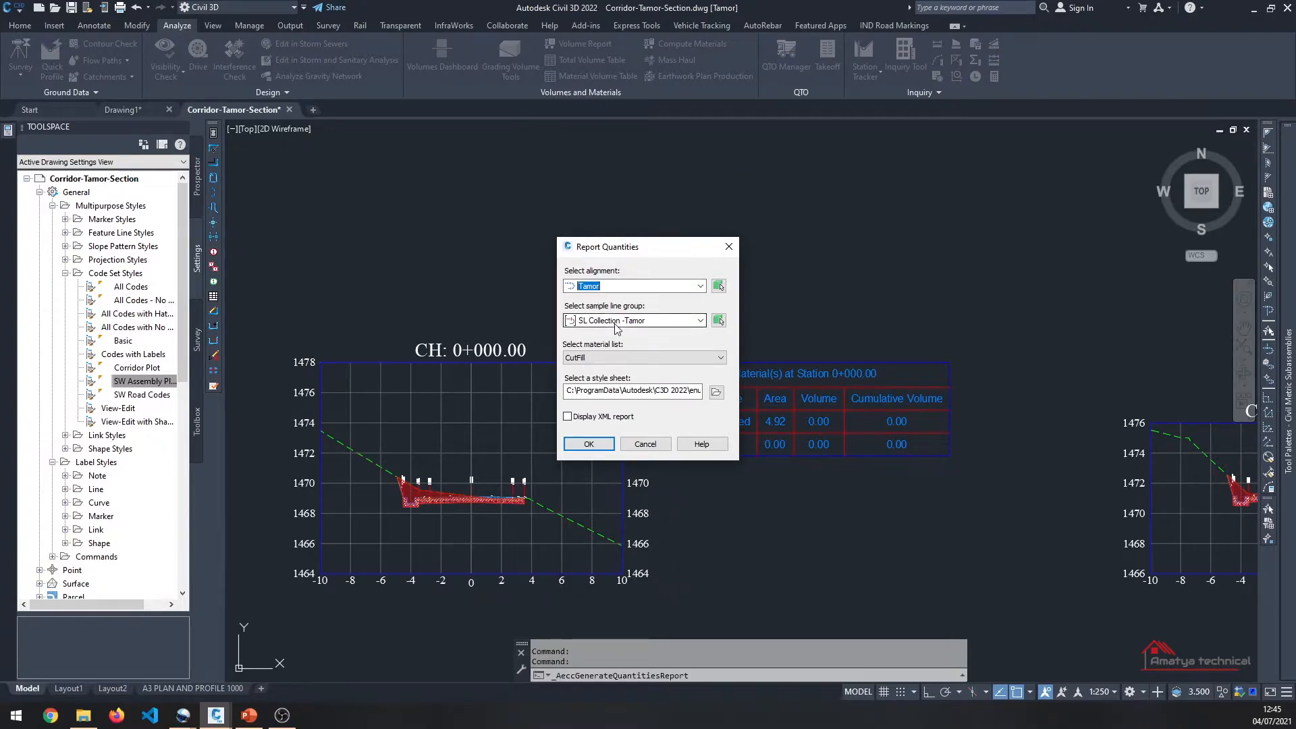
click(717, 392)
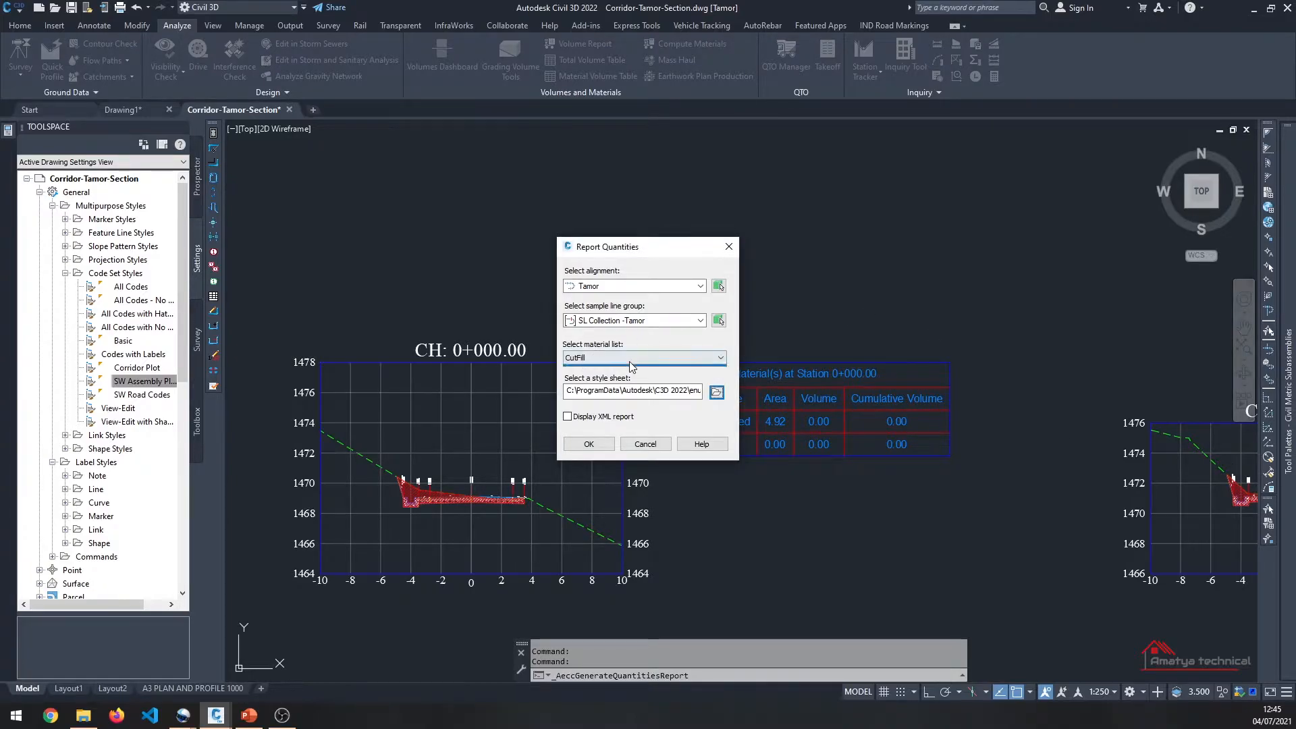
click(587, 359)
click(589, 359)
click(718, 394)
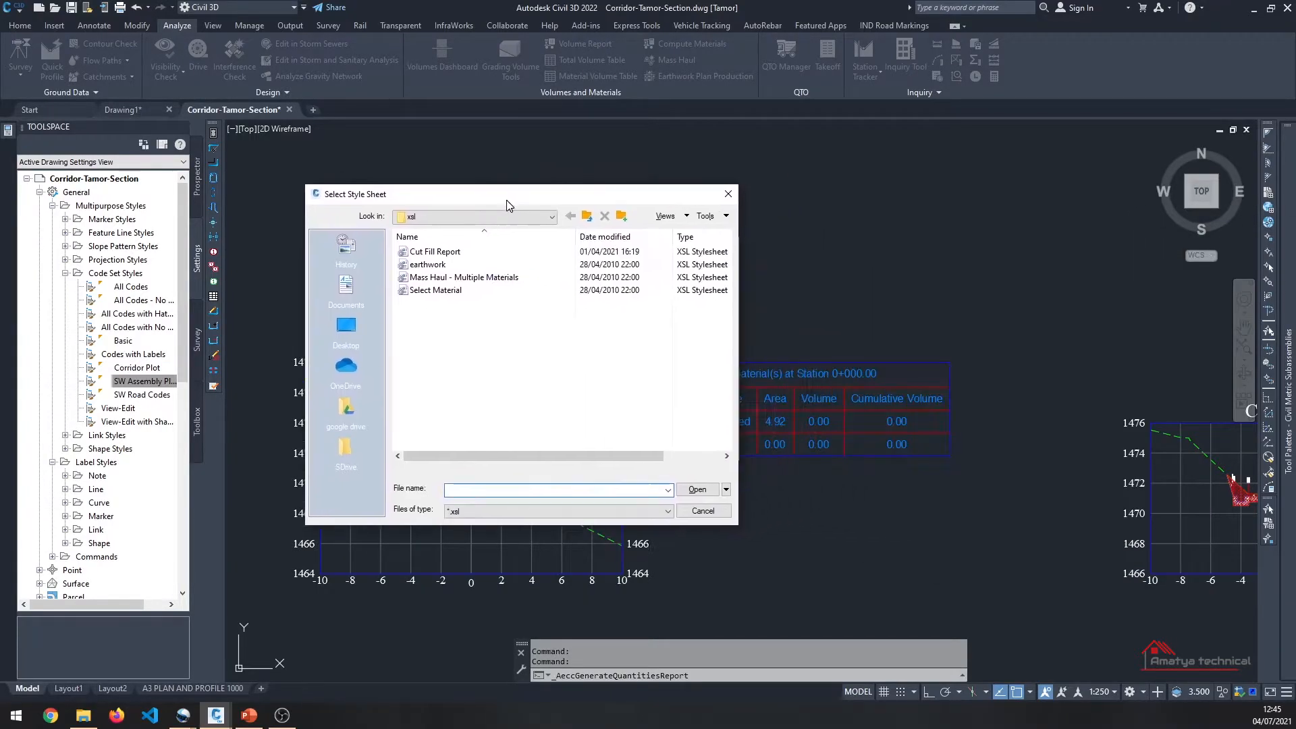
drag(507, 200, 277, 204)
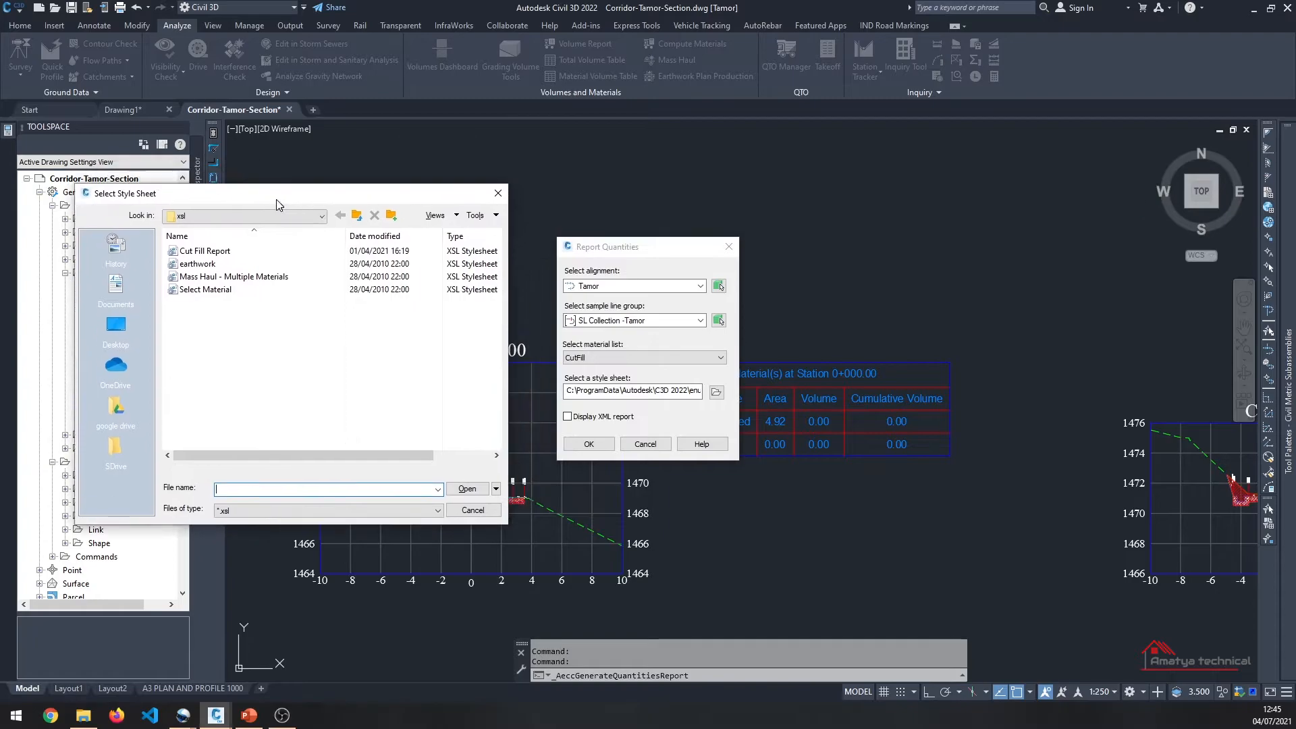
click(213, 251)
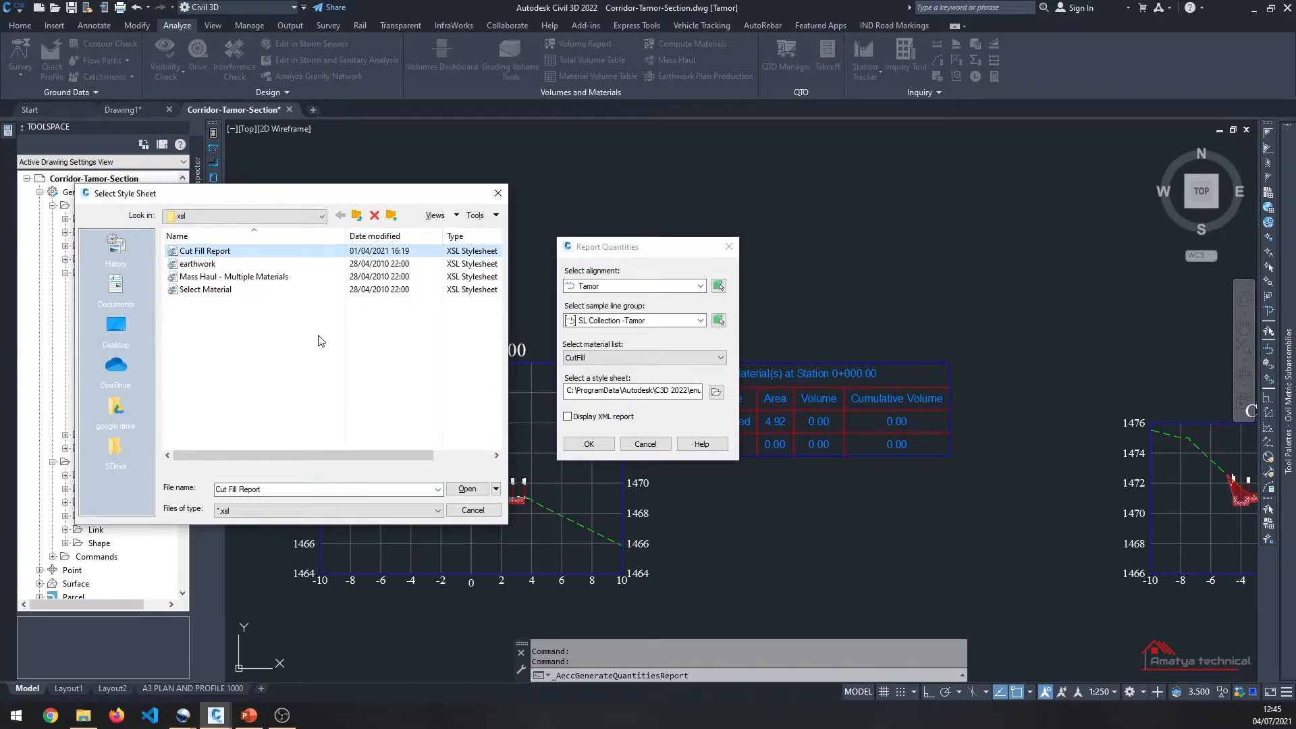
click(476, 509)
click(598, 443)
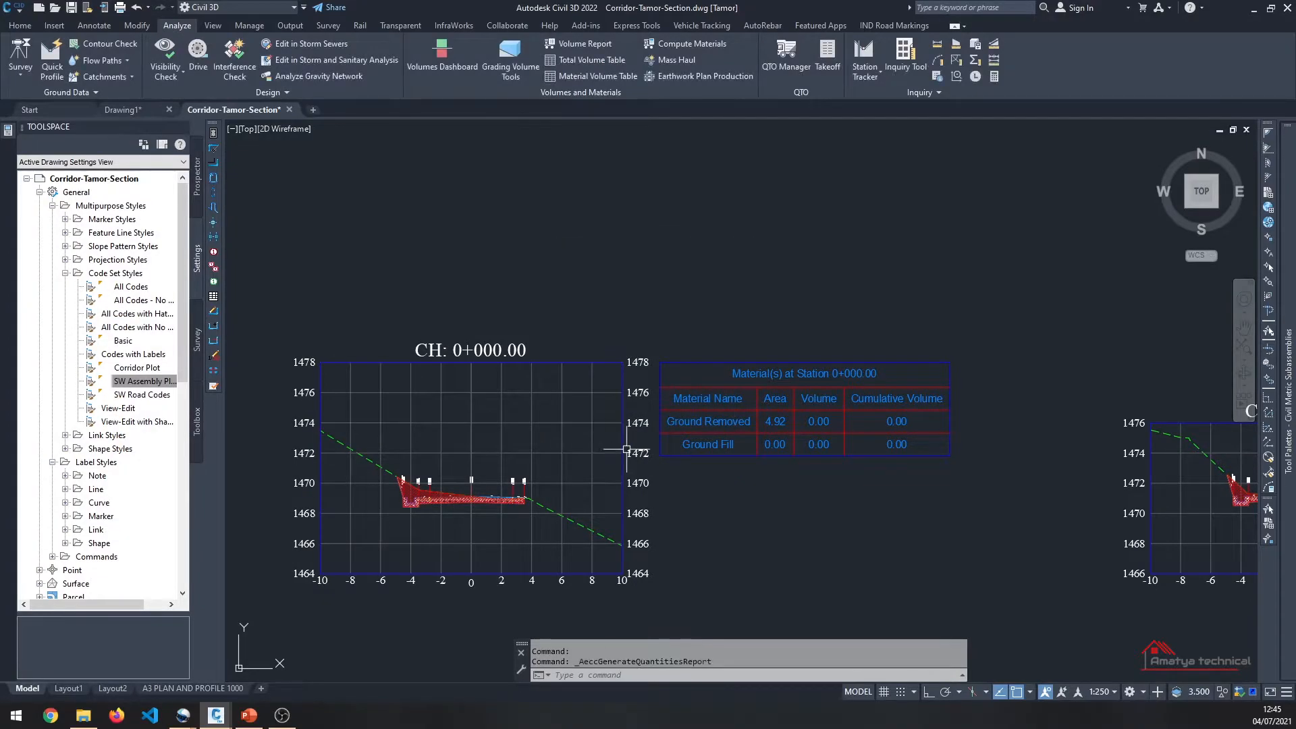
Step: Review the Cut Fill Report's areas and volumes from the first to the last station and close the report
scroll(611, 338, down, 2)
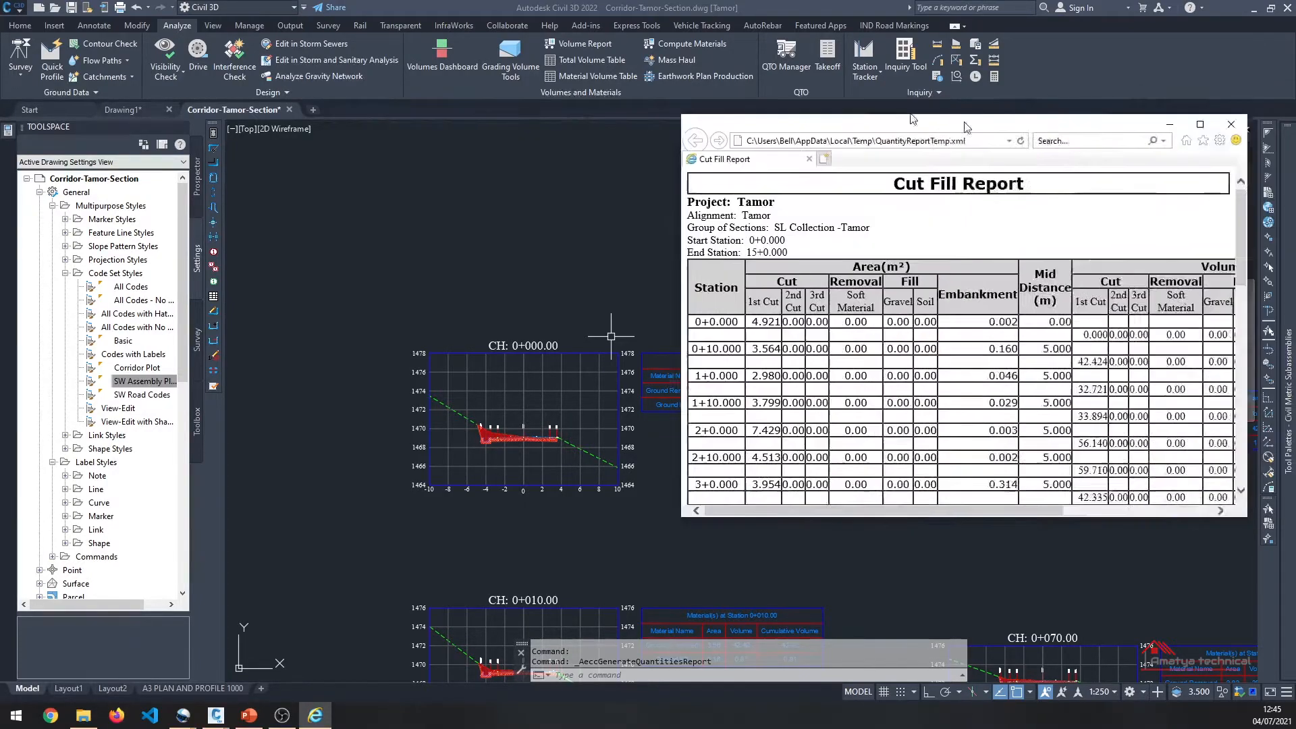
scroll(508, 251, down, 5)
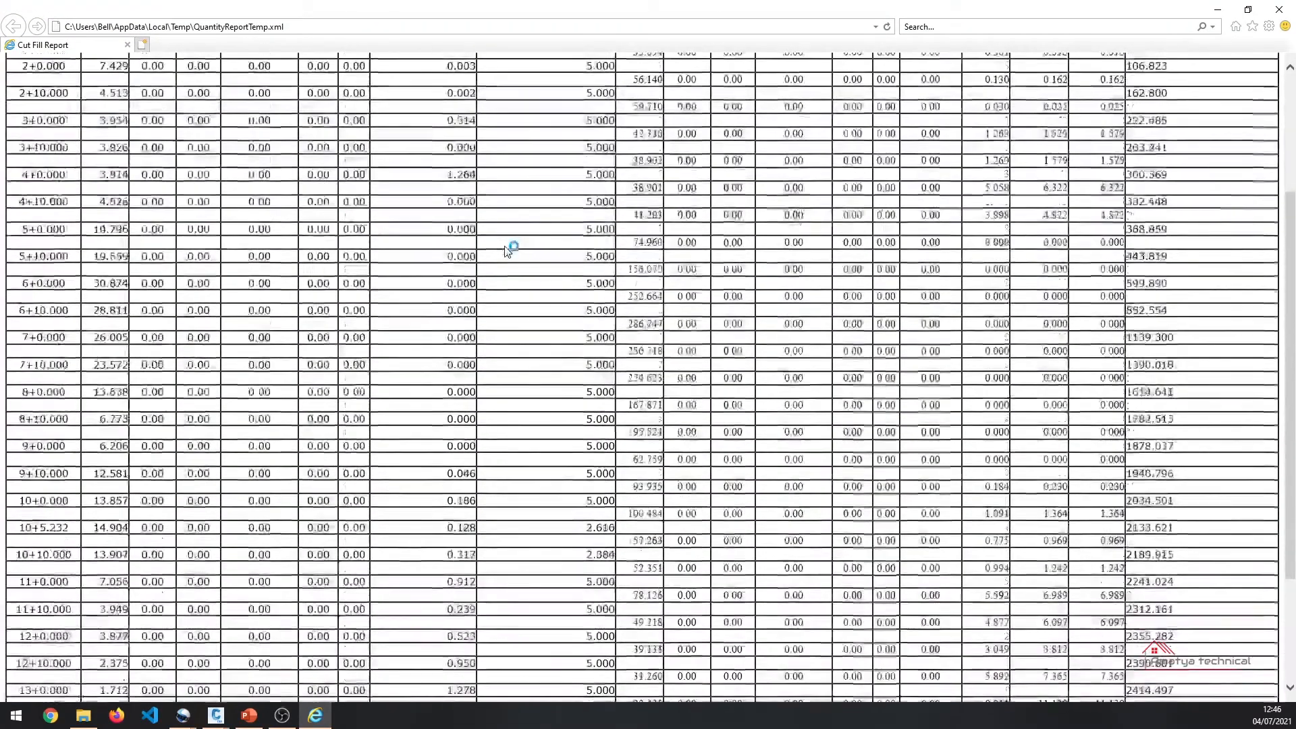
scroll(1027, 488, up, 1)
scroll(1030, 493, down, 1)
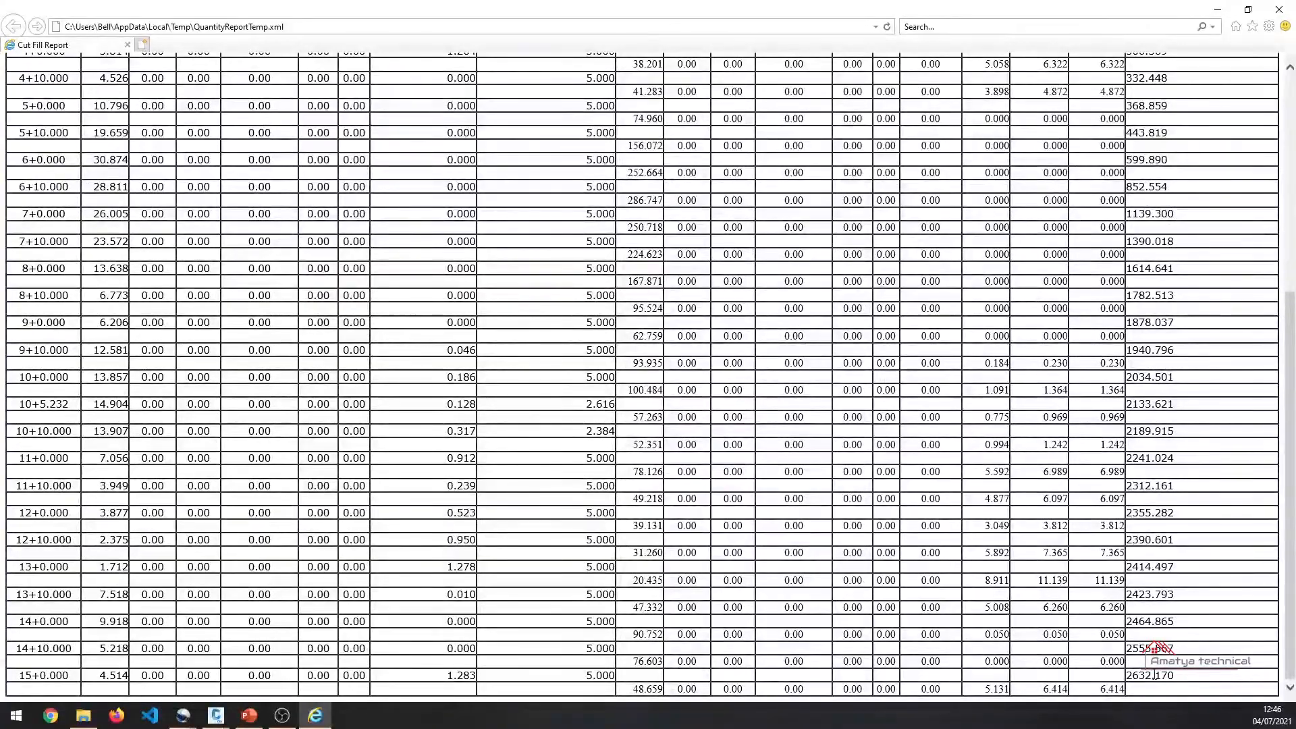
scroll(929, 372, up, 5)
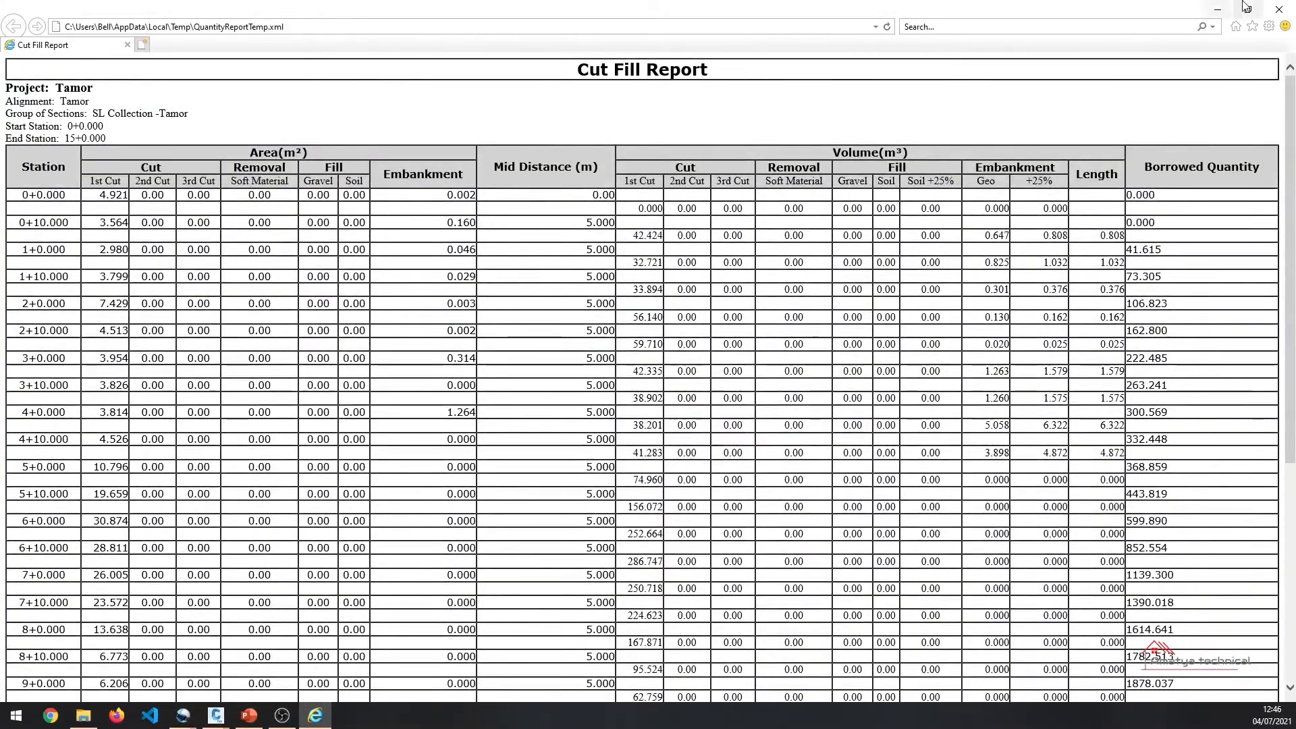
click(1280, 10)
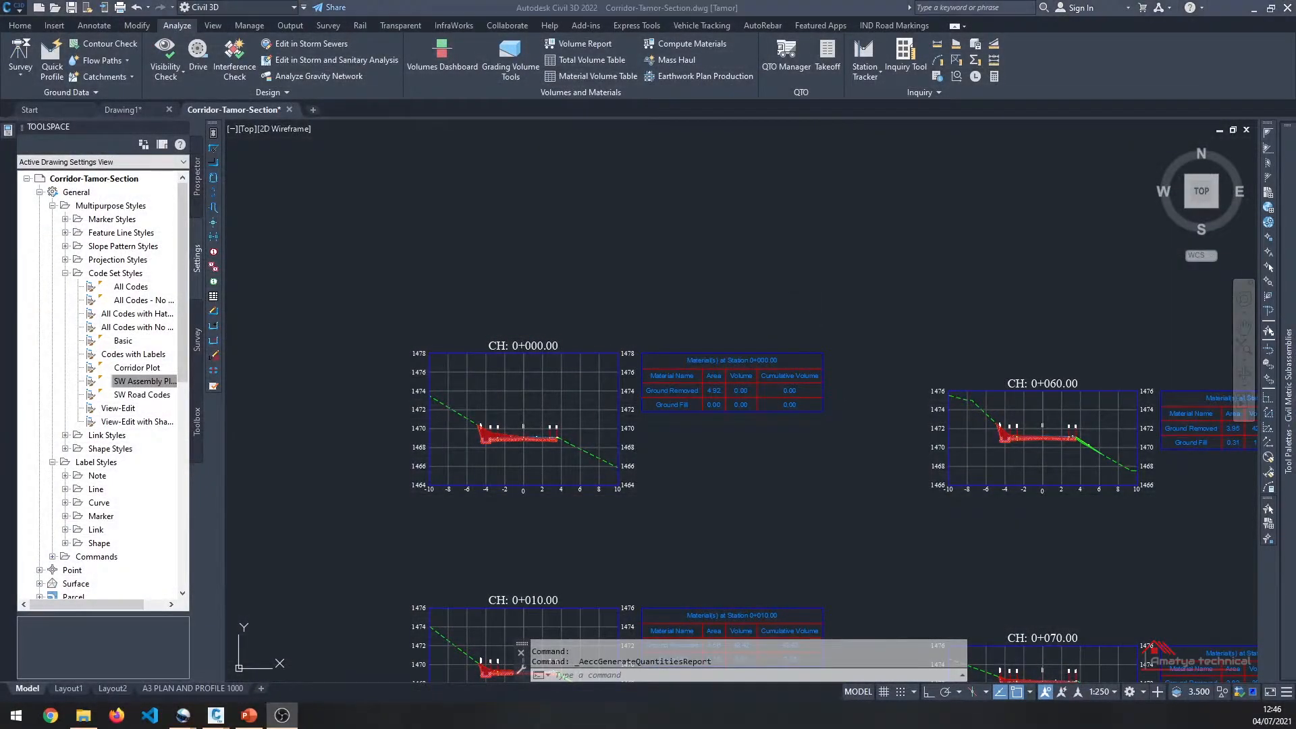
Step: Generate a volume report for alignment Tamor, sample line group SL Collection -Tamor and material list CutFill using the earthwork style sheet
scroll(585, 327, up, 2)
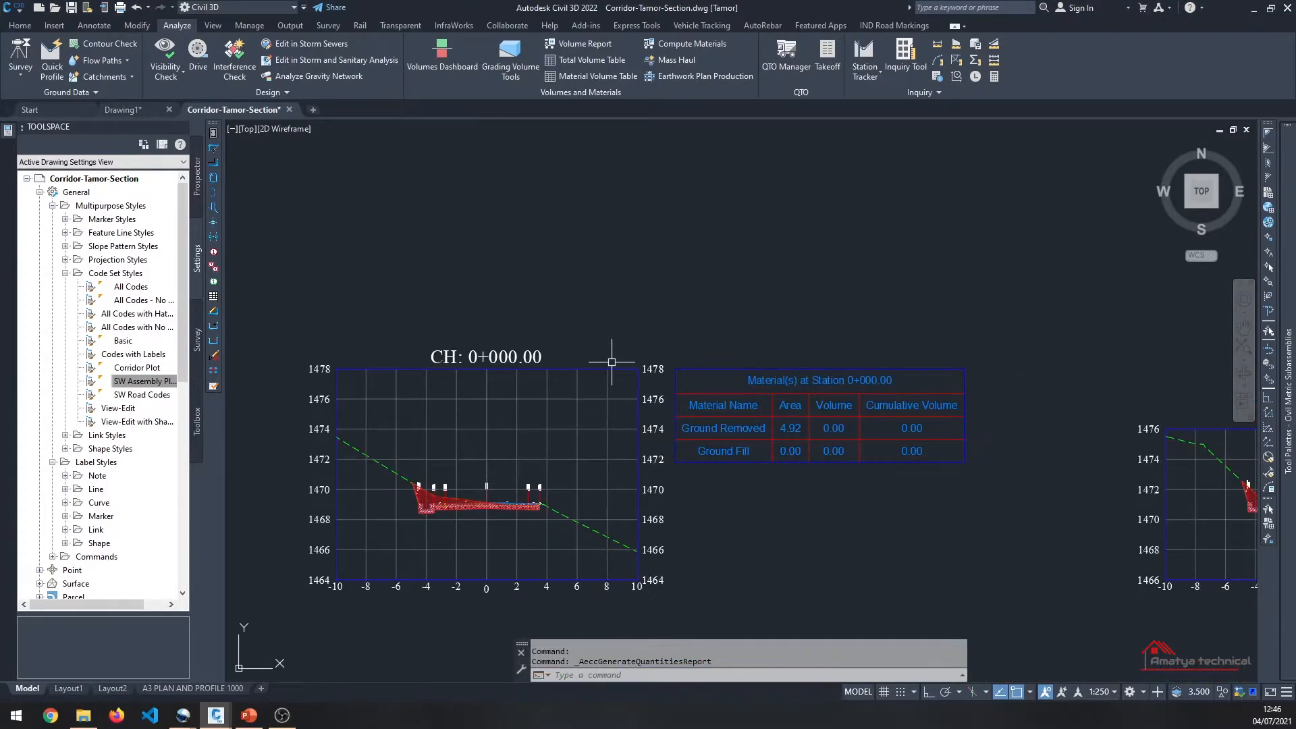
click(585, 44)
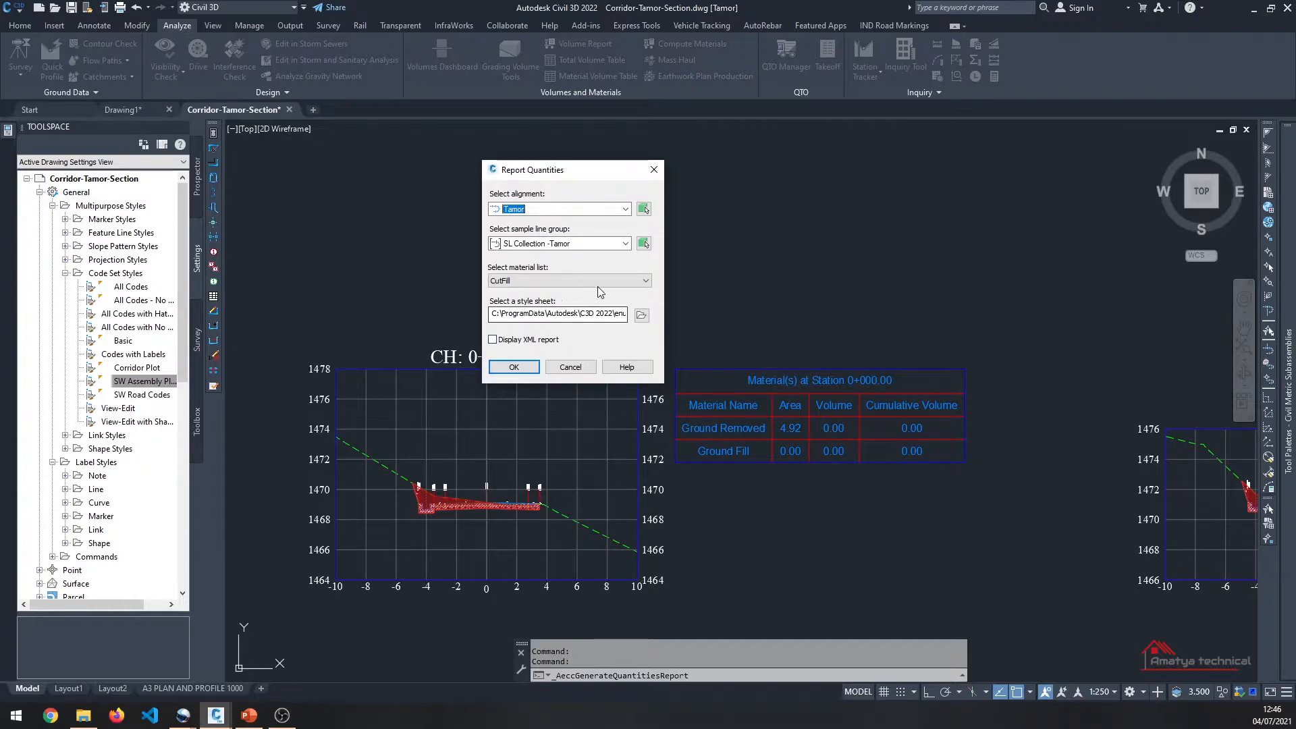
click(641, 315)
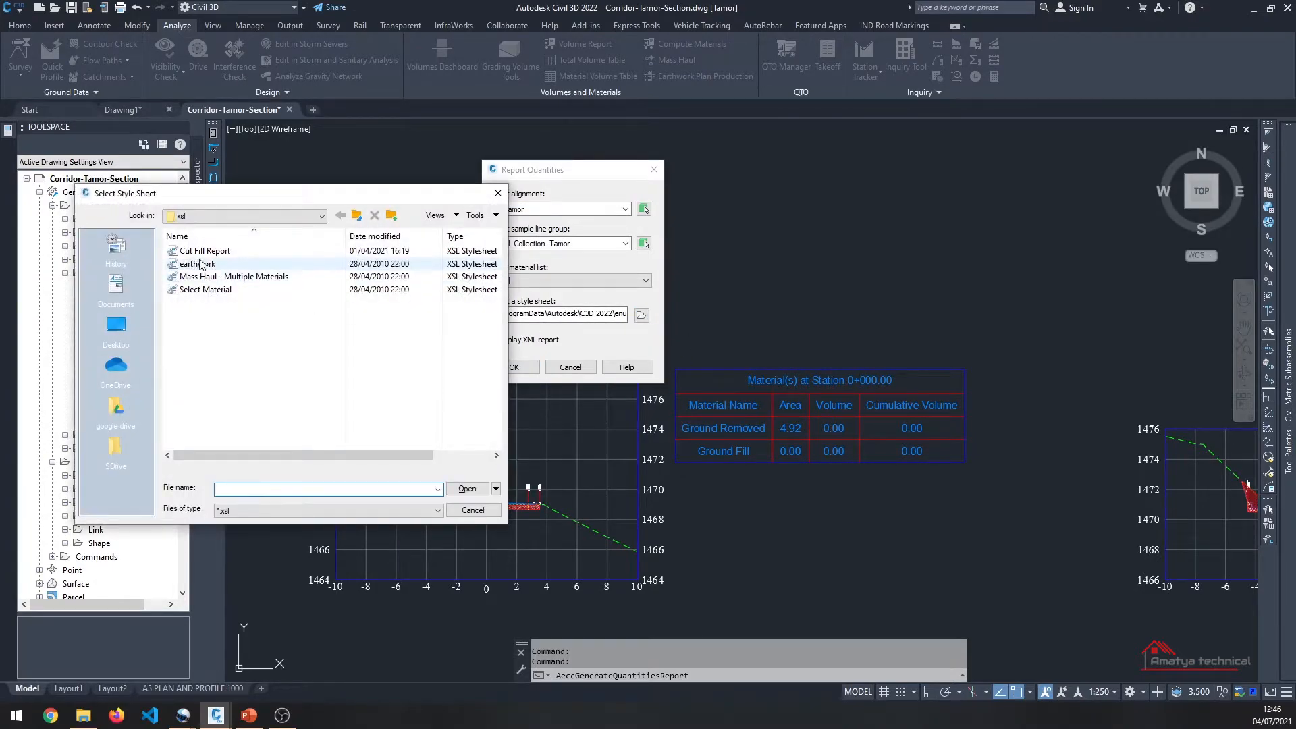
click(203, 251)
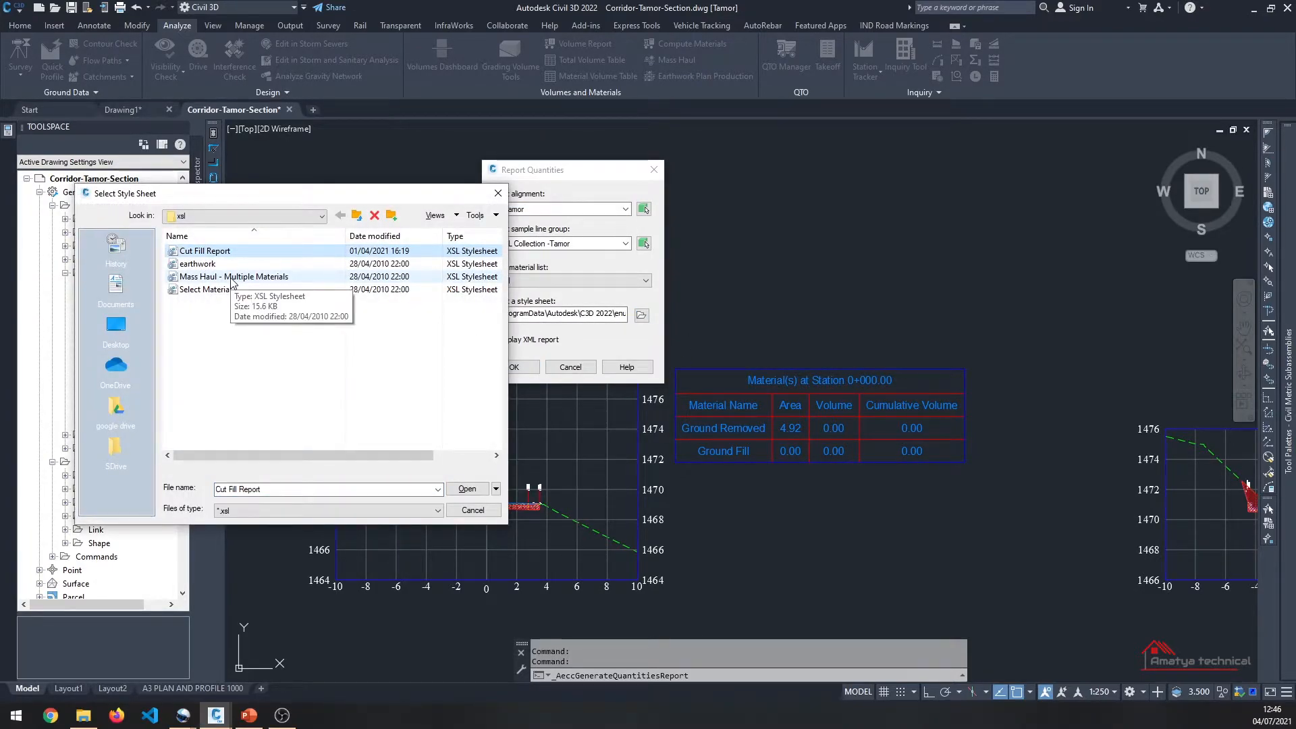
click(198, 265)
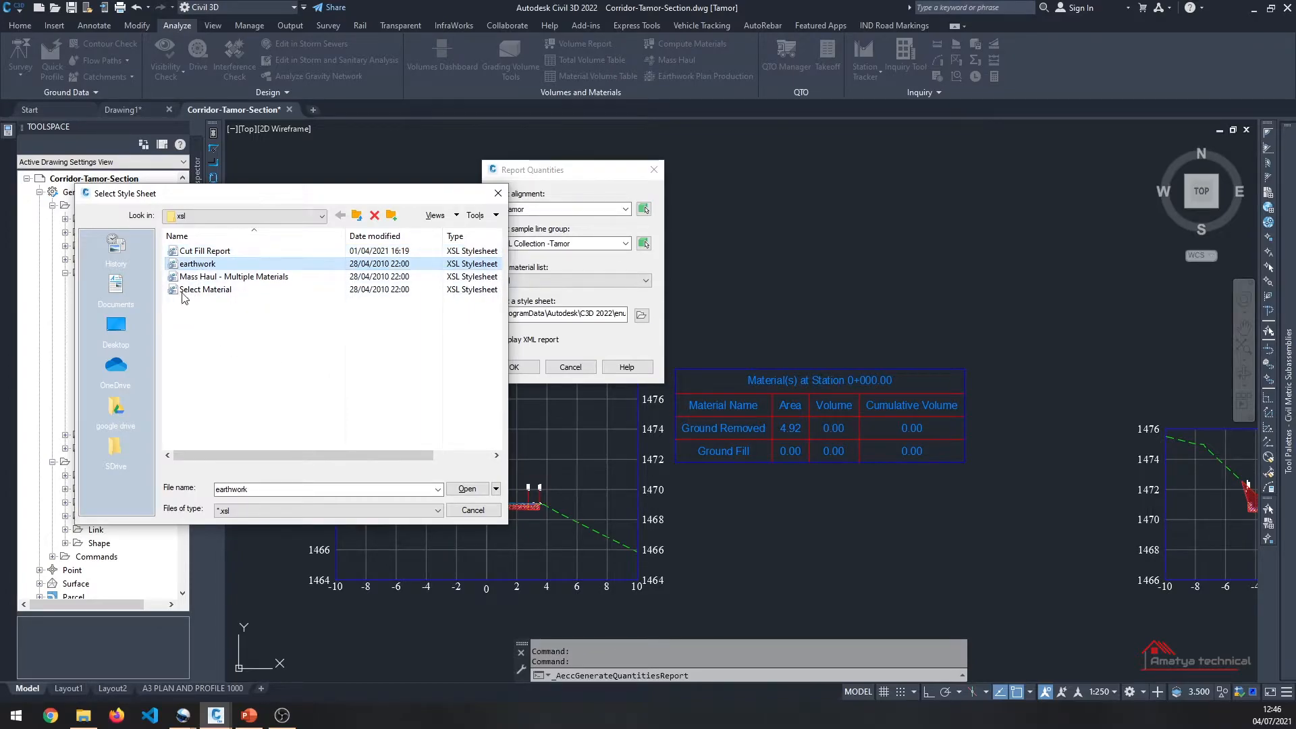
click(468, 488)
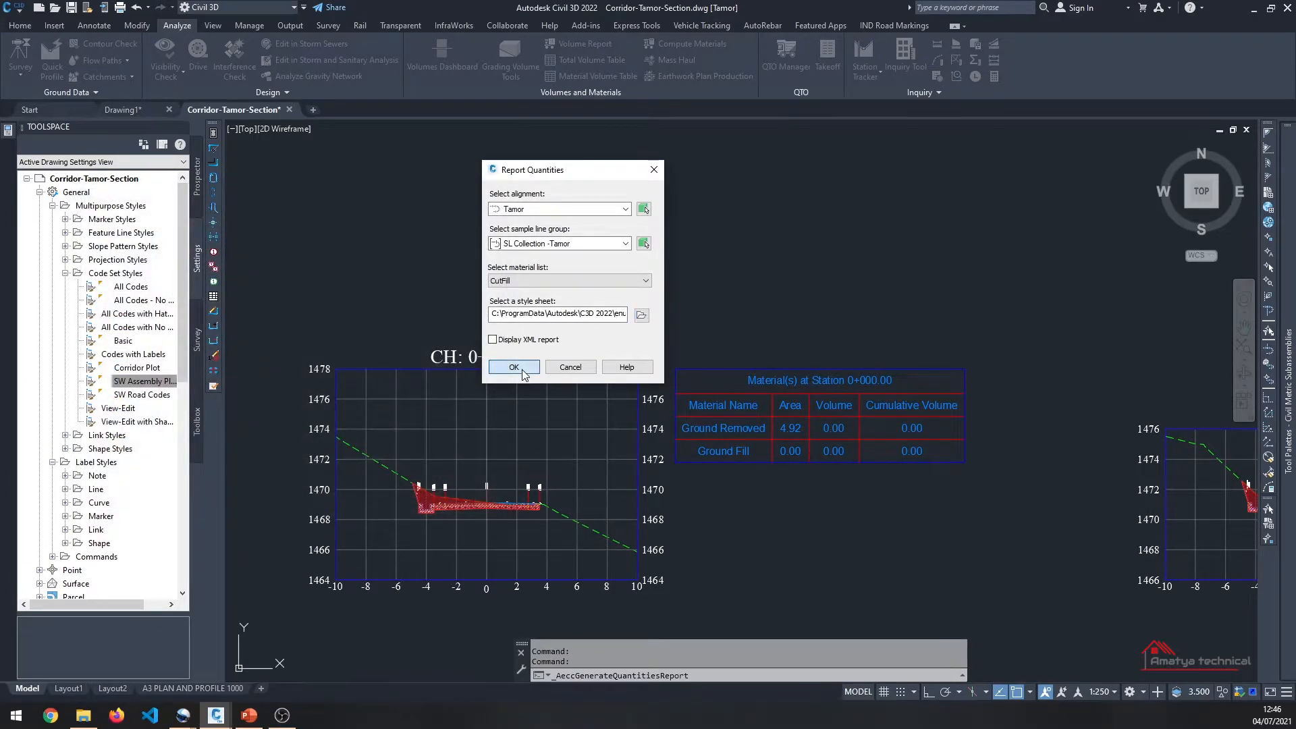
click(522, 372)
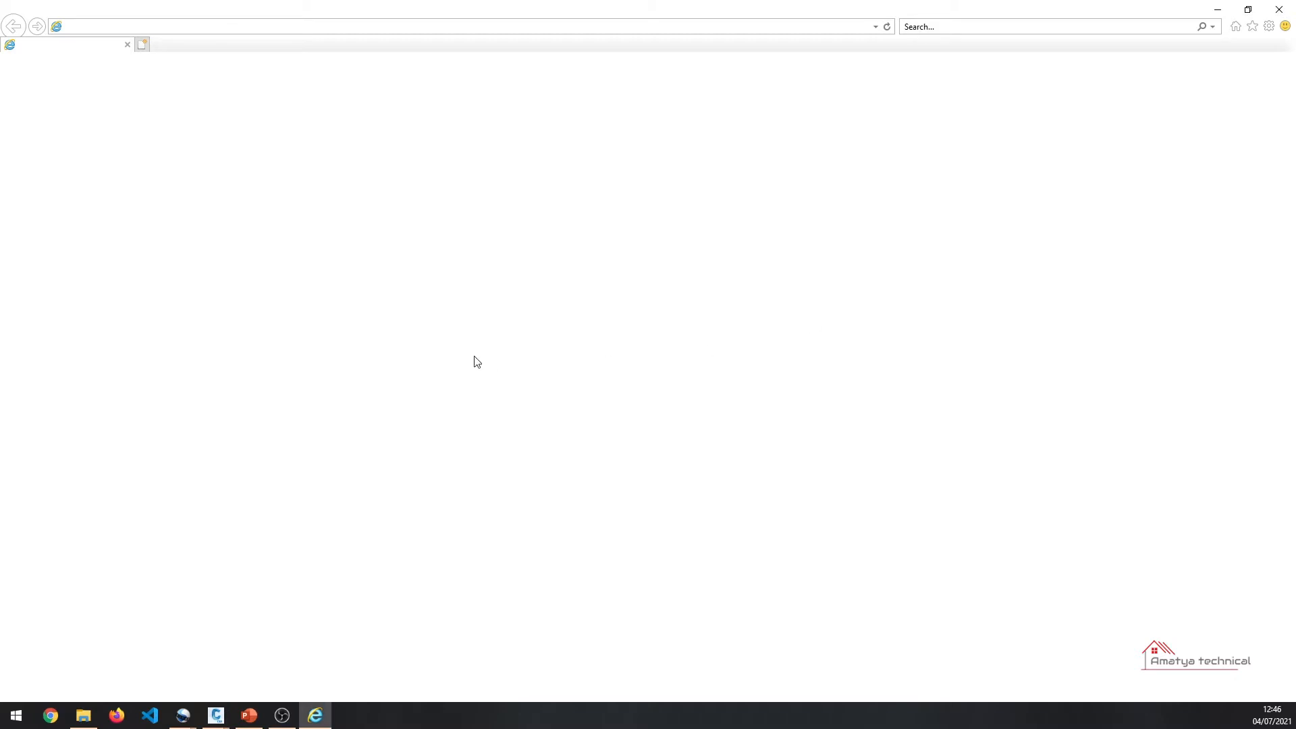
Step: Review the earthwork report's volumes through station 0+300.000 and examine the material table at section CH 0+300.00 for comparison
scroll(54, 250, down, 2)
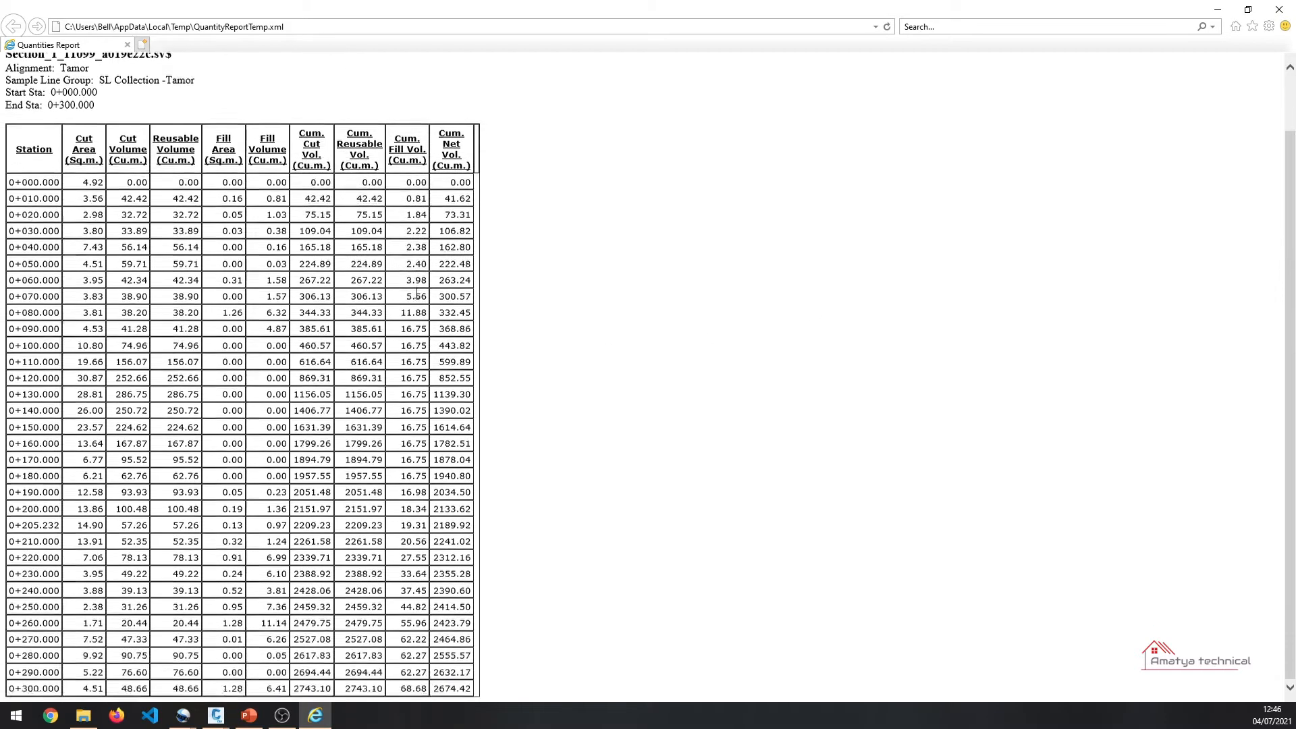
scroll(169, 432, up, 2)
scroll(184, 473, down, 2)
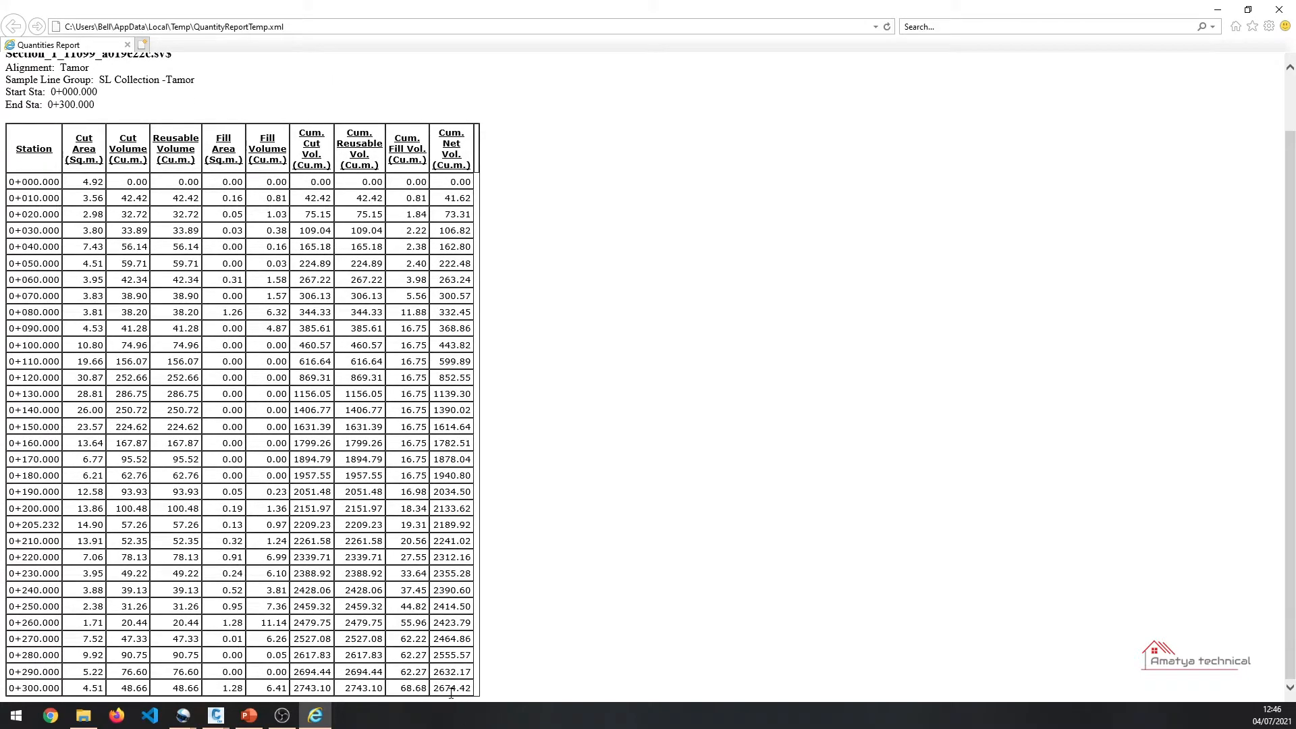
mouse_move(565, 2)
mouse_down()
mouse_move(408, 187)
mouse_move(409, 106)
mouse_up()
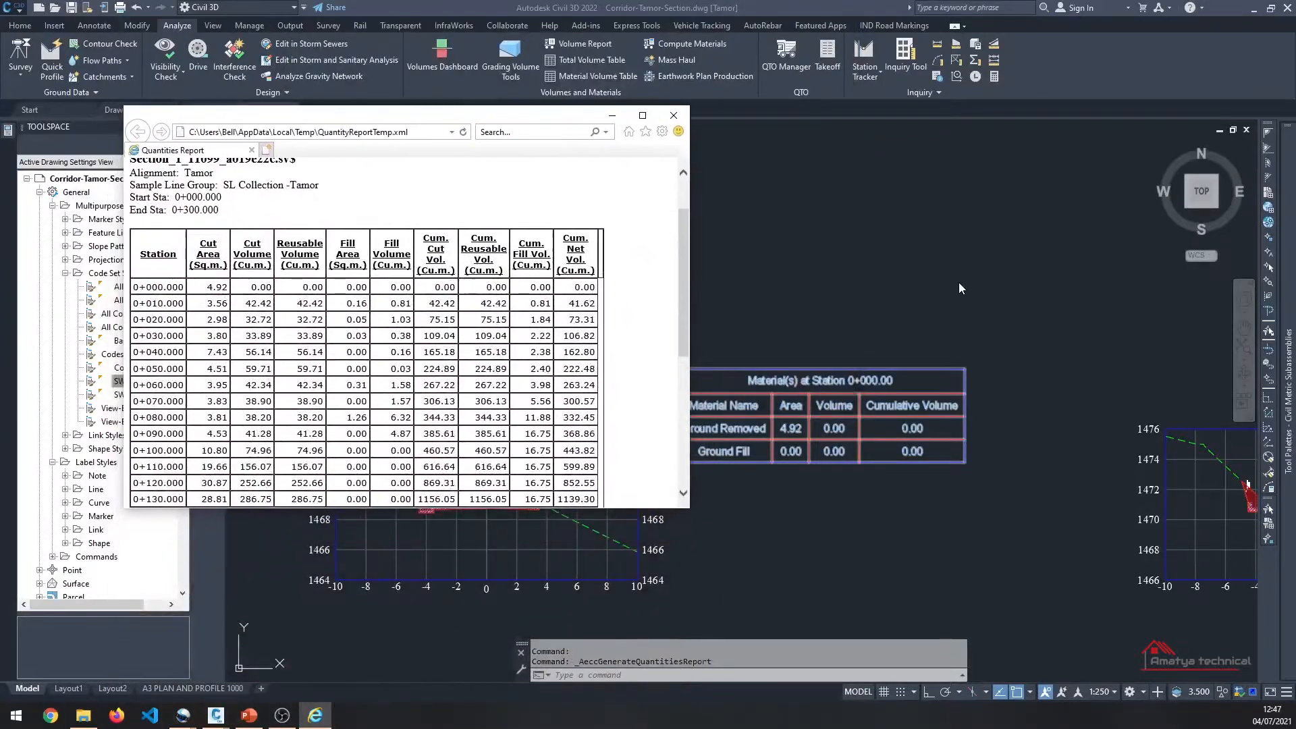
click(960, 284)
scroll(730, 355, down, 2)
scroll(574, 263, down, 3)
scroll(579, 264, up, 6)
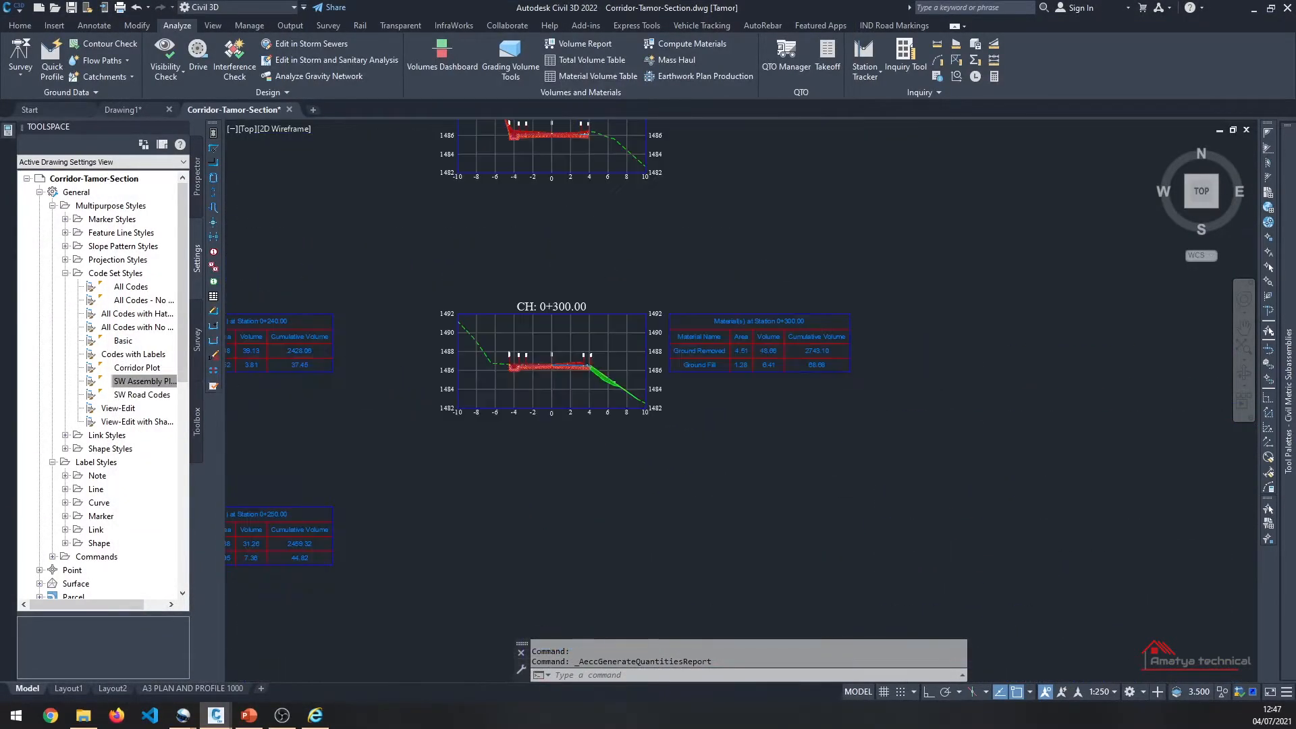
scroll(917, 470, up, 2)
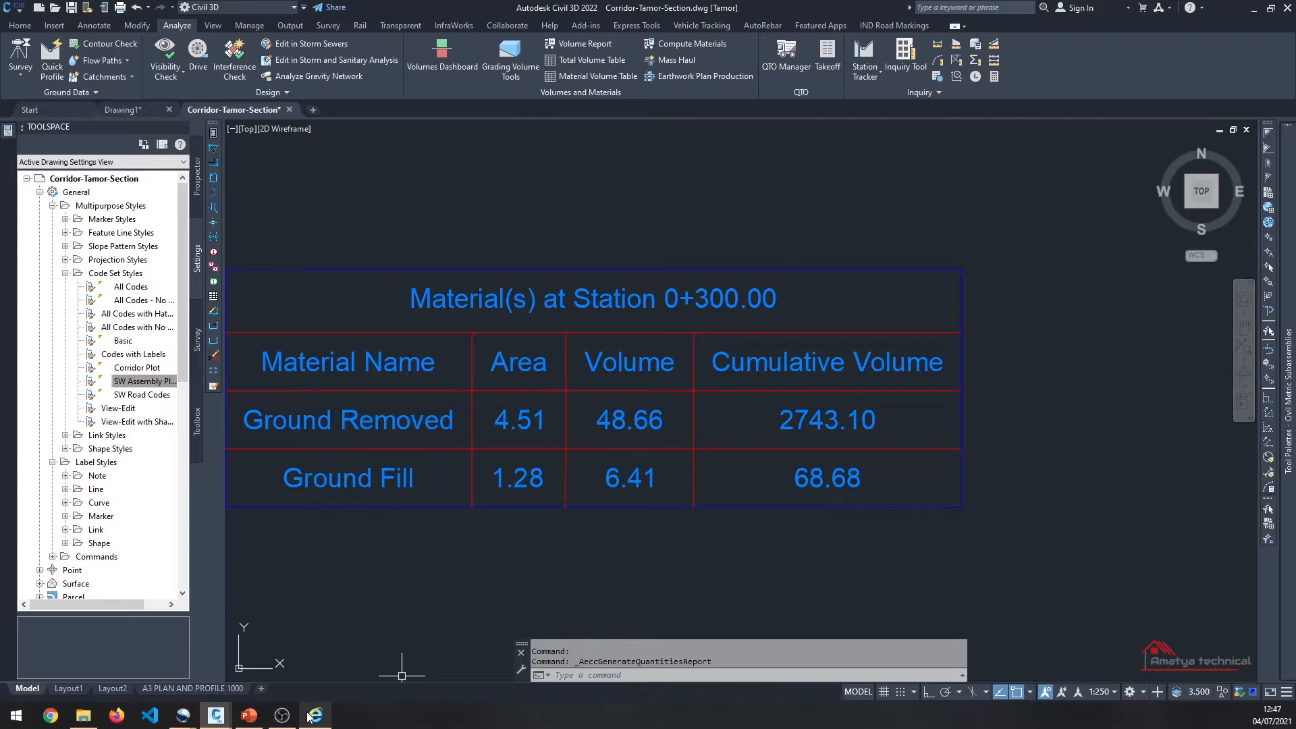
Step: Compare the earthwork report's cumulative cut and fill volumes at 0+300.000 with the section's material table, and close the report
click(322, 692)
scroll(393, 428, down, 5)
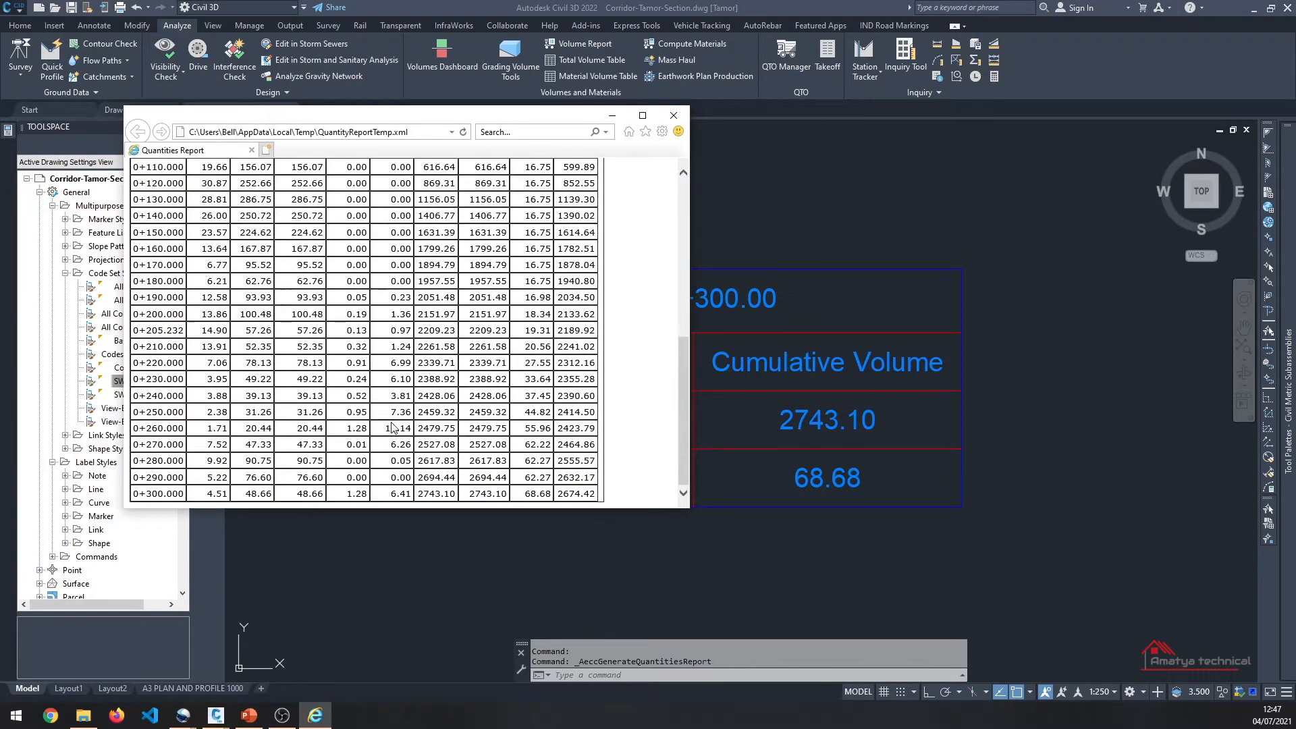
drag(443, 122, 496, 6)
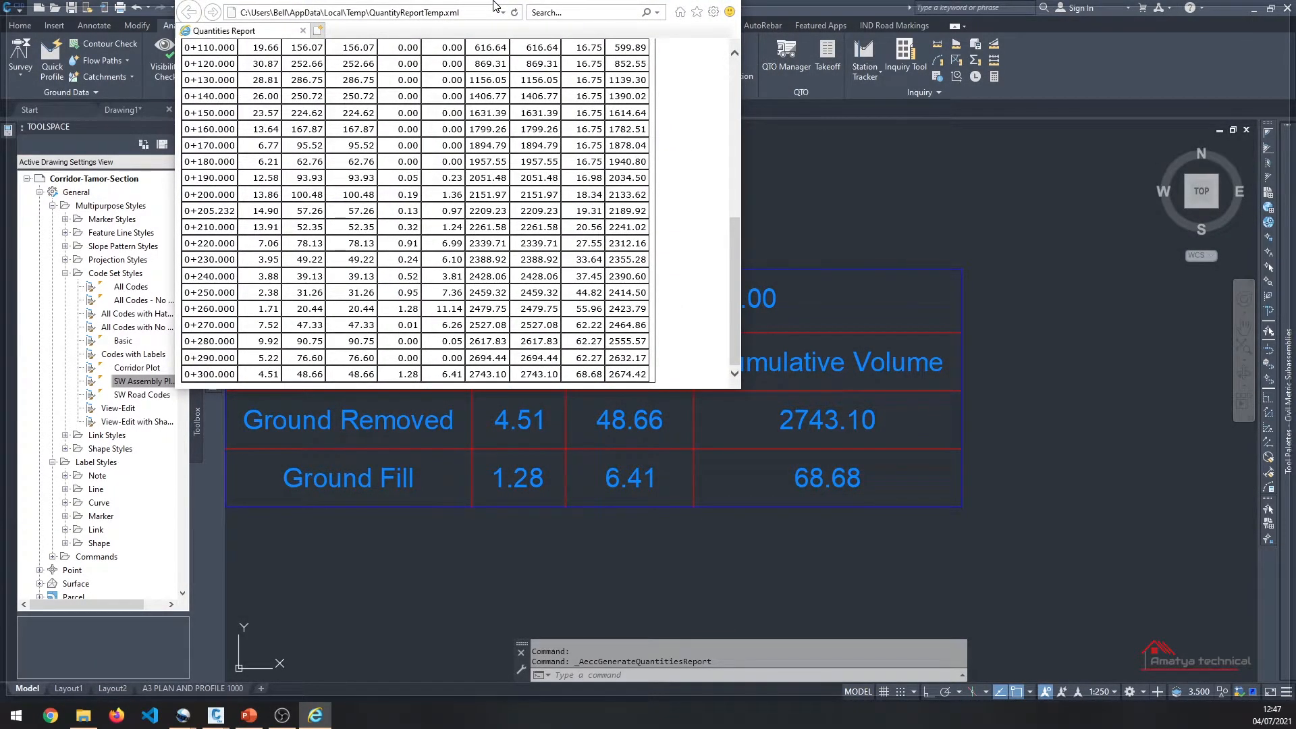
drag(497, 5, 476, 53)
scroll(558, 380, up, 10)
scroll(558, 380, down, 10)
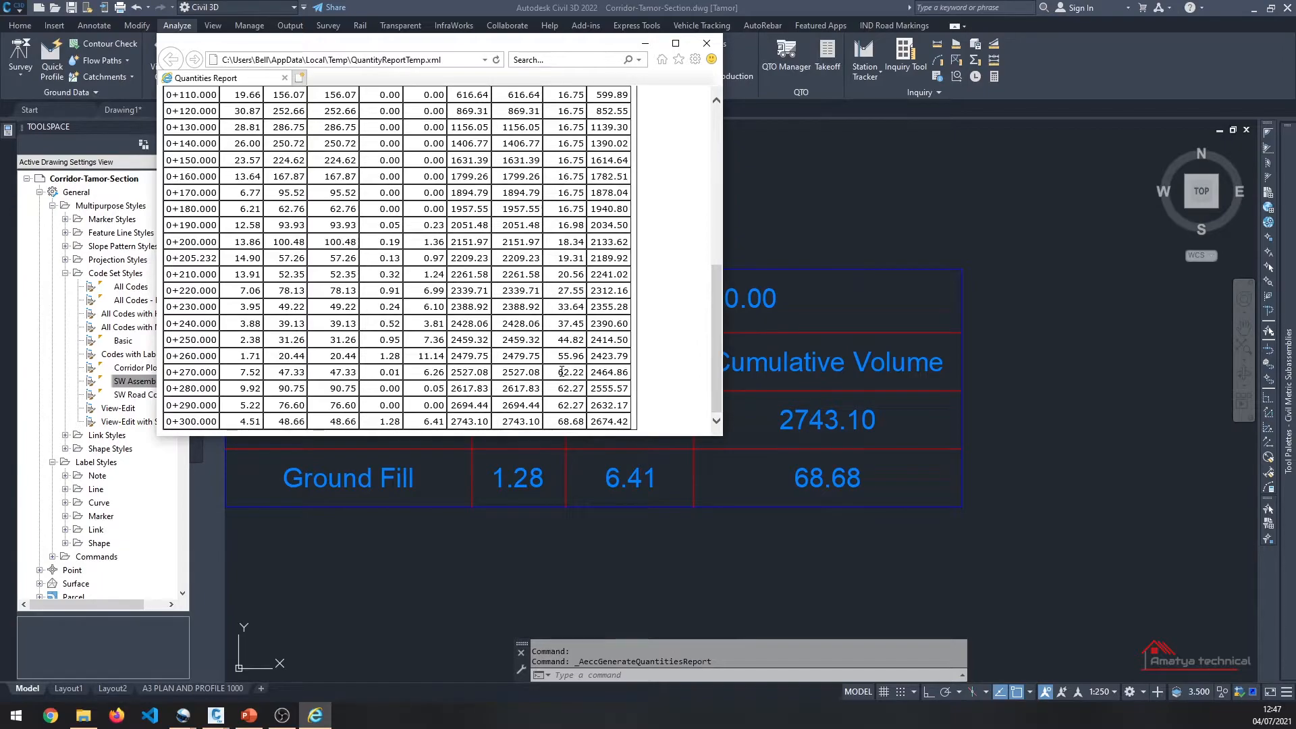
click(707, 43)
Step: Examine the areas, volumes and cumulative volumes in the material table at station 0+290.00
scroll(624, 343, down, 8)
scroll(623, 342, up, 6)
scroll(651, 306, down, 4)
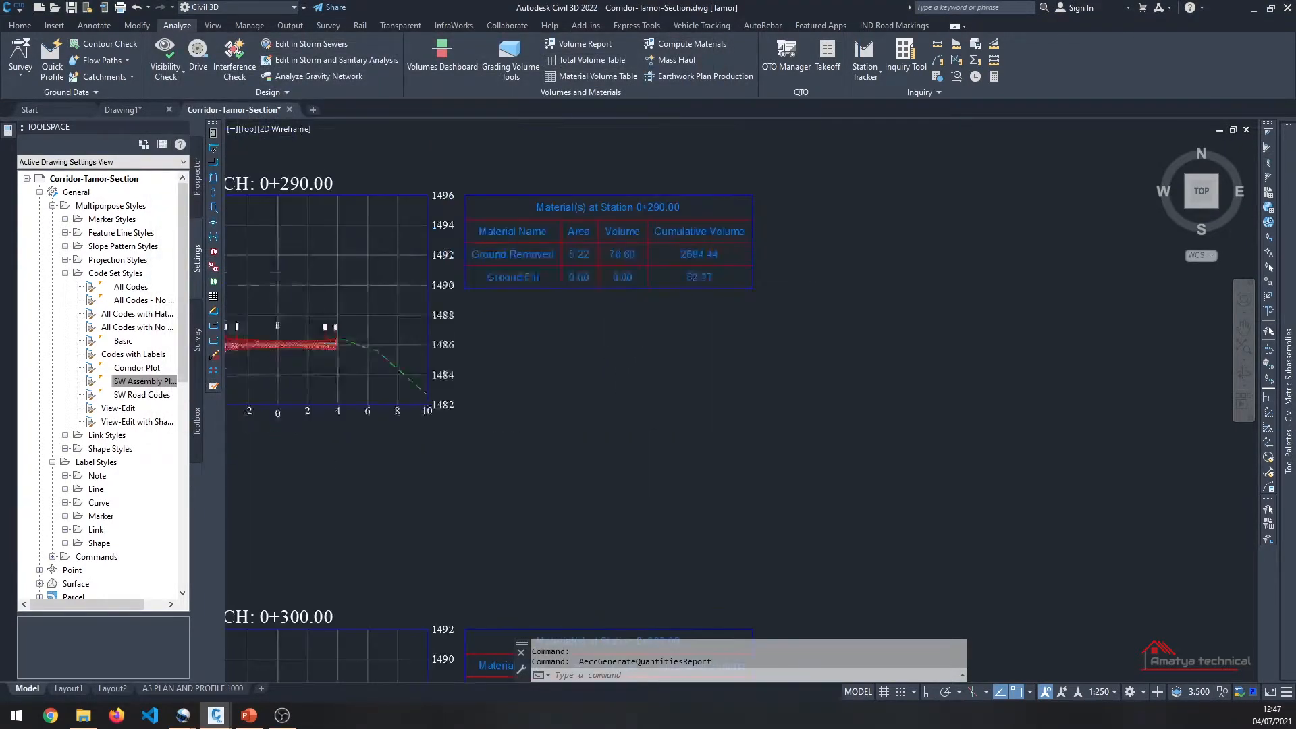
scroll(621, 301, up, 6)
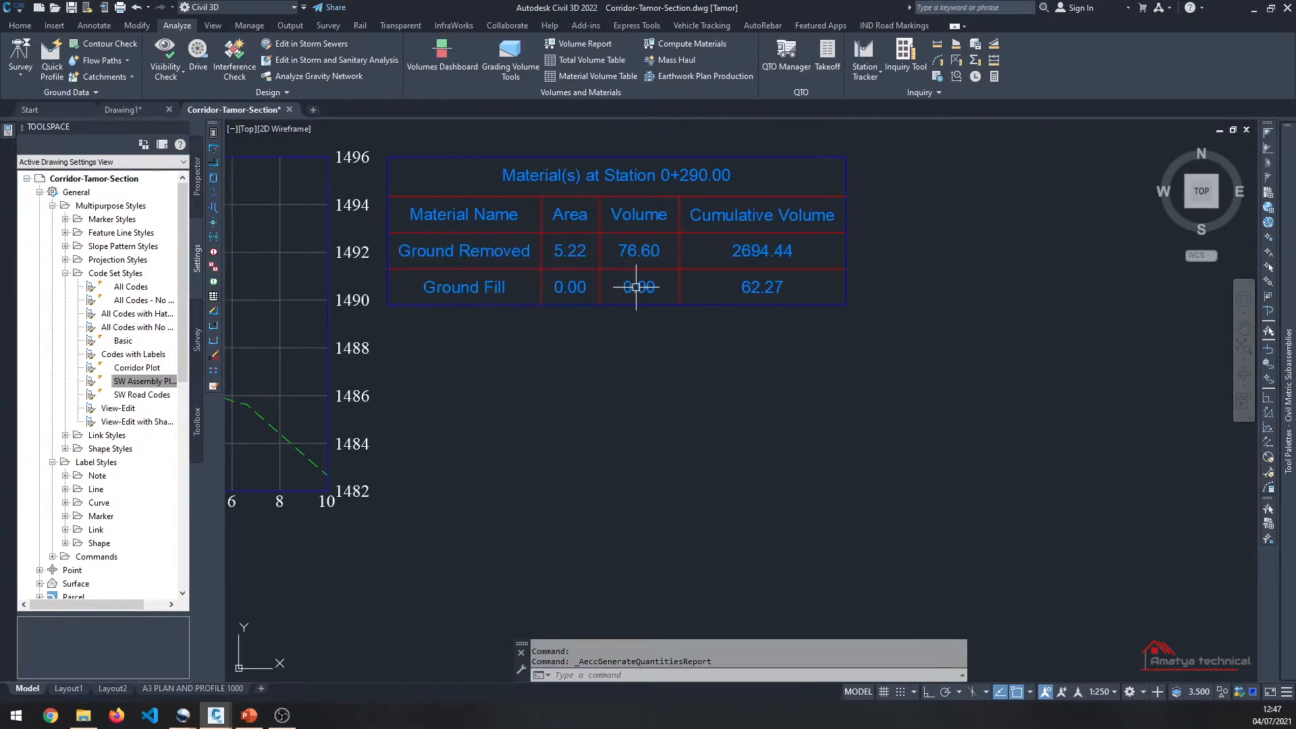
scroll(654, 347, down, 10)
scroll(749, 414, down, 3)
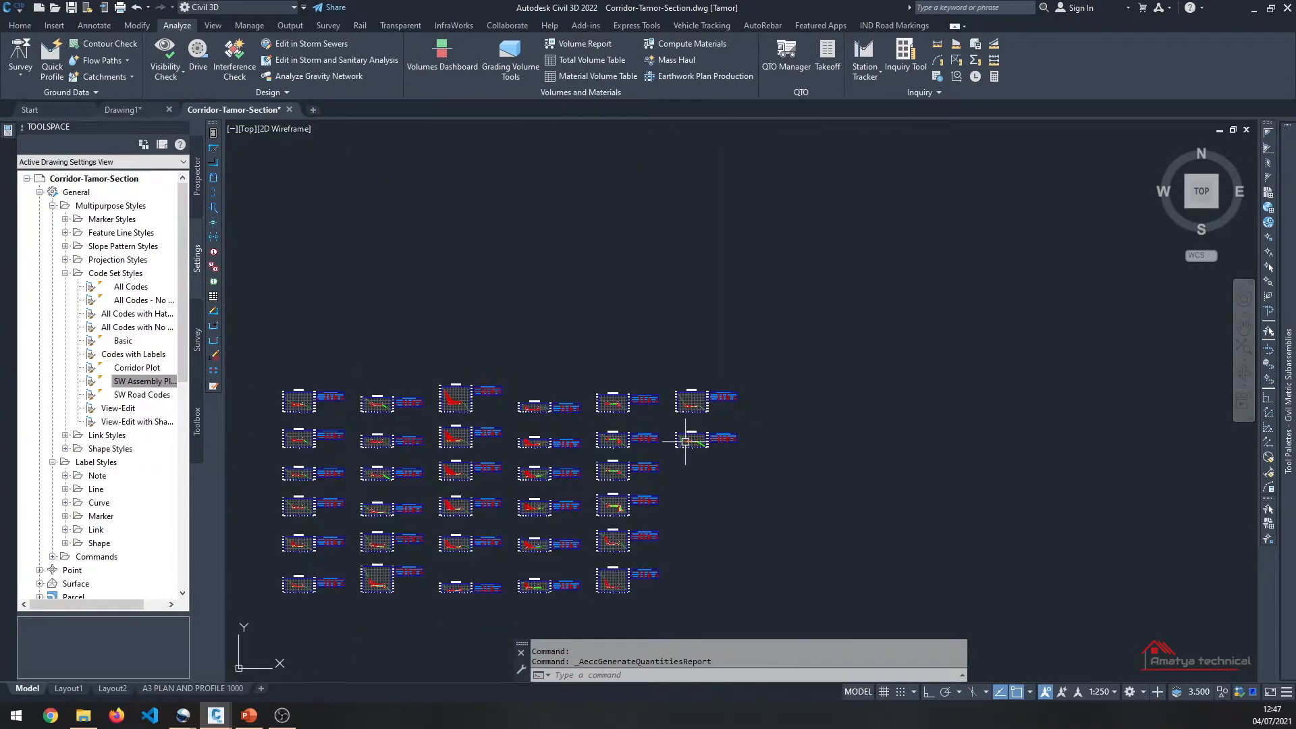
Step: Add a dynamic Cut and Fill total volume table for SL Collection -Tamor and material list CutFill in the empty area beside the section views
click(587, 43)
click(736, 246)
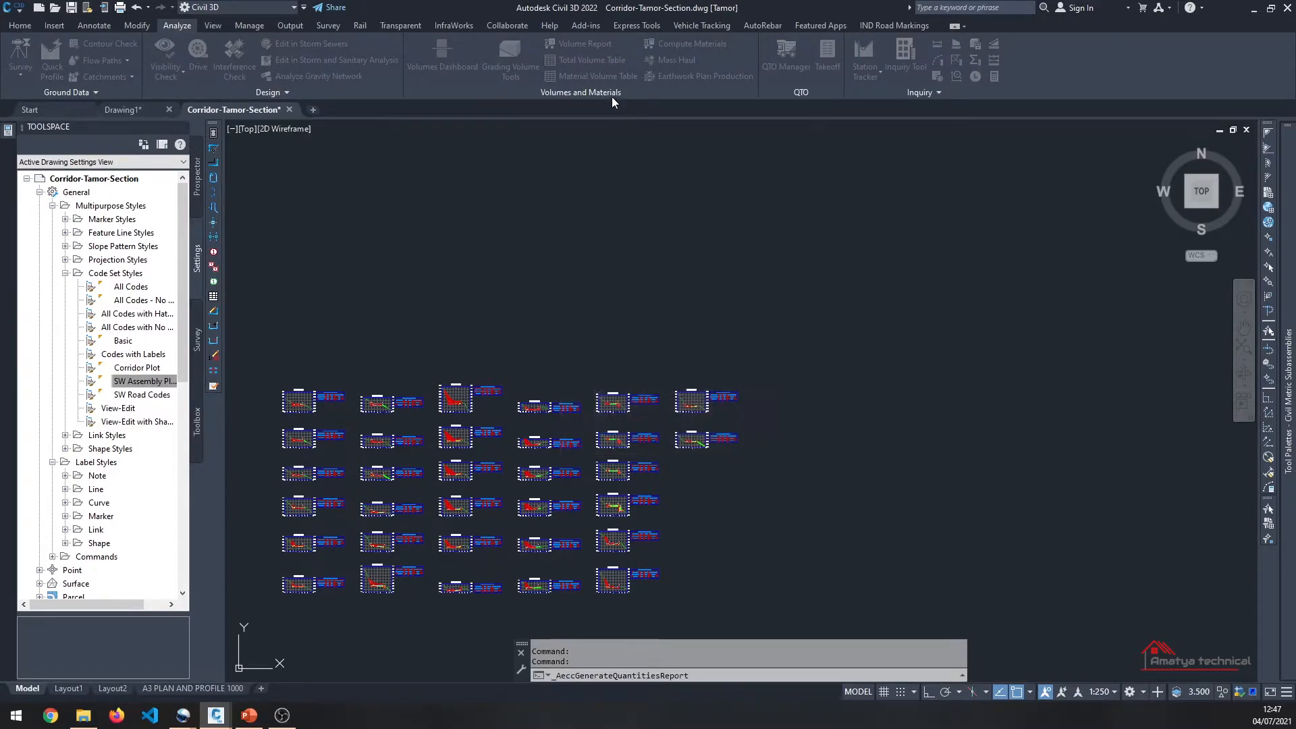
click(587, 60)
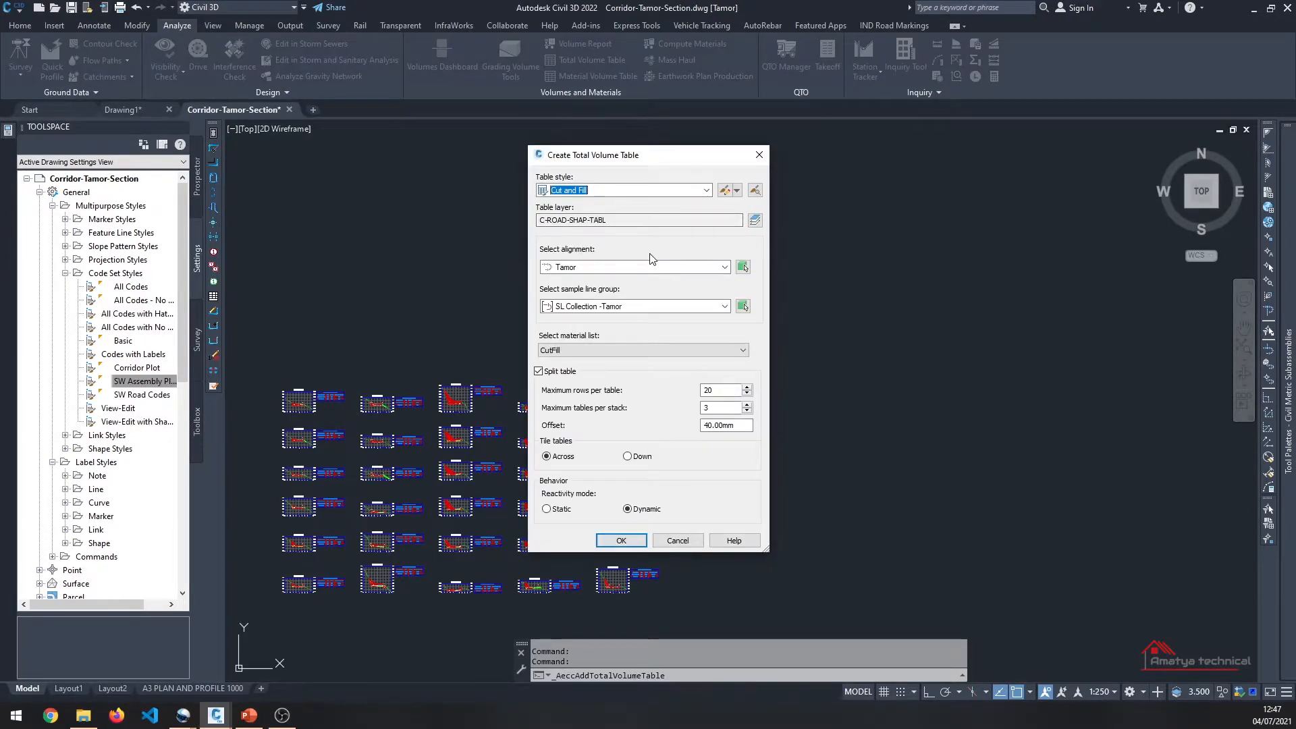
click(631, 355)
click(631, 354)
click(621, 540)
scroll(459, 361, down, 3)
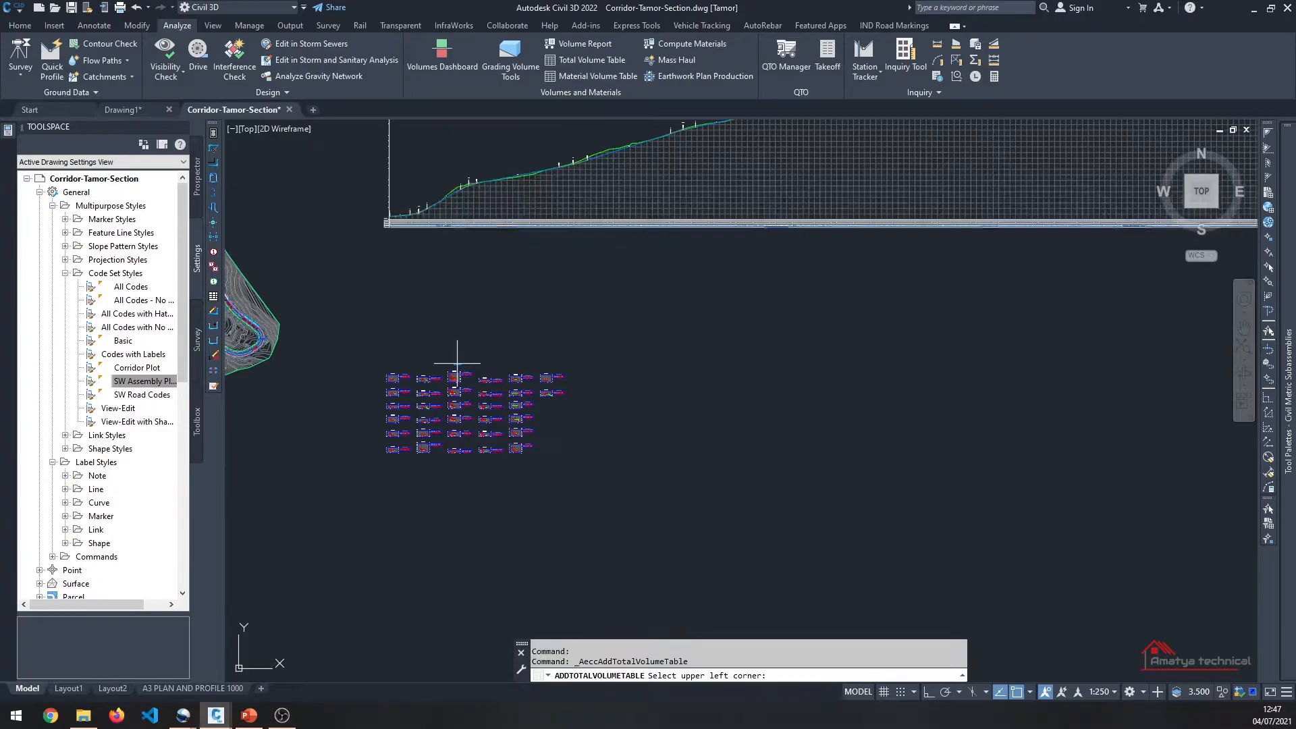
click(635, 422)
Step: Examine the station-by-station areas, volumes and cumulative cut and fill volumes in both parts of the total volume table
scroll(675, 422, up, 10)
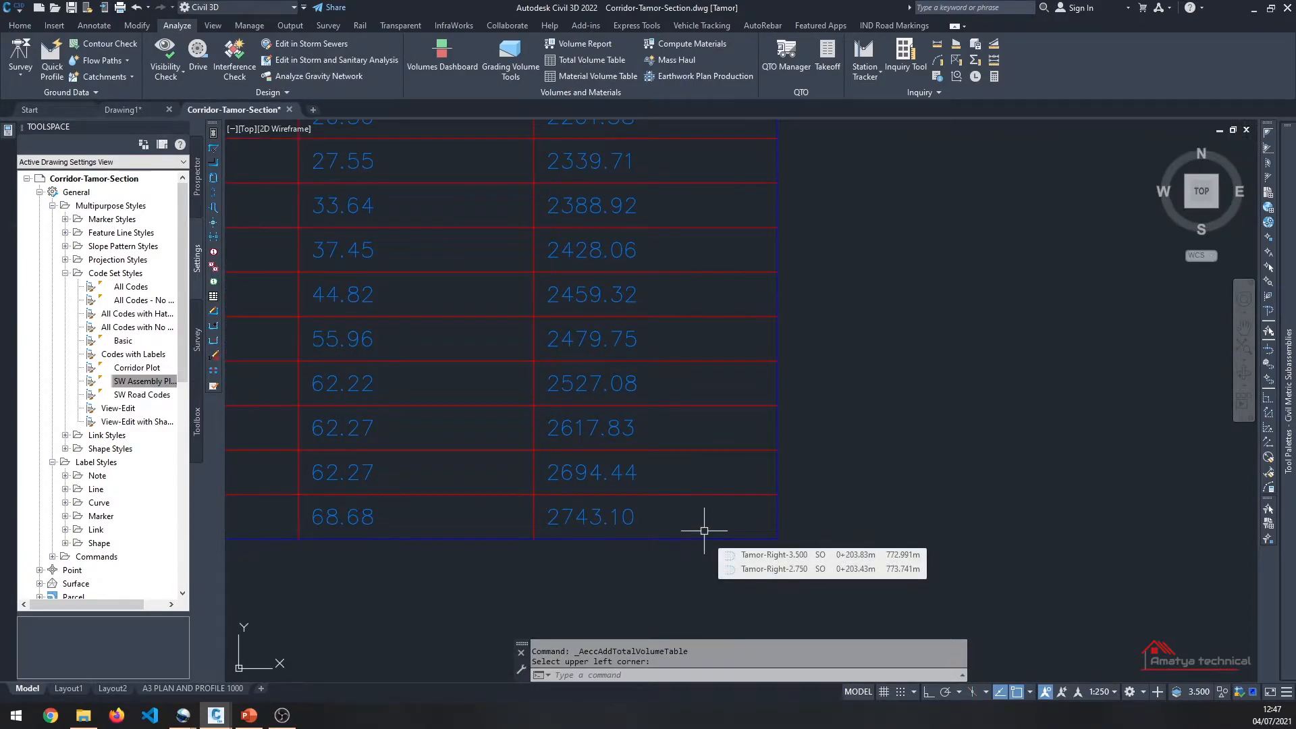
scroll(736, 436, down, 4)
scroll(774, 411, down, 8)
scroll(432, 328, up, 10)
scroll(523, 354, up, 2)
scroll(530, 358, down, 8)
scroll(995, 474, up, 3)
scroll(1062, 507, up, 5)
scroll(905, 442, down, 4)
scroll(878, 433, up, 1)
scroll(876, 433, up, 2)
middle_drag(876, 433, 891, 497)
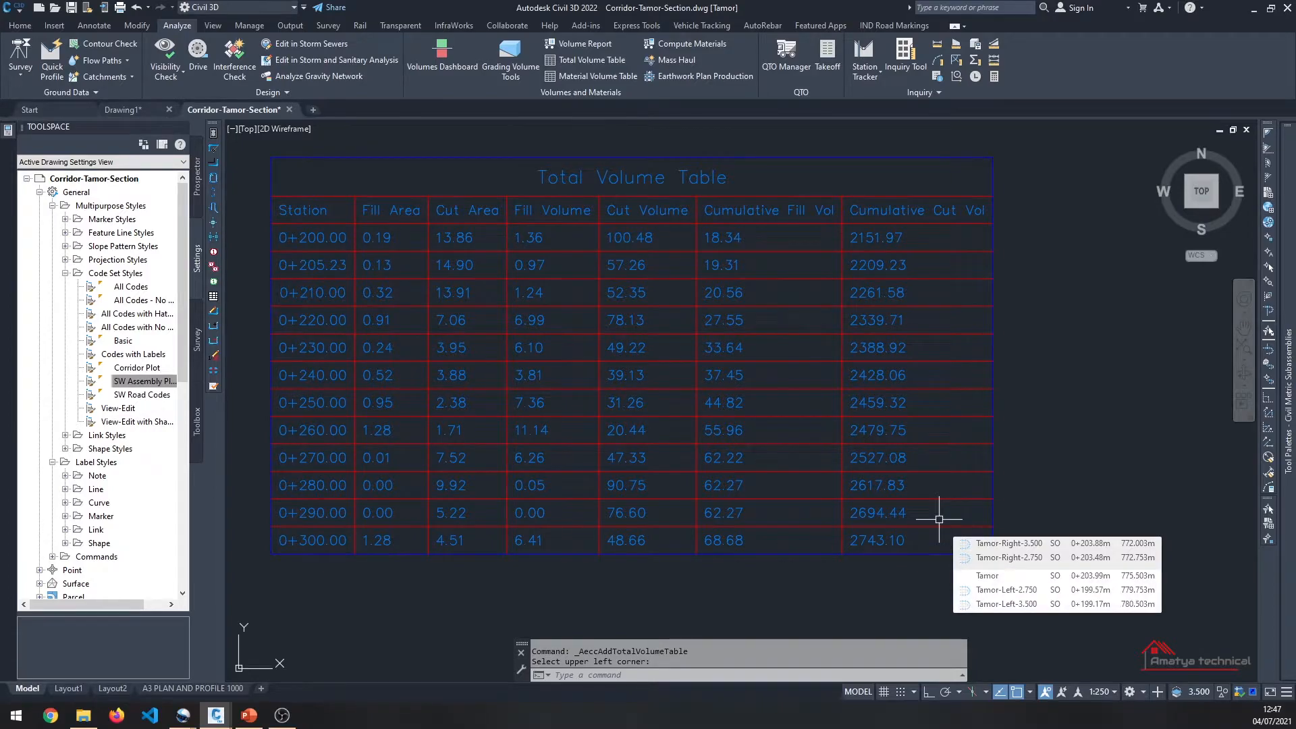
scroll(939, 519, down, 5)
scroll(813, 490, up, 3)
scroll(978, 512, up, 3)
scroll(764, 442, down, 6)
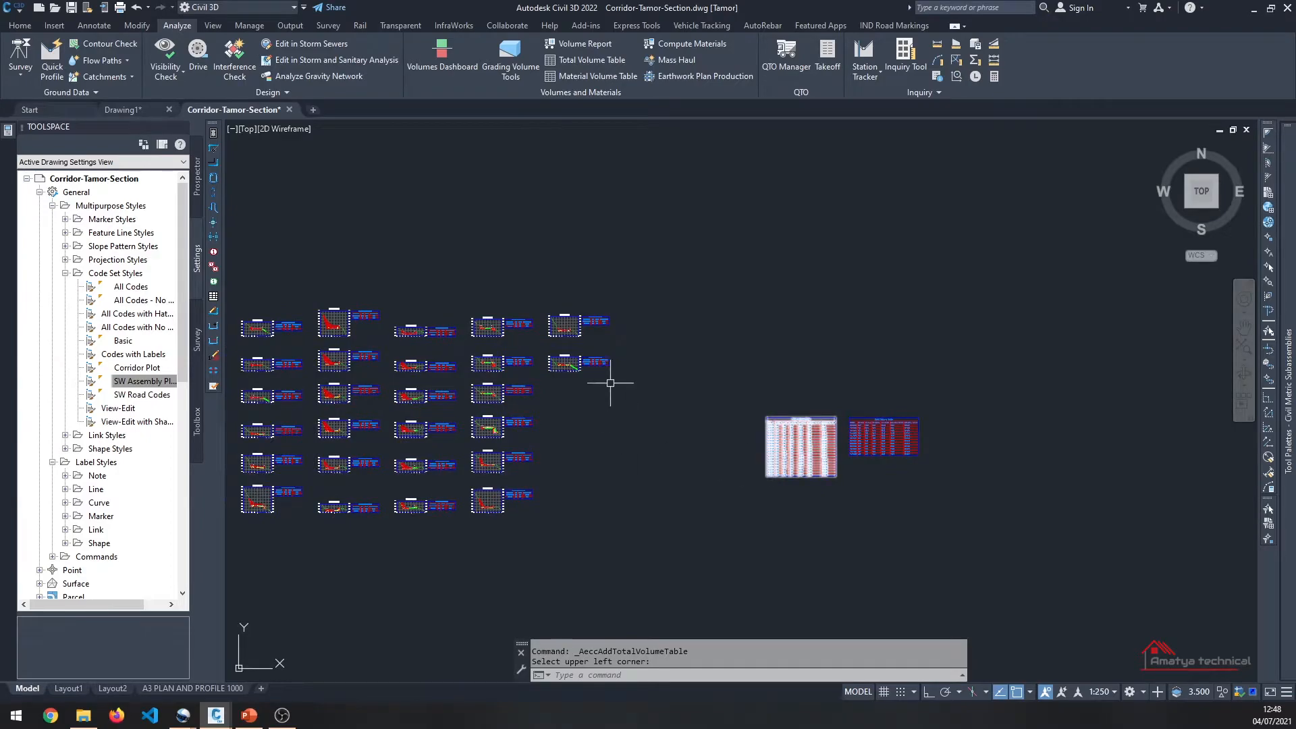
Step: Examine the cut area and pavement layers in the section view at CH 0+000.00
scroll(727, 412, up, 5)
scroll(727, 411, down, 4)
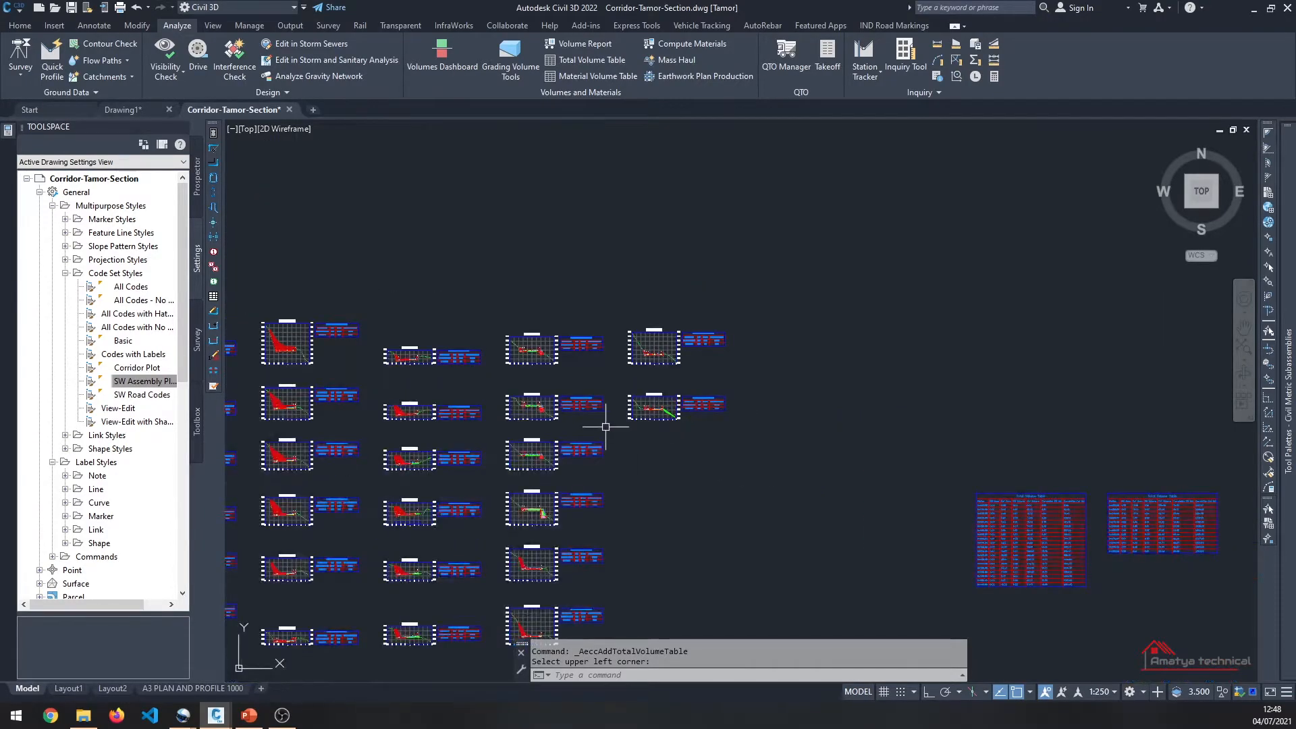
scroll(608, 426, down, 4)
scroll(570, 398, up, 8)
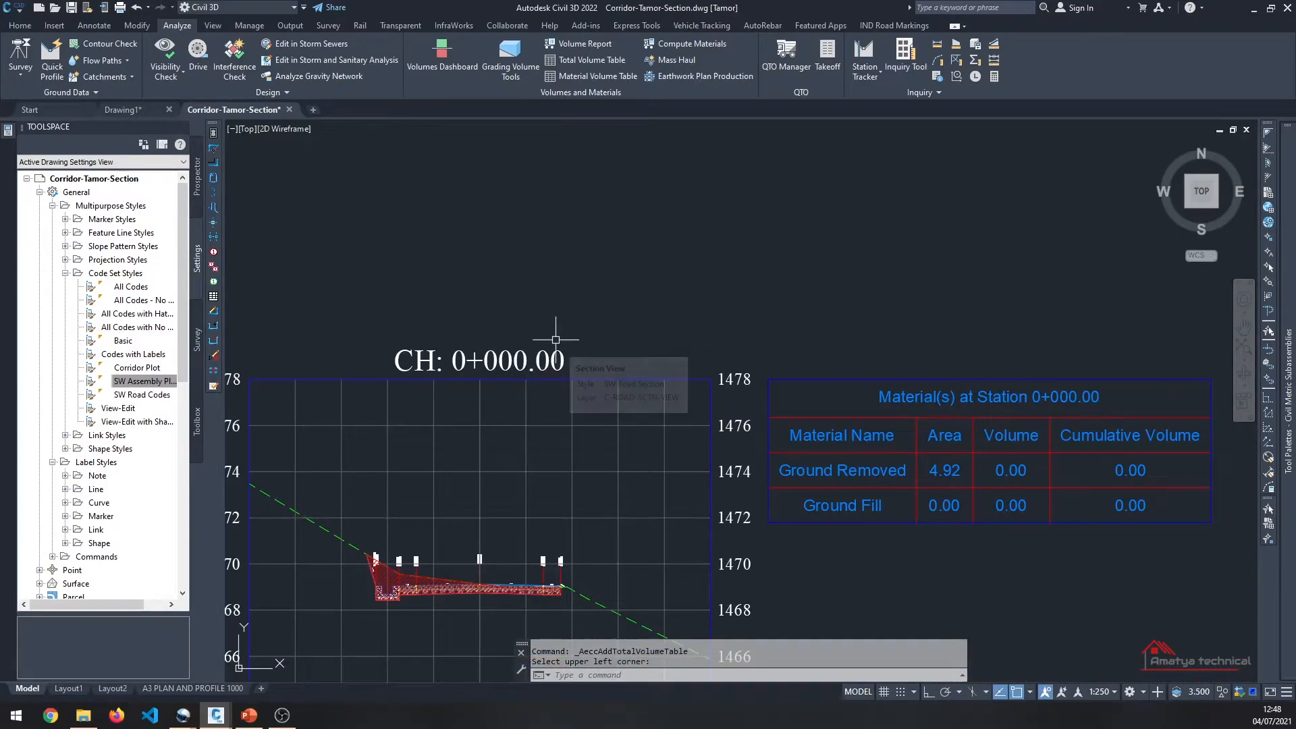
scroll(403, 577, up, 8)
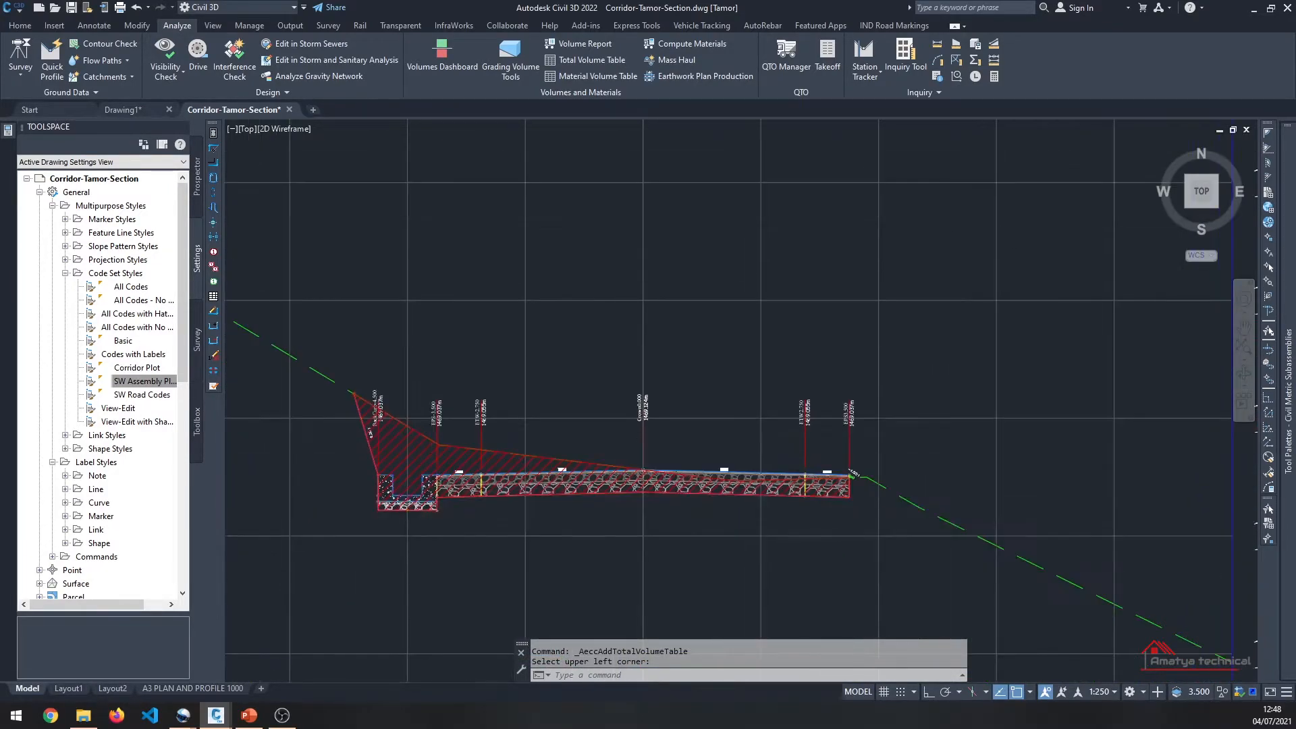
scroll(522, 467, down, 10)
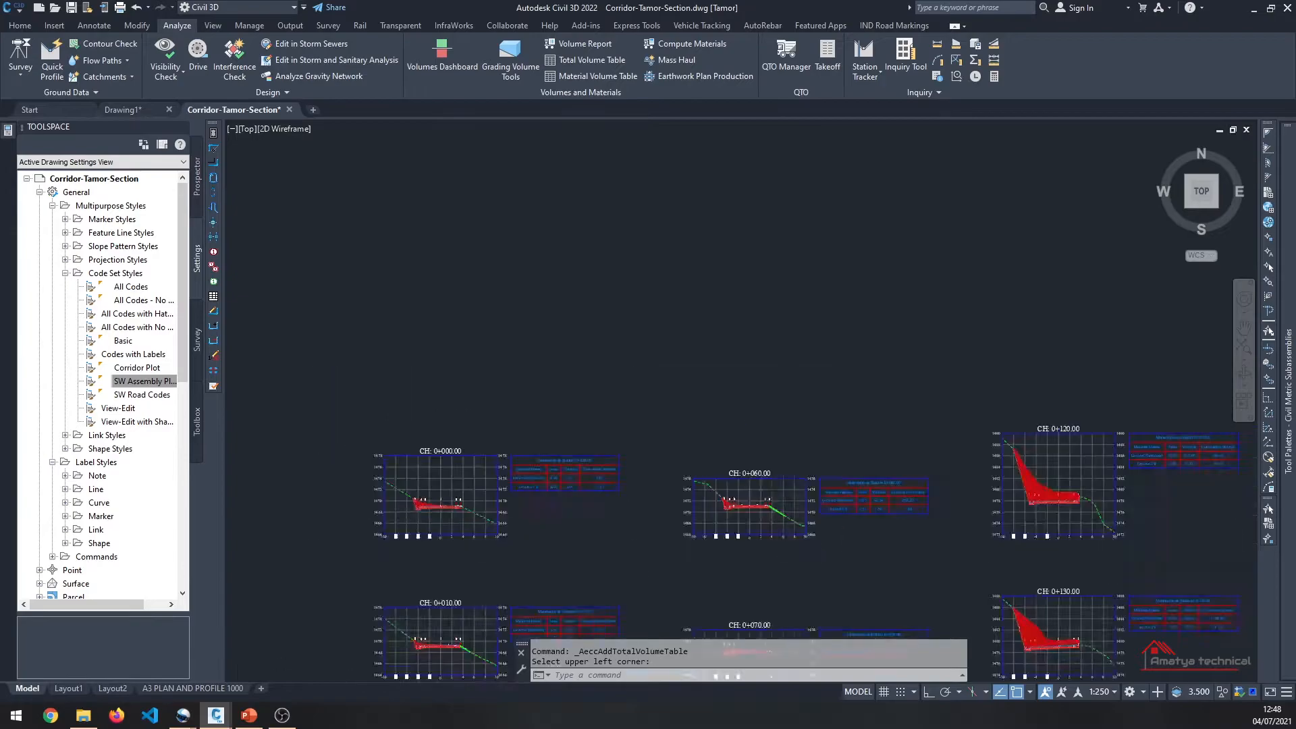
middle_drag(447, 406, 428, 338)
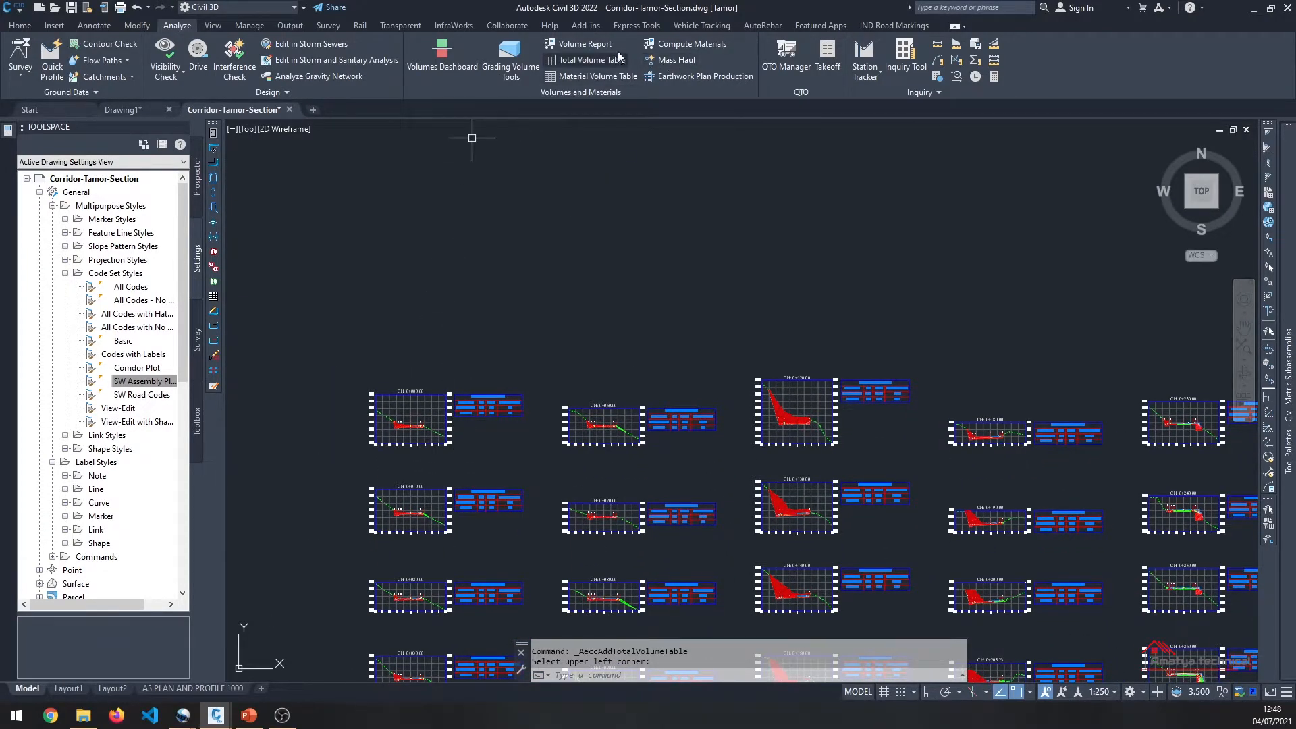
Step: Import the Material List quantity takeoff criteria into the material list of sample line group SL Collection -Tamor
click(651, 41)
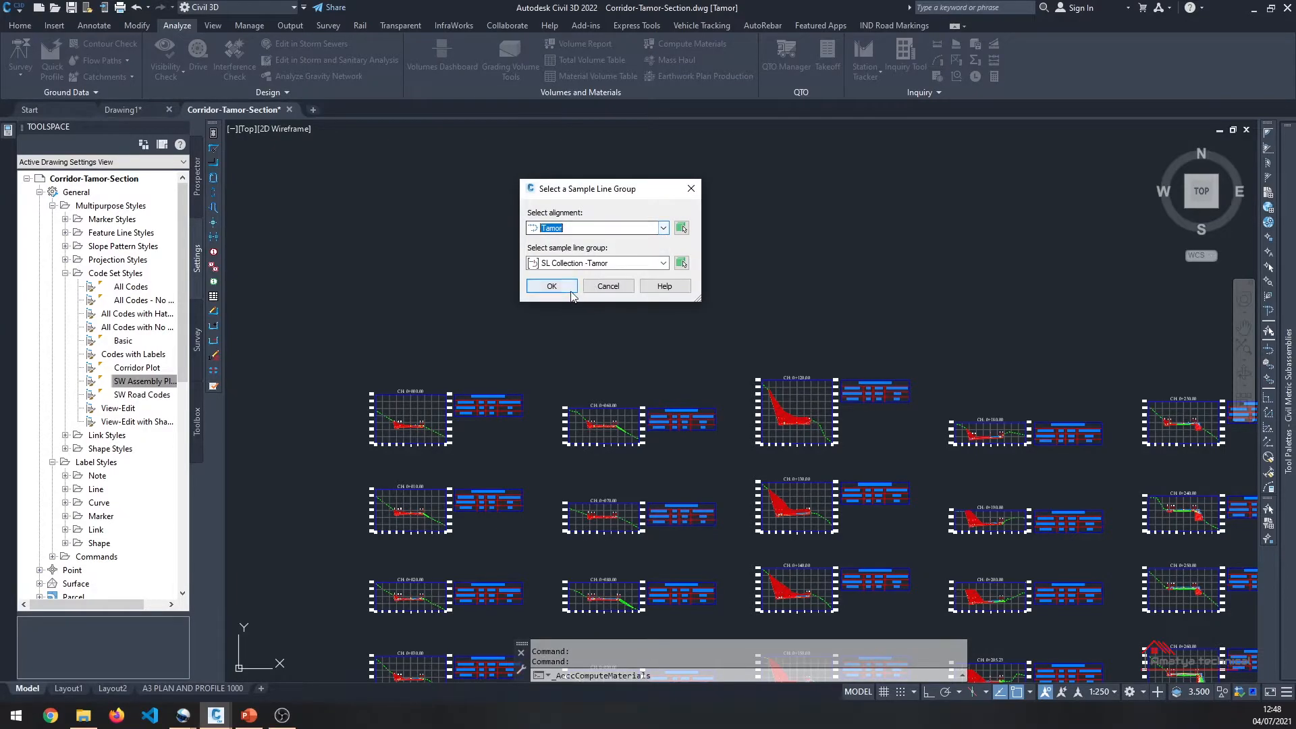
click(532, 285)
click(442, 305)
click(786, 472)
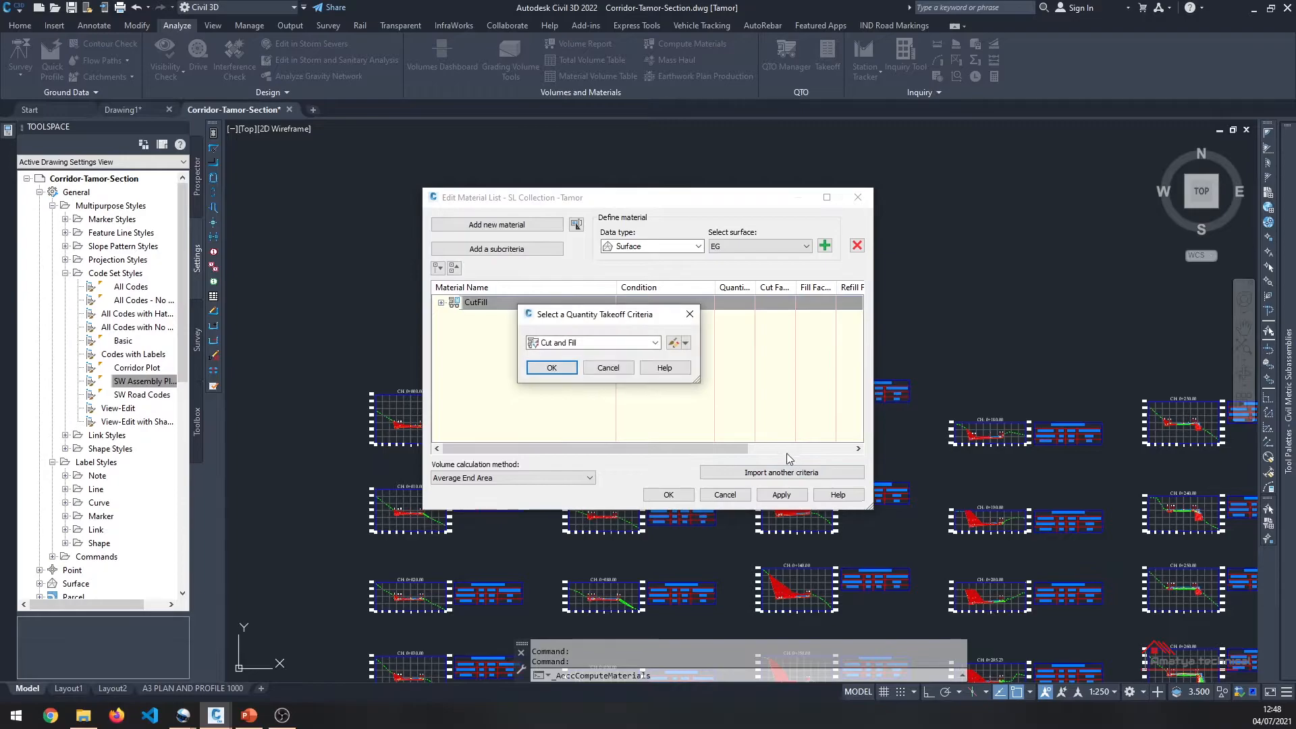
click(577, 346)
click(581, 371)
click(551, 367)
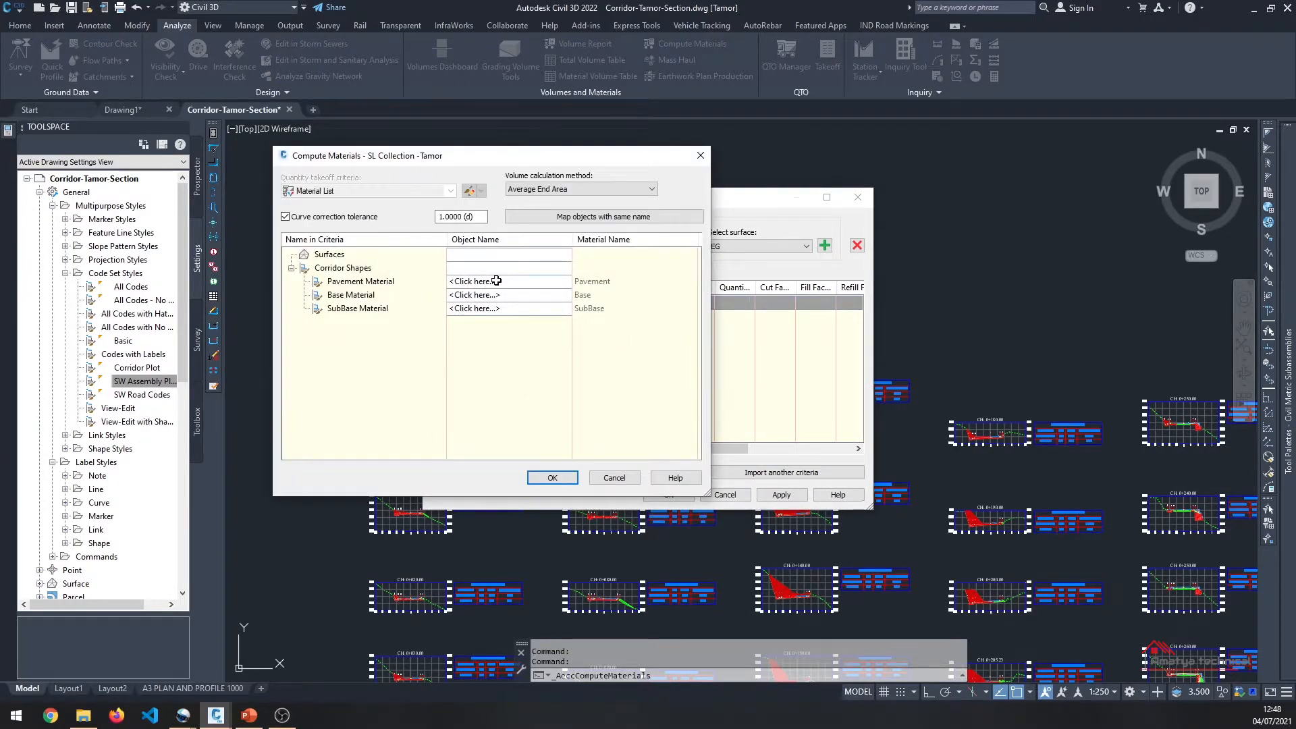
Step: Map the Pavement, Base and SubBase materials to the corridor shapes LaneAOR Pave1, LaneAOR Base and LaneAOR SubBase
click(499, 281)
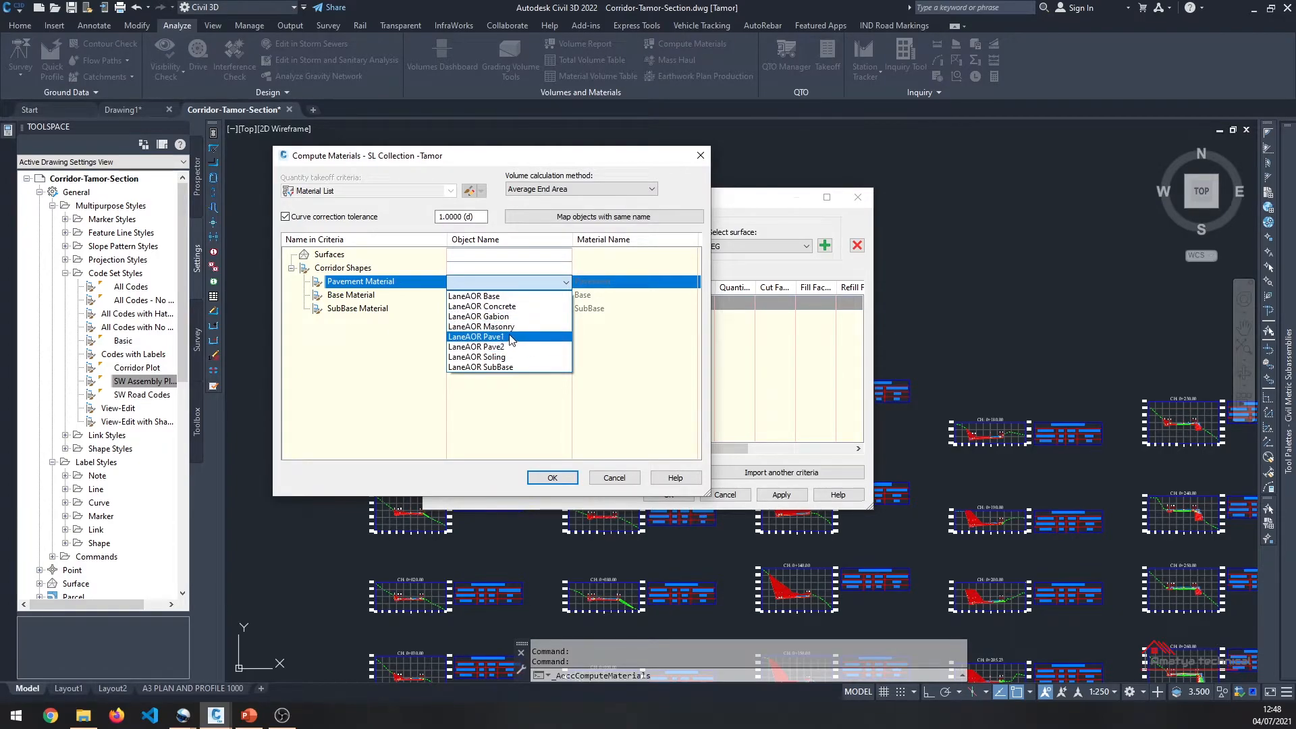
click(510, 338)
click(501, 295)
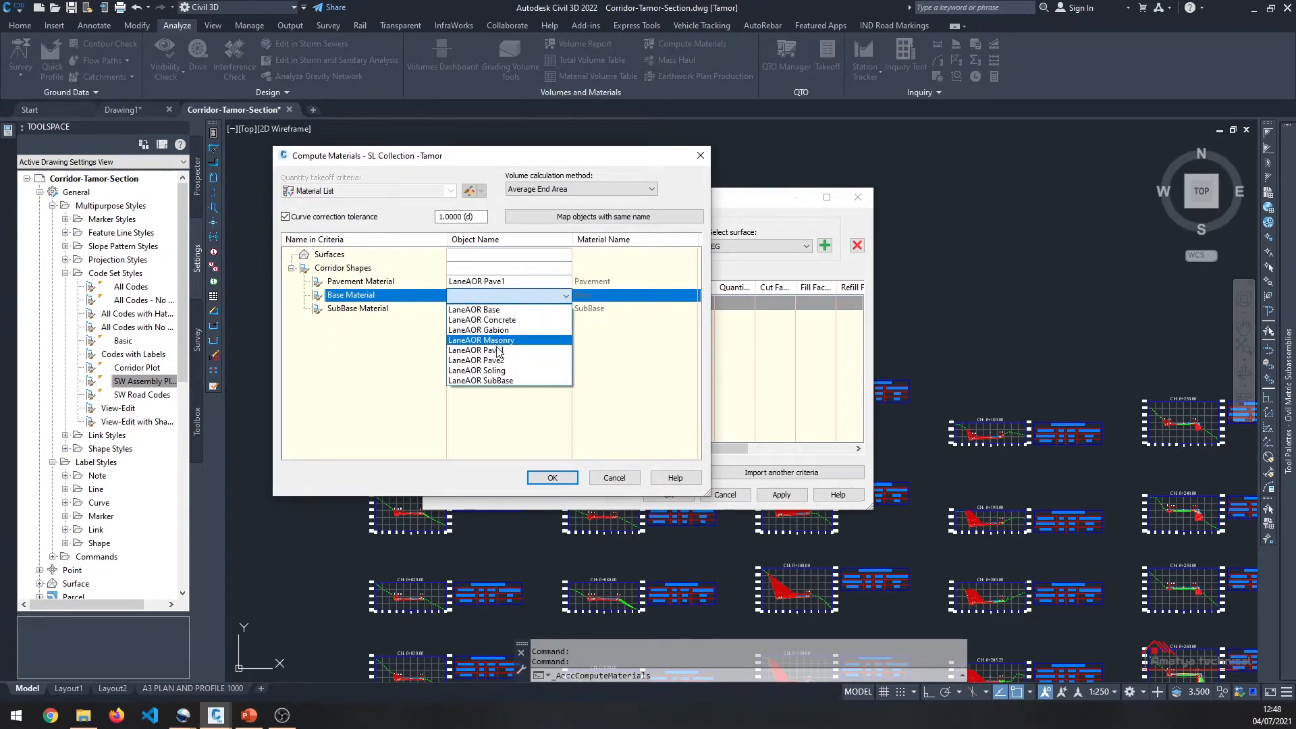
click(498, 310)
click(518, 308)
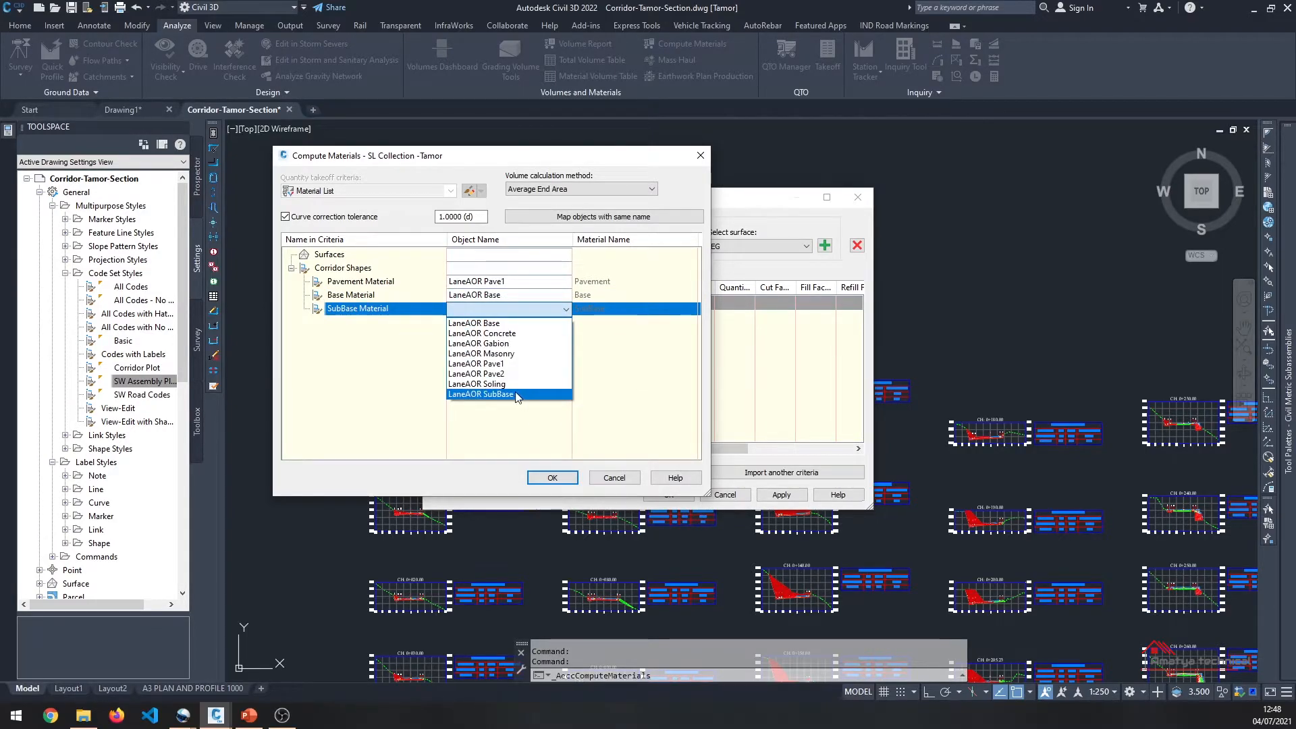
click(501, 394)
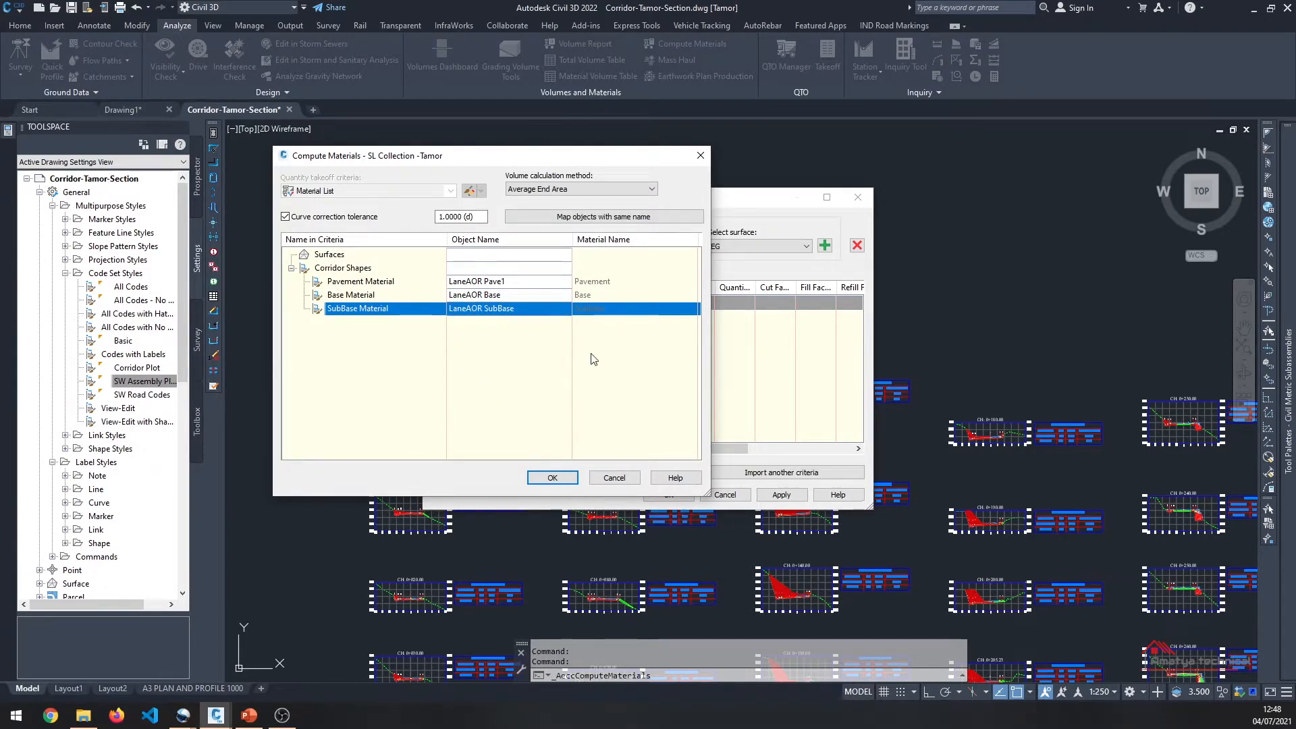
click(553, 476)
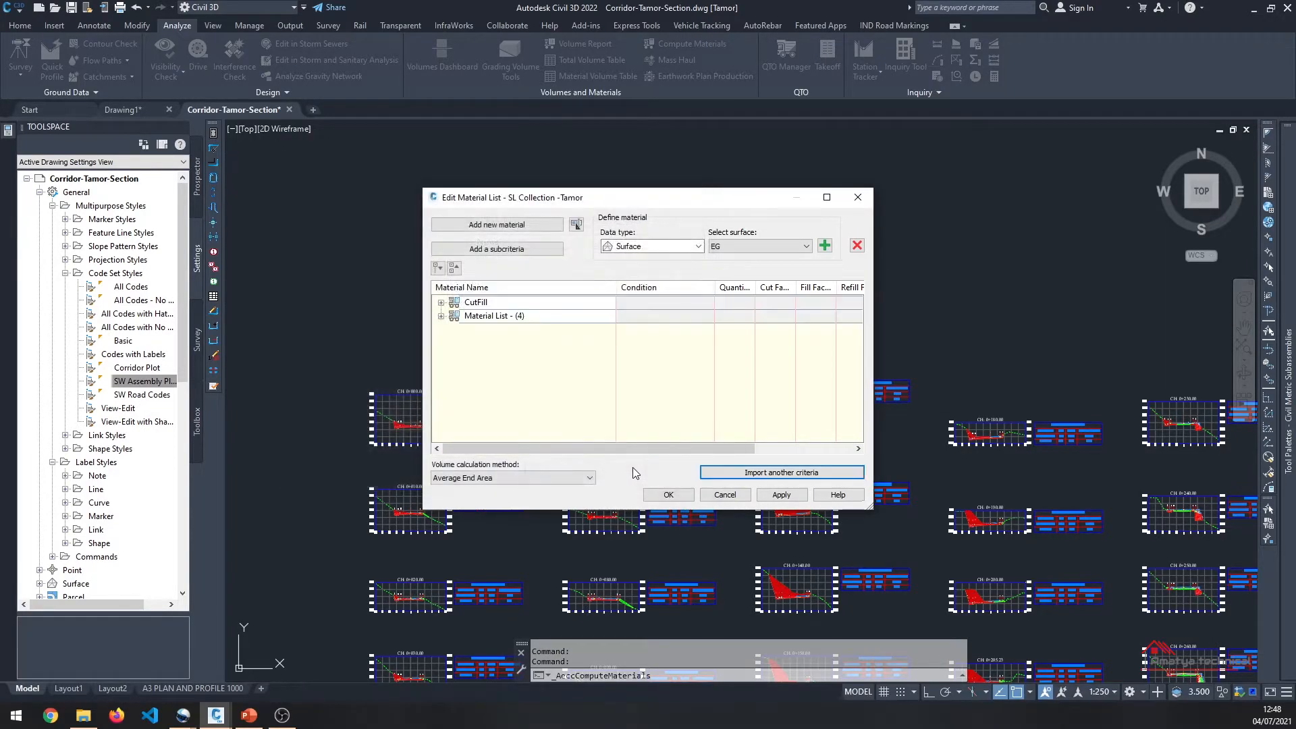
Step: Rename the imported material list as Pavement Quantity and expand its materials to show their corridor shapes
click(497, 317)
click(544, 322)
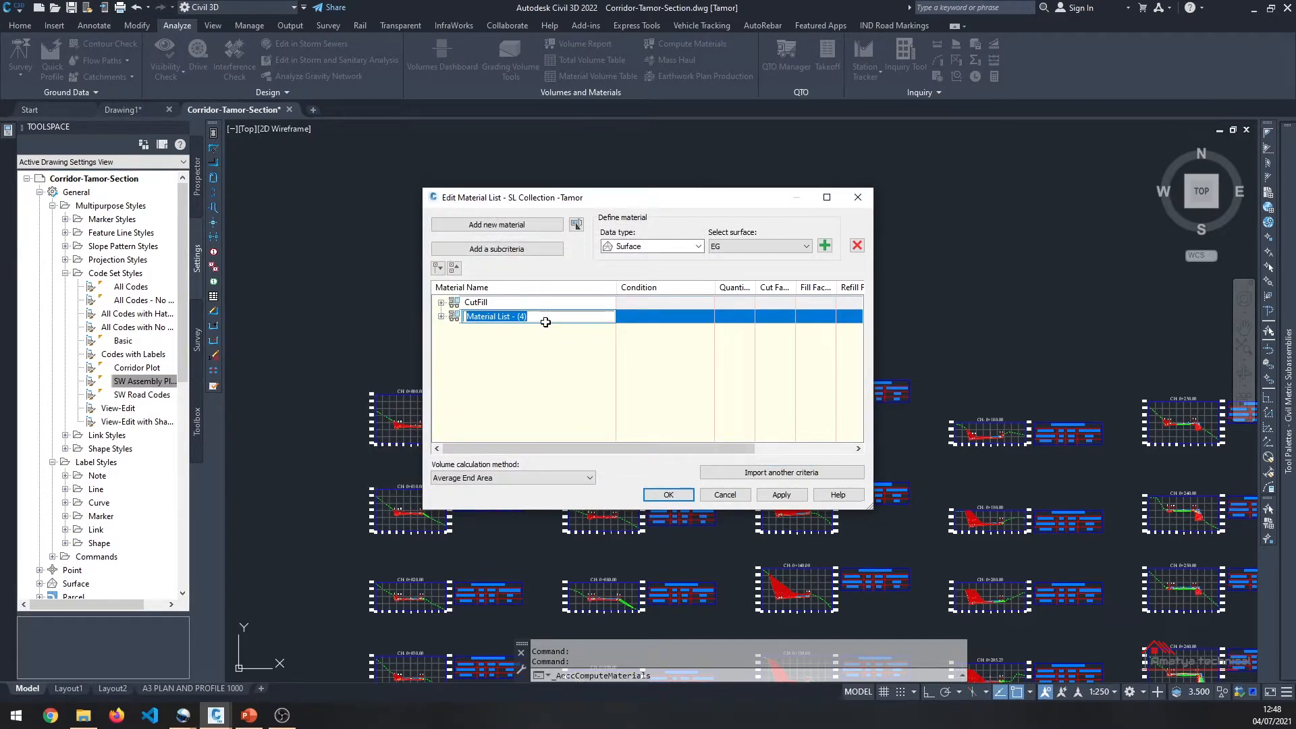
text(Pavement)
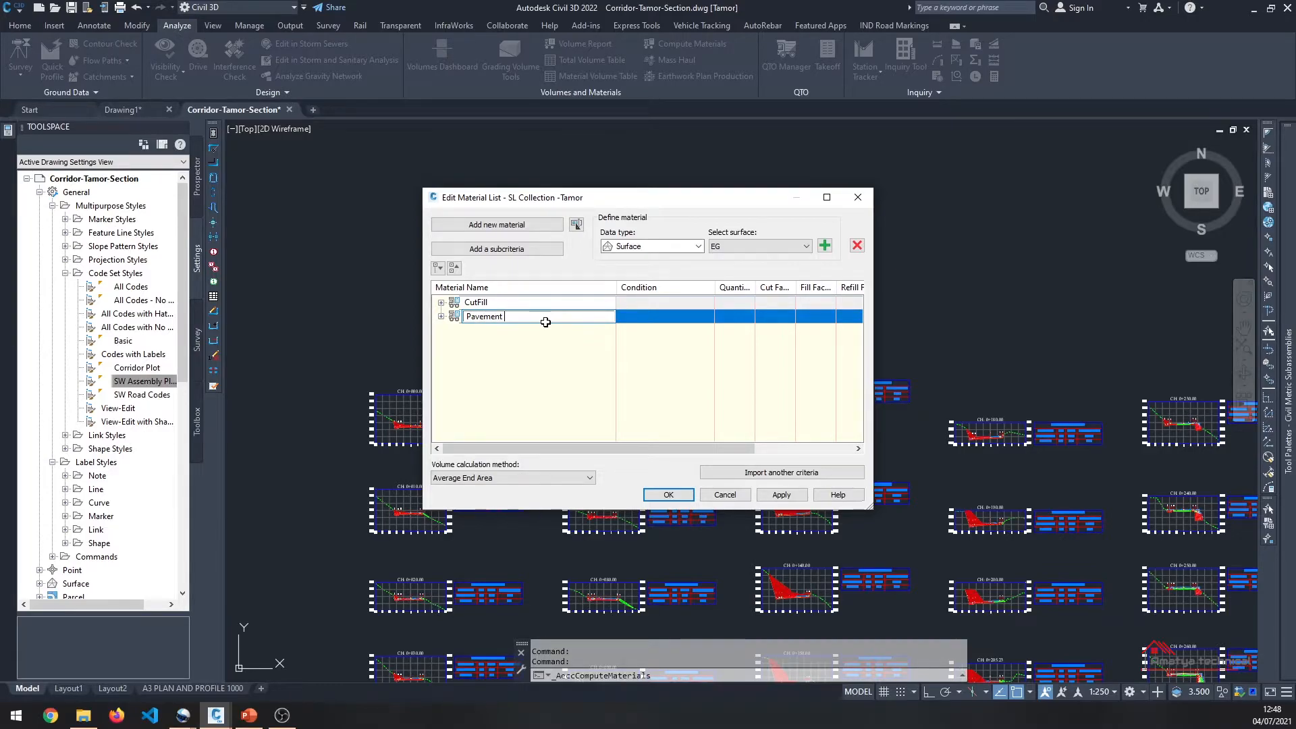
text( Materi)
key(Return)
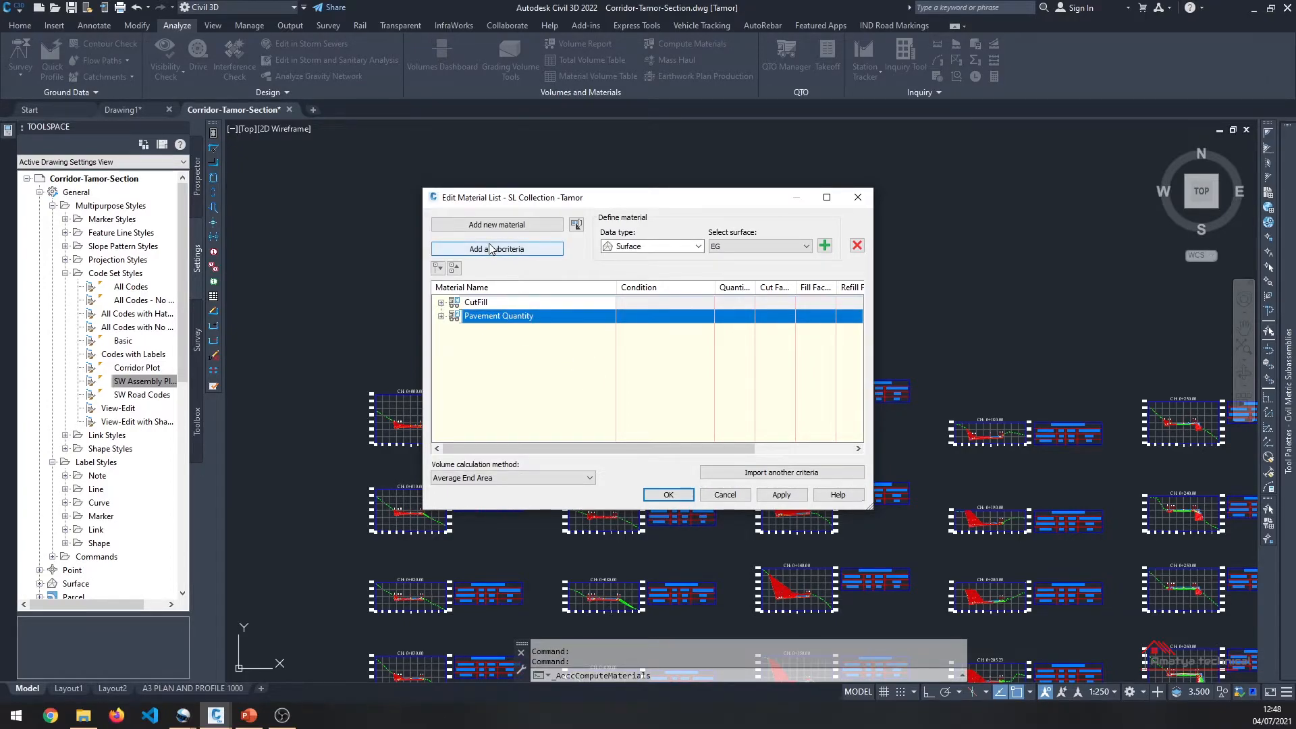
click(441, 316)
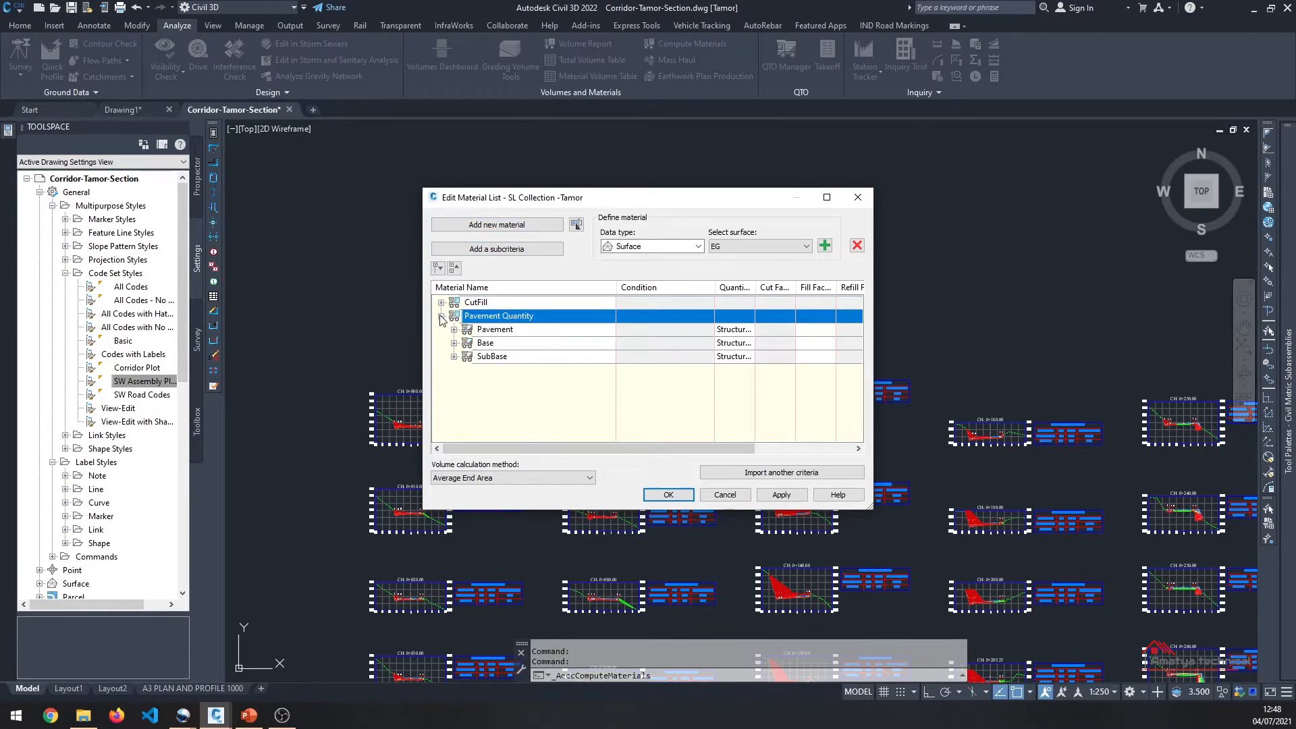
click(454, 330)
click(454, 357)
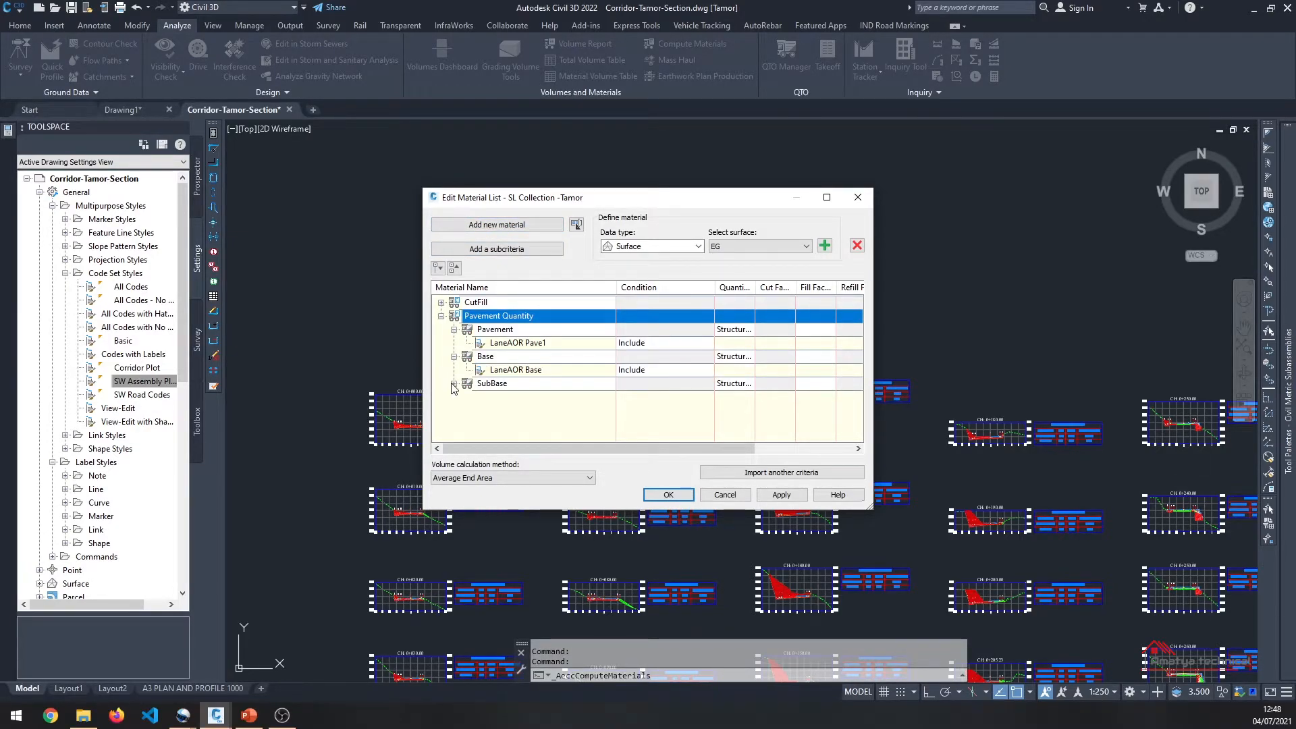
Step: Choose the corridor shape LaneAOR Pave2 as the material data and try to add it to the Pavement Quantity list
click(783, 248)
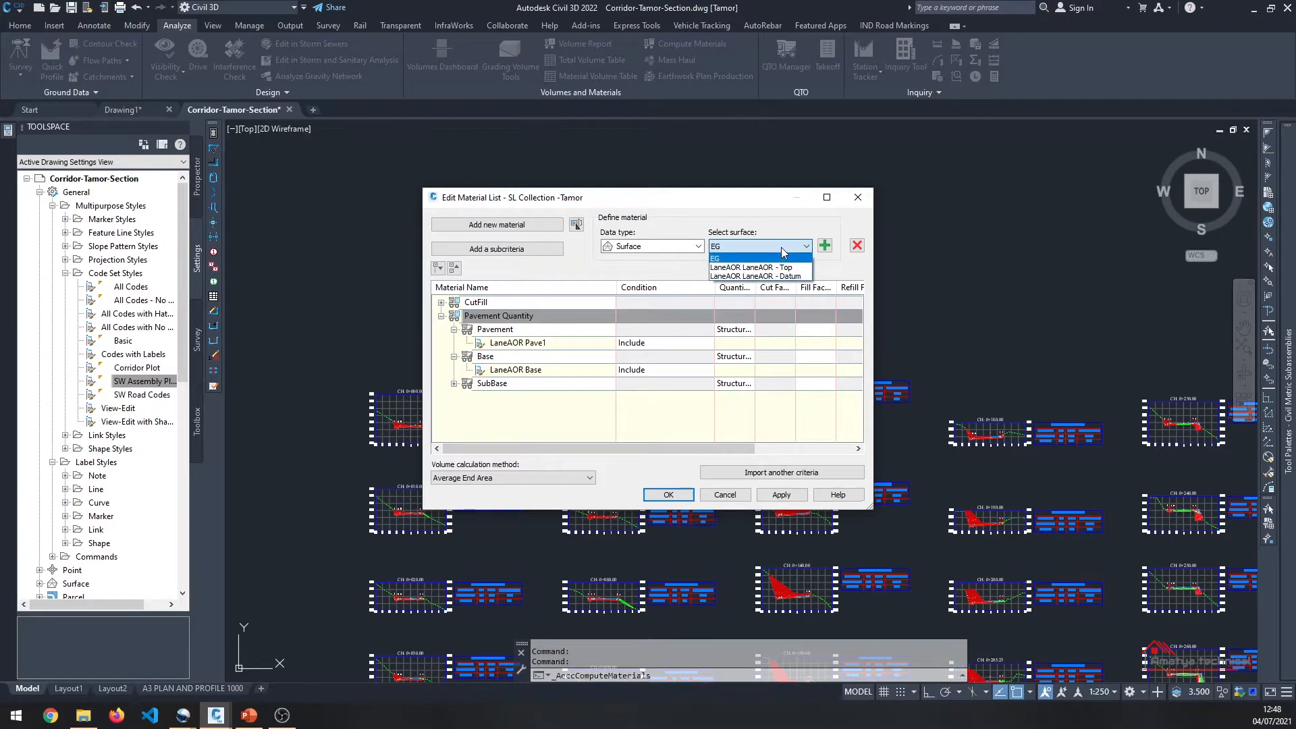
click(694, 247)
click(694, 247)
click(648, 272)
click(726, 247)
click(740, 267)
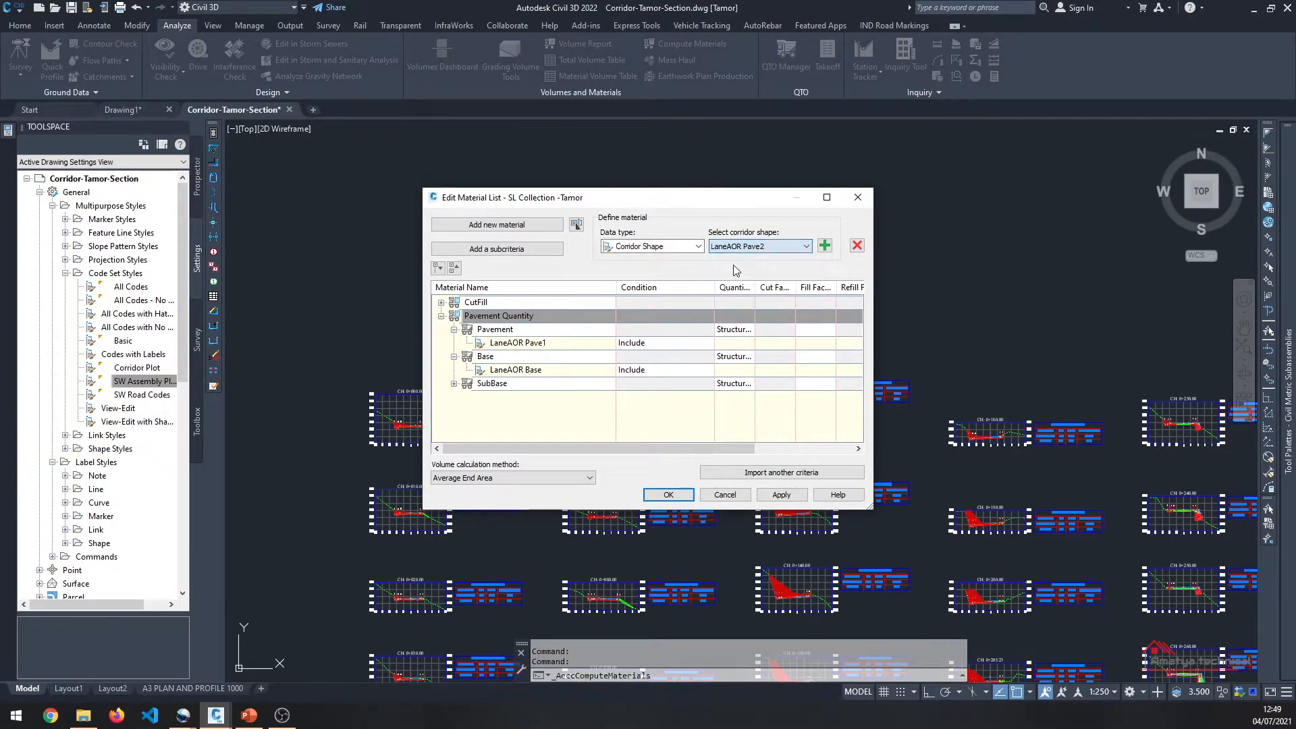
click(825, 245)
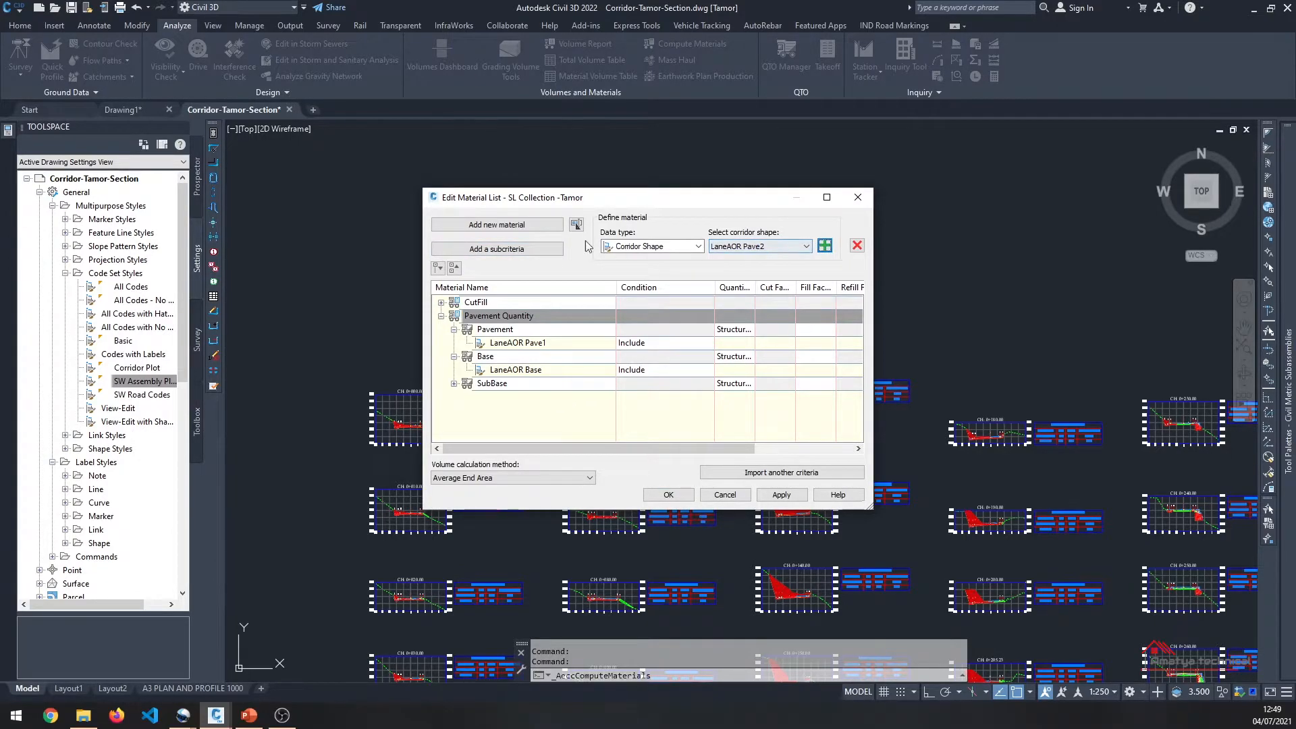
Step: Add a new material named Binder to the Pavement Quantity list
click(524, 225)
click(541, 396)
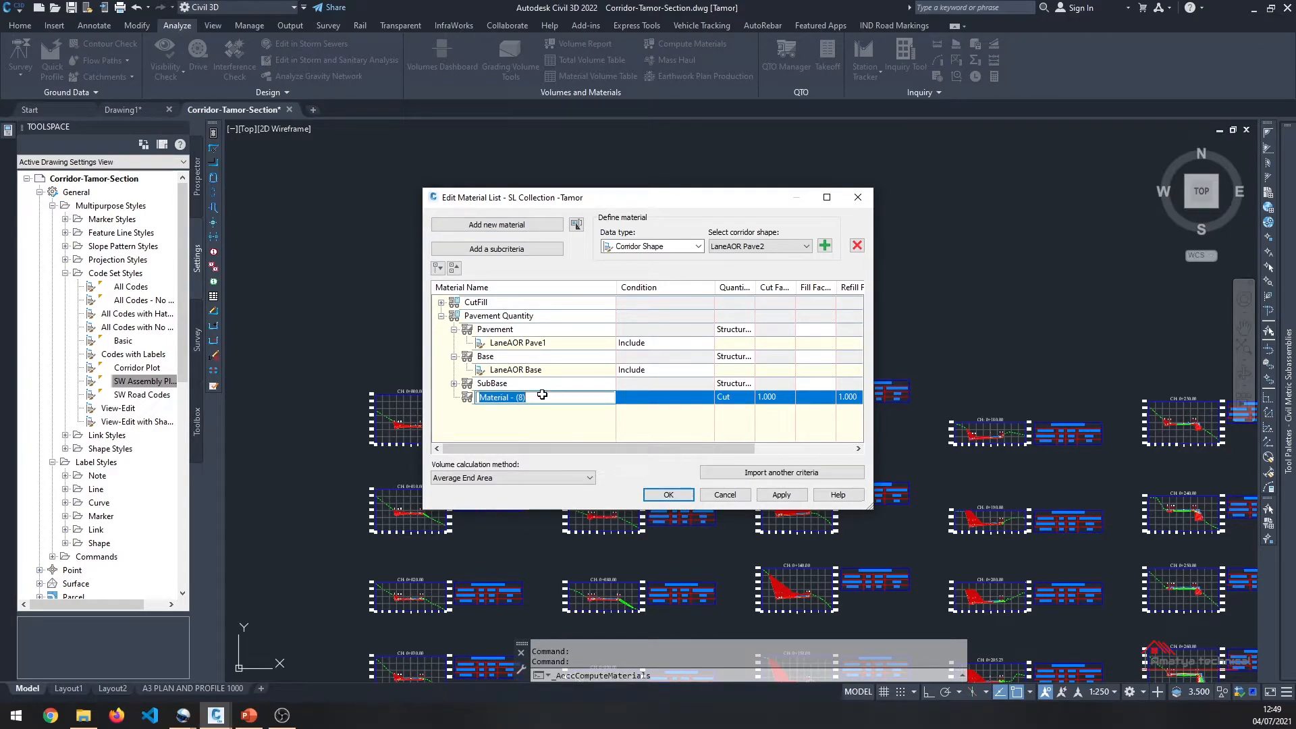
text(Binder)
key(Return)
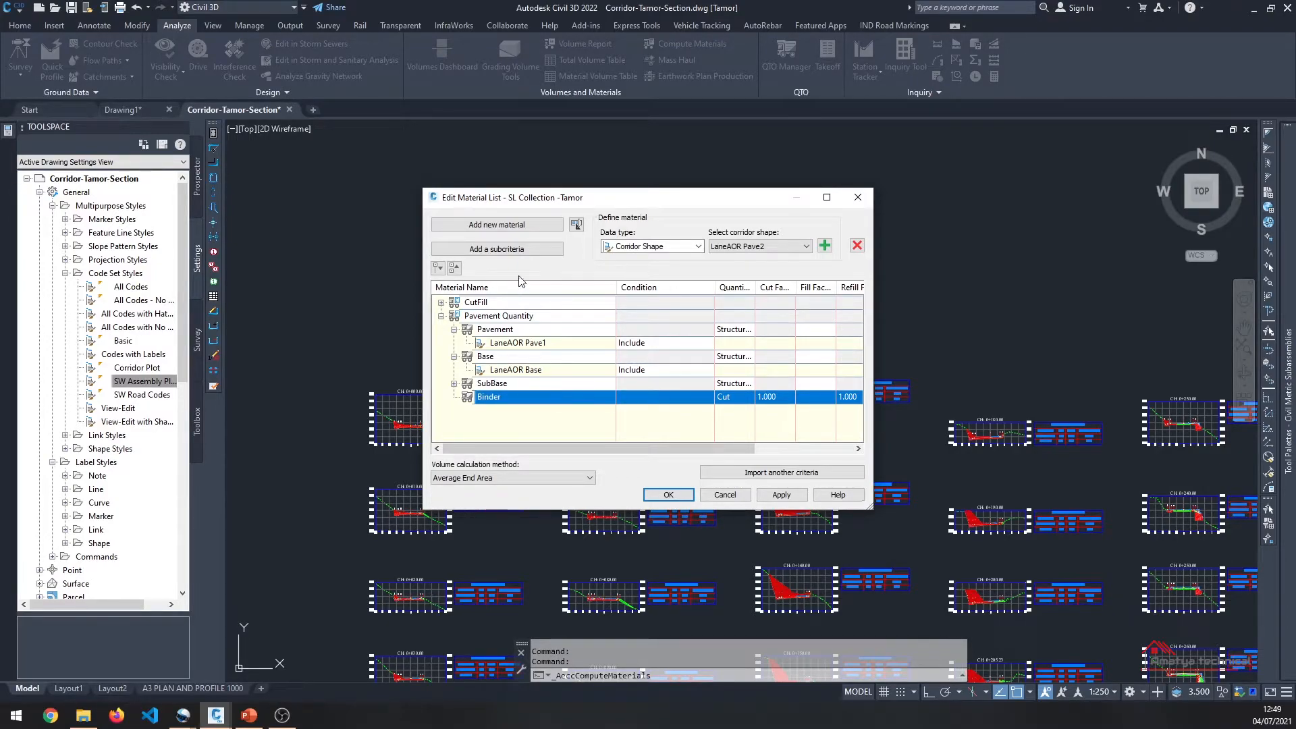
Step: Try to add LaneAOR Pave2 to Binder and set the material's quantity type to Structures
click(824, 245)
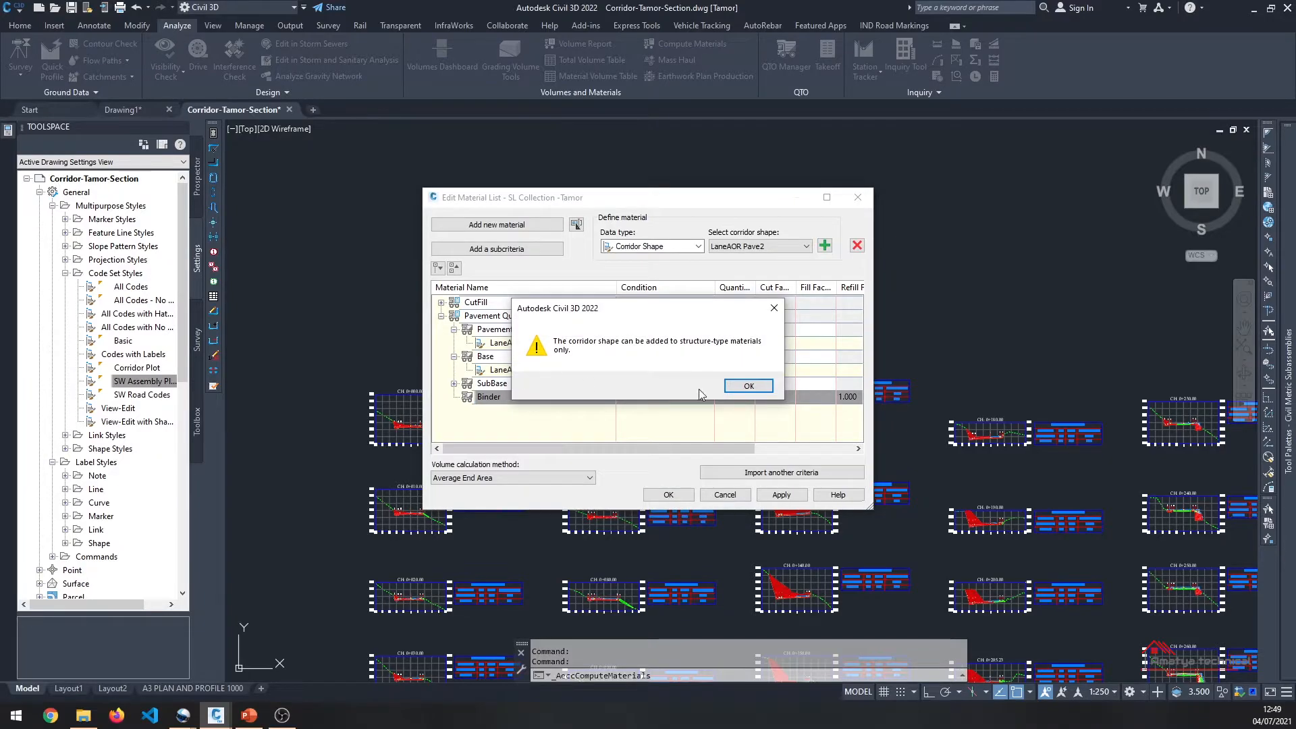
click(748, 386)
click(736, 397)
click(749, 398)
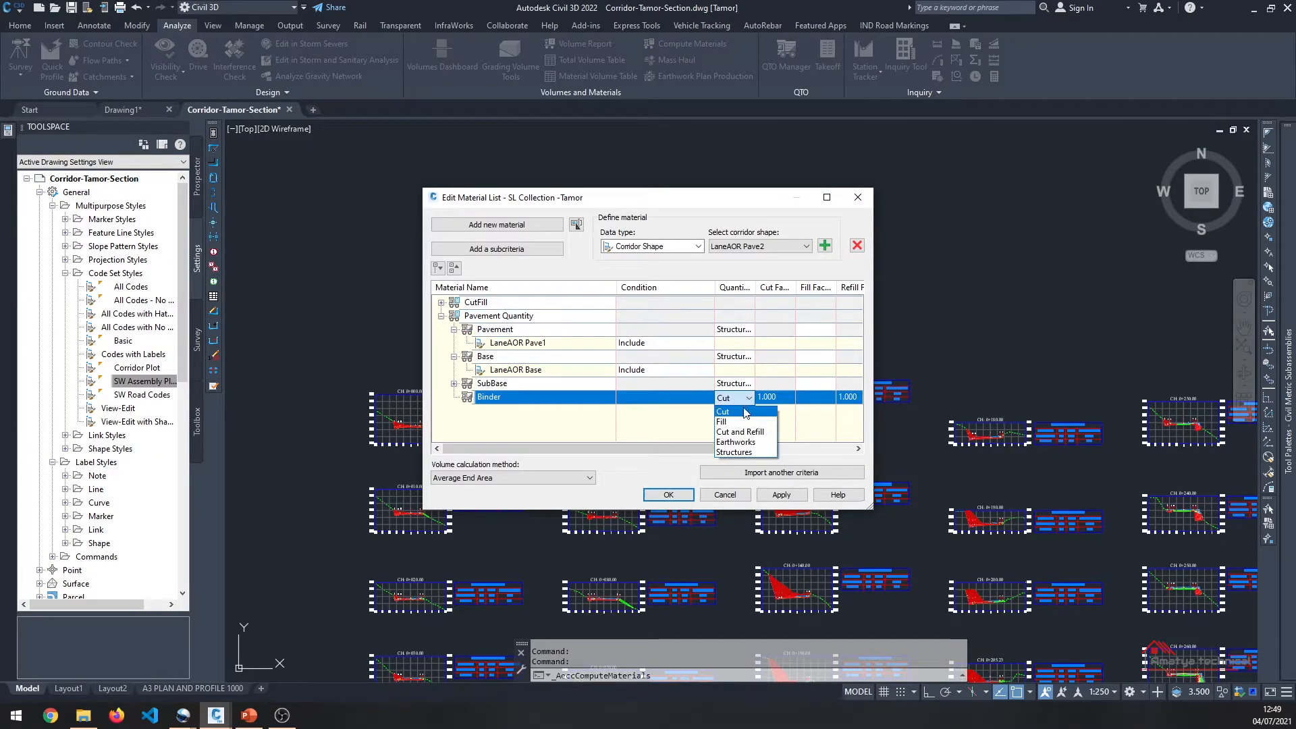
click(734, 453)
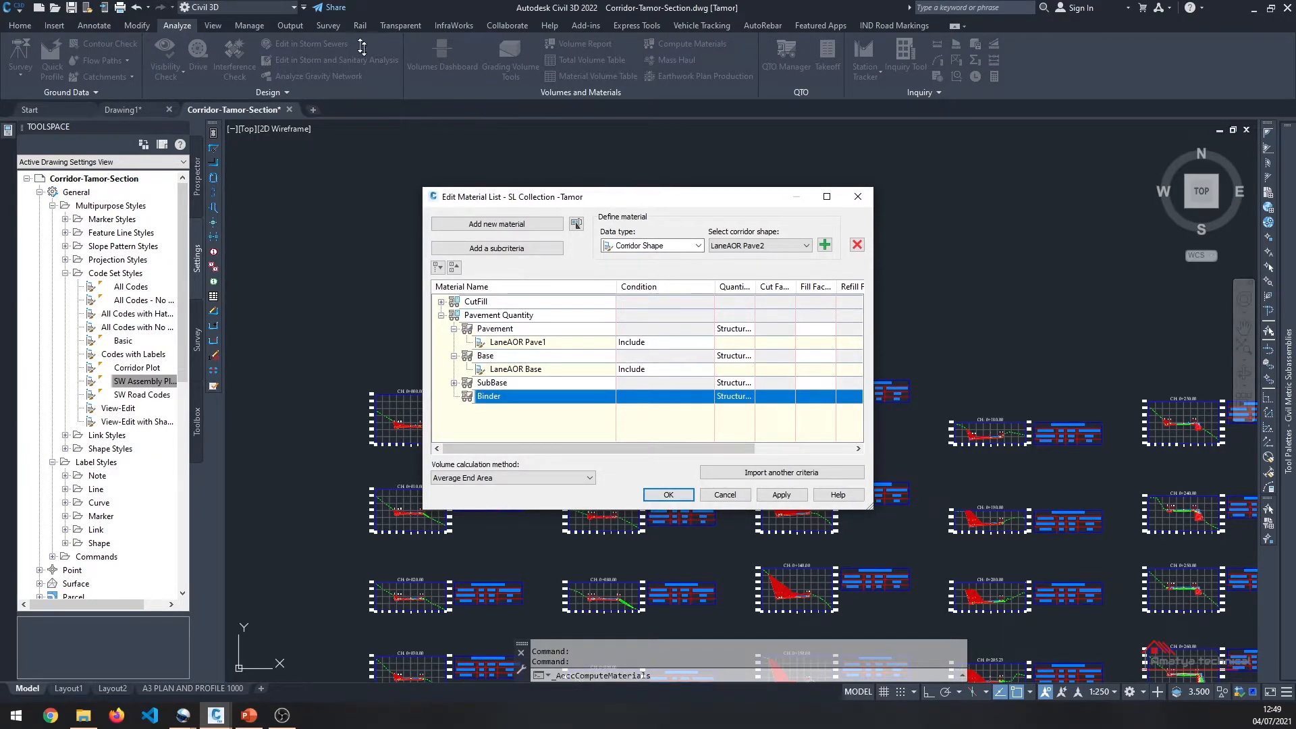
Step: Enlarge the Edit Material List dialog and add the corridor shape LaneAOR Pave2 to the Binder material
drag(370, 55, 384, 14)
drag(548, 30, 348, 31)
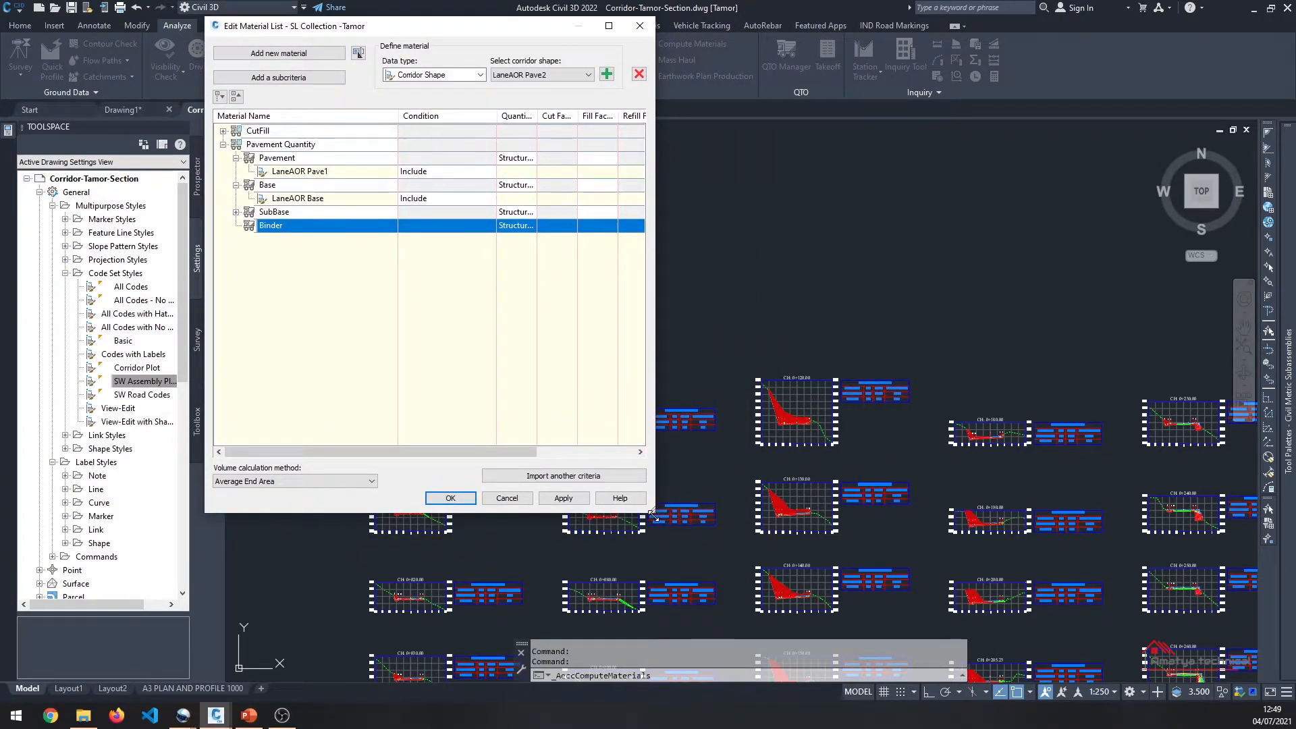
drag(653, 516, 1082, 600)
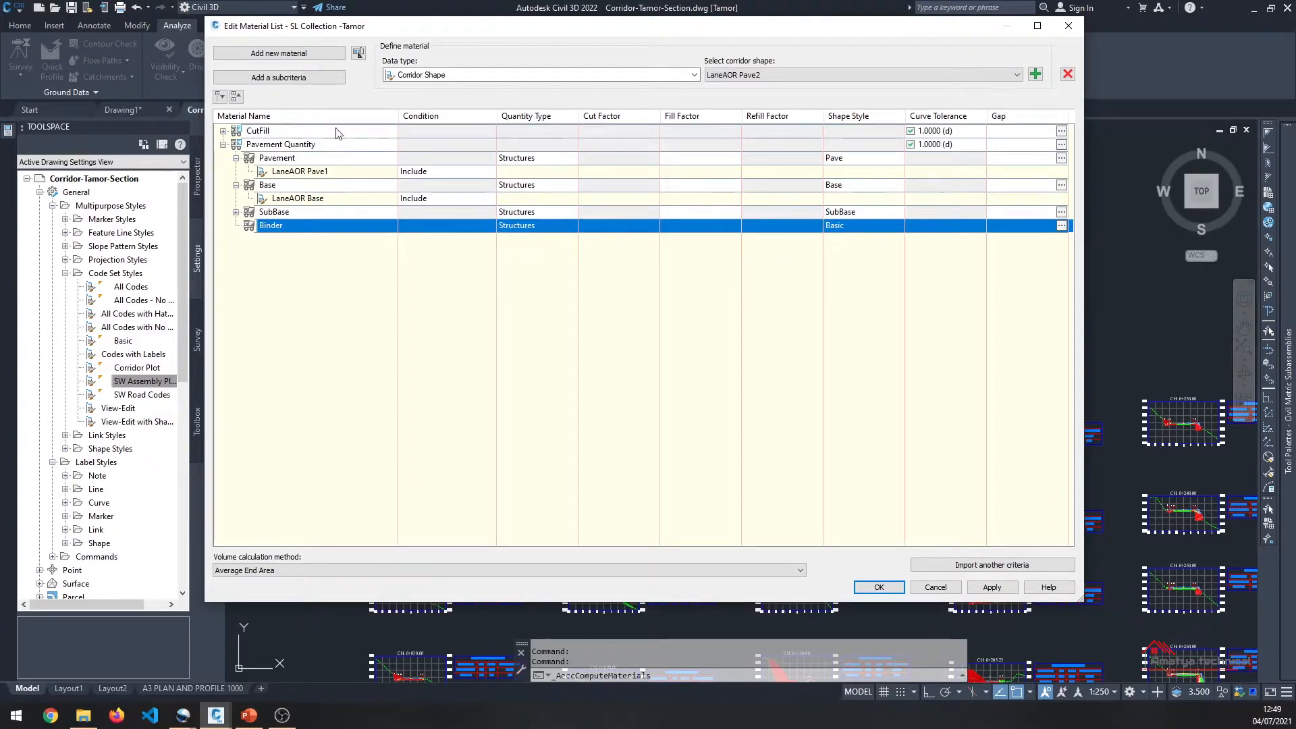
click(865, 71)
click(1035, 73)
click(300, 241)
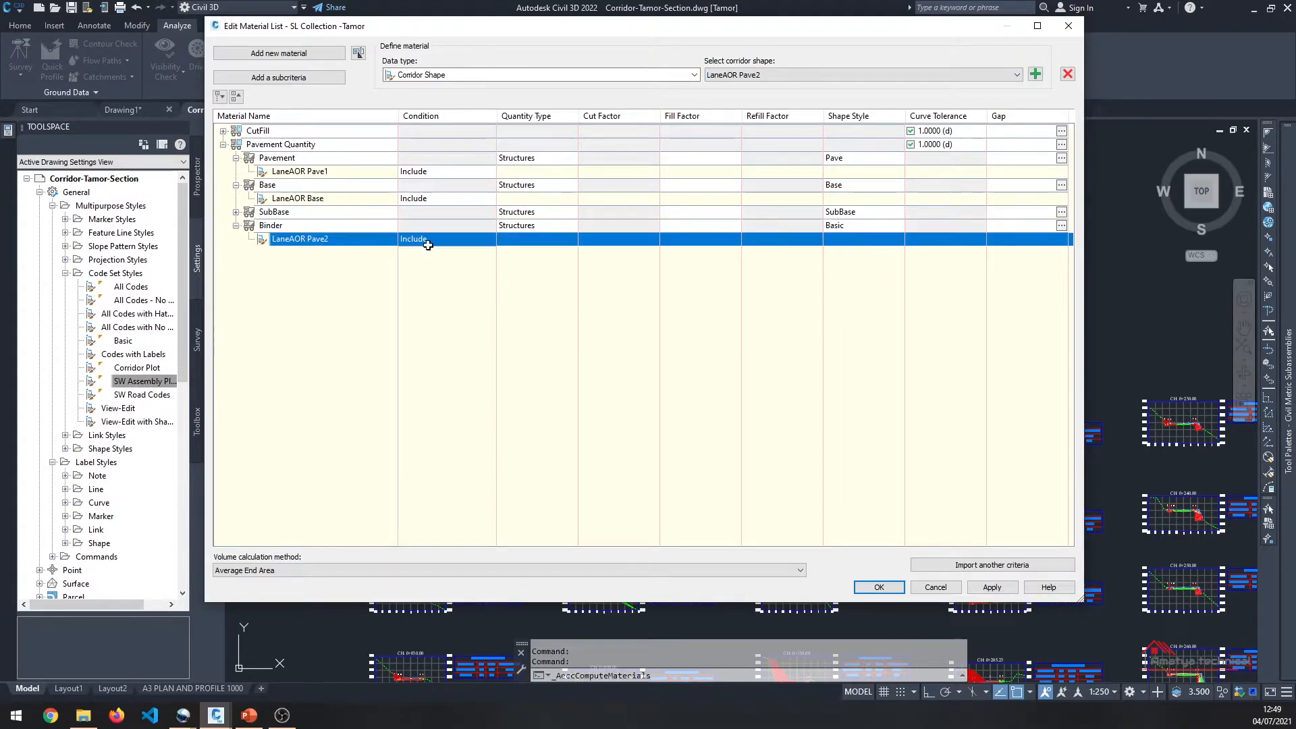
click(432, 246)
click(460, 260)
Step: Set the shape style of the Binder material to Pave1
click(860, 226)
click(591, 345)
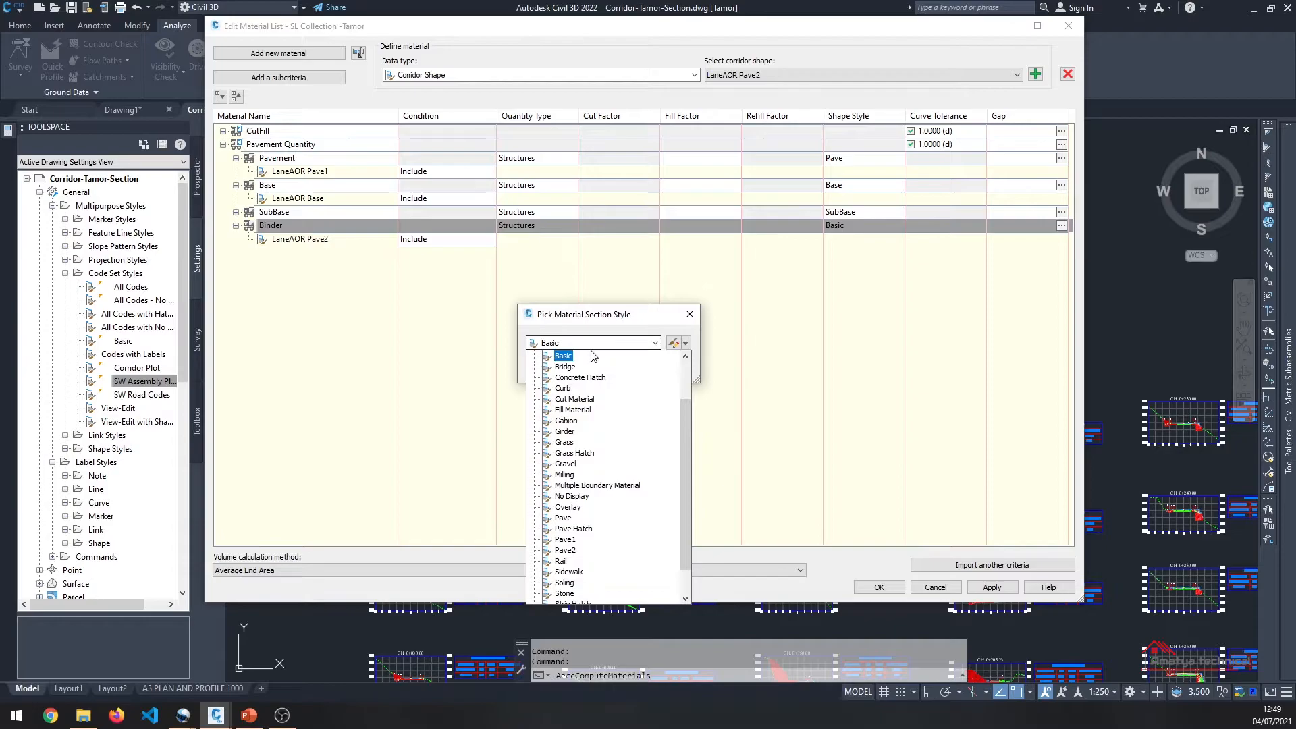
click(582, 563)
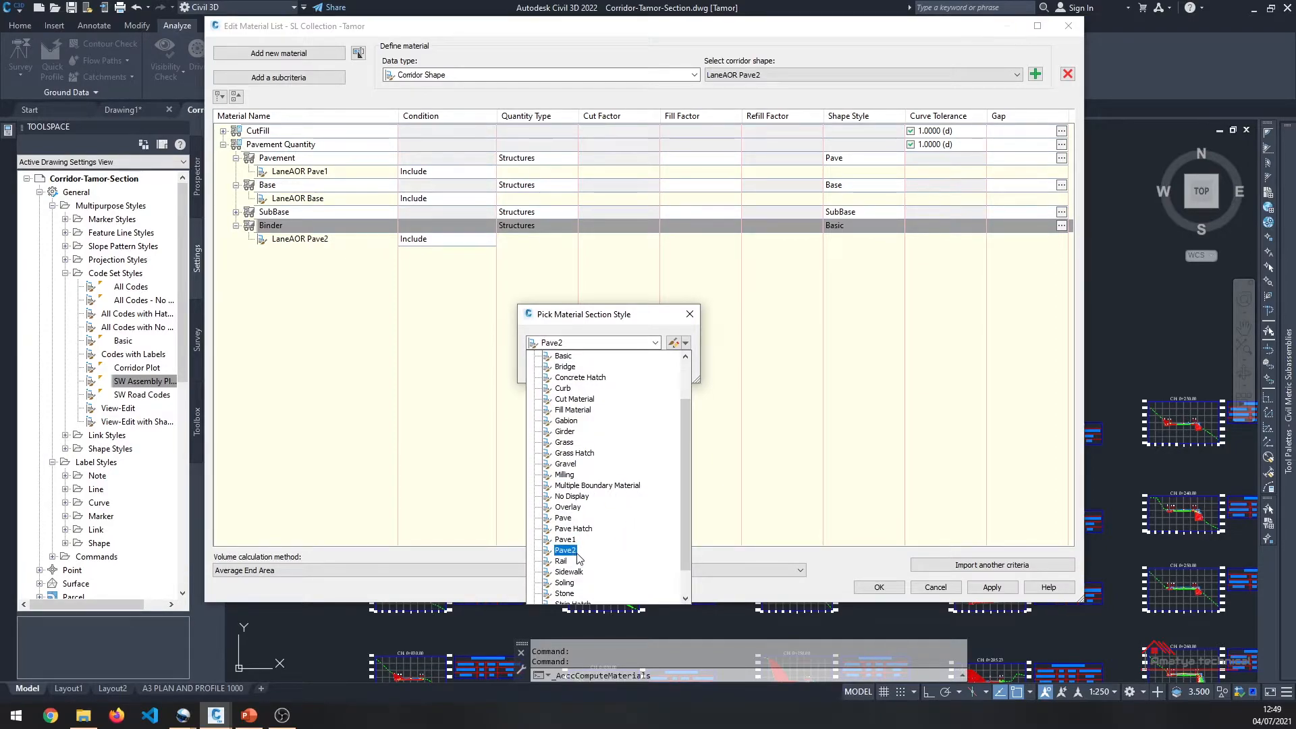
click(575, 540)
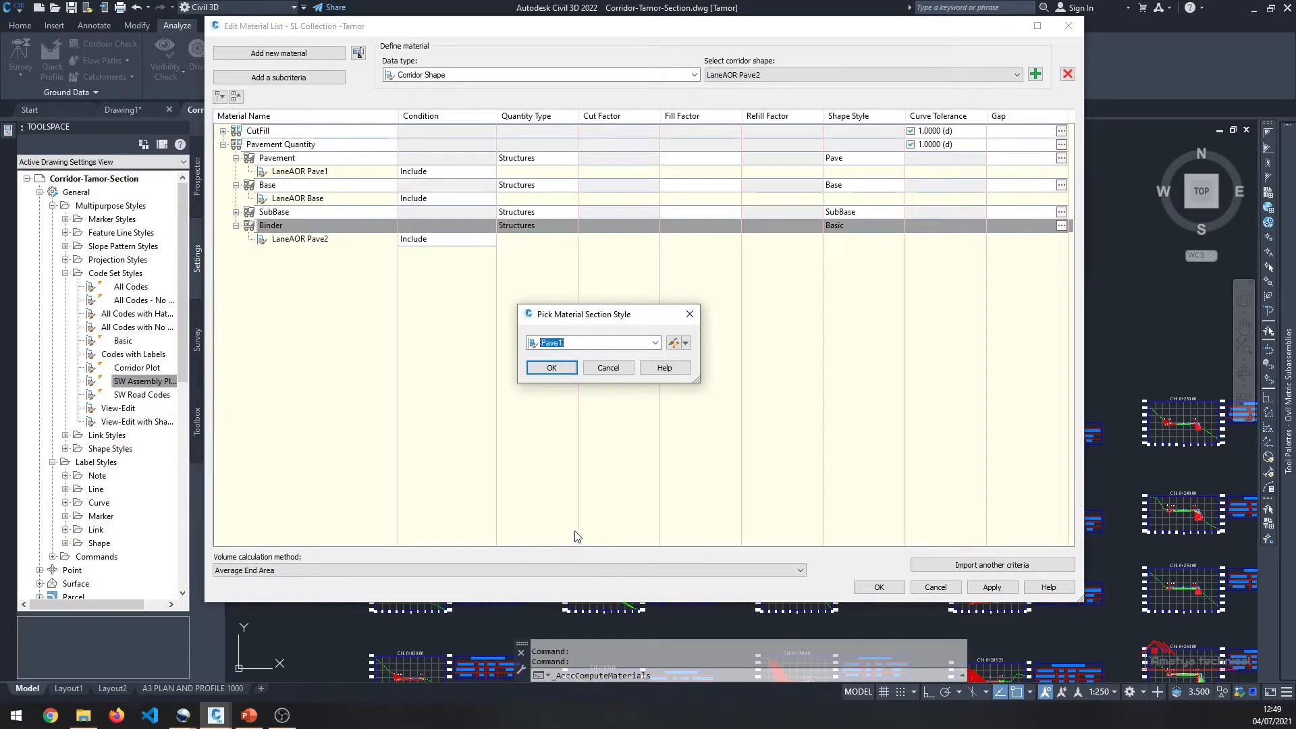
click(551, 368)
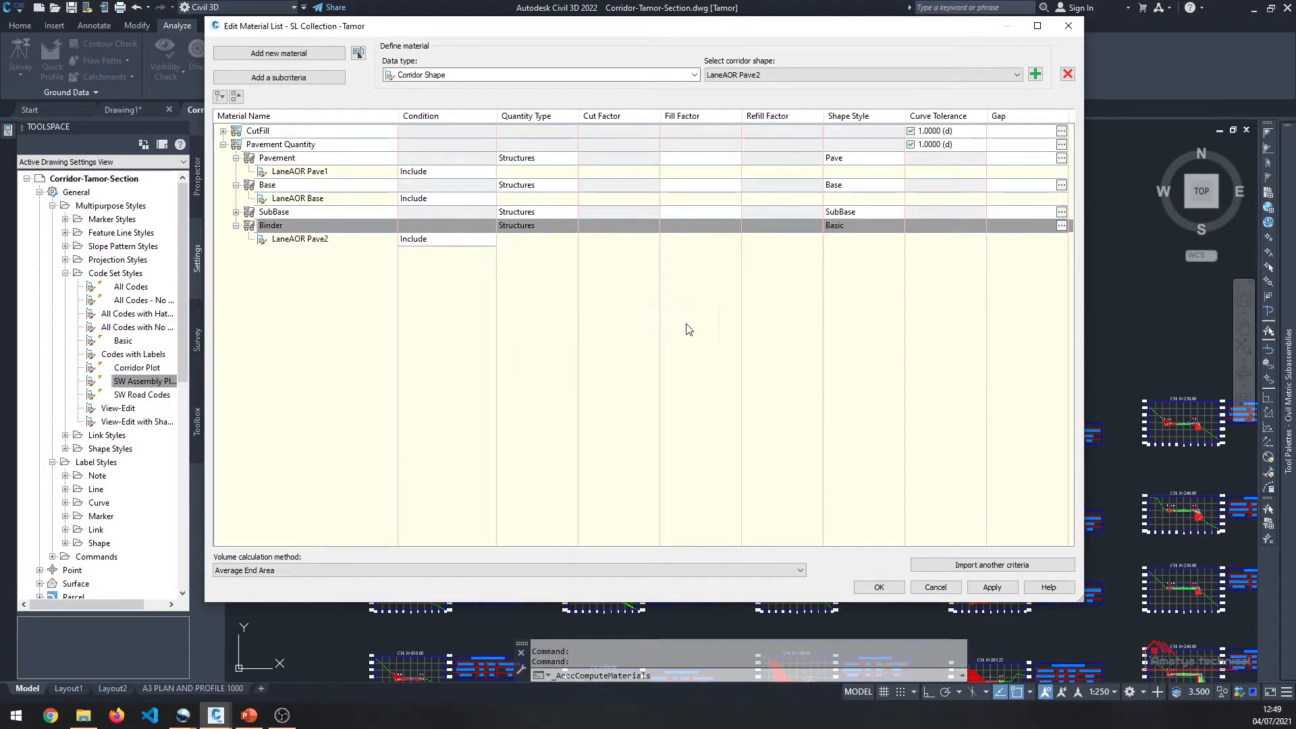
Step: Check the section style assigned to the Pavement material and the available alternatives
double_click(834, 156)
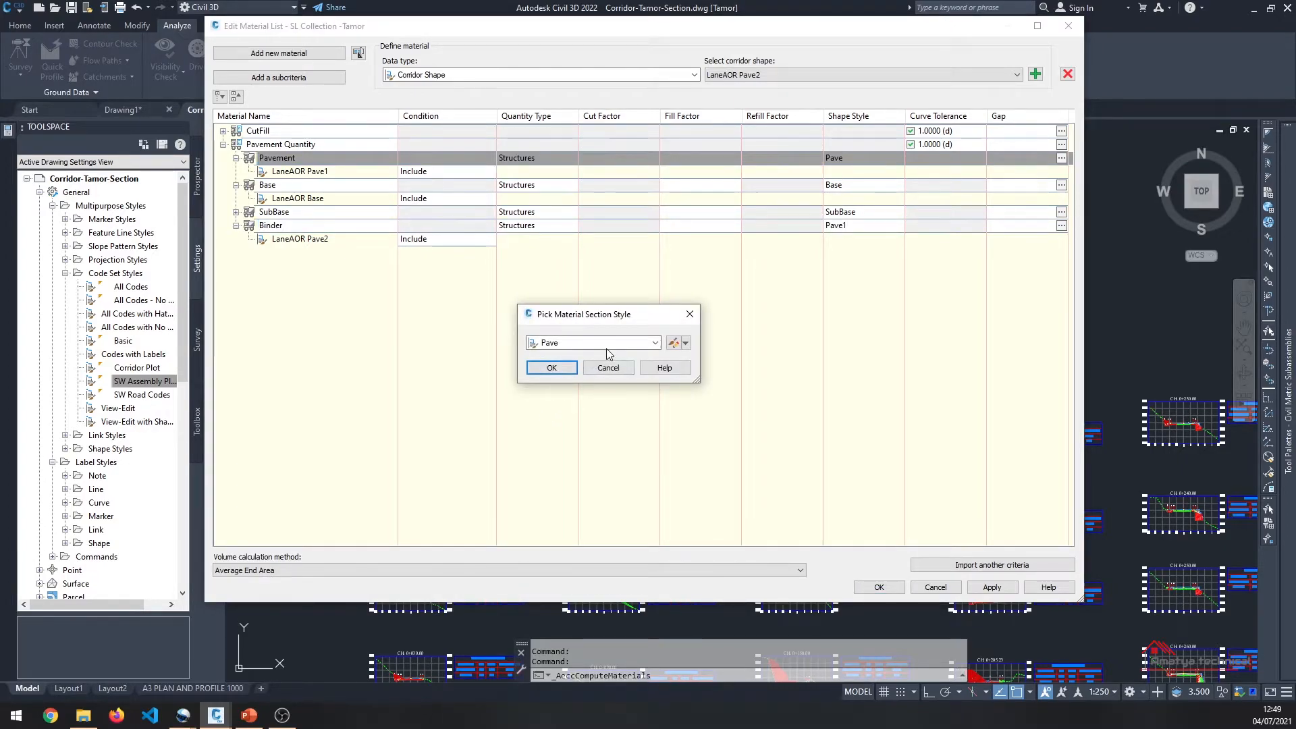
click(610, 345)
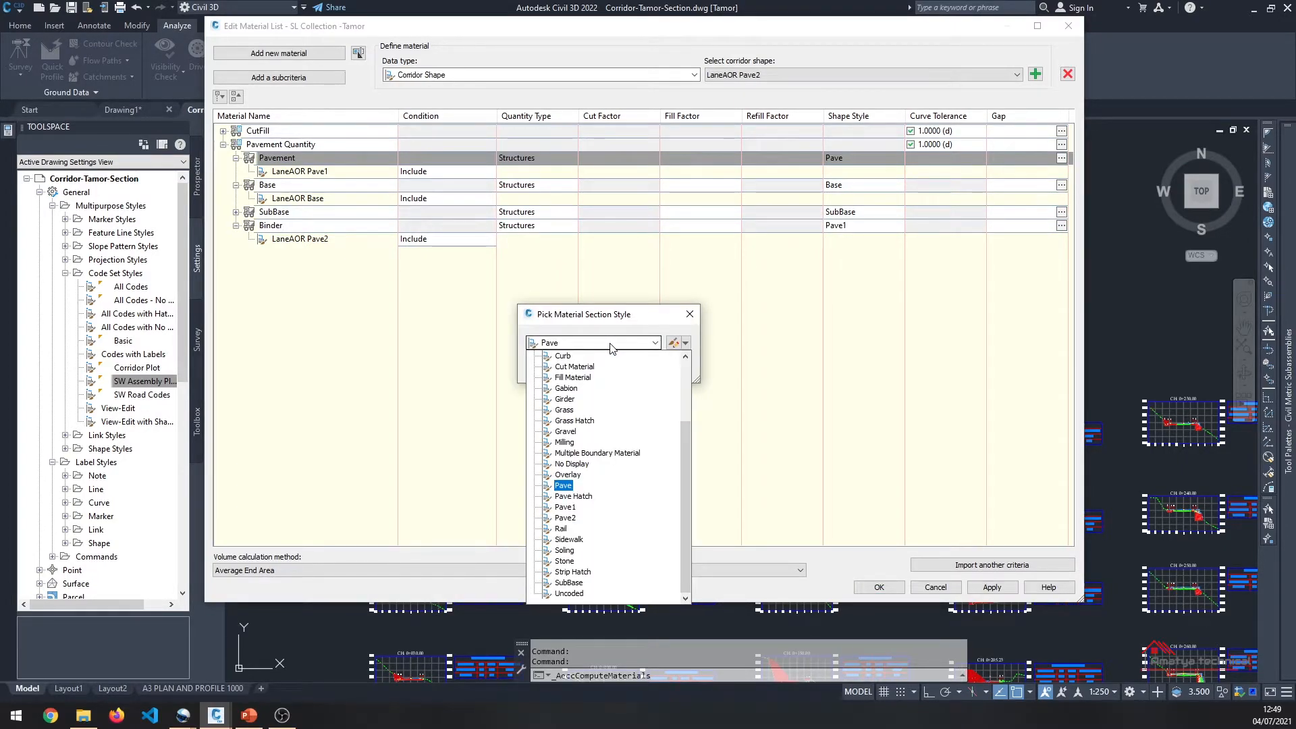
click(610, 345)
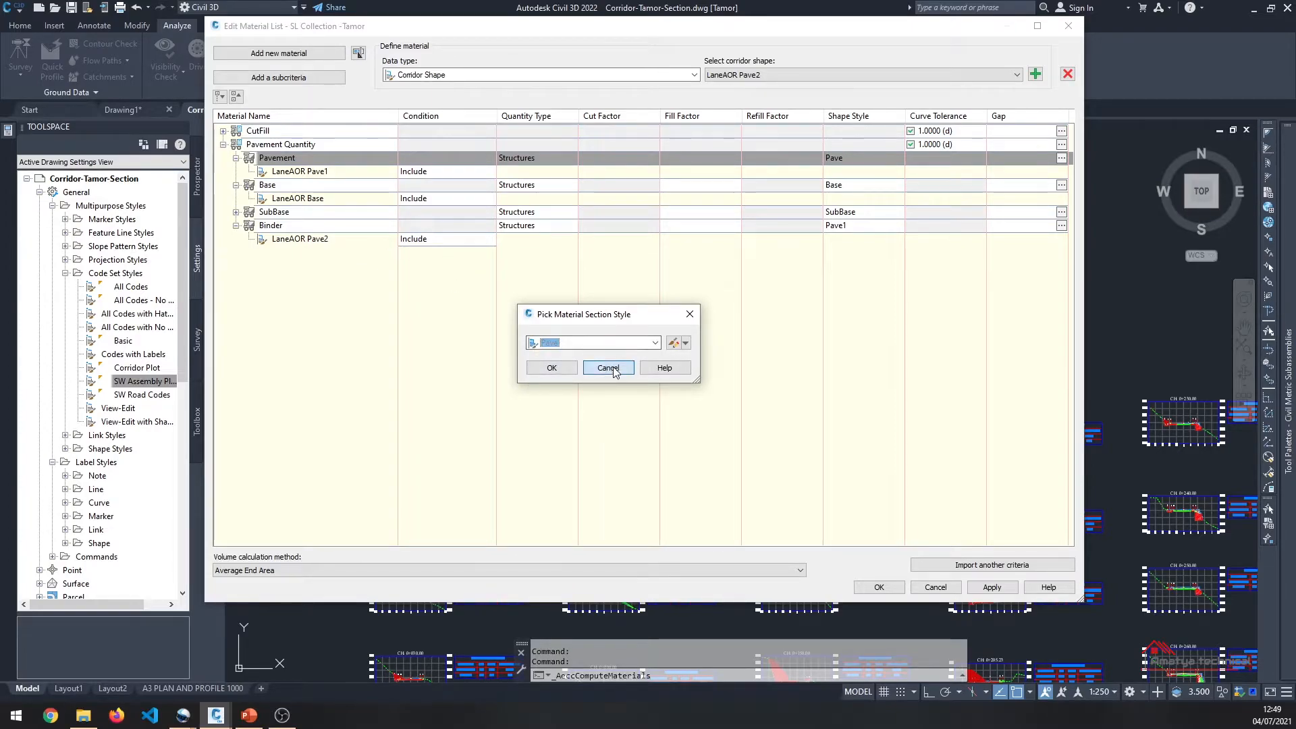
click(605, 365)
Step: Set the shape style of the Binder material to Pave2
click(879, 227)
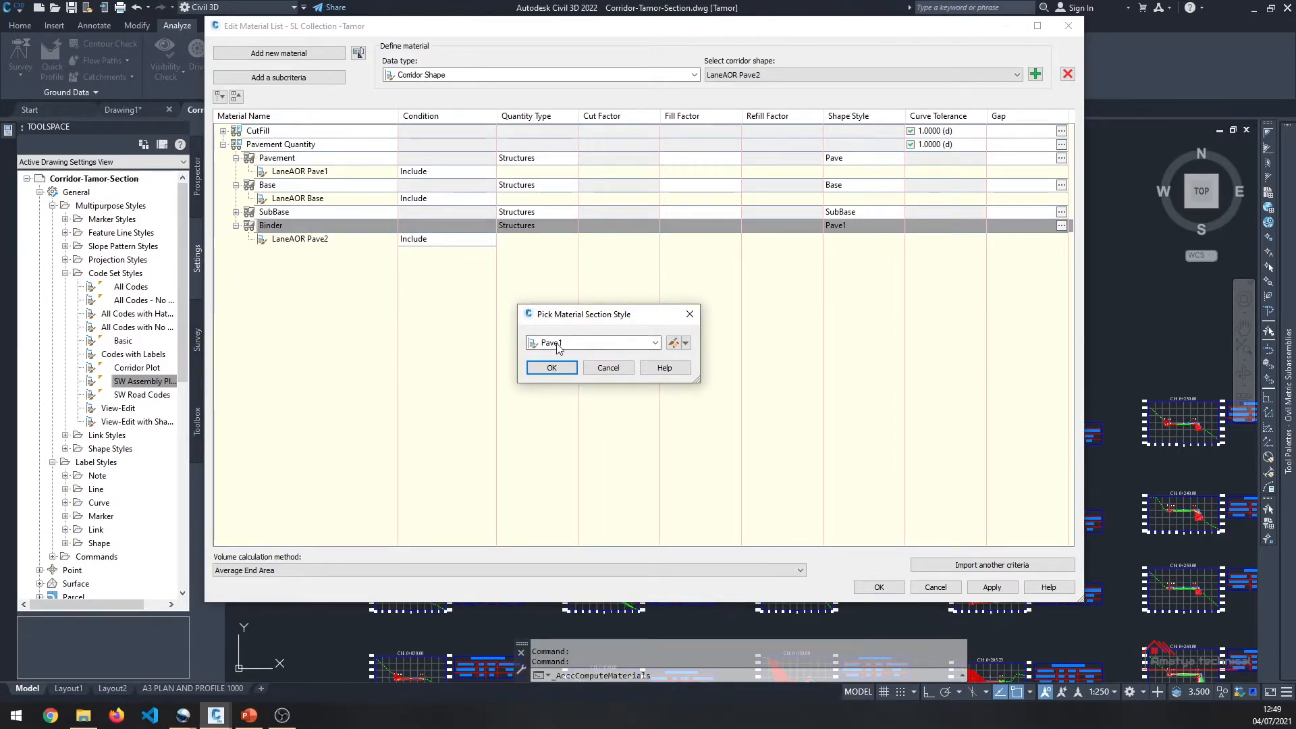
click(655, 343)
click(565, 517)
click(546, 368)
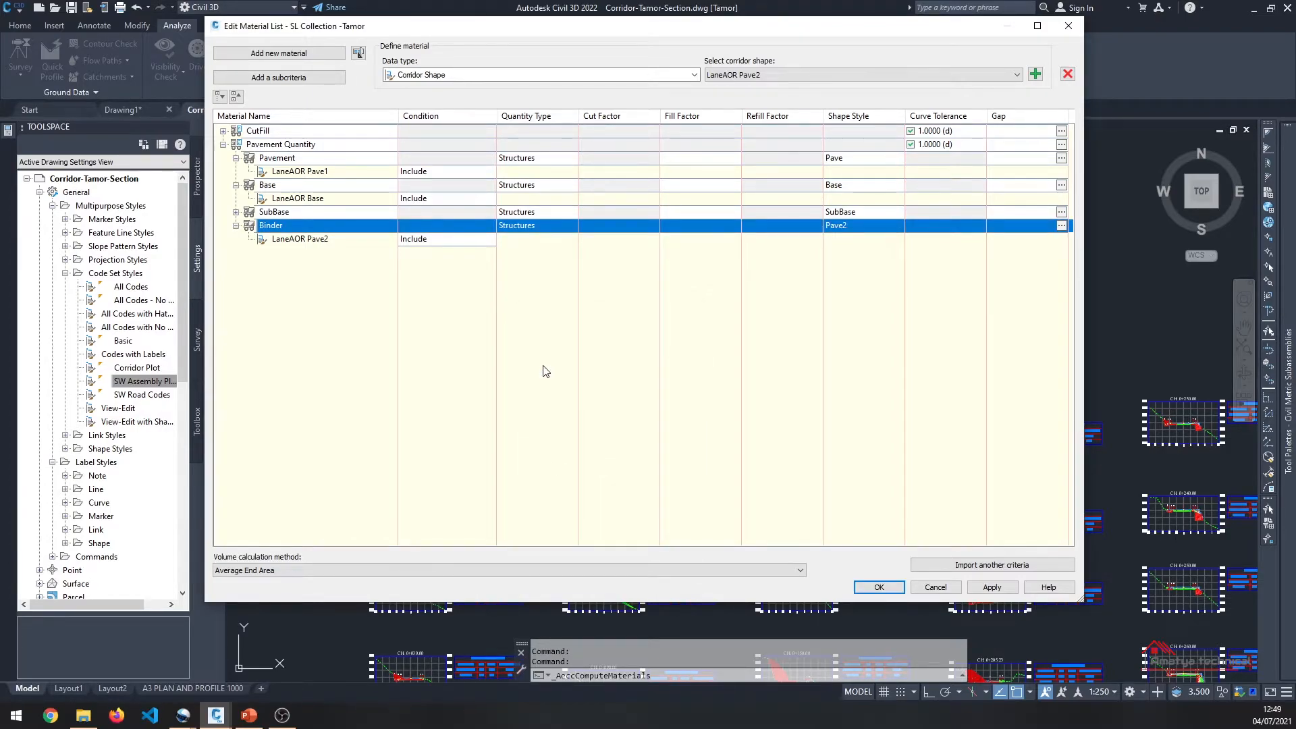
Step: Add a new material named Retaining Wall to the Pavement Quantity list with quantity type Structures
click(285, 54)
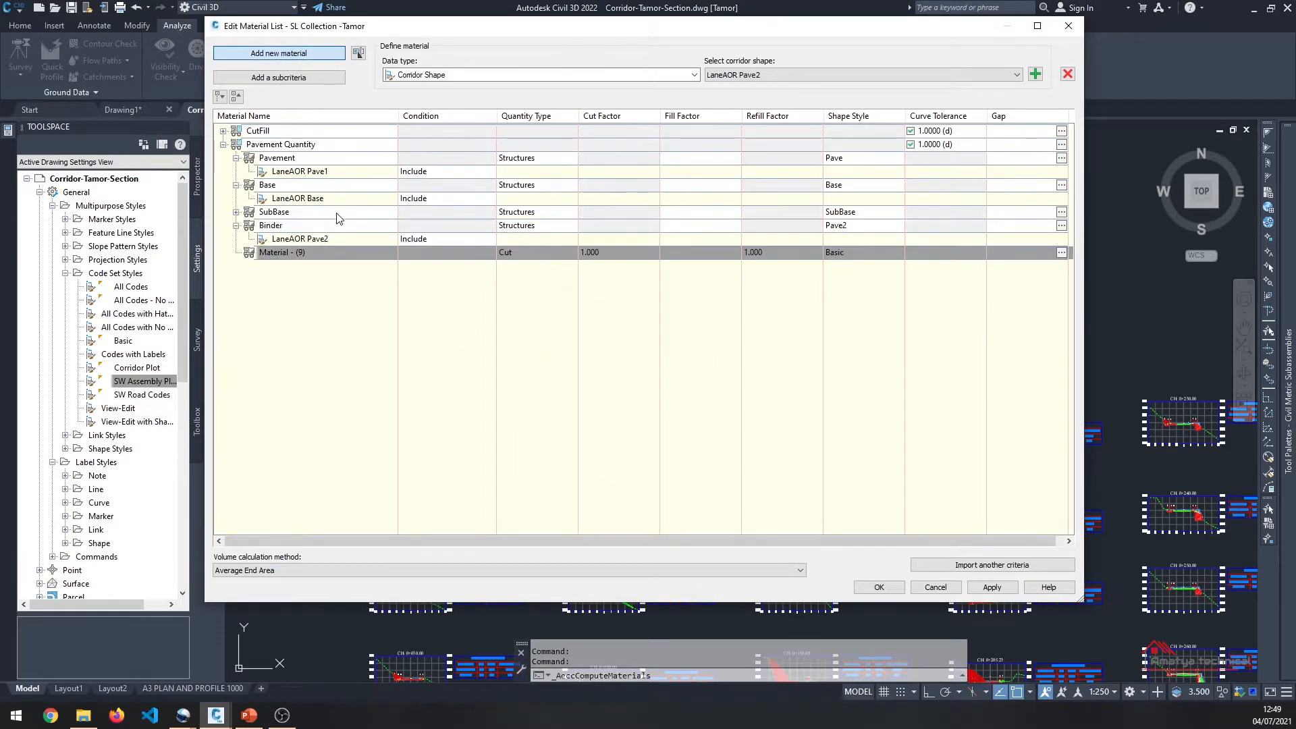
click(332, 254)
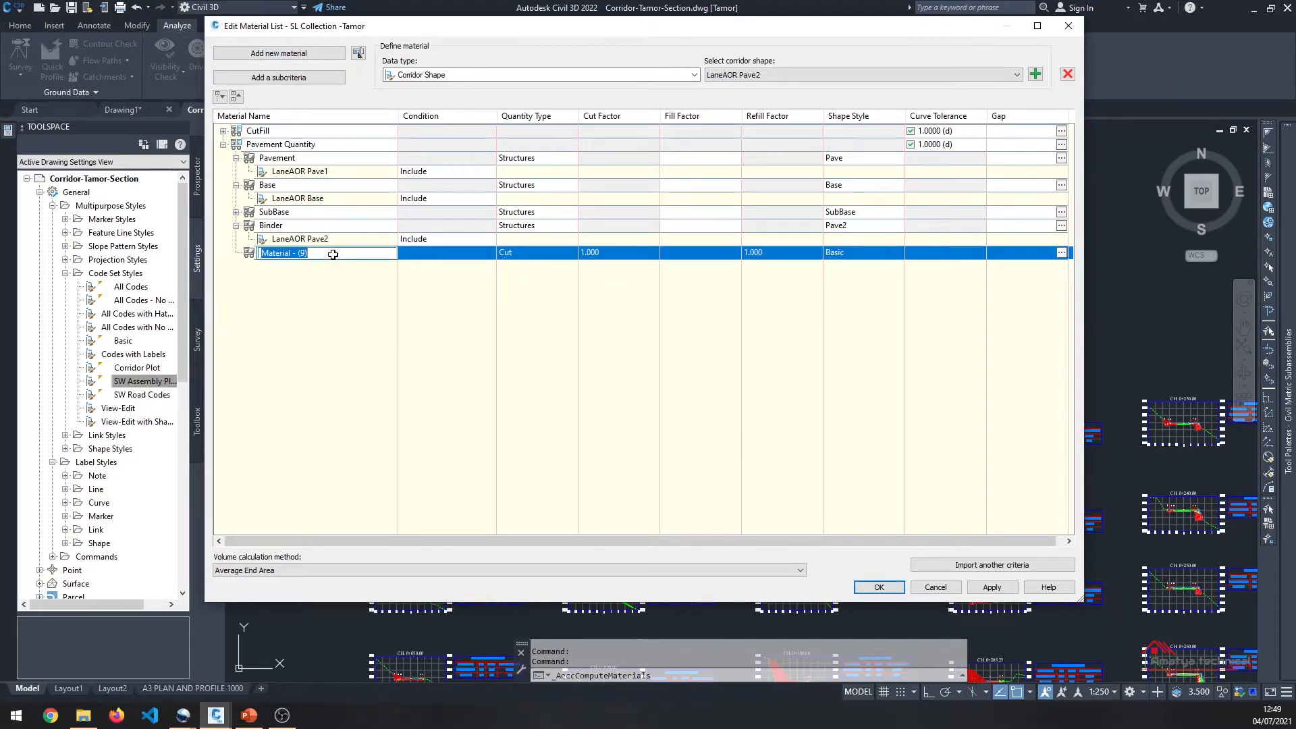
text(Retaining Wall)
key(Return)
click(545, 253)
click(535, 311)
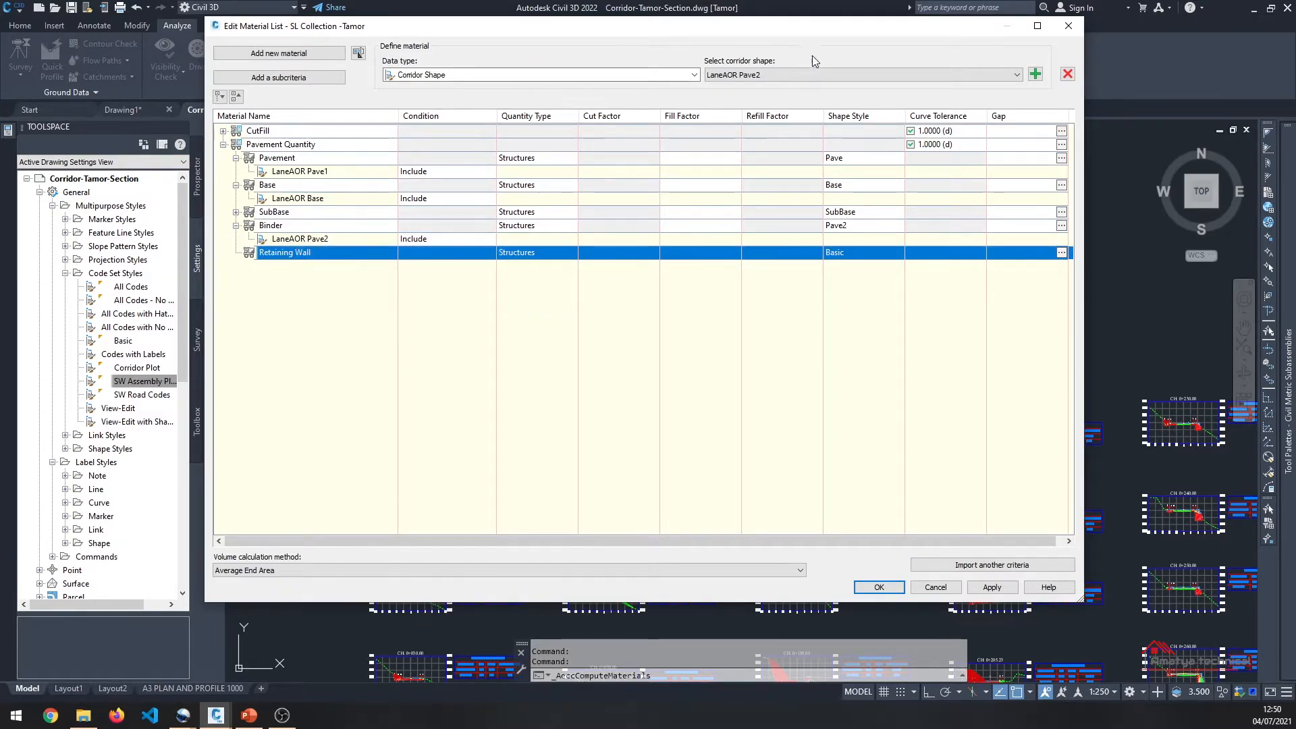
Step: Add the corridor shape LaneAOR Masonry to the Retaining Wall material
click(822, 75)
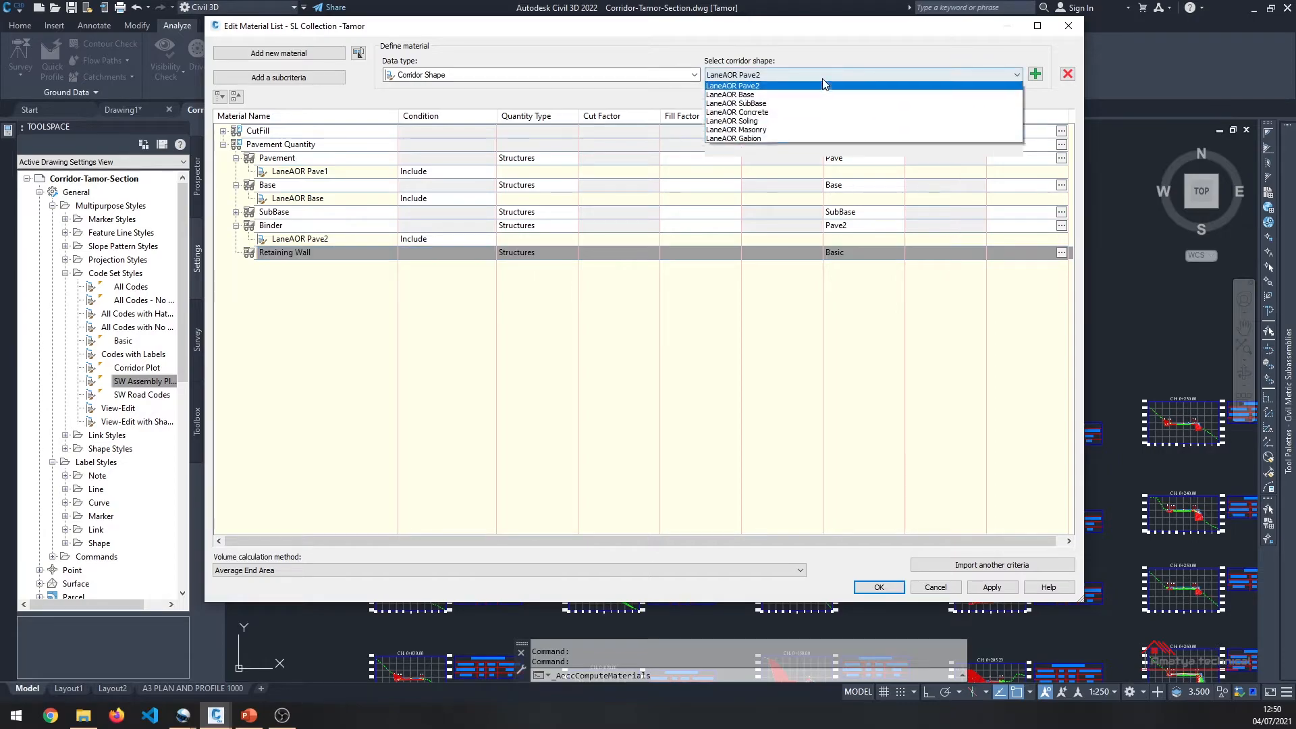
click(754, 141)
click(1035, 75)
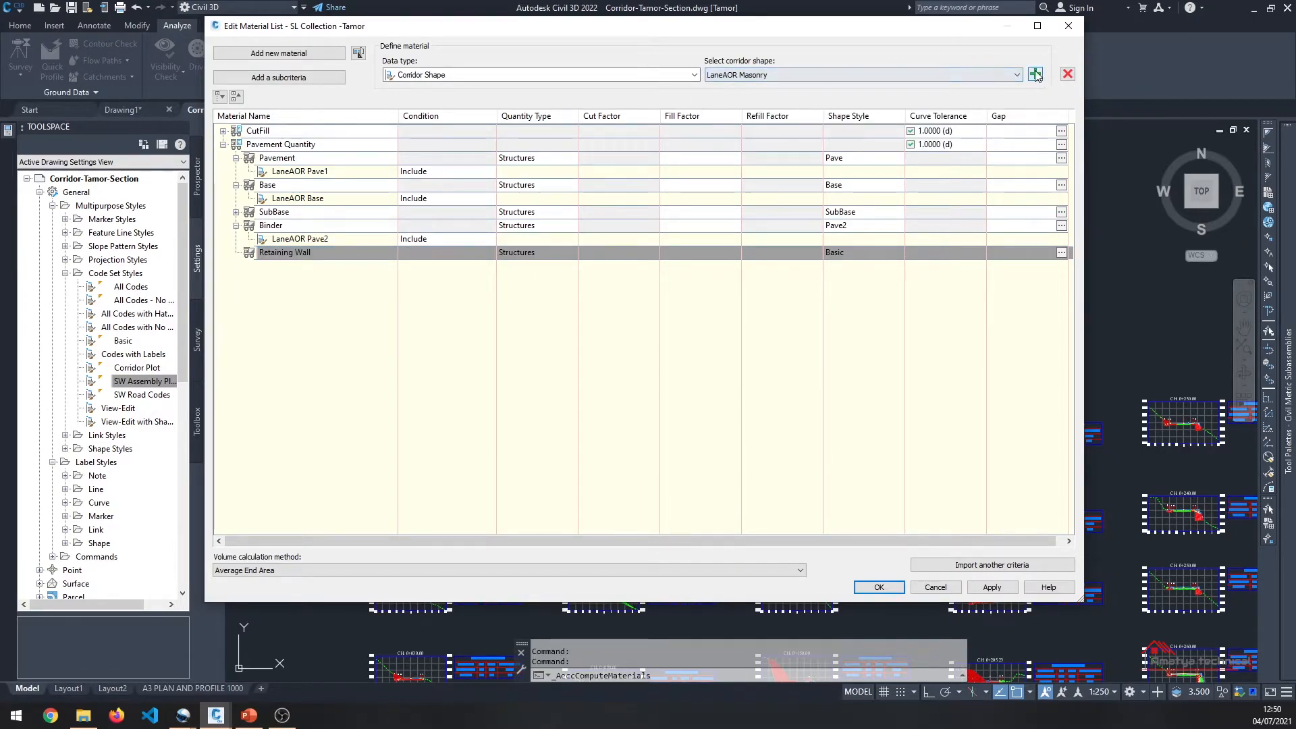
Step: Set the shape style of the Retaining Wall material to Stone
click(836, 252)
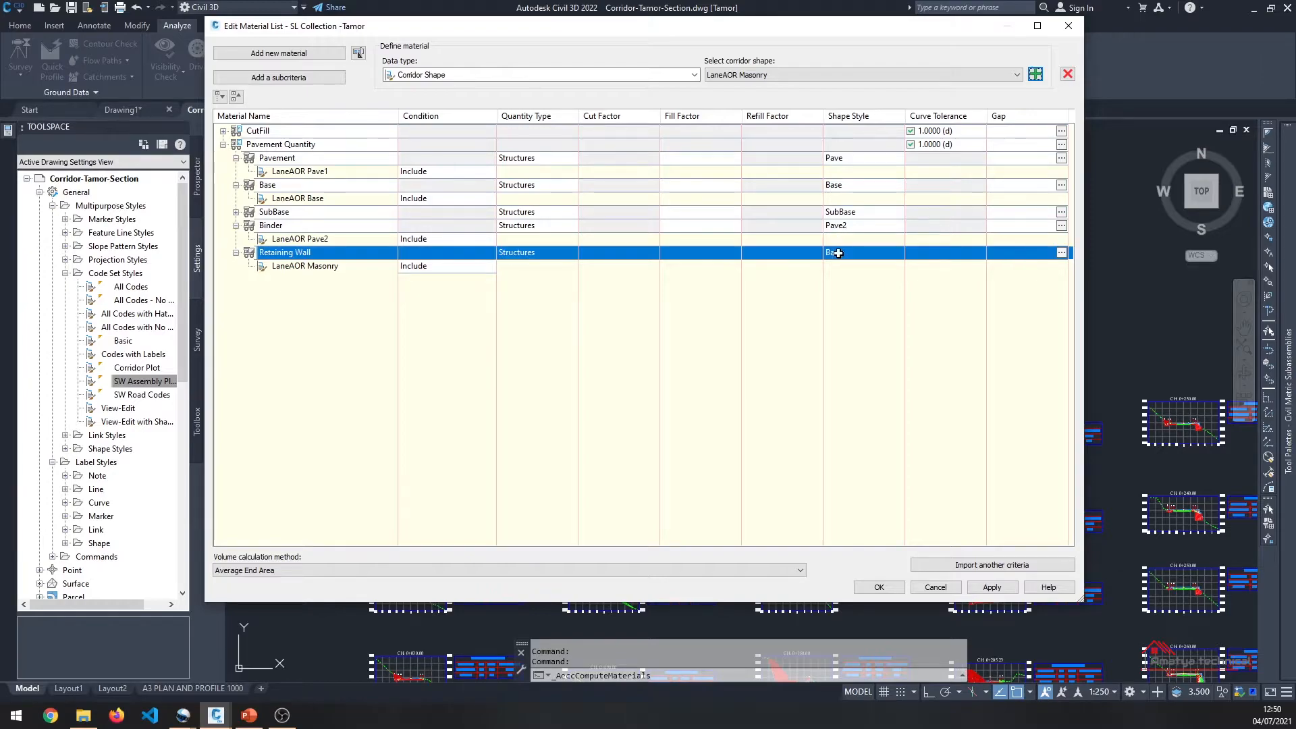
click(601, 342)
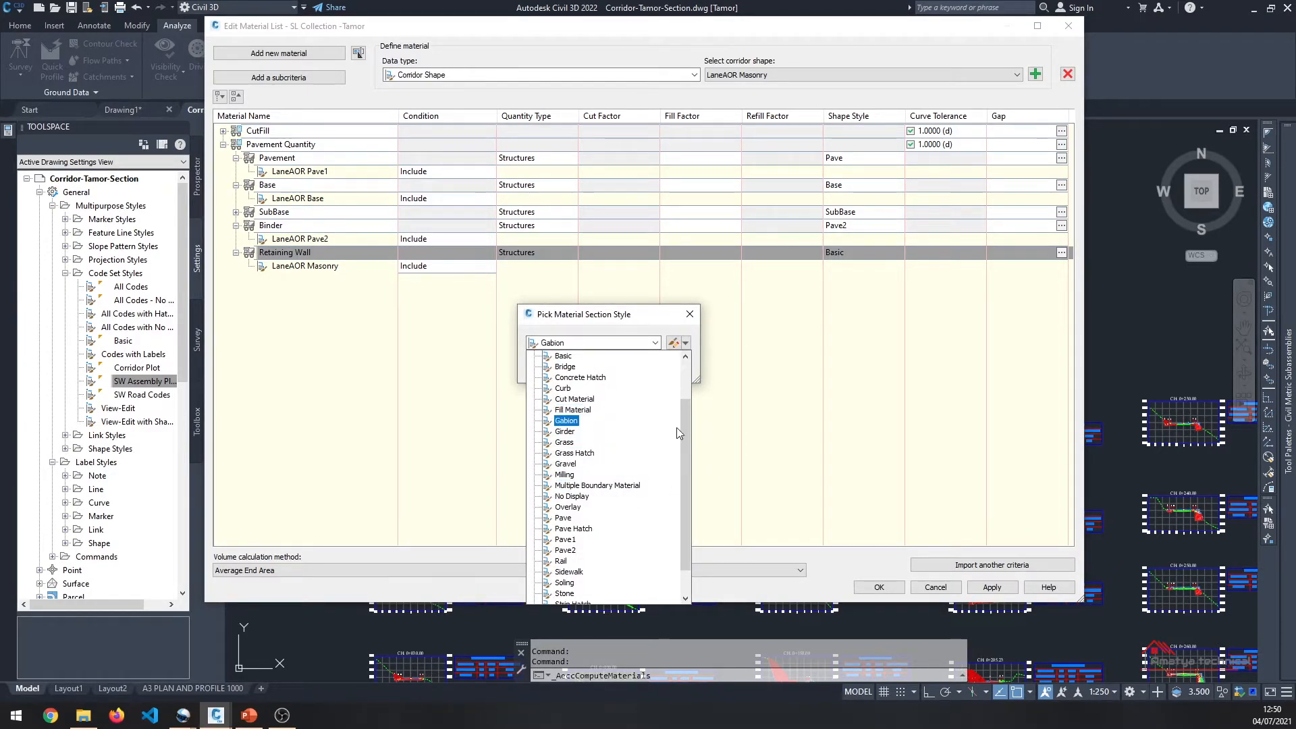
scroll(687, 434, down, 1)
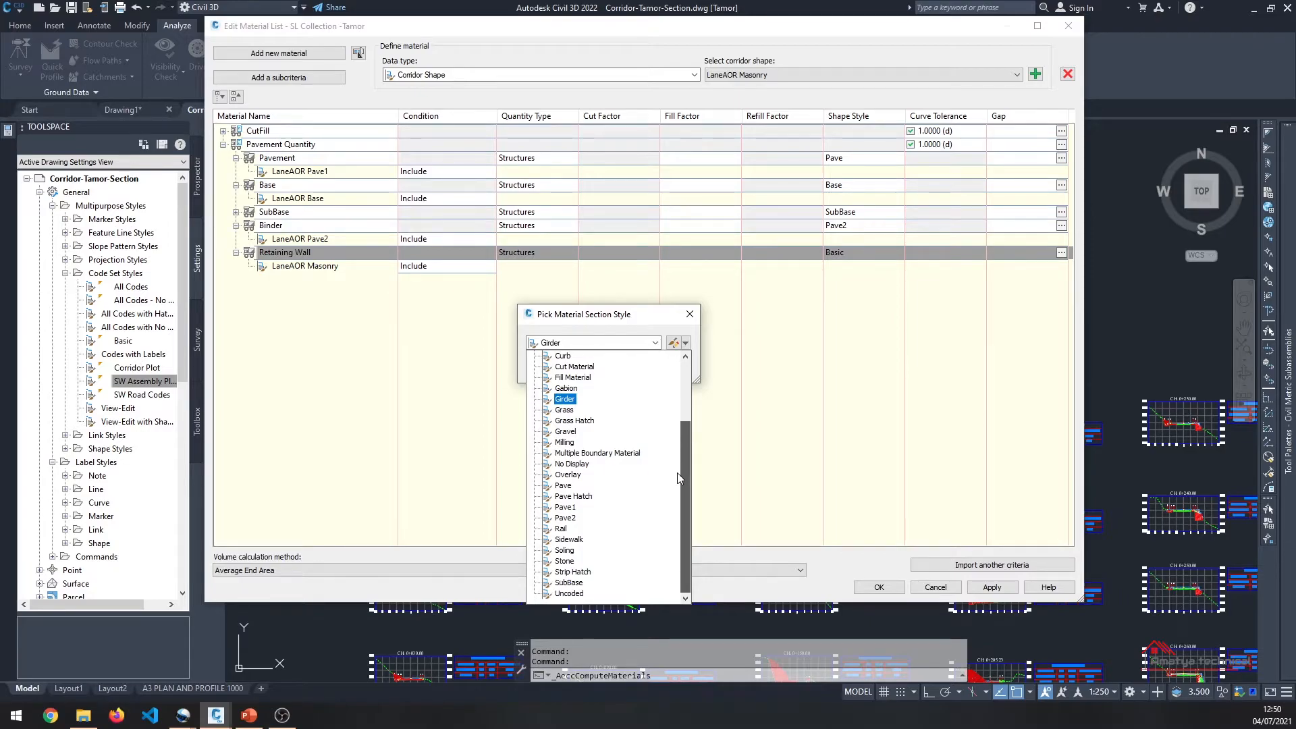
click(564, 561)
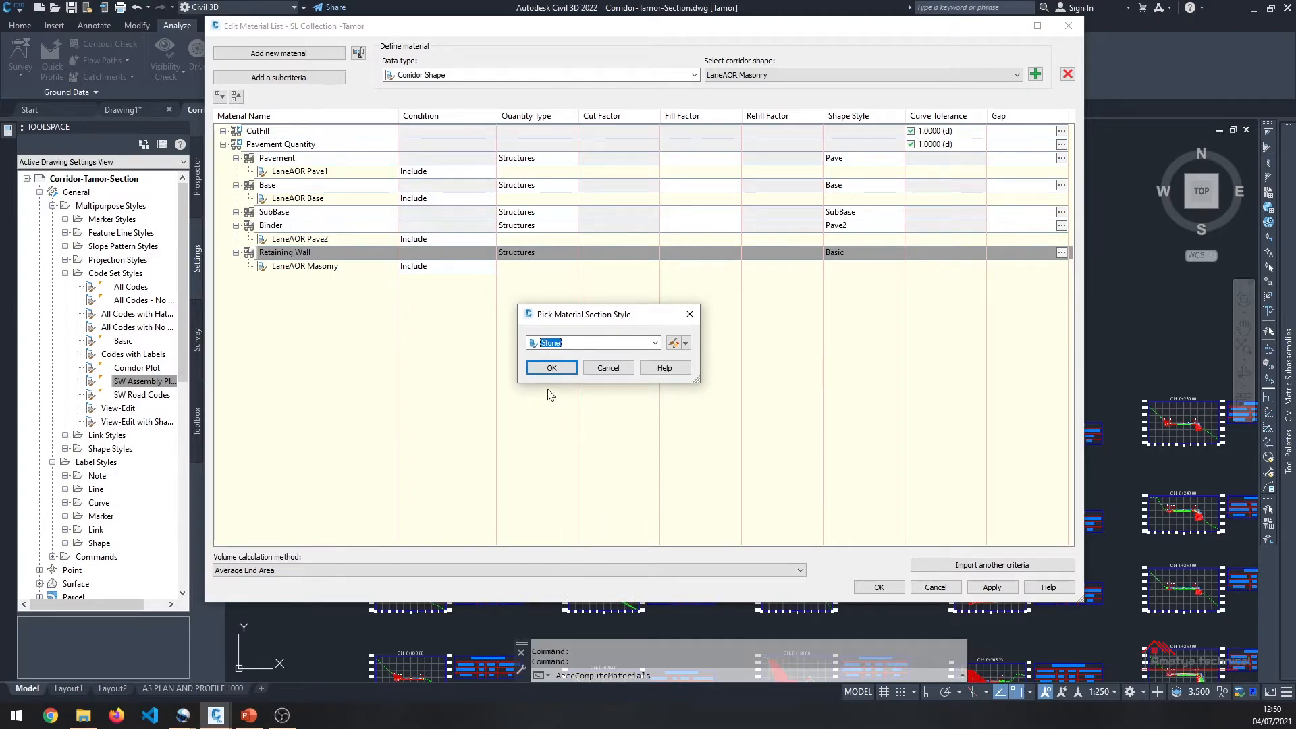
click(551, 367)
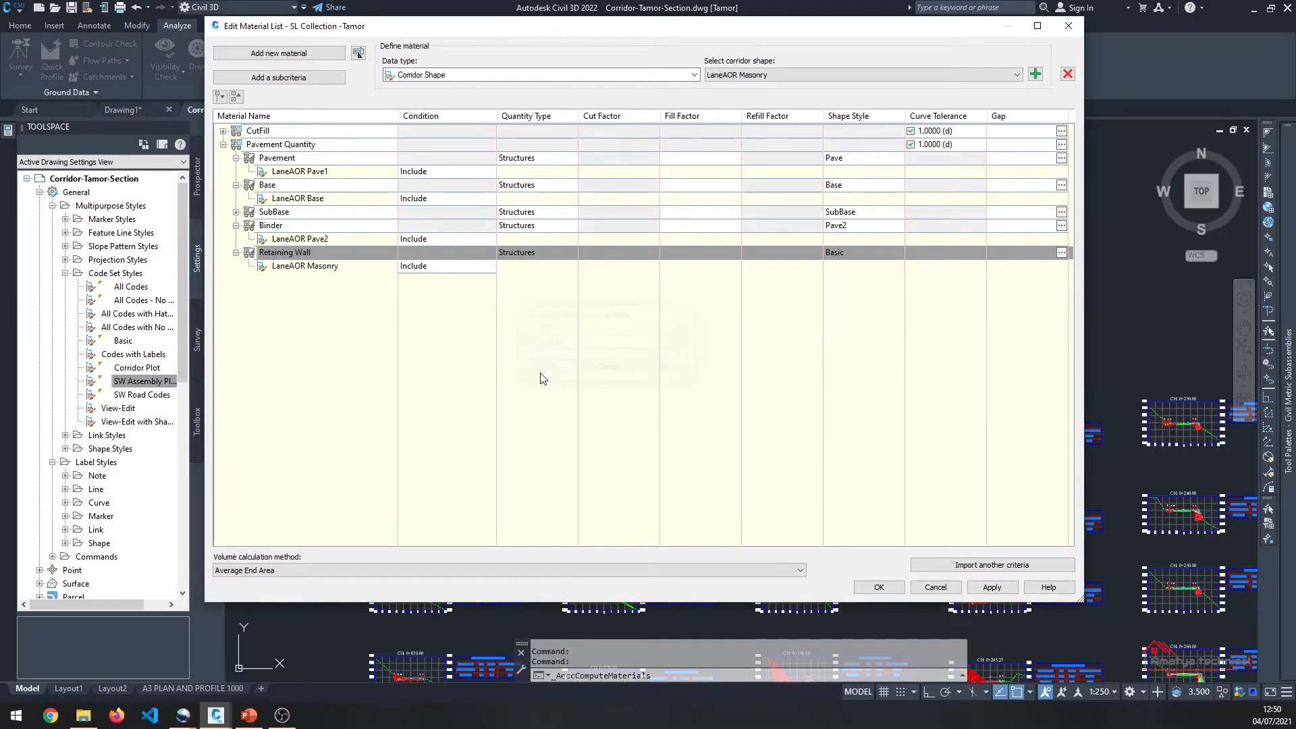
Step: Add a new material named Gabion Wall to the Pavement Quantity list with quantity type Structures
click(293, 53)
click(325, 279)
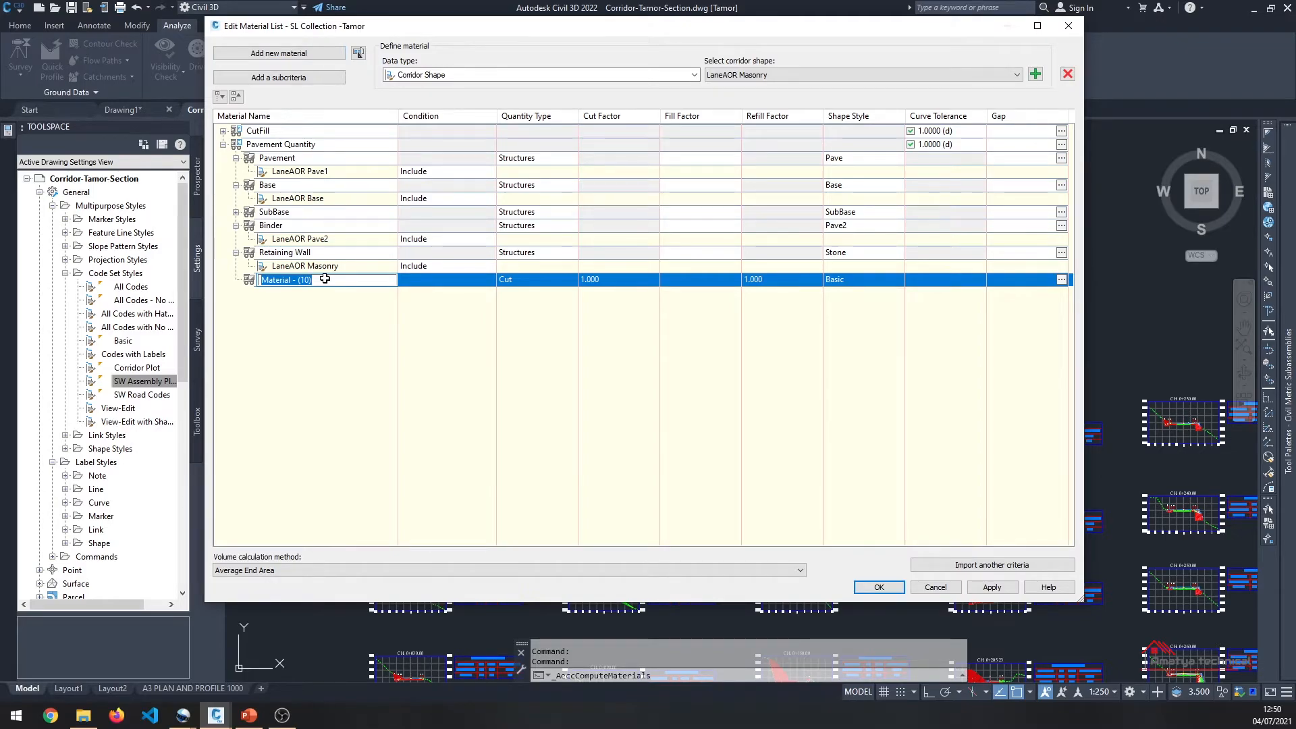
text(Gabion Wall)
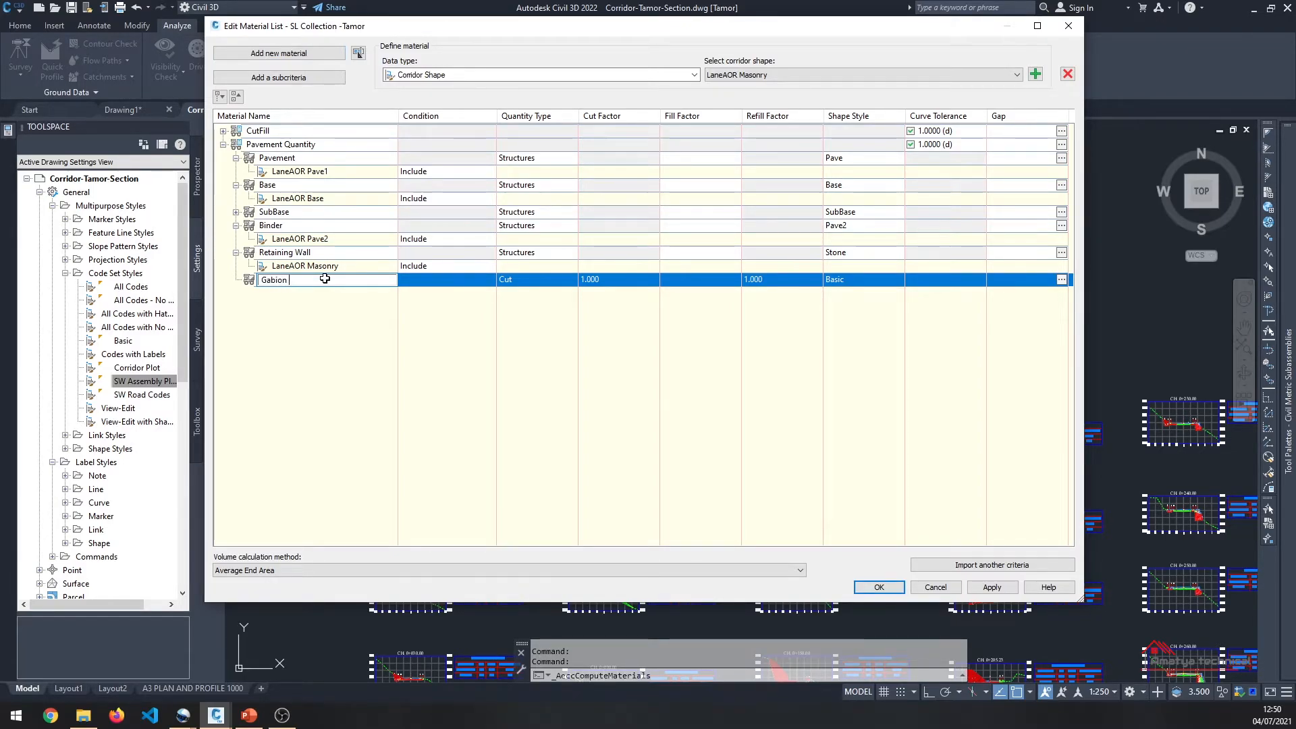
key(Return)
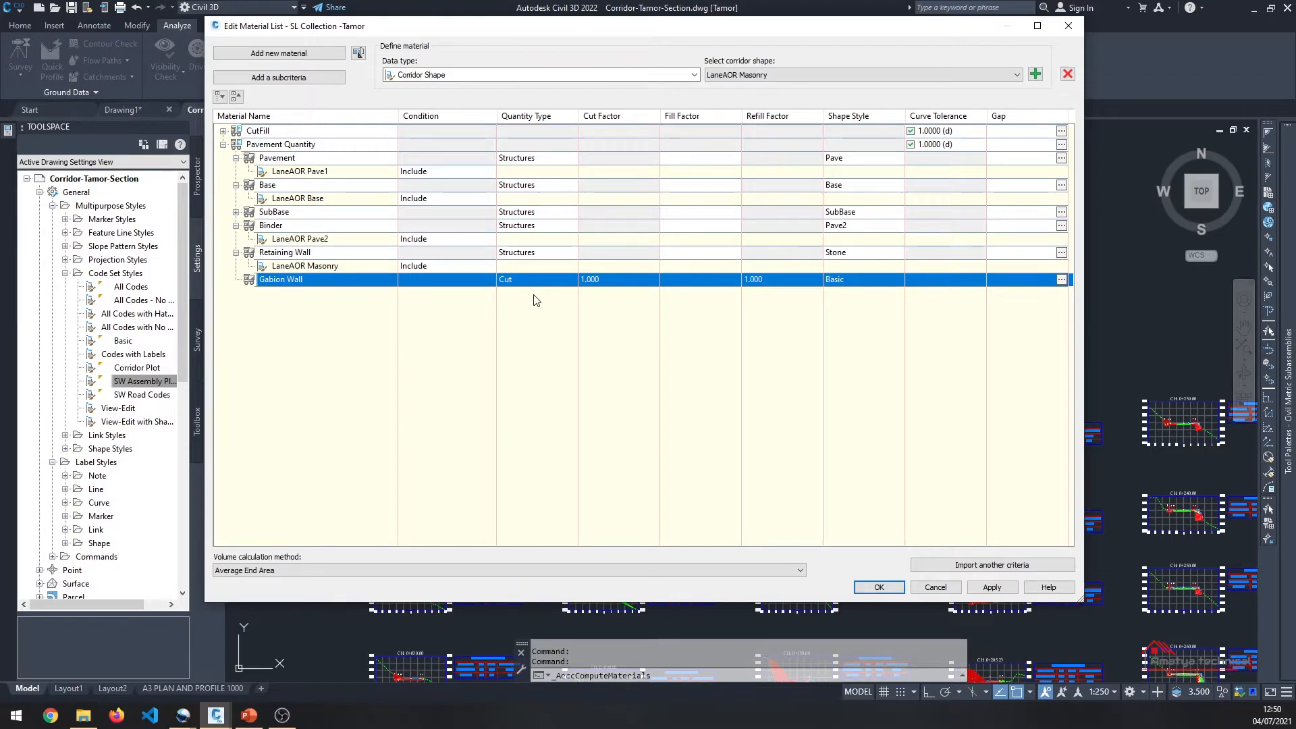
click(533, 279)
click(517, 334)
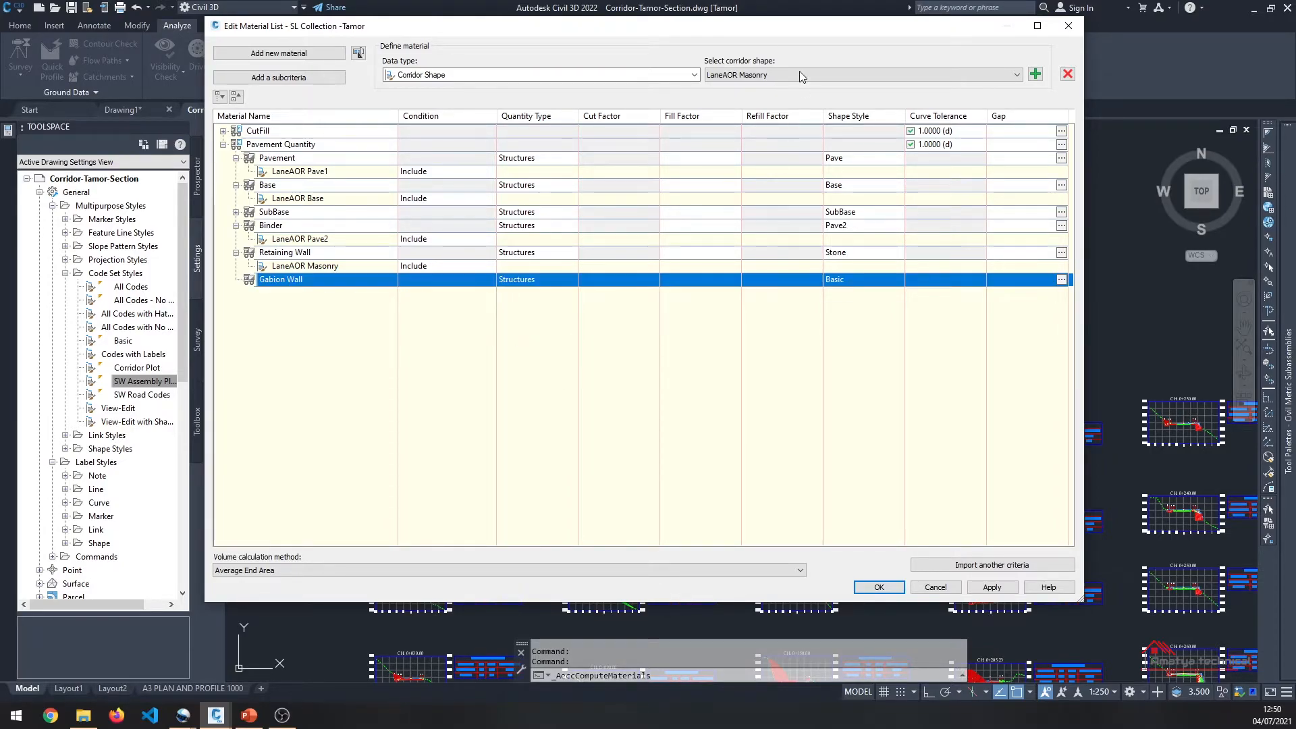
Step: Add the corridor shape LaneAOR Gabion to the Gabion Wall material and set its shape style to Gabion
click(800, 73)
click(758, 148)
click(1036, 74)
click(869, 278)
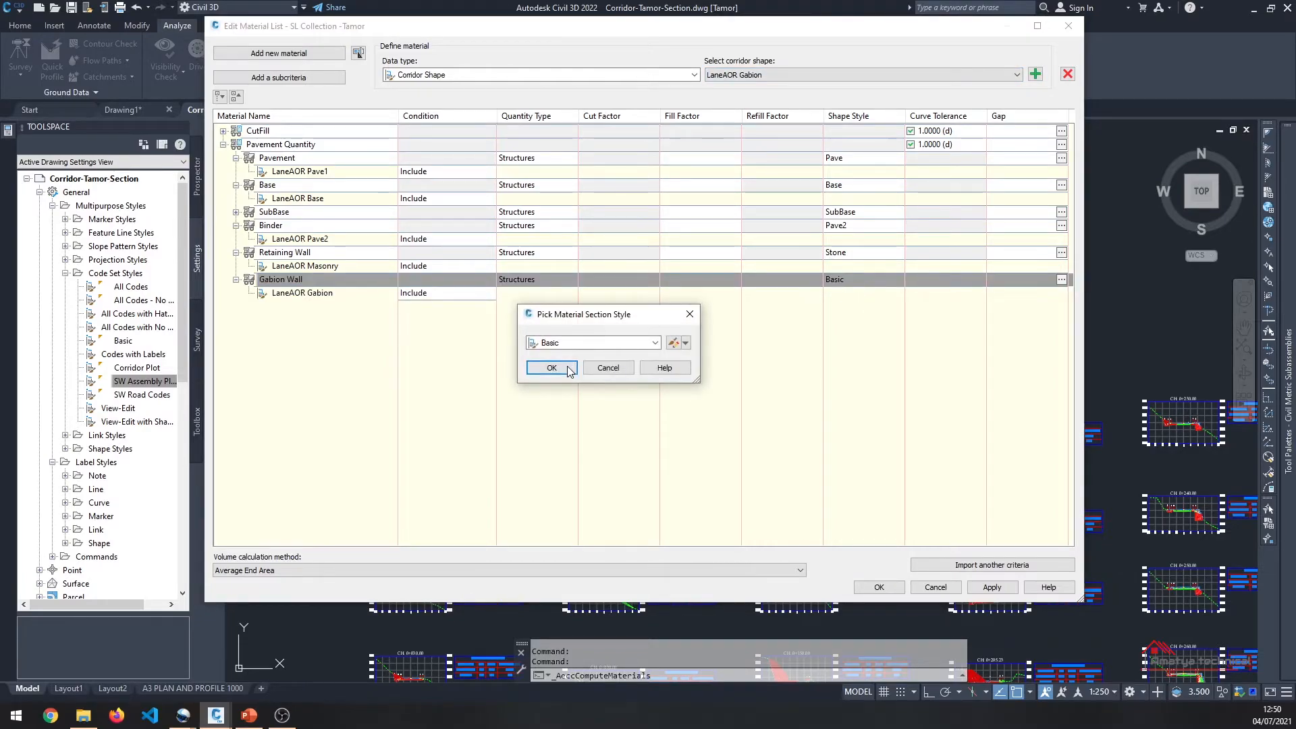
click(581, 344)
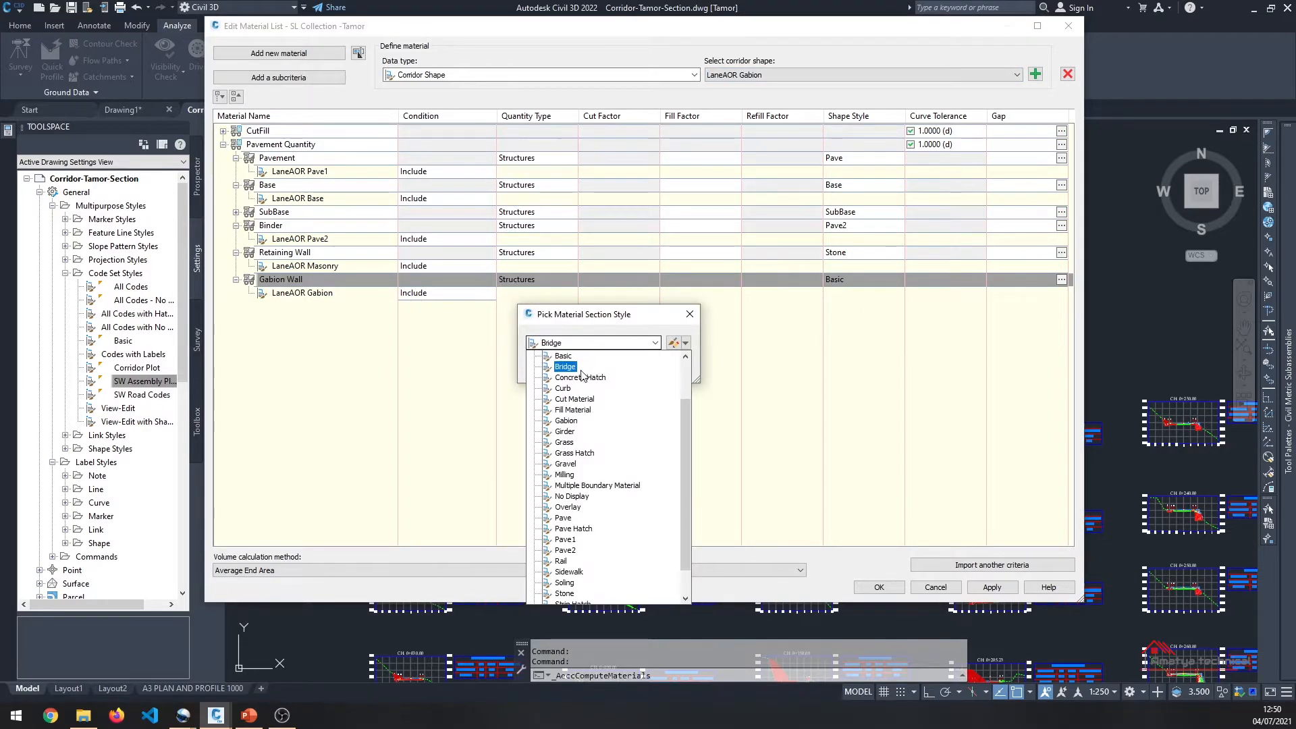
click(565, 420)
click(560, 370)
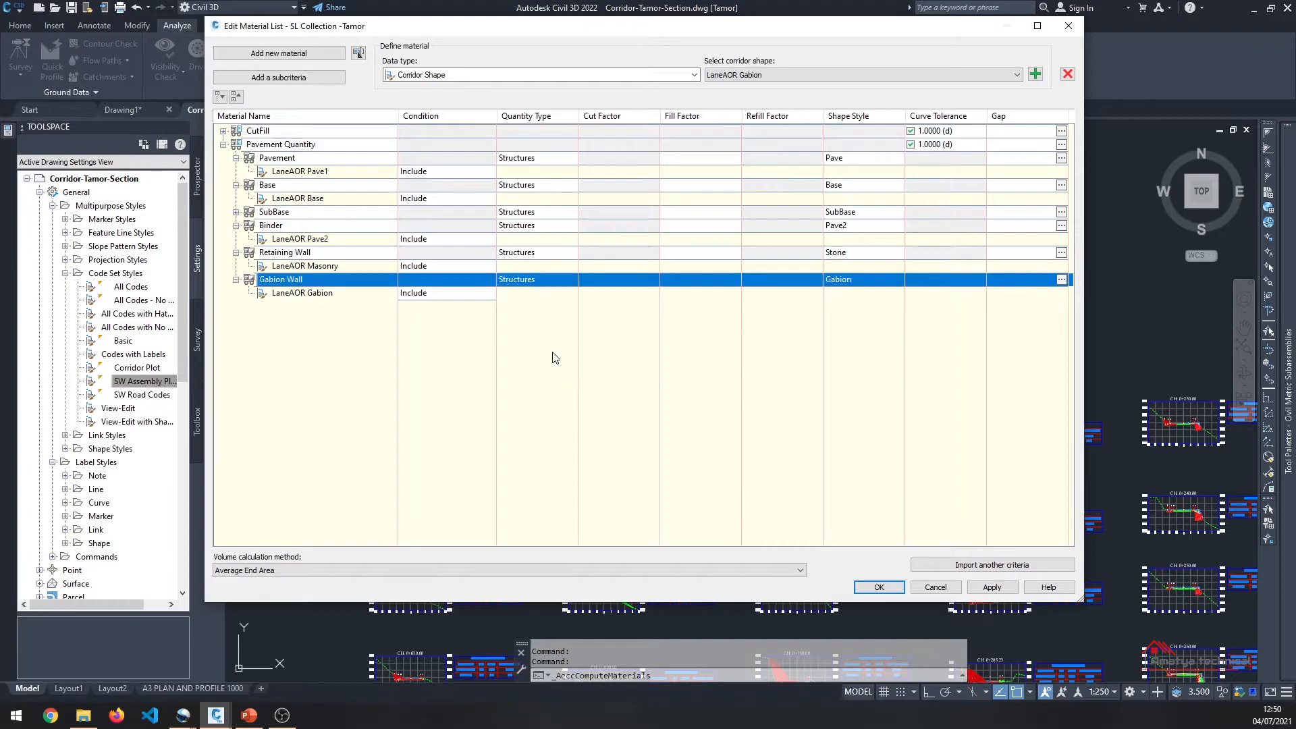
Step: Add a new material named Concrete M15 drain to the Pavement Quantity list
click(292, 53)
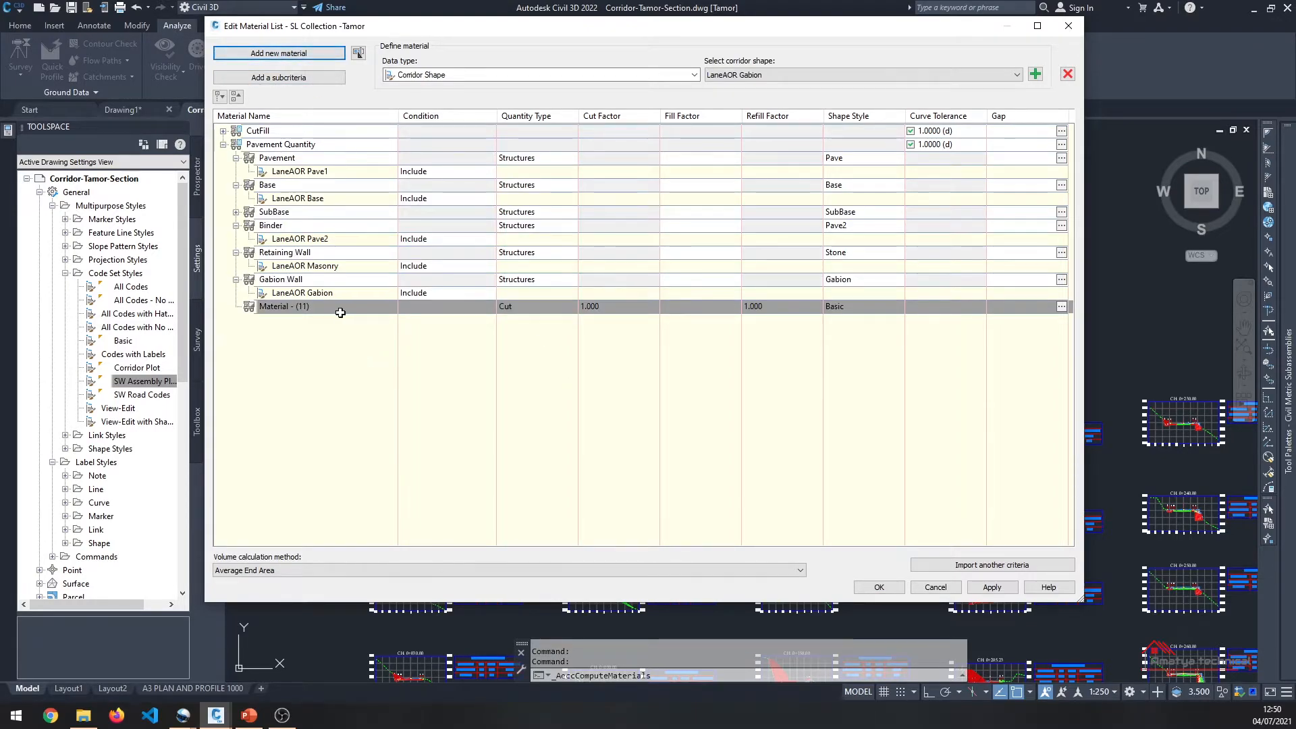
click(339, 308)
text(C)
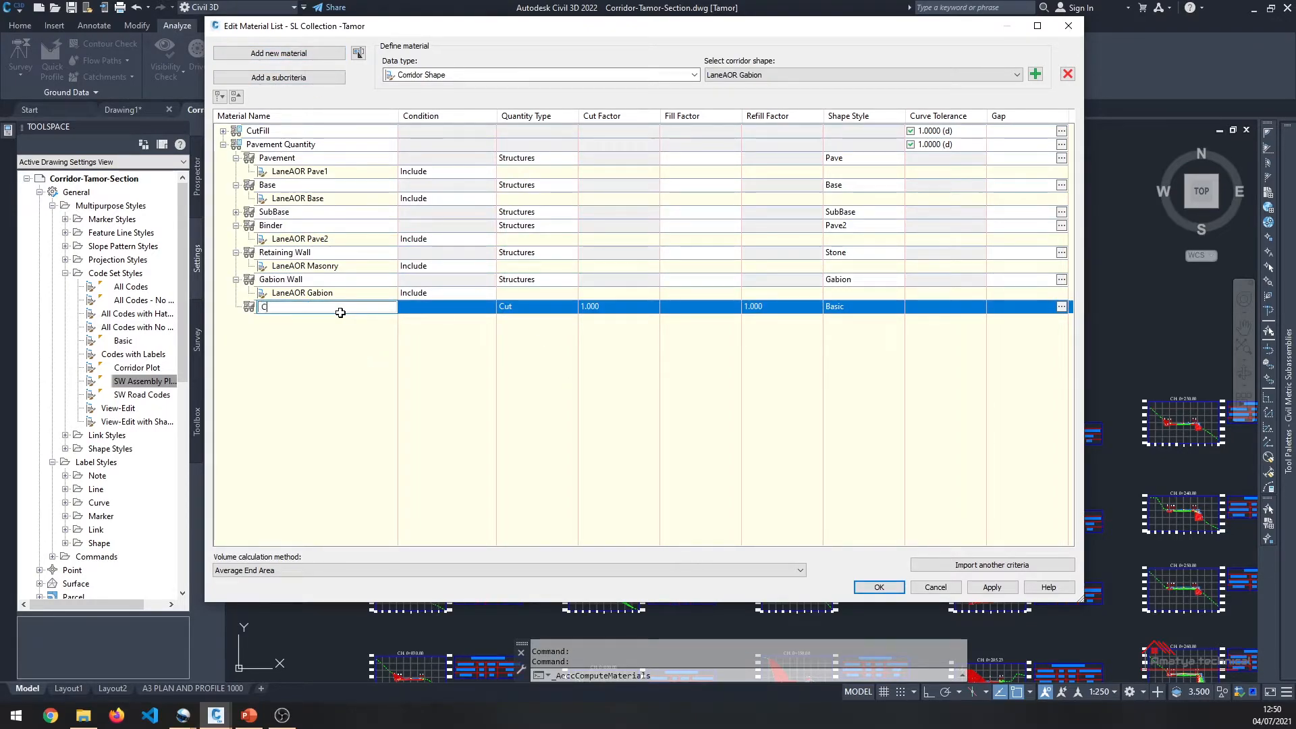
text(oncrete M15)
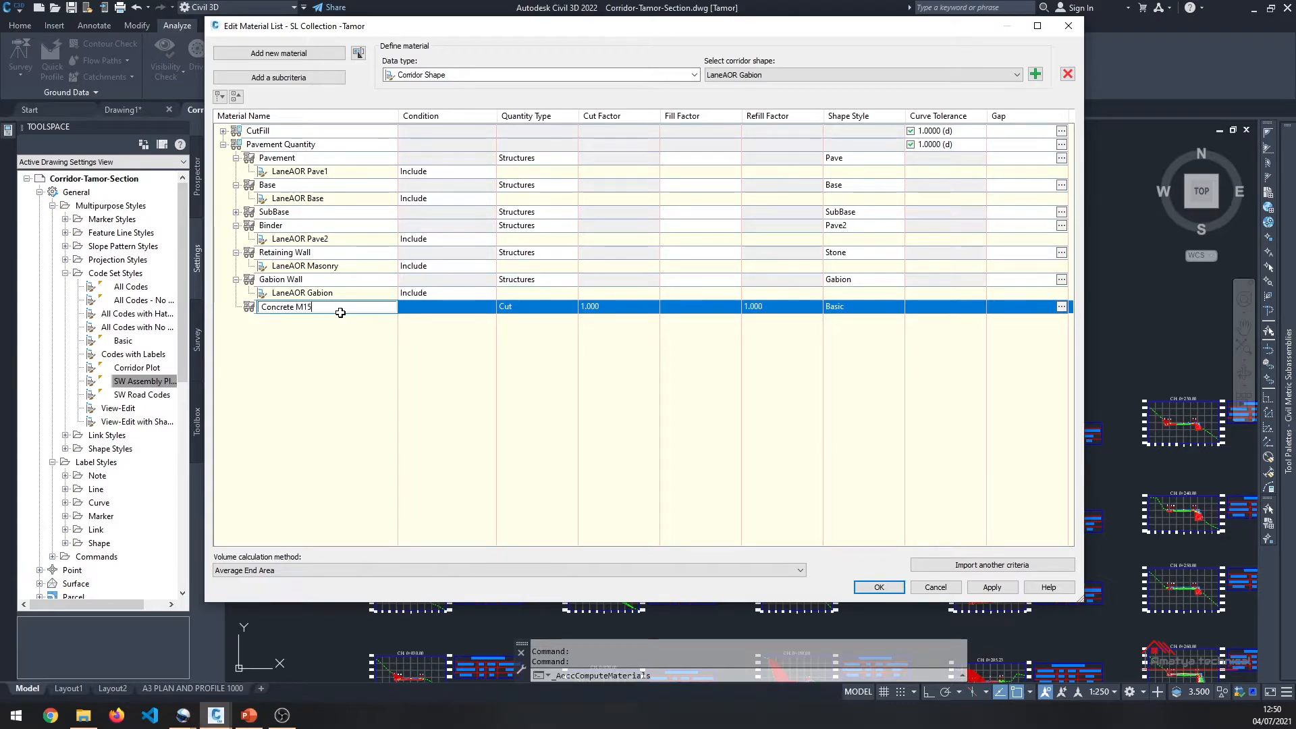
text( drain)
key(Return)
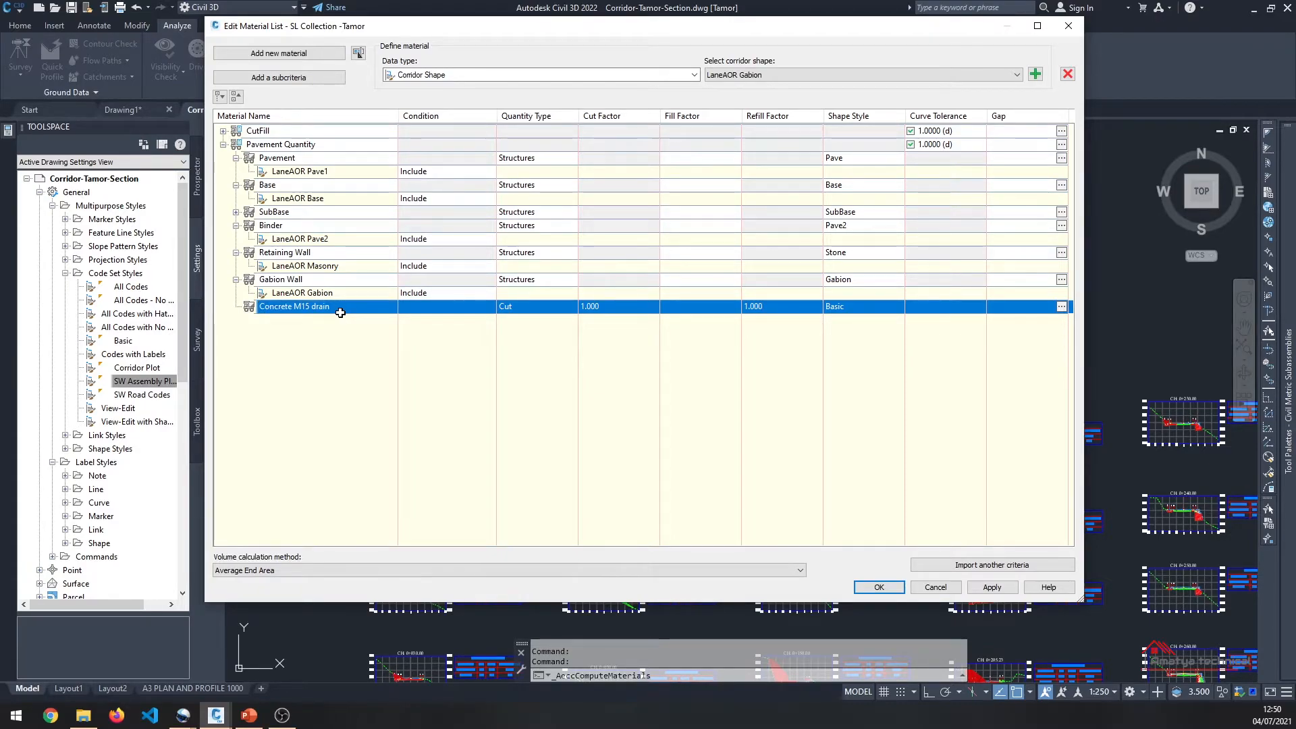
Step: Set the Concrete M15 drain material's quantity type to Structures and add the corridor shape LaneAOR Concrete to it
click(785, 74)
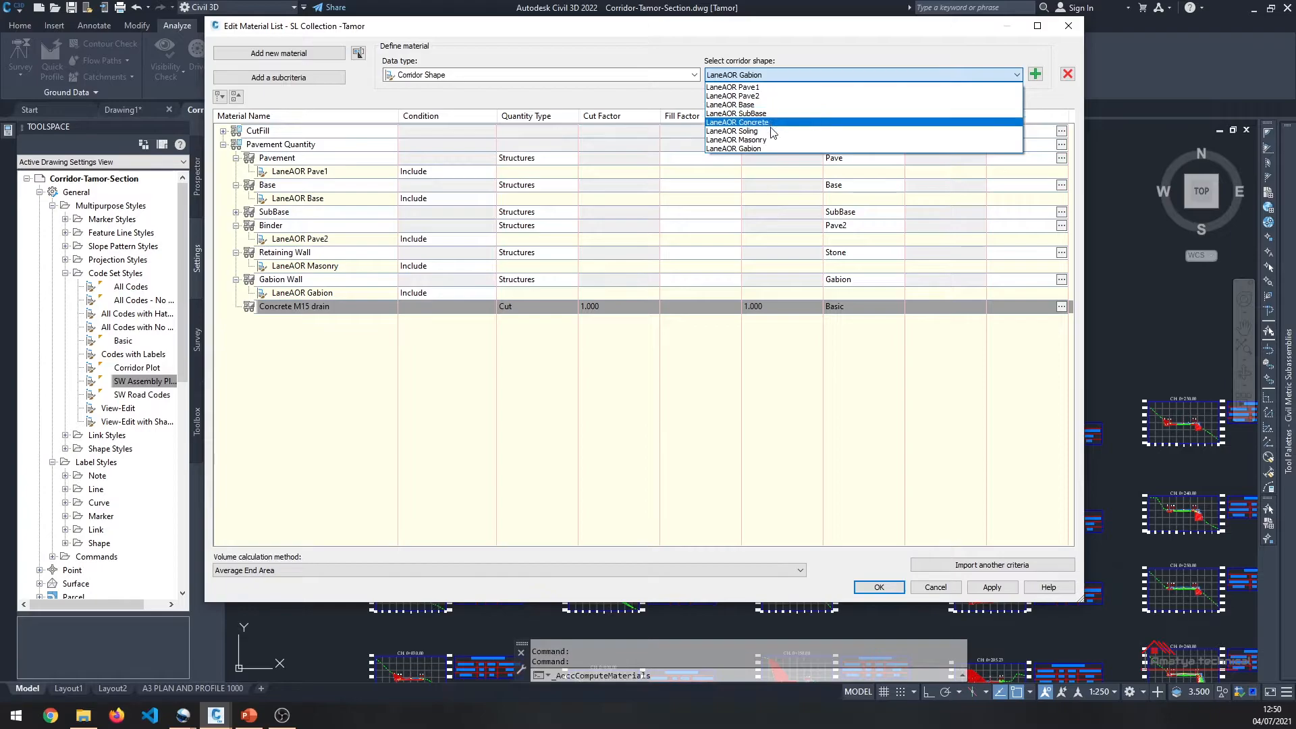
click(756, 122)
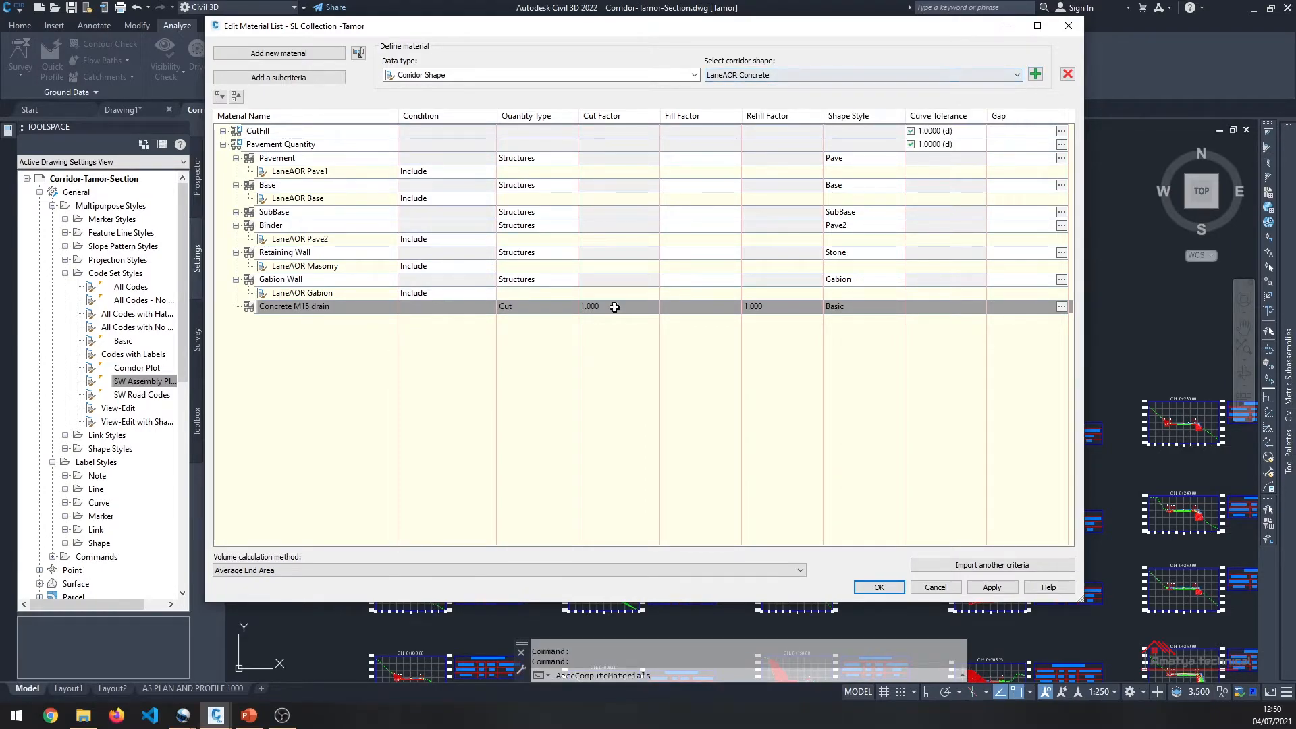
click(563, 304)
click(572, 306)
click(530, 365)
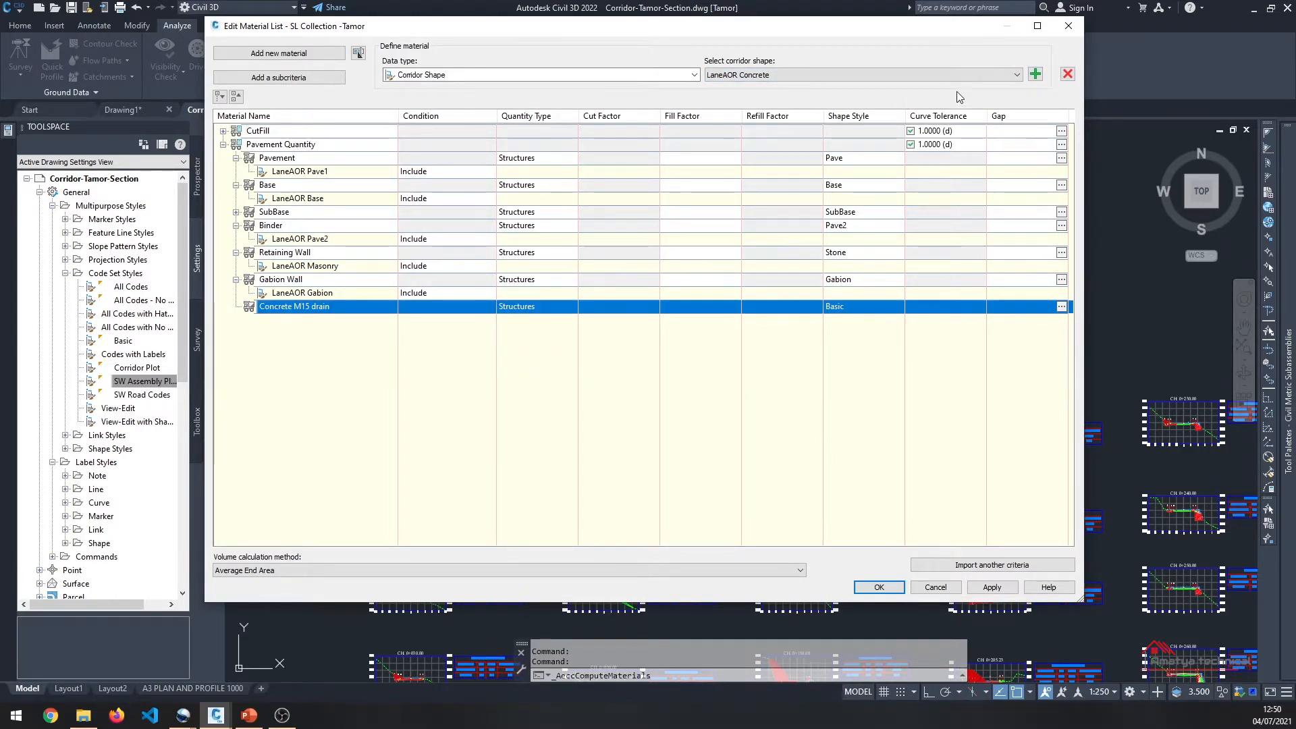
click(1035, 74)
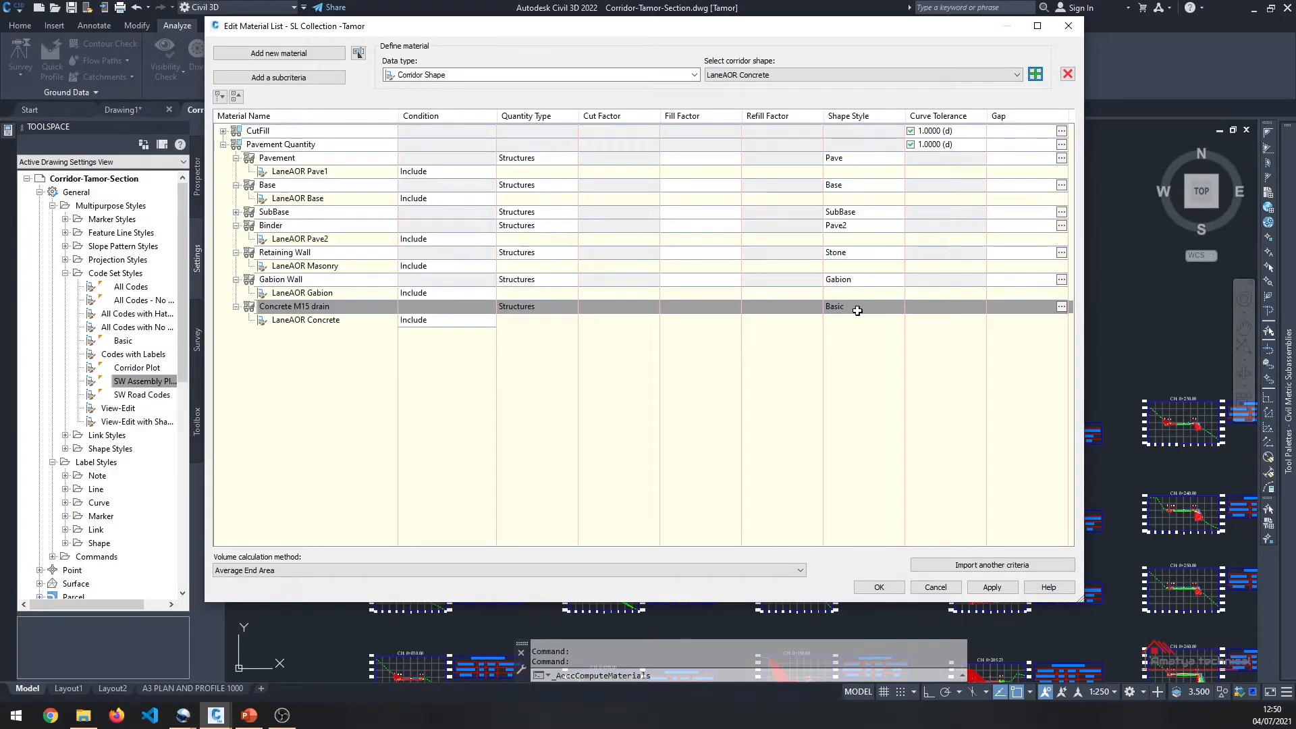
Step: Set the shape style of the Concrete M15 drain material to Concrete Hatch
click(858, 310)
click(595, 342)
click(567, 376)
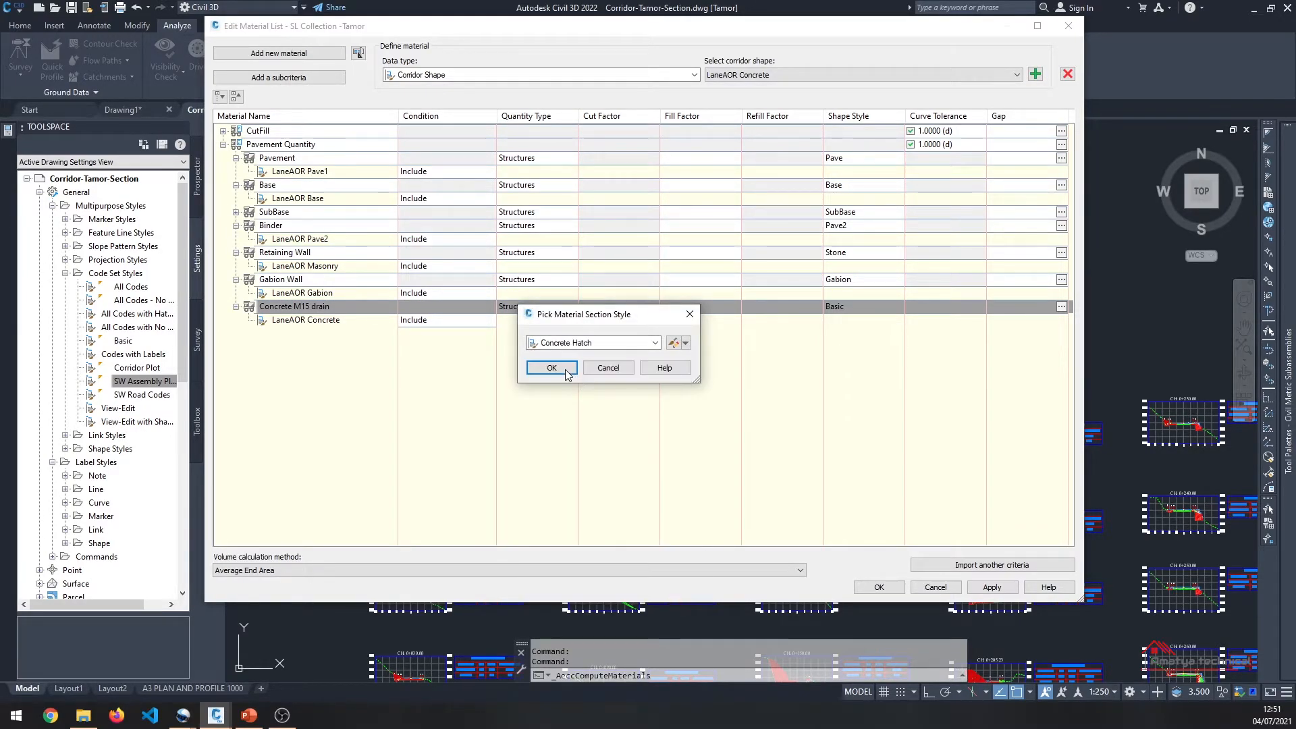
click(552, 367)
Step: Add a new material named Soling drain to the Pavement Quantity list with quantity type Structures
click(279, 53)
click(322, 333)
text(Soli)
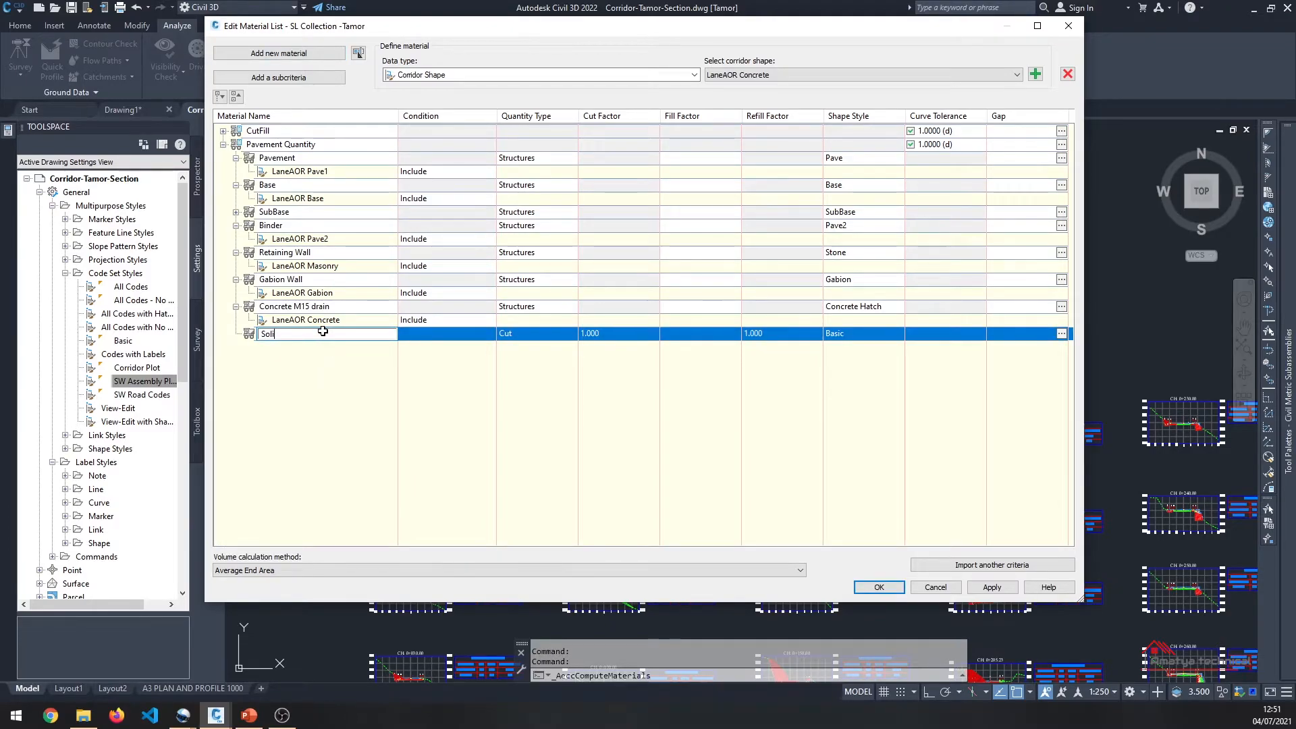
text(ng drain)
key(Return)
click(533, 333)
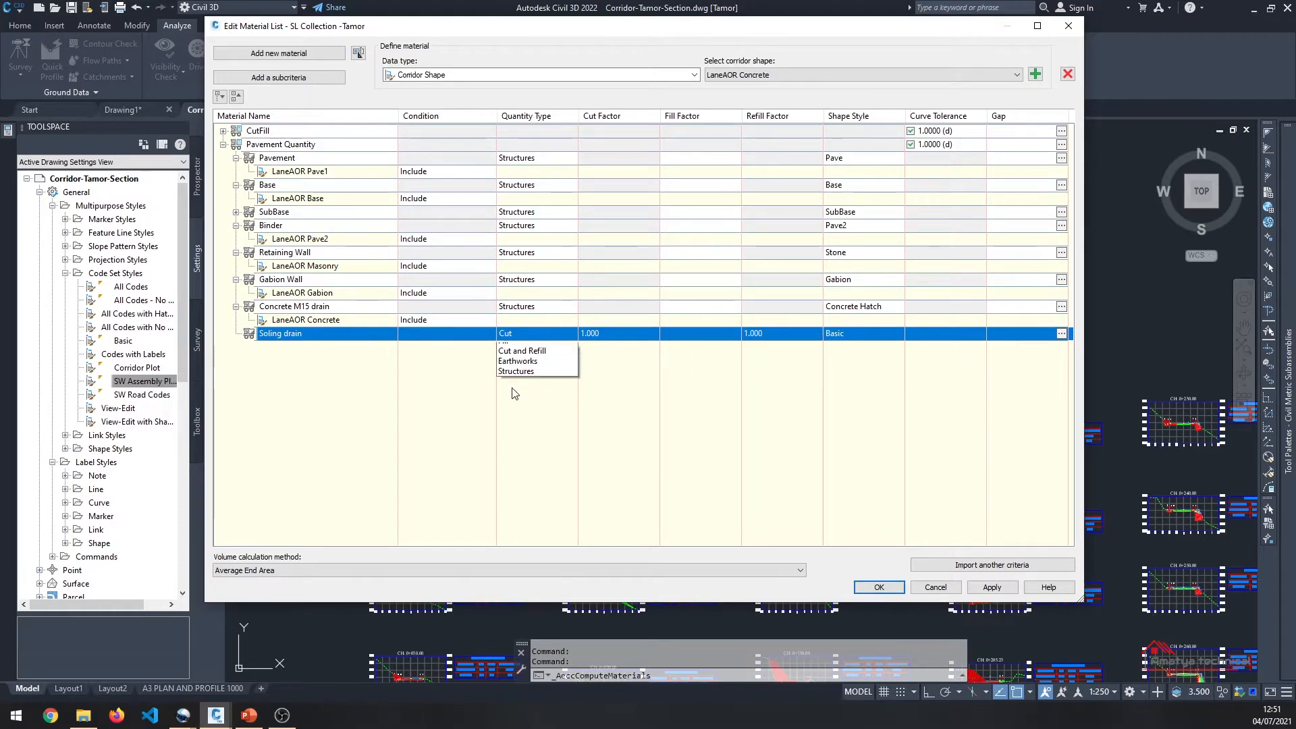
click(516, 385)
Step: Add the corridor shape LaneAOR Soling to the Soling drain material
click(973, 75)
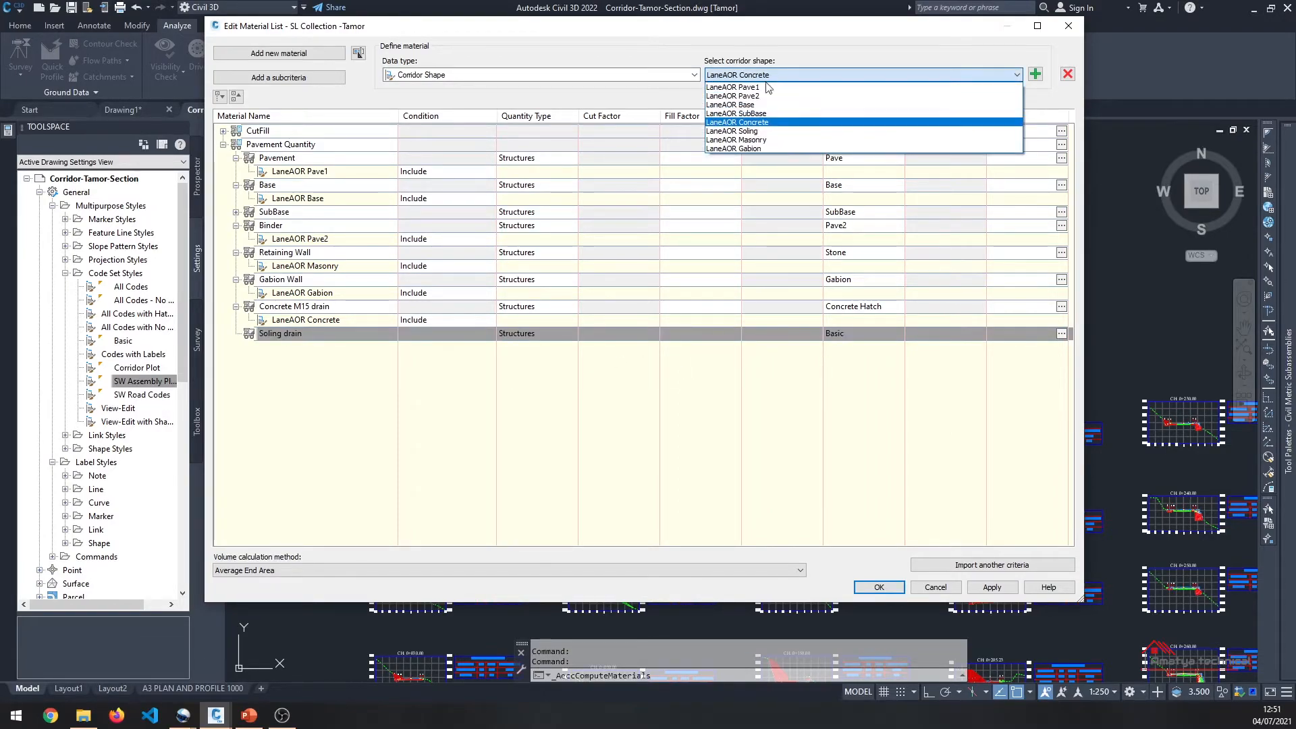
click(743, 131)
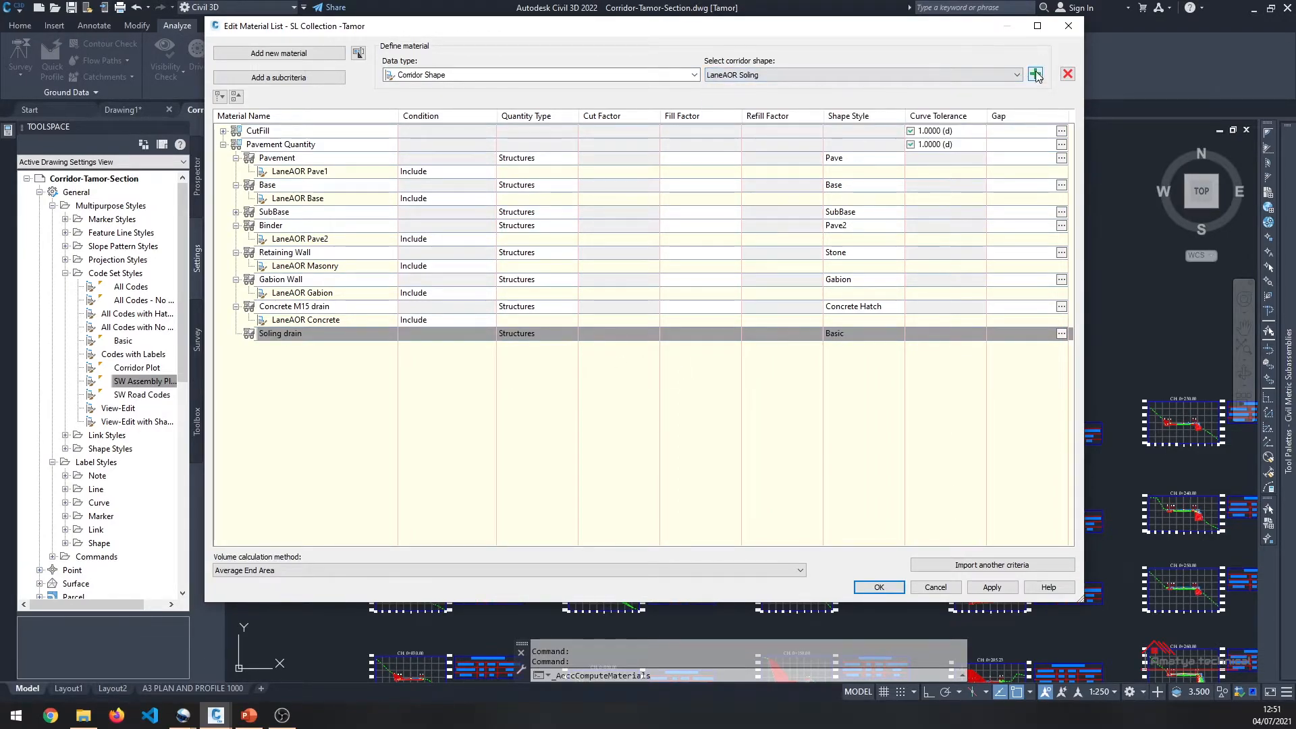
click(1036, 74)
Step: Set the Soling drain material's shape style to Soling and compute the materials from the edited material list
click(891, 333)
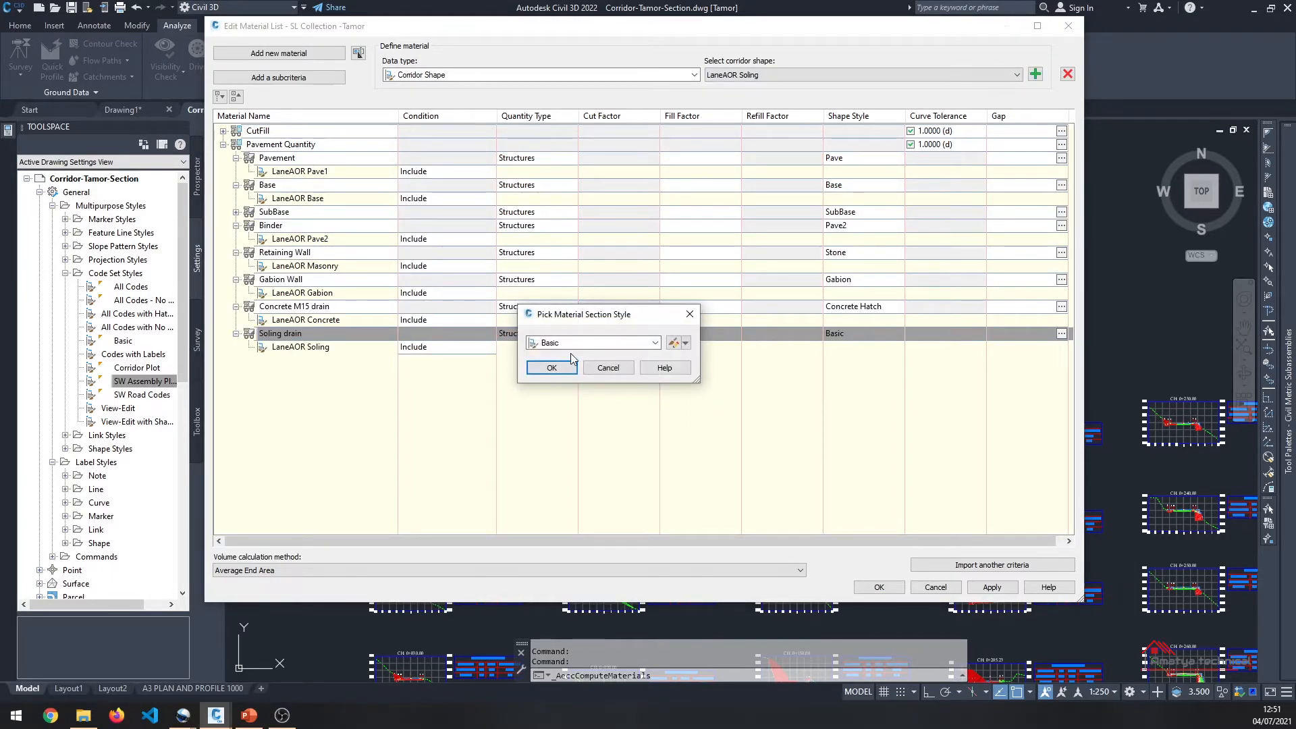
click(574, 343)
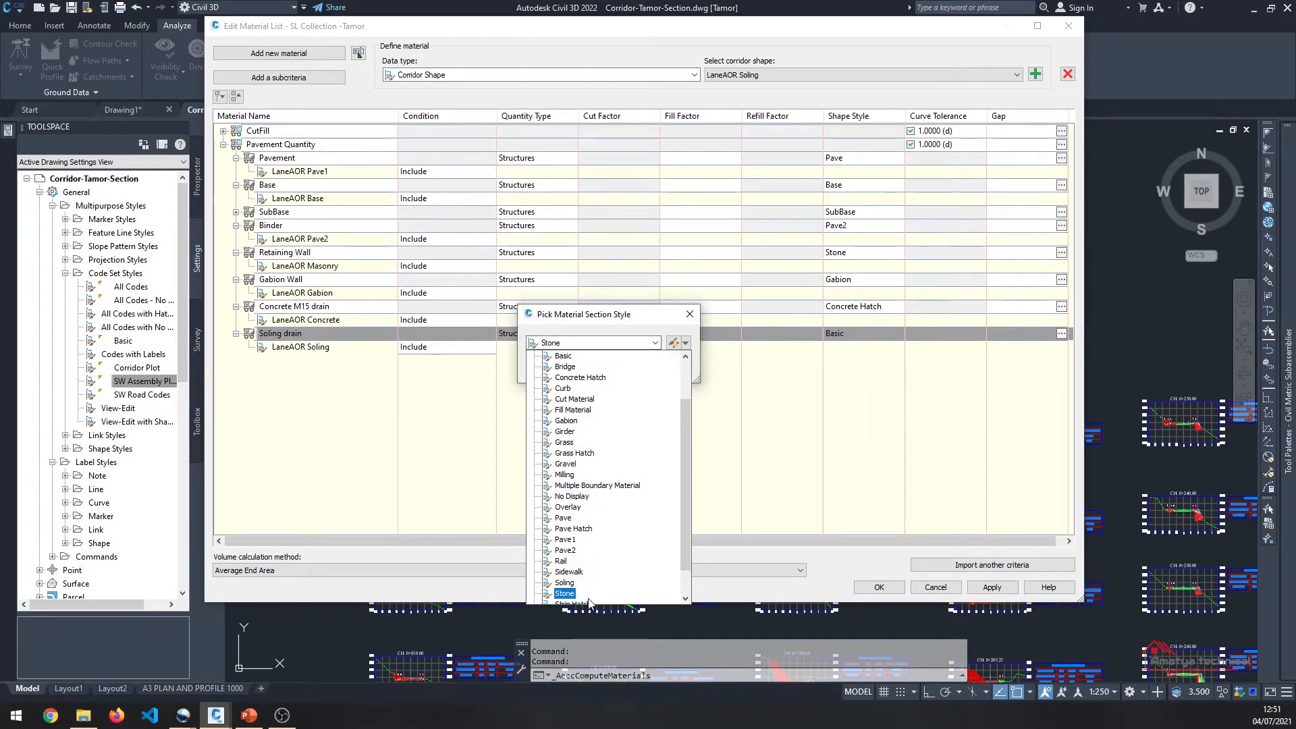
click(564, 583)
click(551, 368)
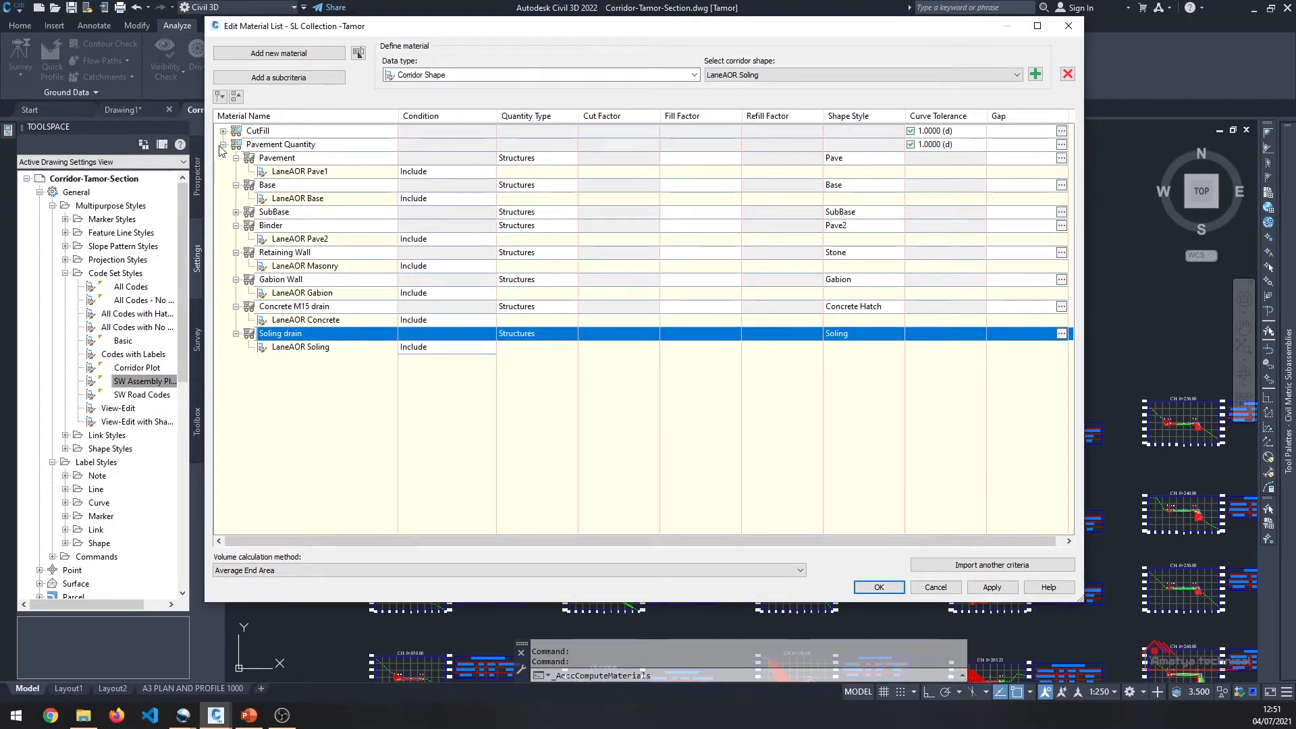
double_click(254, 149)
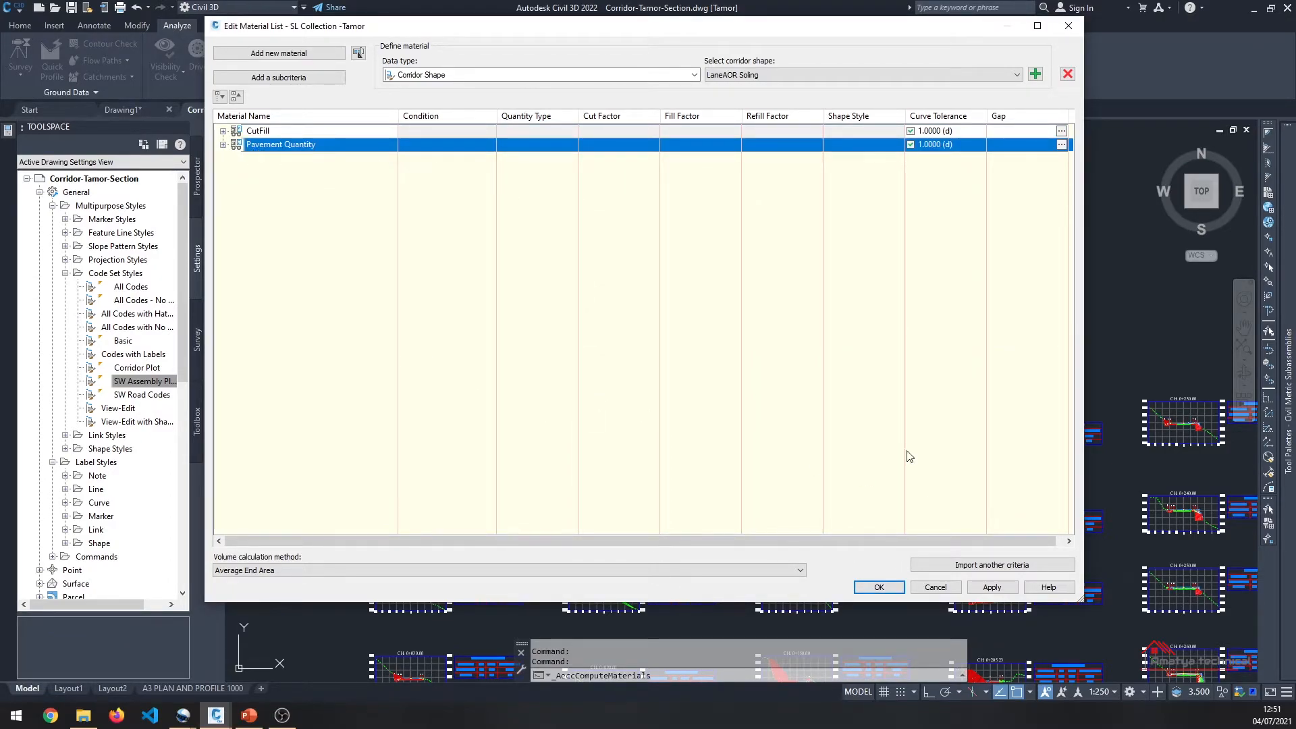
click(871, 590)
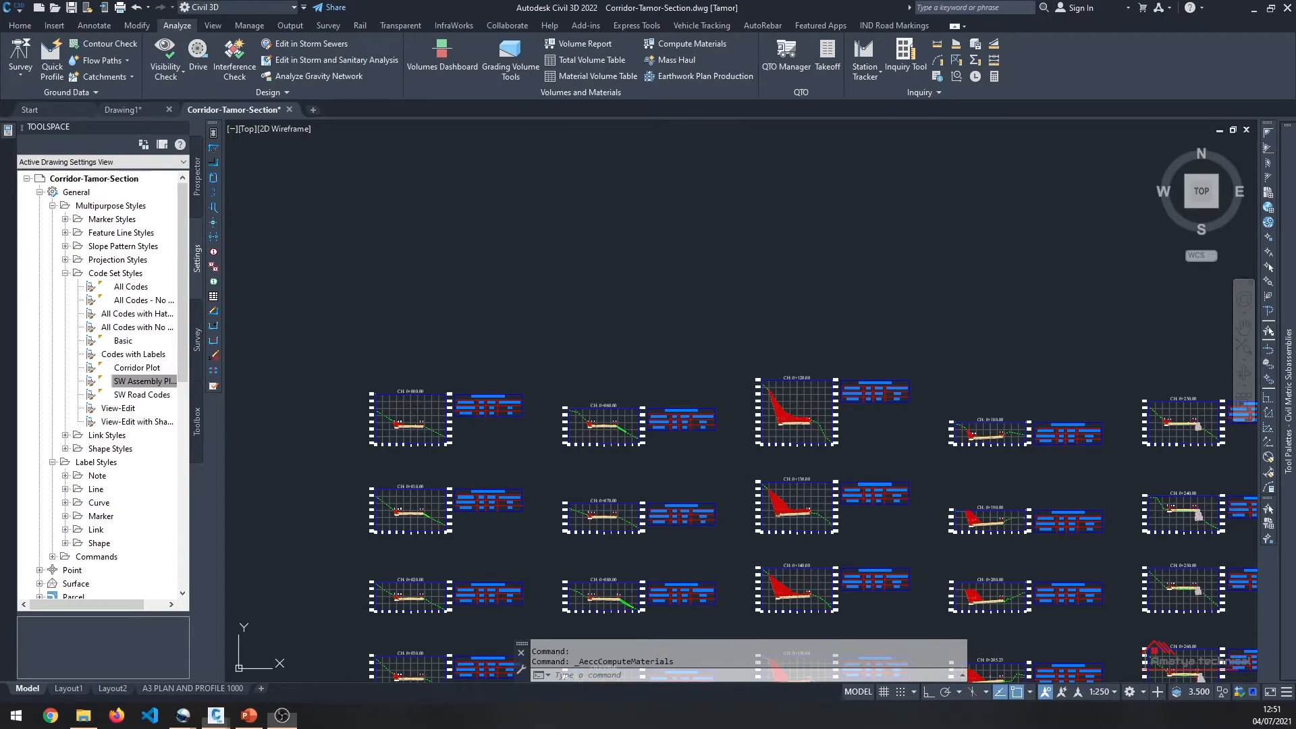
Step: Open the volume table settings of Section View Group - 1 from the section view at CH 0+000.00
scroll(401, 427, up, 2)
scroll(401, 427, up, 8)
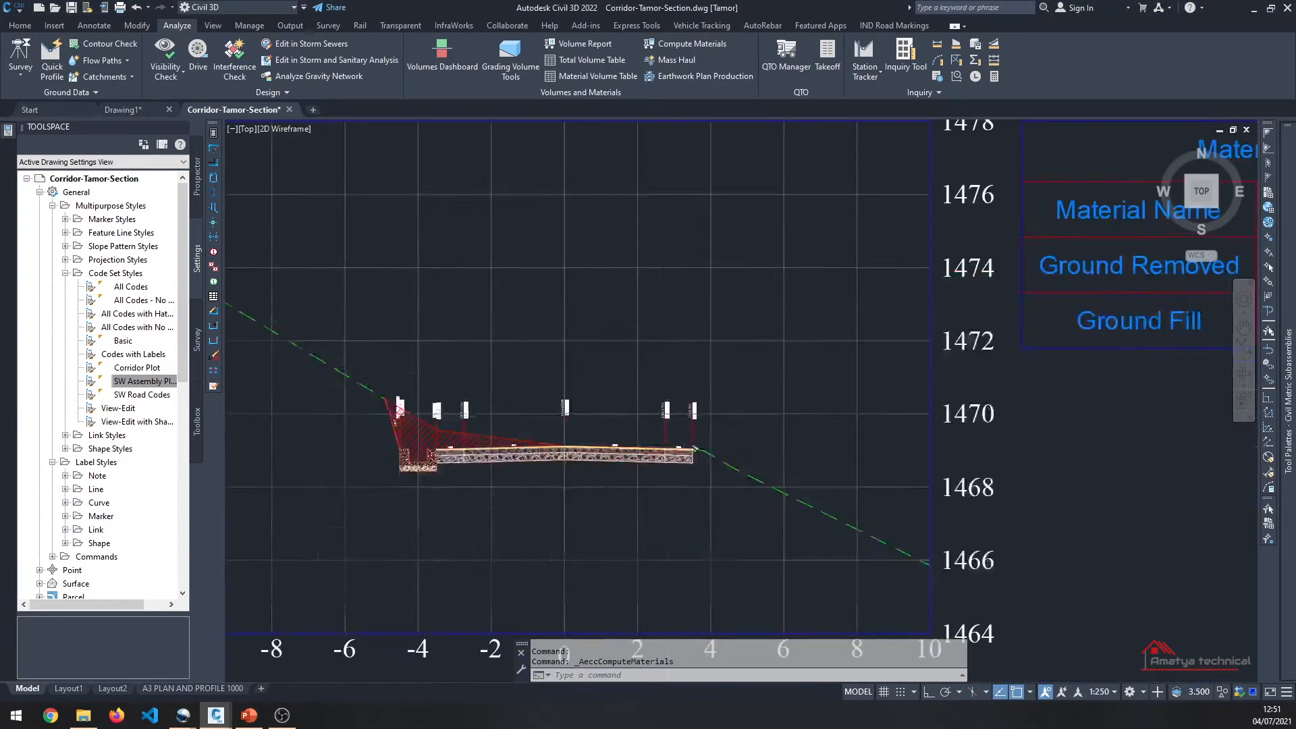
scroll(491, 468, down, 7)
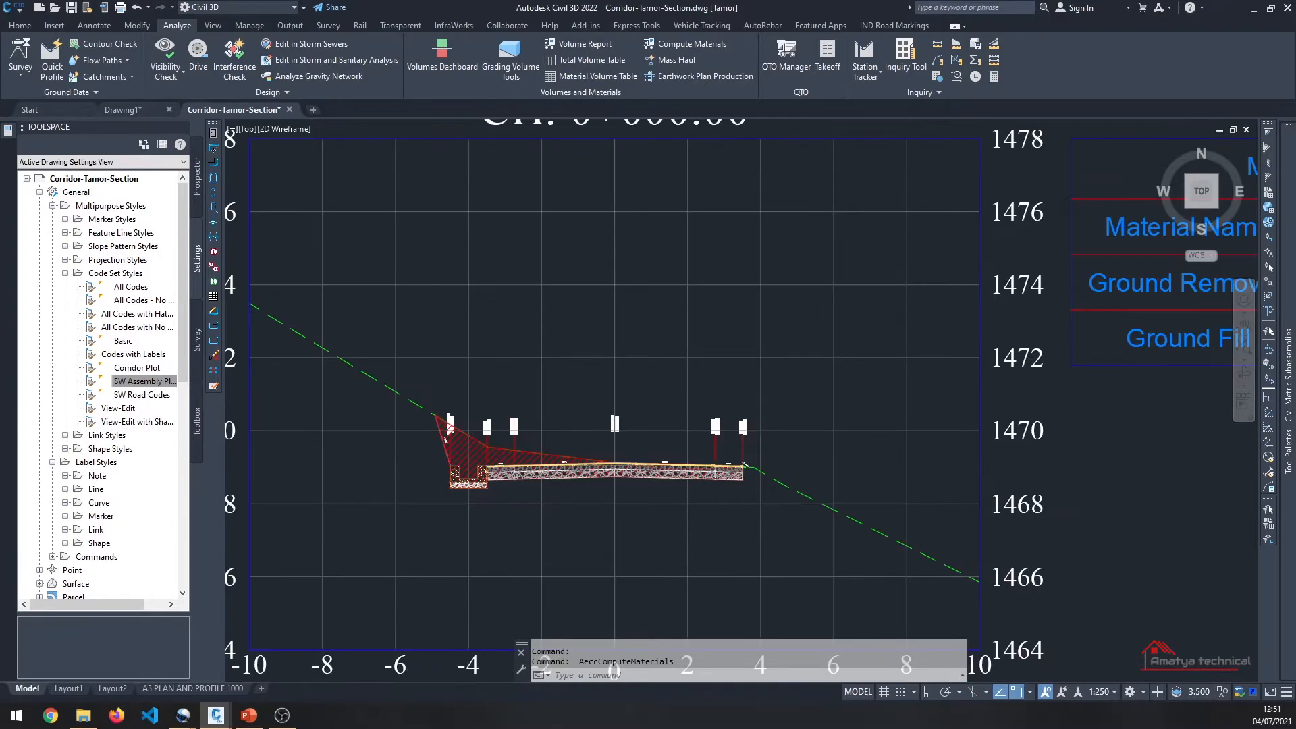
scroll(547, 432, up, 4)
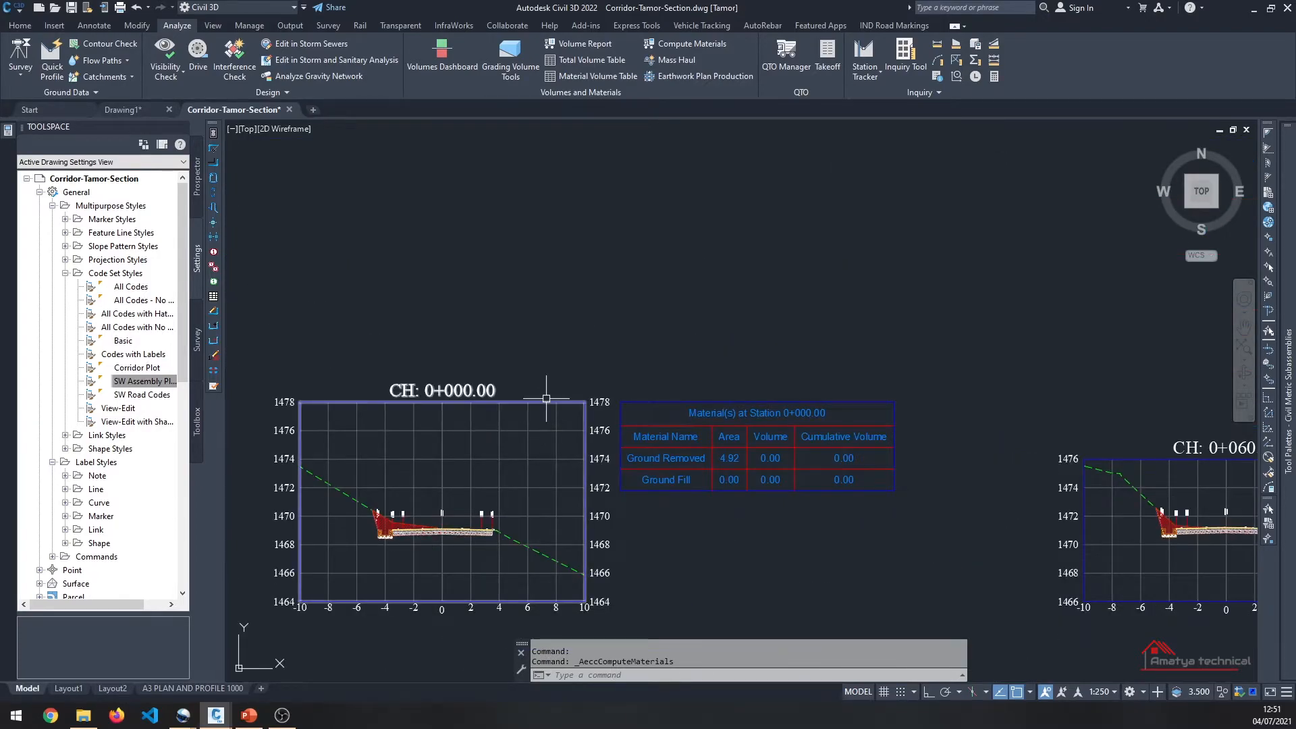
click(543, 402)
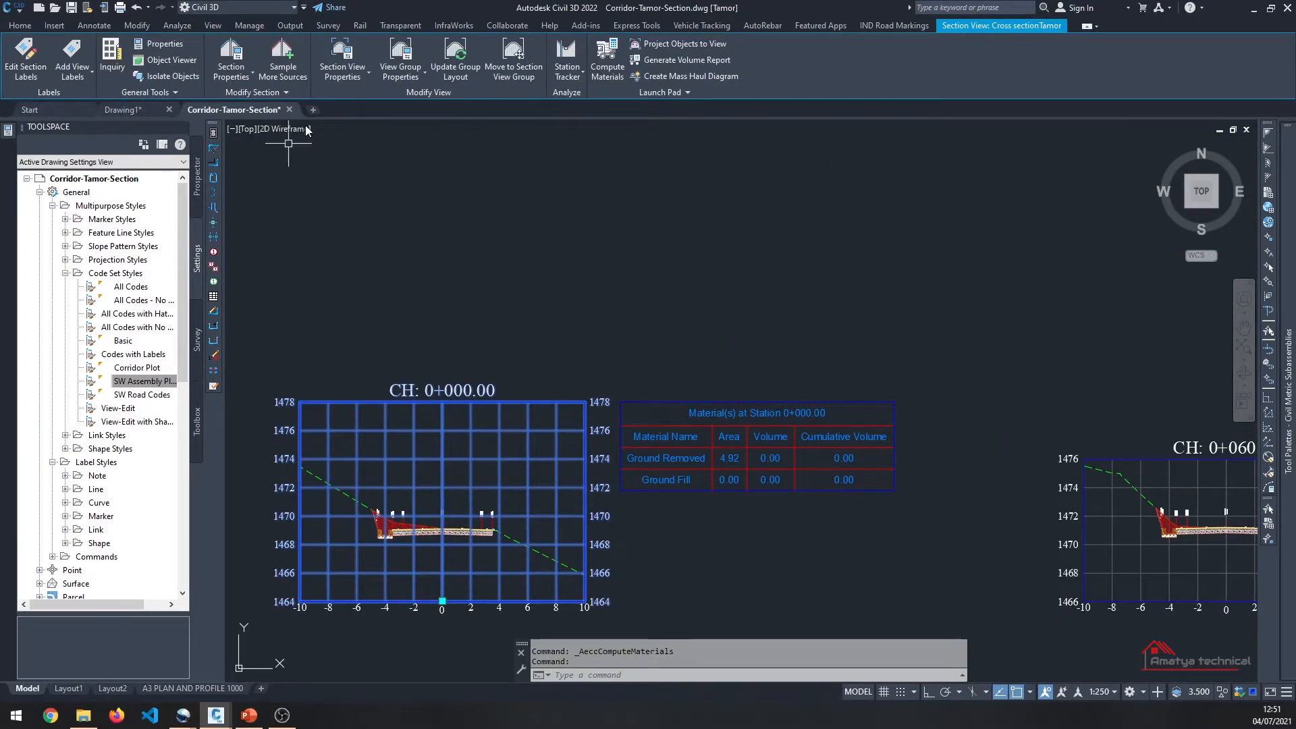
click(424, 72)
click(430, 98)
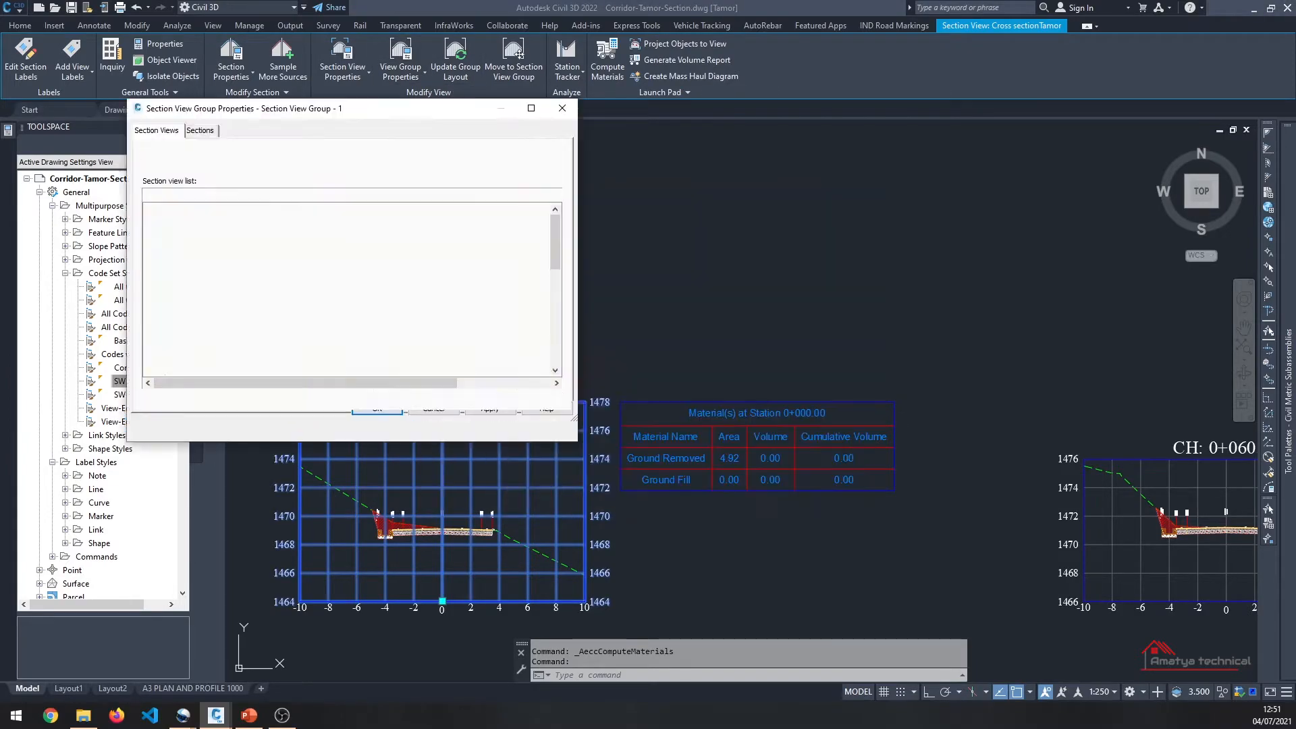
click(470, 211)
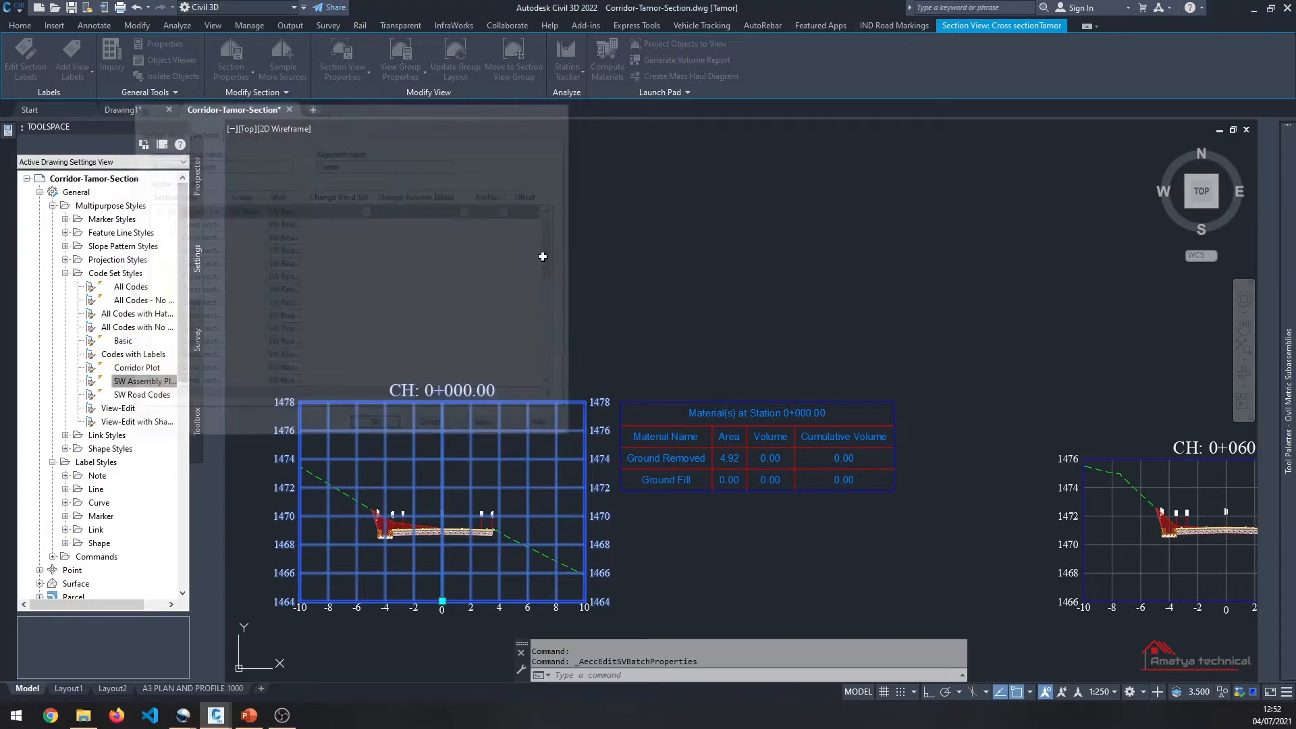
click(321, 231)
click(461, 232)
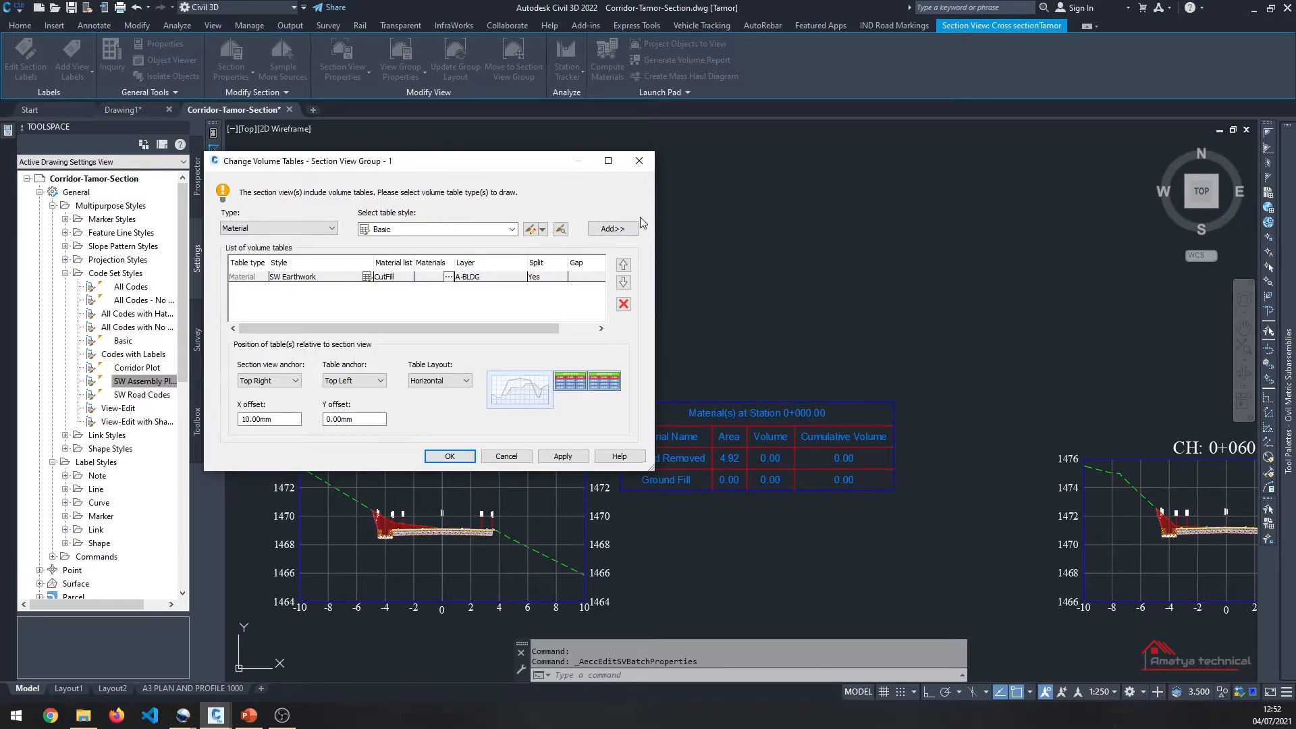
Step: Add a Basic material volume table using the Pavement Quantity list with all its materials, below the SW Earthwork table
click(613, 229)
click(261, 382)
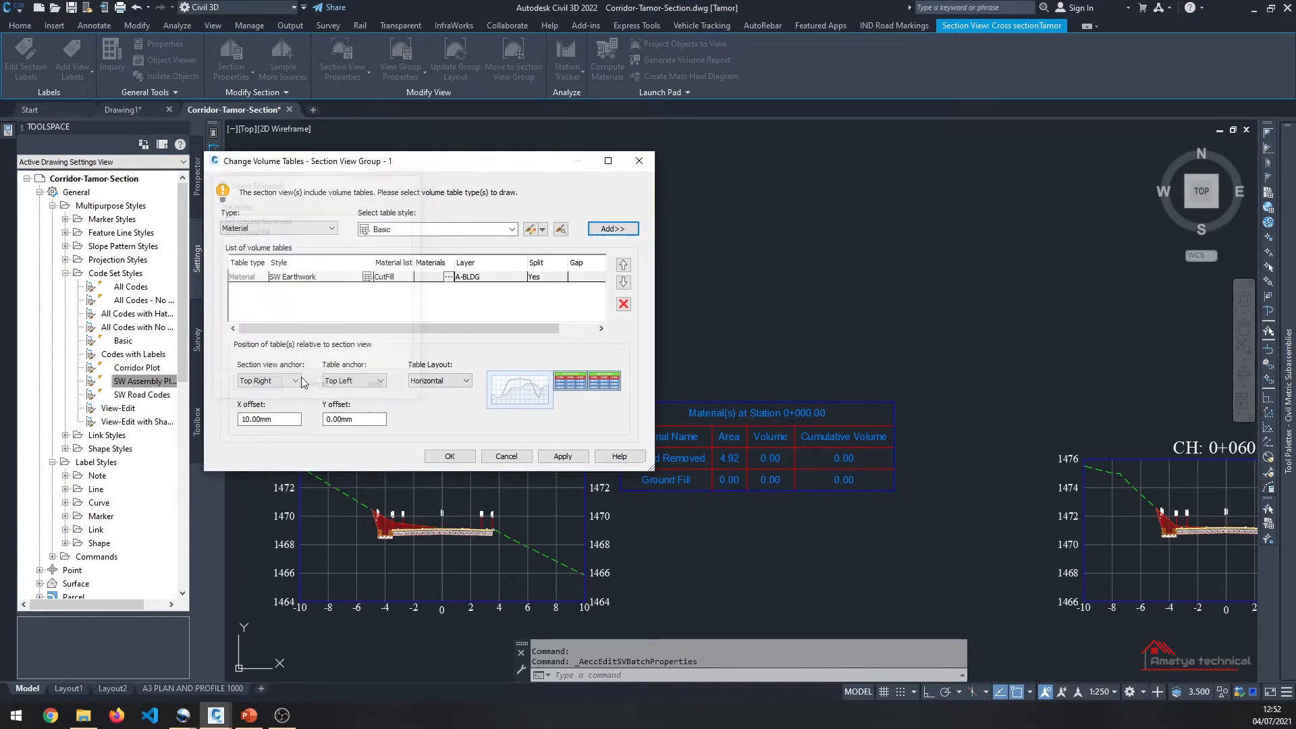
click(408, 290)
click(407, 294)
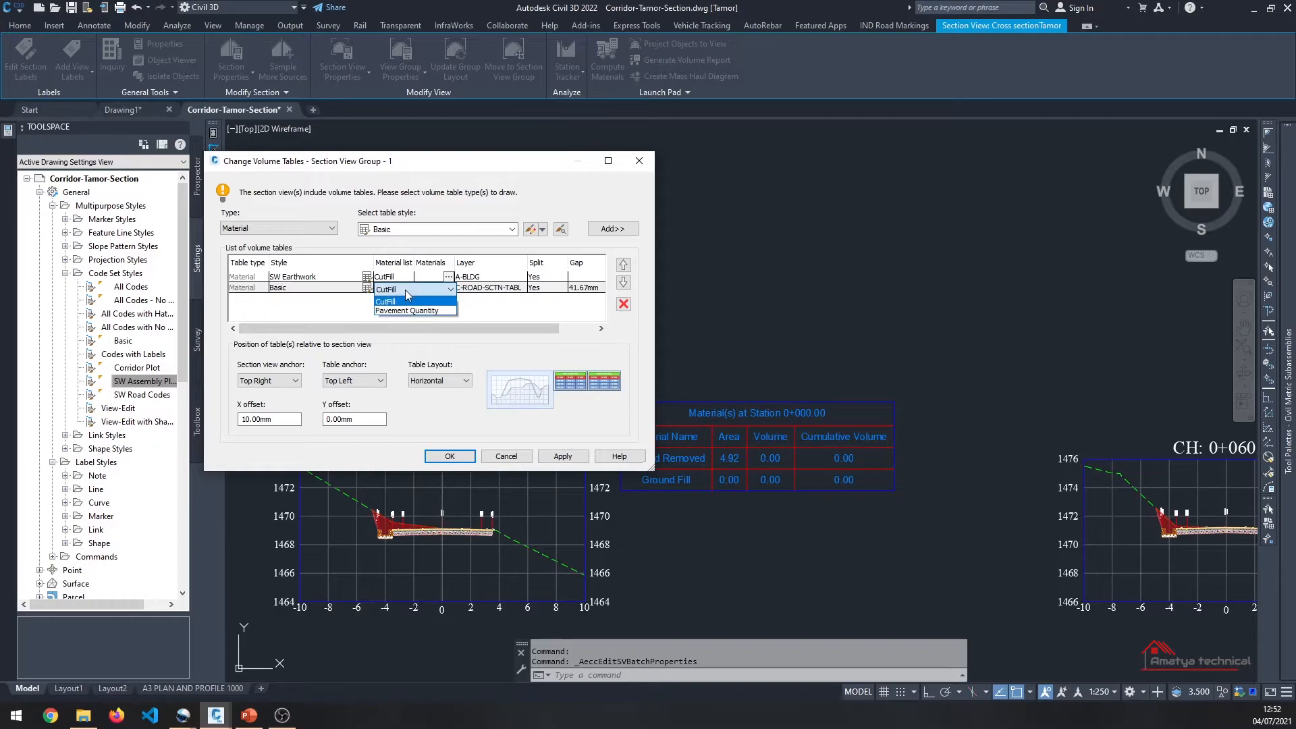
click(419, 314)
click(449, 289)
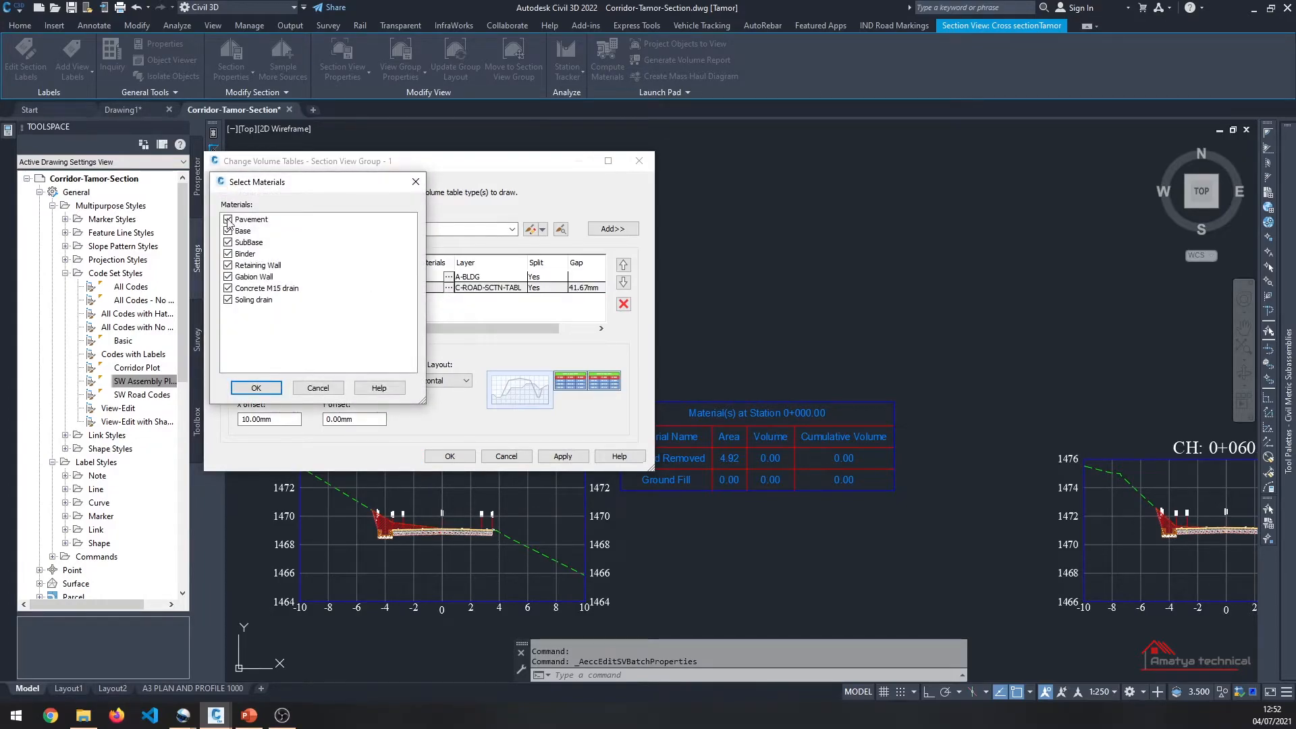
click(256, 388)
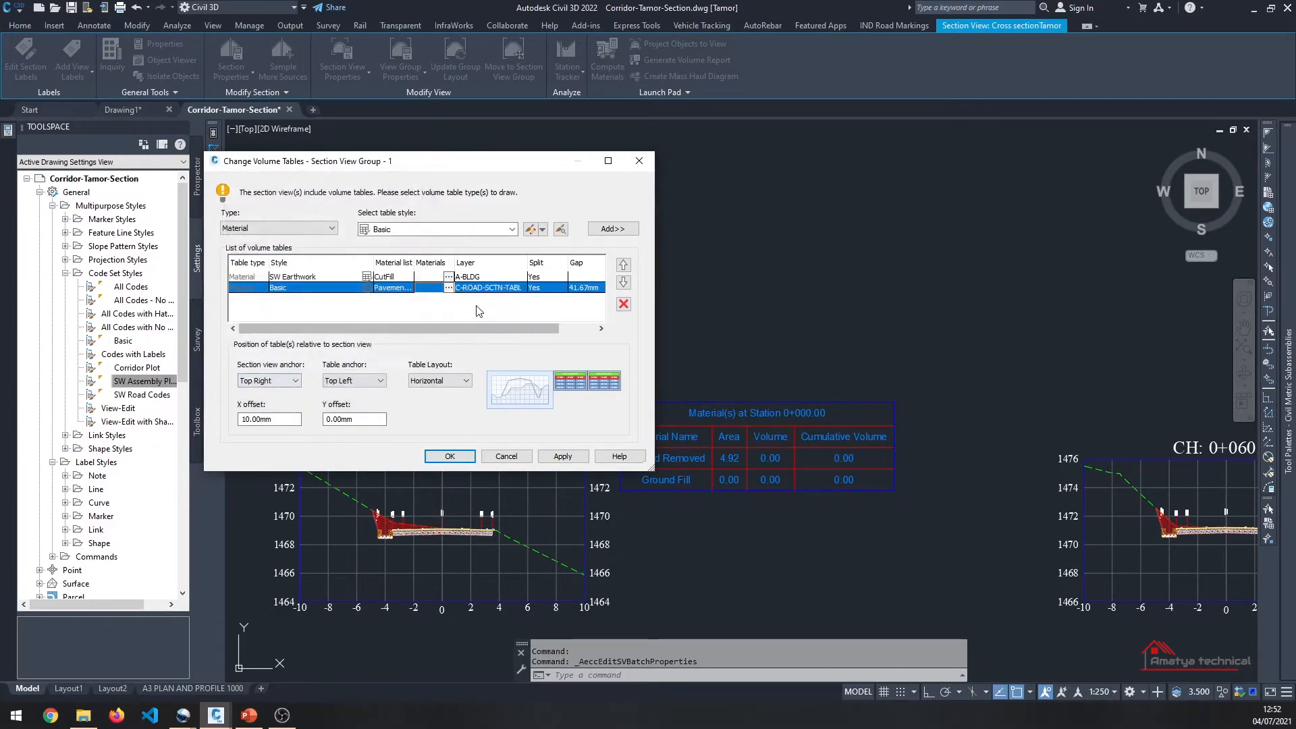
Step: Set the gap of the added Basic volume table to 10.67 mm
click(578, 288)
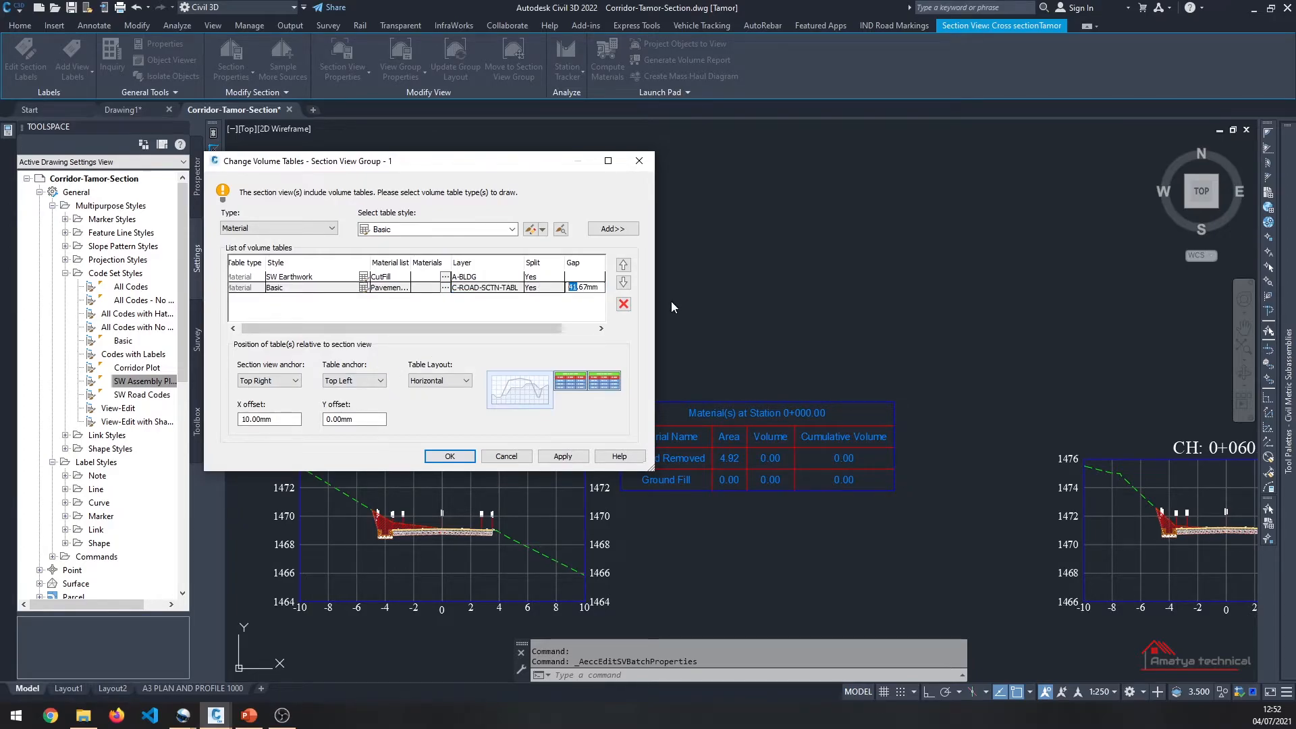
text(10)
click(582, 312)
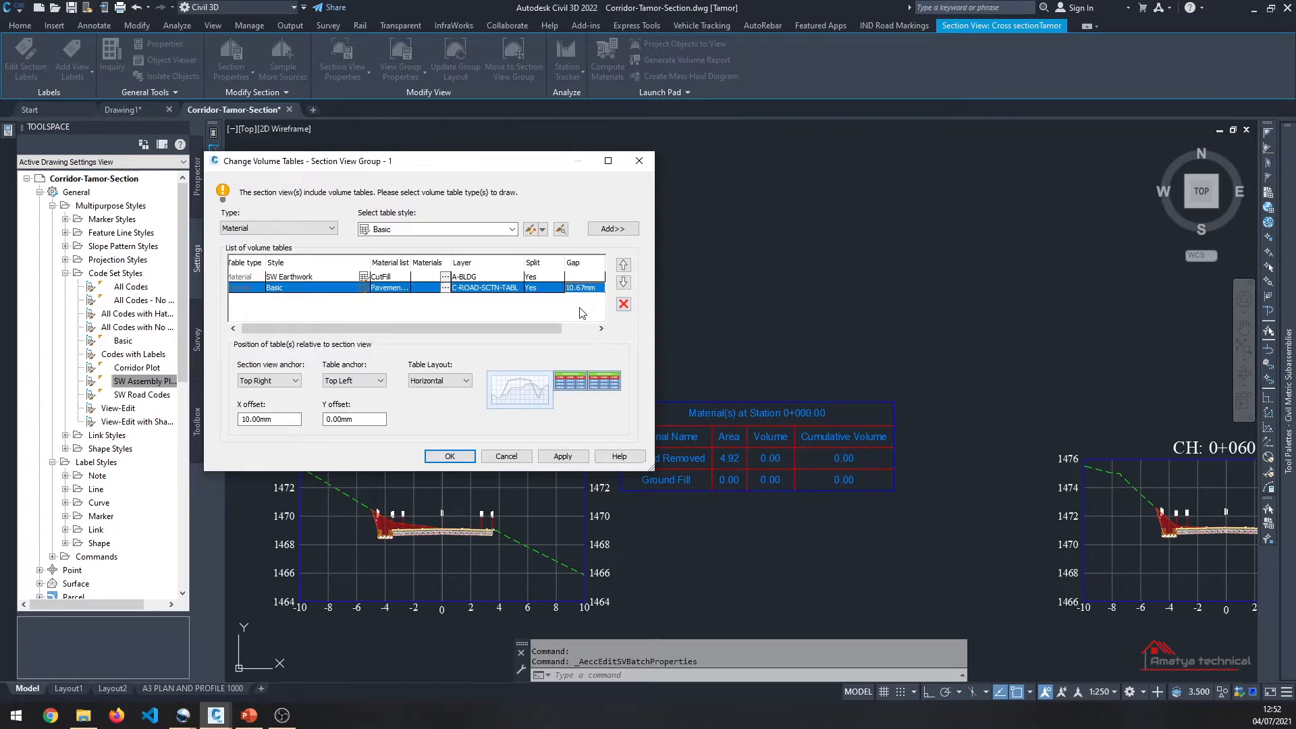
Step: Remove the SW Earthwork and Basic tables from the list of volume tables
click(443, 457)
click(298, 277)
click(623, 304)
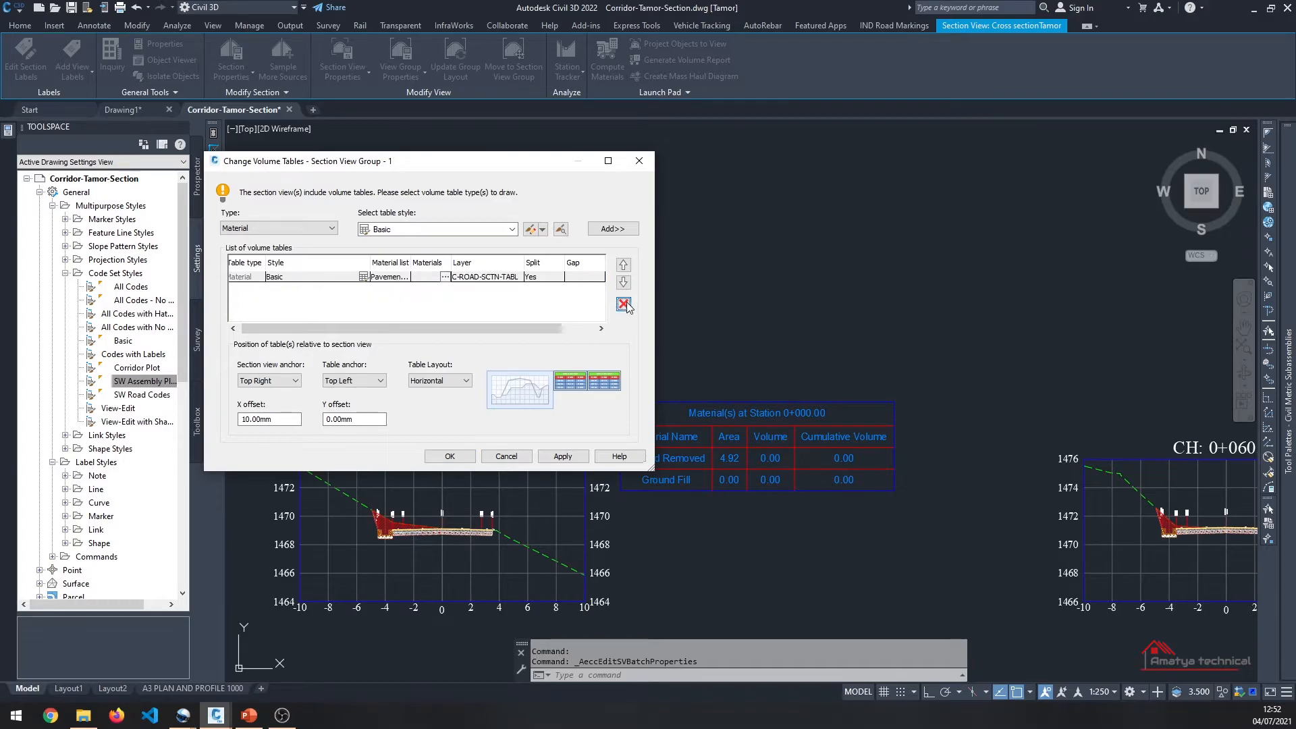
click(624, 304)
Step: Add a Basic material table with all Pavement Quantity materials and apply it to the section view group
click(612, 229)
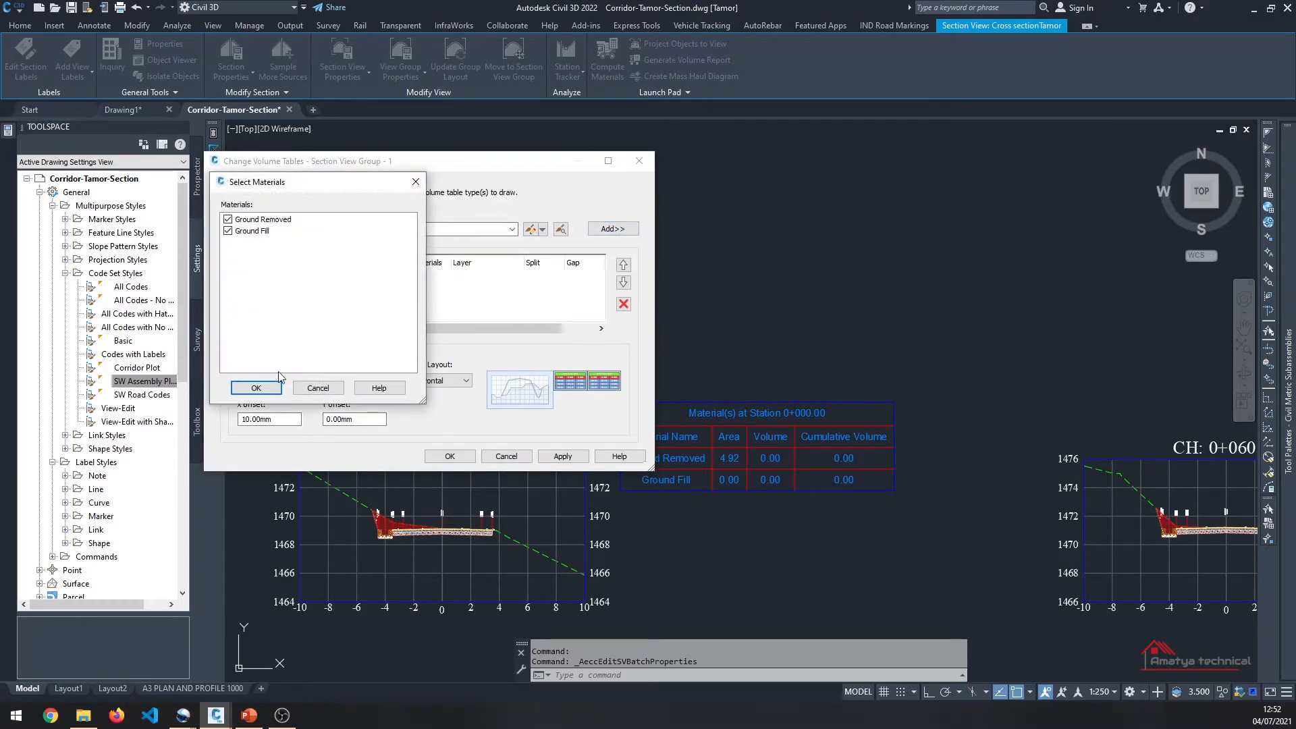
click(257, 388)
click(402, 281)
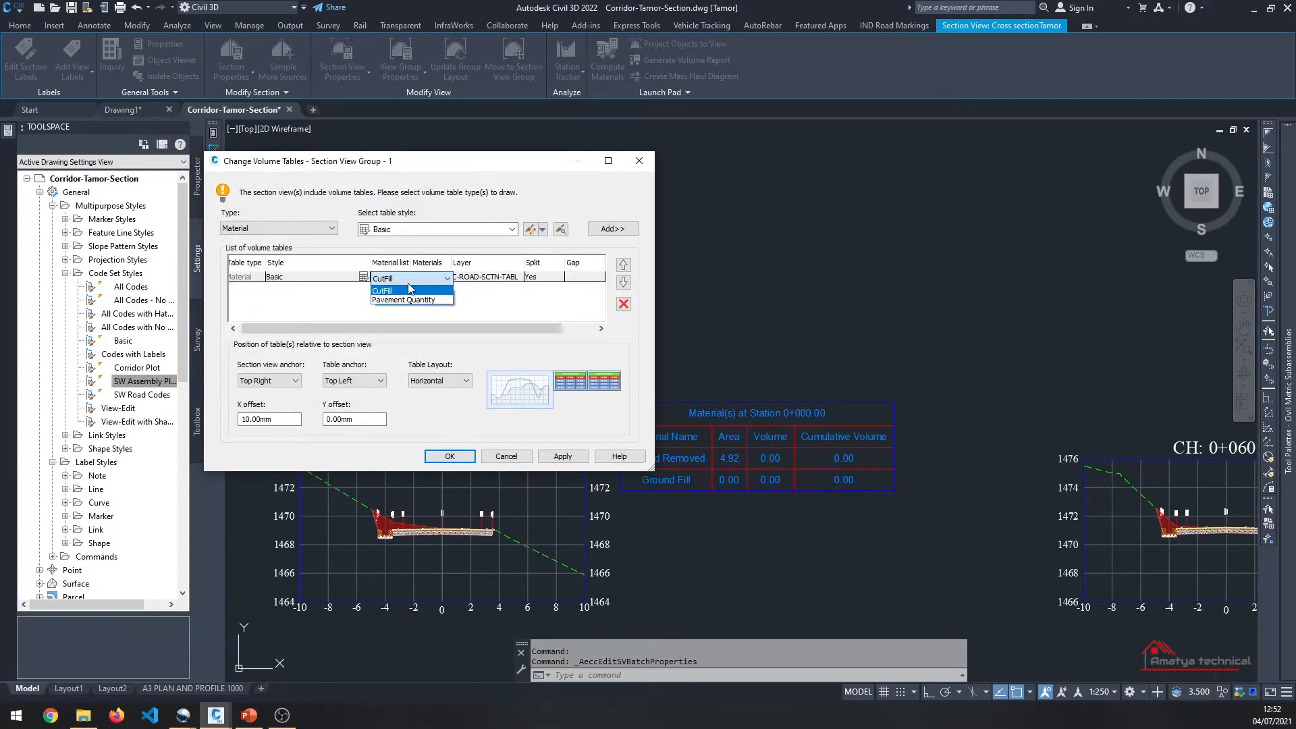
click(410, 308)
click(445, 278)
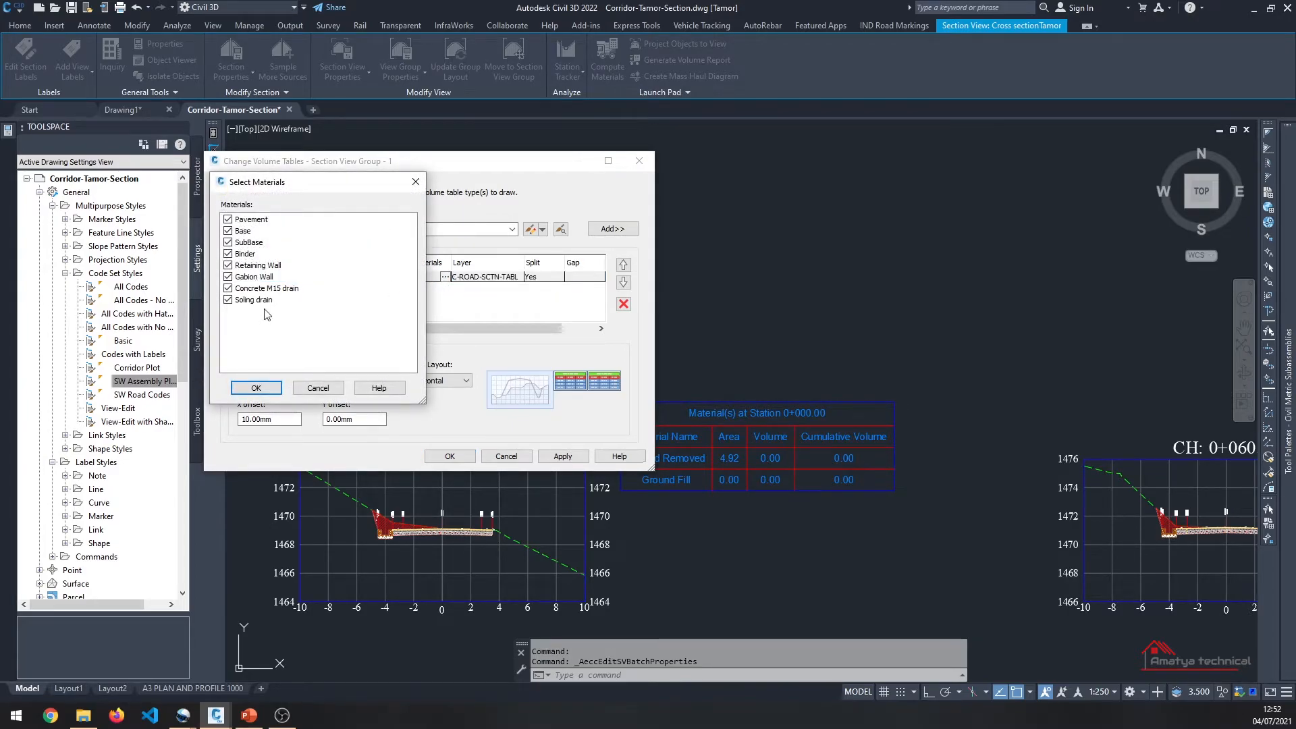
click(257, 388)
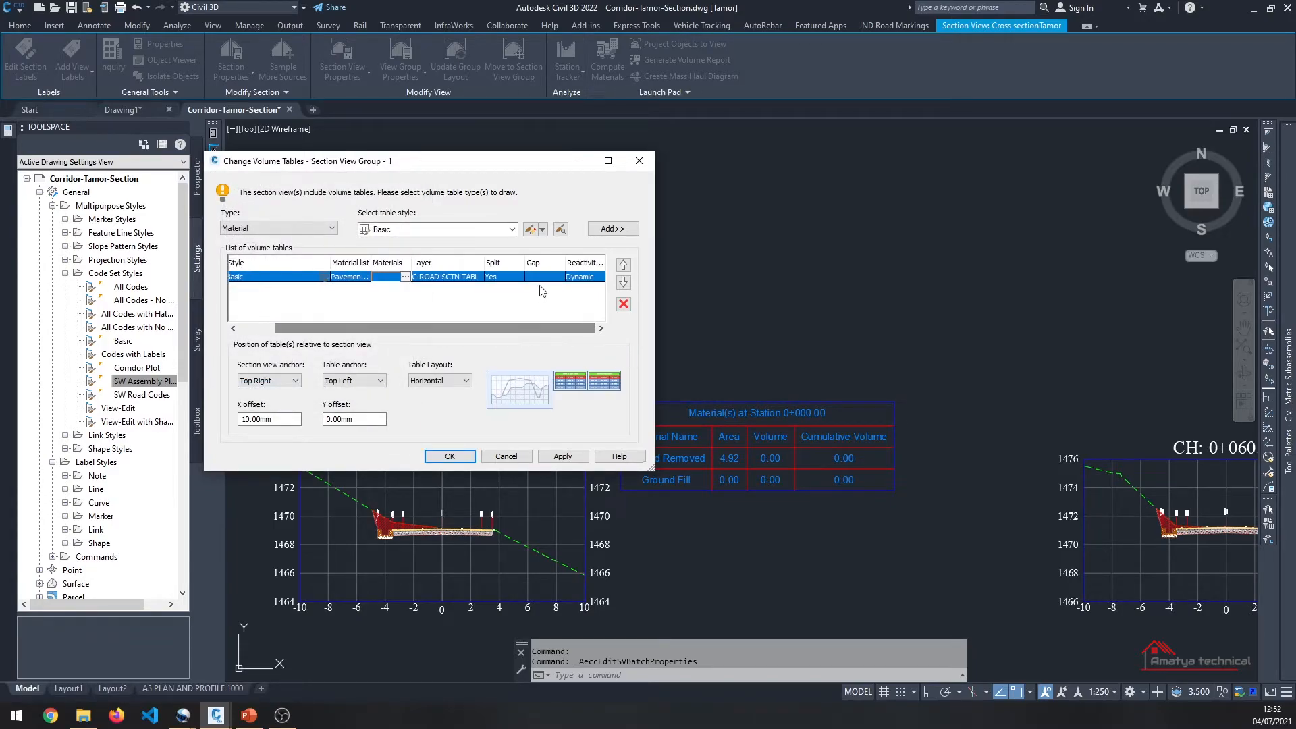
drag(518, 327, 481, 327)
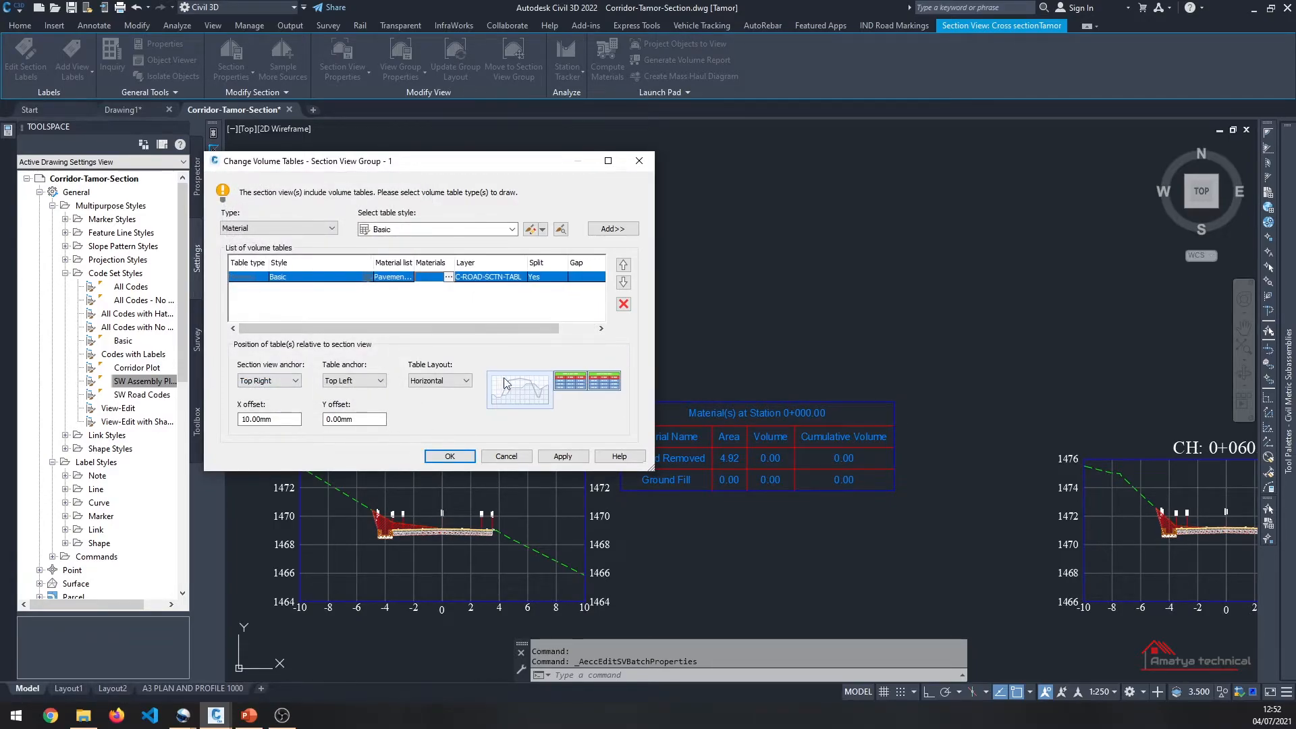
click(440, 458)
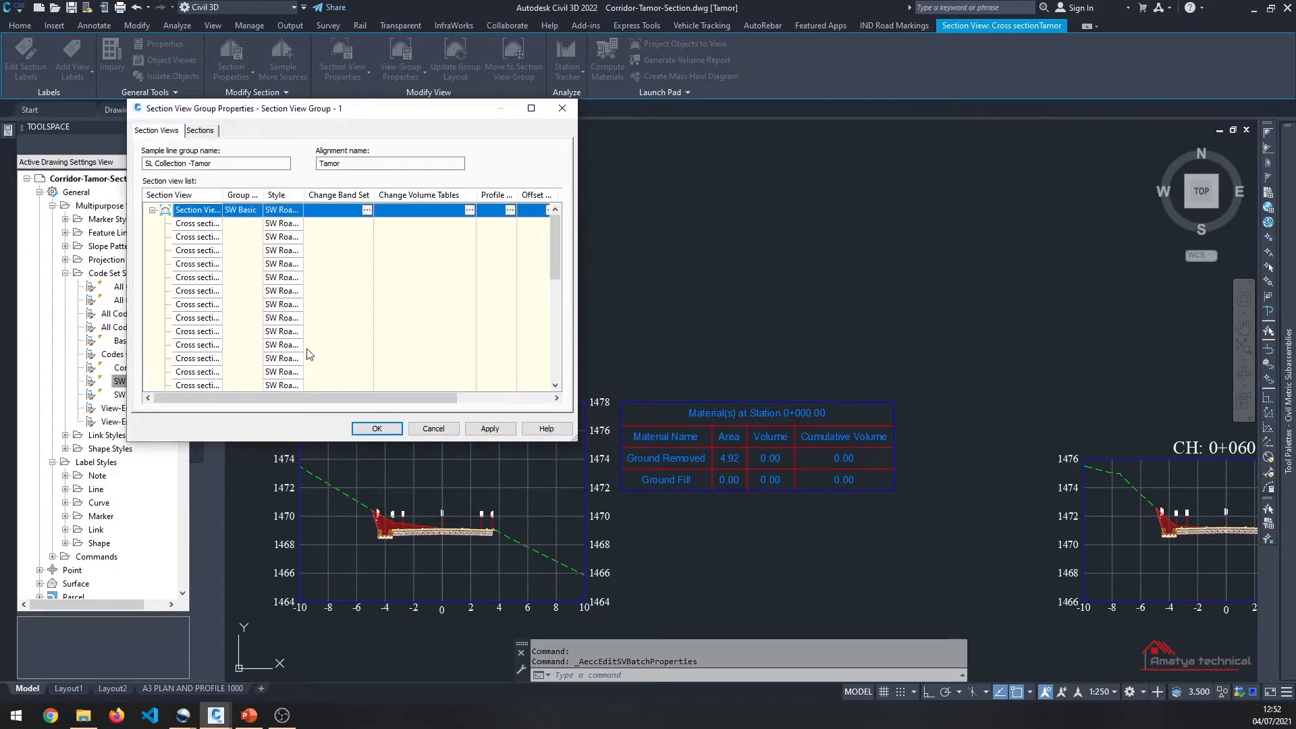
click(377, 428)
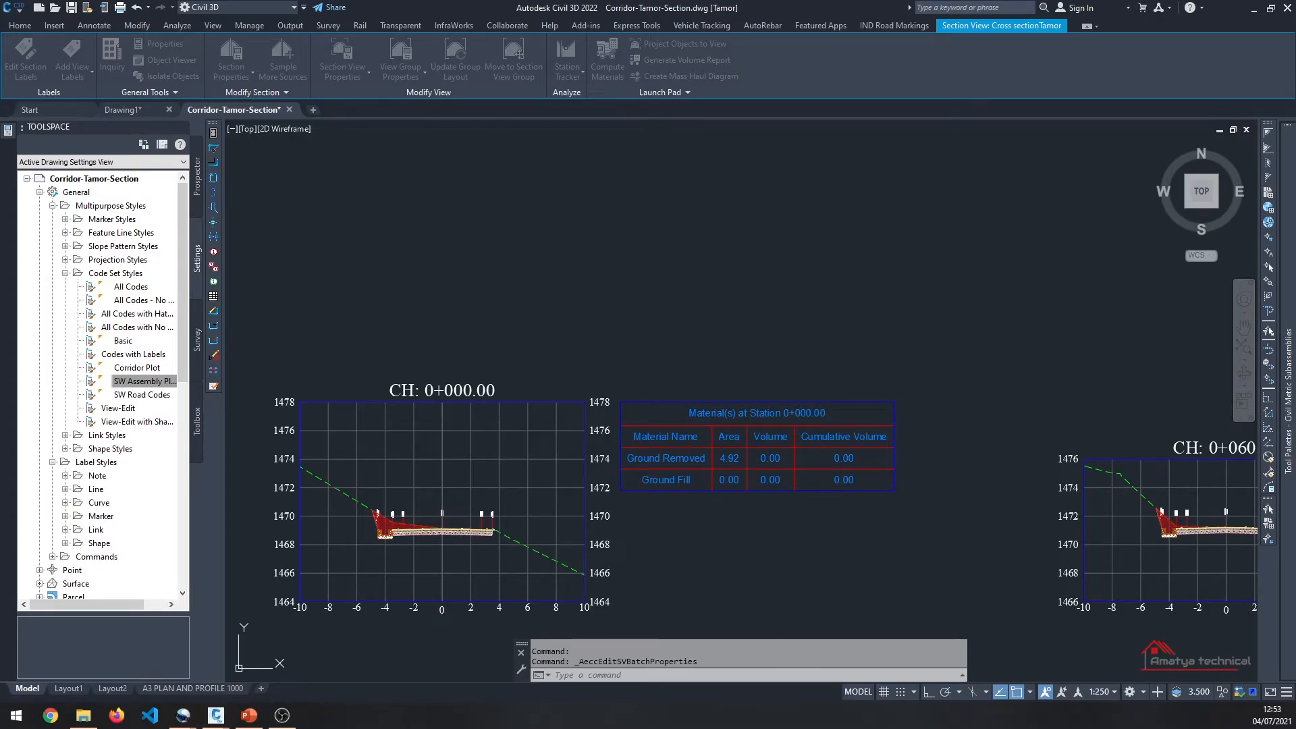
Step: Update the section view group's layout to make room for the pavement quantity tables
scroll(688, 310, down, 6)
click(689, 311)
click(667, 286)
scroll(669, 281, up, 4)
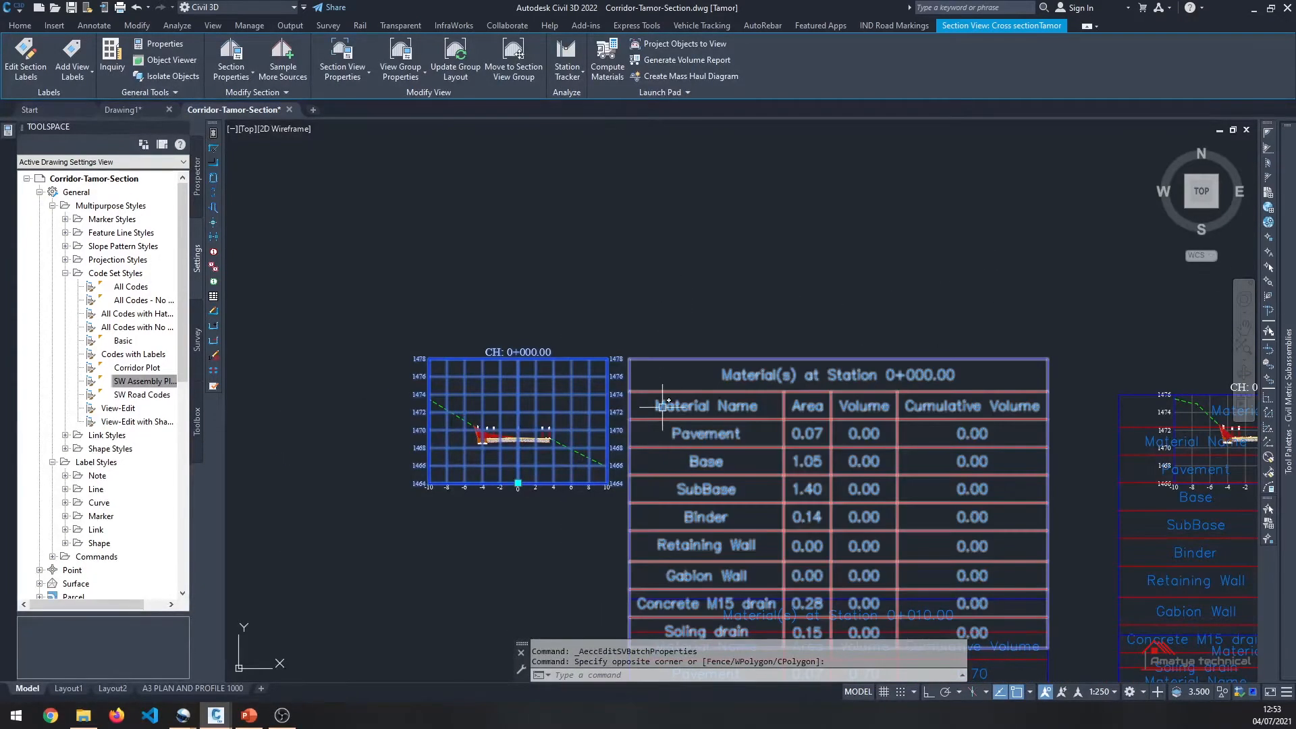
scroll(620, 347, down, 2)
scroll(620, 348, up, 3)
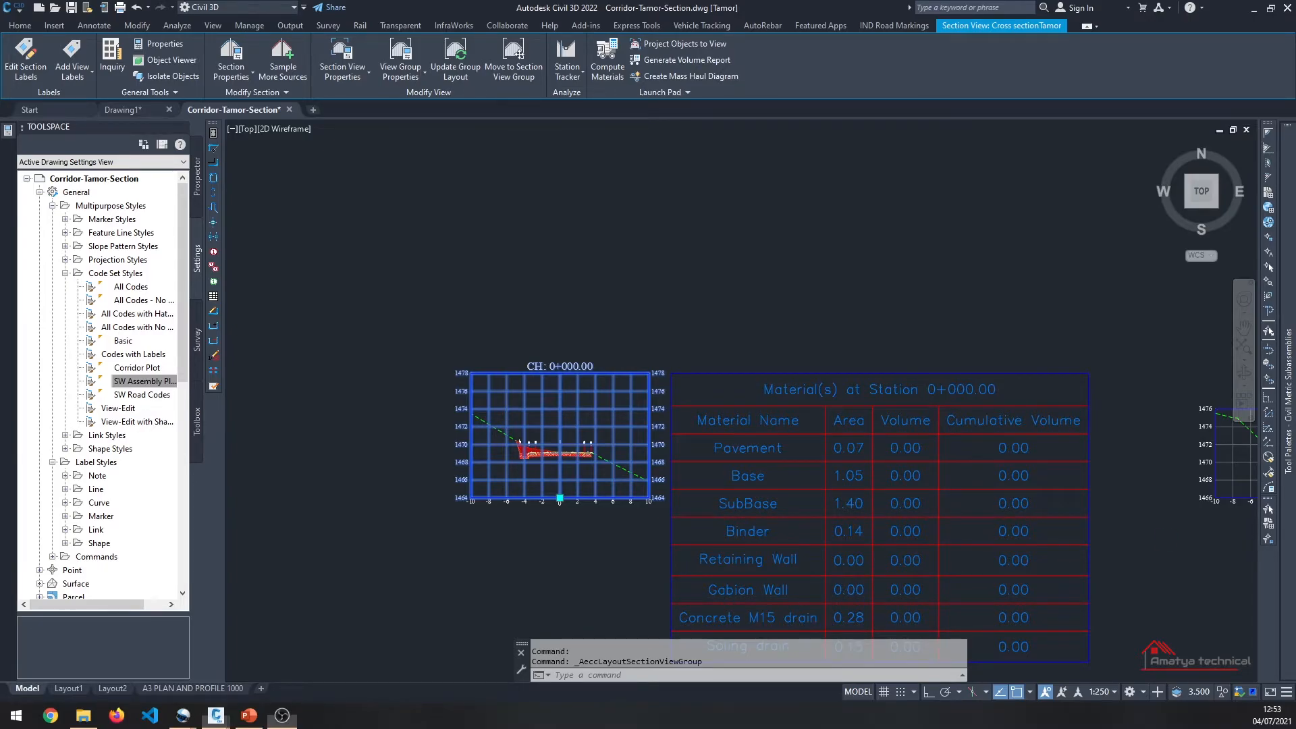
Step: Examine the spacing of the cross sections and their pavement quantity tables
scroll(783, 386, down, 5)
scroll(771, 432, up, 2)
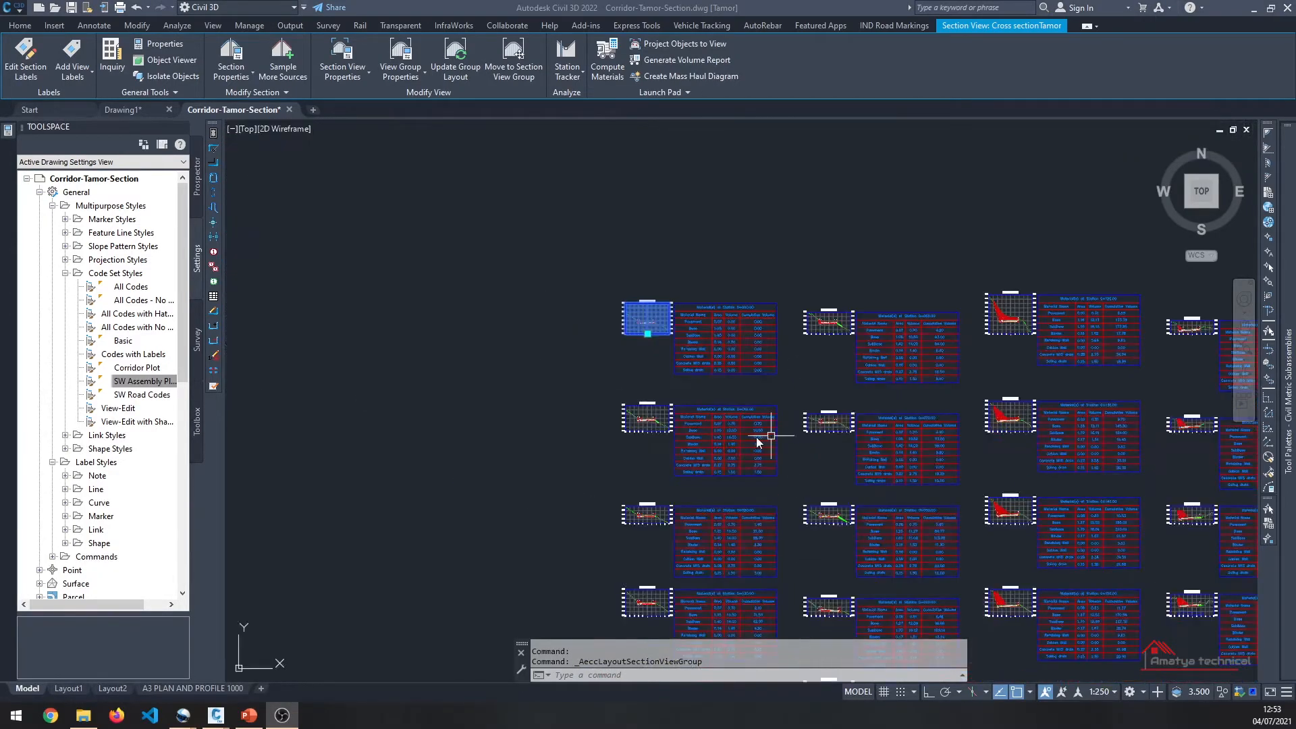
scroll(756, 436, up, 4)
click(856, 325)
scroll(539, 397, up, 4)
scroll(539, 397, down, 6)
middle_drag(545, 280, 562, 364)
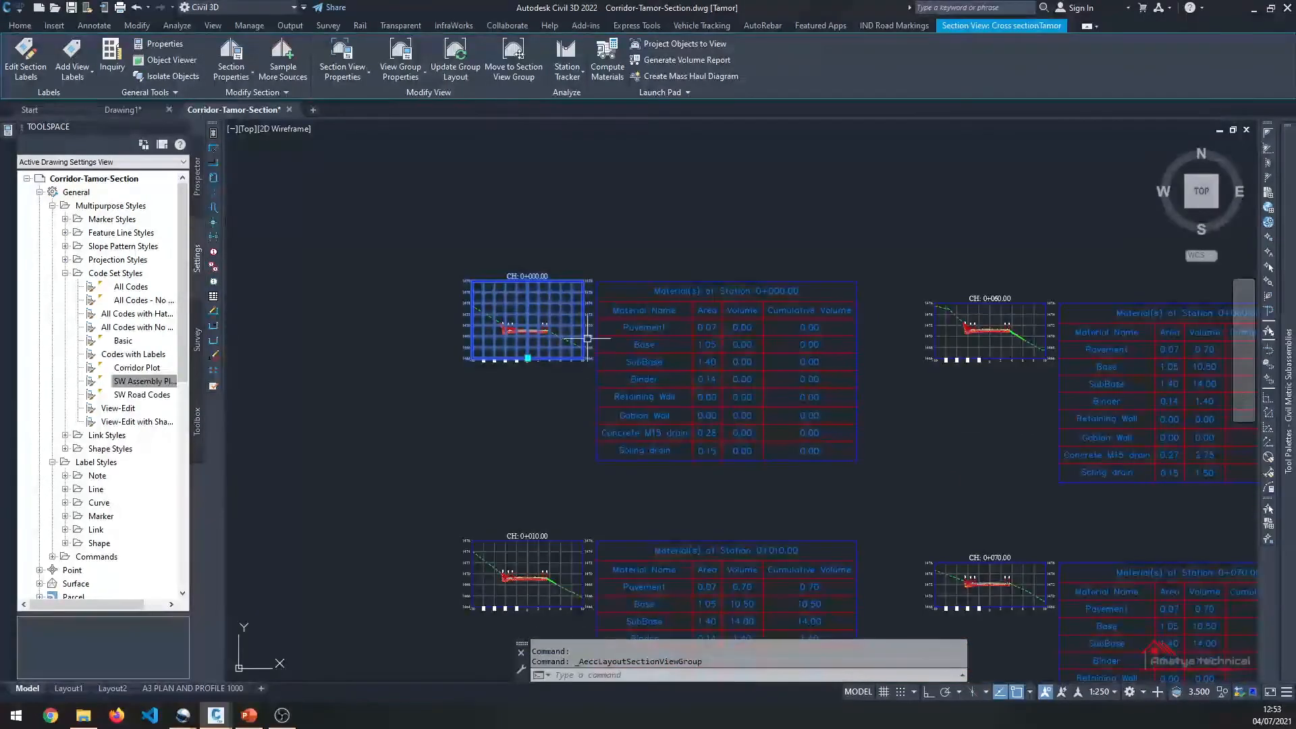
Step: Change the group's Pavement Quantity volume table style from Basic to SW Earthwork and apply the section view group properties
scroll(566, 301, up, 4)
click(426, 71)
click(423, 94)
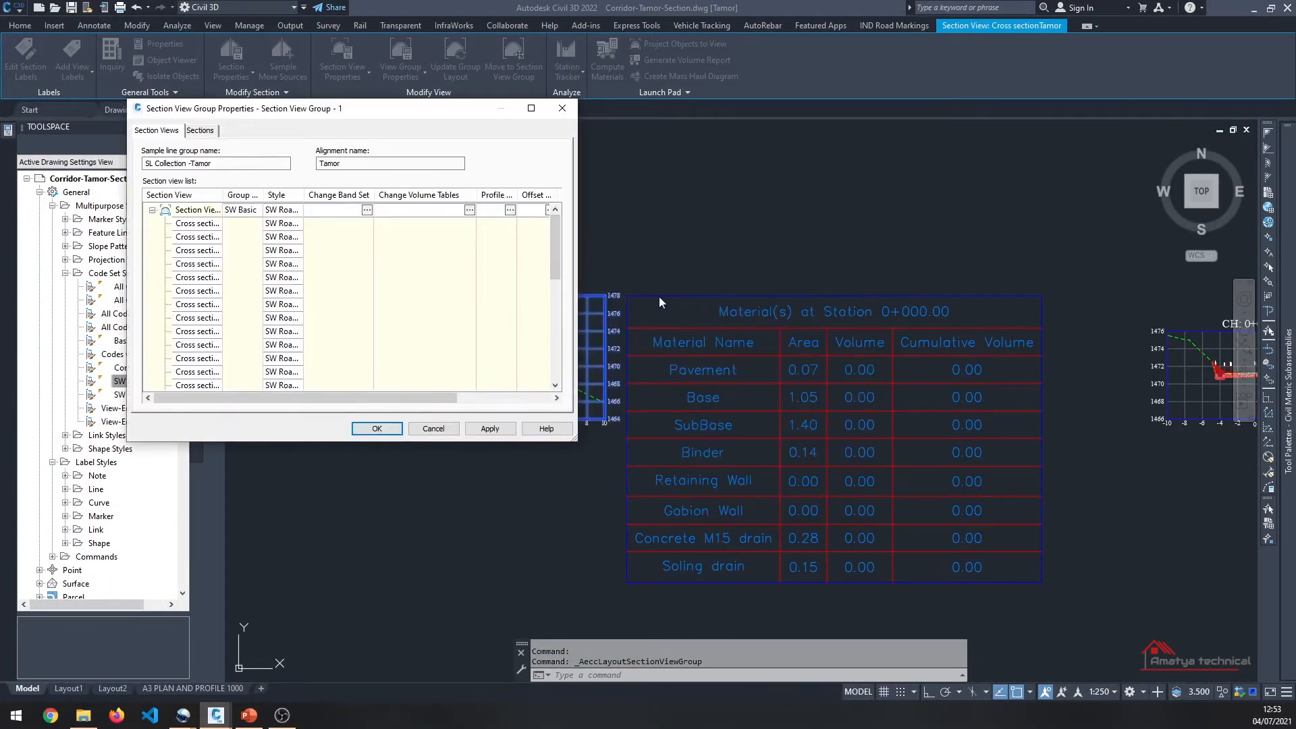
click(469, 209)
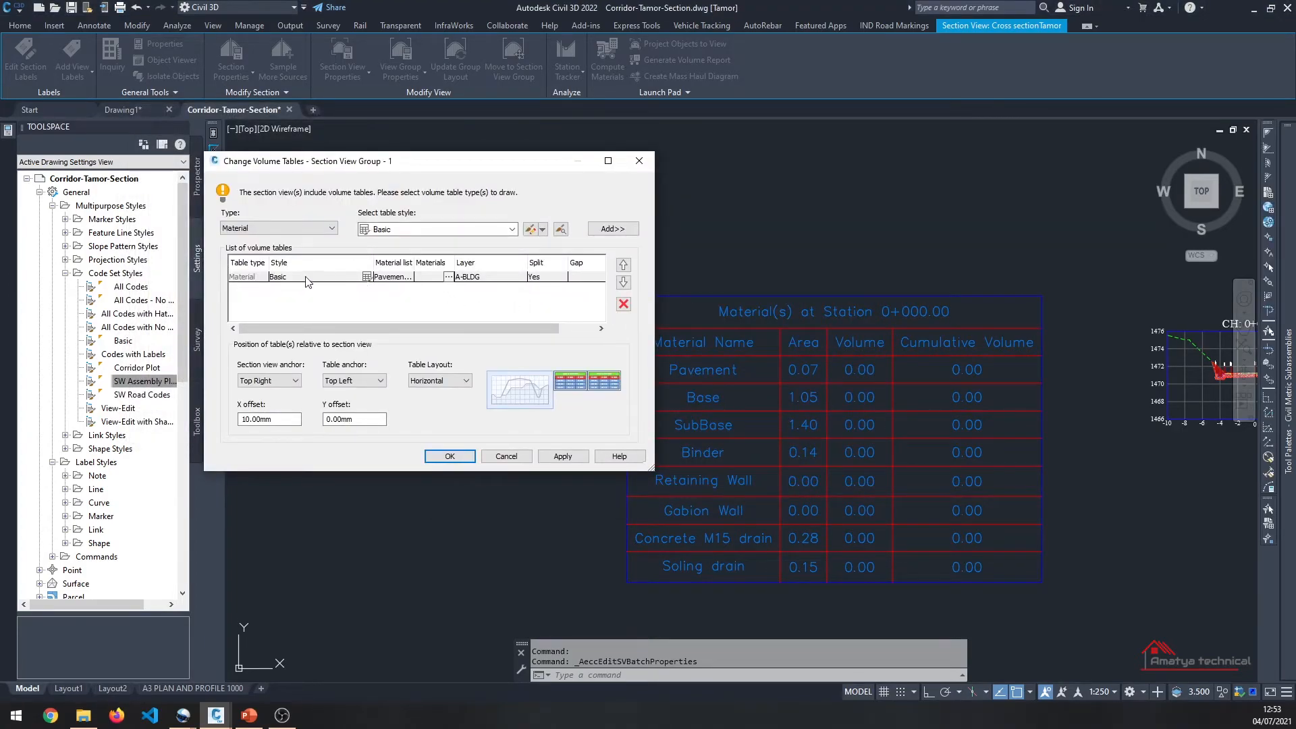
click(366, 277)
click(607, 343)
click(560, 365)
click(551, 368)
click(486, 459)
click(378, 427)
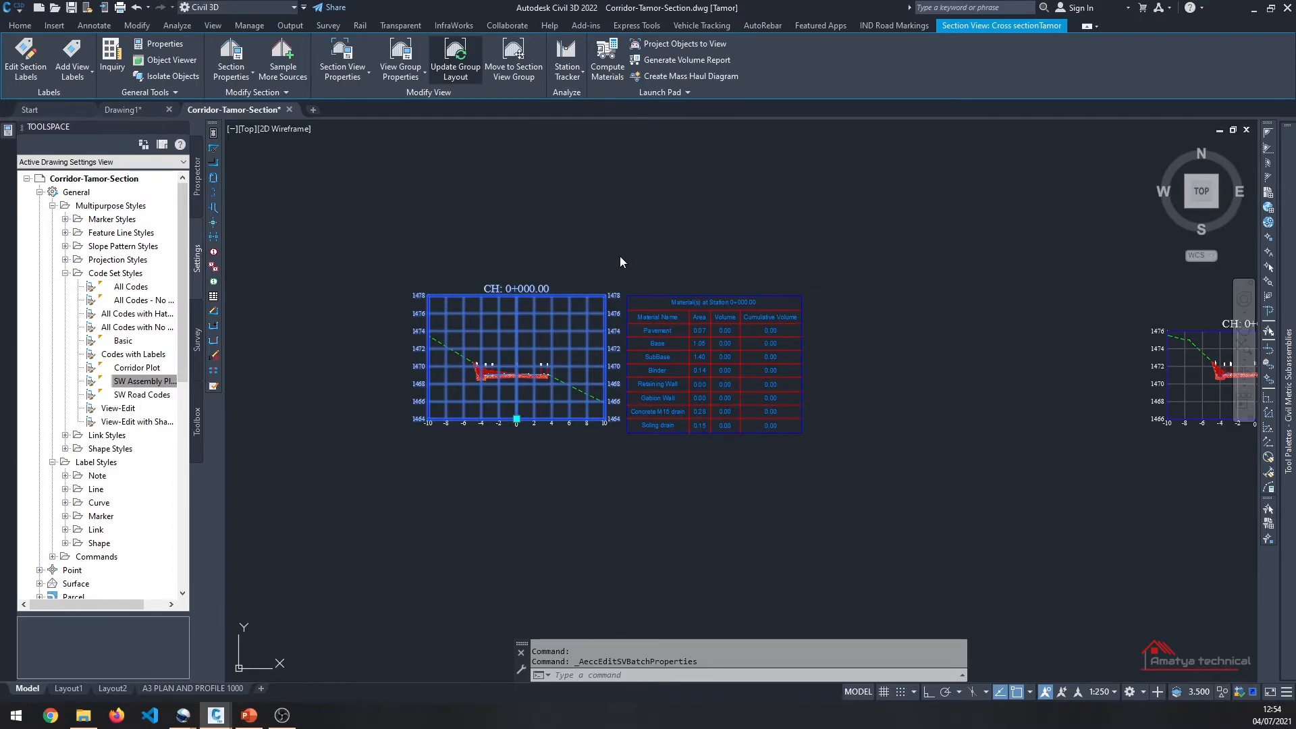
Step: Update the section view group's layout for the restyled tables and regenerate the drawing
scroll(620, 257, down, 3)
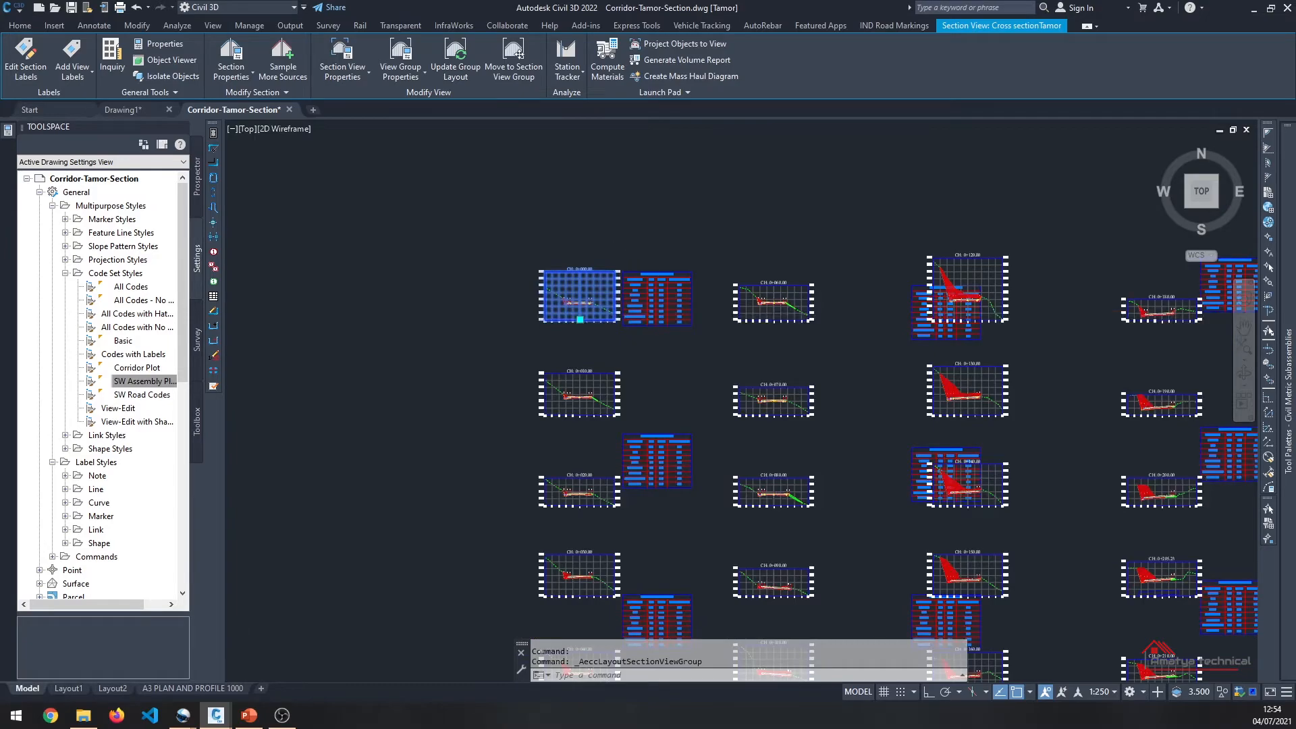
scroll(642, 263, up, 4)
key(Escape)
scroll(616, 273, down, 2)
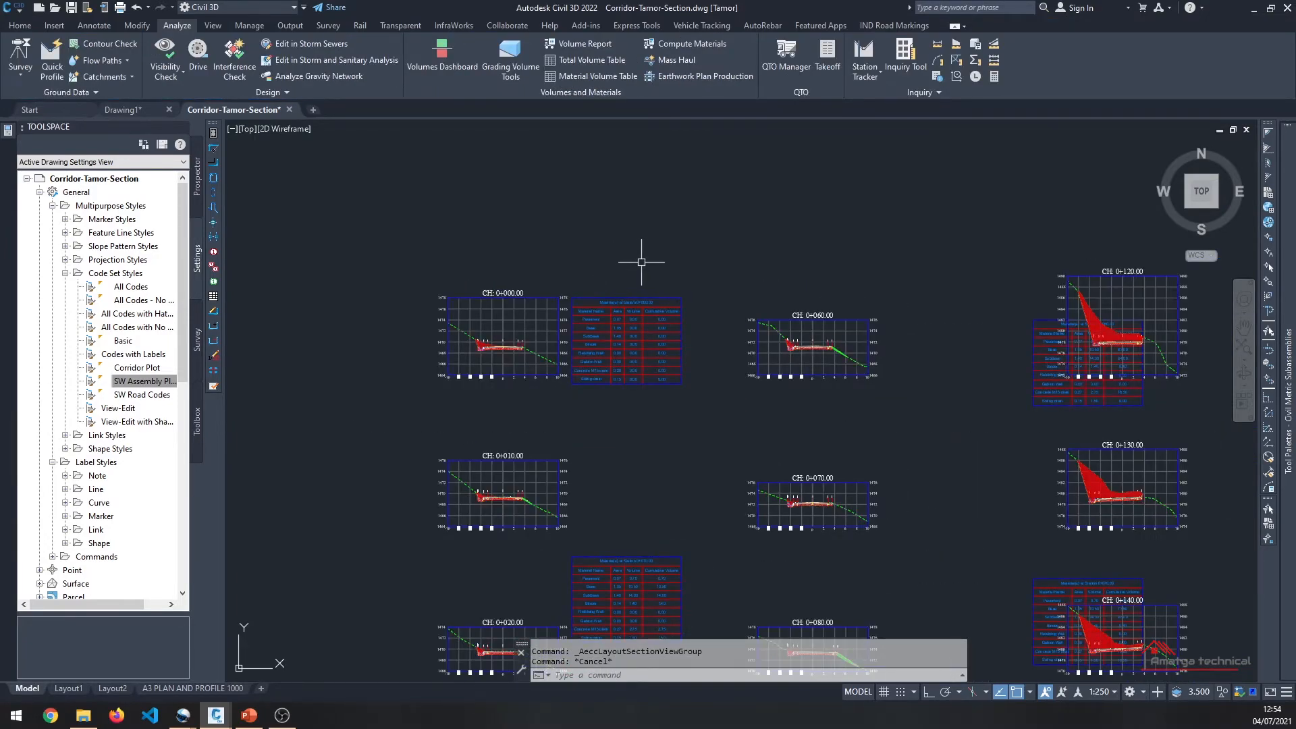
text(re)
key(Return)
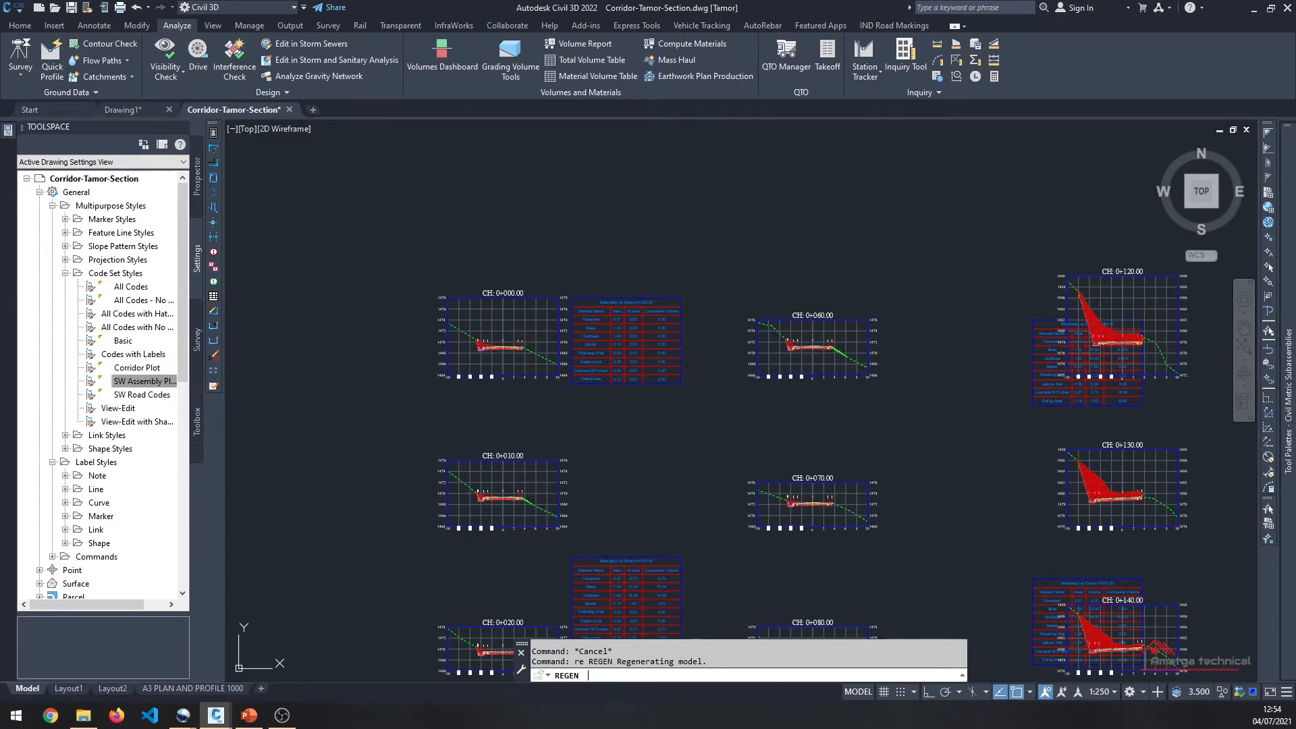
Step: Update the section view group's layout again so the pavement quantity tables no longer overlap neighbouring cross sections
scroll(865, 260, down, 3)
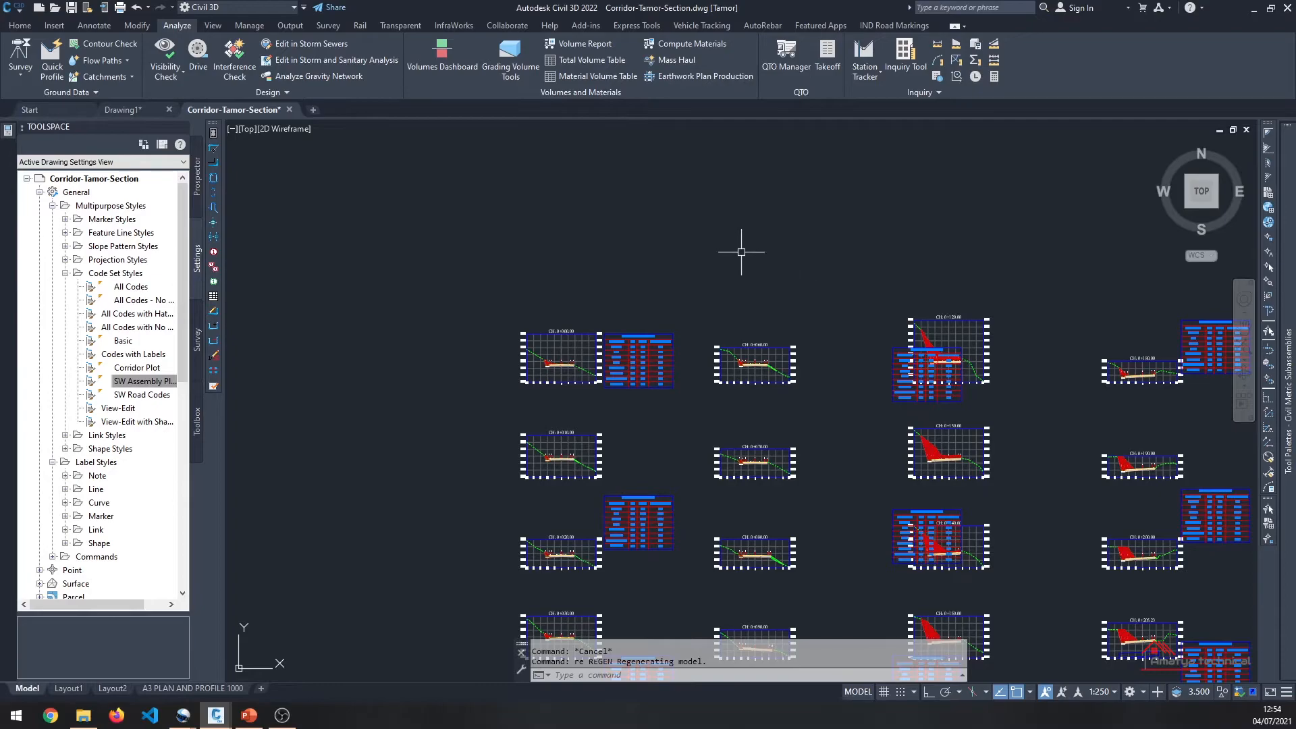
scroll(704, 273, down, 2)
scroll(695, 287, down, 2)
scroll(703, 281, up, 6)
key(Escape)
scroll(398, 330, up, 2)
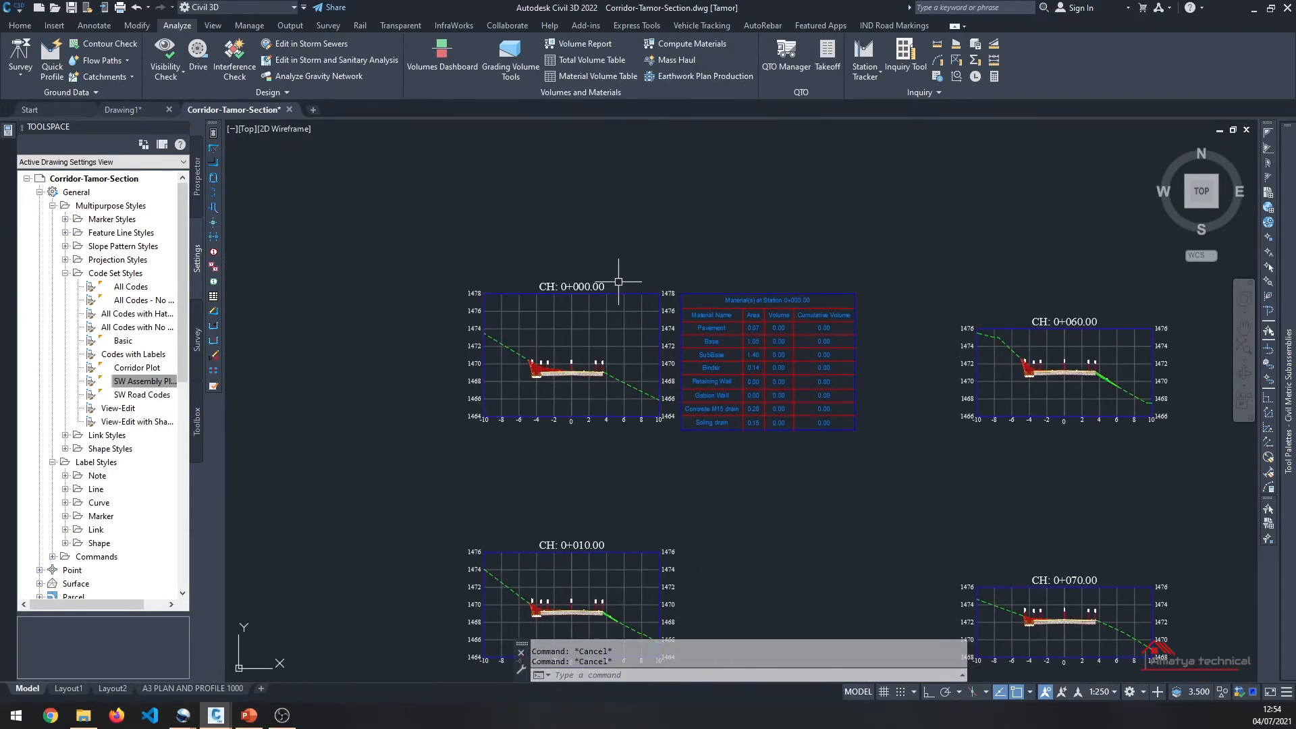
scroll(626, 292, down, 3)
scroll(627, 292, up, 3)
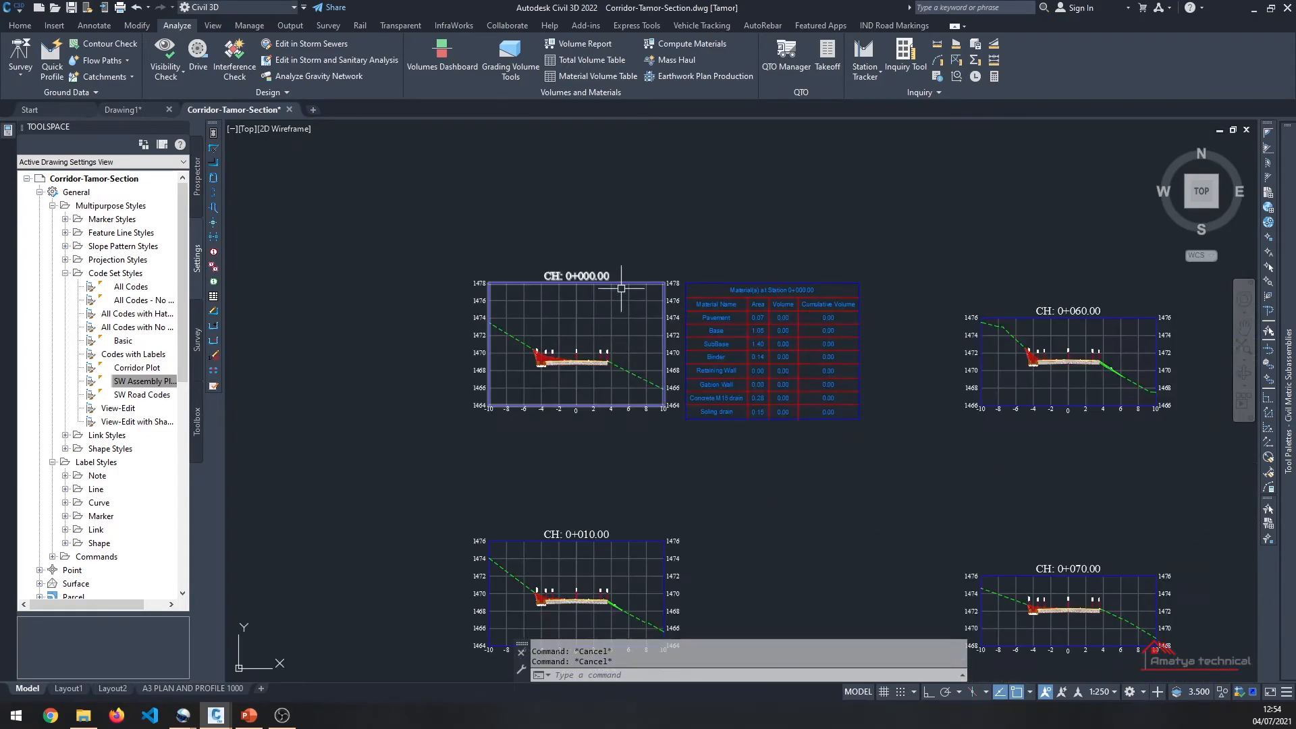
click(626, 283)
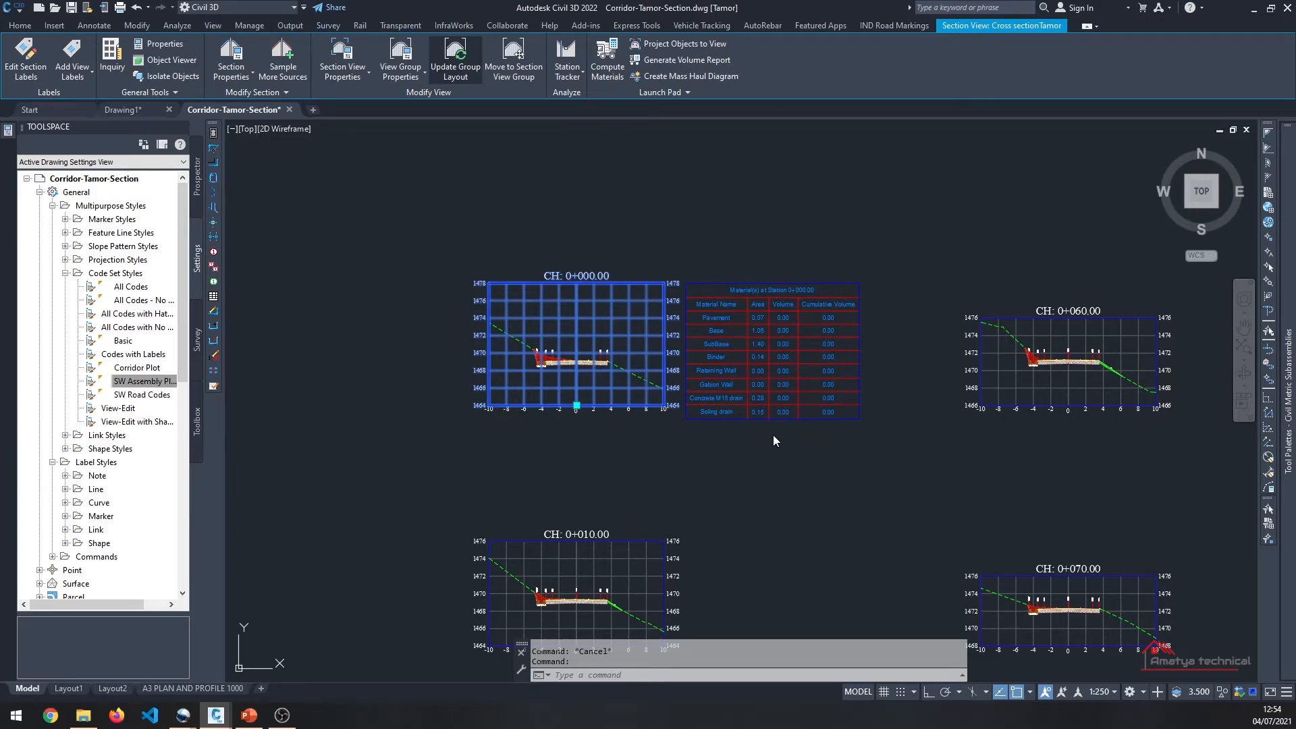
scroll(773, 434, down, 6)
key(Escape)
Step: Examine the areas and volumes in the material table beside the cross section at station 0+010.00
scroll(773, 435, up, 8)
scroll(725, 375, down, 4)
scroll(716, 338, up, 4)
scroll(712, 329, down, 4)
scroll(713, 424, up, 6)
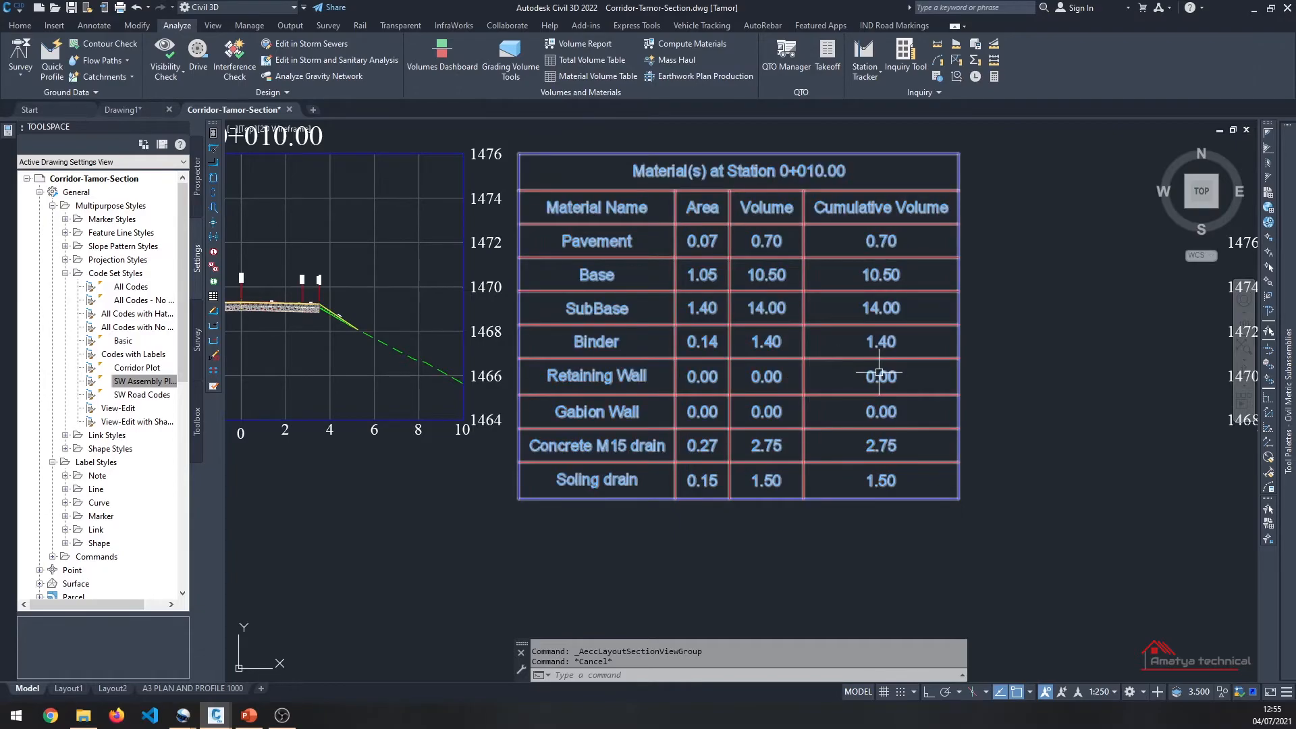
scroll(925, 378, down, 2)
scroll(565, 363, up, 2)
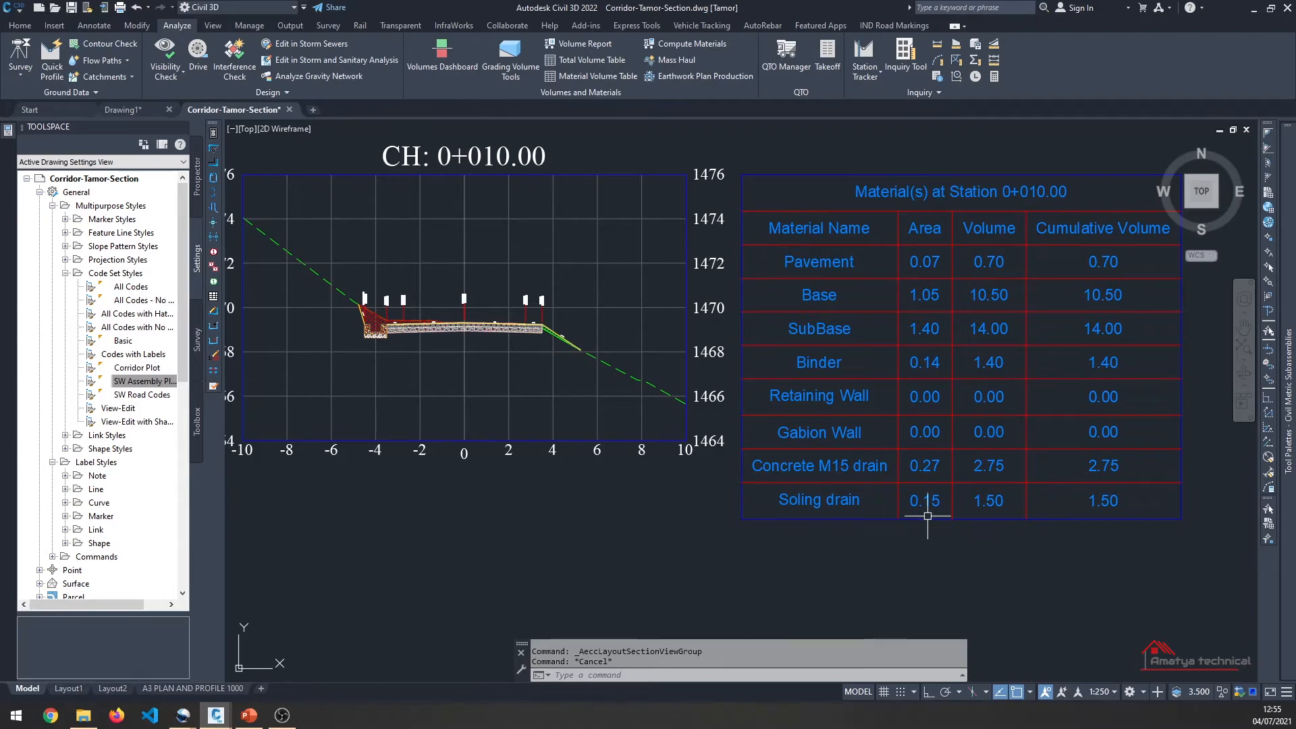
scroll(1134, 479, down, 4)
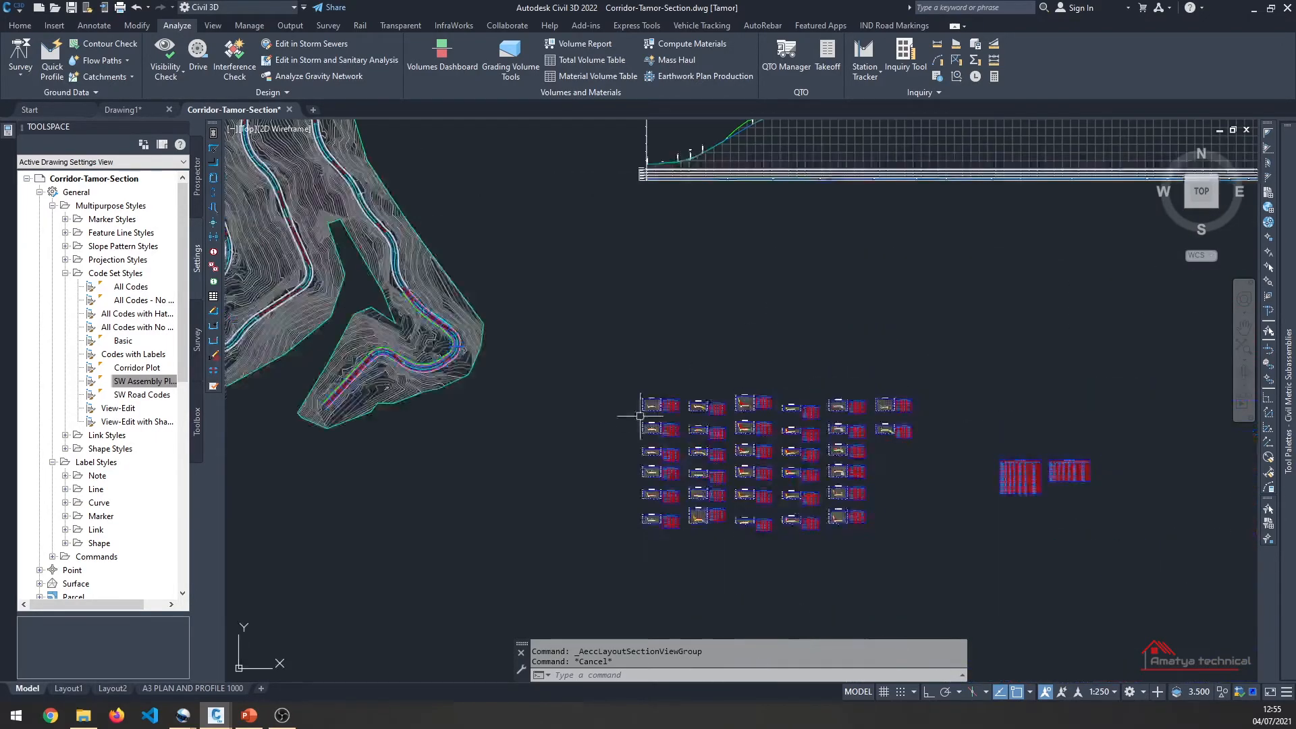
Step: Create a total volume table from the Pavement Quantity material list in the Cut and Fill style, placed below the existing total volume tables
scroll(934, 437, up, 2)
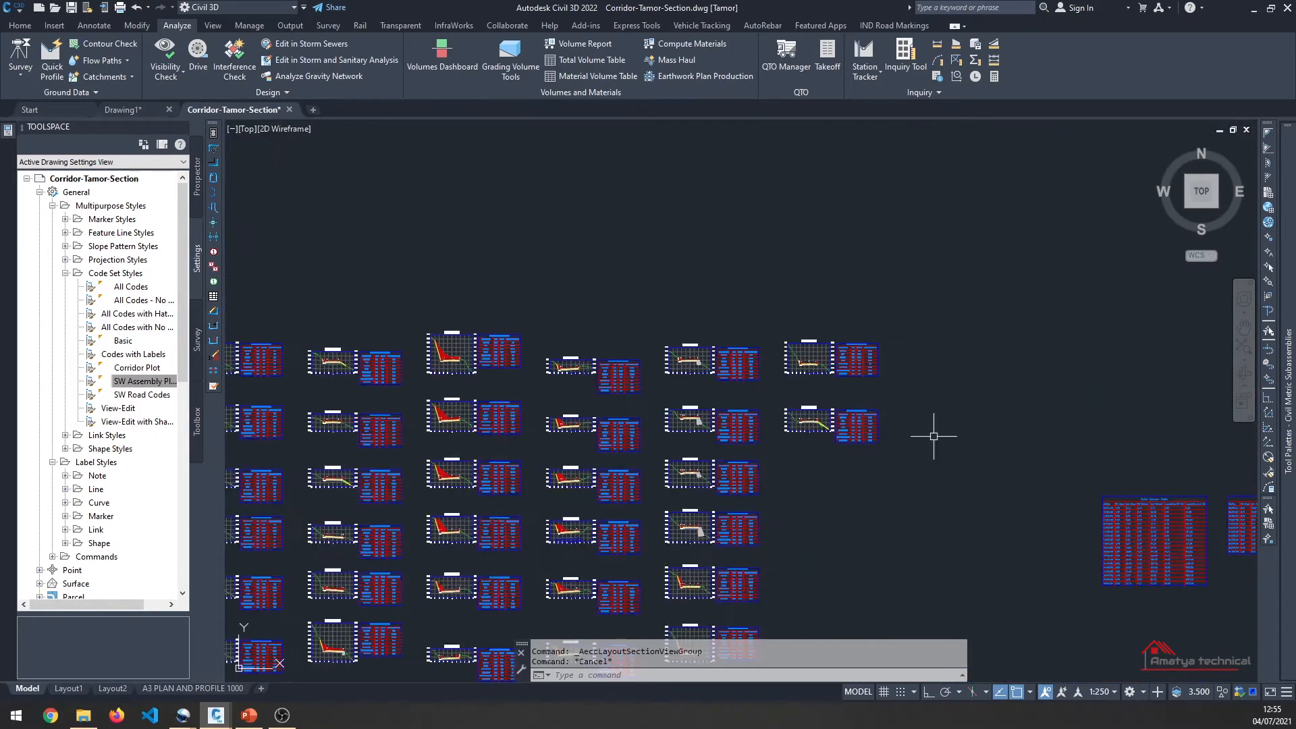
click(585, 59)
click(626, 346)
click(578, 371)
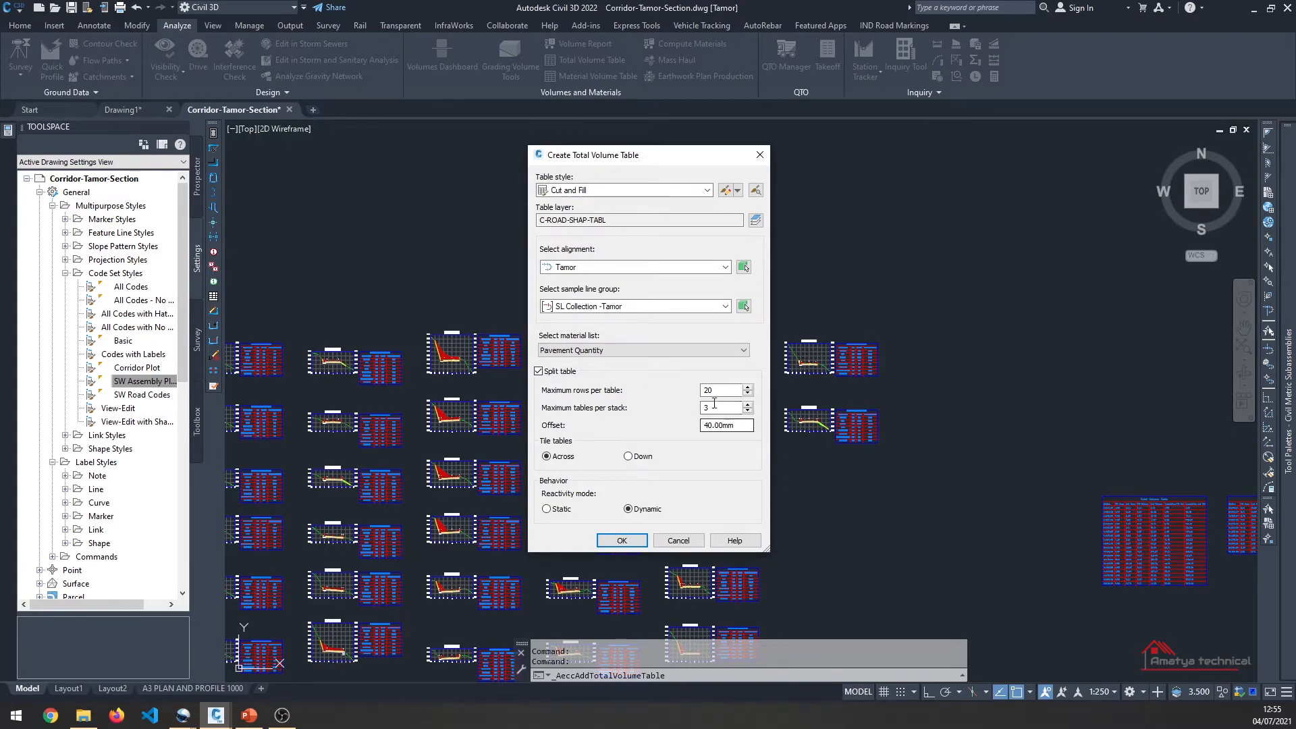
click(622, 540)
scroll(768, 379, down, 6)
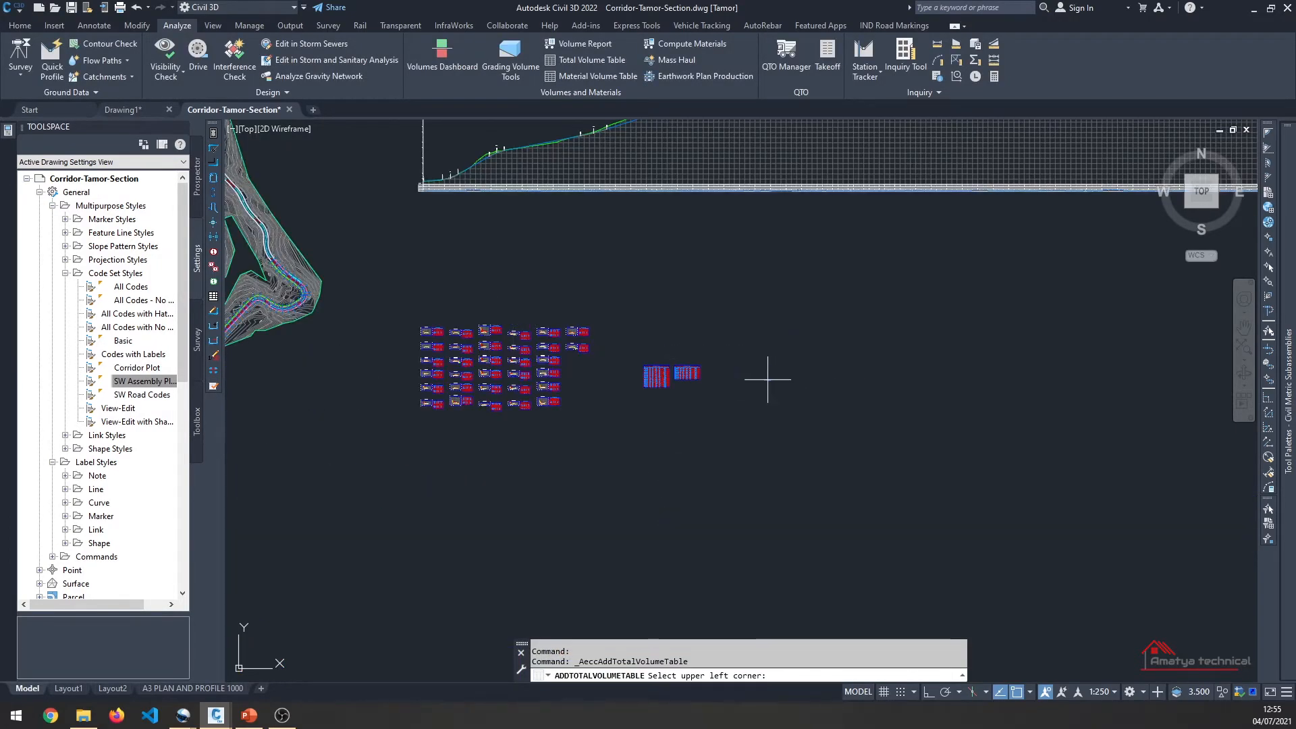
scroll(715, 379, up, 5)
click(489, 455)
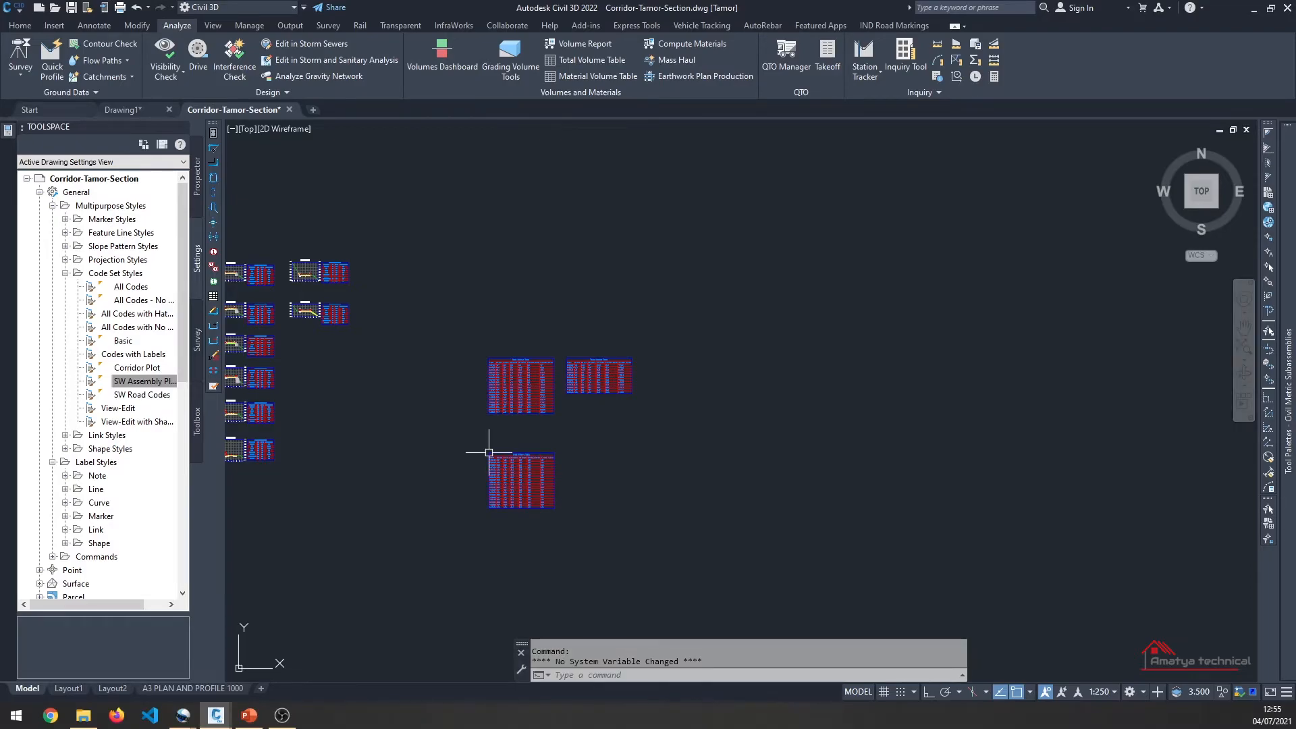
Step: Check the columns of the Pavement Quantity total volume table and delete it
scroll(489, 453, up, 6)
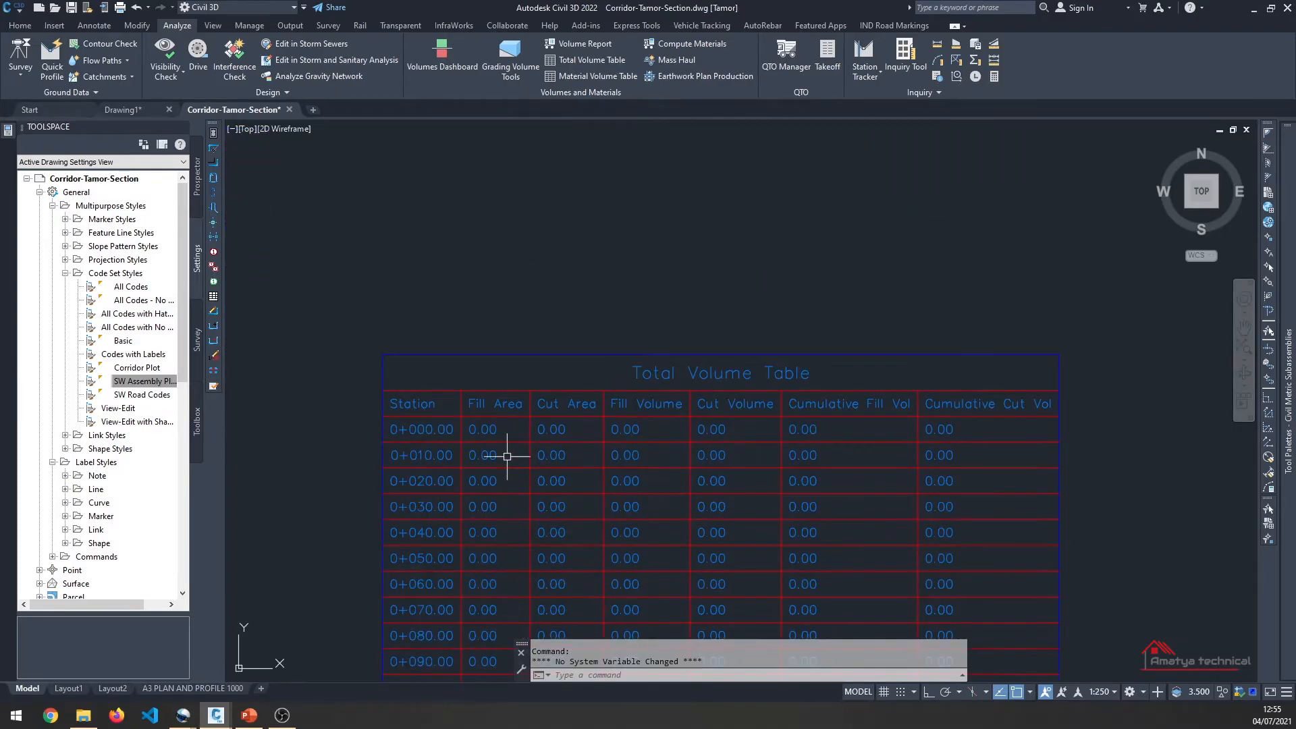
scroll(506, 435, up, 4)
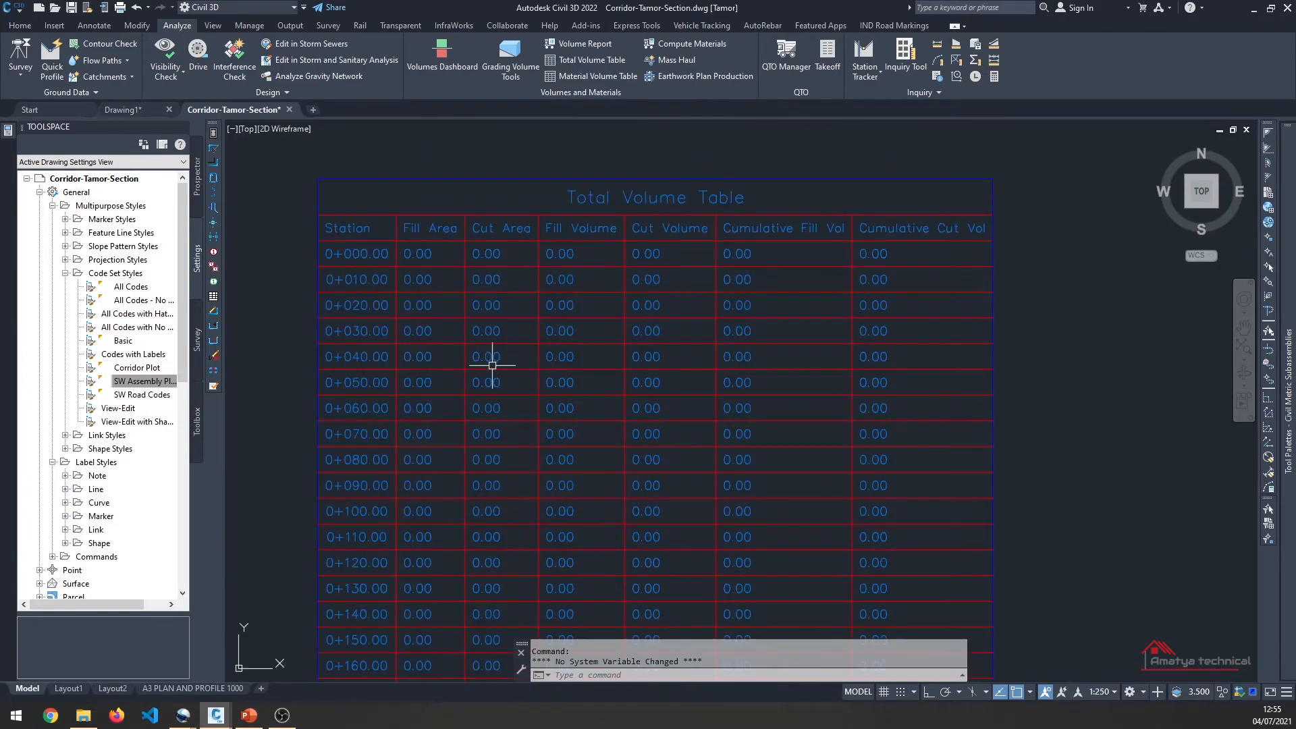
scroll(587, 418, down, 6)
scroll(561, 371, up, 4)
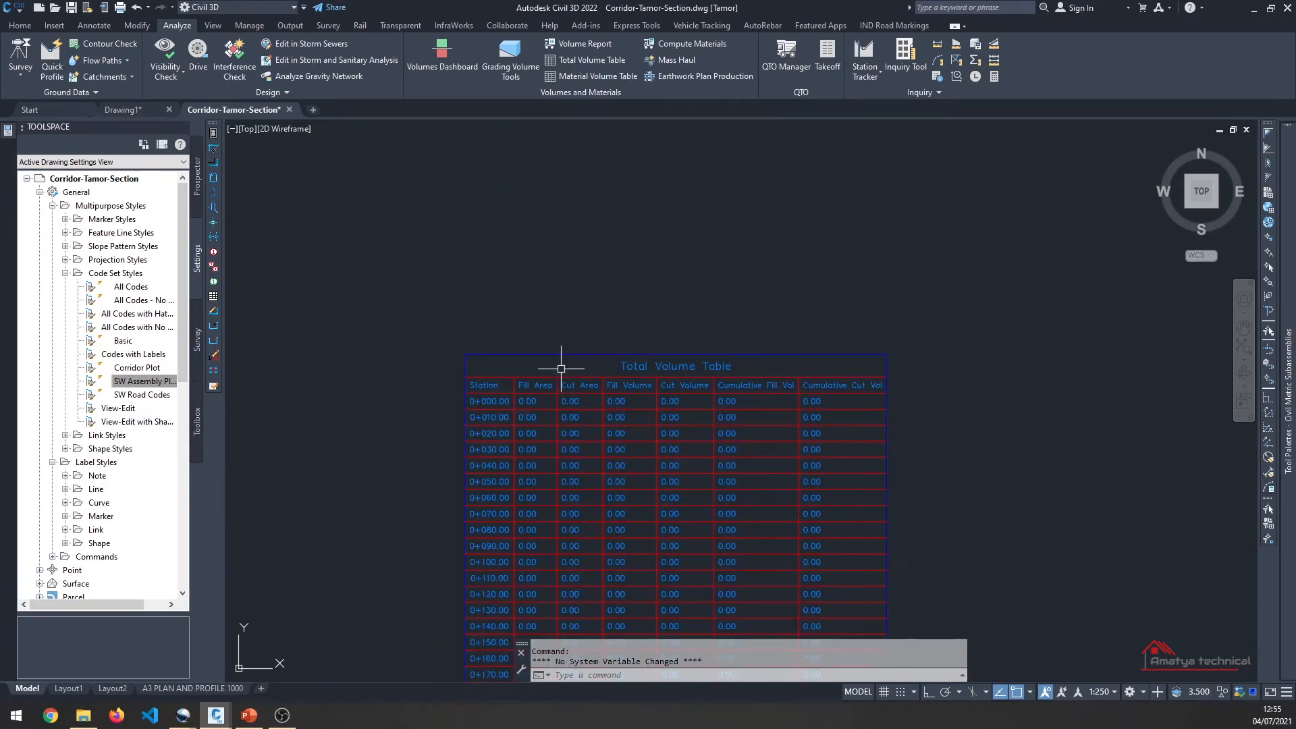
click(563, 368)
click(507, 350)
scroll(530, 364, down, 7)
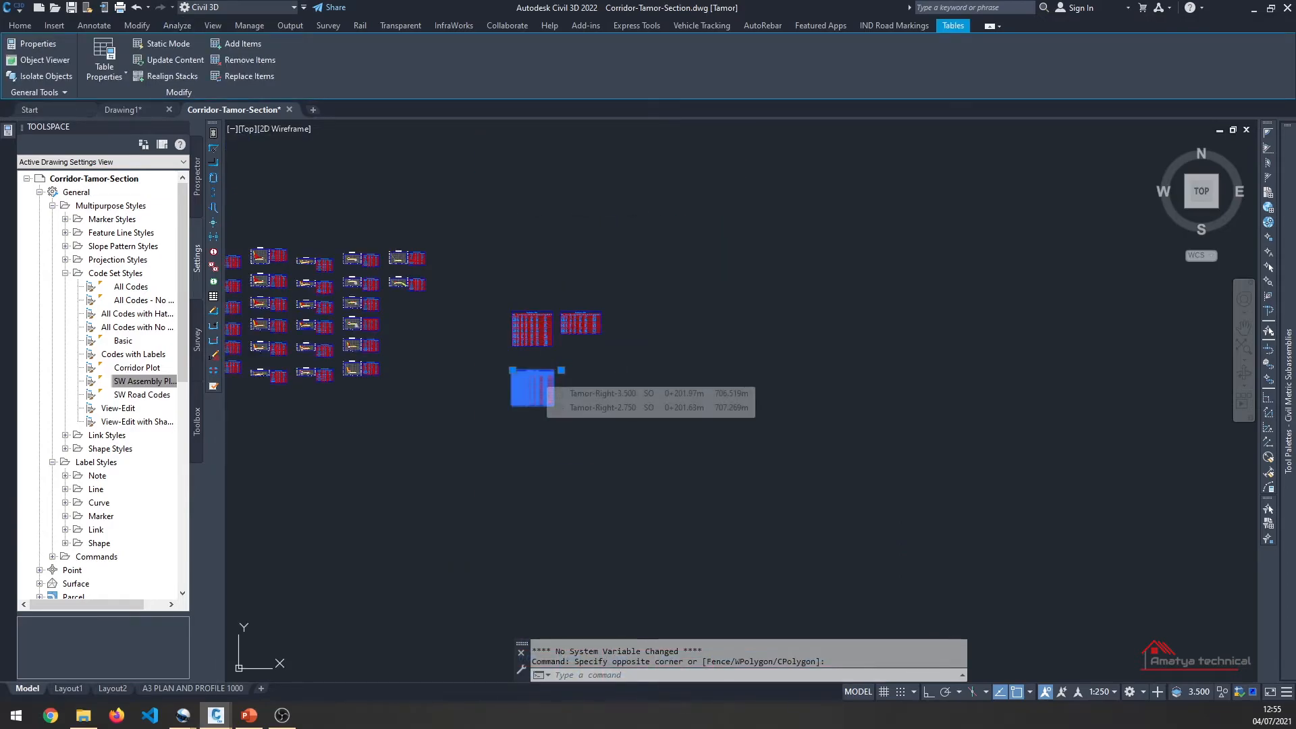
click(532, 370)
key(Delete)
Step: Try the Pavement Quantity total volume table once more for the Tamor alignment, keeping the Cut and Fill style, and check its columns
scroll(530, 363, down, 2)
middle_drag(530, 361, 571, 383)
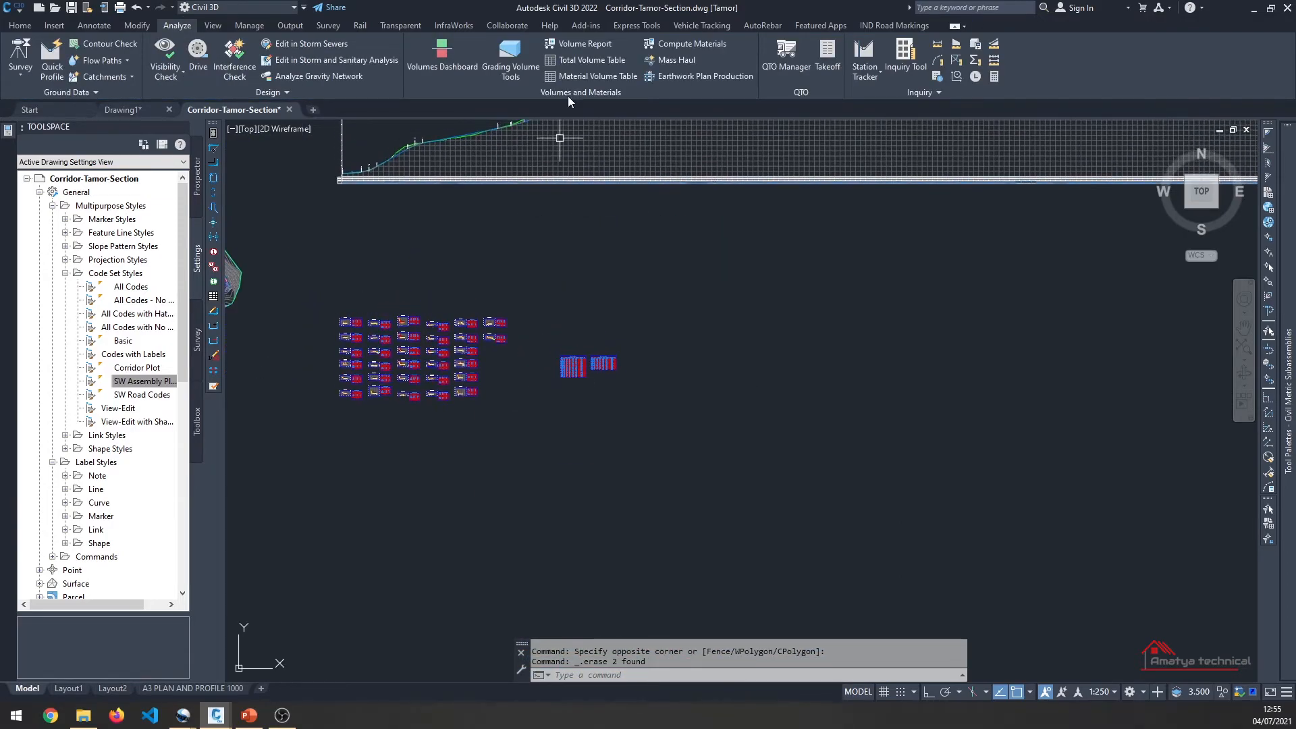
click(585, 60)
click(646, 350)
click(594, 373)
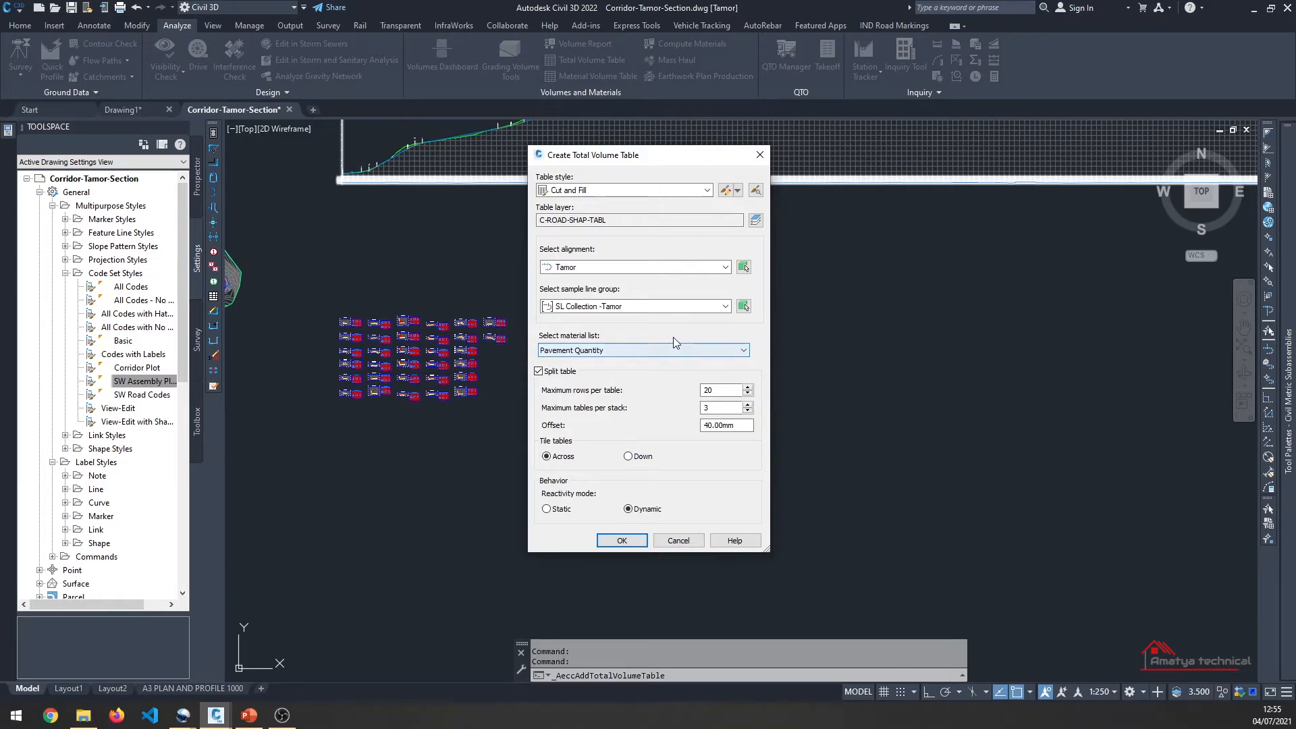
click(601, 190)
click(601, 190)
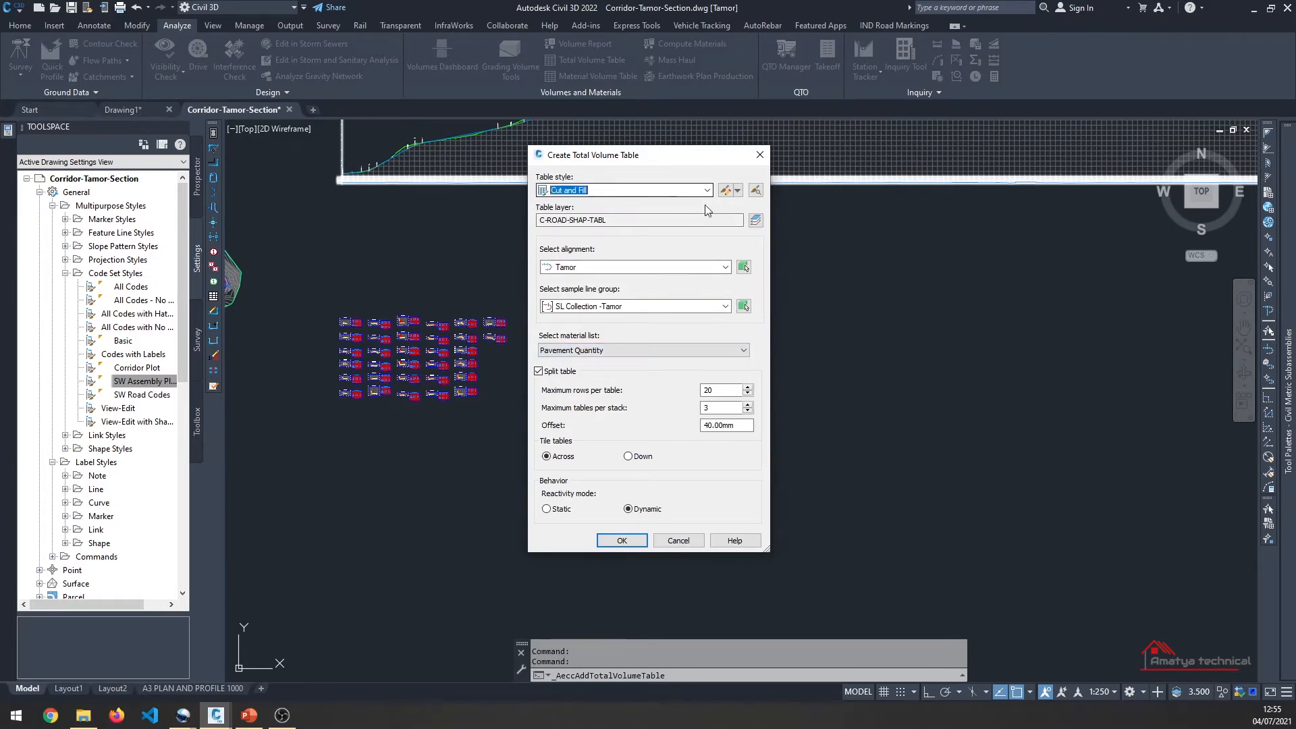
click(708, 193)
click(708, 192)
click(648, 267)
click(665, 277)
click(621, 541)
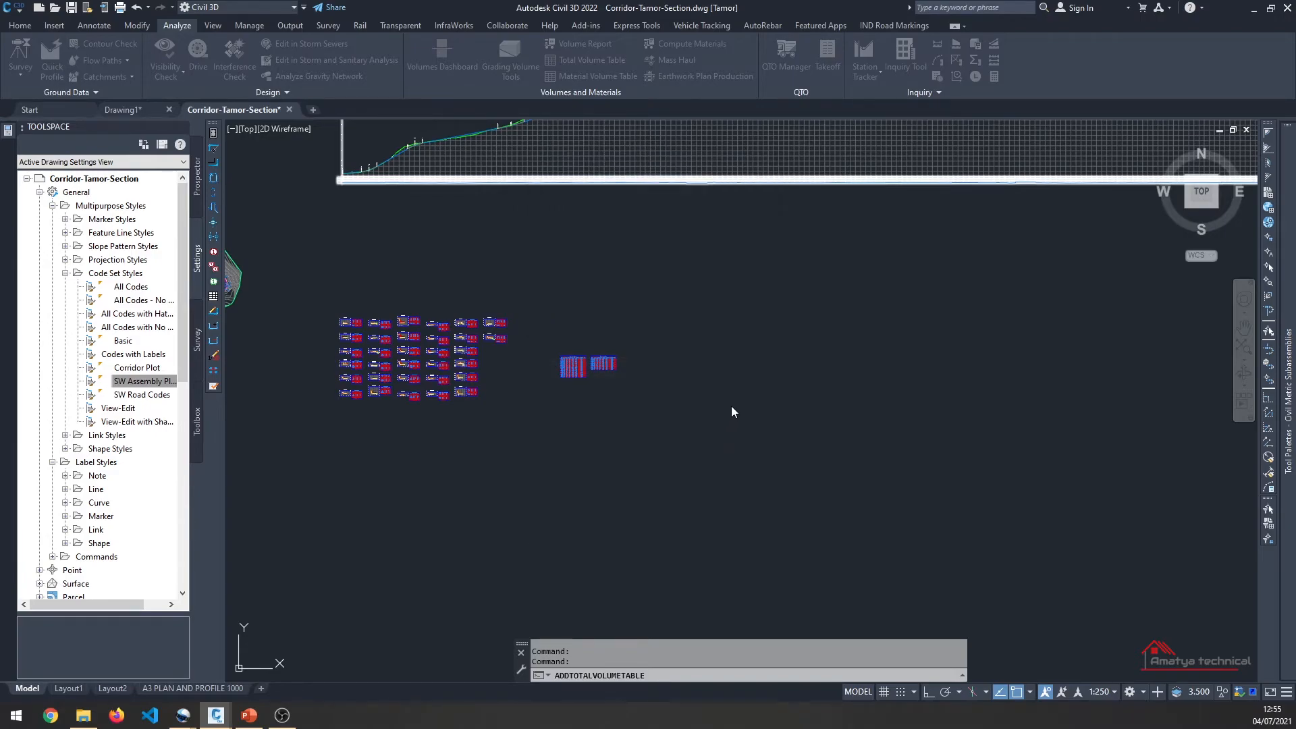
scroll(665, 371, up, 2)
scroll(668, 372, up, 6)
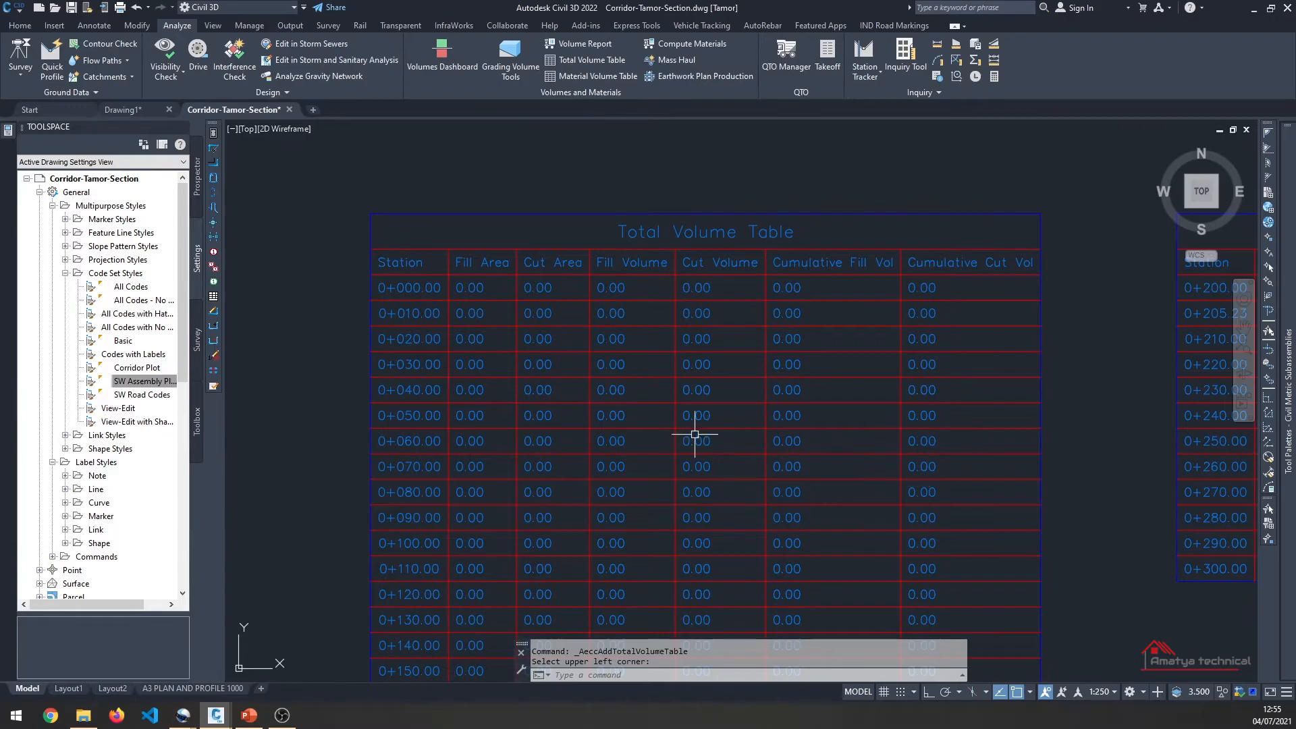
scroll(564, 378, down, 3)
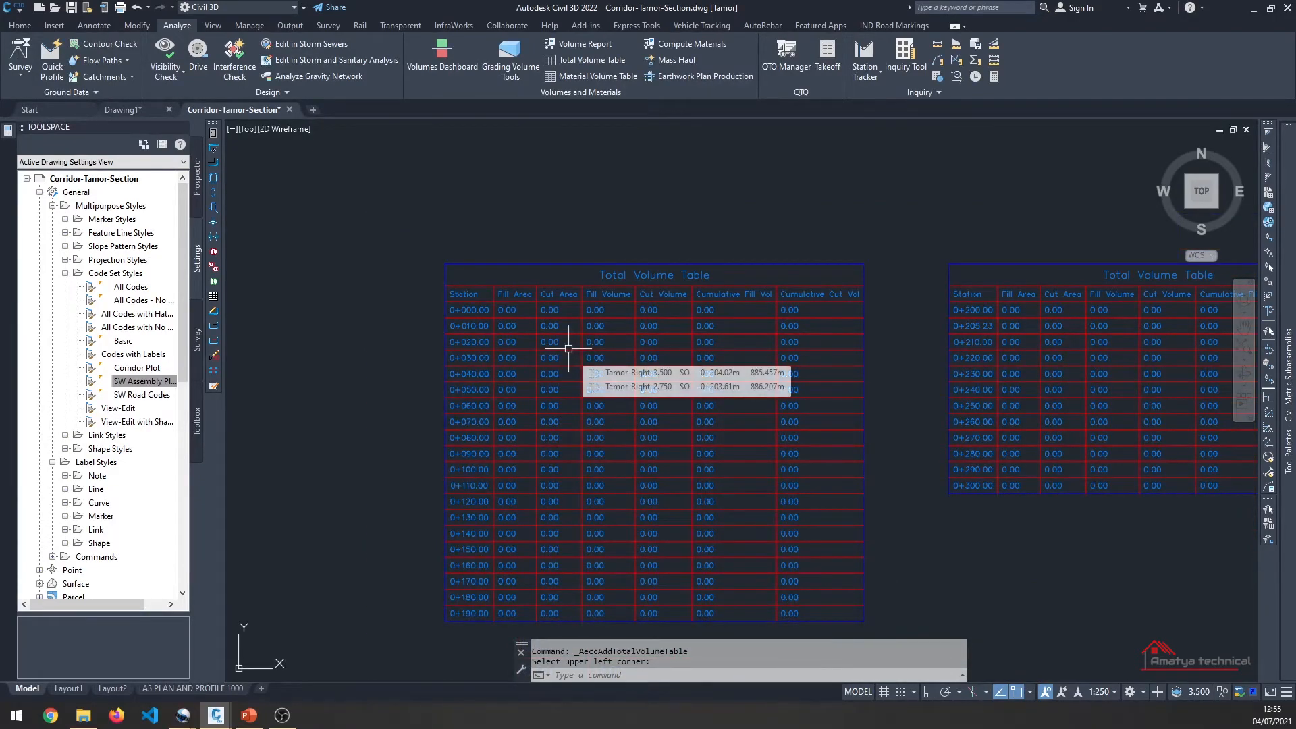
scroll(569, 349, down, 4)
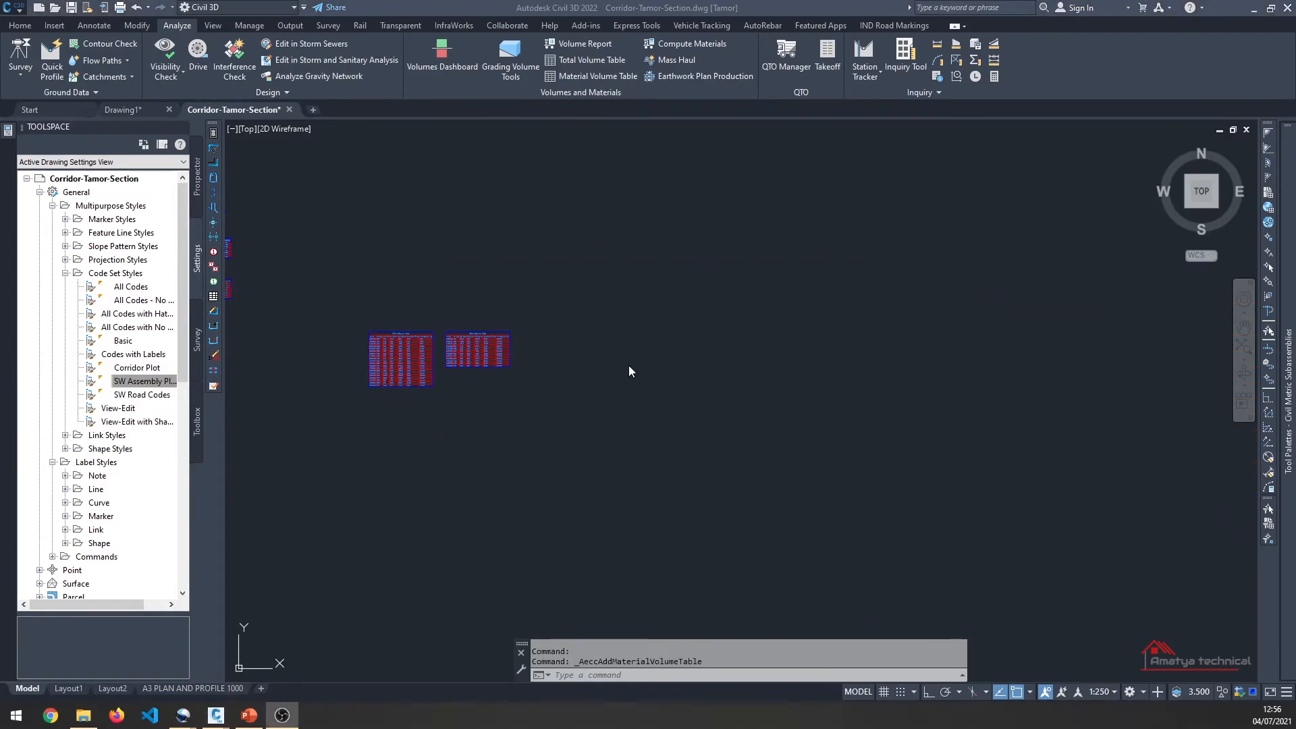
click(630, 372)
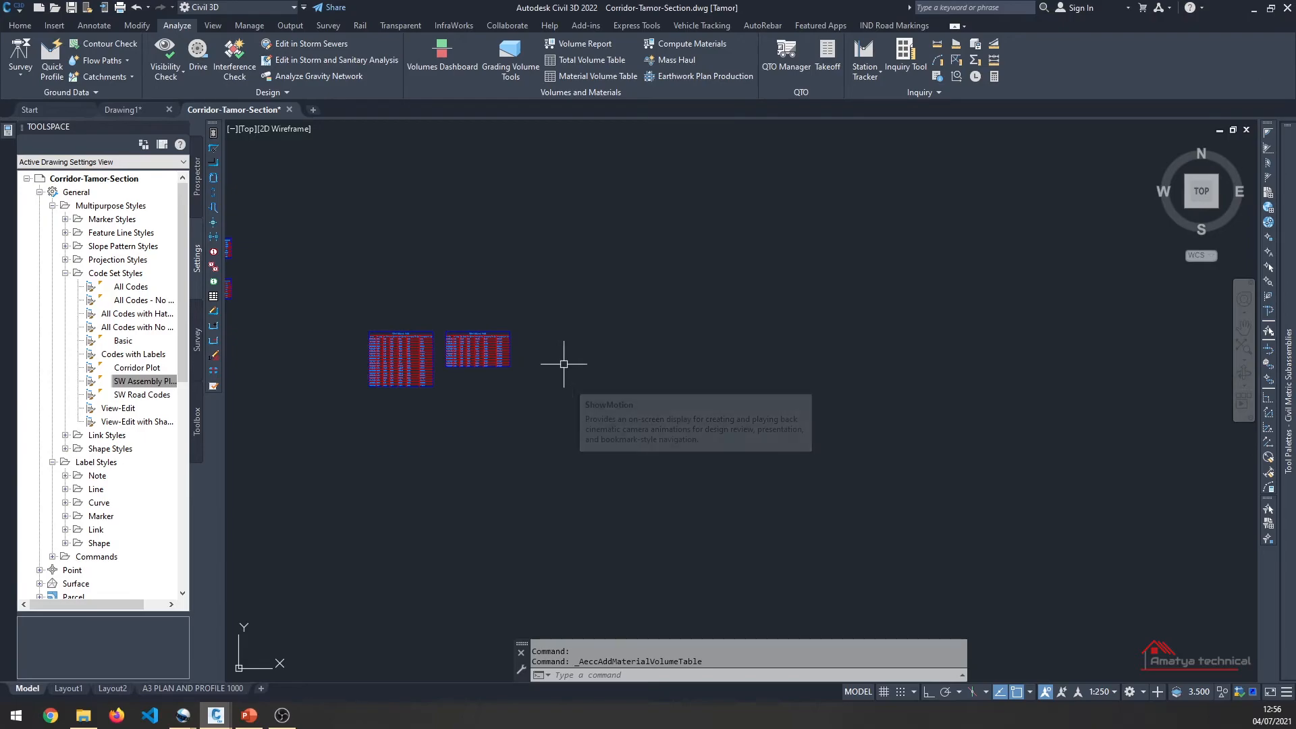
click(573, 63)
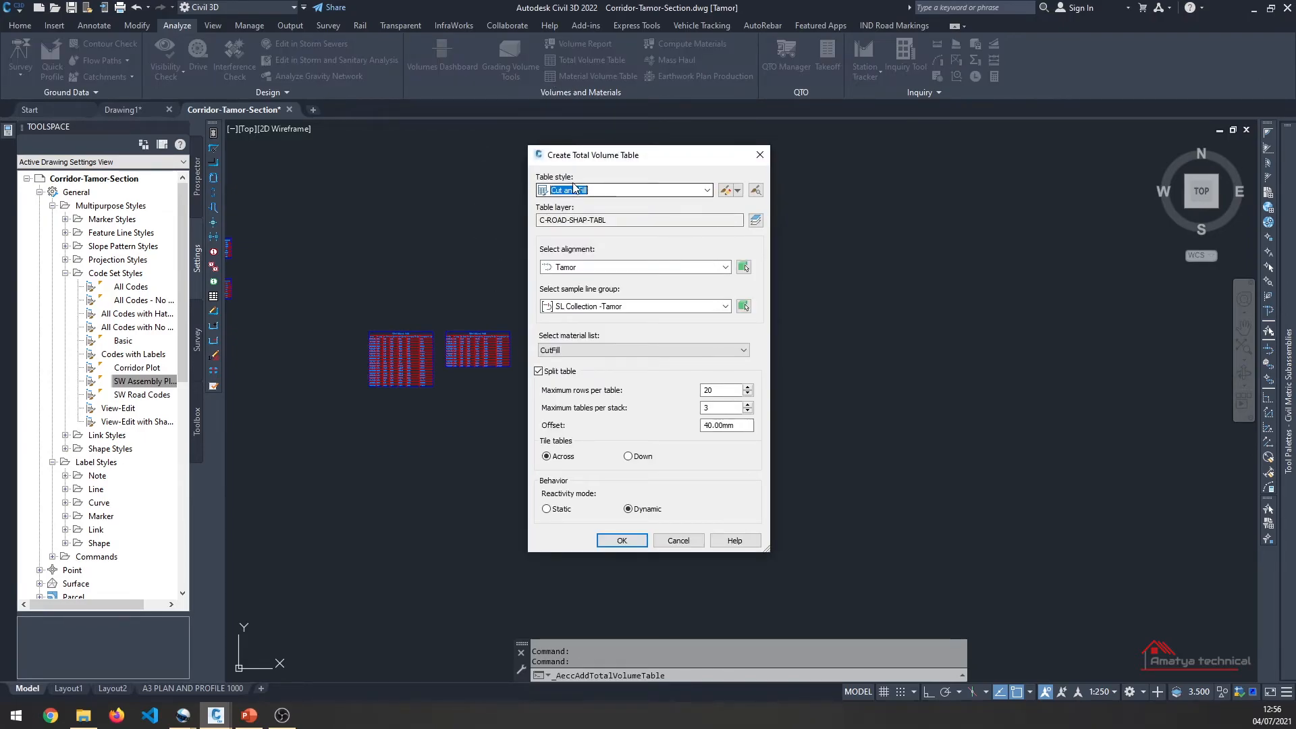
click(670, 543)
Step: Create an Area and Volume material volume table for Pavement from the Pavement Quantity list and place it beside the total volume tables
click(601, 76)
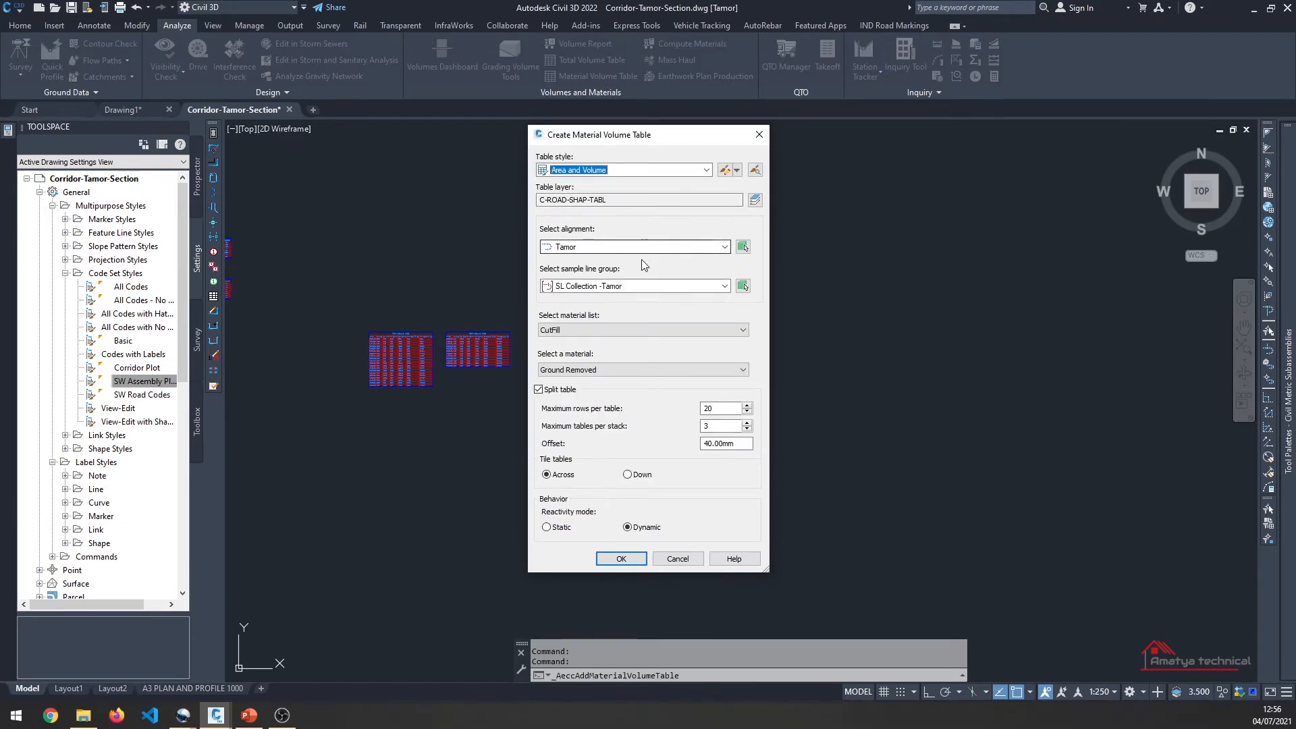
click(614, 329)
click(586, 343)
click(590, 332)
click(589, 352)
click(592, 370)
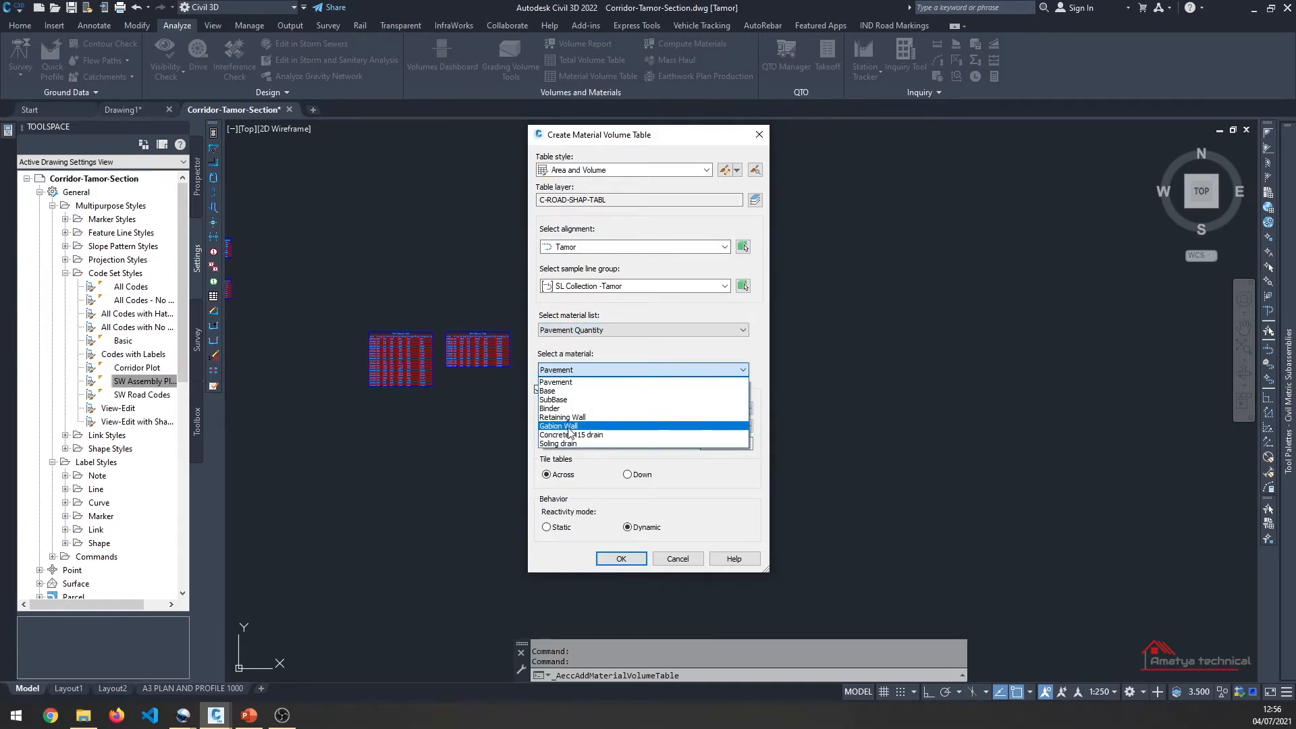
click(585, 365)
click(590, 370)
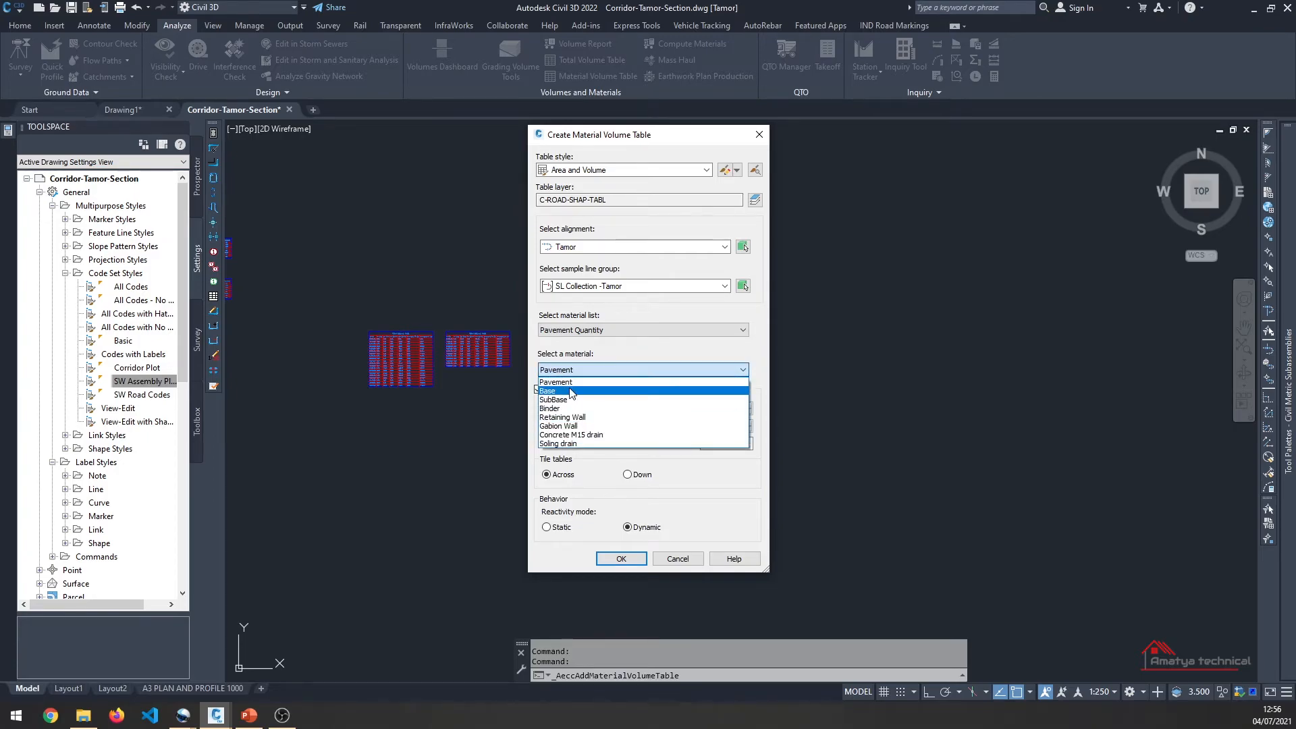
click(575, 382)
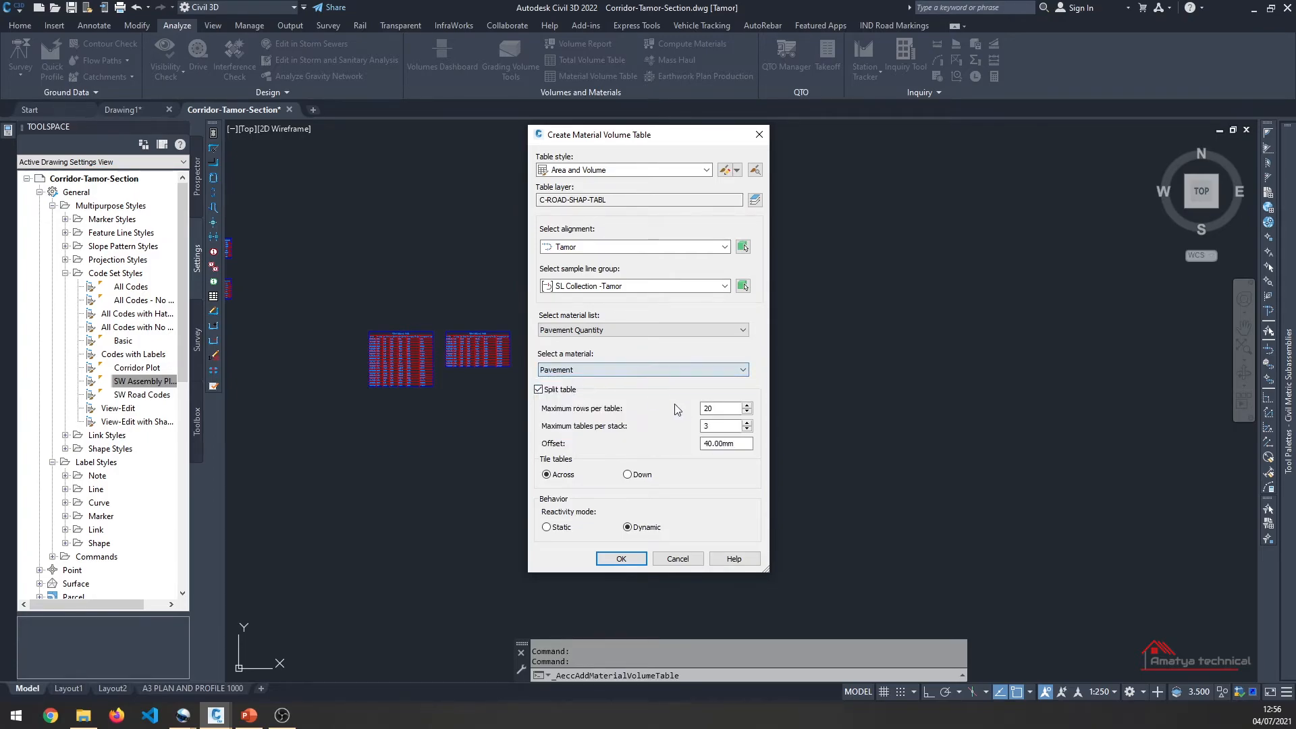
click(621, 559)
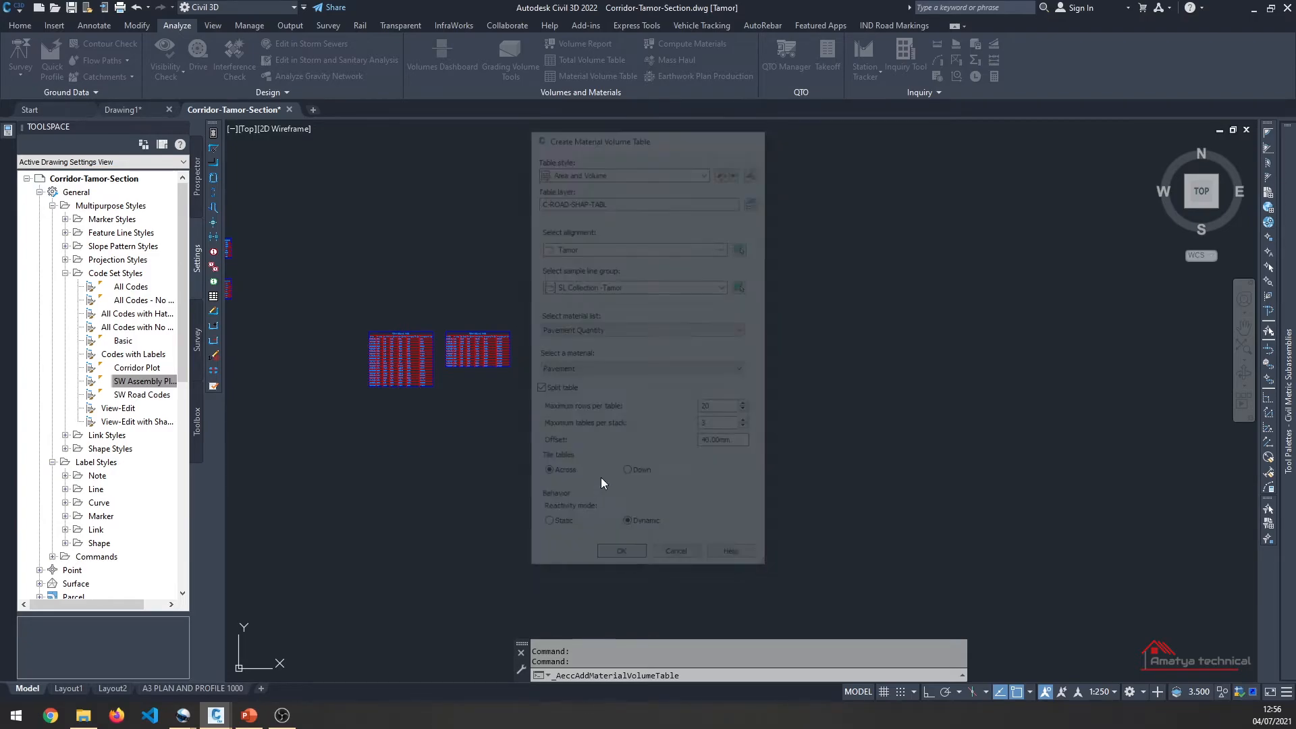
scroll(594, 363, up, 10)
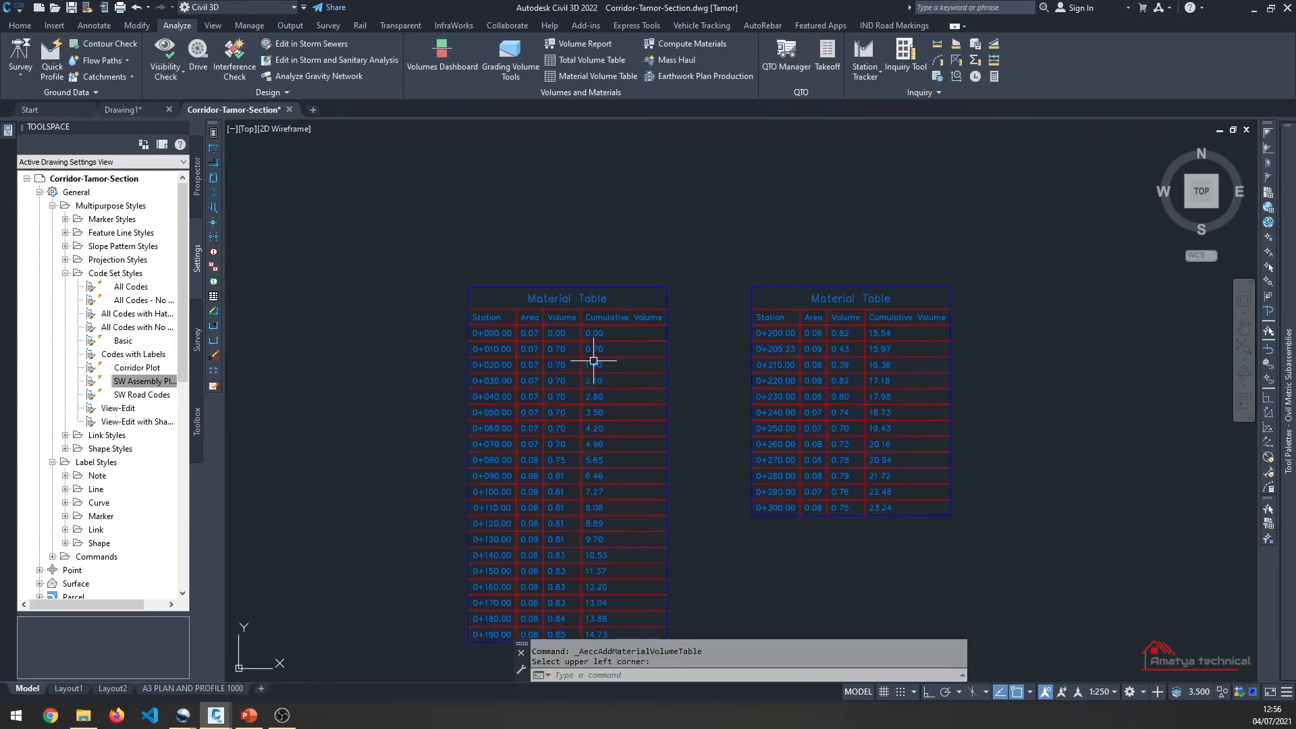
scroll(587, 347, up, 2)
scroll(585, 344, down, 3)
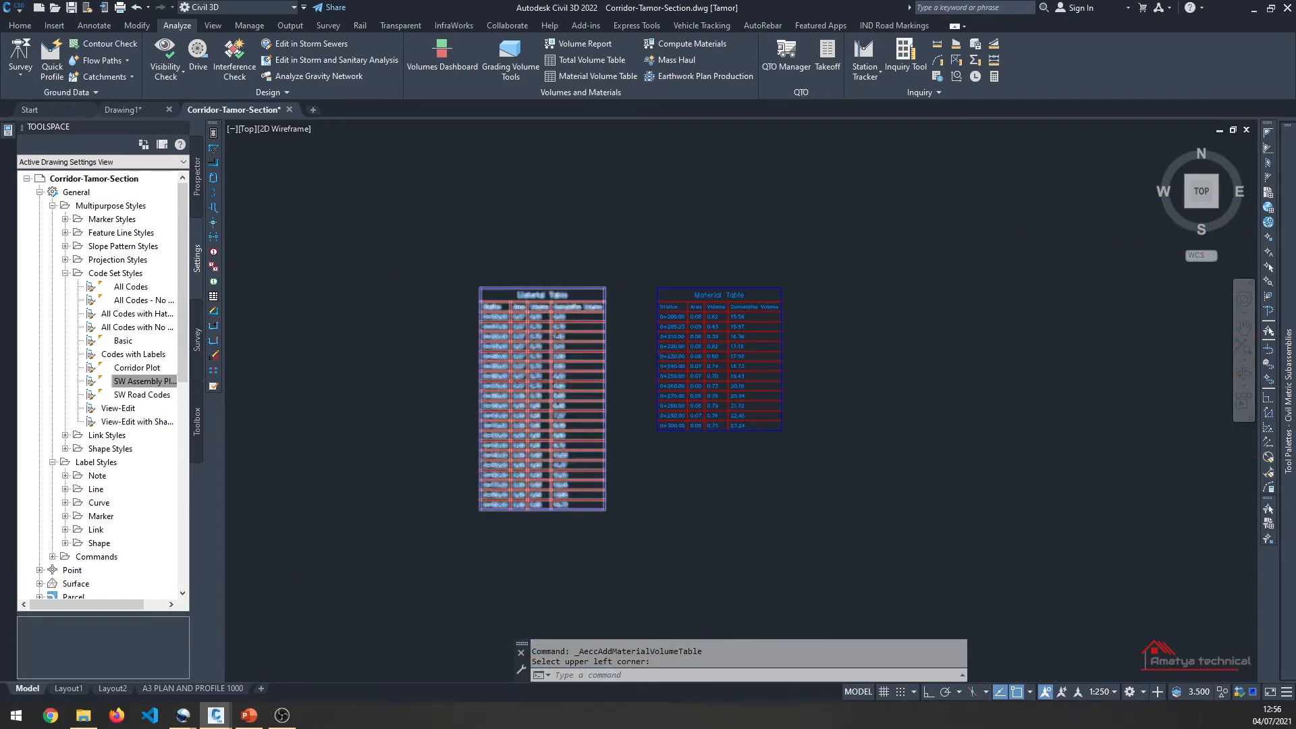
Step: Create an Area and Volume material volume table for Base from the Pavement Quantity list and place it below the Pavement material table
scroll(556, 328, down, 4)
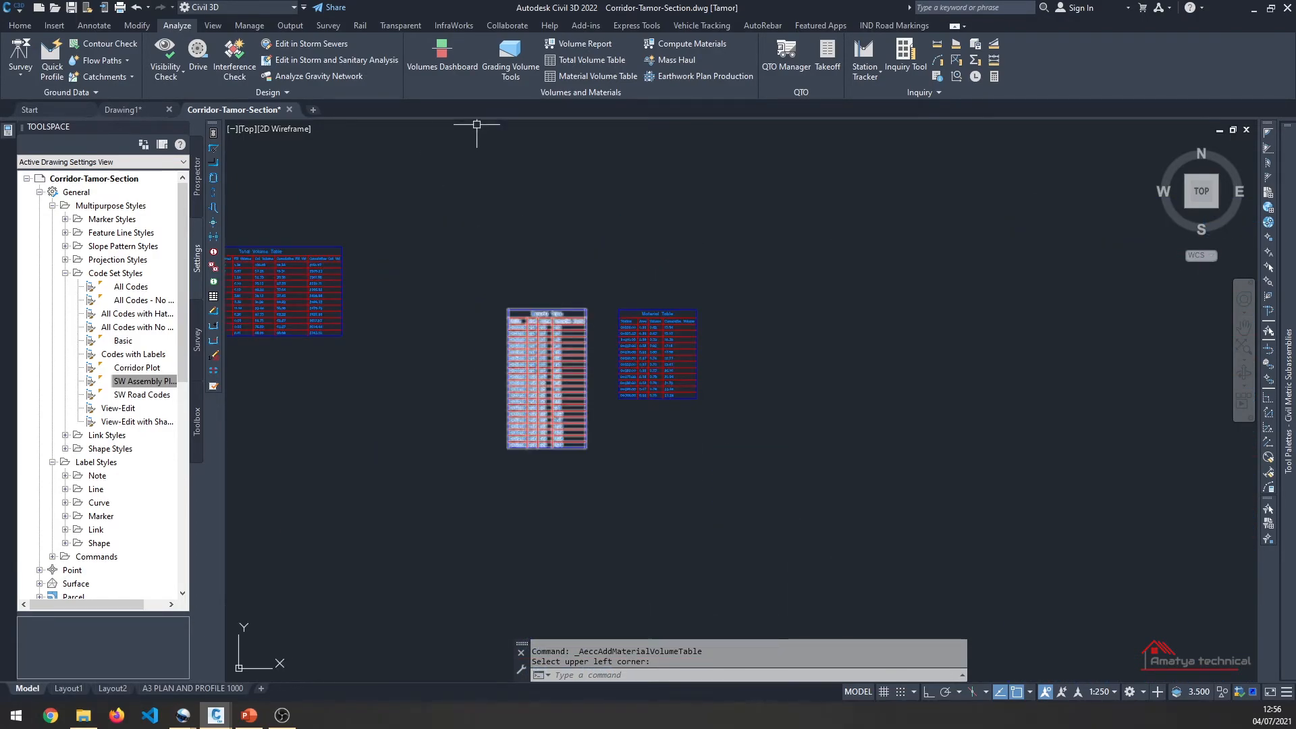
click(589, 74)
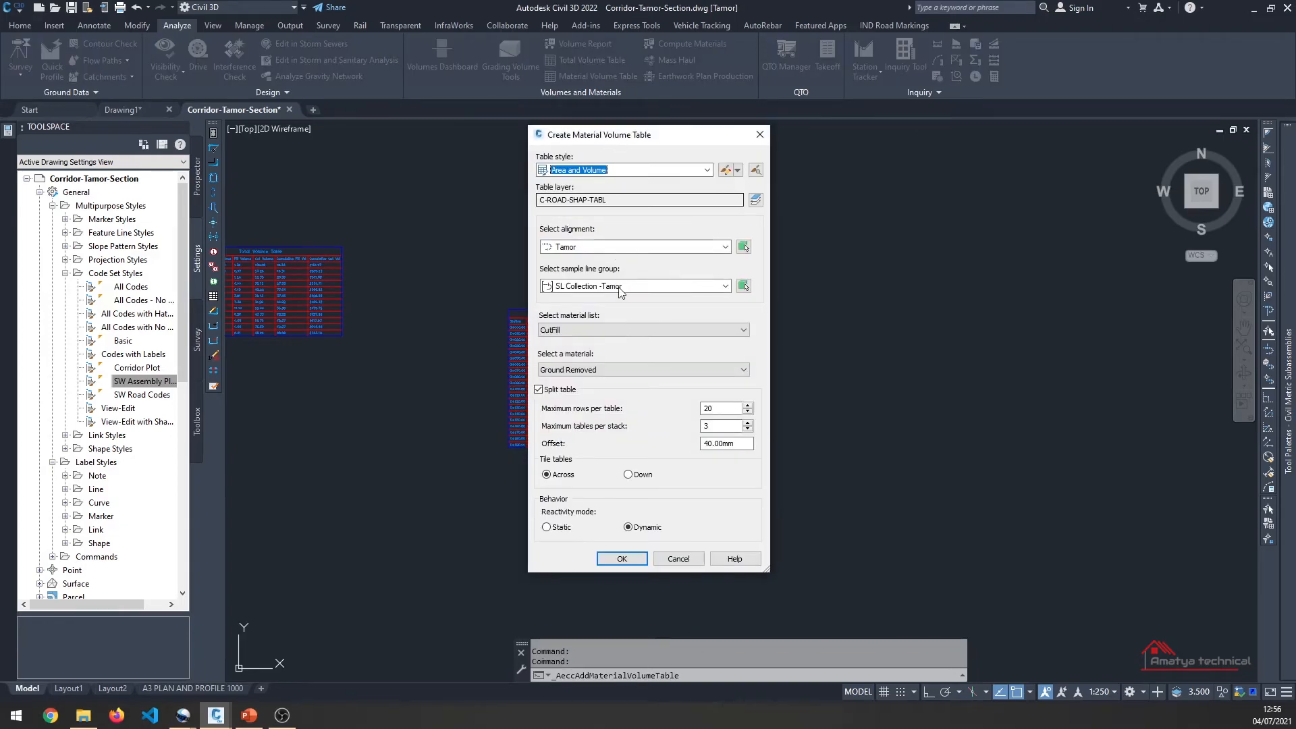
click(616, 330)
click(608, 348)
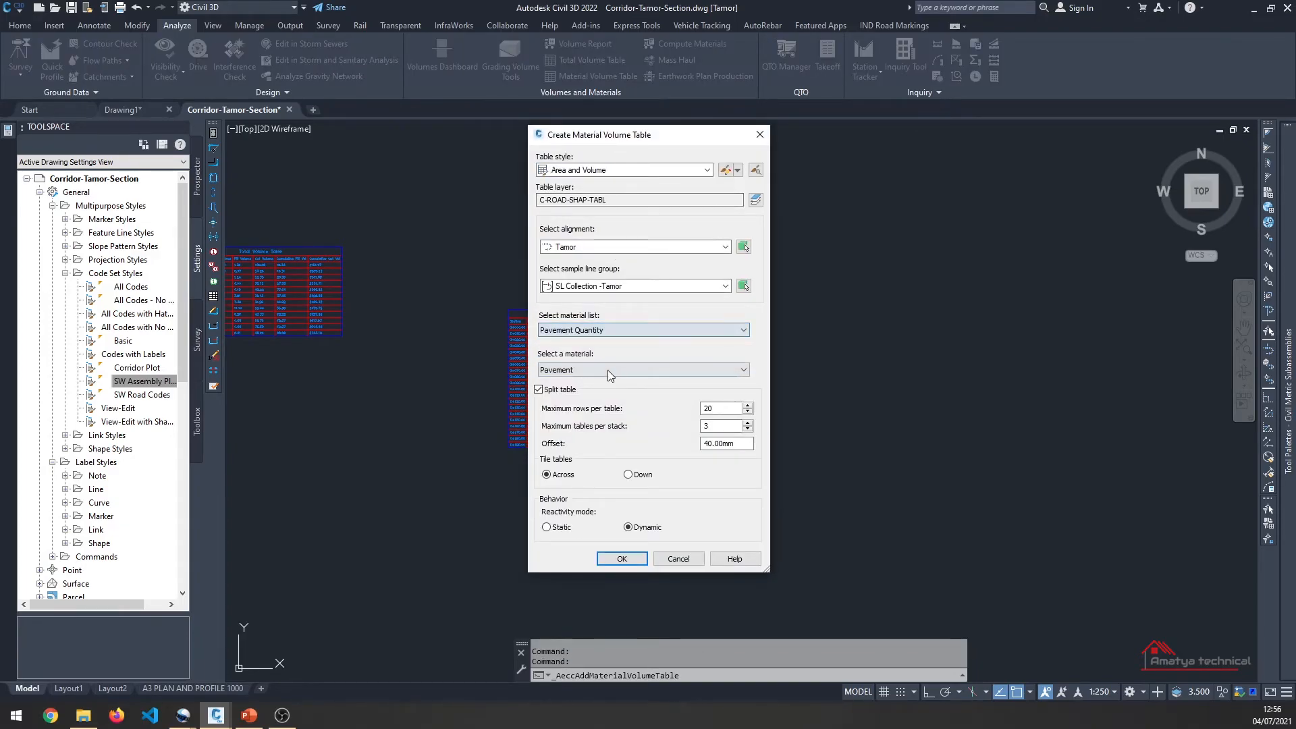
click(607, 370)
click(590, 402)
click(595, 372)
click(571, 391)
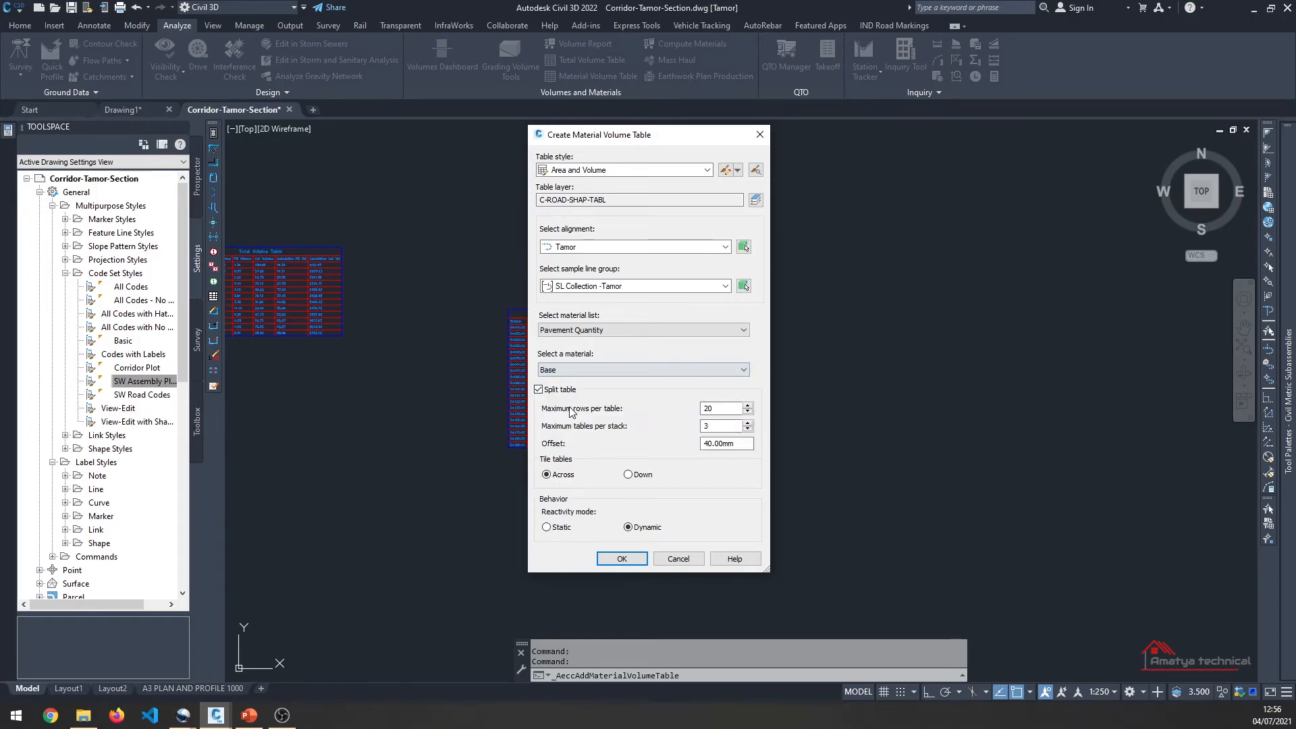
click(622, 559)
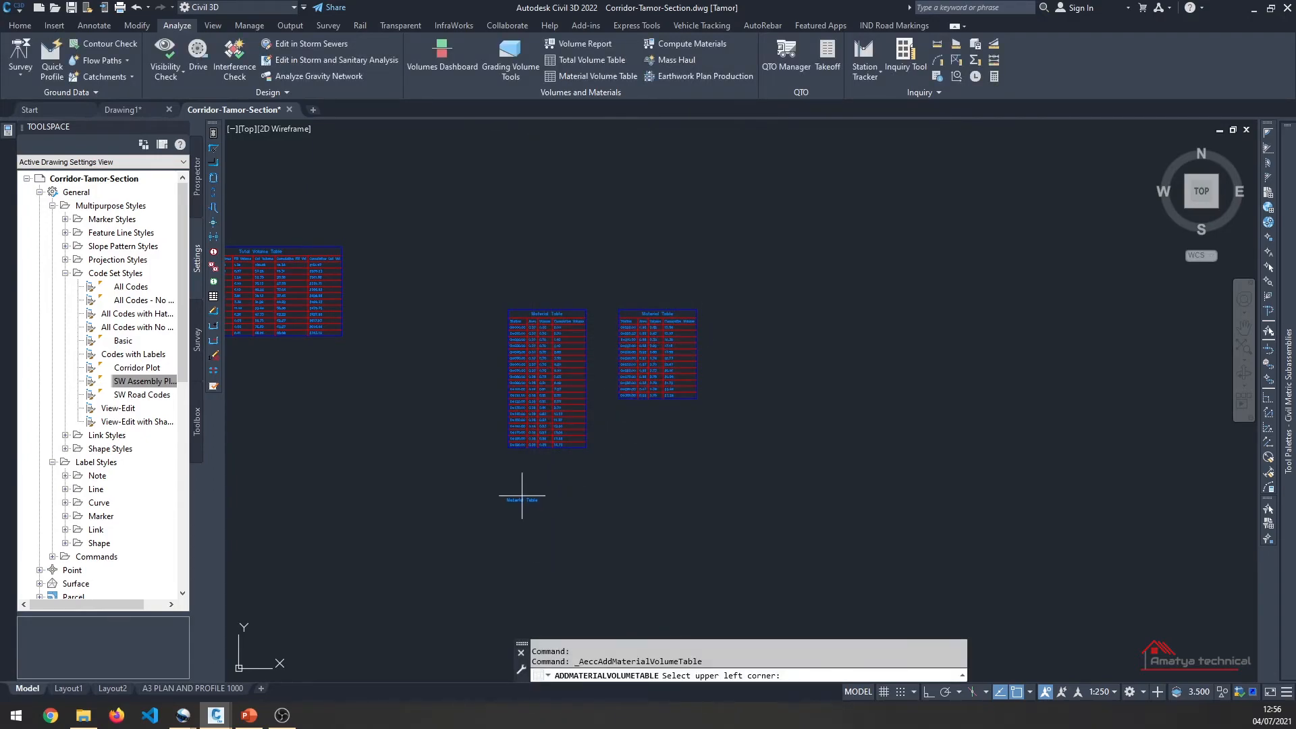
click(511, 478)
scroll(521, 513, up, 5)
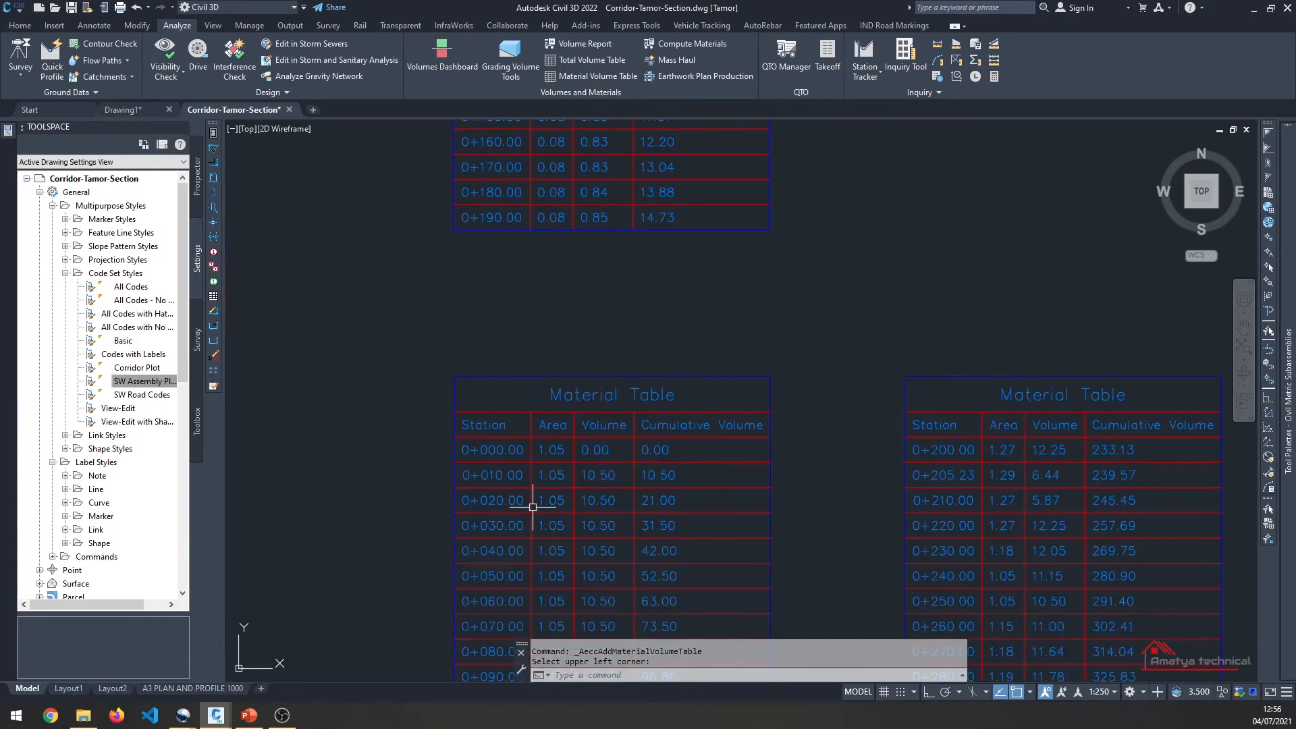
Step: Examine the material tables beside the cross sections and the separate volume tables placed next to them
scroll(688, 492, down, 8)
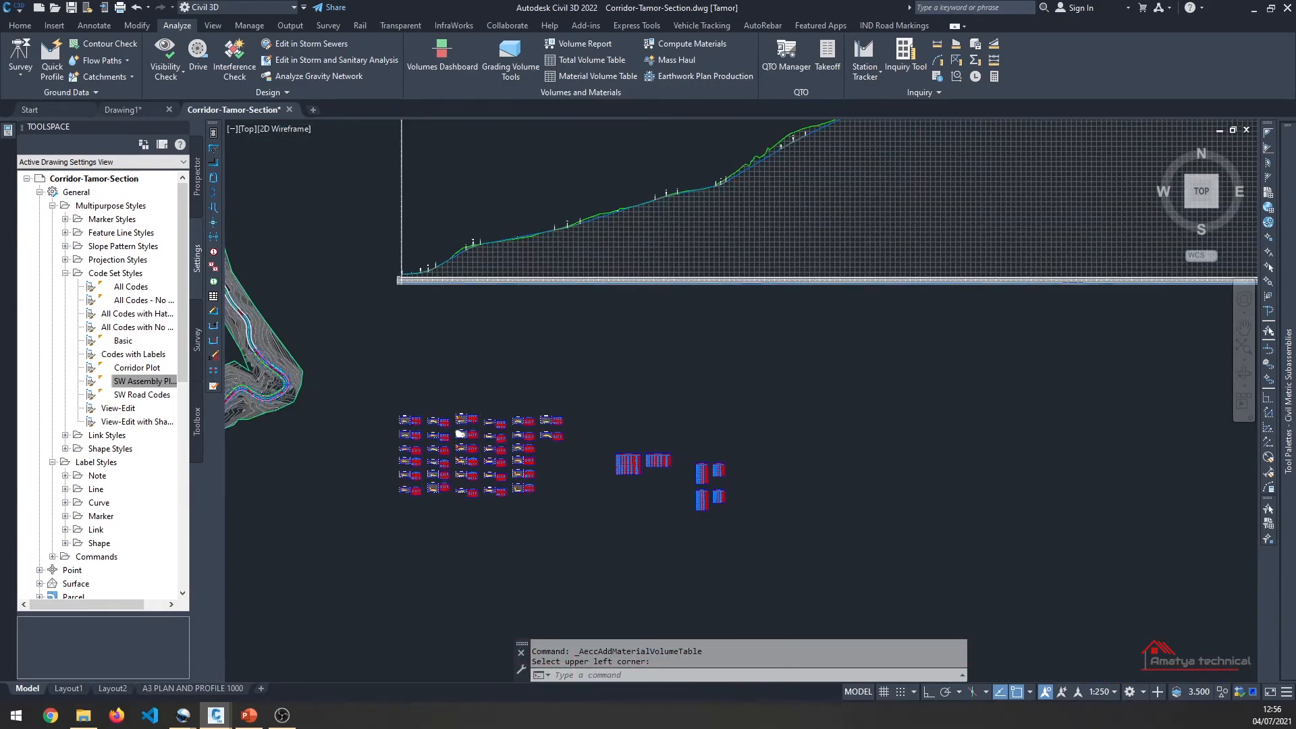
scroll(459, 434, up, 8)
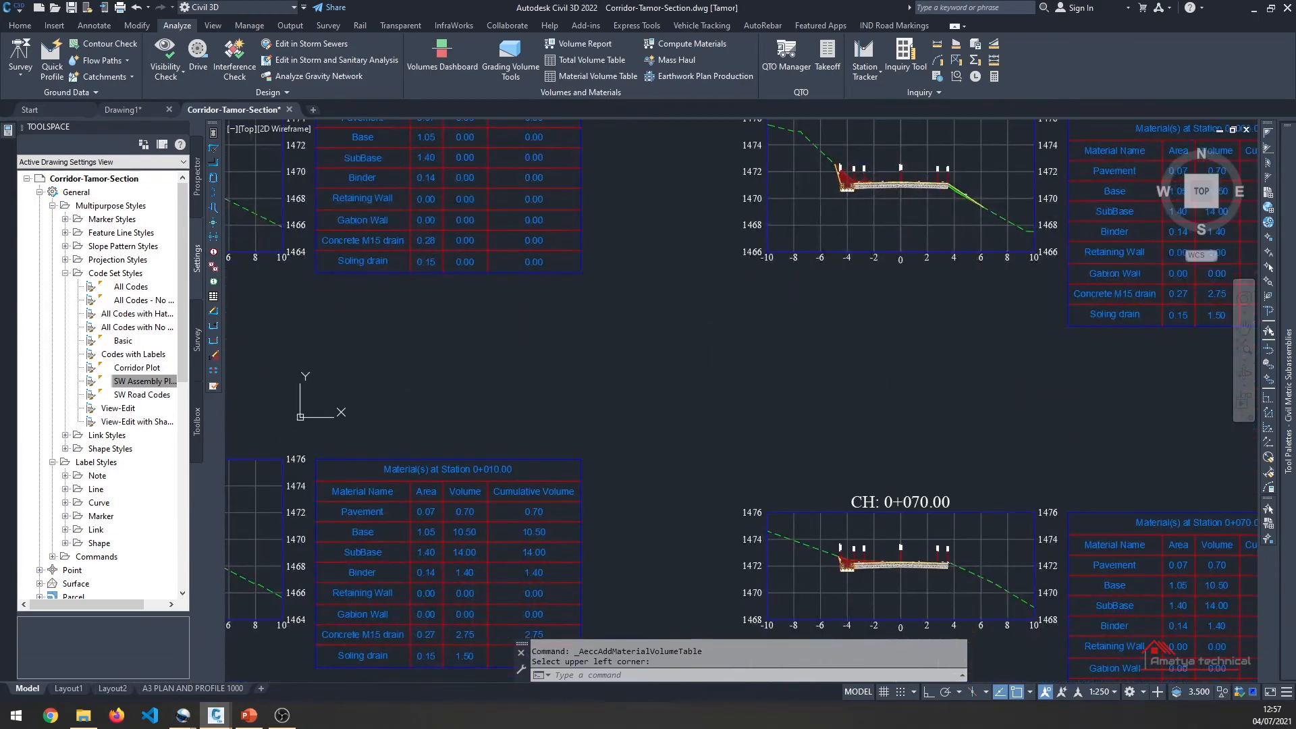
scroll(736, 501, down, 7)
mouse_move(997, 577)
middle_down()
mouse_move(732, 478)
mouse_move(735, 466)
middle_up()
scroll(731, 478, up, 4)
scroll(731, 478, down, 6)
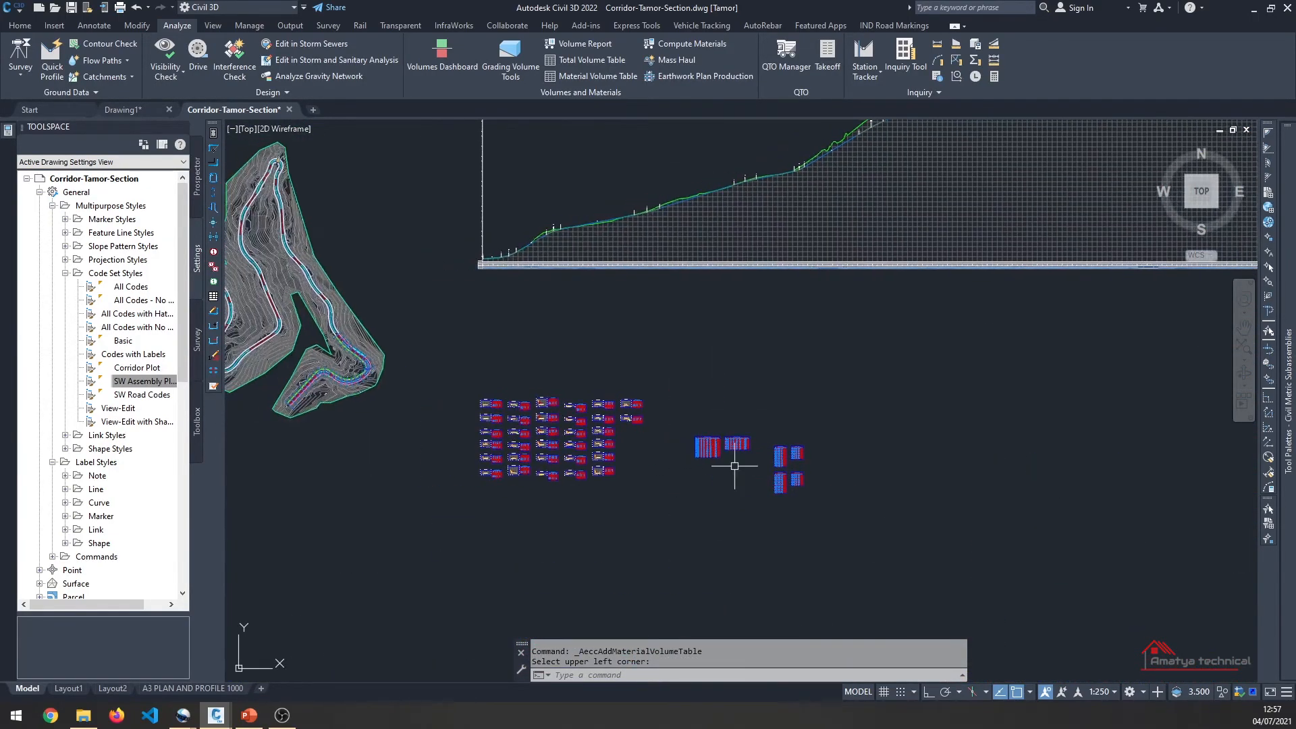
key(Escape)
scroll(629, 434, up, 3)
middle_drag(628, 434, 721, 447)
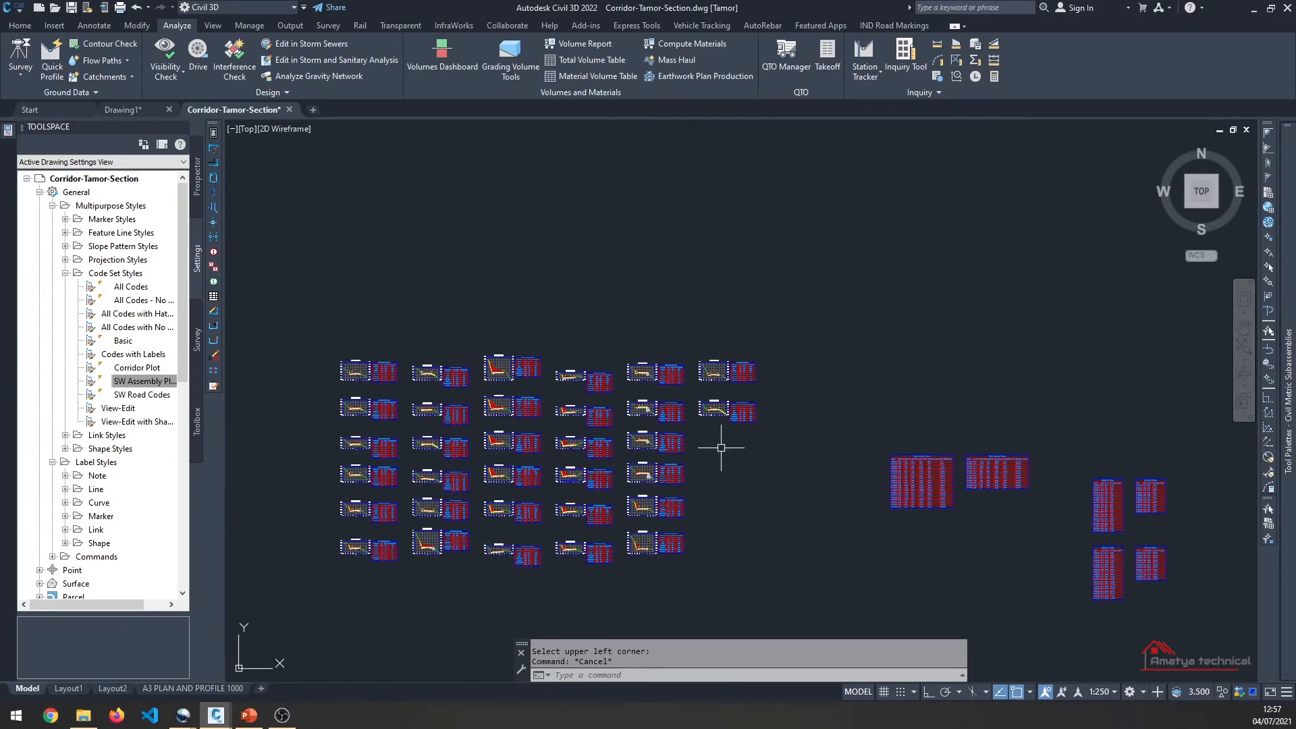
middle_drag(992, 420, 971, 407)
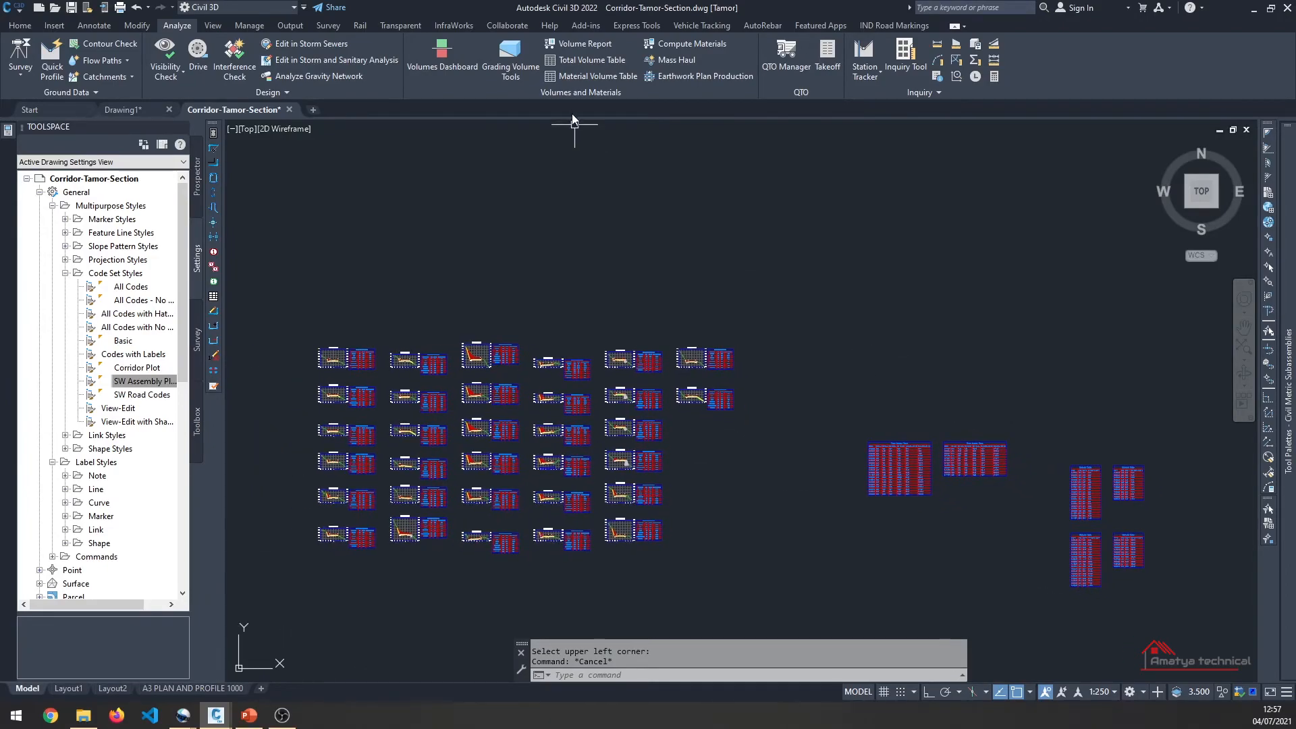
Step: Generate a volume report for the Tamor alignment from the Pavement Quantity list using the Select Material style sheet
click(584, 43)
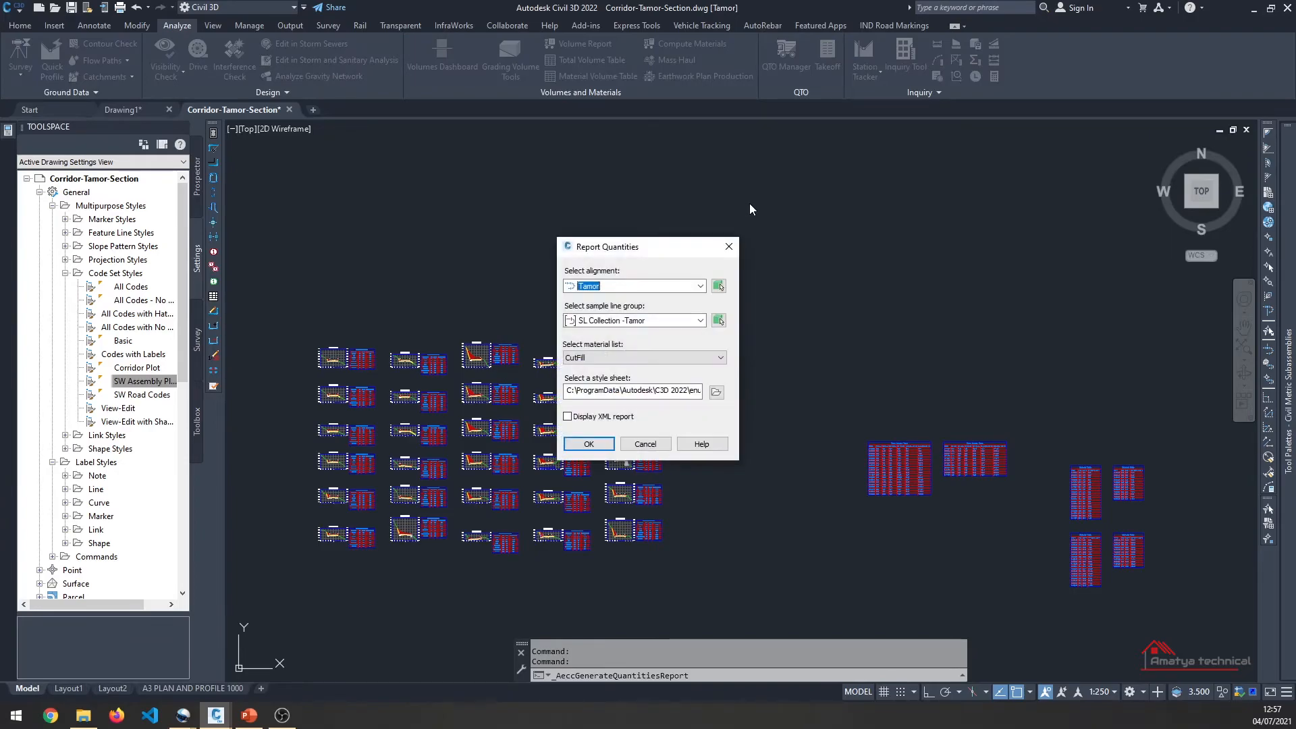
click(648, 358)
click(600, 381)
click(715, 394)
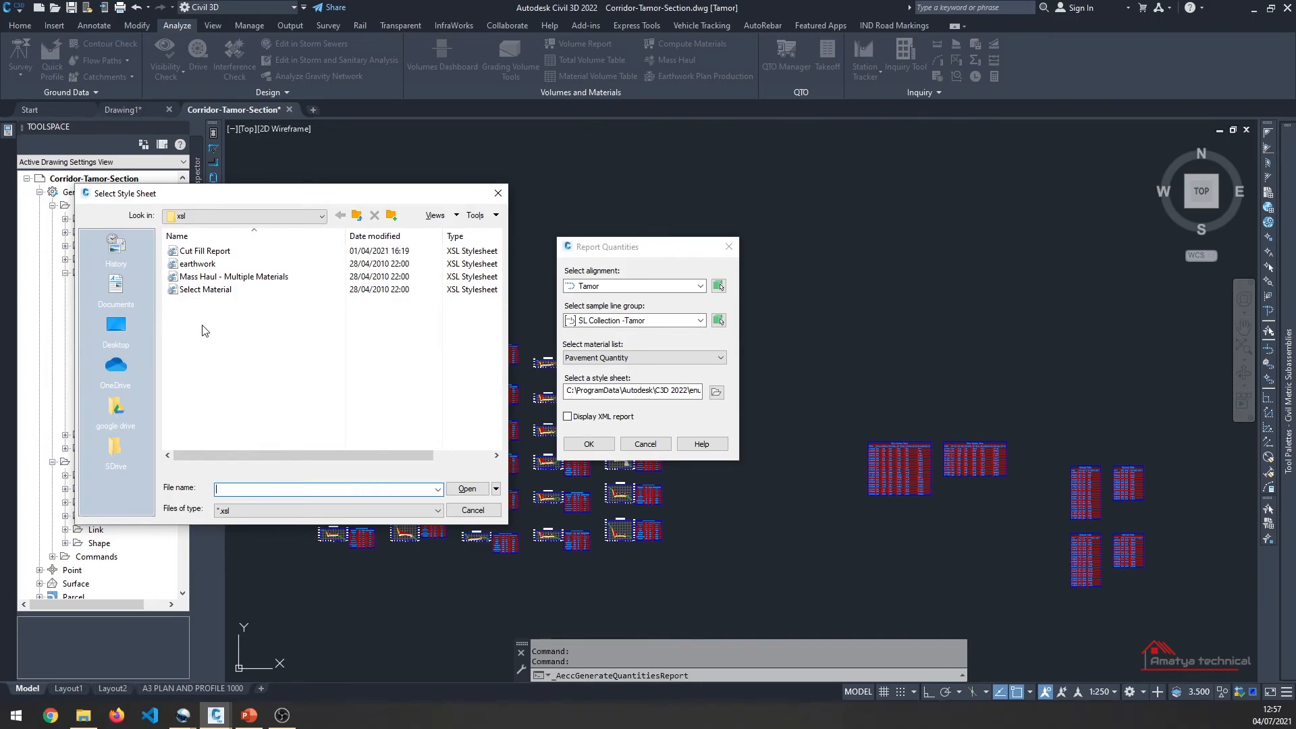
click(213, 290)
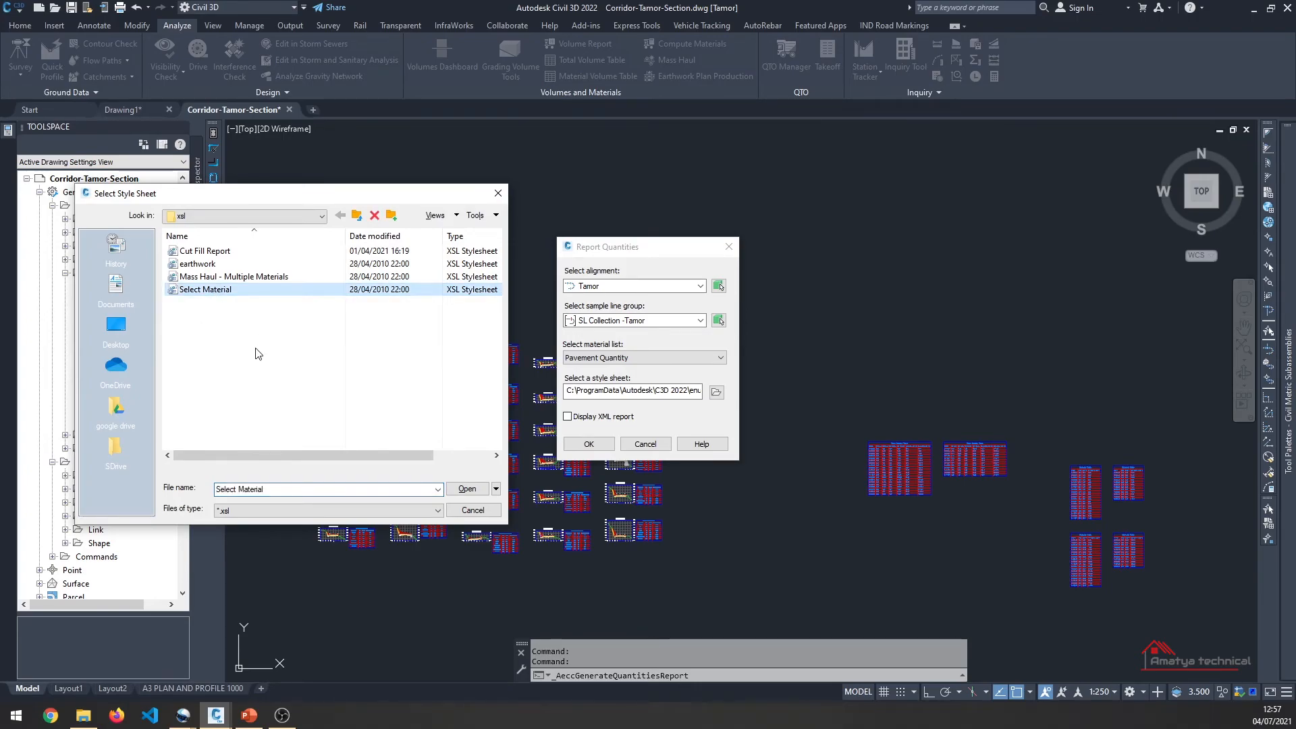
click(467, 489)
click(589, 444)
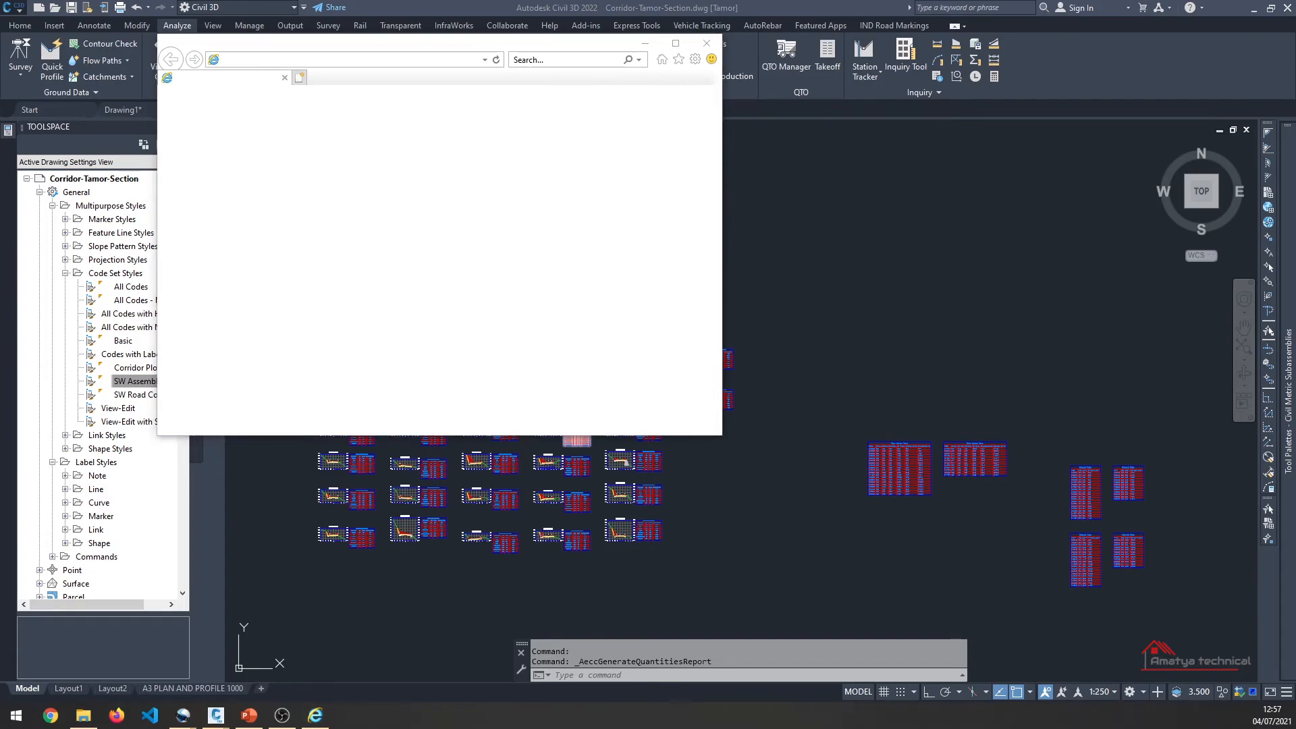
Step: Enlarge the quantity report and examine the area, volume and cumulative volume of each material station by station
click(676, 43)
scroll(145, 301, down, 3)
scroll(146, 295, down, 20)
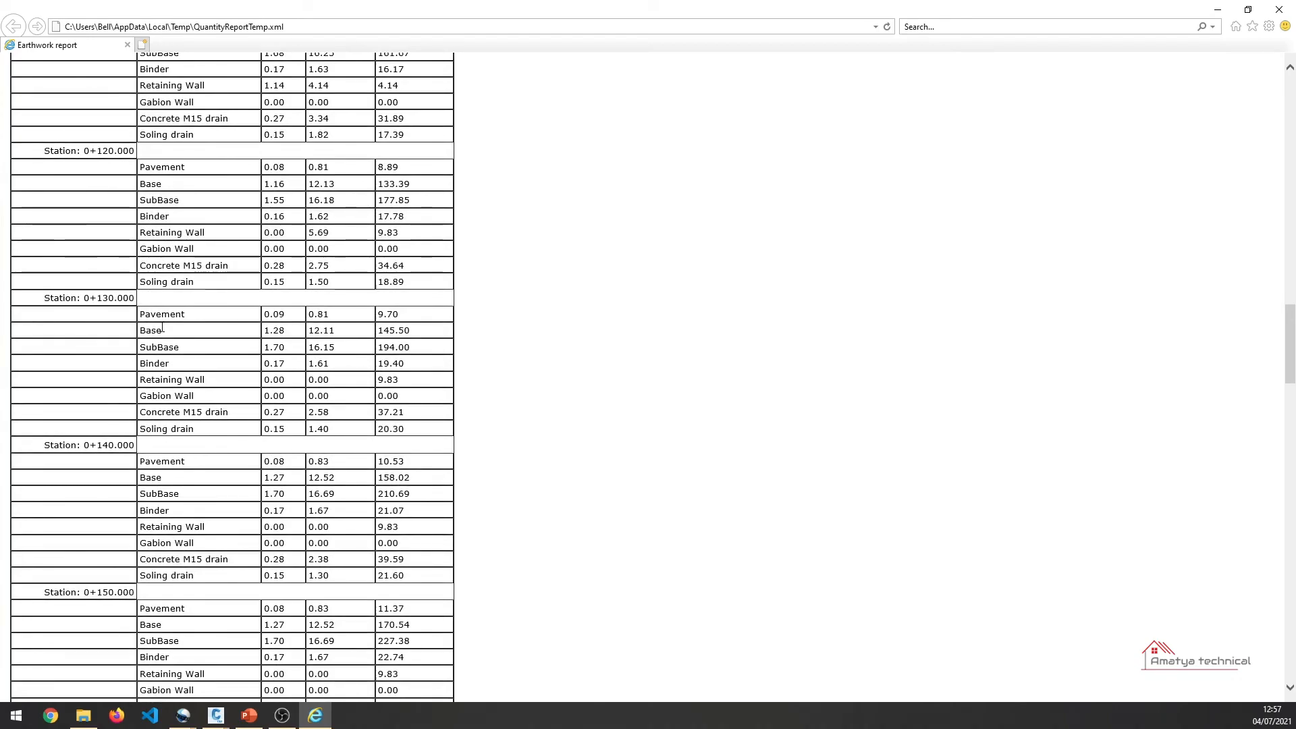
drag(189, 314, 203, 428)
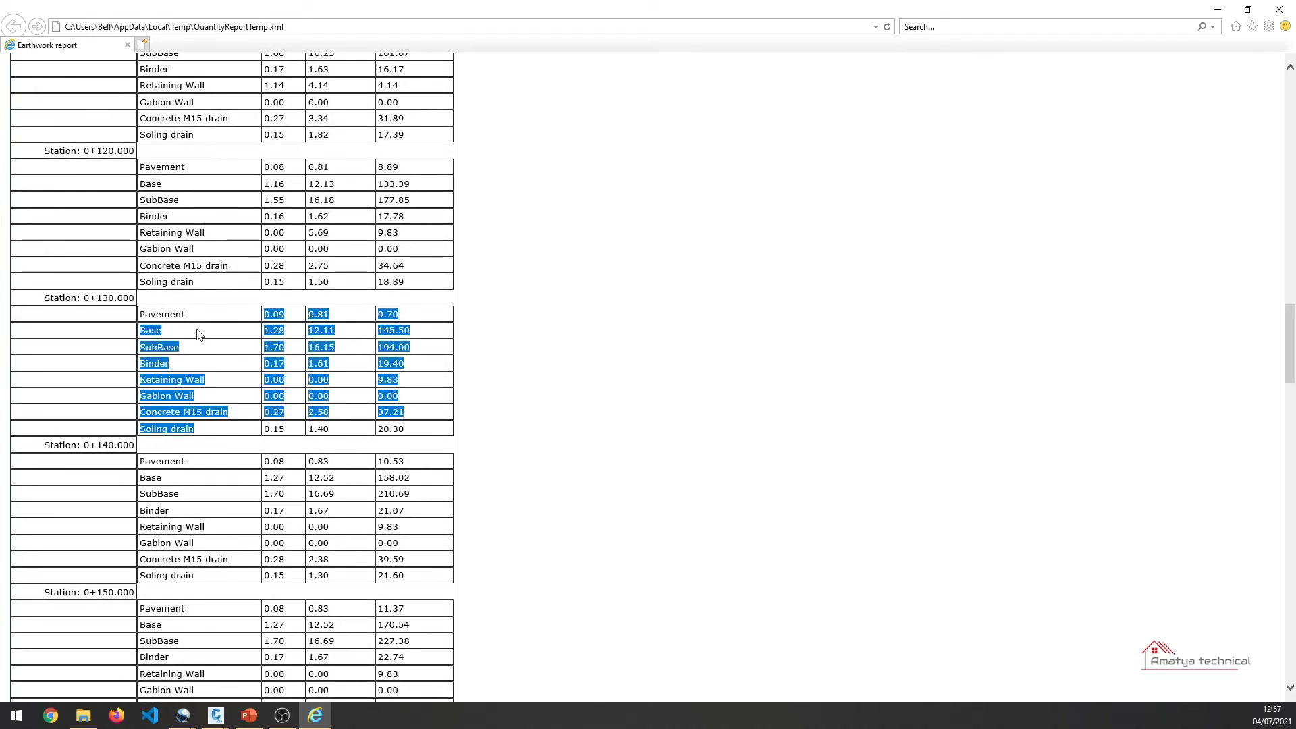
click(203, 368)
scroll(209, 403, down, 3)
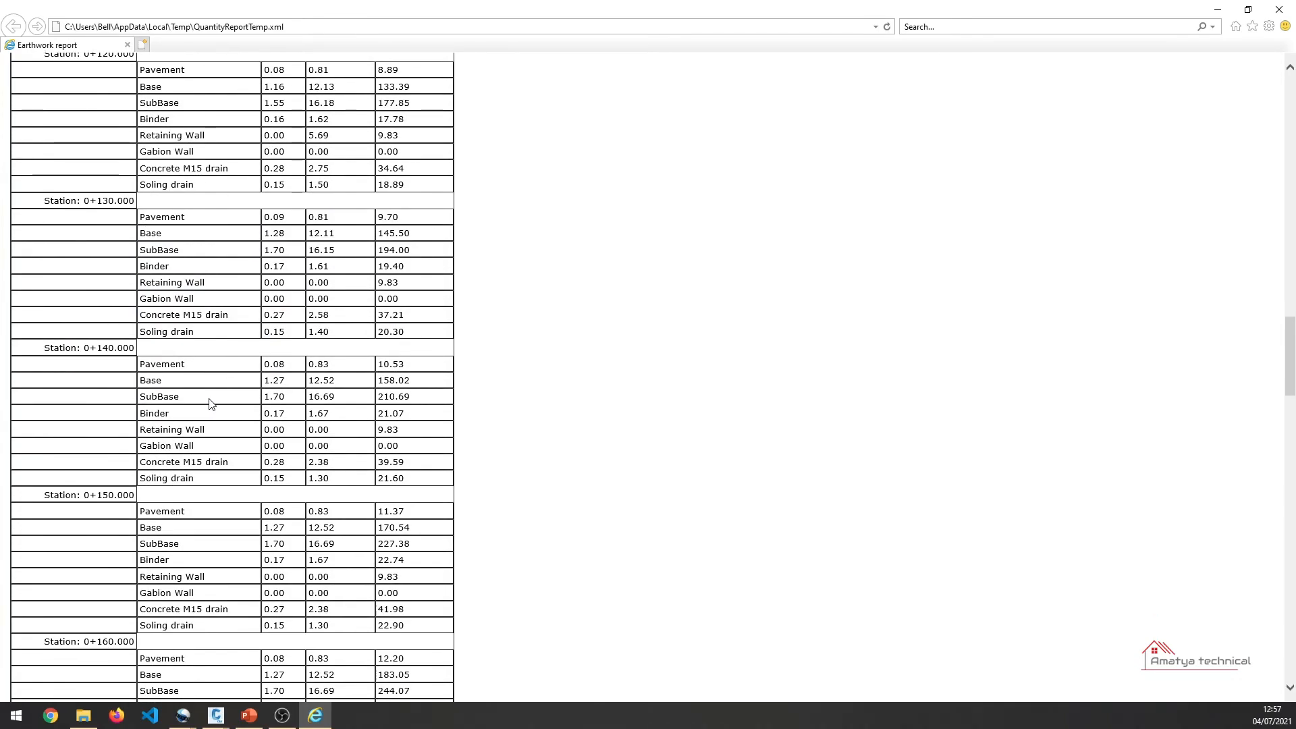
scroll(378, 314, down, 20)
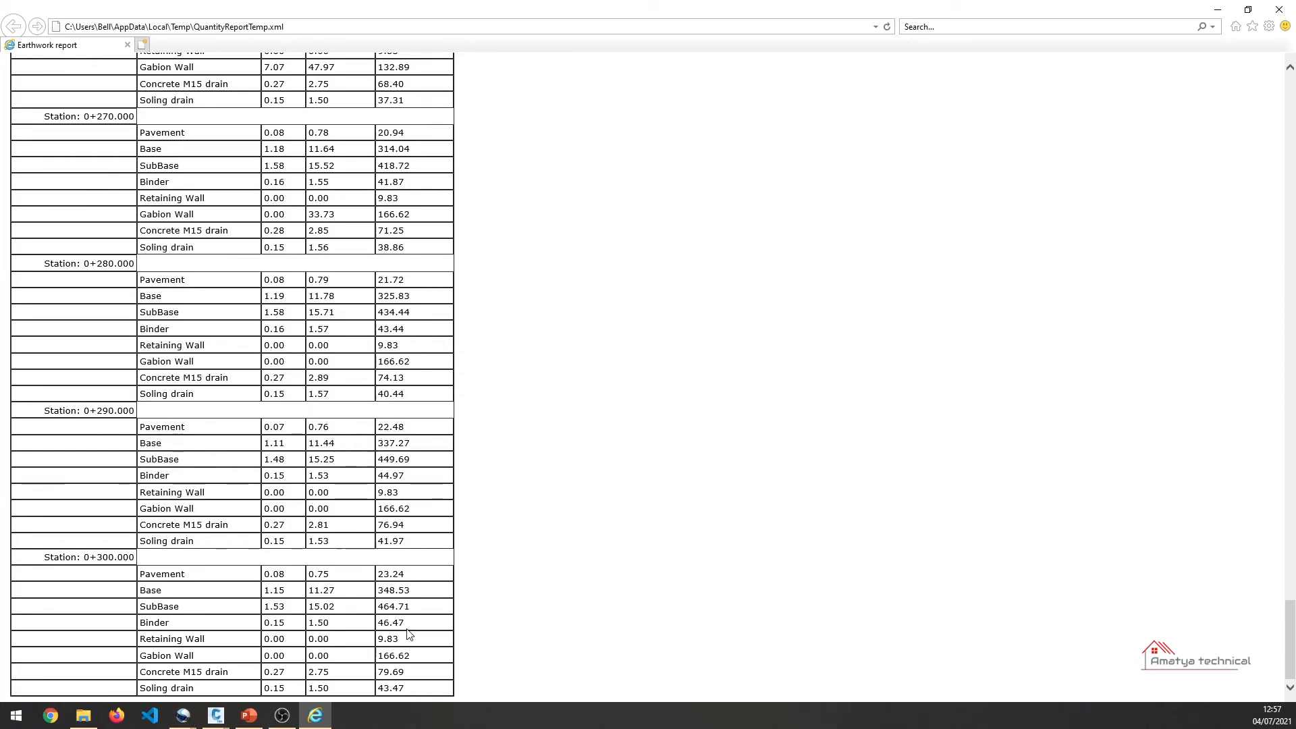
Step: Compare the Pavement quantities at station 0+300 in the report with the last row of the Pavement material table in the drawing
drag(499, 9, 524, 49)
click(1052, 392)
scroll(578, 435, up, 10)
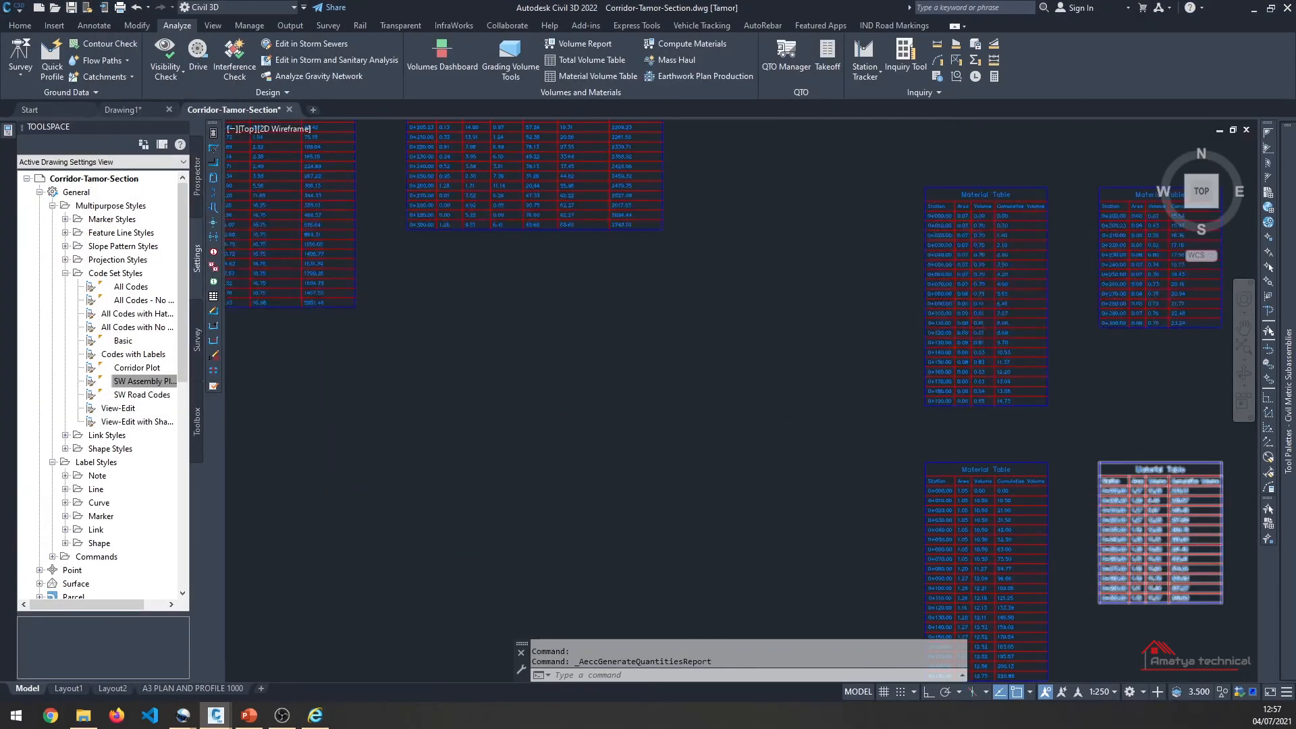
scroll(716, 574, down, 8)
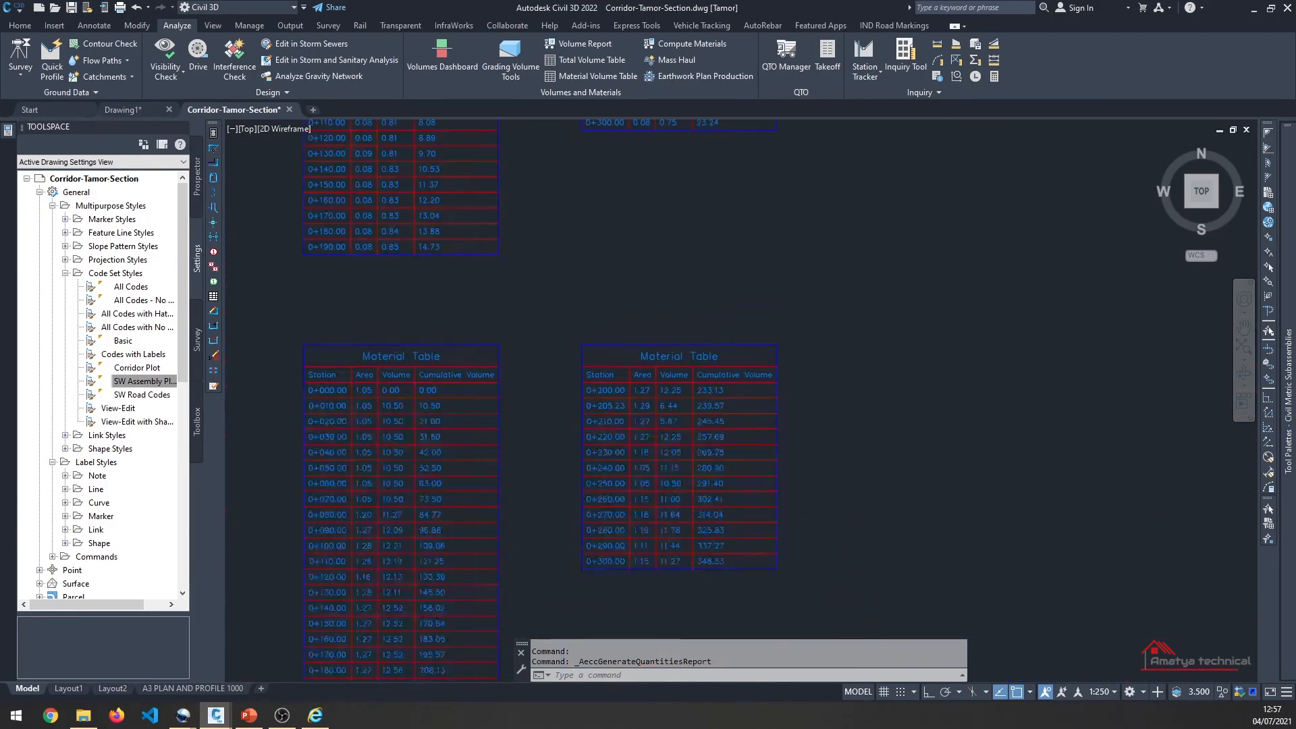
scroll(729, 424, up, 8)
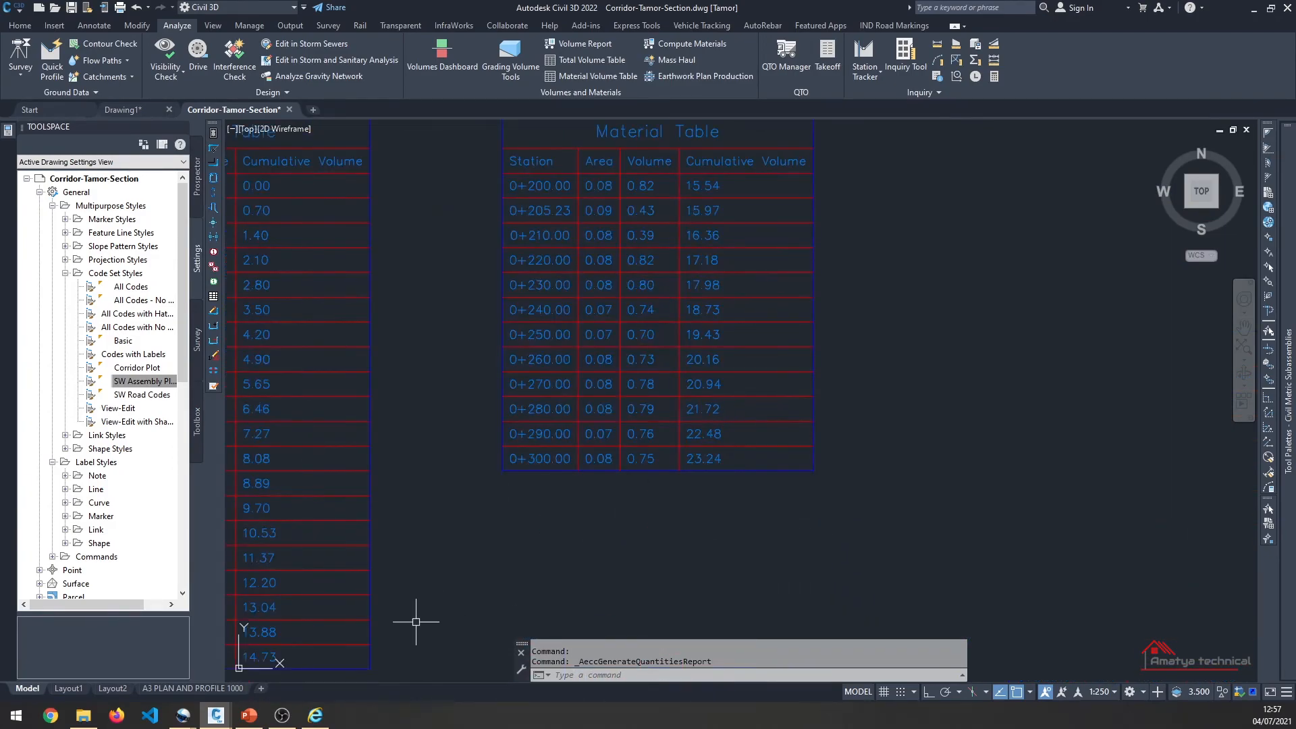
click(316, 715)
scroll(611, 305, down, 3)
scroll(613, 310, down, 3)
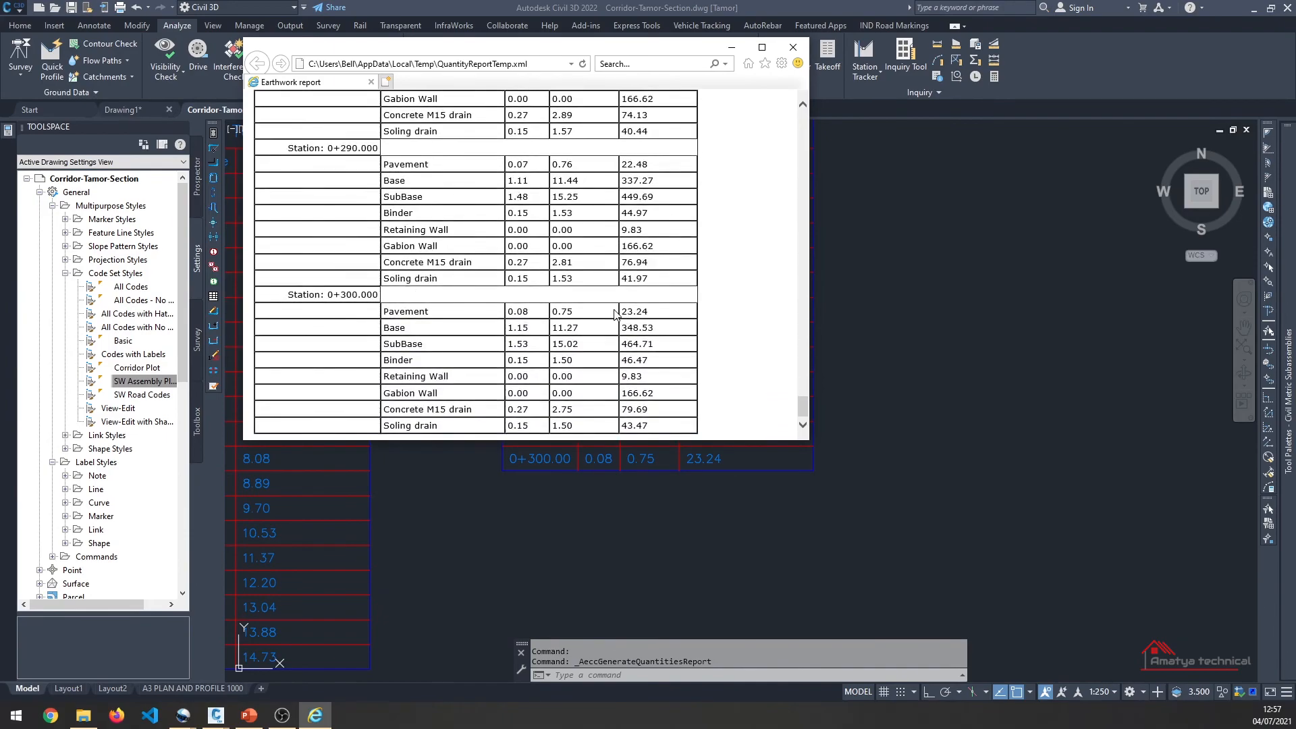
click(867, 336)
scroll(738, 342, down, 6)
scroll(675, 439, up, 7)
scroll(627, 460, down, 6)
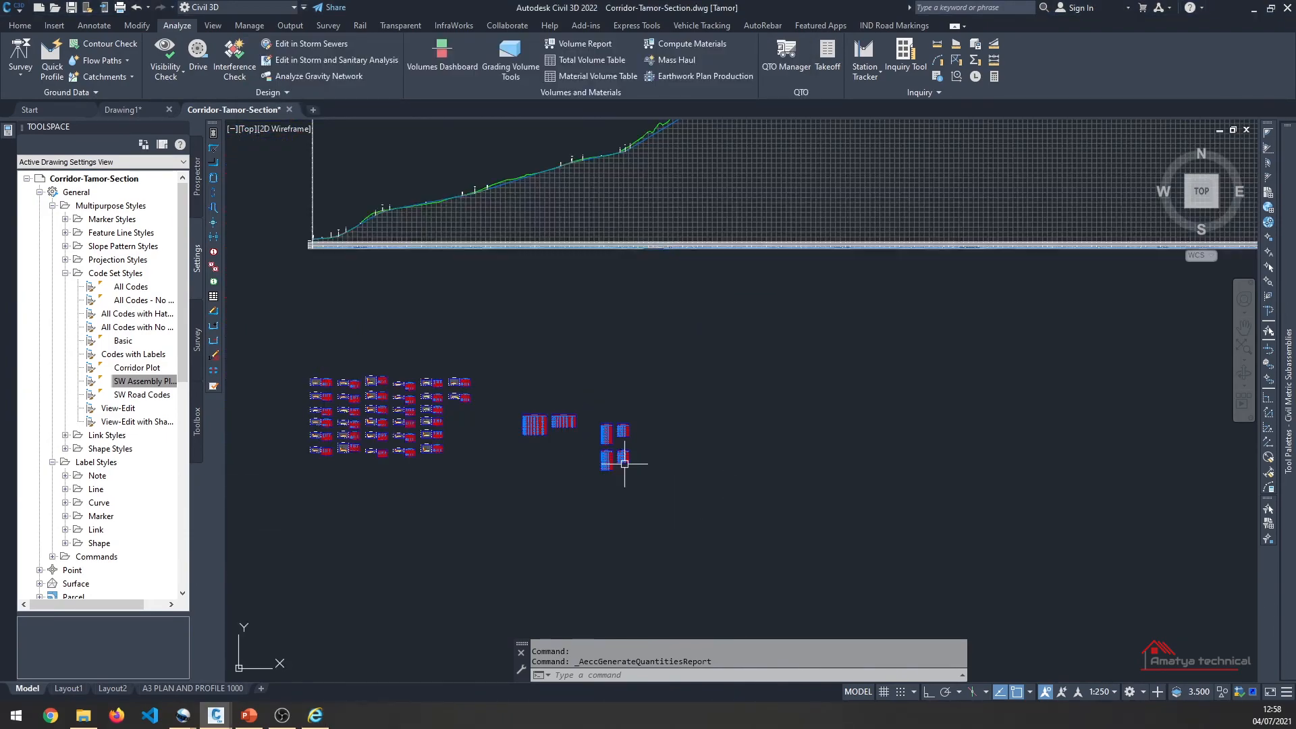
Step: Close the quantity report and return to the cross sections in the drawing
click(316, 716)
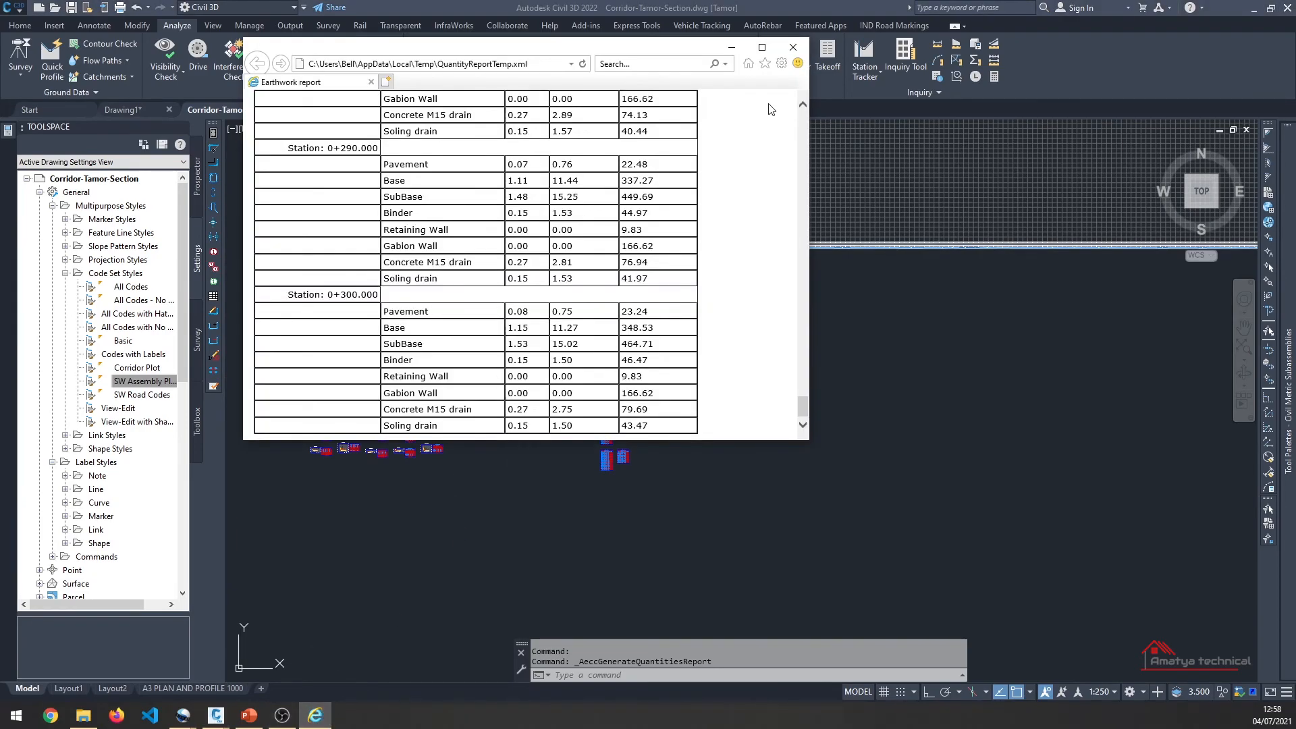
click(803, 49)
key(Escape)
key(Escape)
scroll(579, 422, up, 3)
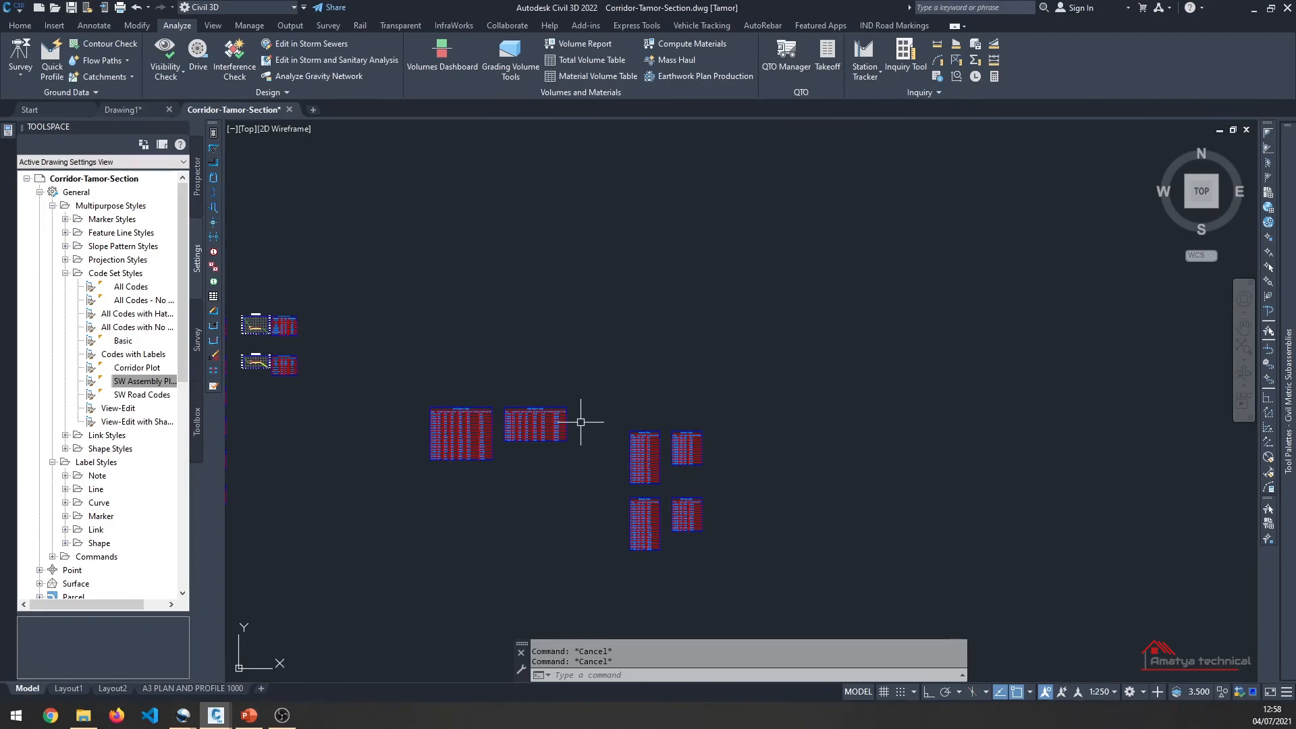
scroll(581, 422, down, 4)
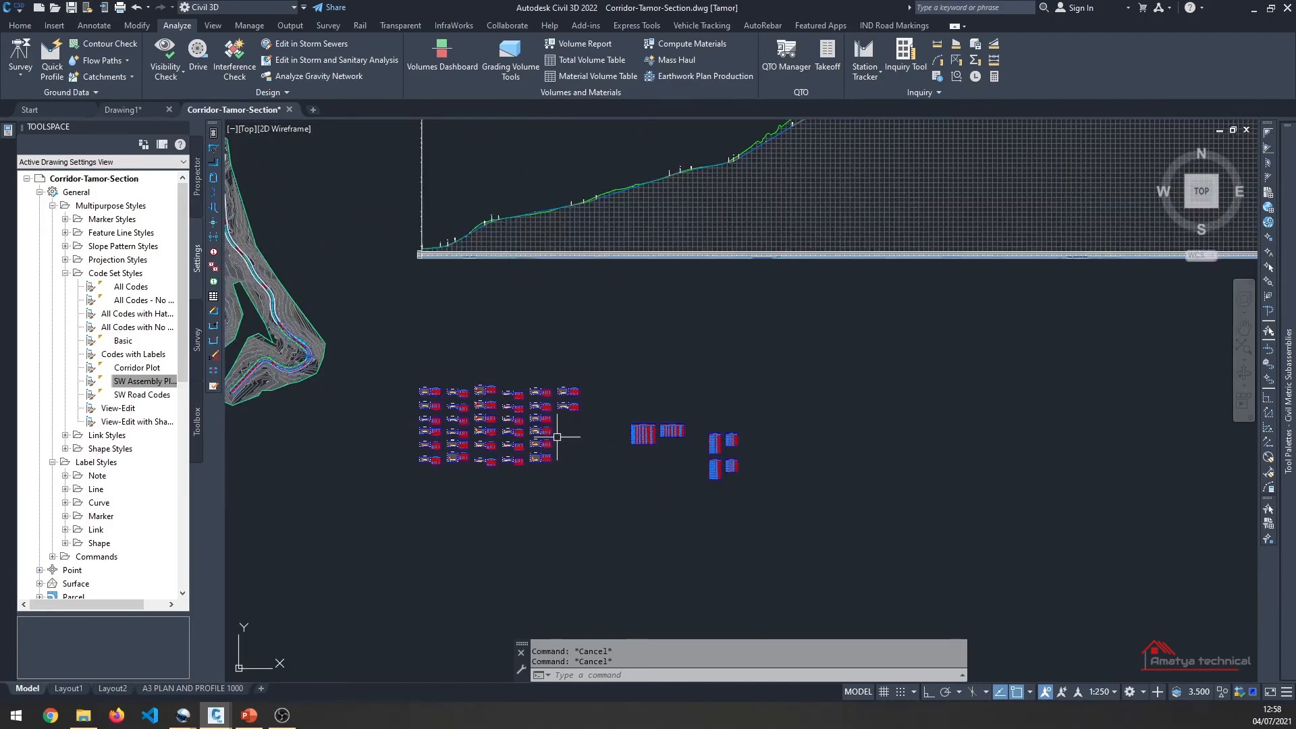
scroll(347, 396, up, 3)
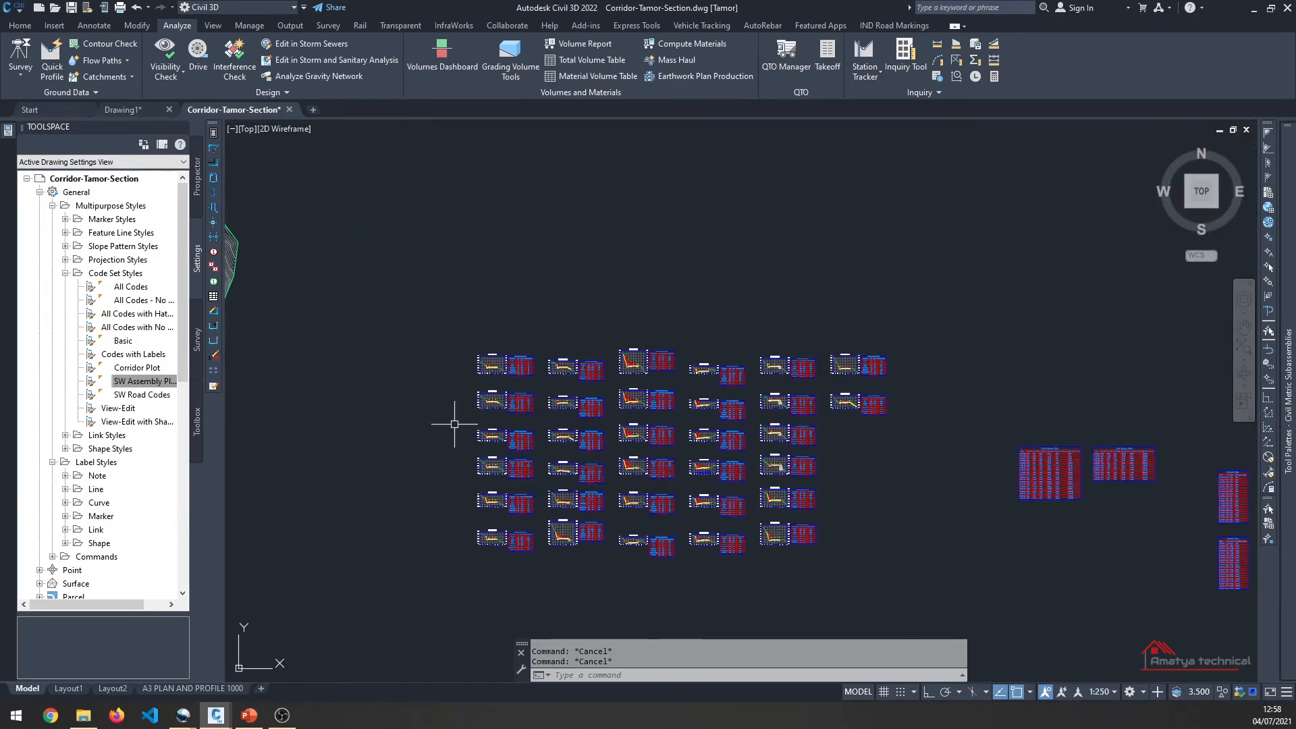
scroll(454, 424, up, 5)
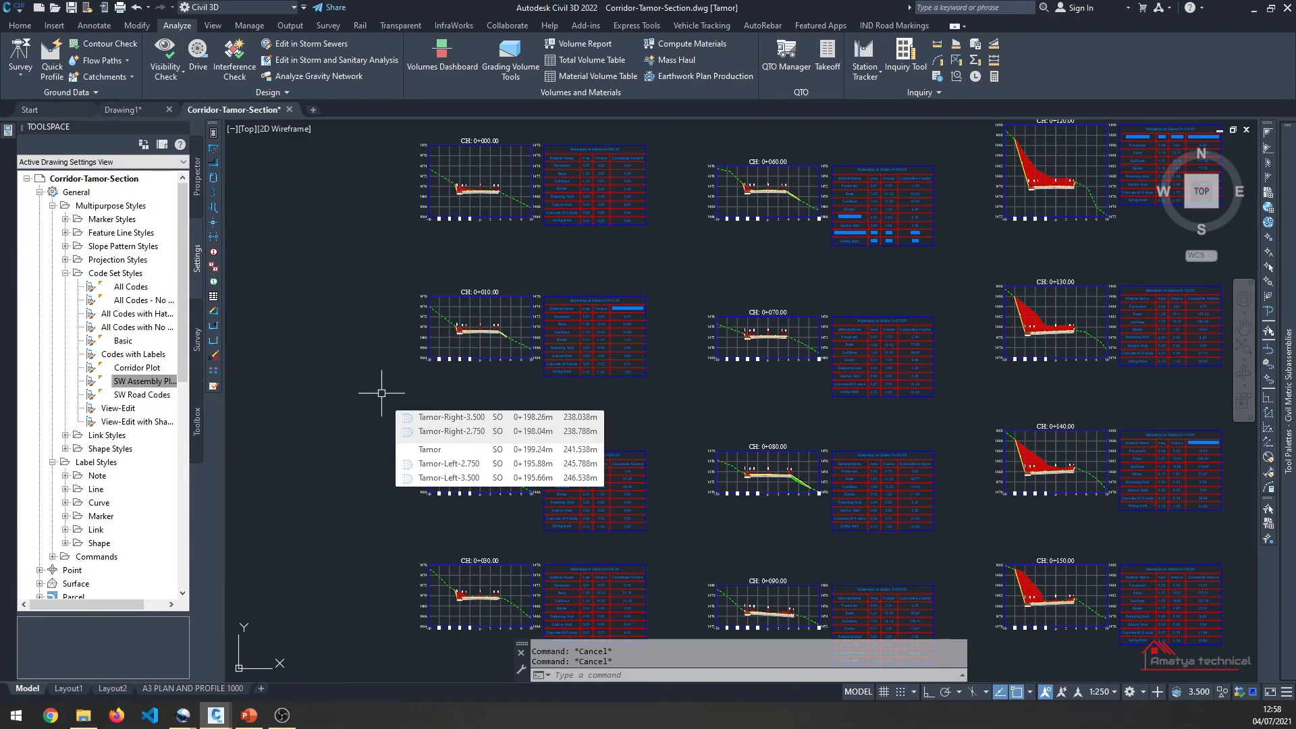
Step: Collapse the Code Set Styles, Label Styles and General branches of the drawing settings, and the Data Shortcuts branch in Prospector
click(66, 272)
click(52, 313)
click(39, 192)
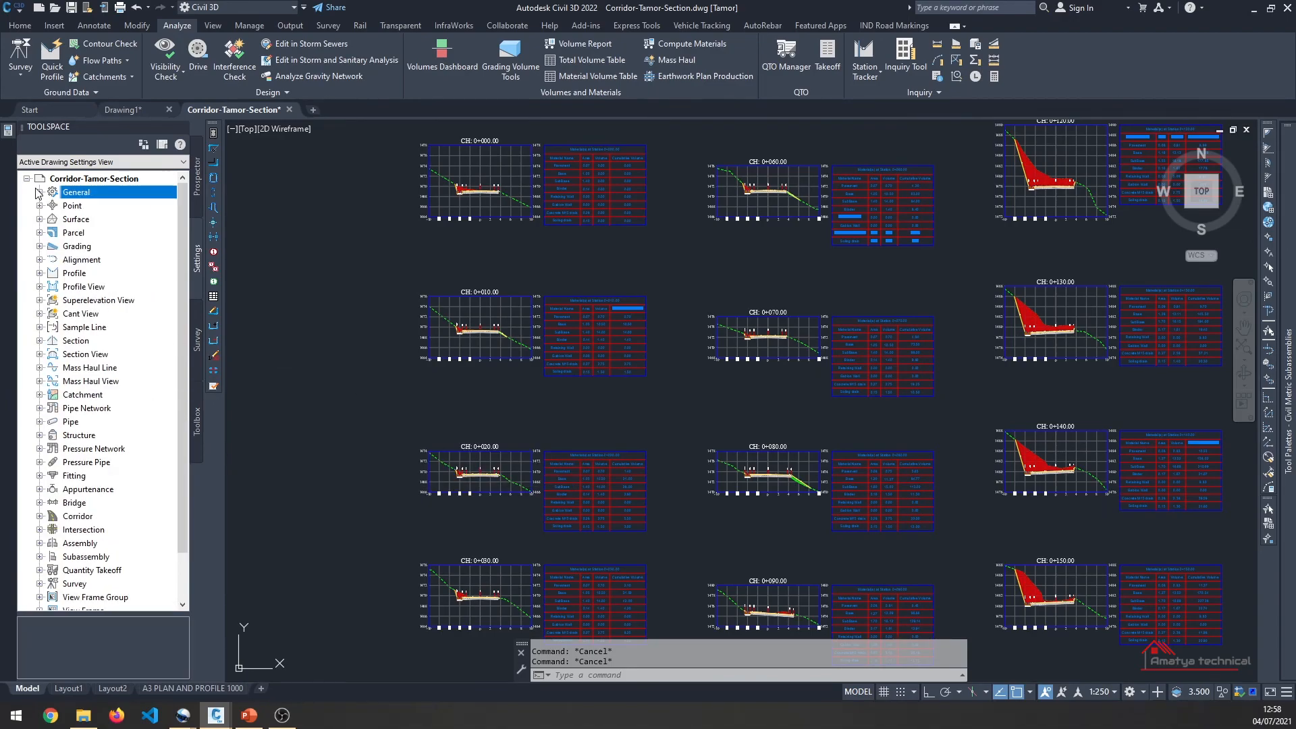
scroll(109, 321, down, 2)
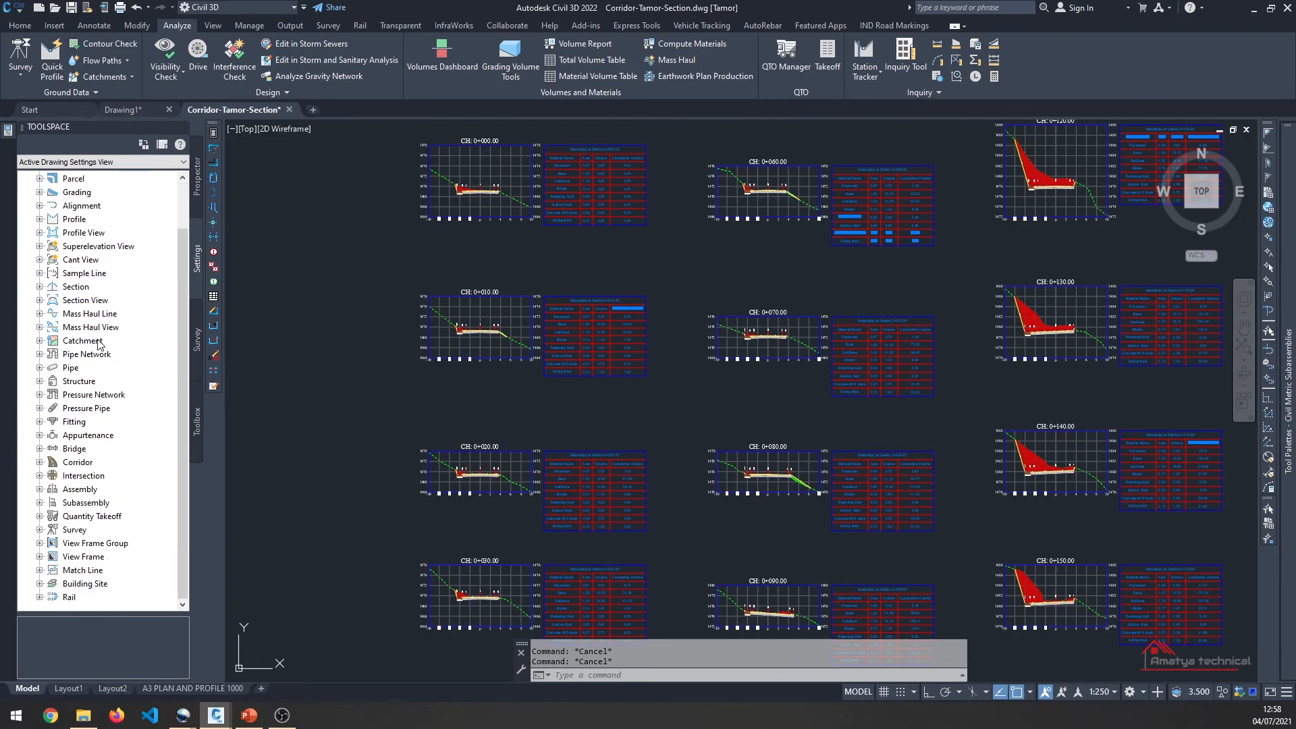
click(200, 211)
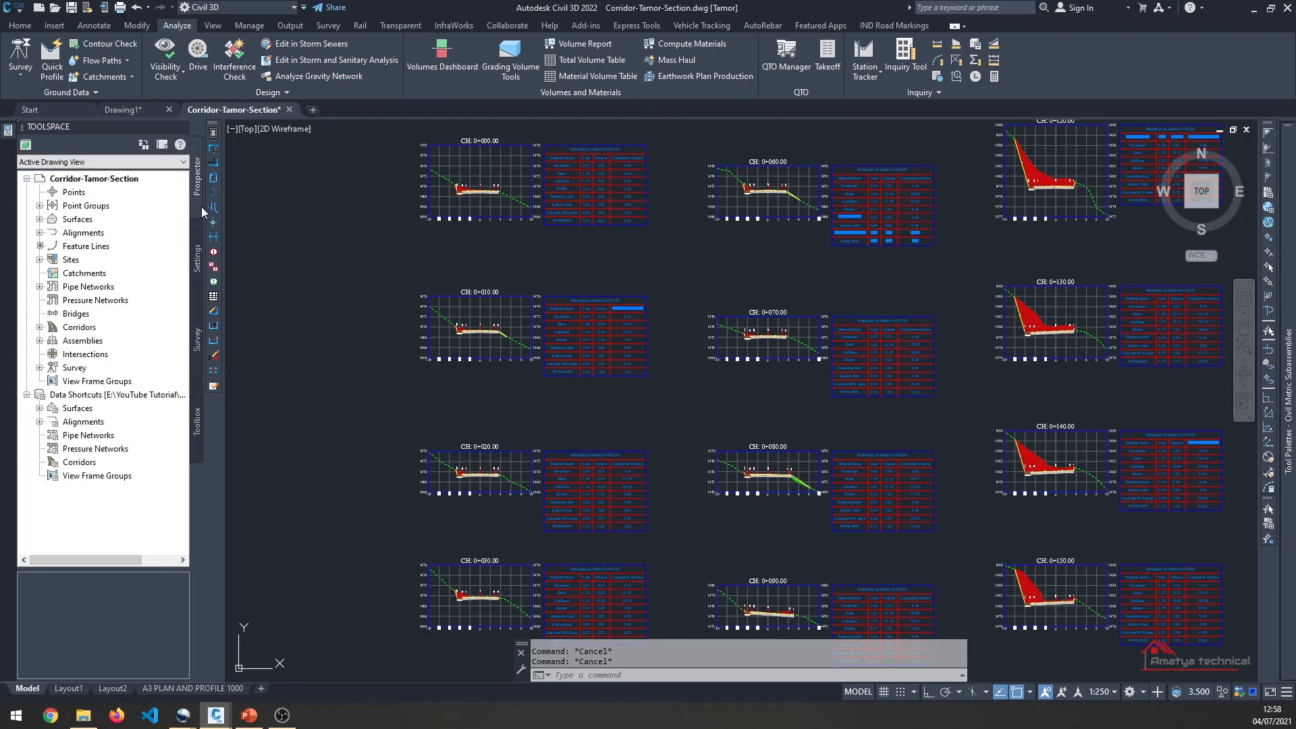
click(26, 395)
Step: Show the Toolbox and expand the Alignment reports under Reports Manager
click(192, 419)
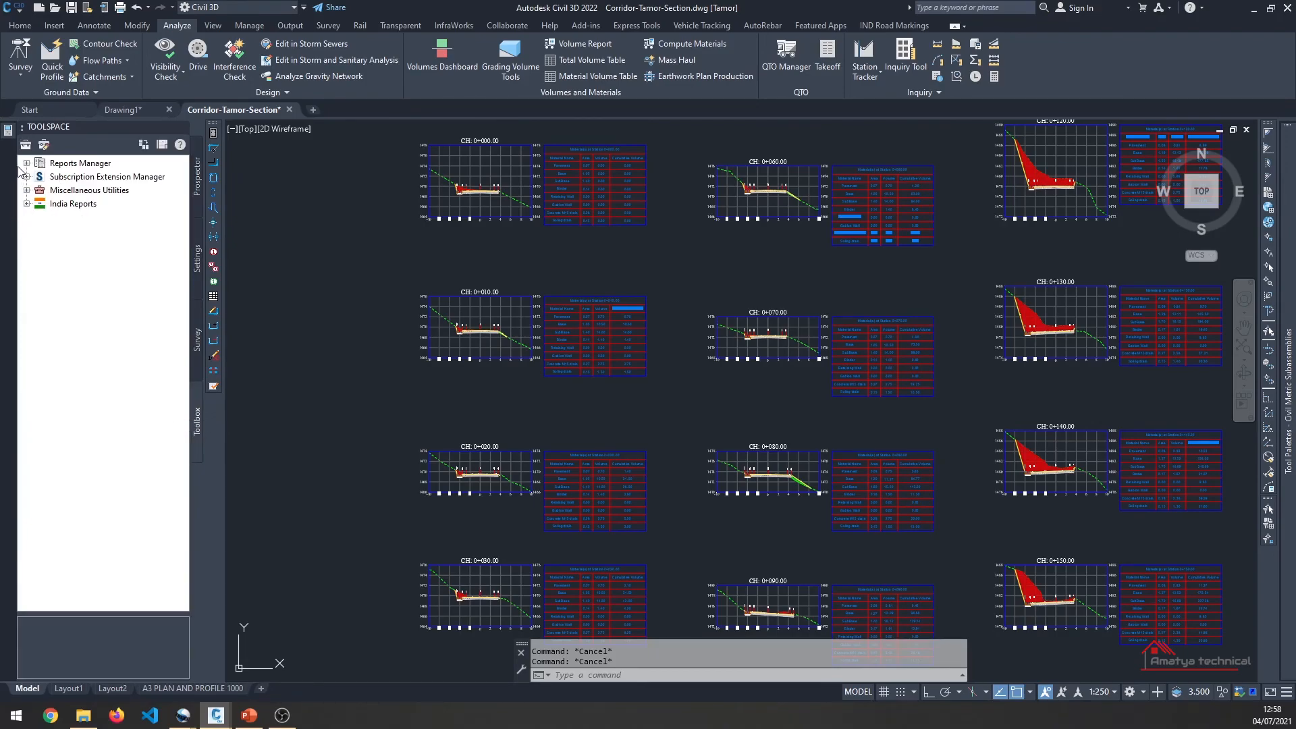
click(26, 164)
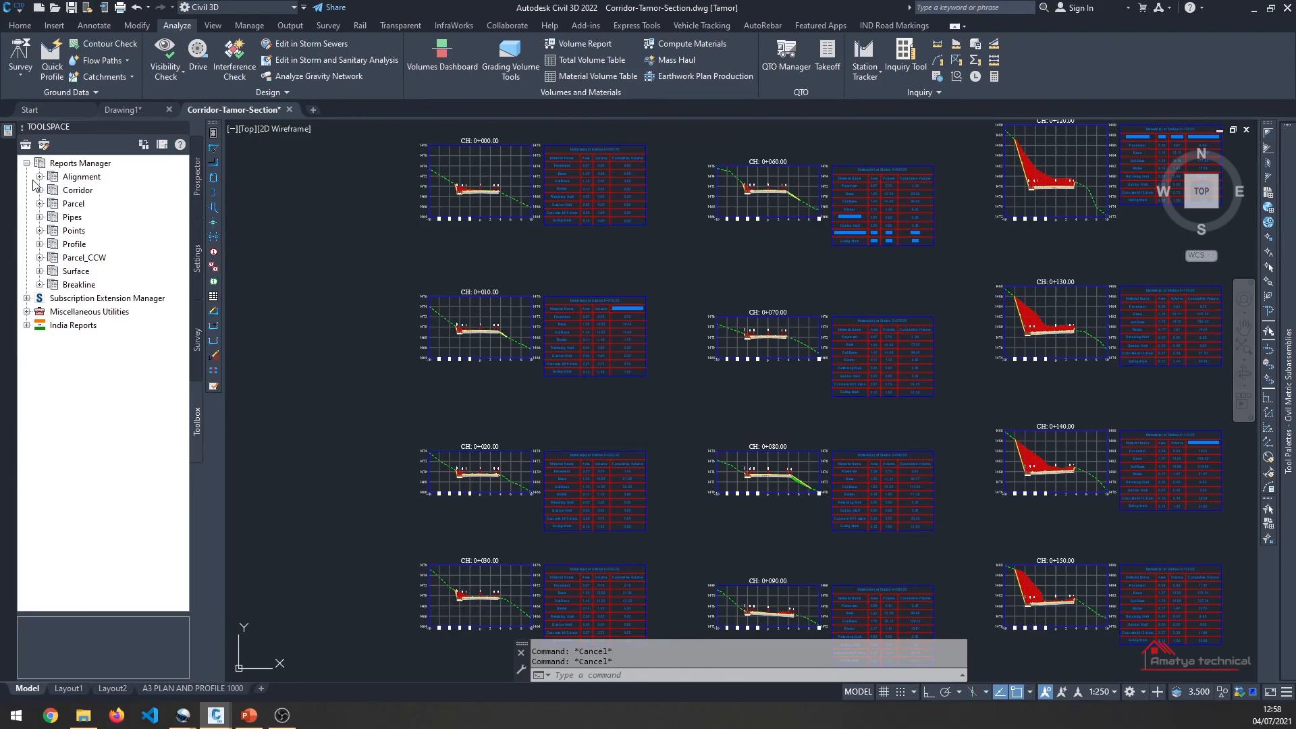
click(41, 177)
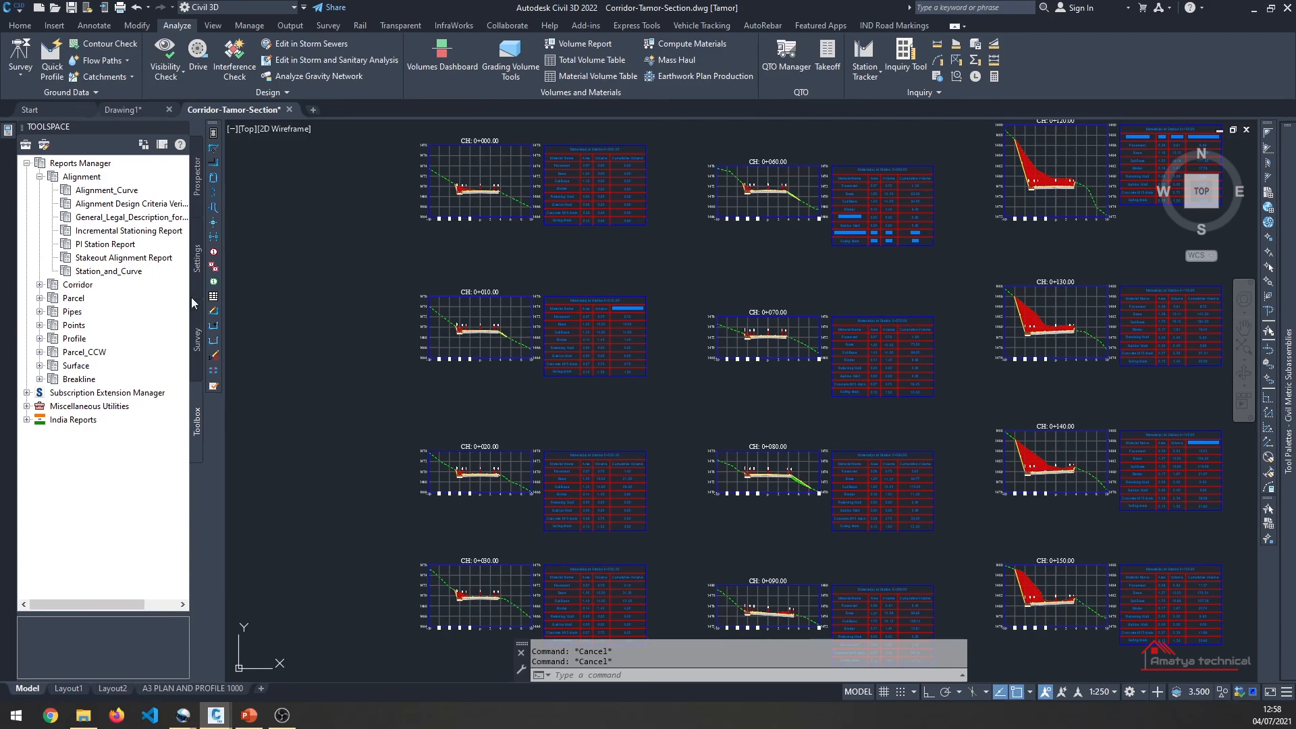
Step: Review the cross sections with their material tables, and their layout beside the volume tables, alignment plan and profile in the drawing
scroll(345, 314, down, 3)
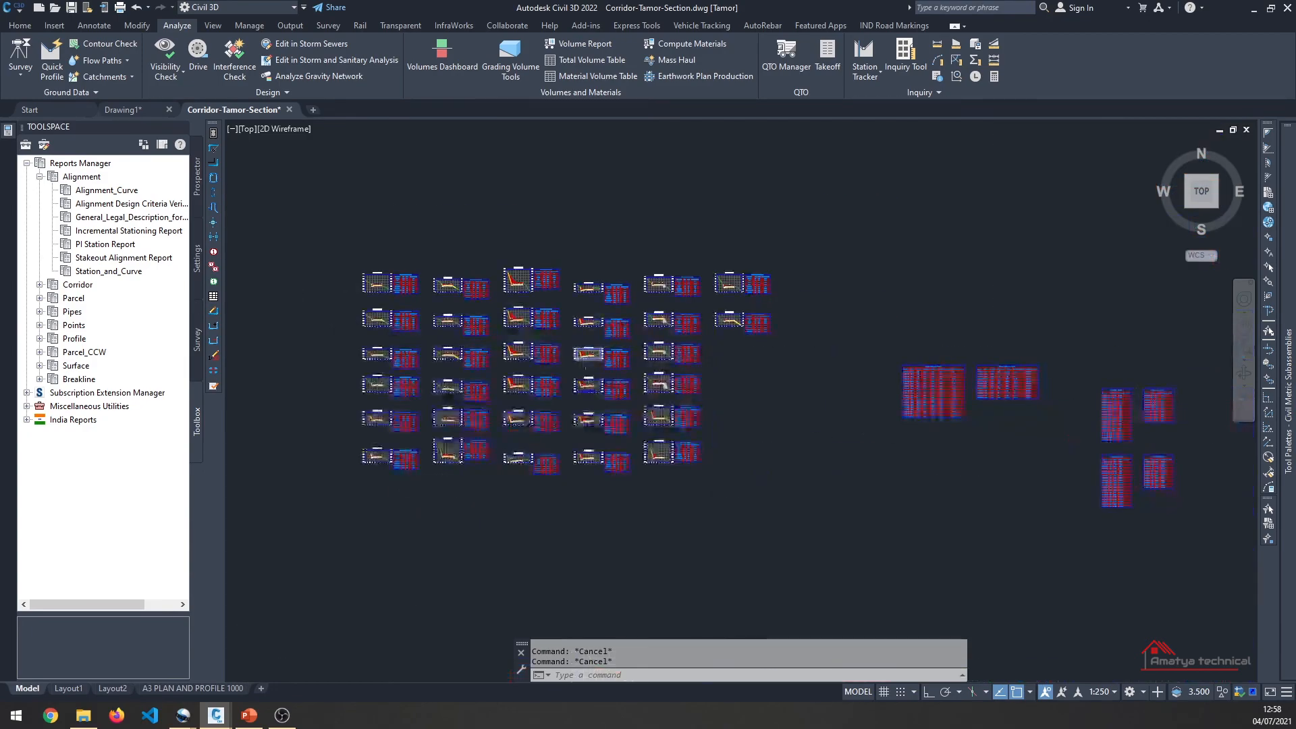
scroll(589, 353, down, 1)
middle_drag(501, 354, 629, 417)
scroll(609, 419, up, 2)
scroll(605, 418, up, 4)
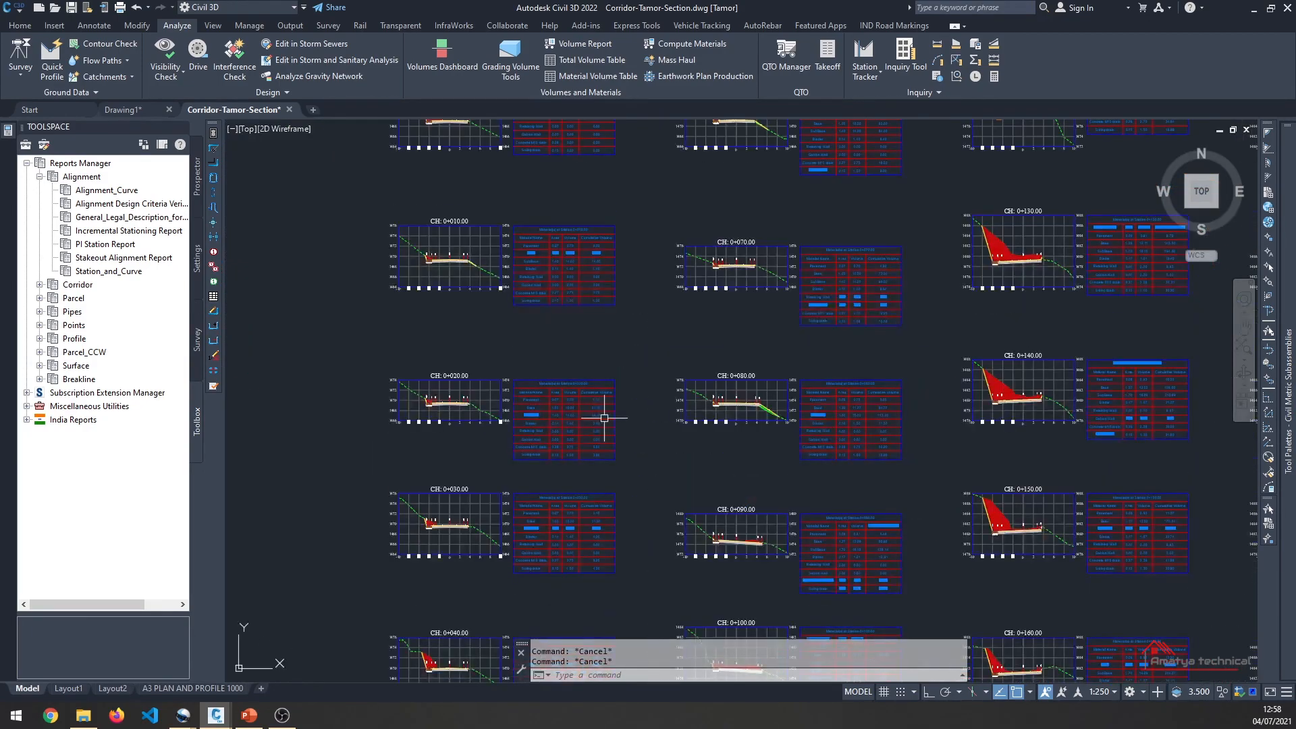
scroll(585, 418, down, 5)
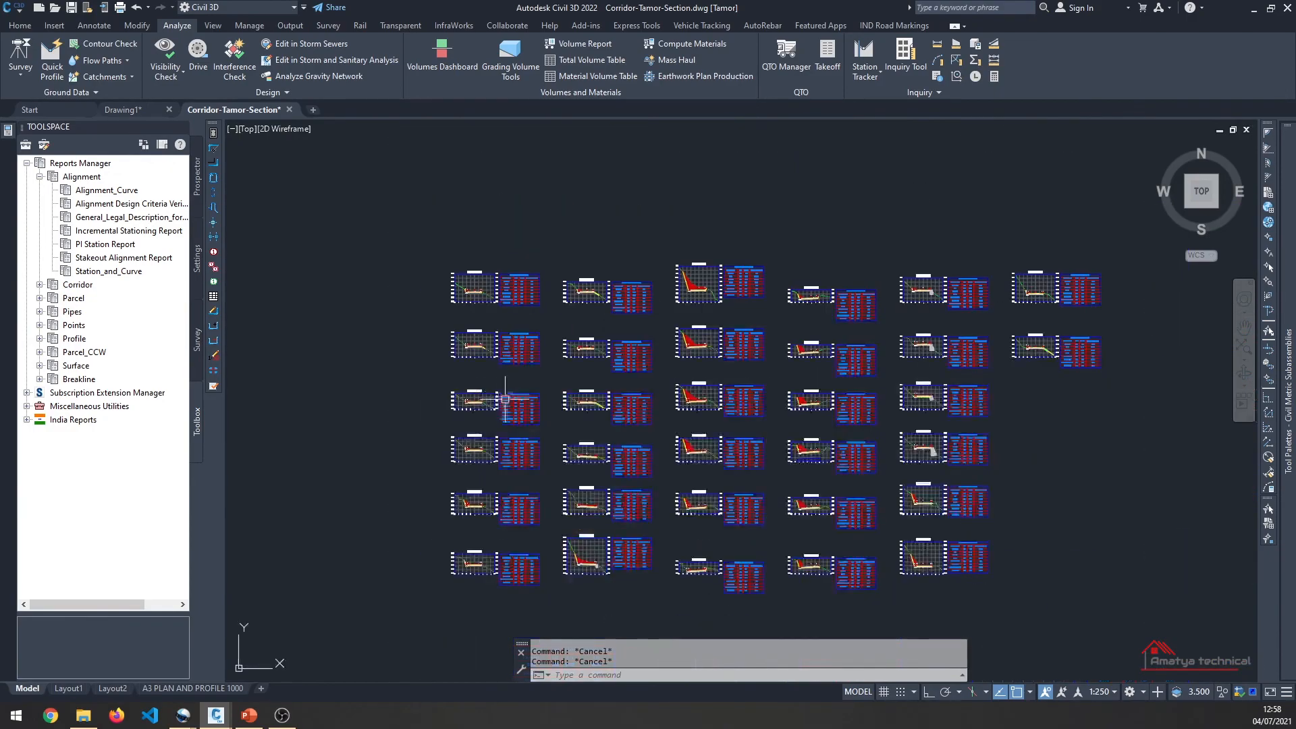
scroll(563, 419, up, 6)
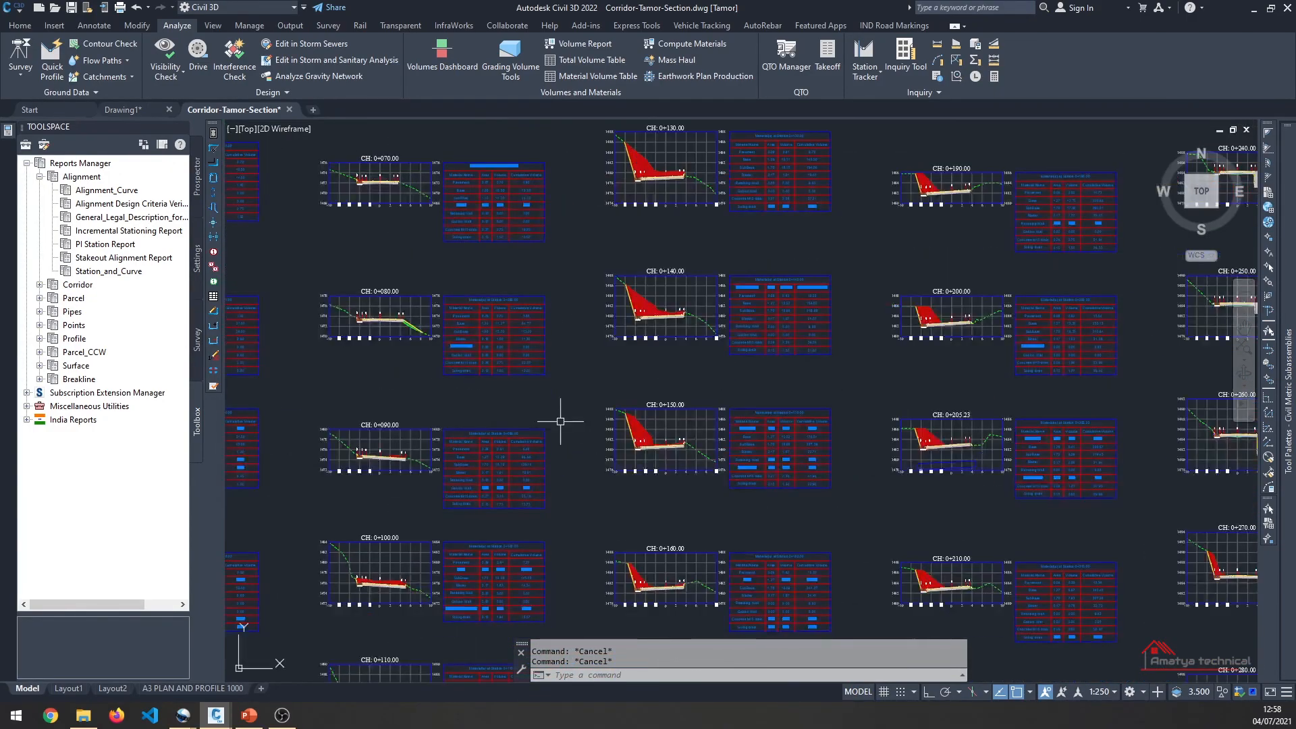
scroll(561, 421, down, 4)
scroll(561, 421, down, 3)
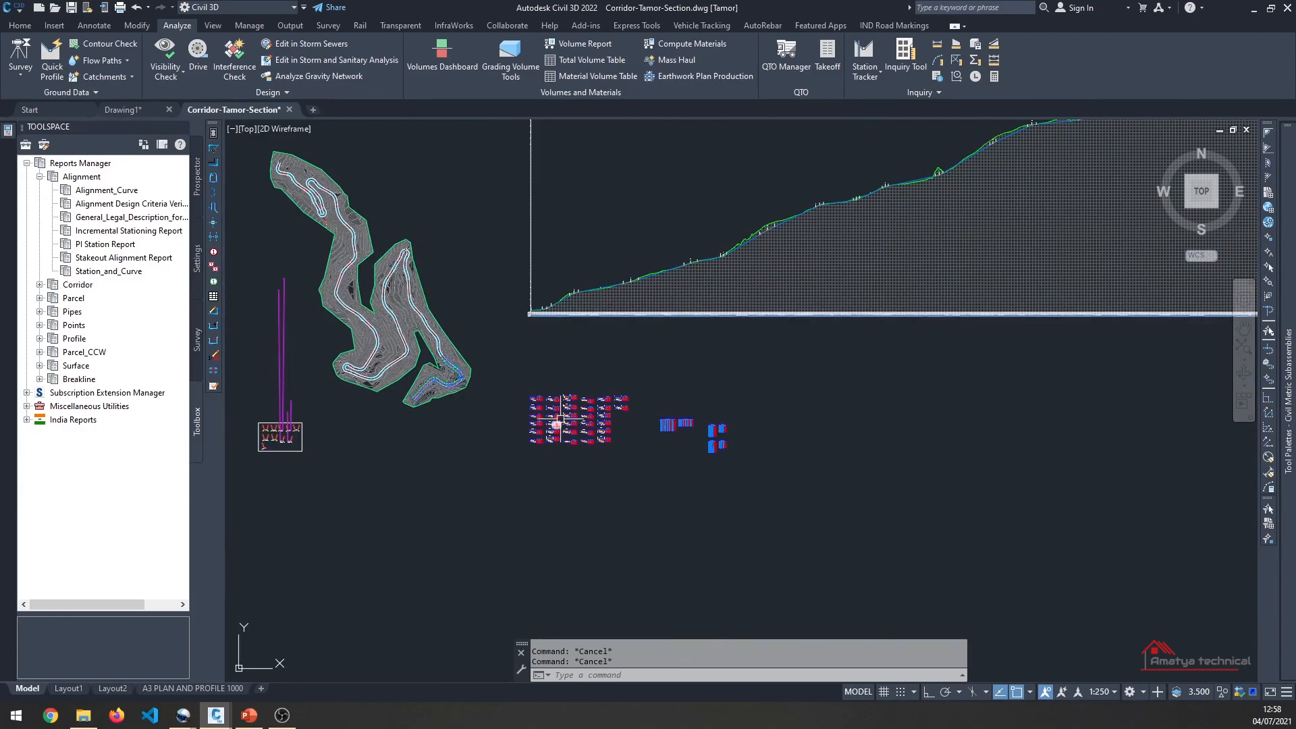
scroll(539, 427, up, 2)
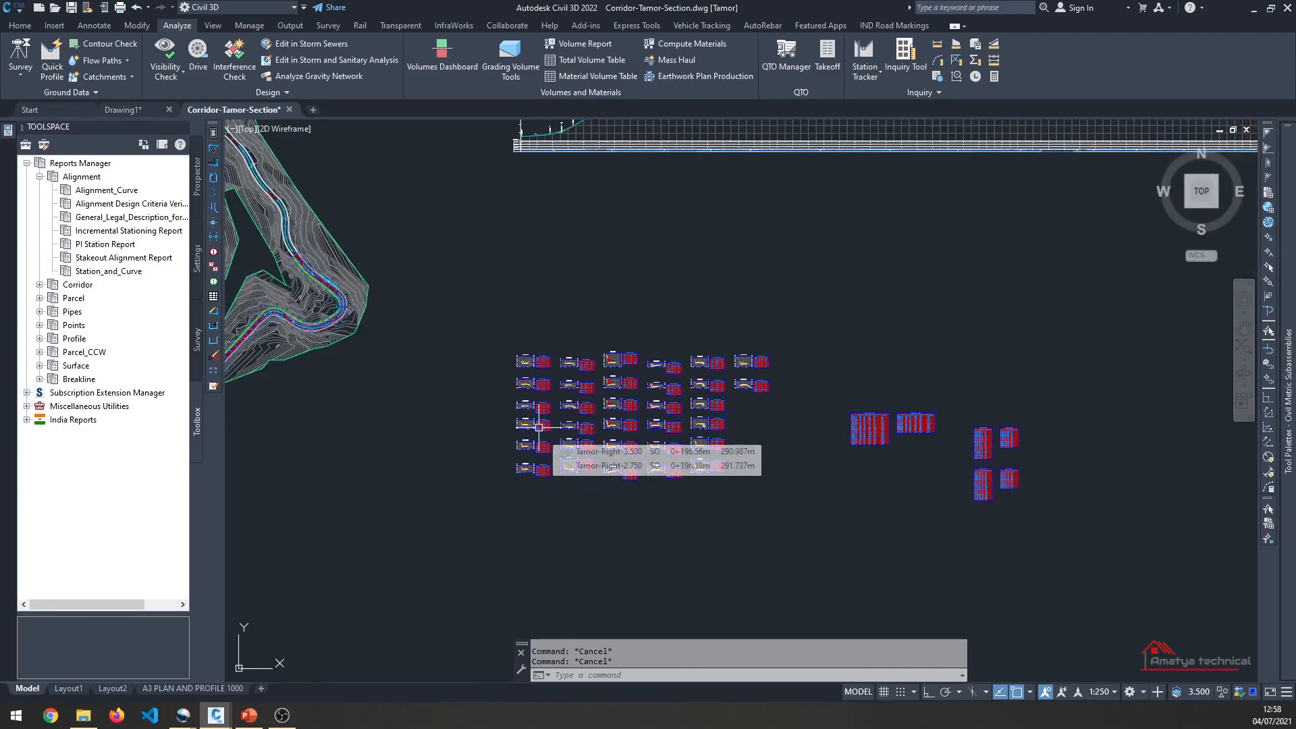